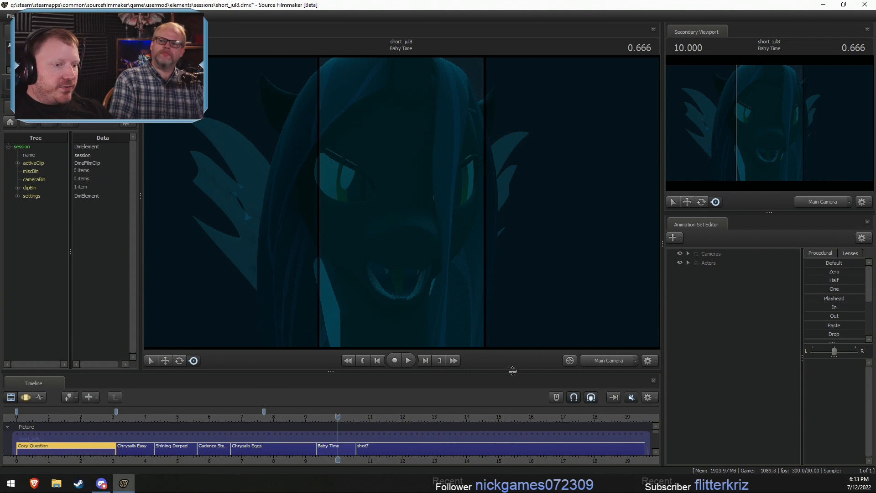
- Make the timeline taller and scrub through the shots to reach Chrysalis Eggs
drag(512, 371, 515, 355)
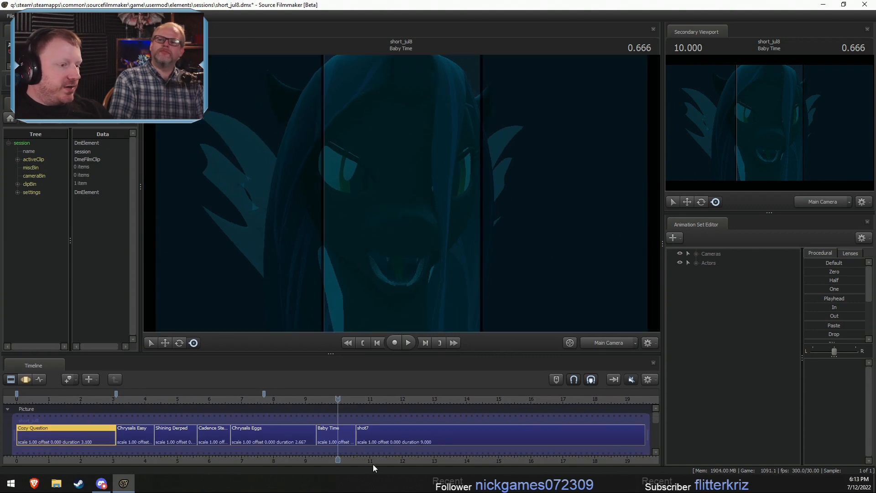
middle_drag(373, 464, 451, 461)
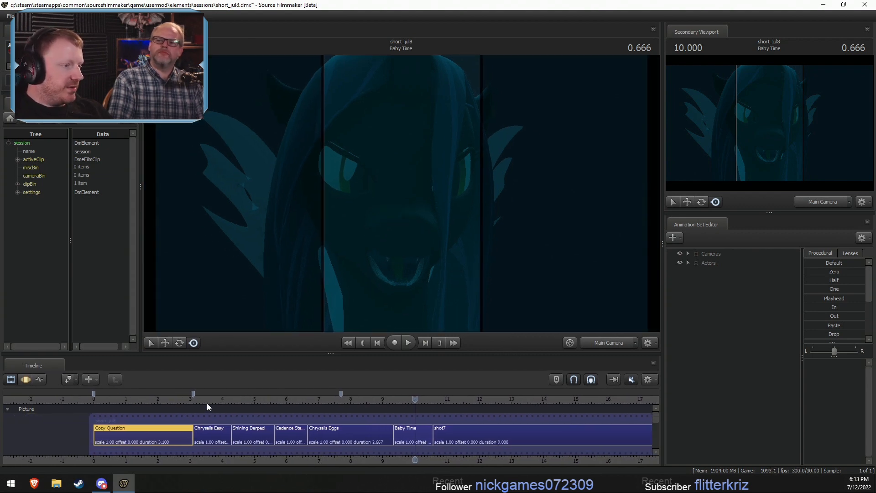
drag(392, 402, 275, 402)
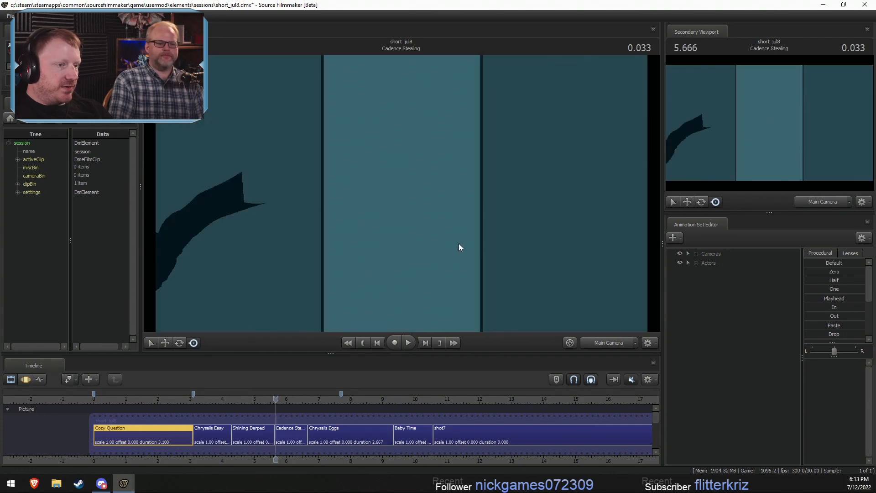
click(279, 400)
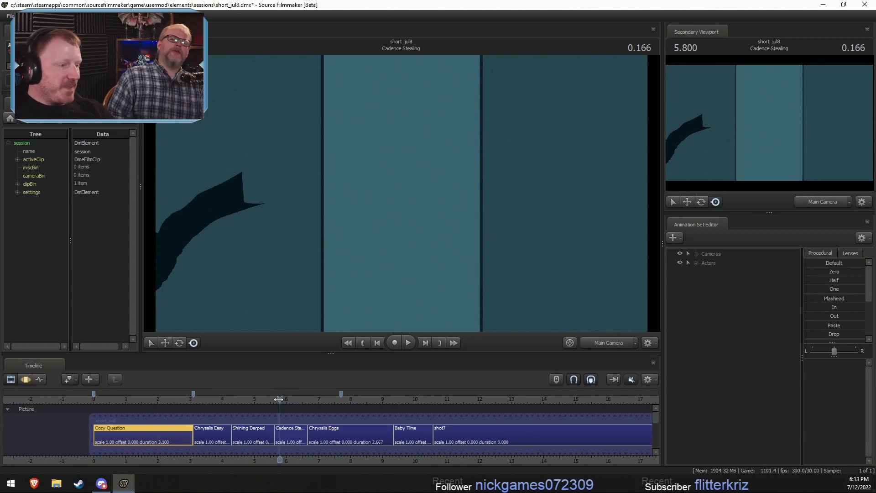
drag(278, 399, 259, 406)
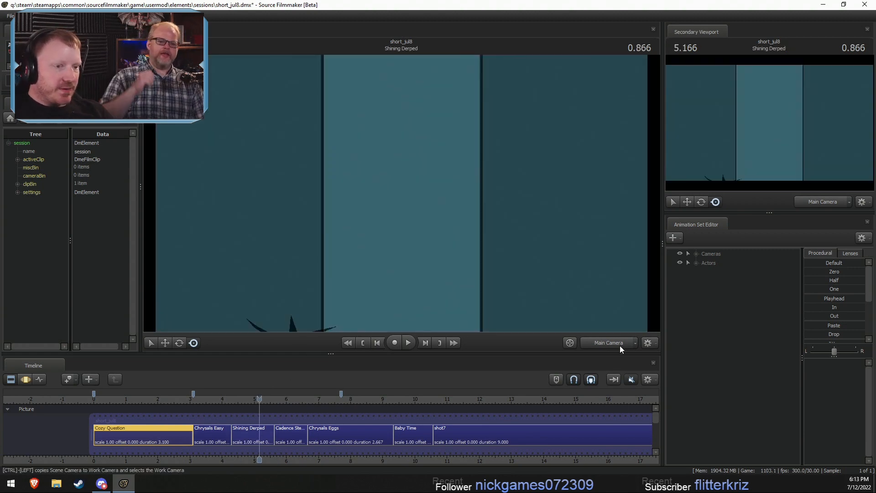
click(324, 401)
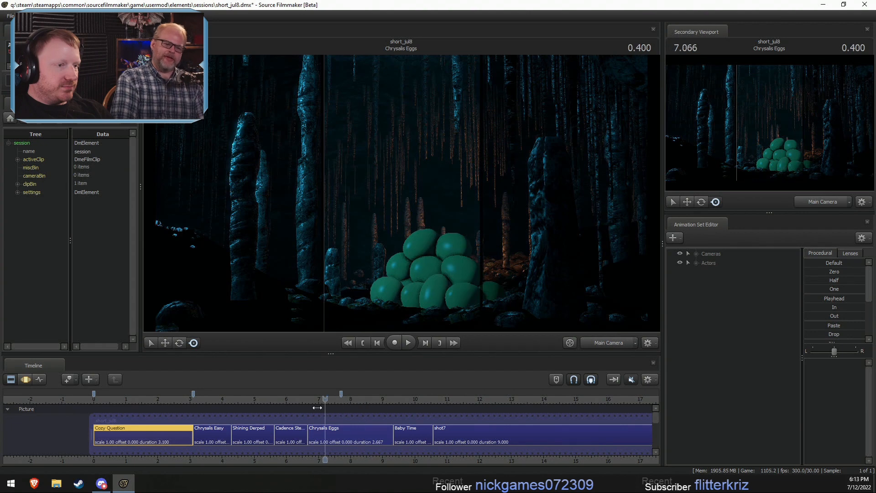
- Disable lighting in the primary viewport and place the playhead at 8.333 within the Chrysalis Eggs shot
right_click(381, 279)
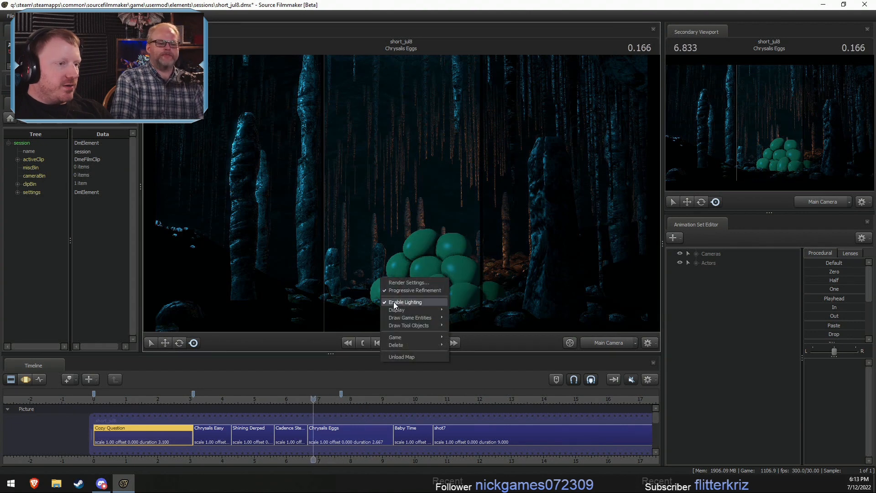
click(397, 302)
click(309, 400)
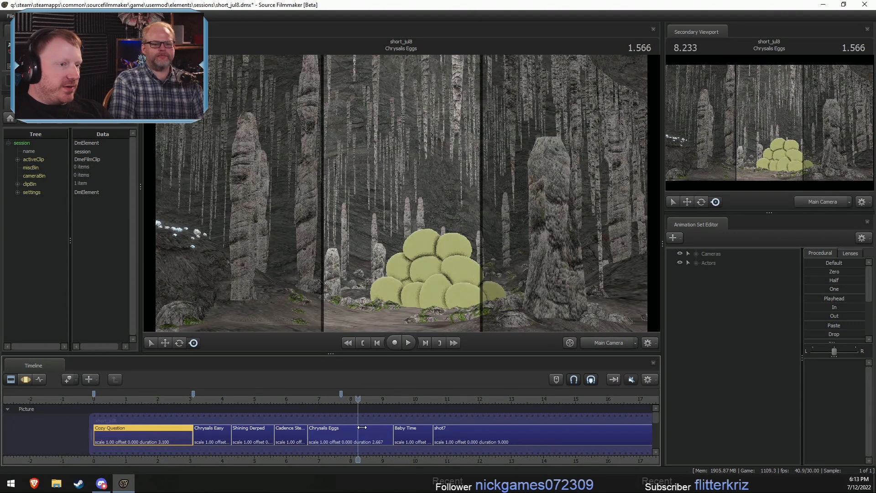
drag(362, 427, 361, 426)
- Fly the work camera to look down on the egg pile and select the Chrysalis Eggs shot
drag(532, 240, 365, 365)
key(w)
key(d)
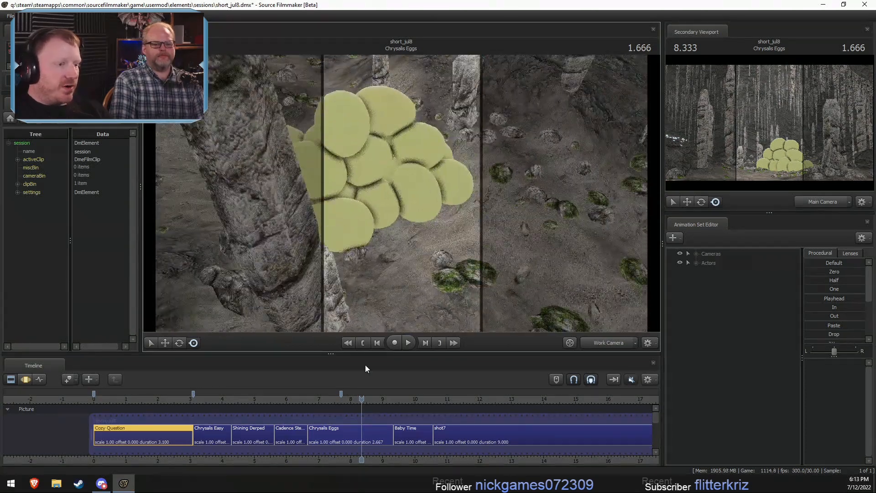
click(361, 432)
drag(500, 144, 500, 144)
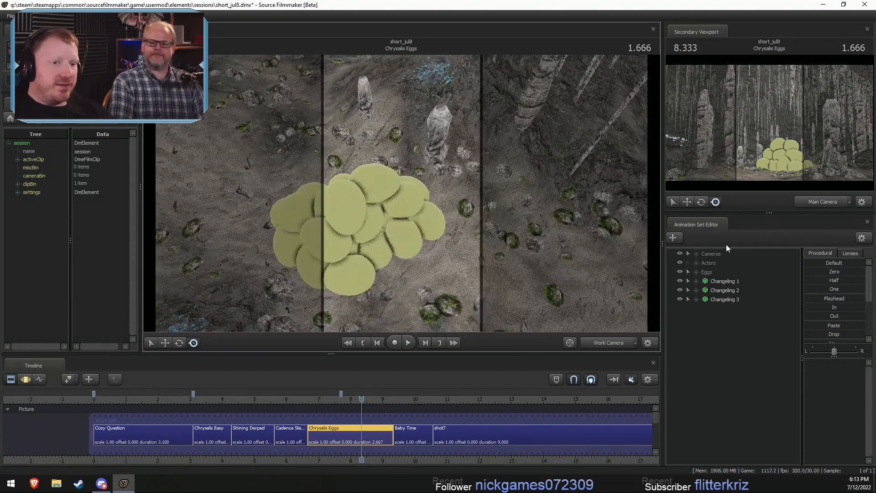
- Copy the Egg 23 animation set from the Eggs group and collapse the group again
click(695, 272)
click(724, 280)
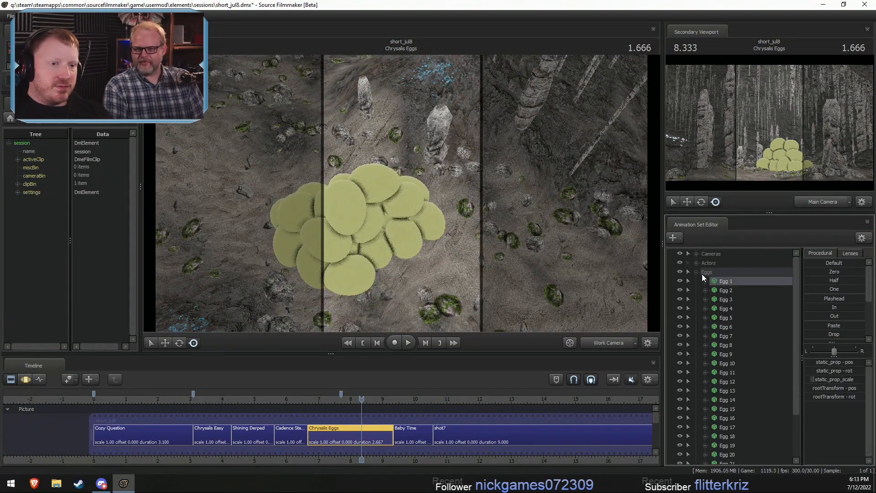
scroll(697, 272, down, 2)
right_click(740, 425)
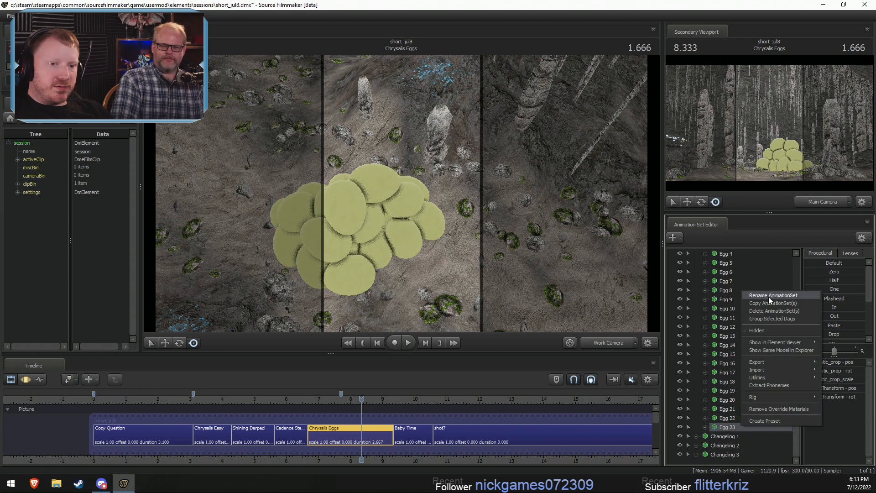
click(734, 284)
scroll(729, 283, up, 2)
click(696, 271)
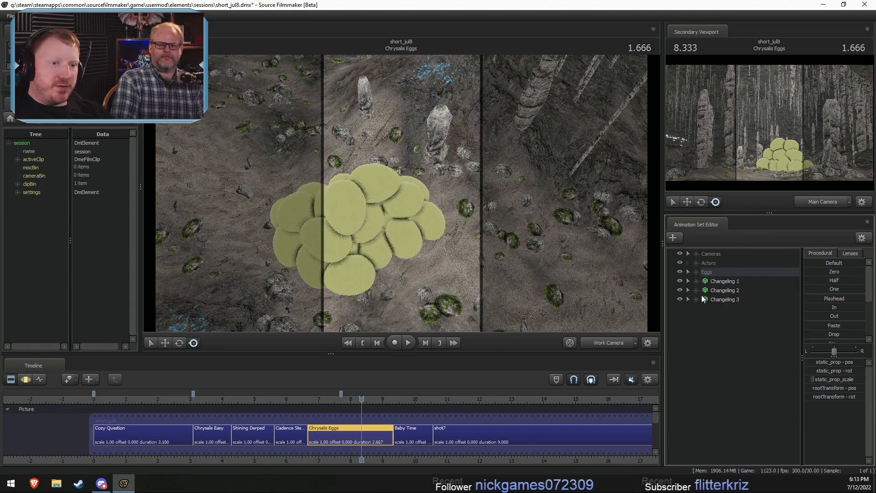
- Switch the timeline to the Motion Editor, paste the copied egg animation set, and select the new egg
key(F3)
right_click(736, 345)
click(742, 368)
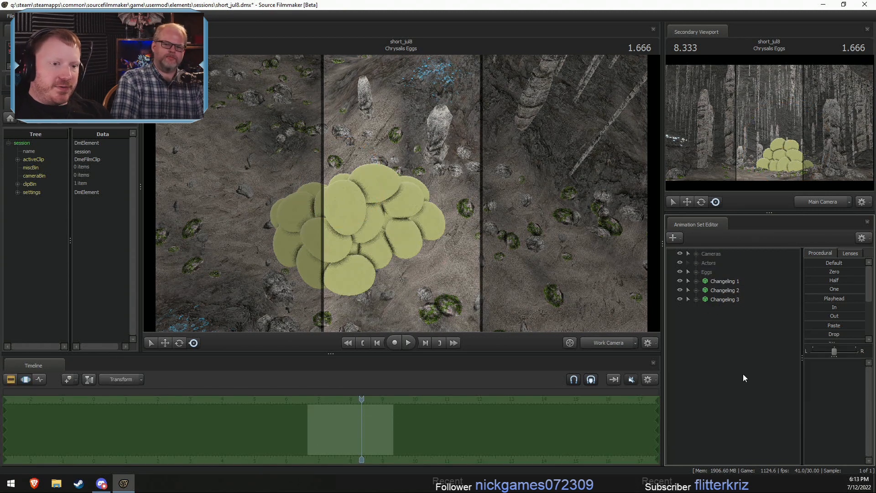
click(723, 310)
- Move Egg 24 from the top of the pile down to the ground against the edge of the pile
drag(549, 237, 515, 177)
drag(411, 147, 411, 207)
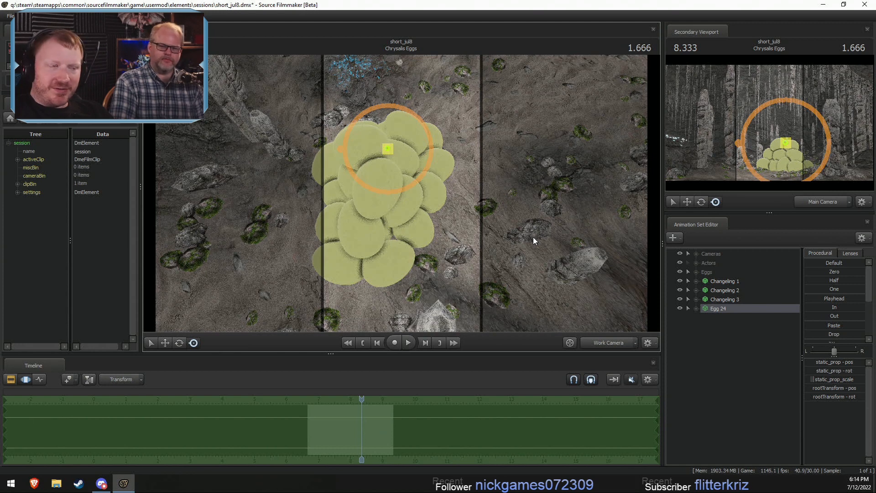
drag(388, 149, 470, 230)
alt+drag(470, 230, 405, 205)
key(w)
key(w)
drag(456, 215, 529, 180)
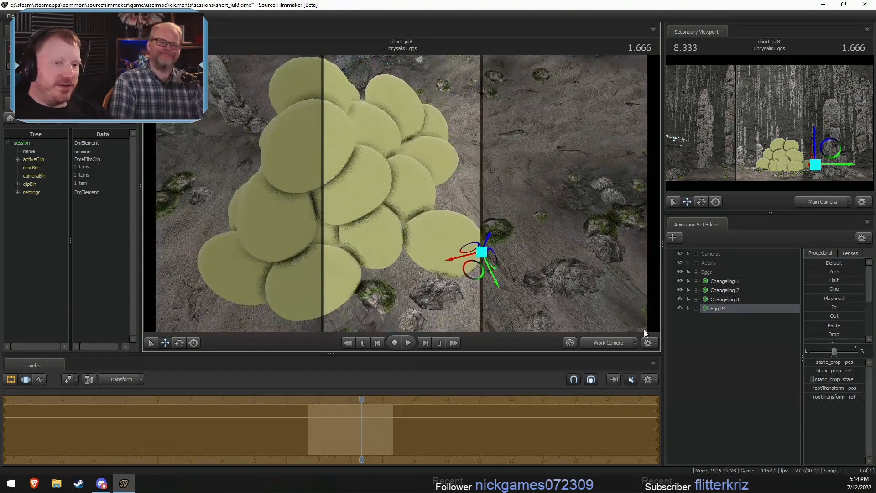
- Paste another copy of the egg and move it down to the ground beside Egg 24
right_click(699, 332)
click(739, 379)
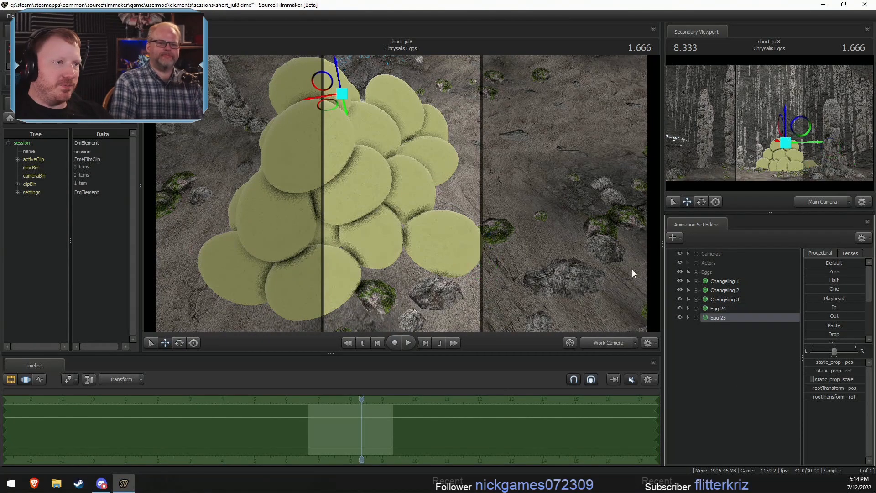
drag(368, 75, 448, 309)
mouse_move(401, 196)
alt+mouse_down()
mouse_move(411, 155)
mouse_move(404, 201)
alt+mouse_up()
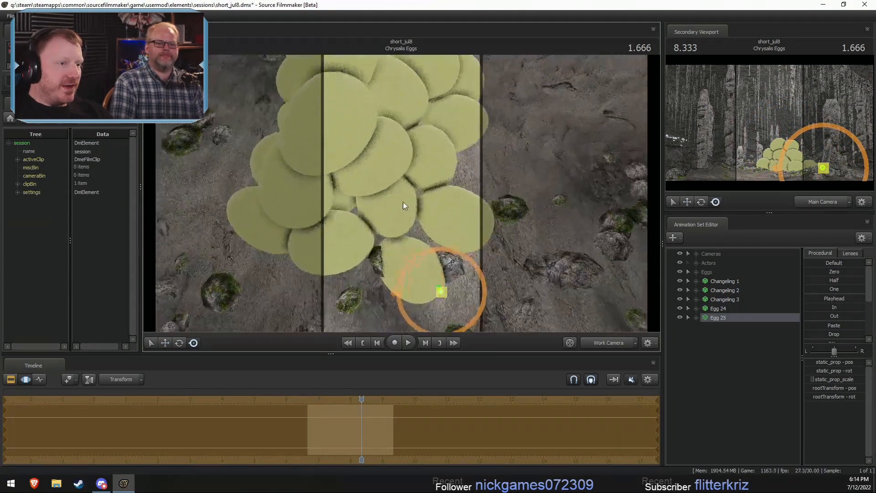
- Rotate Egg 25 and shift it so it nests against Egg 24 and the base of the pile
key(e)
right_click(457, 304)
click(478, 310)
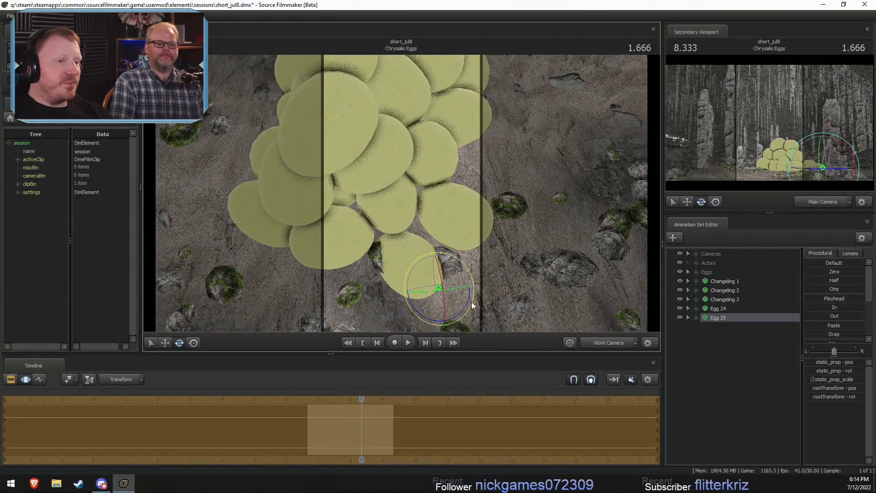
drag(472, 299, 345, 178)
key(w)
key(e)
key(w)
key(e)
key(w)
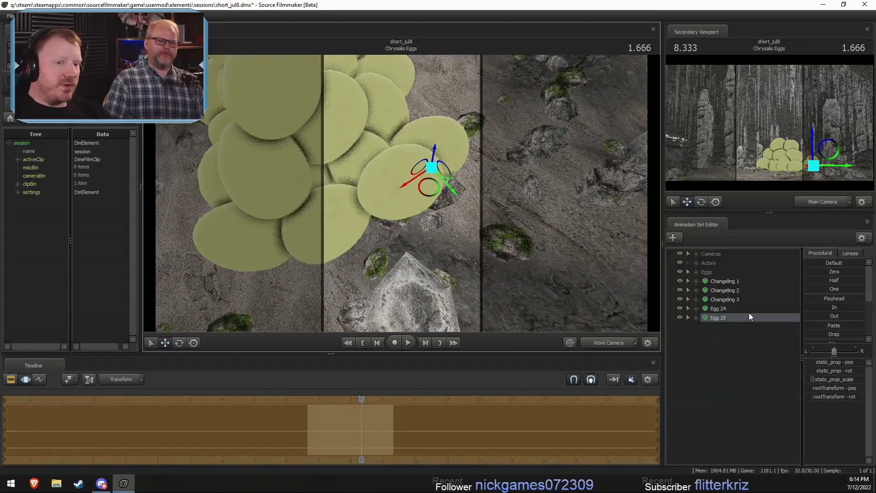
- Paste another egg copy, select it, and move it down toward the newly added eggs
right_click(724, 324)
click(758, 371)
click(722, 327)
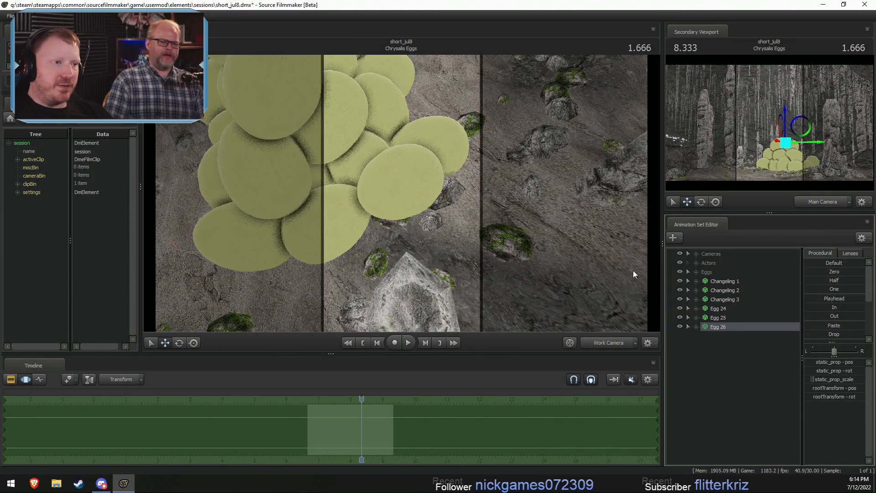
drag(600, 271, 387, 172)
key(r)
drag(353, 125, 396, 251)
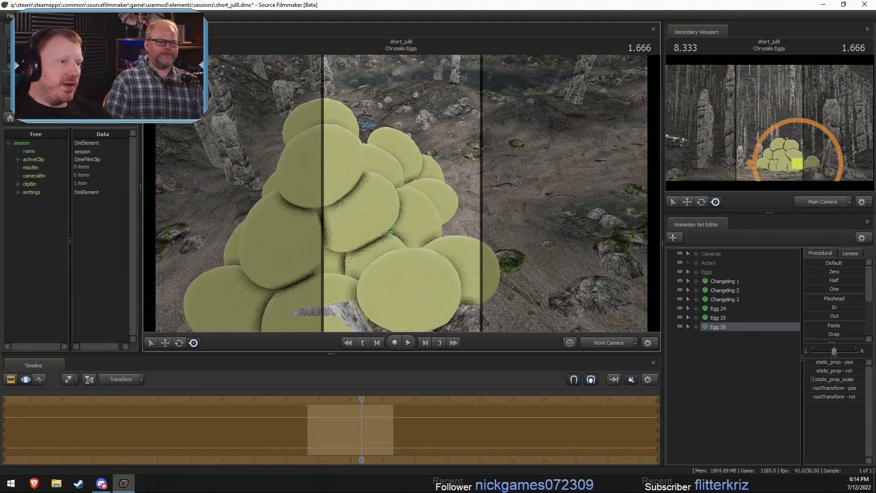
- Raise Egg 26 onto the lower eggs at the side of the pile and begin rotating it
mouse_move(396, 251)
right_down()
mouse_move(398, 263)
mouse_move(403, 255)
right_up()
alt+drag(403, 255, 403, 191)
key(e)
key(r)
key(w)
key(e)
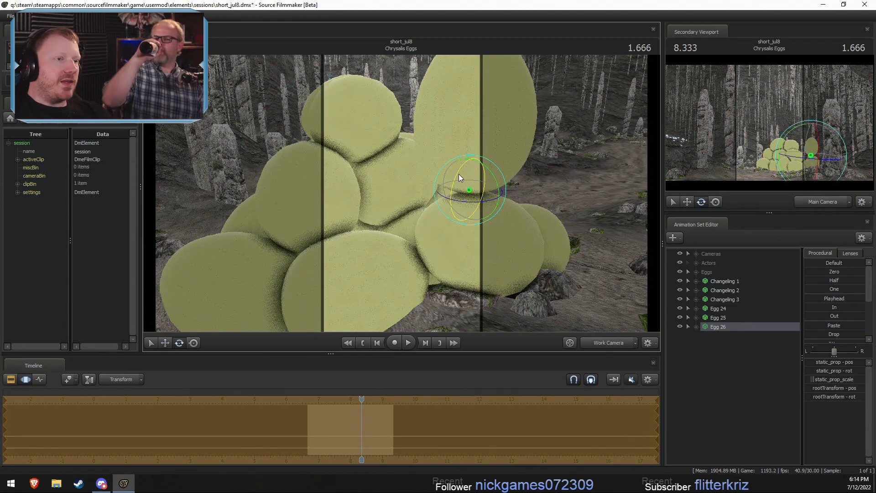
- Refine the rotation and position of Egg 26 so it rests on the lower eggs, checking it from several angles
drag(461, 173, 395, 224)
key(r)
alt+drag(395, 225, 326, 194)
key(e)
key(w)
key(e)
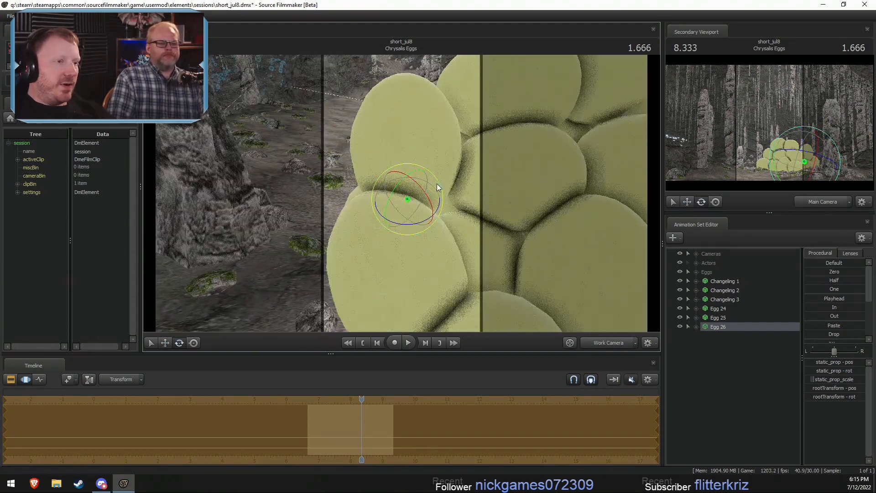
drag(436, 183, 439, 185)
alt+drag(521, 165, 431, 188)
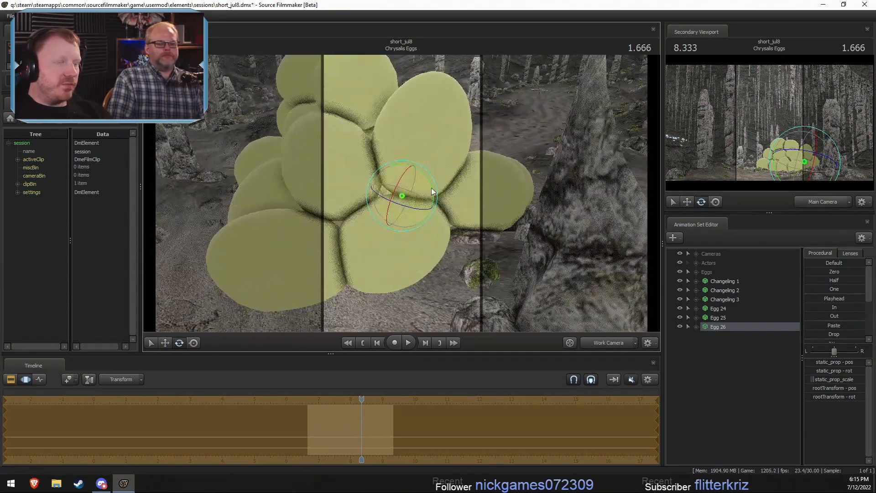
alt+drag(581, 132, 401, 193)
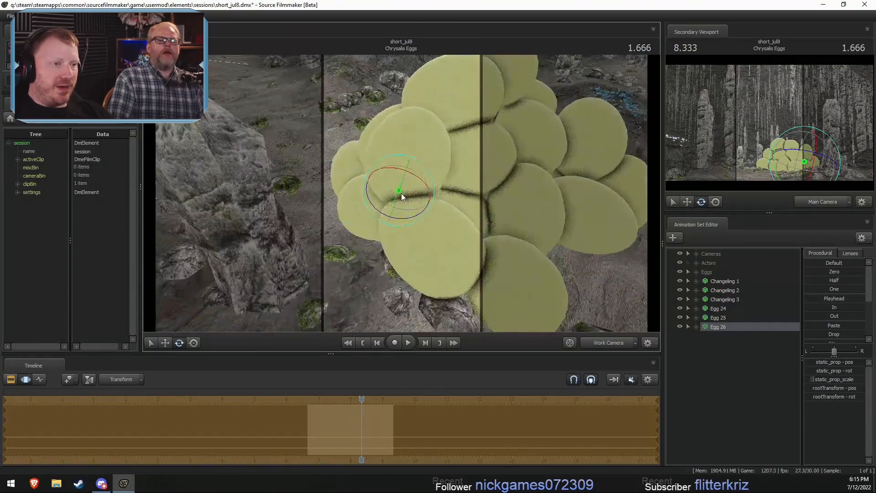
- Paste another egg copy, select it, and move it from the top to the ground at the pile's outer edge
right_click(746, 380)
click(794, 427)
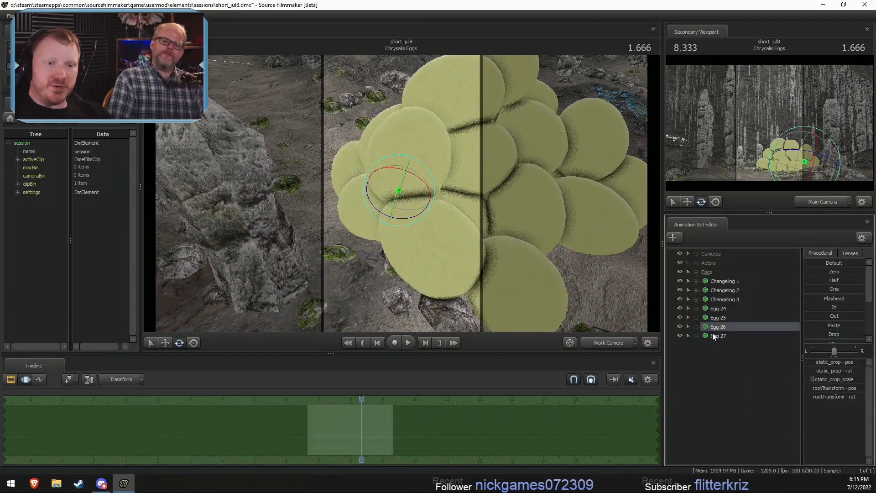
drag(524, 299, 570, 293)
key(r)
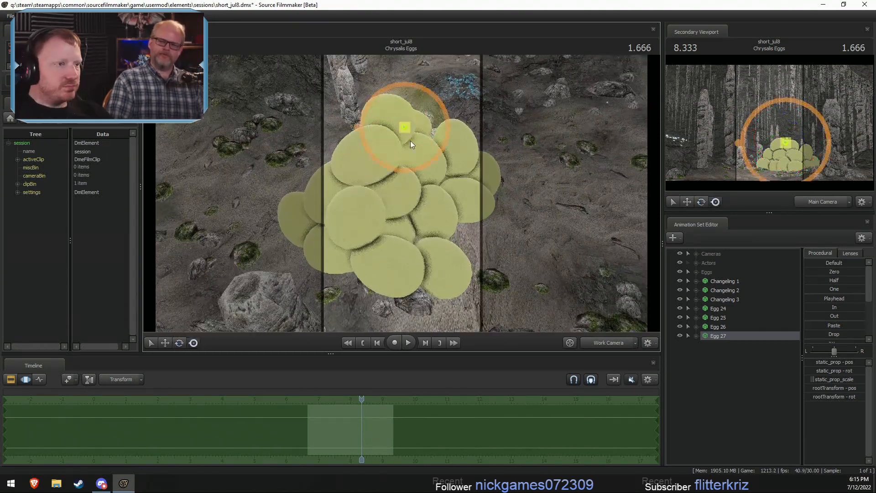
drag(406, 132, 499, 268)
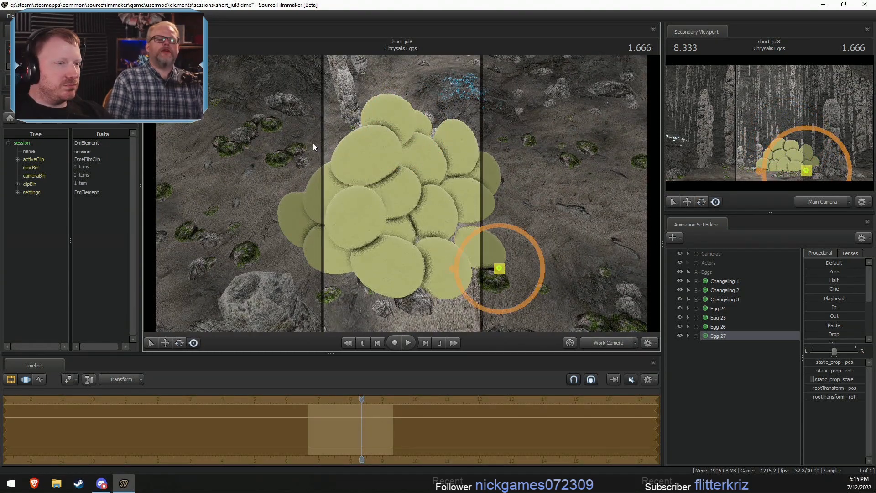
- Rotate and reposition Egg 27 so it sits on the ground tightly against the neighbouring base eggs
drag(313, 144, 401, 193)
drag(473, 318, 559, 328)
key(w)
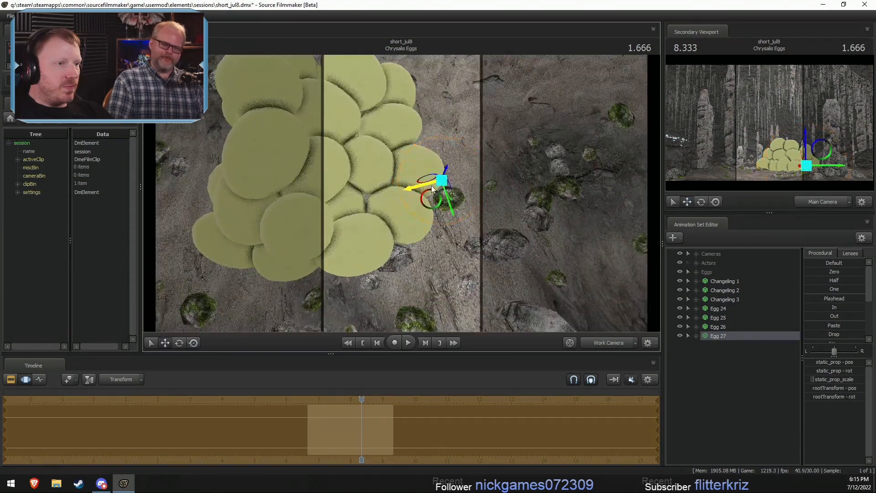
drag(401, 196, 404, 193)
key(e)
drag(468, 197, 468, 206)
alt+drag(401, 194, 415, 209)
drag(492, 213, 416, 208)
key(w)
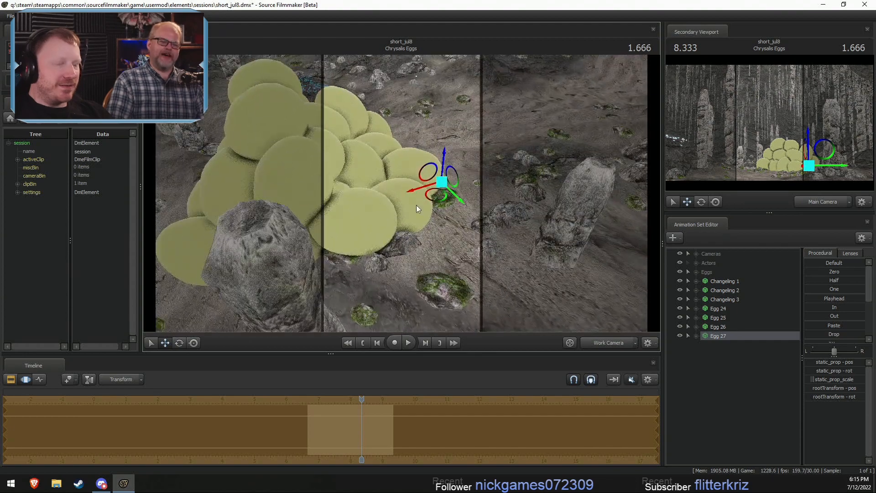
- Paste another egg copy, select it, and move it above the base eggs on the side of the pile
right_click(702, 354)
click(746, 400)
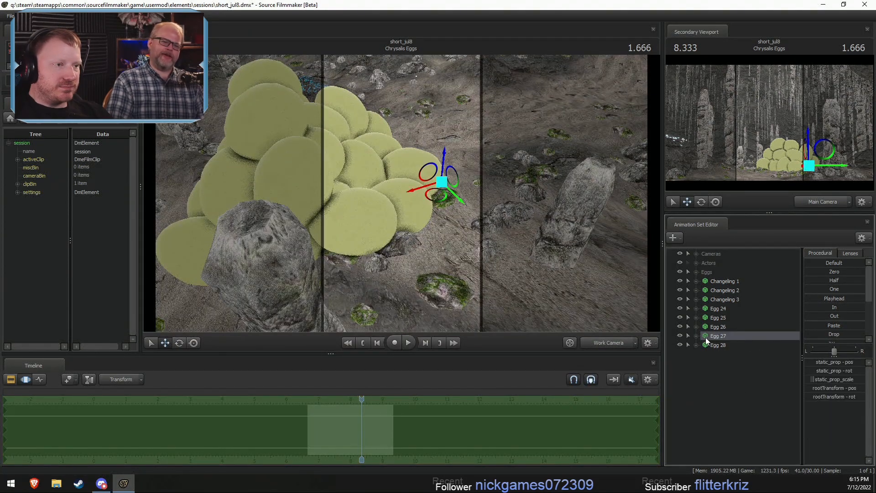
click(718, 343)
key(t)
drag(292, 84, 292, 153)
key(w)
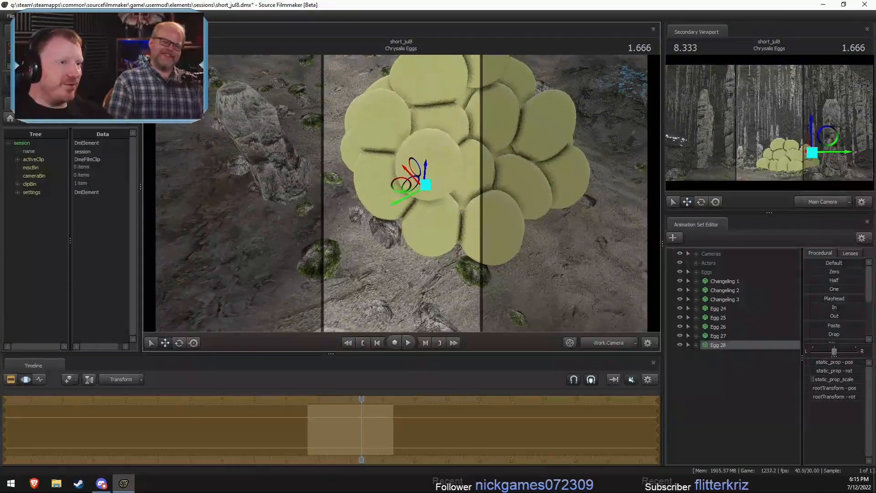
- Rotate Egg 28 and move it down onto the base eggs on the side of the pile
key(e)
drag(401, 193, 395, 236)
key(w)
alt+drag(396, 237, 406, 209)
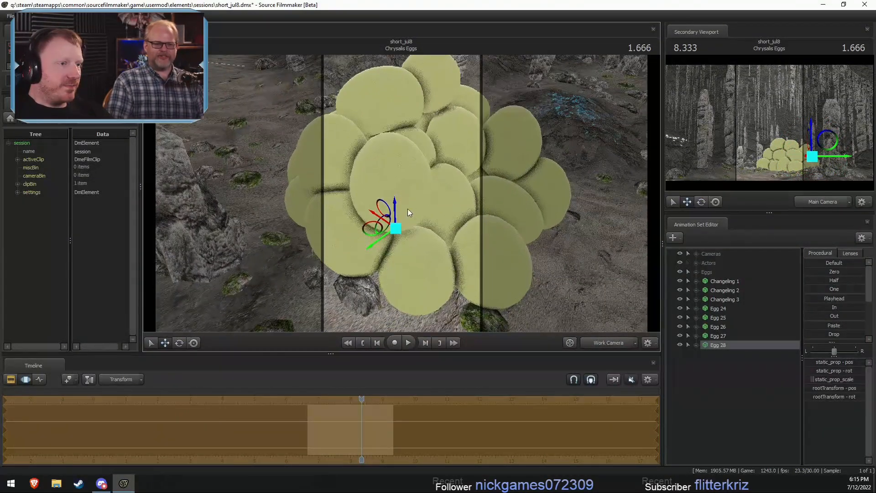
key(e)
key(w)
drag(371, 232, 385, 230)
alt+drag(385, 230, 405, 235)
- Refine the placement of Egg 28 so it nests between the surrounding lower eggs, checking it from several angles
key(e)
key(w)
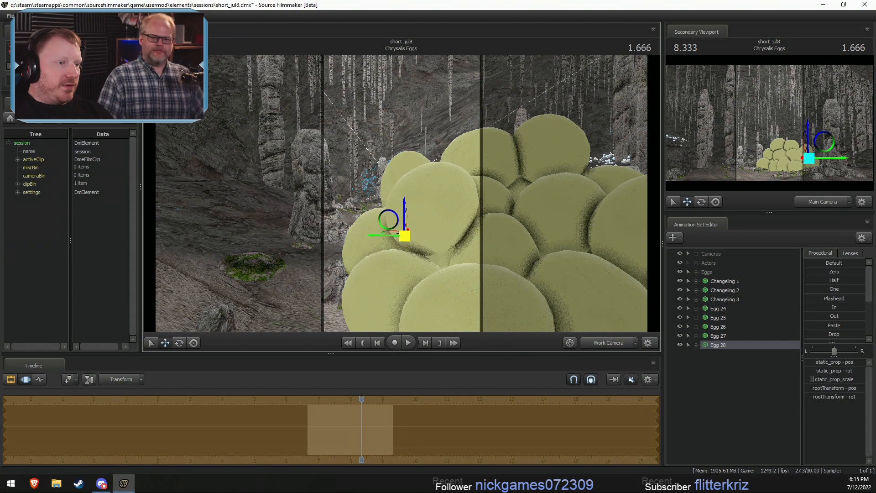
alt+drag(421, 197, 460, 222)
drag(407, 229, 576, 249)
key(e)
key(w)
- Paste another egg copy, select it, and place it on the ground at the pile's outer edge, undoing the last stray change
right_click(738, 416)
click(762, 373)
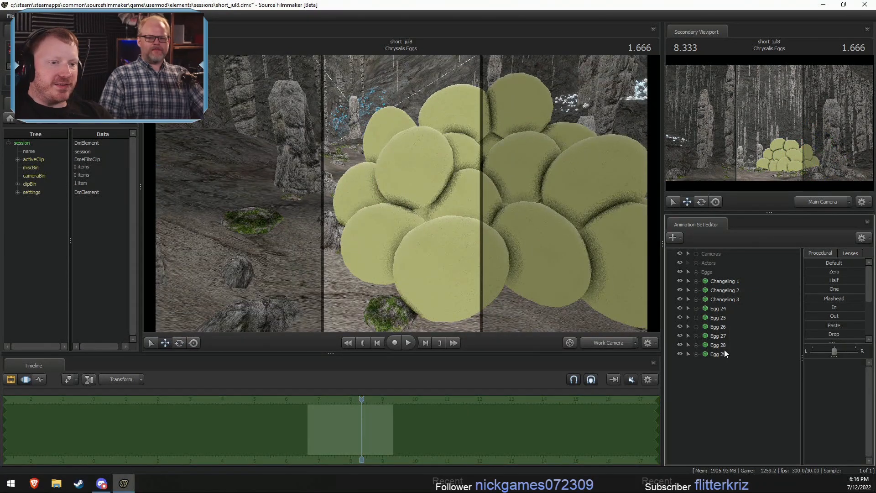
drag(502, 96, 451, 222)
alt+drag(452, 223, 448, 184)
key(ctrl+z)
- Rotate Egg 29 and shift it closer to the neighbouring base egg on the ground
key(e)
alt+drag(449, 184, 504, 192)
key(r)
key(w)
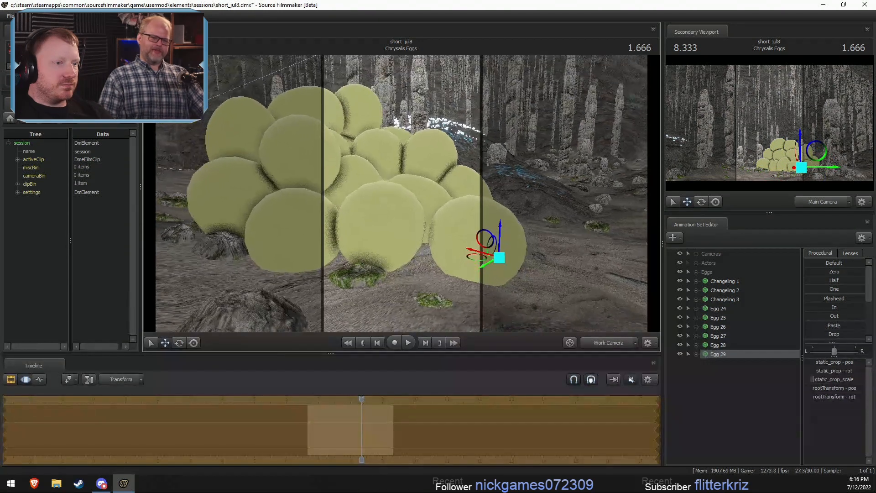
drag(480, 259, 472, 261)
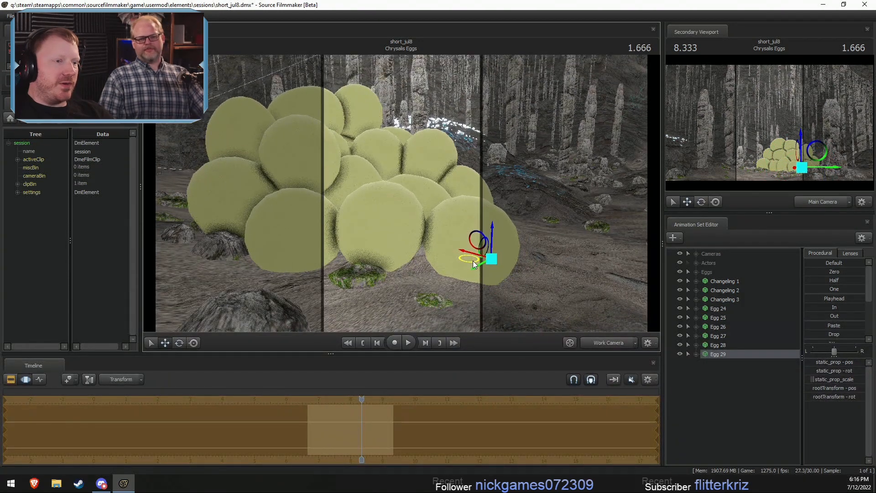
alt+drag(401, 187, 421, 180)
- Paste another egg copy and reorder it between Egg 27 and Egg 28 in the animation set list
right_click(716, 388)
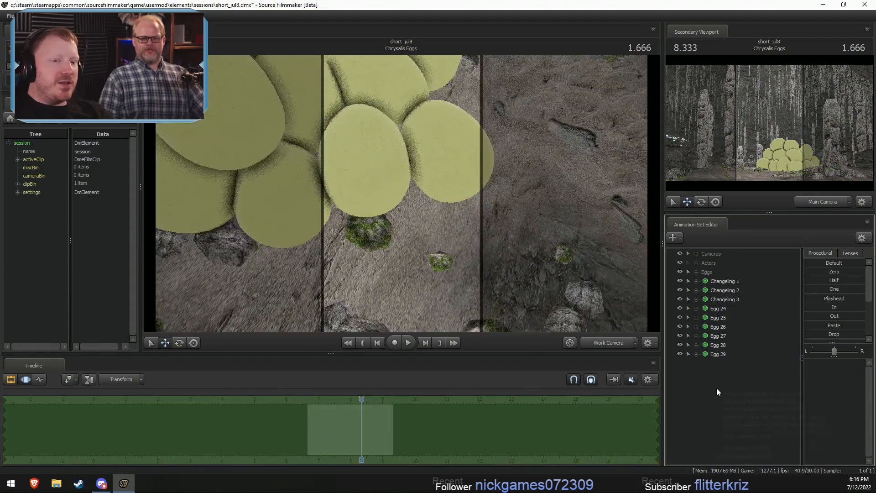
click(751, 434)
drag(722, 363, 712, 340)
drag(524, 223, 504, 155)
- Try to move Egg 29 beside the base eggs, undo the move, and check which eggs are selected
click(722, 364)
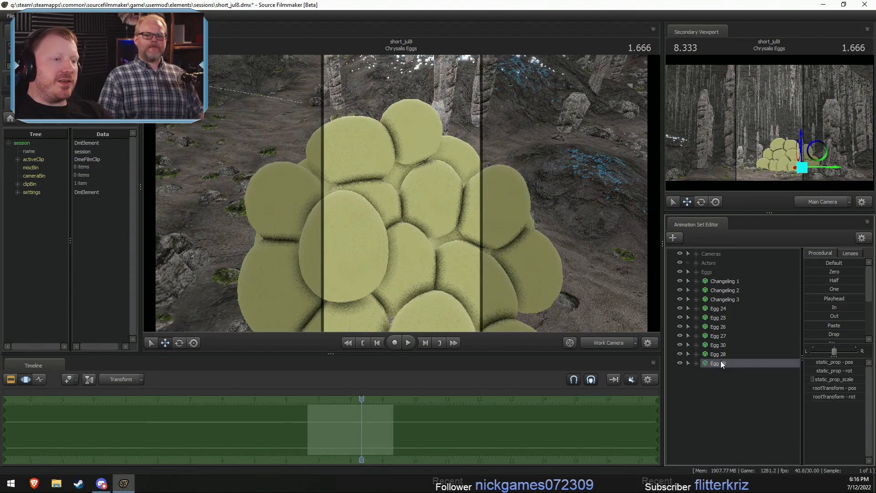
drag(524, 260, 443, 287)
key(r)
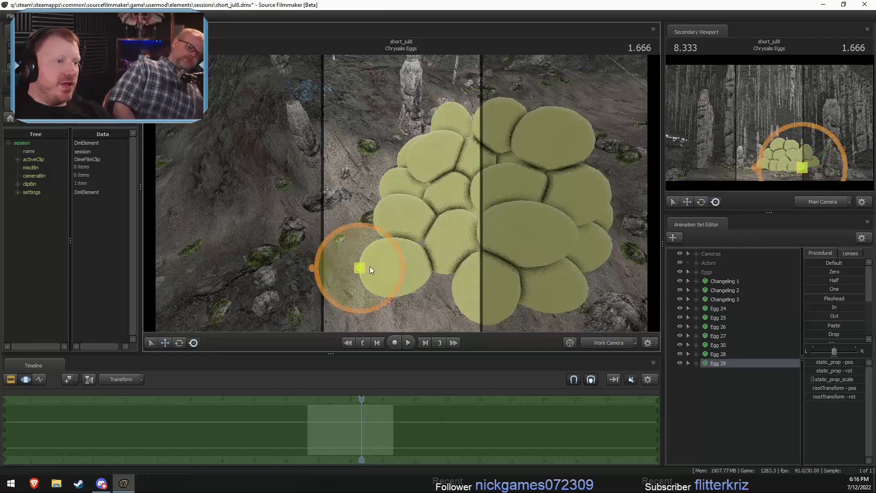
drag(360, 268, 388, 256)
key(ctrl+z)
click(734, 354)
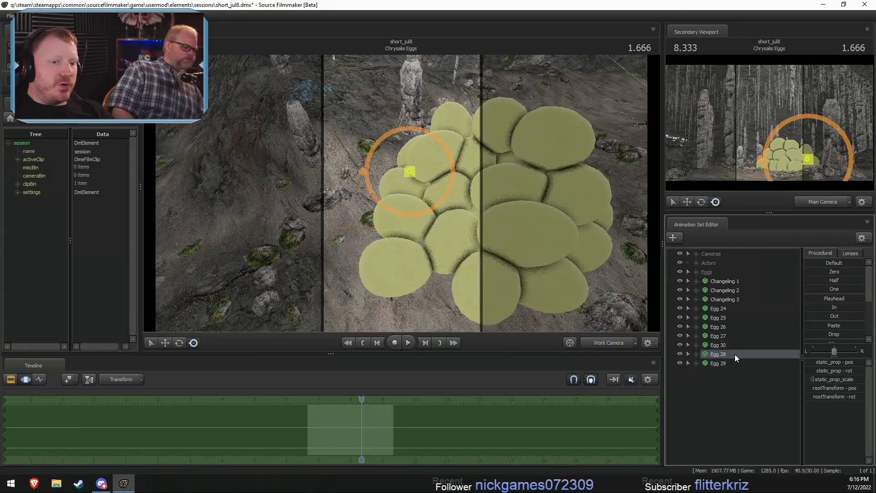
click(727, 364)
- Paste another egg copy, move it to the side of the pile, and rotate and fit it onto the lower eggs
right_click(728, 374)
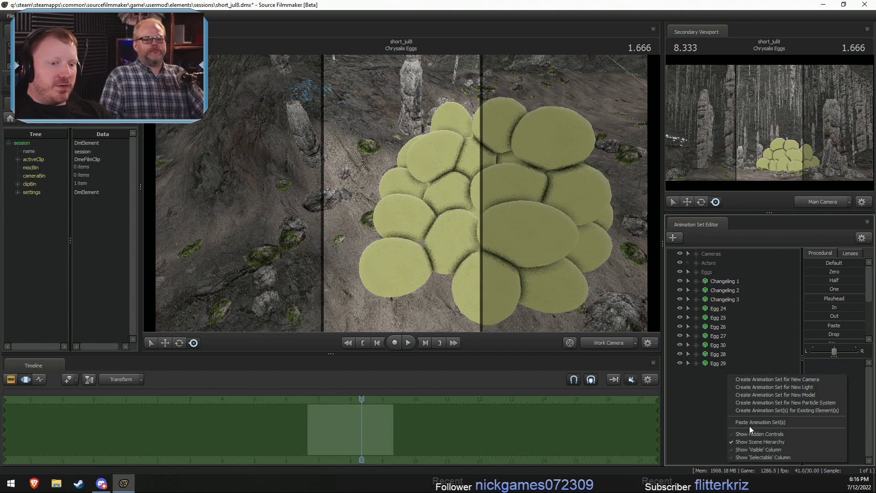
click(749, 424)
drag(524, 135, 384, 157)
key(w)
key(e)
key(w)
drag(369, 188, 382, 216)
alt+drag(383, 216, 398, 191)
- Paste another egg copy into the Eggs group and select Egg 32
click(714, 411)
right_click(732, 411)
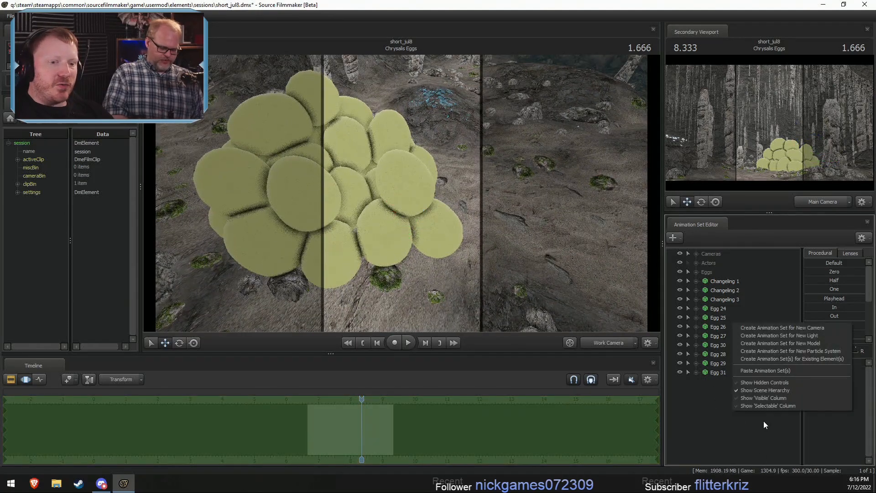
click(765, 372)
click(717, 381)
key(f)
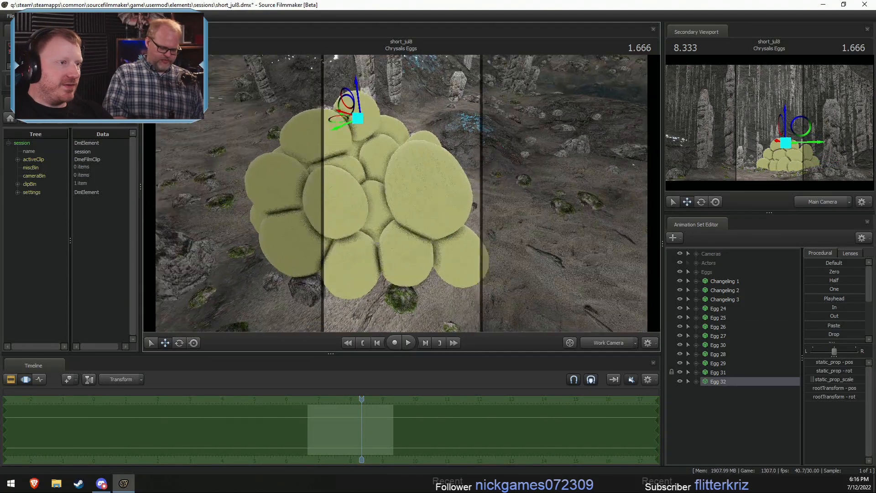
- Try to move the selected egg down from the top of the pile, and undo the move
key(r)
drag(405, 139, 405, 187)
key(ctrl+z)
- Reselect Egg 32 and move it from the top to the side of the pile, above the lower eggs
click(746, 404)
click(721, 381)
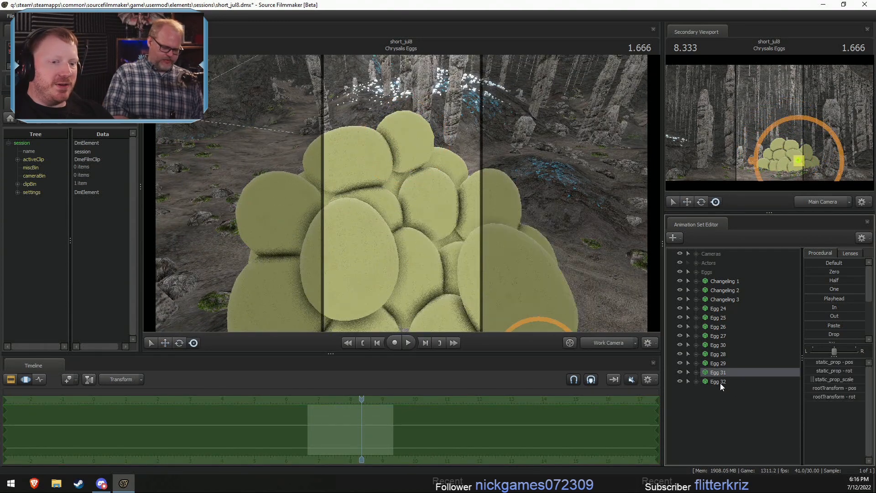
drag(405, 142, 439, 245)
drag(412, 300, 408, 260)
key(w)
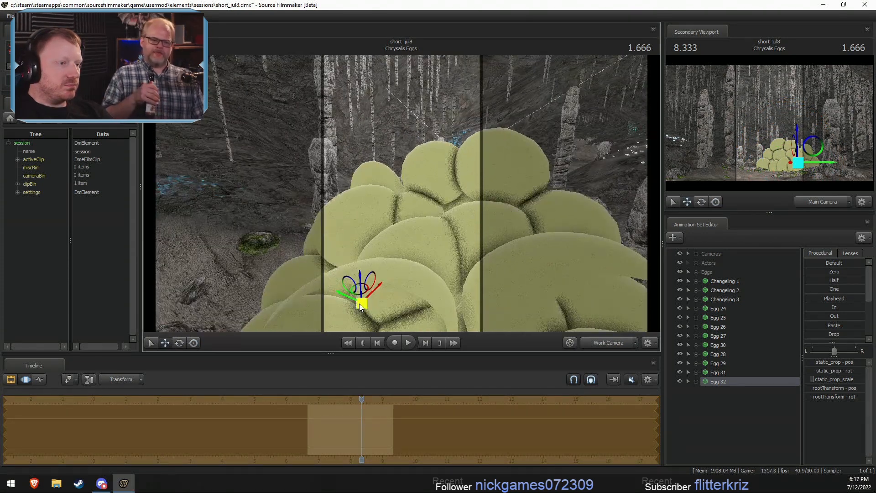
drag(361, 302, 328, 276)
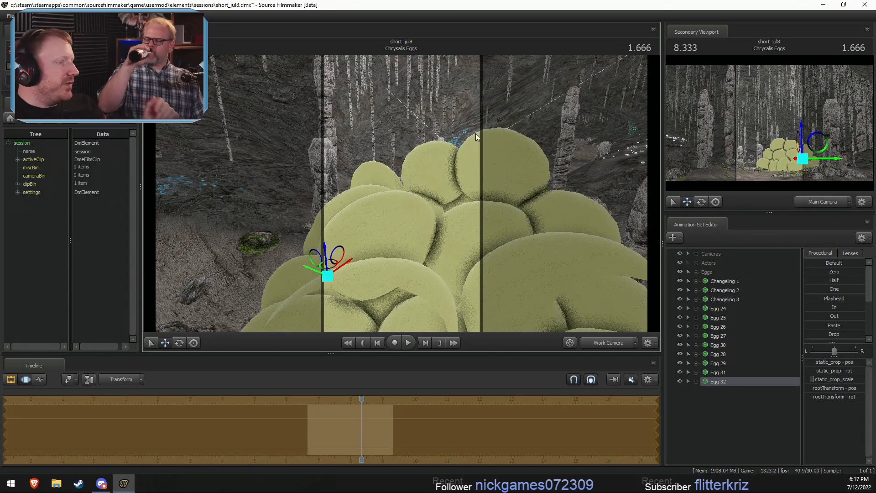
- Rotate and reposition Egg 32 so it leans against the neighbouring eggs on the side of the pile
alt+drag(433, 211, 413, 215)
key(e)
drag(350, 271, 401, 195)
key(w)
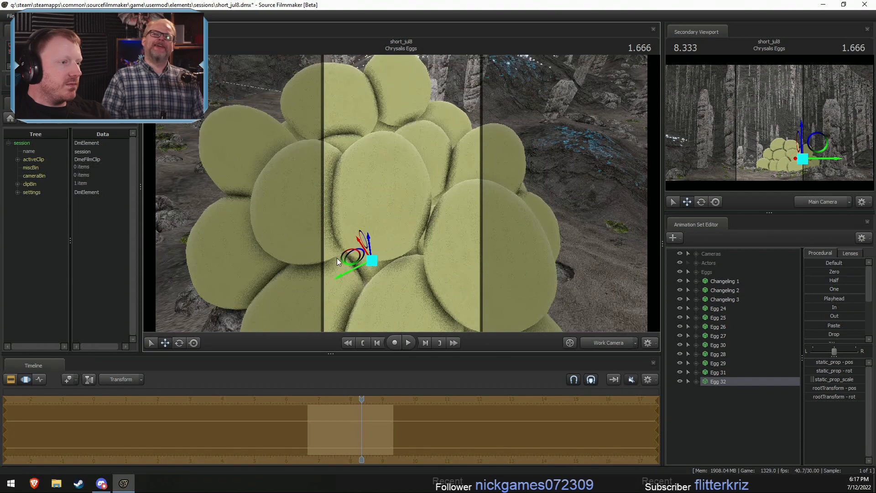
drag(345, 258, 422, 201)
key(e)
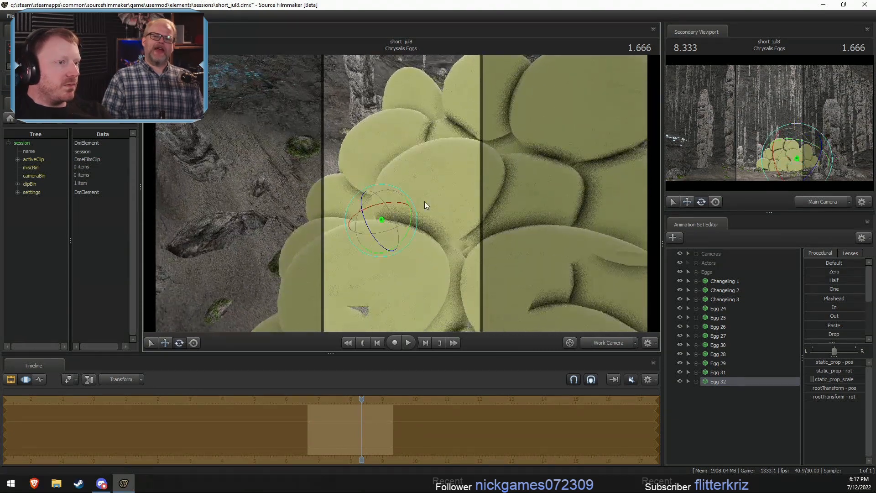
drag(367, 210, 496, 150)
key(w)
mouse_move(405, 195)
alt+mouse_down()
mouse_move(377, 204)
mouse_move(401, 193)
alt+mouse_up()
- Refine the tilt and position of Egg 32 so it rests closely on the eggs beneath it
key(e)
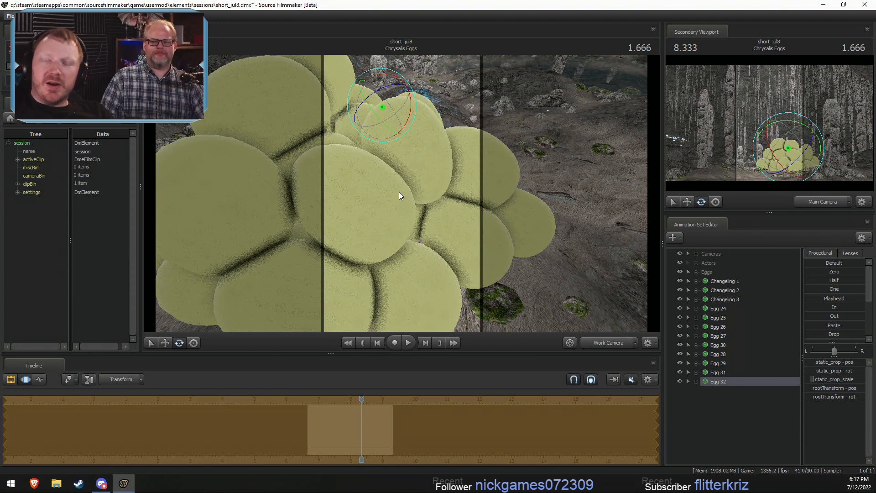
alt+drag(424, 184, 398, 184)
drag(393, 91, 397, 100)
alt+drag(399, 158, 404, 194)
key(w)
drag(371, 116, 372, 124)
alt+drag(372, 125, 401, 192)
- Paste another egg copy and move it from the top down to the upper side of the pile
right_click(719, 419)
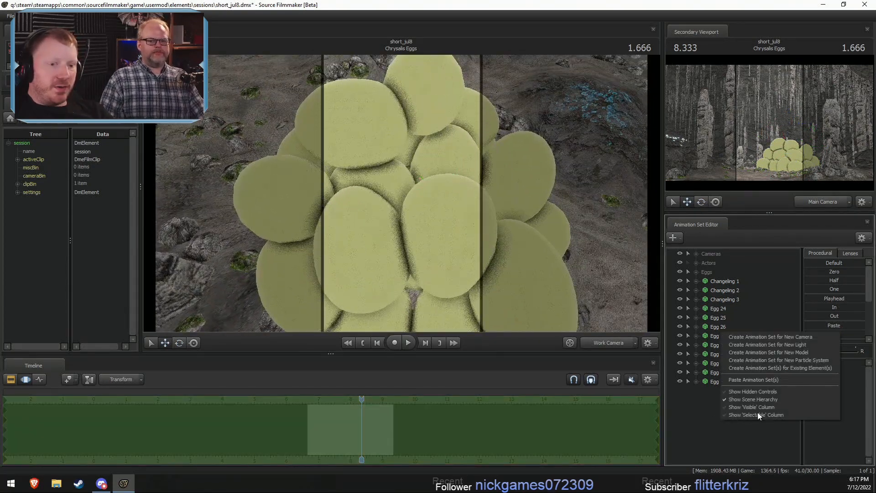
click(766, 382)
key(r)
alt+drag(425, 150, 434, 249)
alt+drag(396, 192, 402, 193)
- Rotate Egg 33 and fit it into the gap among the upper eggs, checking the pile from other angles
key(e)
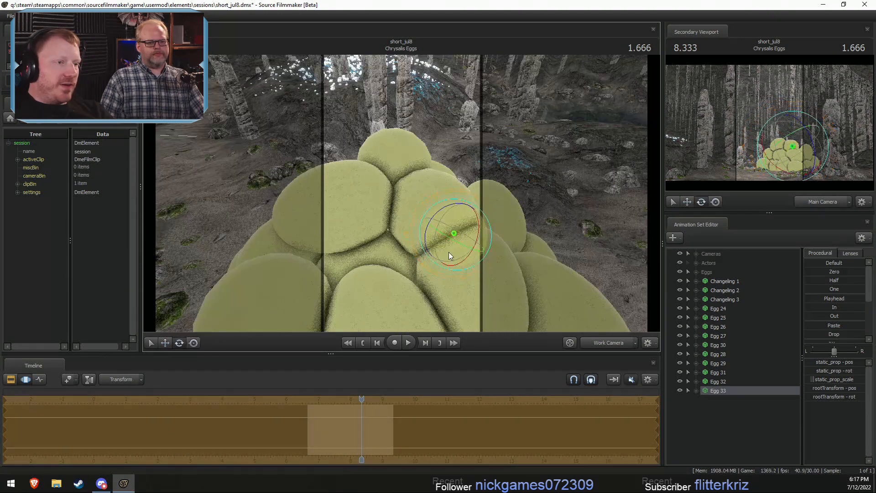
drag(448, 252, 391, 254)
key(r)
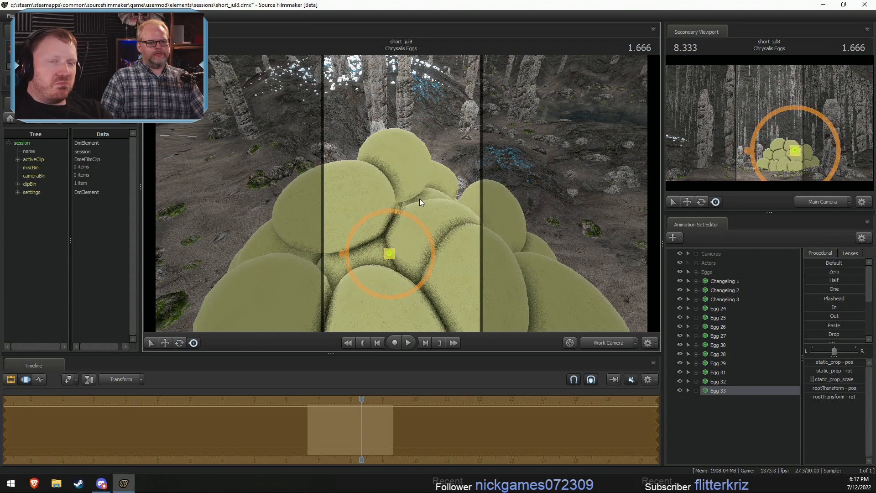
alt+drag(420, 199, 386, 153)
key(e)
key(w)
alt+drag(386, 153, 401, 193)
key(F2)
key(F3)
alt+drag(477, 264, 481, 244)
right_click(724, 421)
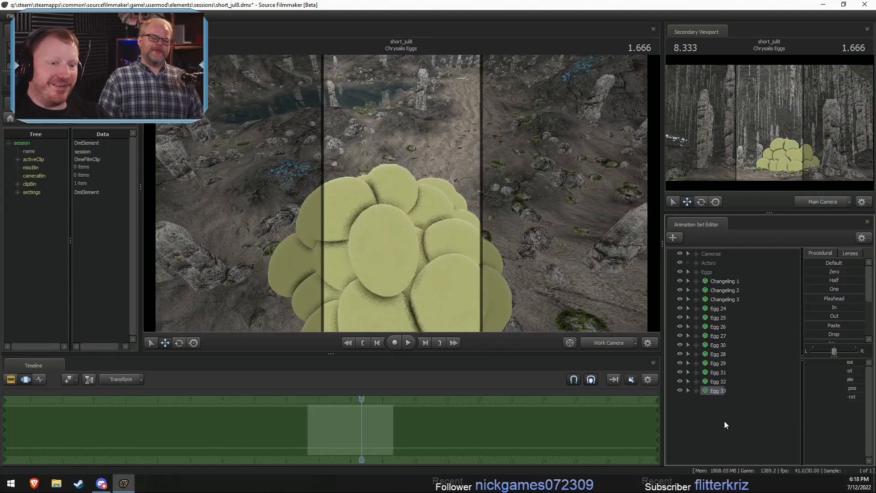
click(766, 391)
right_click(738, 416)
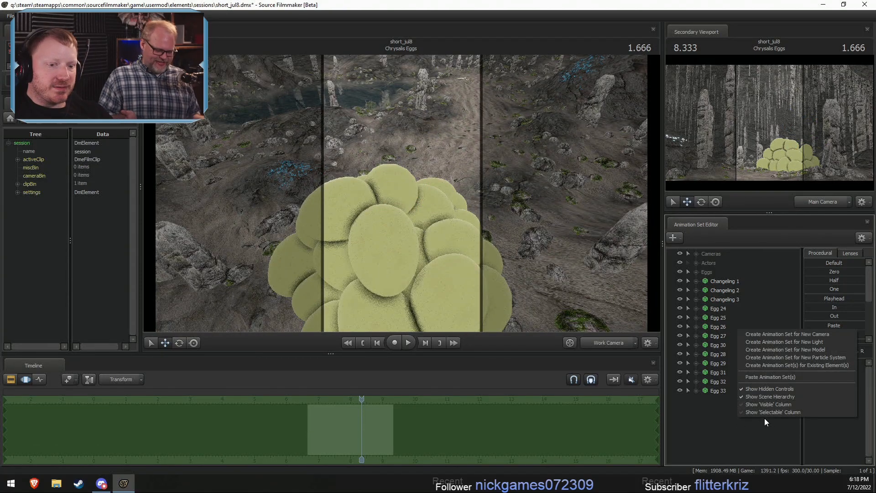
click(773, 389)
- Paste another egg copy, select it, and move it from the top to the upper side of the pile
right_click(766, 409)
click(794, 367)
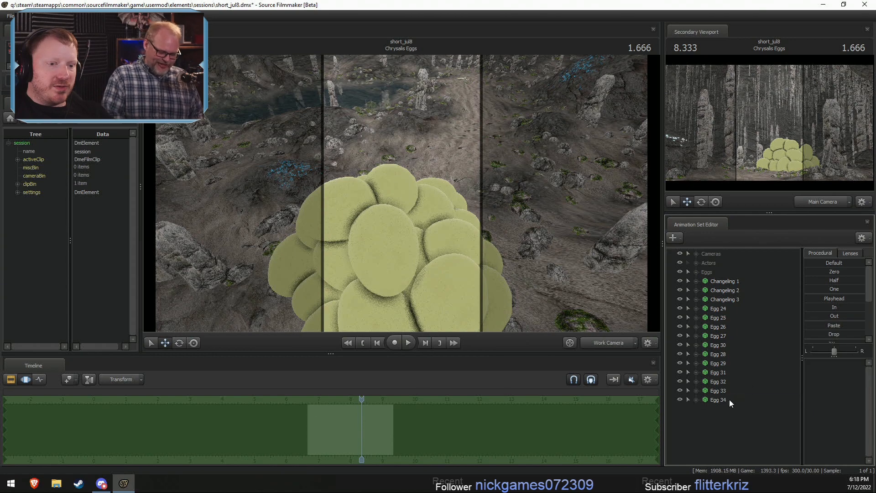
click(728, 399)
alt+drag(384, 198, 465, 250)
key(r)
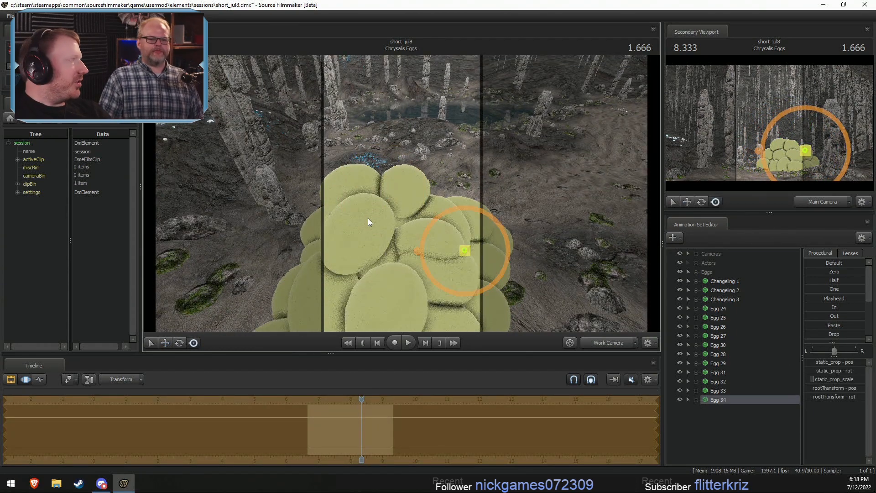
- Rotate Egg 34 so it sits against the neighbouring upper eggs
alt+drag(371, 210, 403, 194)
key(e)
drag(464, 246, 448, 228)
key(w)
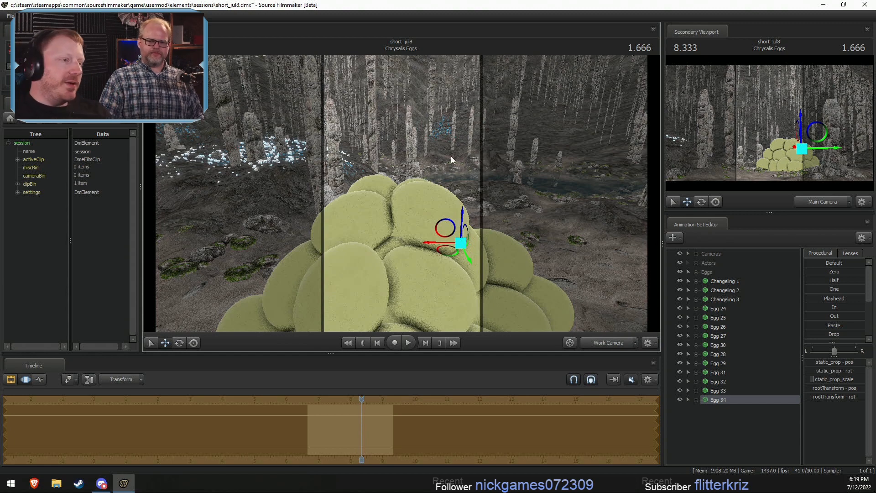
- Paste another egg copy and move it from the top to the far side of the pile's upper layer
right_click(744, 421)
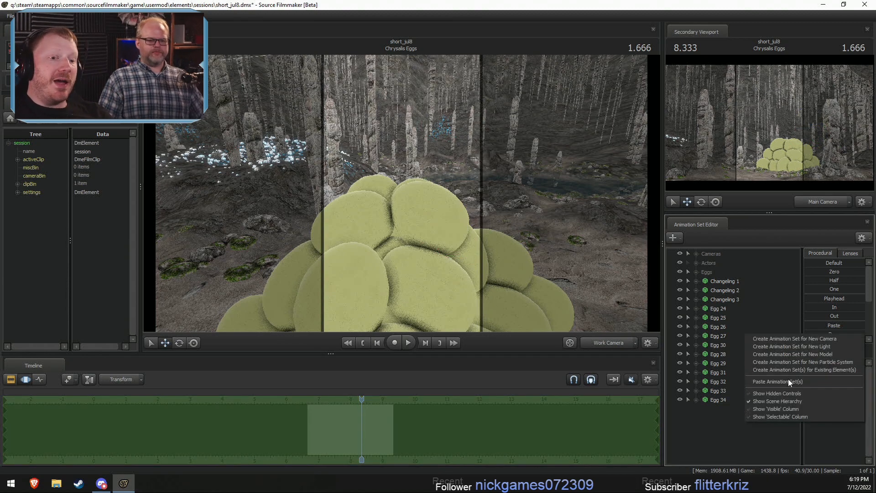
click(788, 379)
alt+drag(515, 237, 491, 287)
key(r)
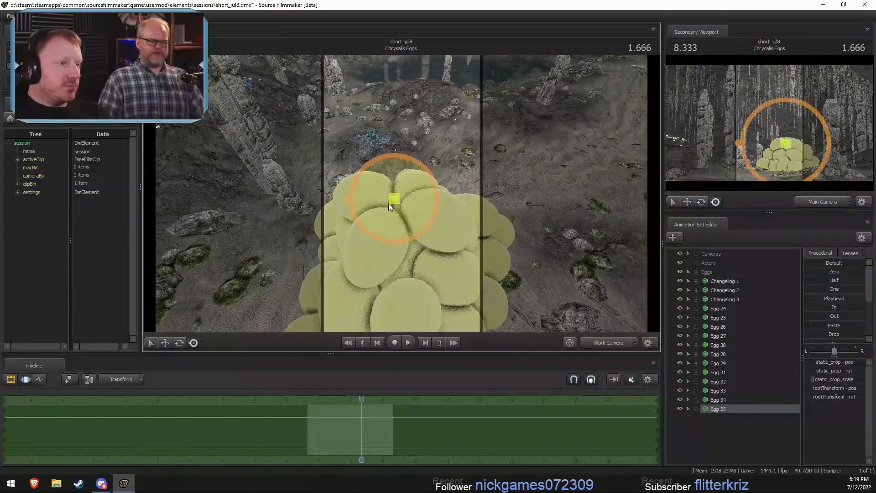
drag(392, 198, 477, 314)
- Rotate and reposition Egg 35 so it rests on the upper eggs beside the peak, checking it from several angles
key(e)
alt+drag(477, 313, 428, 196)
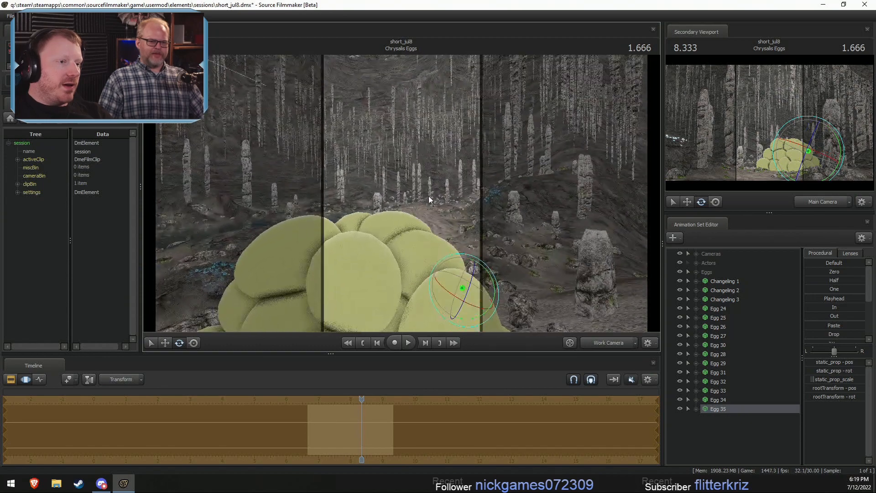
key(w)
drag(463, 288, 421, 175)
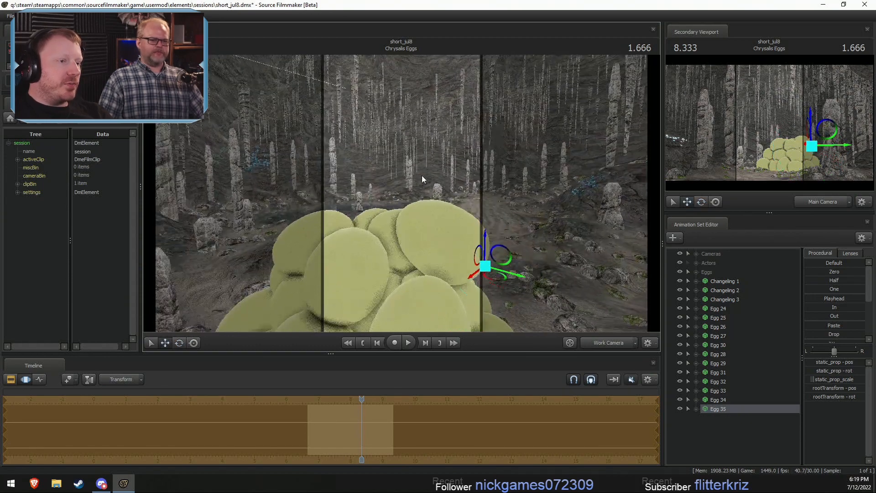
key(e)
drag(507, 261, 507, 269)
alt+drag(507, 269, 347, 297)
key(w)
alt+drag(427, 206, 391, 160)
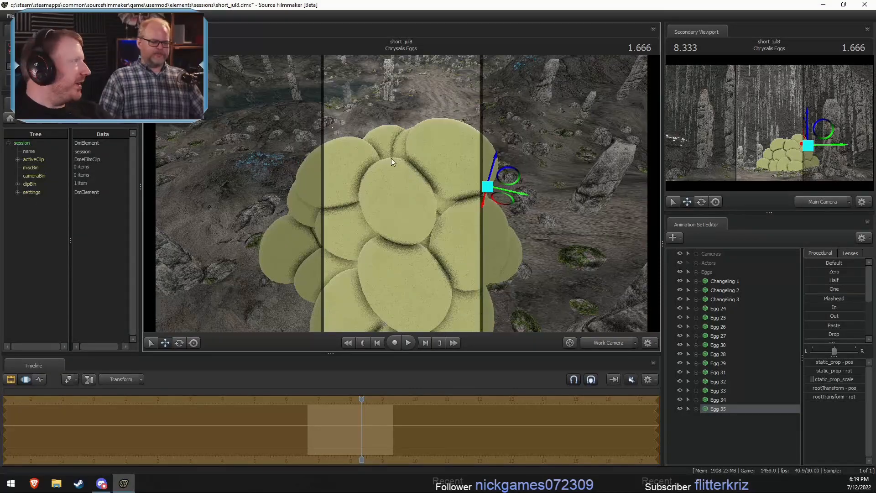
- Paste another egg copy, select Egg 36, and move it near the peak of the pile
right_click(720, 425)
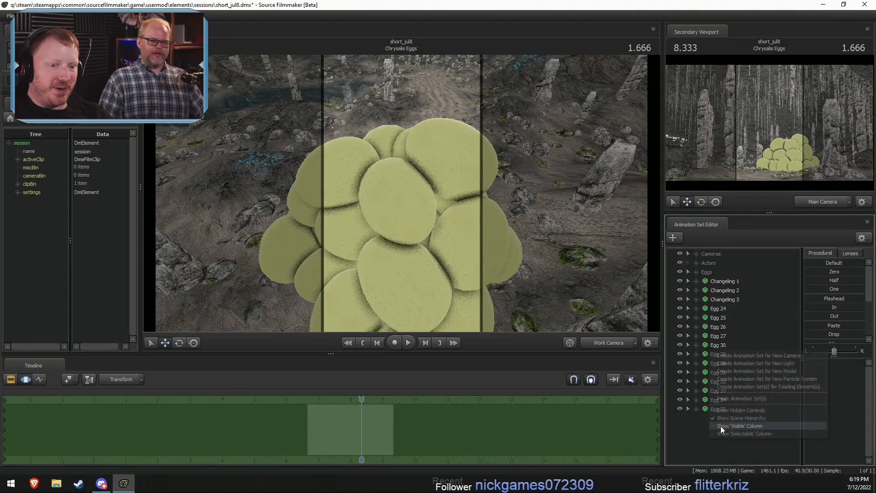
click(741, 399)
click(717, 418)
alt+drag(480, 236, 376, 179)
drag(393, 135, 380, 101)
- Rotate and reposition Egg 36 so it sits on top of the pile
key(e)
key(t)
drag(362, 147, 418, 183)
key(e)
key(w)
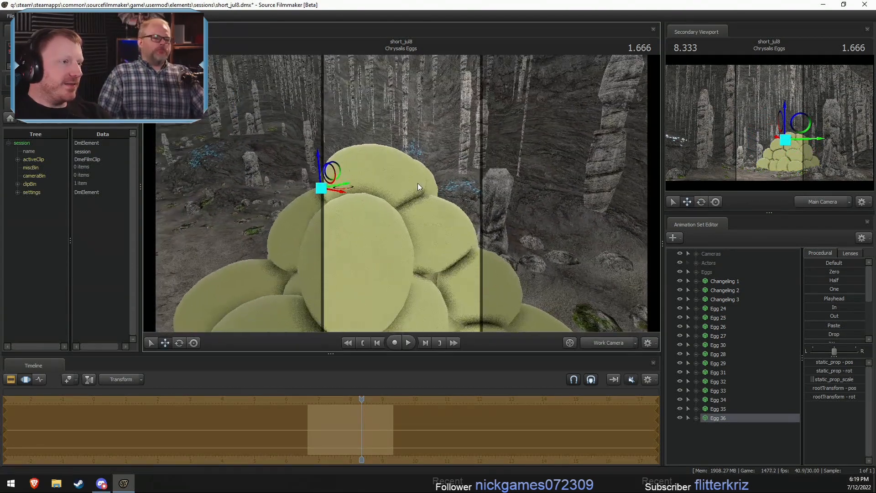
drag(320, 189, 265, 169)
mouse_move(402, 197)
alt+mouse_down()
mouse_move(506, 219)
mouse_move(474, 205)
mouse_move(403, 199)
alt+mouse_up()
- Select Egg 33 near the peak and adjust its position against the surrounding eggs, reviewing the whole pile
click(726, 408)
click(728, 400)
click(775, 391)
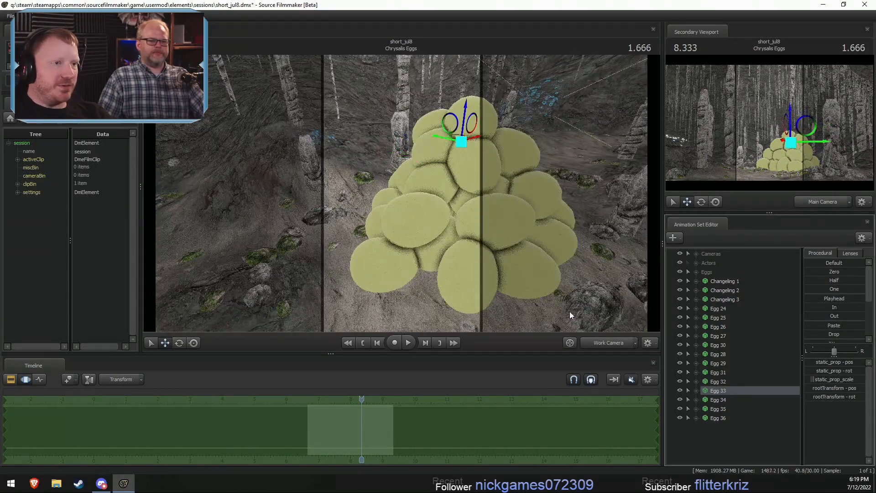
alt+drag(569, 311, 448, 201)
drag(364, 170, 315, 174)
drag(475, 203, 464, 226)
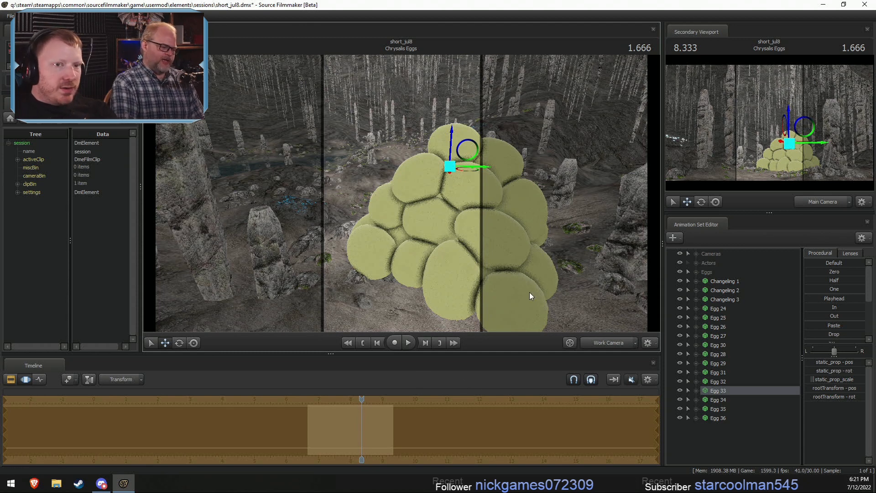
- Play back the Chrysalis Eggs shot from its start to review the egg pile
key(F2)
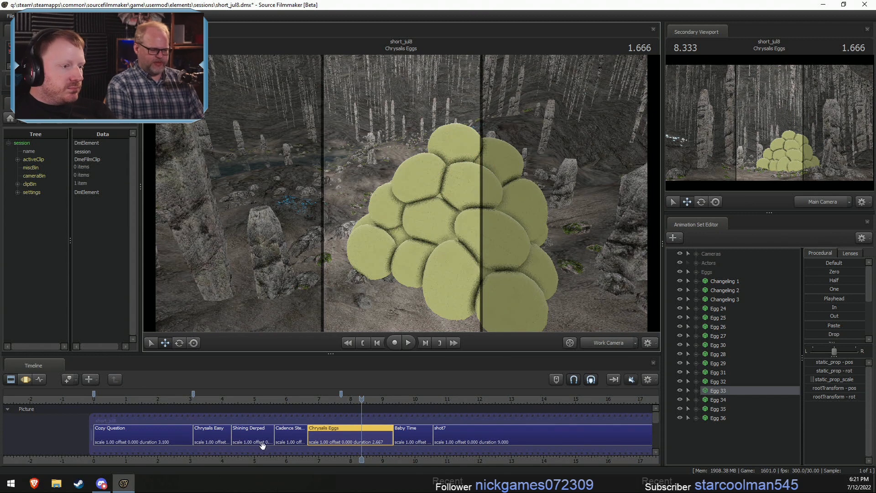
click(310, 397)
key(space)
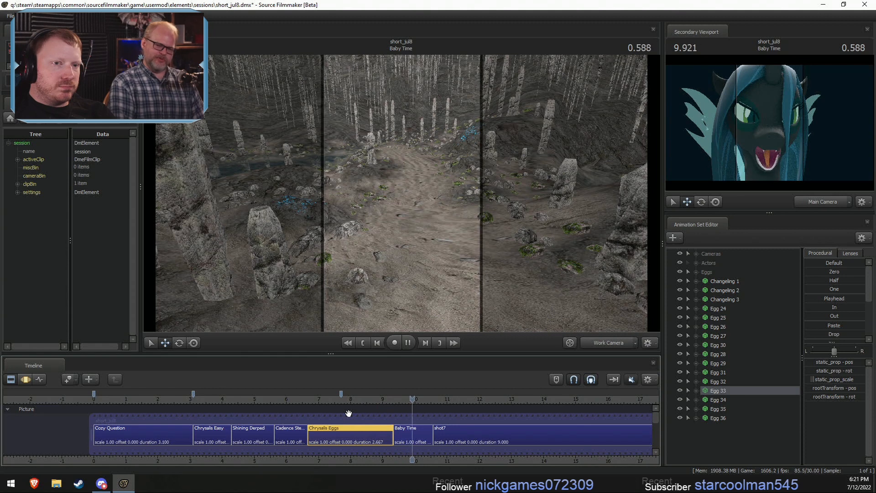
click(311, 399)
key(space)
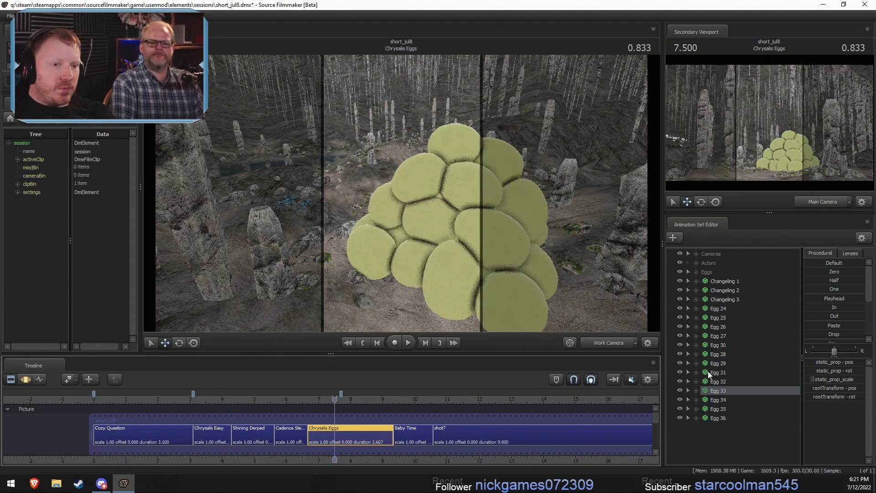
- Unhide the Chrysalis model in the Actors group
click(697, 264)
click(723, 272)
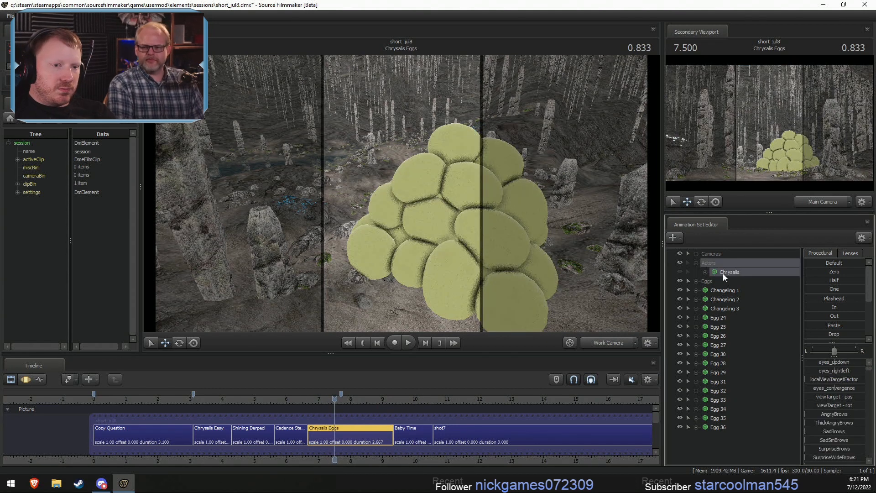
click(680, 272)
- Examine Chrysalis's placement behind the egg pile from the work camera, at several times in the shot, and from the main camera
ctrl+click(609, 342)
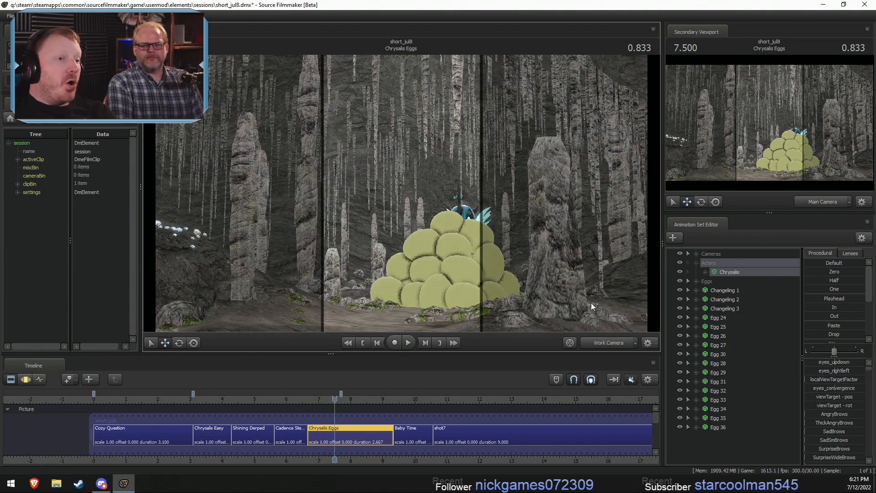
key(s)
drag(591, 306, 590, 338)
key(w)
key(z)
key(d)
mouse_move(401, 193)
mouse_down()
mouse_move(388, 190)
mouse_move(398, 185)
mouse_up()
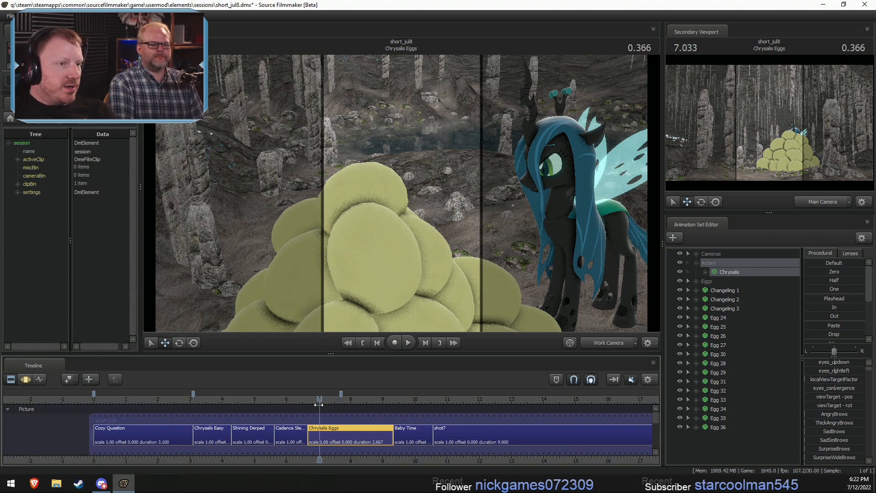
drag(320, 401, 352, 413)
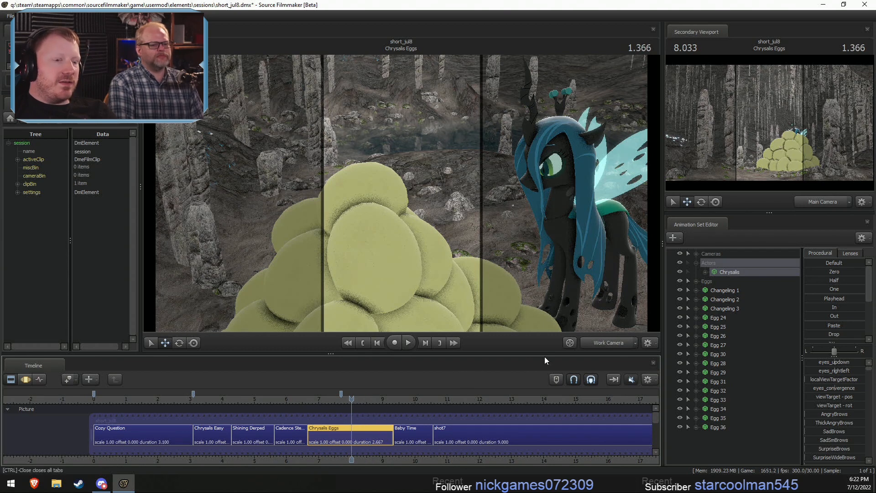
click(601, 342)
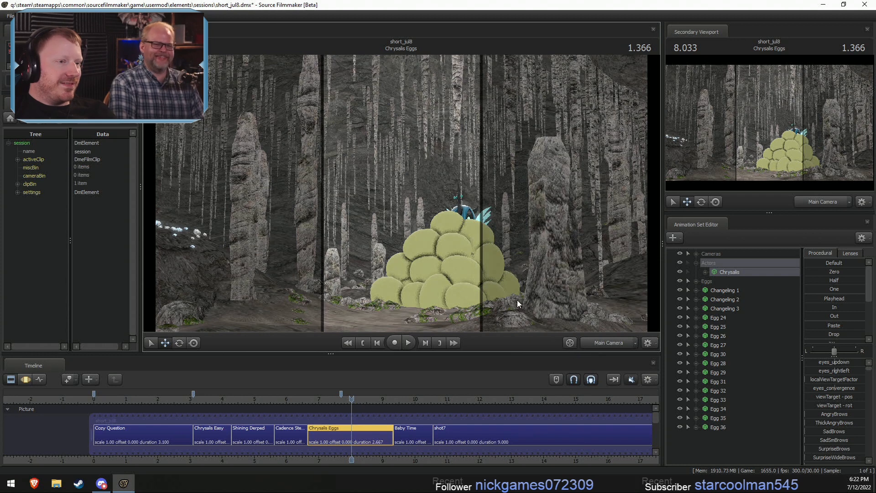
- Try to rotate and reposition Chrysalis beside the egg pile, and undo the attempts
key(F3)
mouse_move(478, 282)
mouse_down()
mouse_move(472, 269)
mouse_move(463, 272)
mouse_move(465, 260)
mouse_move(466, 292)
mouse_move(469, 284)
mouse_up()
key(ctrl+z)
click(569, 342)
key(d)
drag(590, 309, 413, 189)
key(r)
drag(457, 288, 434, 269)
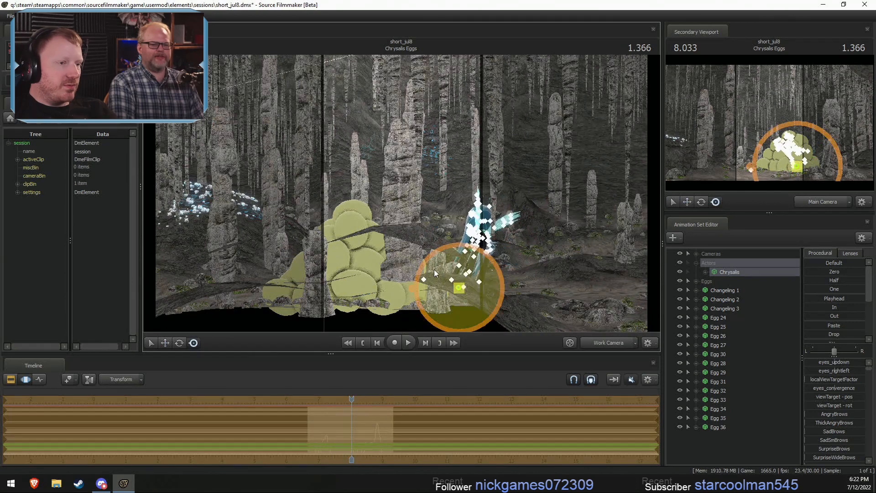
key(ctrl+z)
drag(334, 250, 348, 215)
key(ctrl+z)
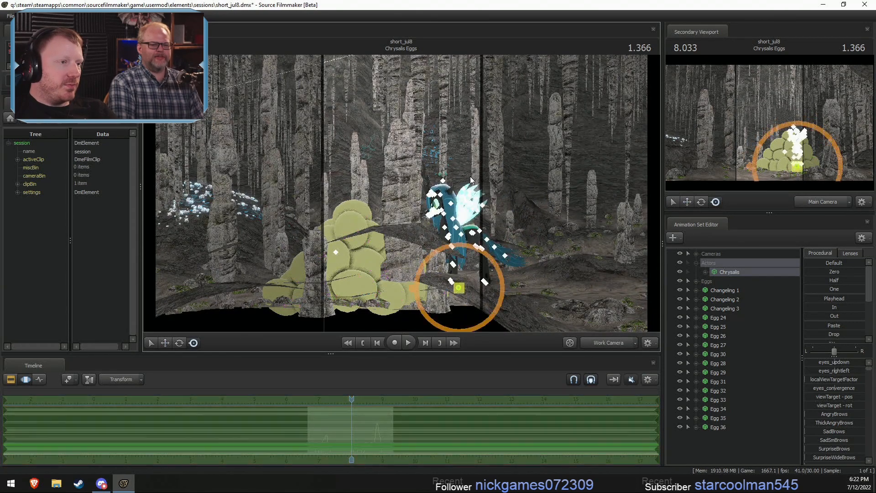
- Move Chrysalis so she stands on top of the egg pile, checking the placement from the main camera
drag(472, 249, 457, 258)
key(w)
drag(512, 256, 401, 198)
key(F2)
key(w)
key(F3)
key(F2)
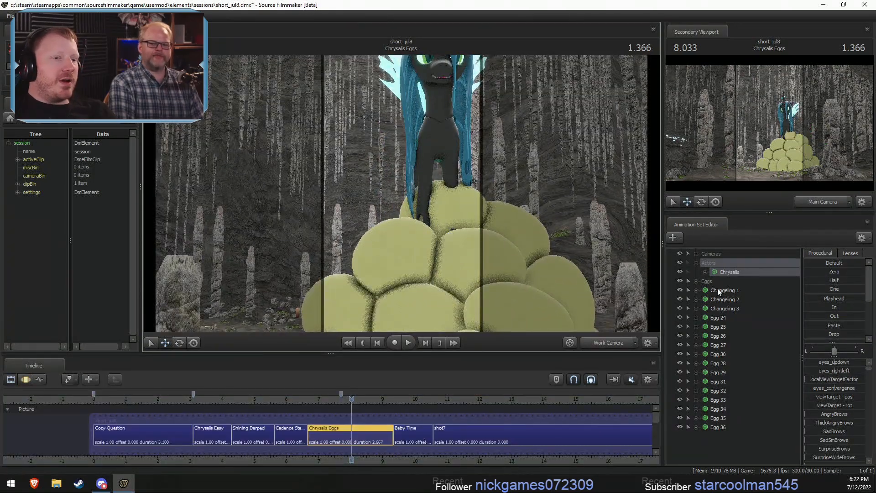
click(603, 346)
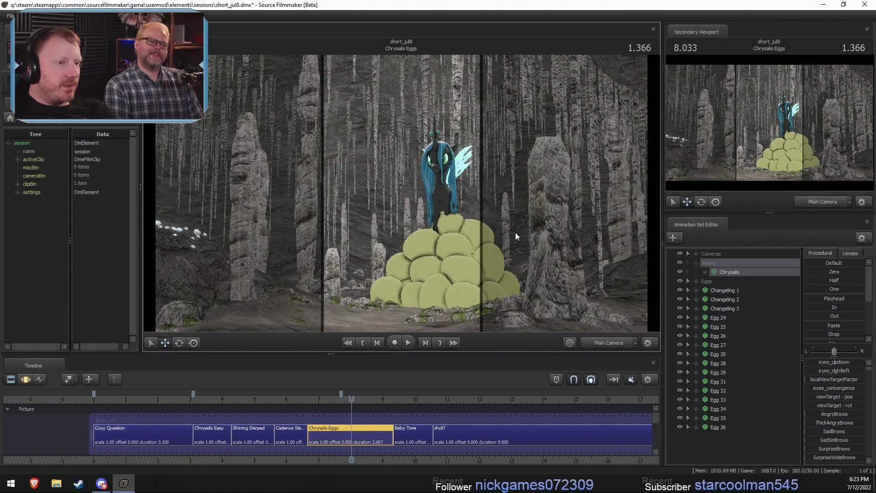
- Add a scale control to the rootTransform in Chrysalis's Body group
key(w)
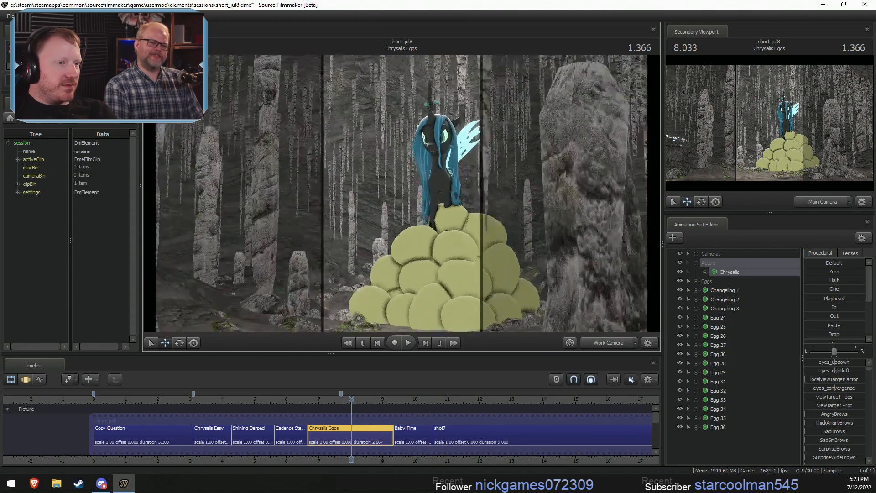
key(d)
key(d)
drag(320, 311, 268, 311)
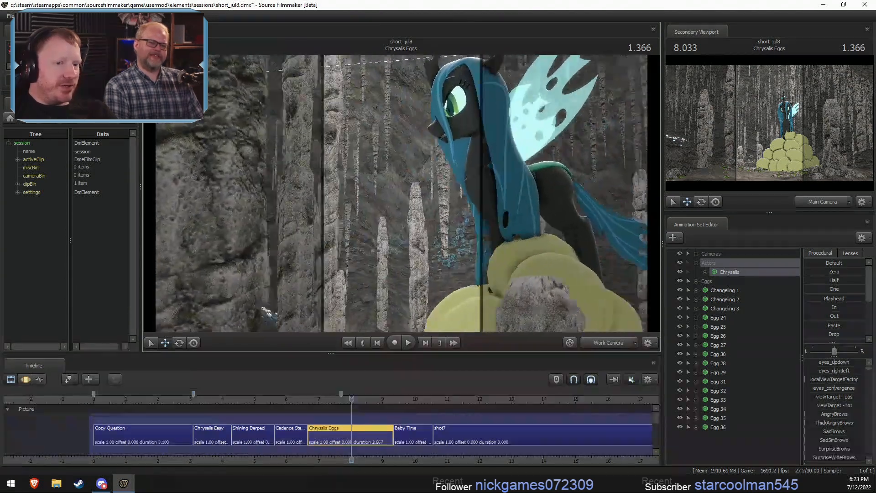
click(705, 272)
click(714, 290)
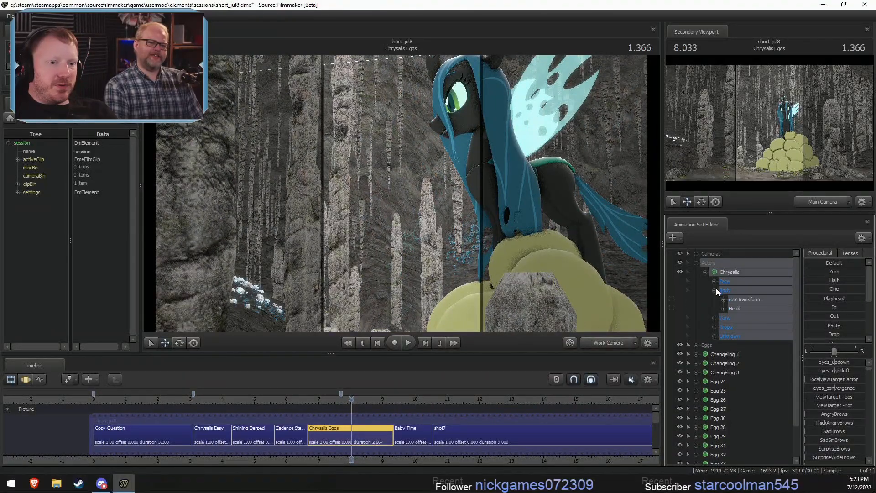
right_click(737, 299)
click(757, 319)
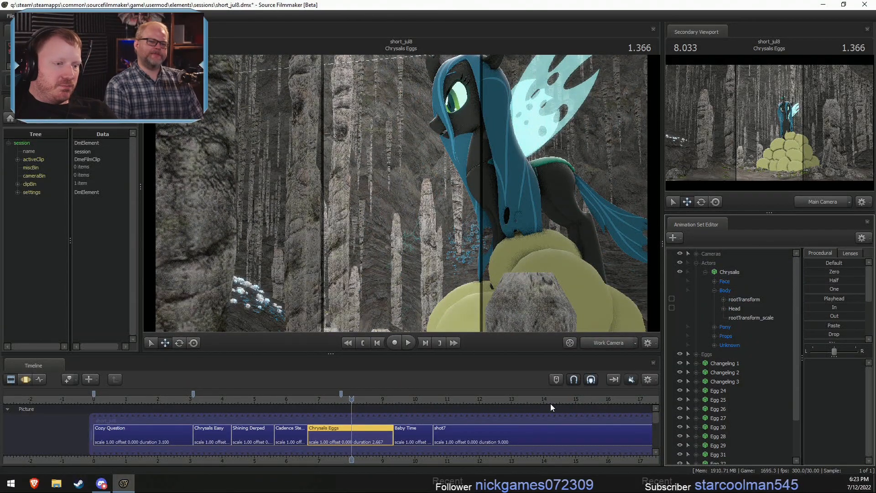
- Scale Chrysalis down with rootTransform_scale and check her size from the main camera
click(738, 320)
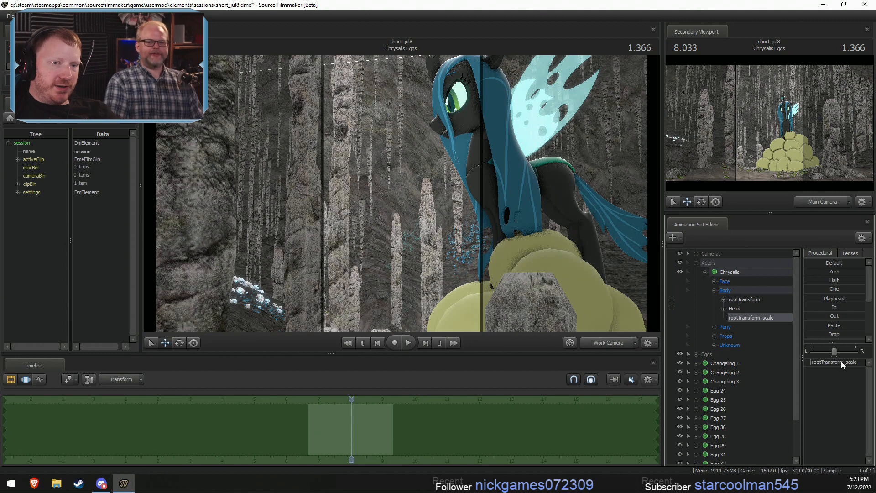
click(843, 361)
drag(845, 362, 842, 362)
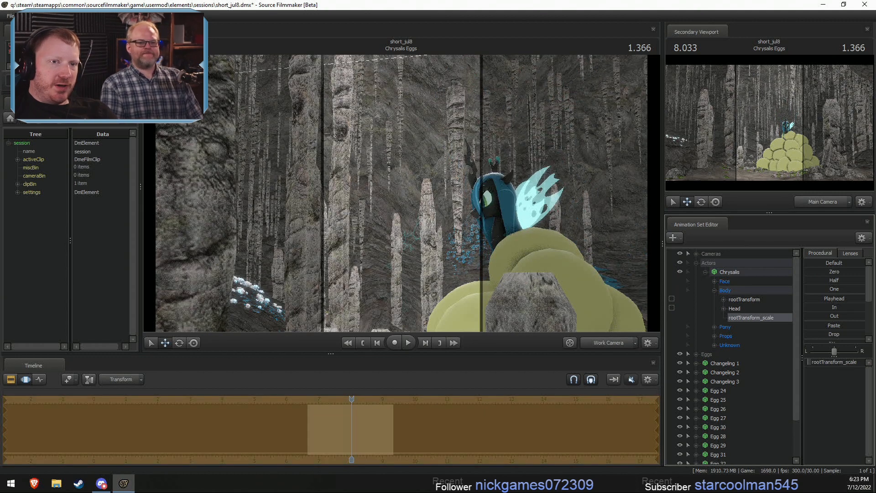
click(600, 343)
key(F2)
key(F3)
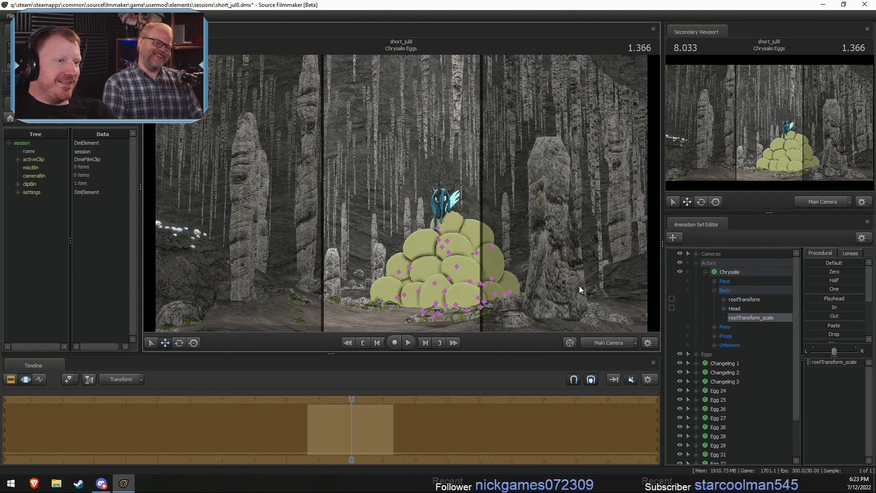
- Undo the scaling of Chrysalis and the addition of her scale control
key(ctrl+z)
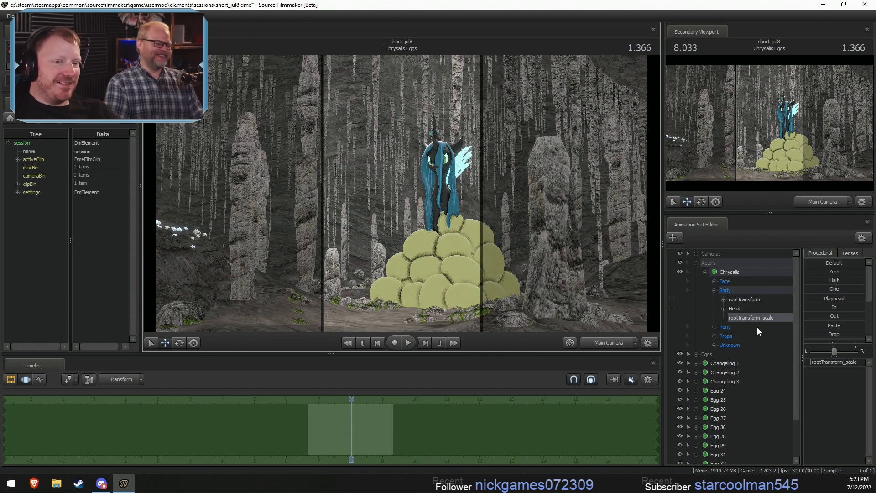
key(ctrl+z)
key(ctrl+z)
key(ctrl+z)
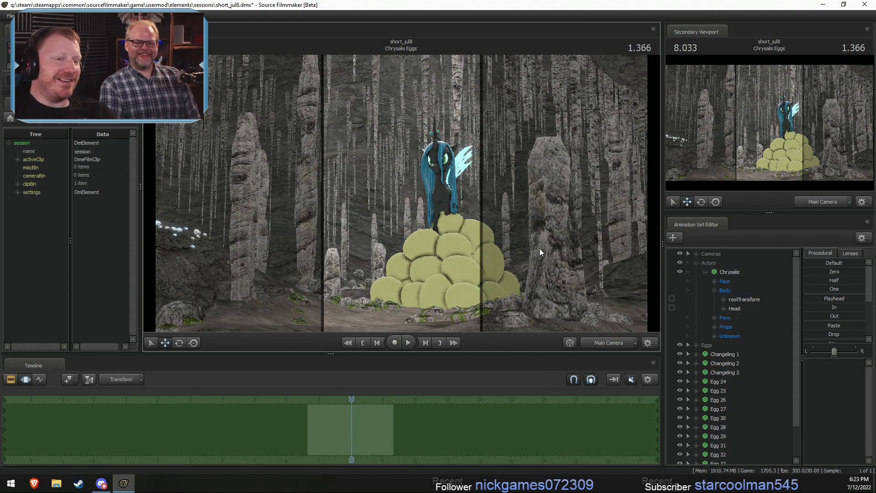
- Try to adjust the whole Chrysalis model at the peak of the pile, and undo her placement there
click(601, 343)
key(w)
mouse_move(423, 201)
mouse_down()
mouse_move(547, 198)
mouse_move(425, 219)
mouse_up()
key(d)
click(713, 272)
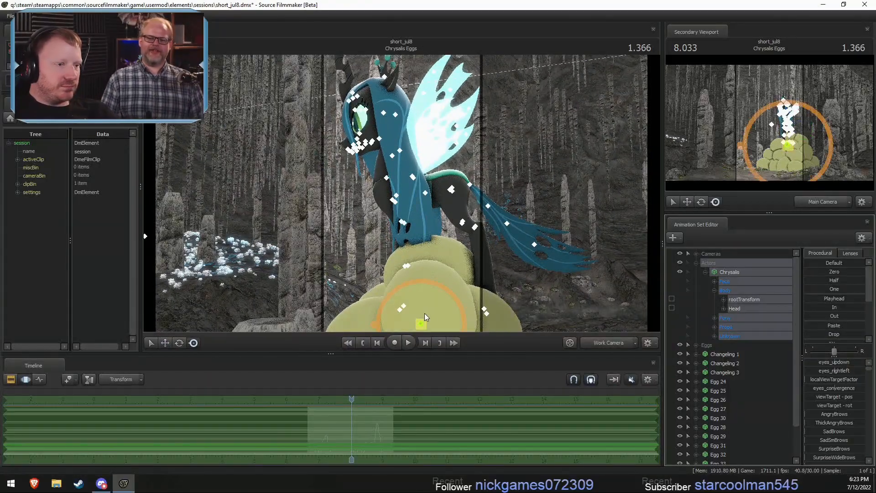
drag(438, 276, 429, 303)
key(F2)
key(F3)
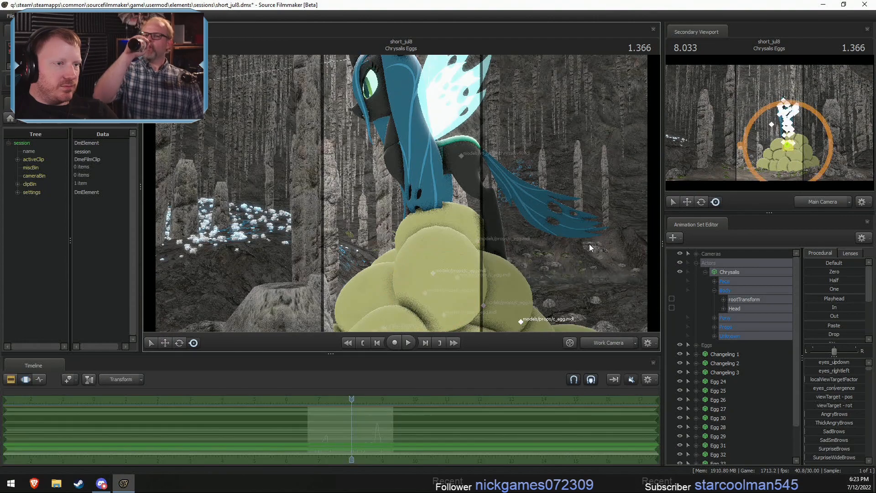
key(ctrl+z)
key(ctrl+z)
key(ctrl+z)
- Select Chrysalis's rootTransform and move her into the egg pile so only her upper body rises above the eggs
drag(590, 150, 588, 208)
key(a)
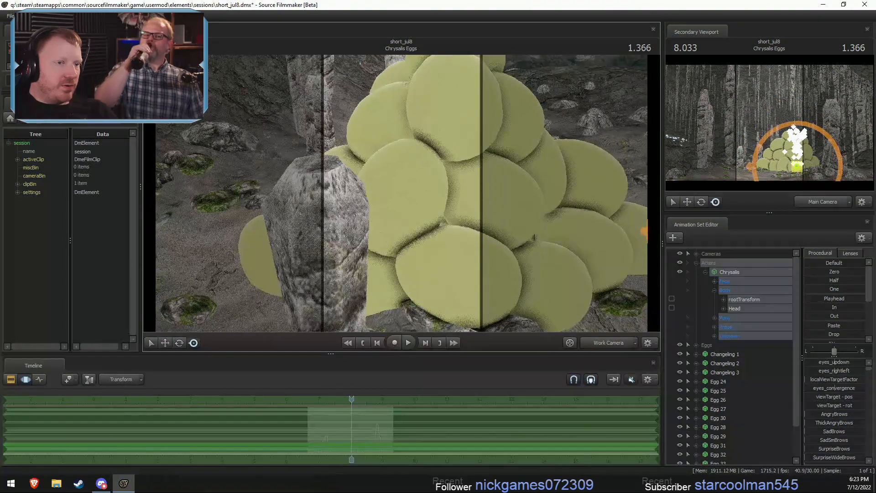
key(s)
drag(401, 200, 431, 246)
click(741, 303)
key(w)
drag(526, 212, 401, 193)
key(F2)
key(F3)
key(w)
key(d)
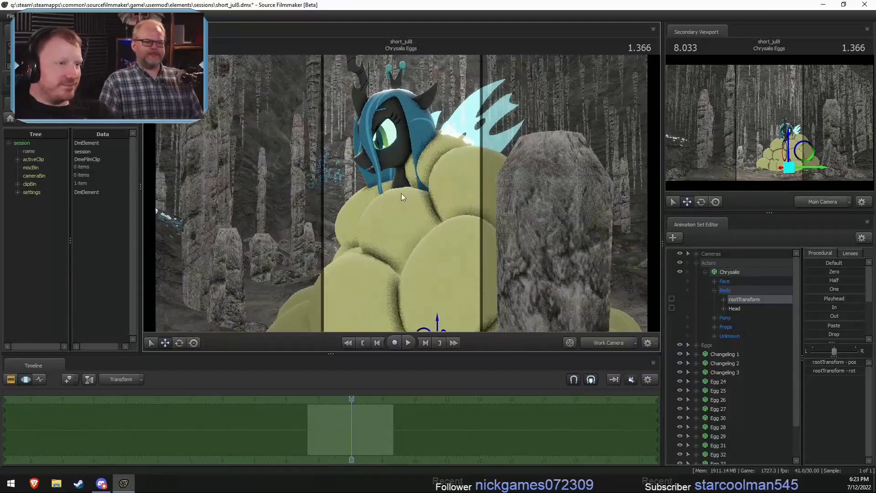
- Find the Pelvis bone in Chrysalis's Pony Body group and raise it so her body clears the top egg
click(714, 326)
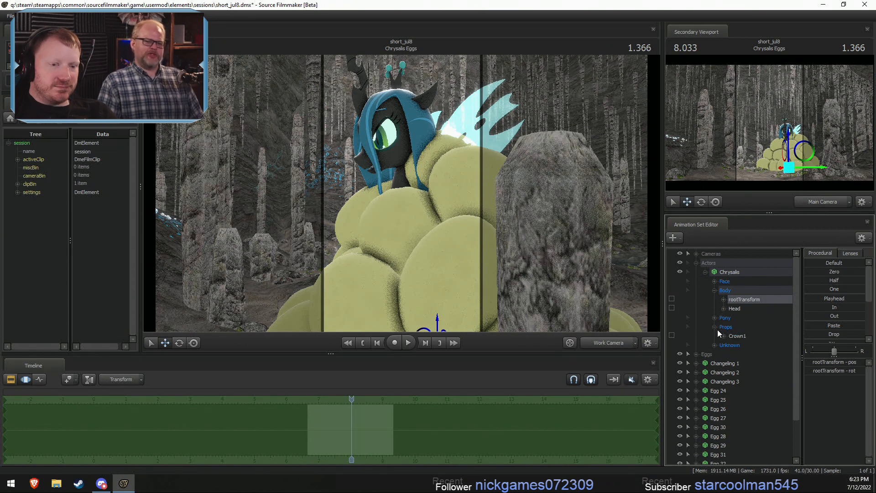
click(715, 327)
click(716, 341)
click(715, 336)
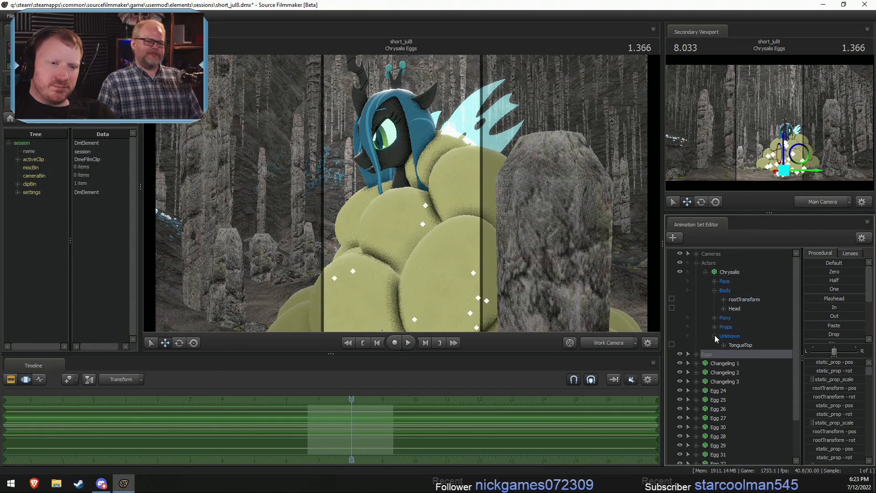
click(714, 336)
click(715, 318)
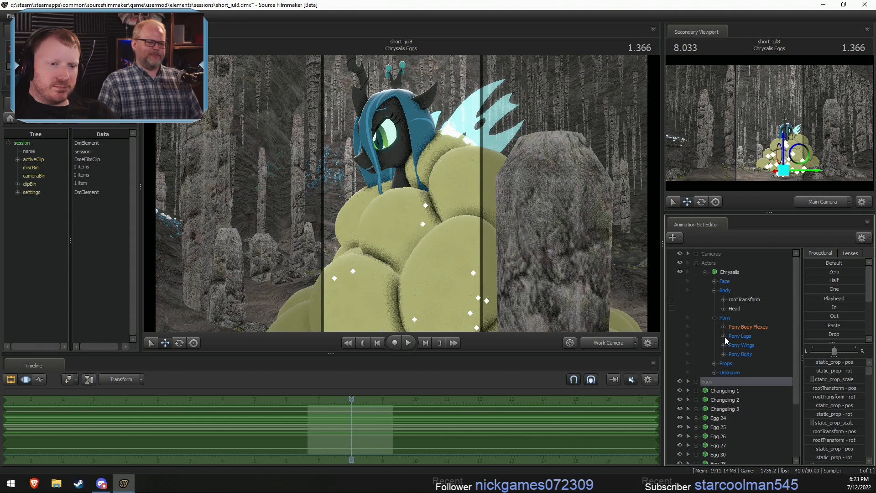
click(723, 354)
click(738, 363)
alt+drag(450, 193, 482, 132)
key(e)
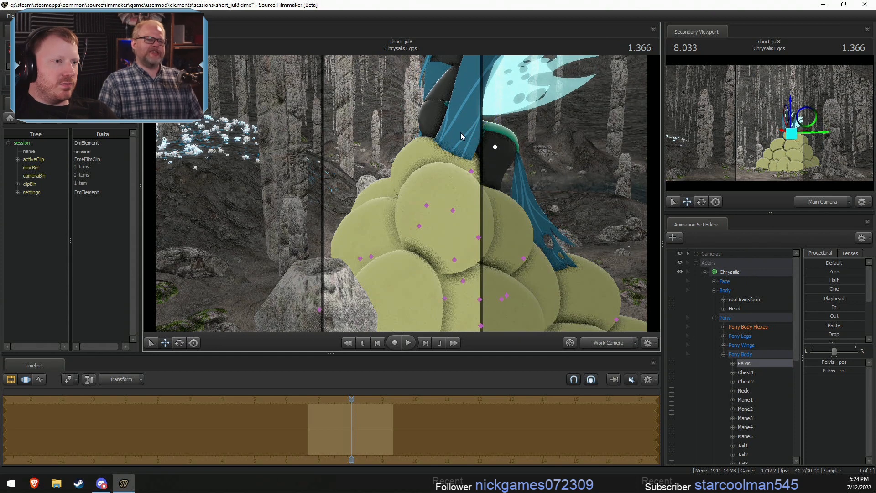
- Fine-tune the Pelvis position so Chrysalis's hindquarters sit over the egg at the peak
key(e)
key(w)
drag(497, 114, 472, 121)
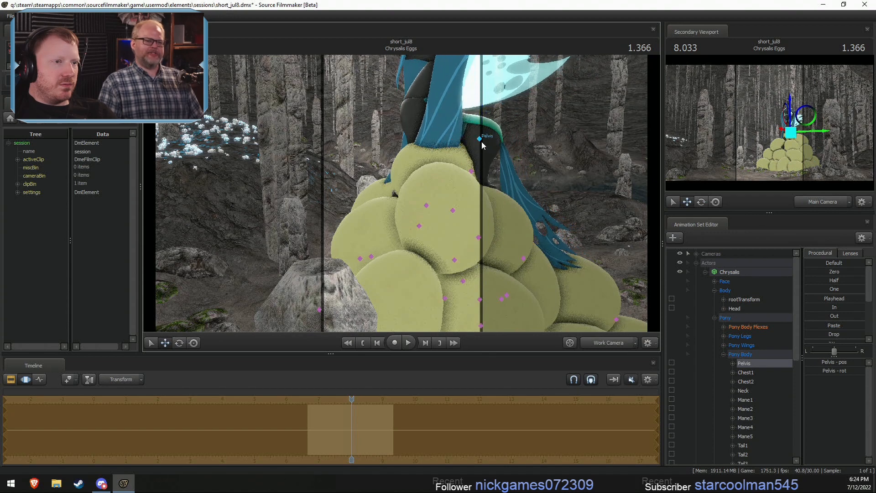
click(479, 139)
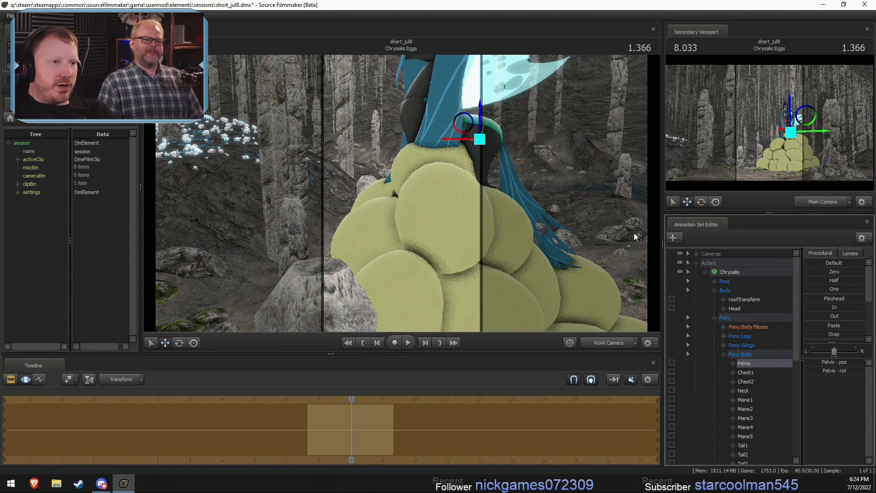
ctrl+click(483, 140)
ctrl+shift+click(480, 138)
drag(480, 138, 488, 142)
- Select both the LeftThigh and RightThigh bones and rotate them together into a seated pose
key(e)
alt+drag(449, 184, 401, 193)
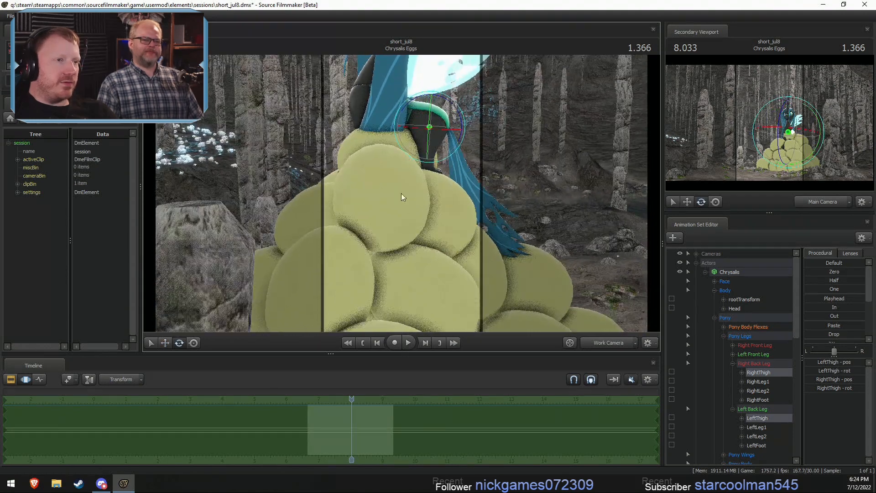
drag(466, 128, 443, 108)
alt+drag(470, 174, 404, 188)
- Rotate Chrysalis's left back leg at the thigh and lower leg so it extends down over the eggs
click(391, 126)
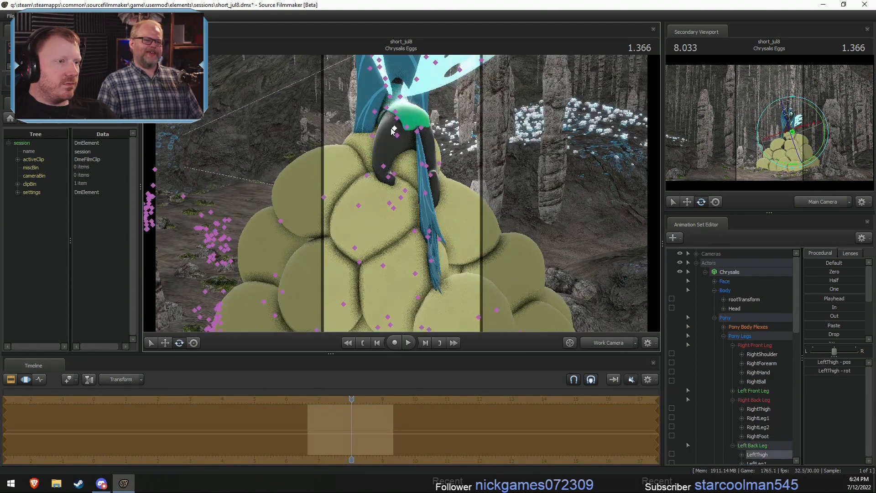
click(384, 166)
drag(403, 154, 385, 163)
ctrl+click(393, 165)
- Rotate Chrysalis's right back leg at RightThigh, RightLeg1 and RightLeg2 so it extends down over the eggs like the left one
ctrl+click(421, 128)
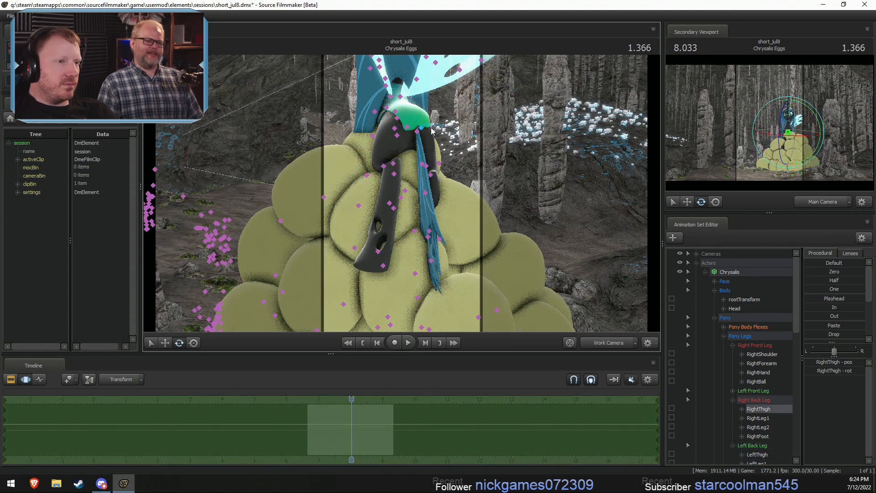
mouse_move(421, 128)
alt+mouse_down()
mouse_move(401, 142)
mouse_move(406, 148)
mouse_move(430, 140)
mouse_move(431, 157)
mouse_move(449, 127)
alt+mouse_up()
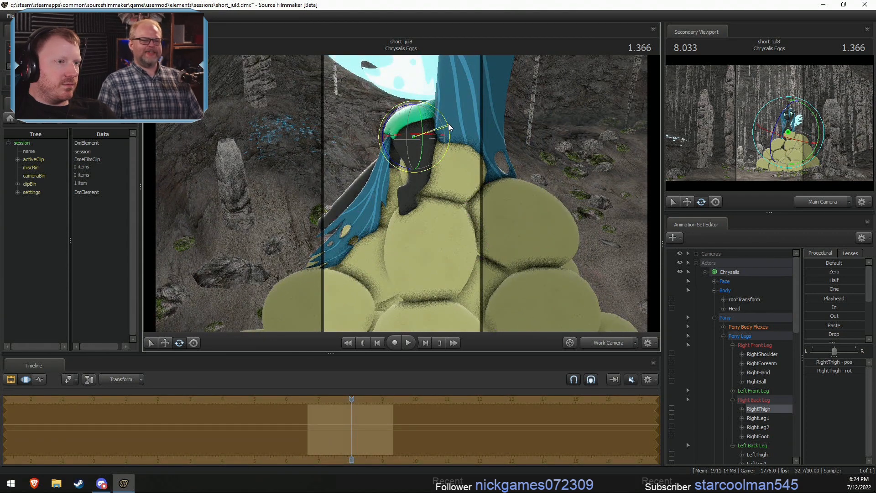
ctrl+click(421, 179)
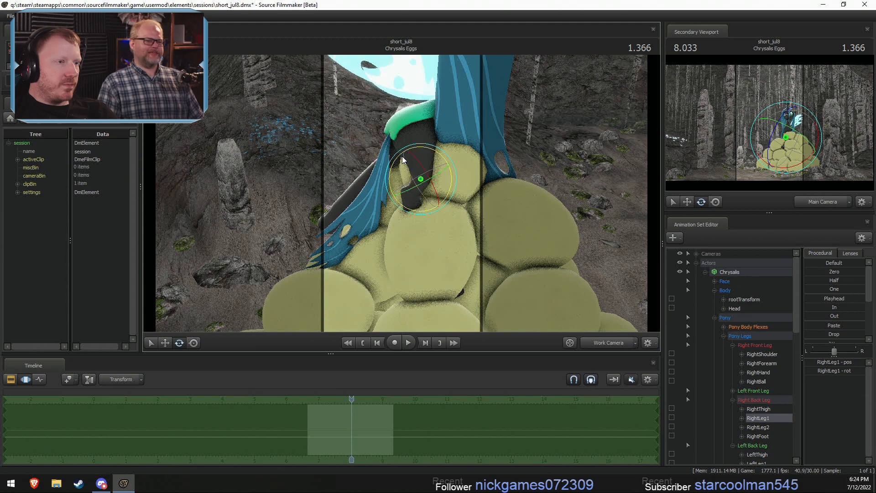
mouse_move(401, 156)
mouse_down()
mouse_move(423, 152)
mouse_move(385, 205)
mouse_move(400, 186)
mouse_move(418, 184)
mouse_up()
click(406, 180)
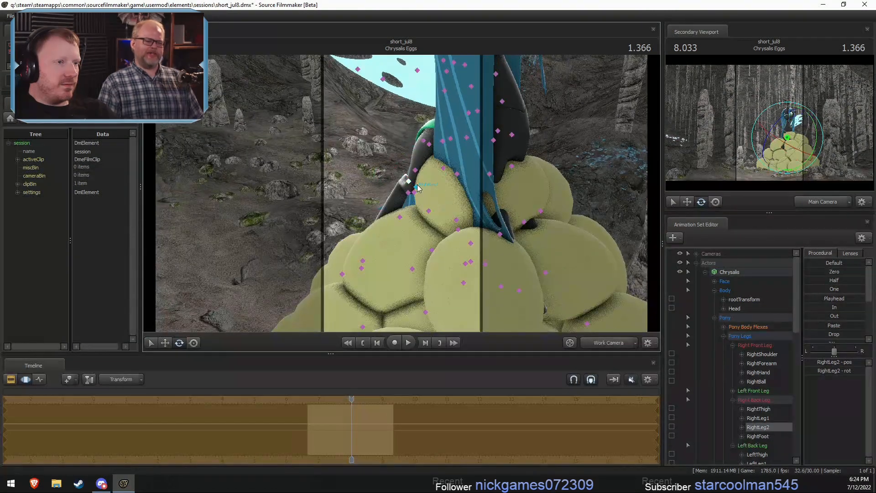
alt+drag(432, 217, 492, 210)
mouse_move(433, 173)
mouse_down()
mouse_move(431, 197)
mouse_move(413, 198)
mouse_move(432, 178)
mouse_move(418, 178)
mouse_up()
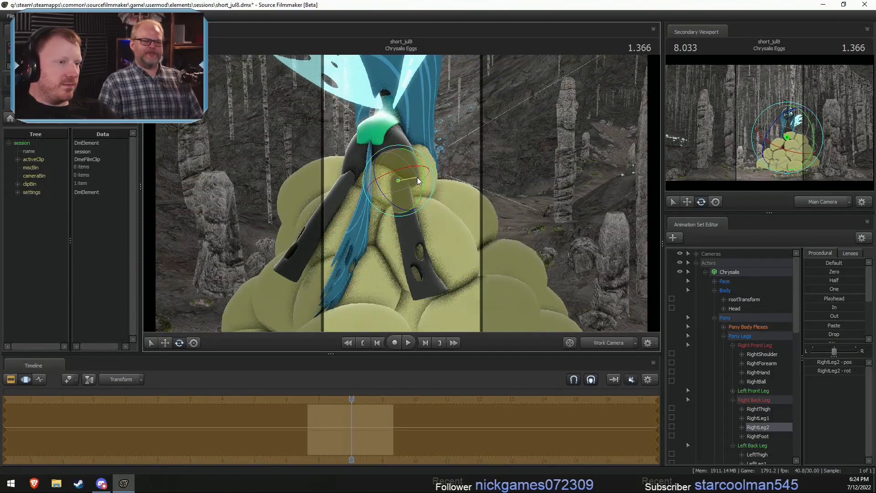
alt+drag(417, 228, 404, 134)
click(418, 162)
- Select both the LeftShoulder and RightShoulder bones and rotate them together to swing Chrysalis's front legs forward
key(F2)
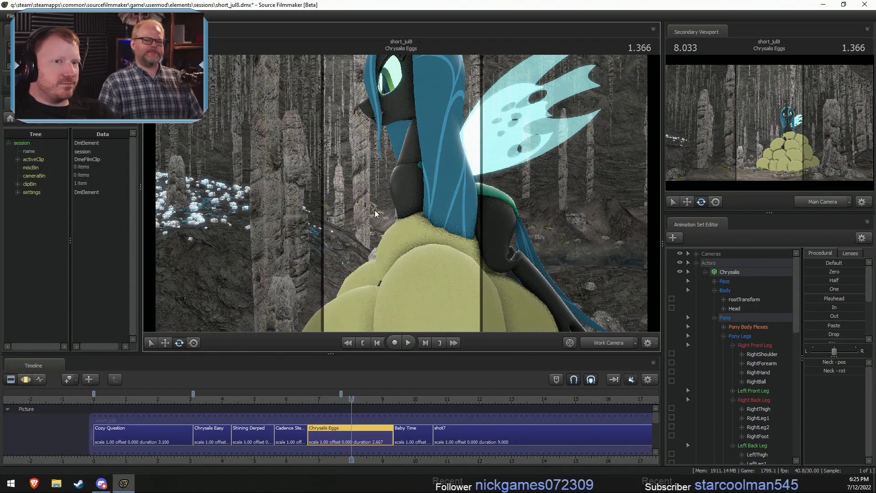
alt+drag(407, 227, 402, 193)
key(F3)
ctrl+click(419, 189)
ctrl+shift+click(412, 195)
click(395, 168)
key(space)
key(space)
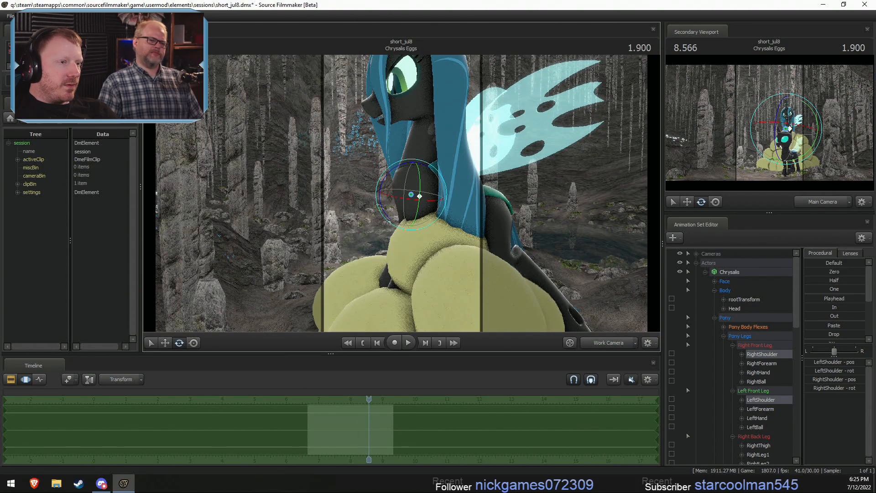
alt+drag(408, 192, 406, 158)
alt+drag(406, 158, 488, 187)
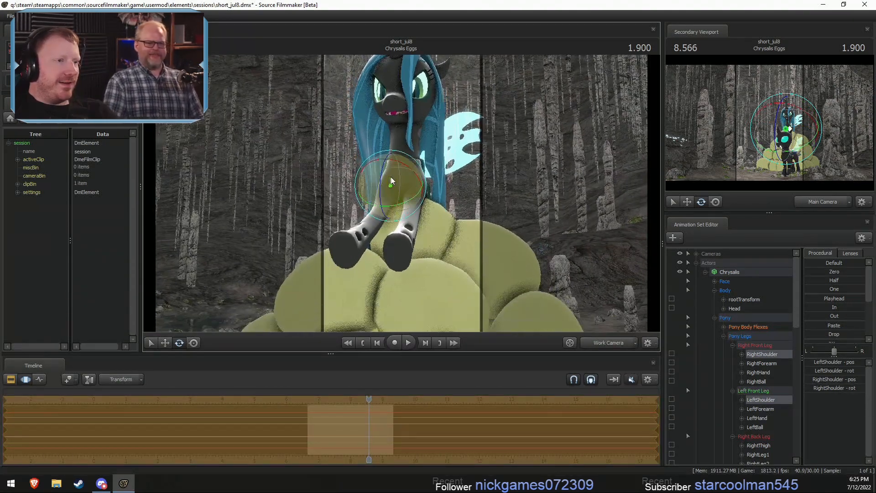
drag(388, 178, 408, 179)
alt+drag(472, 186, 453, 214)
- Adjust the Pelvis rotation slightly and rotate both shoulder bones again to reposition the front legs
click(465, 204)
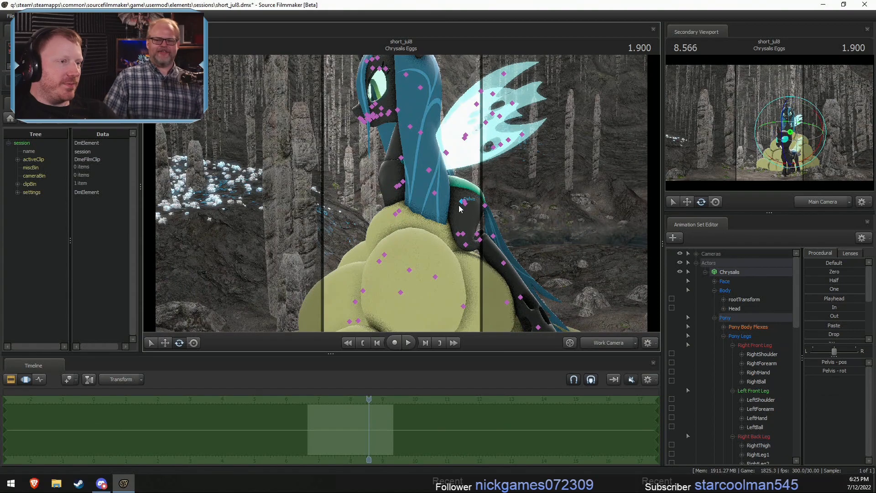
alt+drag(429, 172, 432, 169)
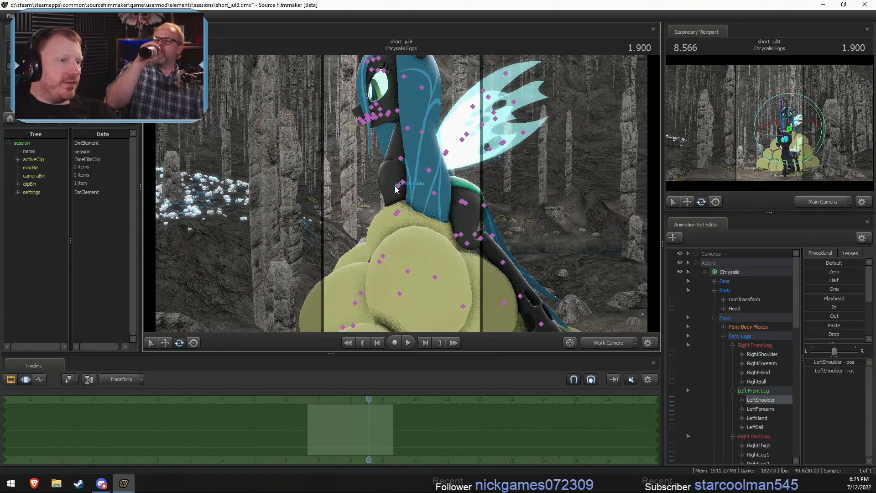
click(399, 187)
ctrl+shift+click(397, 188)
alt+drag(397, 188, 434, 195)
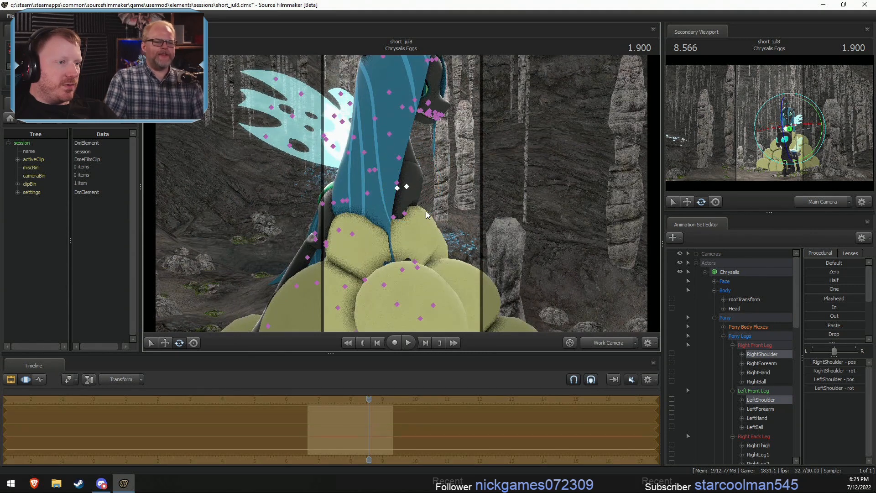
- Bend both front legs together at the forearms, hands and balls so they arch forward over the top egg
ctrl+click(404, 214)
ctrl+shift+click(394, 217)
drag(437, 220, 509, 247)
ctrl+click(436, 202)
ctrl+shift+click(449, 197)
ctrl+click(485, 228)
ctrl+shift+click(477, 236)
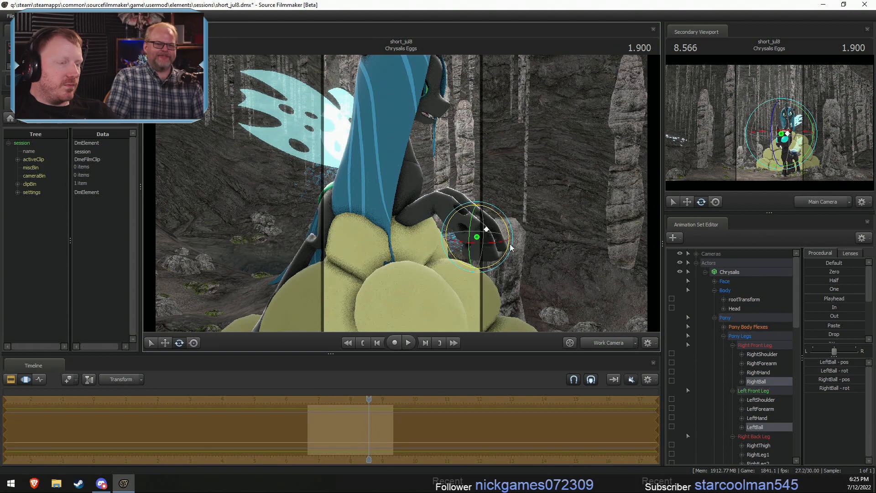
- Rotate and raise the Pelvis, and rotate both shoulders so the front legs drape over the front of the top egg
drag(437, 200, 324, 200)
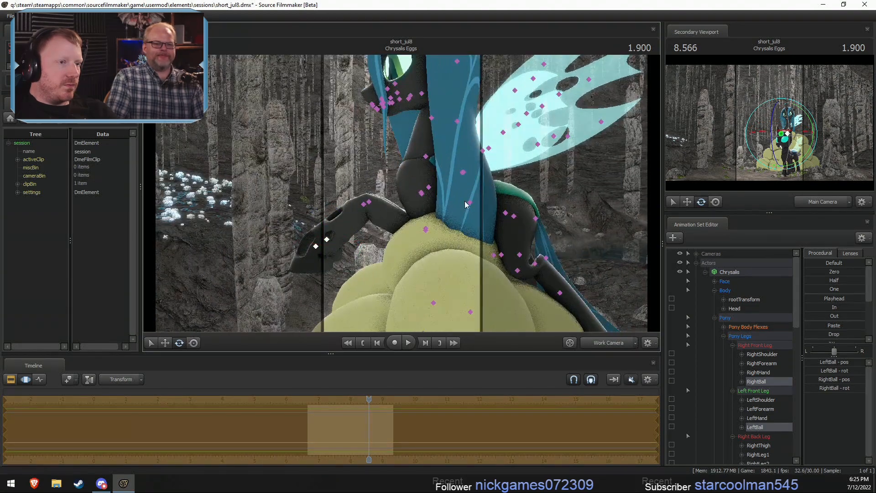
click(506, 213)
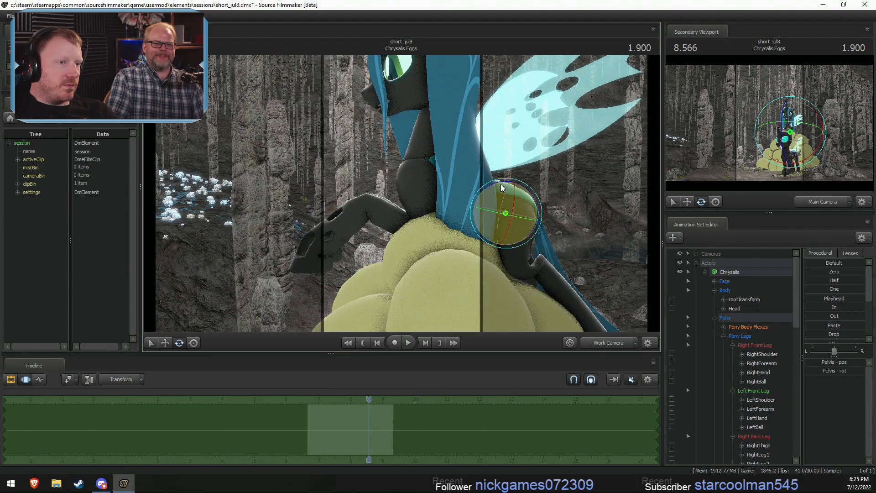
drag(500, 184, 495, 185)
key(w)
ctrl+click(433, 171)
ctrl+shift+click(431, 171)
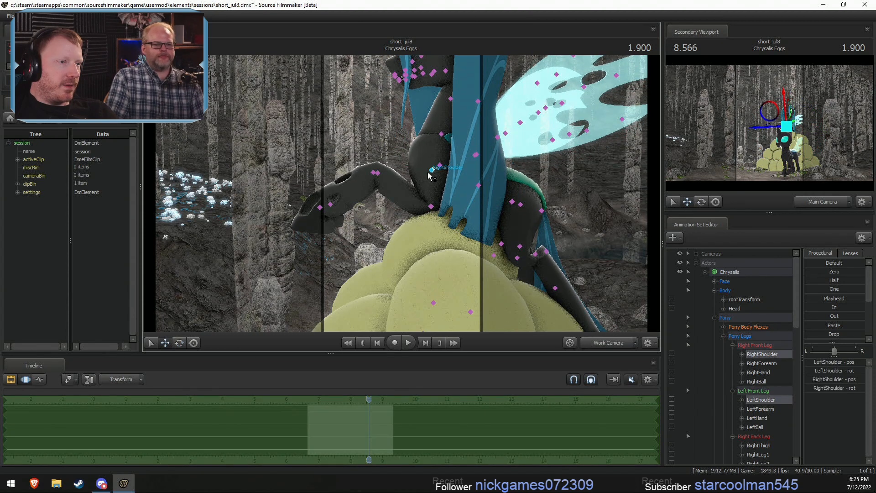
key(e)
drag(447, 145, 474, 148)
alt+drag(402, 181, 422, 196)
- Rotate the RightForearm and LeftForearm bones individually to bring the two front legs closer together over the egg
click(394, 197)
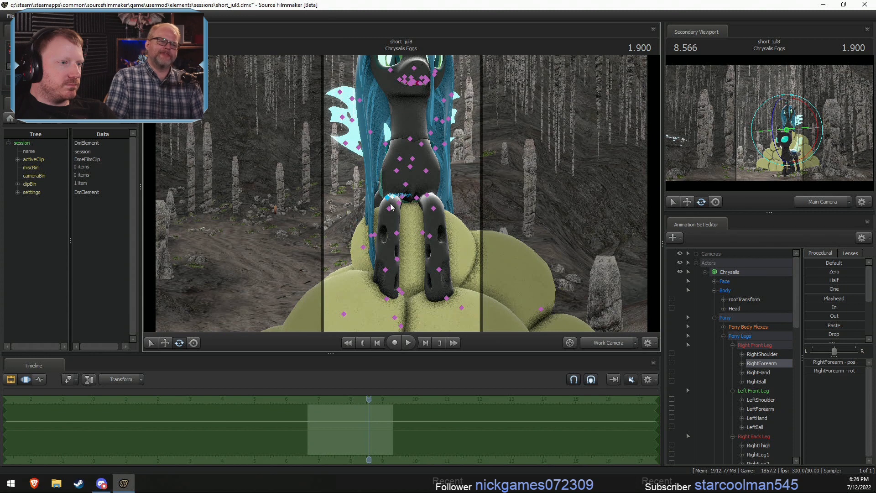
click(396, 170)
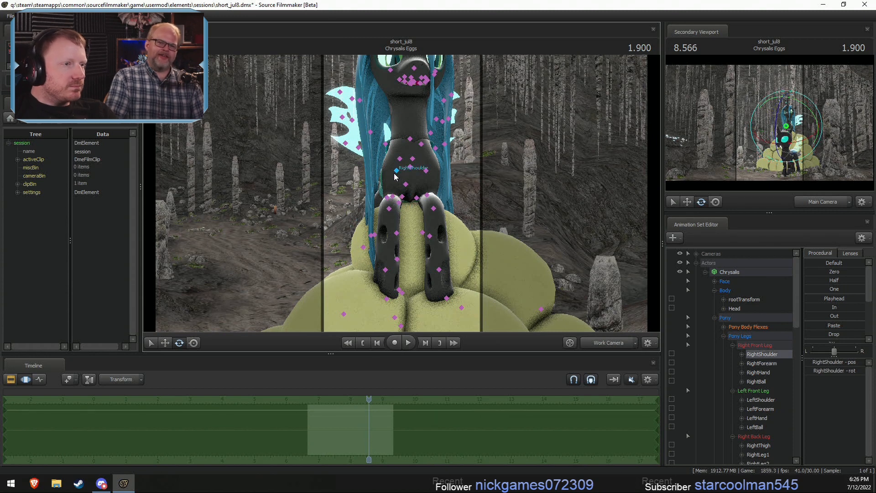
mouse_move(430, 165)
mouse_down()
mouse_move(392, 205)
mouse_move(418, 179)
mouse_move(442, 173)
mouse_up()
key(ctrl+z)
click(395, 197)
click(425, 195)
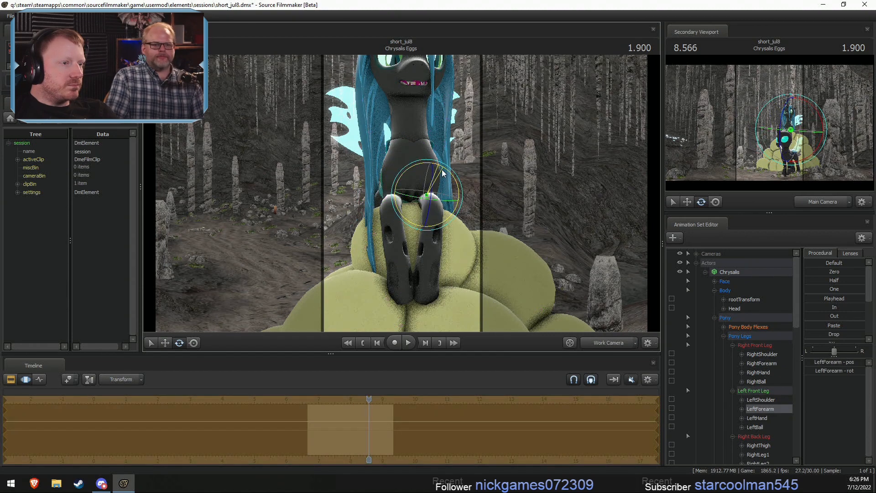
alt+drag(508, 230, 396, 220)
drag(386, 218, 413, 200)
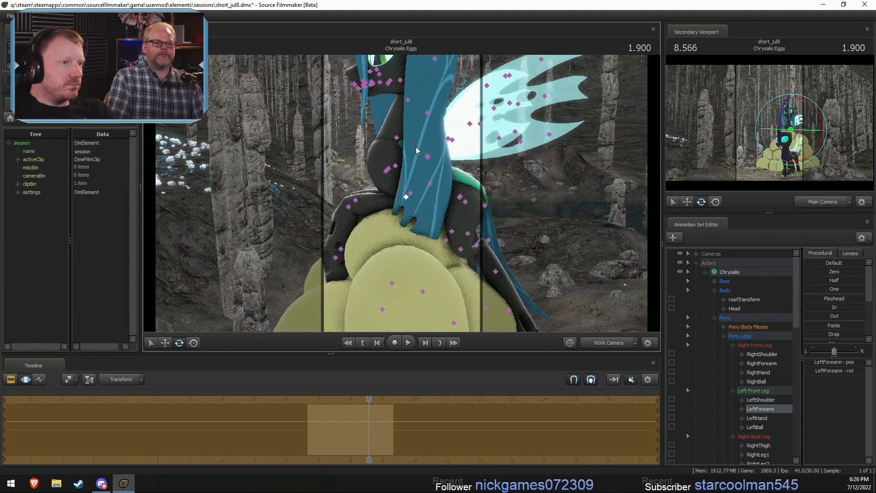
- Lock both shoulder bones in place and rotate the Chest2 bone so Chrysalis's upper body leans forward
ctrl+click(397, 138)
drag(413, 109, 416, 116)
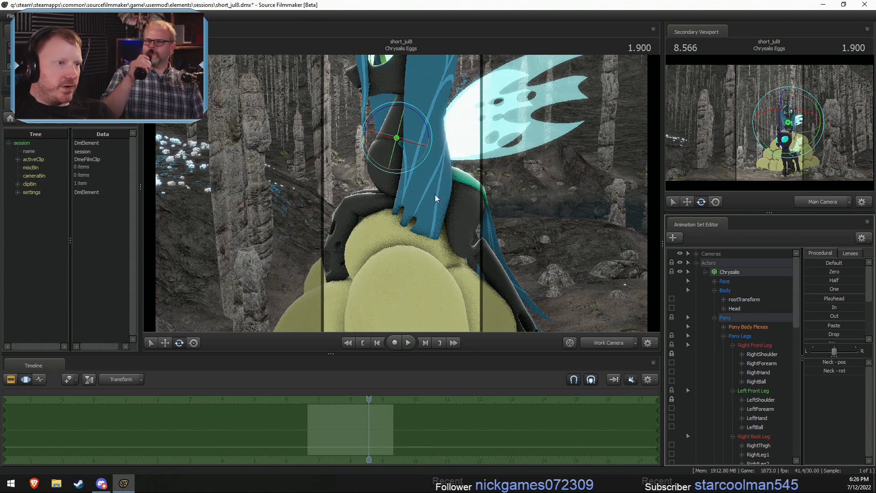
key(ctrl)
ctrl+click(388, 170)
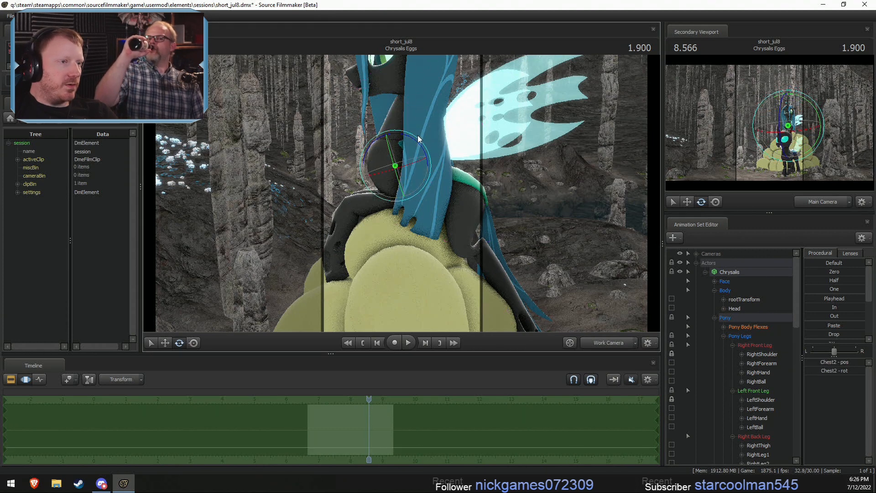
drag(408, 138, 409, 140)
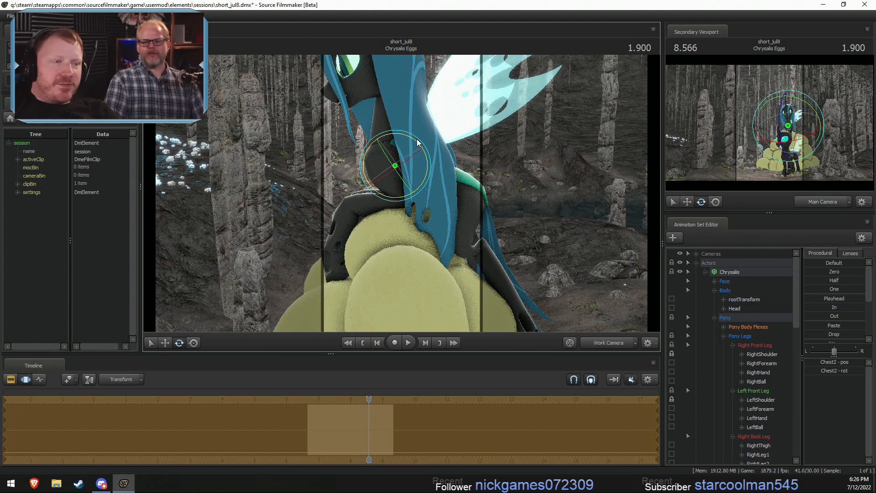
drag(488, 162, 476, 256)
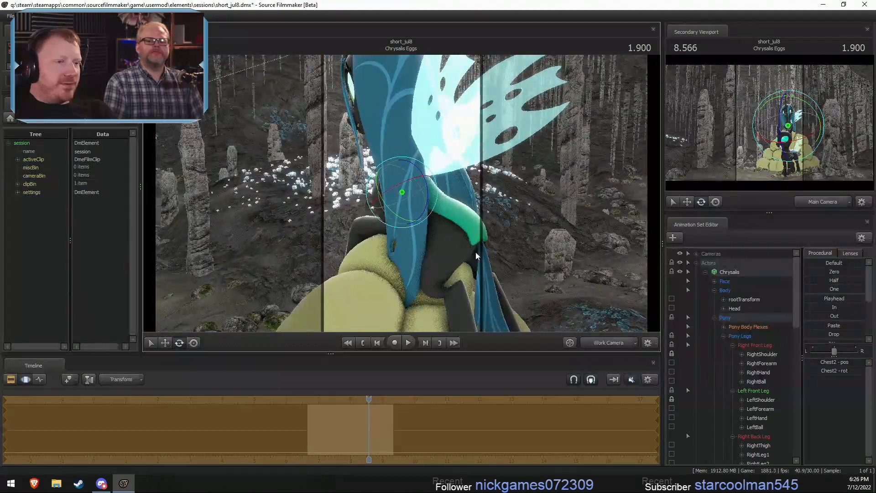
alt+drag(449, 189, 411, 175)
- Rotate the Neck bone back upright and tilt the Head bone to level Chrysalis's face
ctrl+click(390, 159)
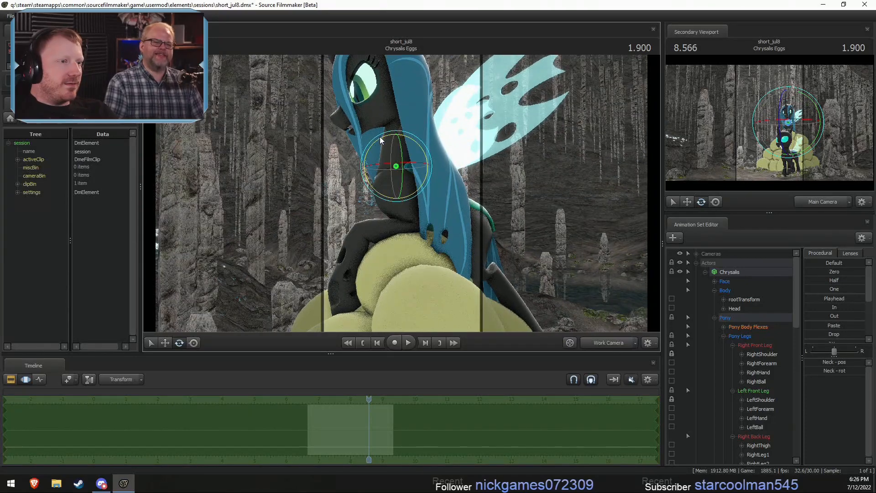
drag(381, 138, 393, 139)
ctrl+click(424, 122)
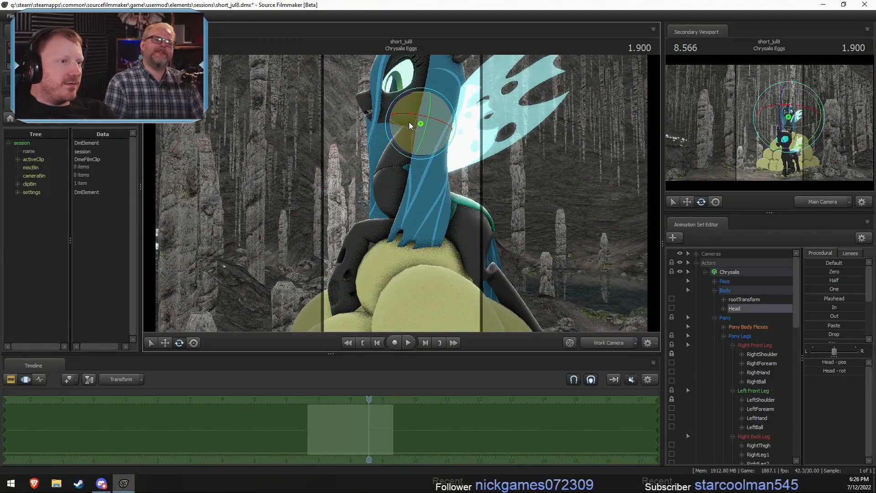
drag(397, 103, 394, 114)
mouse_move(415, 210)
alt+mouse_down()
mouse_move(481, 210)
mouse_move(388, 211)
mouse_move(408, 210)
alt+mouse_up()
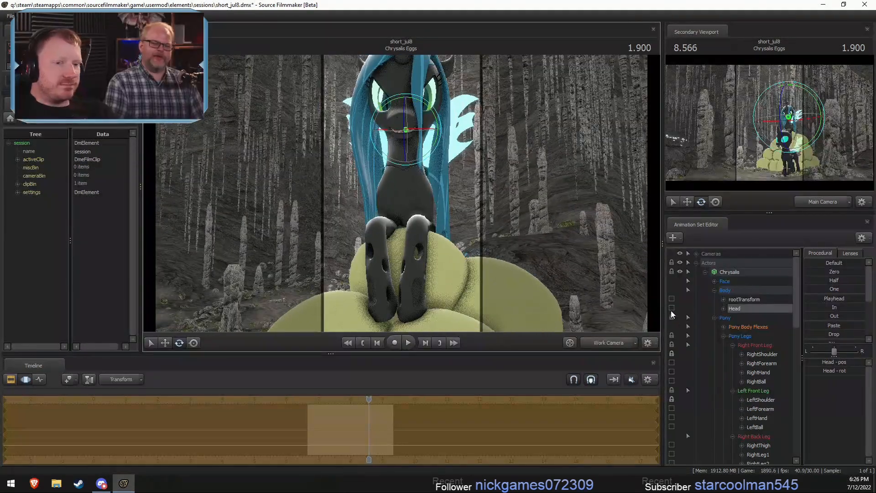
- Select the Eyes controls in Chrysalis's Face group and move the view target to redirect her gaze
click(714, 282)
click(737, 292)
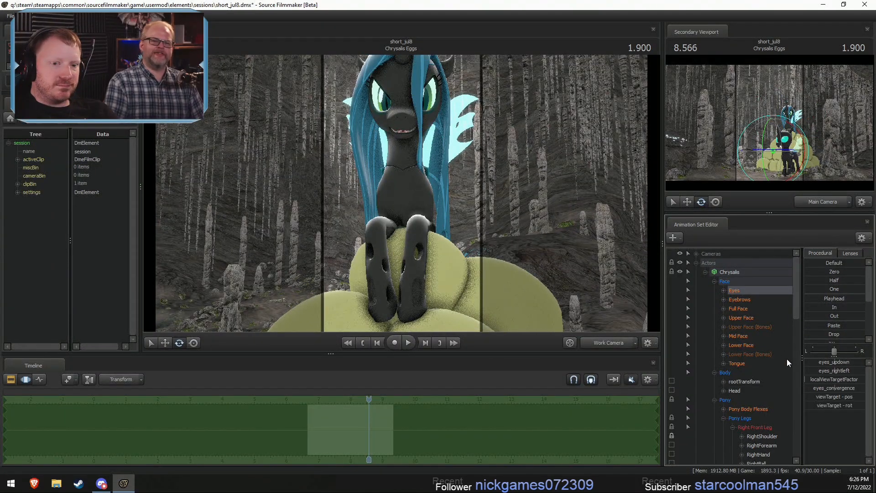
key(s)
drag(413, 203, 350, 237)
key(w)
alt+drag(350, 237, 444, 209)
key(w)
drag(508, 204, 374, 222)
key(z)
key(d)
- Lock the Chest2 bone in the Pony Body group, leave Chest1 unlocked, and reposition and rotate the Pelvis
scroll(749, 395, down, 12)
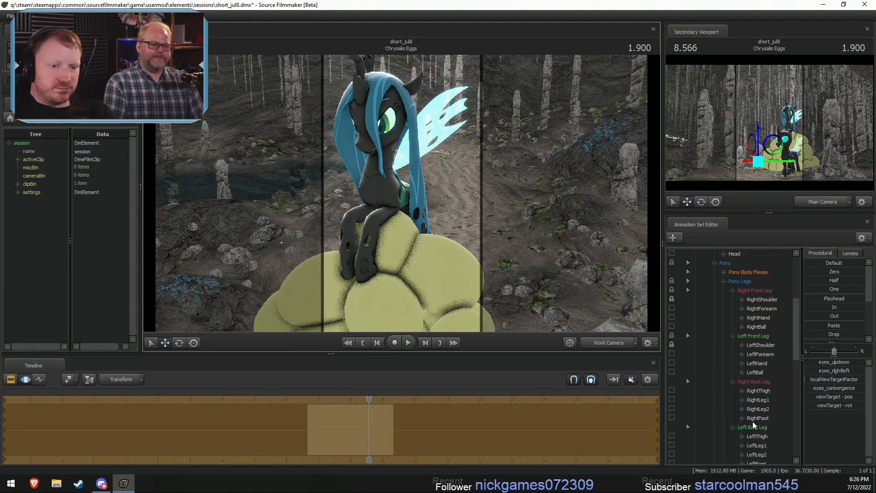
click(671, 363)
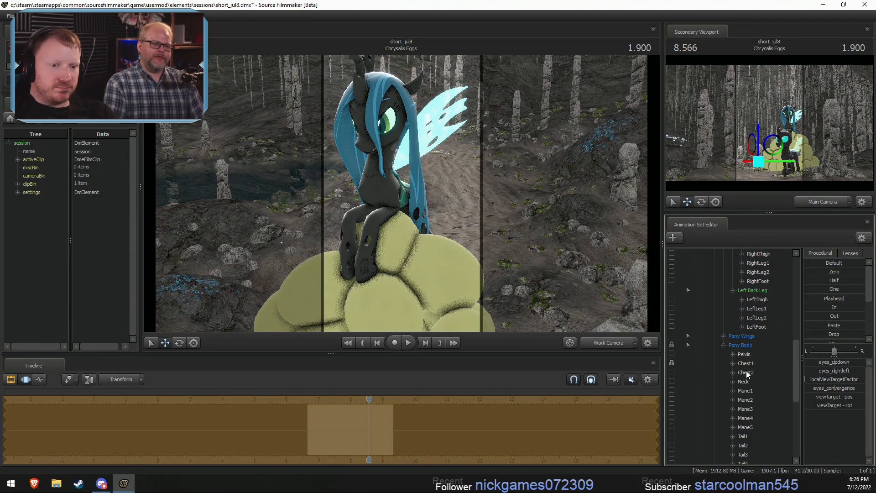
click(670, 362)
click(672, 371)
click(746, 355)
alt+drag(406, 213, 397, 235)
key(e)
drag(398, 196, 351, 219)
key(w)
alt+drag(401, 228, 424, 188)
key(e)
- Select the Chest1 bone and rotate it to refine the bend of Chrysalis's back
ctrl+click(424, 187)
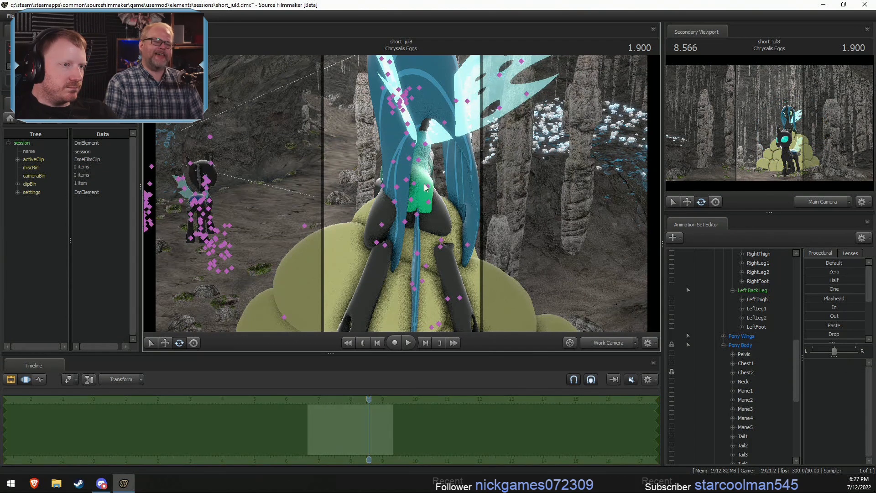
ctrl+click(413, 198)
ctrl+click(414, 199)
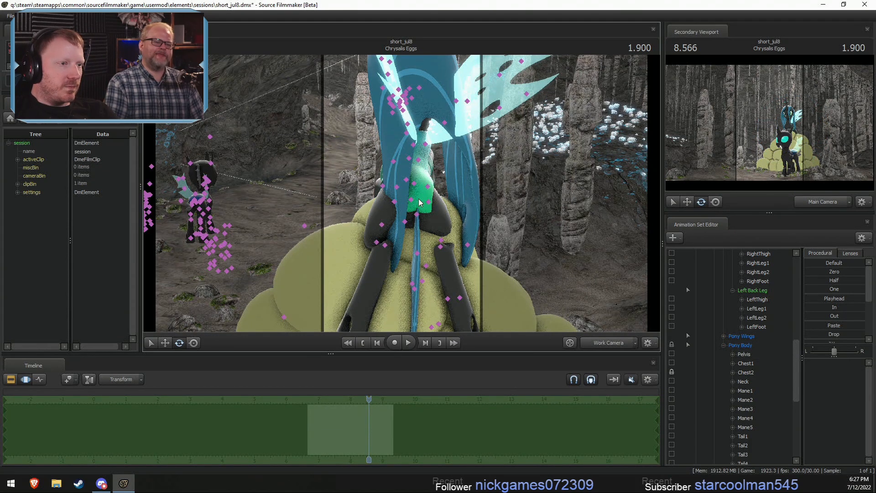
ctrl+click(414, 199)
drag(428, 175, 450, 183)
ctrl+click(414, 201)
ctrl+click(410, 175)
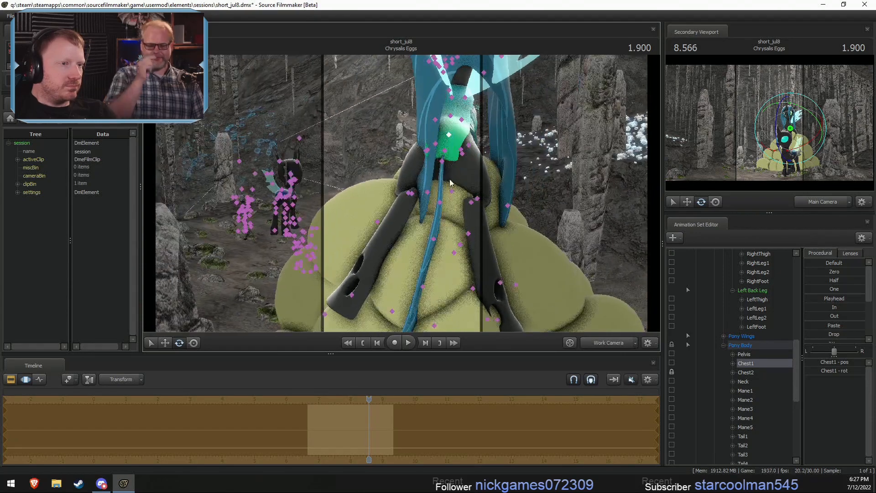
- Rotate Chrysalis's RightThigh and LeftLeg2 bones to settle her back legs against the egg pile
click(462, 155)
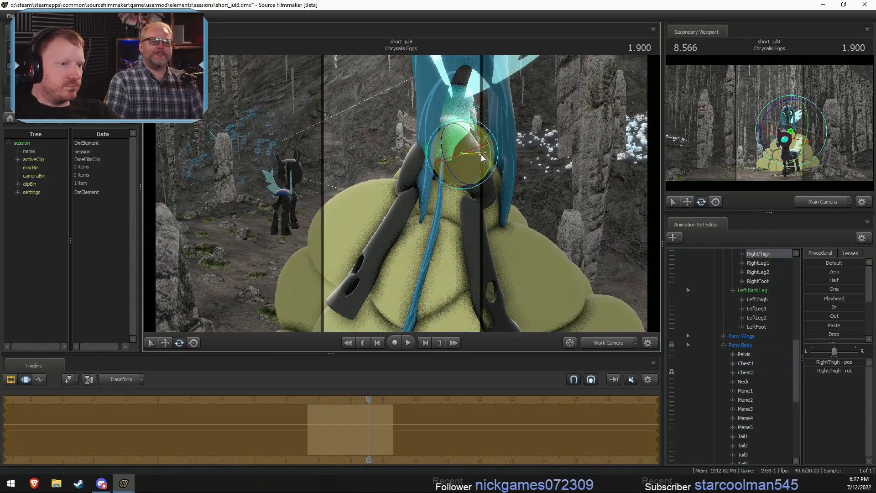
alt+drag(458, 155, 401, 198)
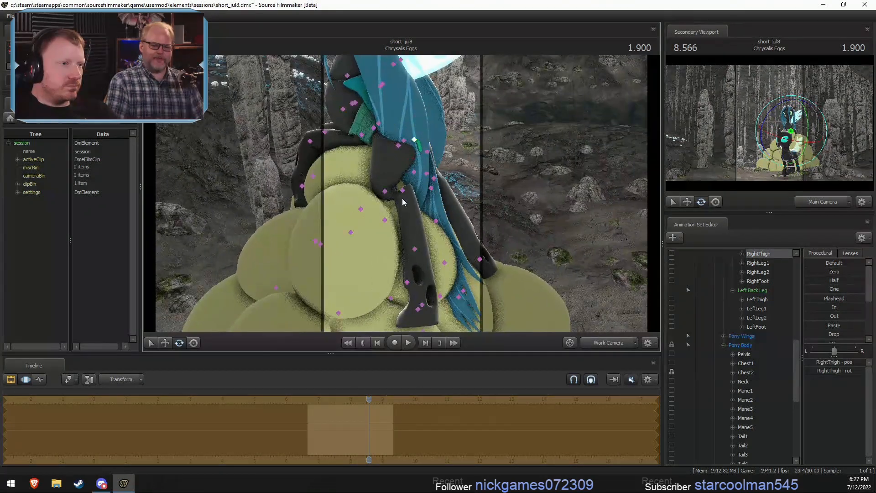
click(401, 202)
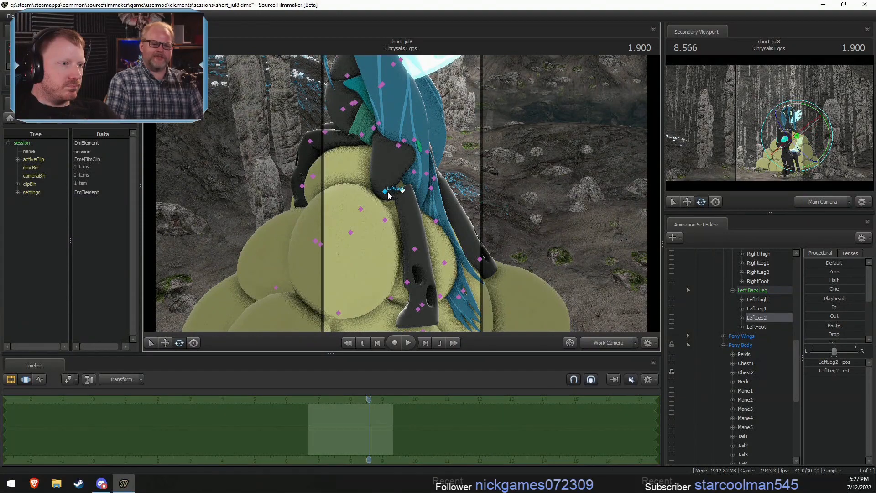
click(389, 192)
click(403, 189)
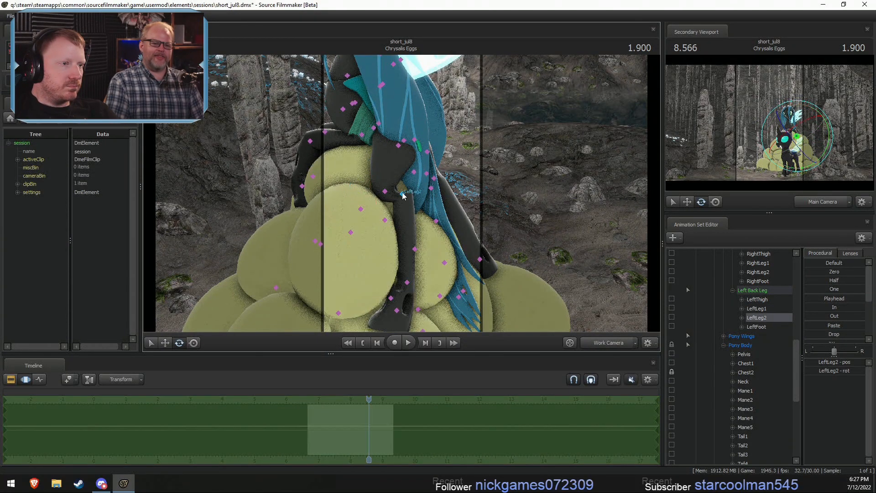
drag(425, 210, 433, 195)
mouse_move(433, 196)
alt+mouse_down()
mouse_move(411, 212)
mouse_move(447, 215)
mouse_move(428, 228)
mouse_move(429, 196)
alt+mouse_up()
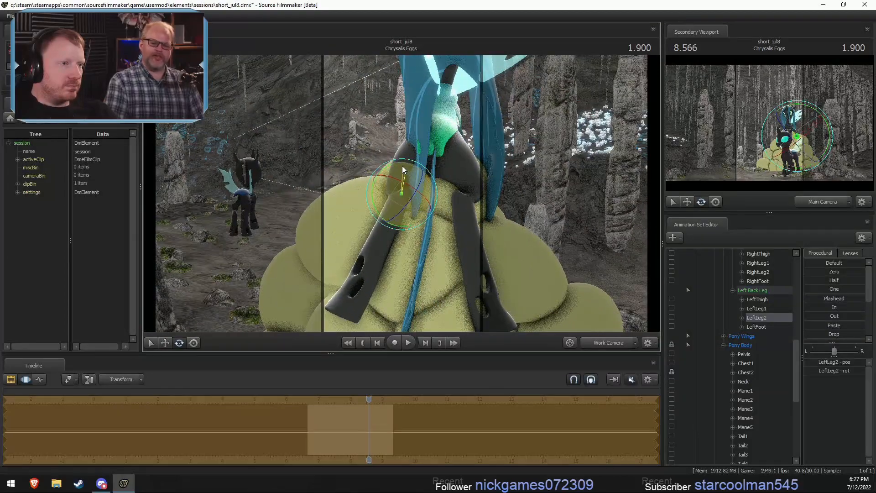
drag(388, 174, 433, 169)
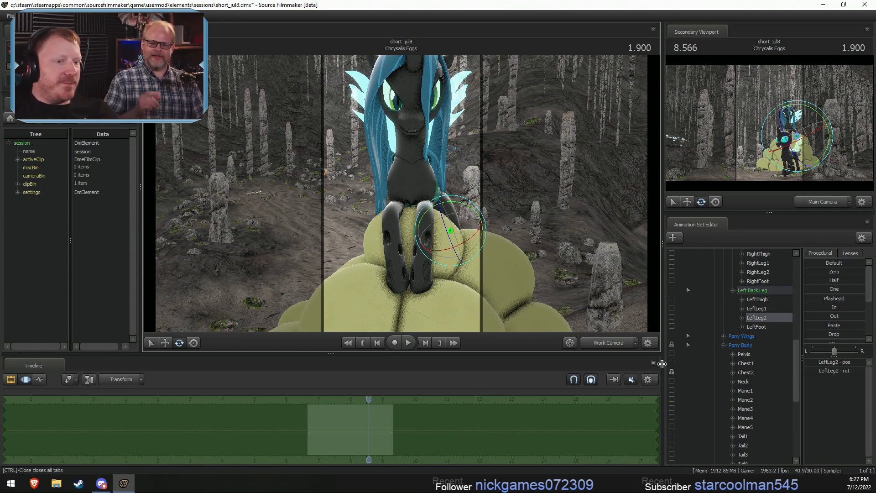
- Compare Chrysalis's pose through the Main Camera and the Work Camera, selecting her Head bone
click(612, 340)
key(F2)
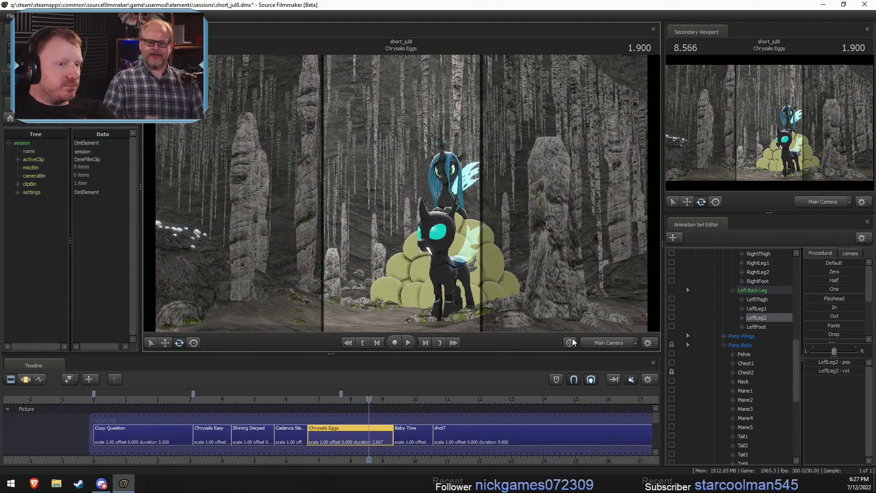
click(592, 340)
key(F3)
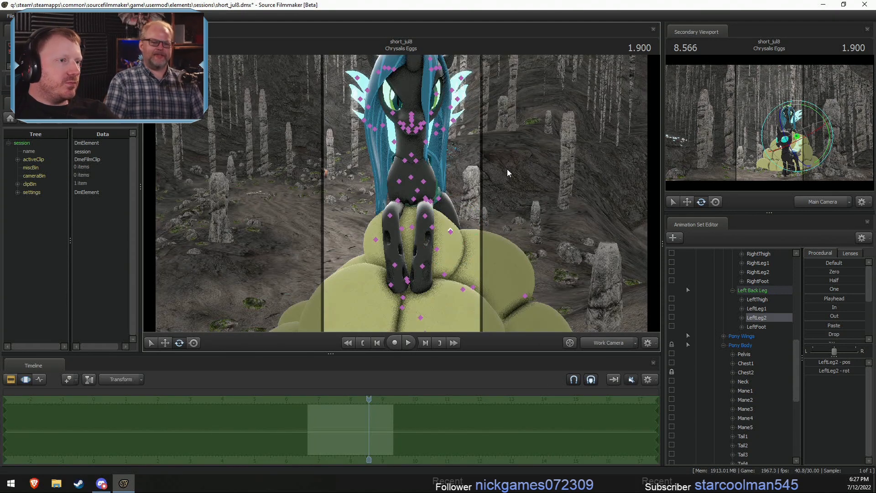
alt+drag(507, 169, 401, 193)
ctrl+click(389, 122)
ctrl+click(395, 110)
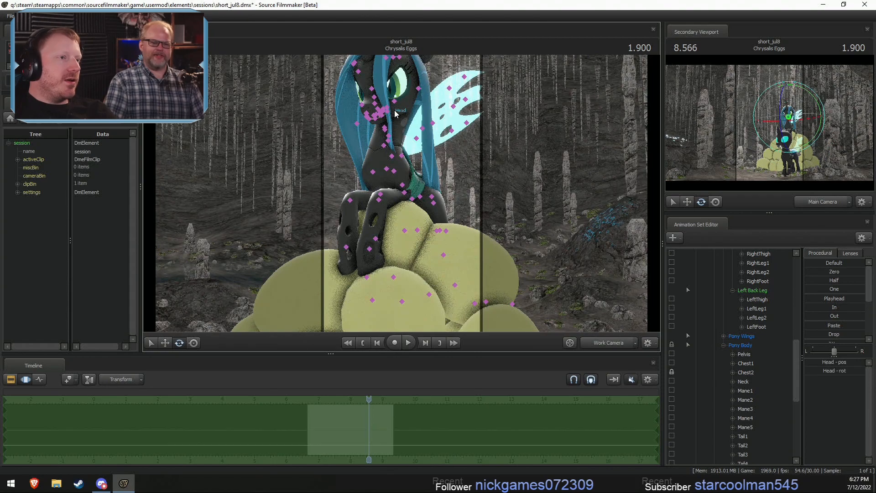
ctrl+click(603, 347)
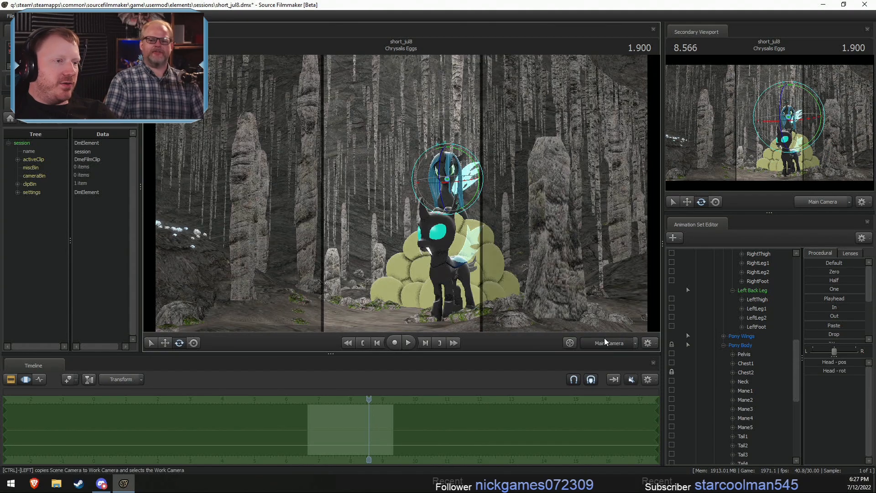
mouse_move(424, 218)
mouse_down()
mouse_move(440, 210)
mouse_move(433, 215)
mouse_up()
key(w)
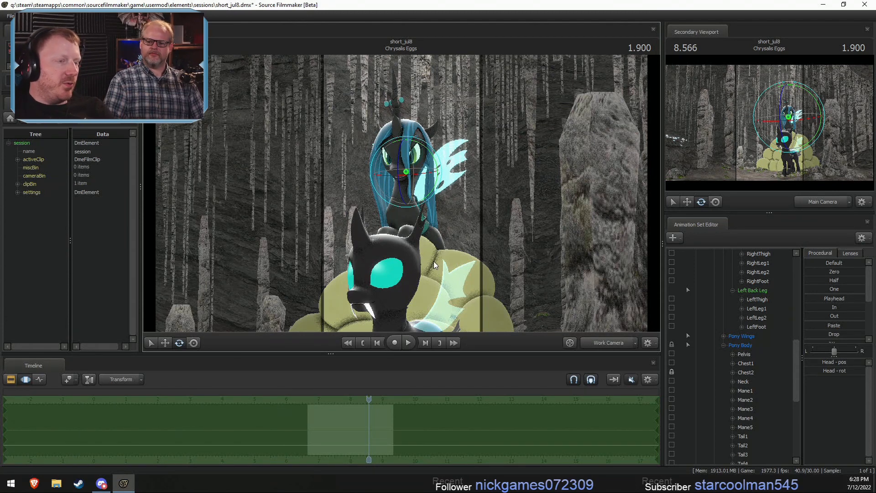
- Try rotating Chrysalis's Head bone to tilt her face after checking the Main Camera framing, and undo the rotation
ctrl+click(604, 343)
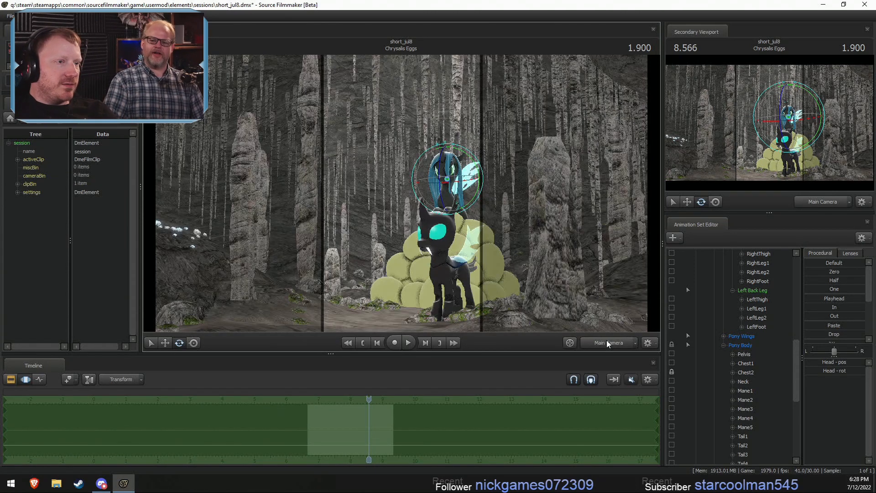
key(w)
drag(539, 255, 564, 248)
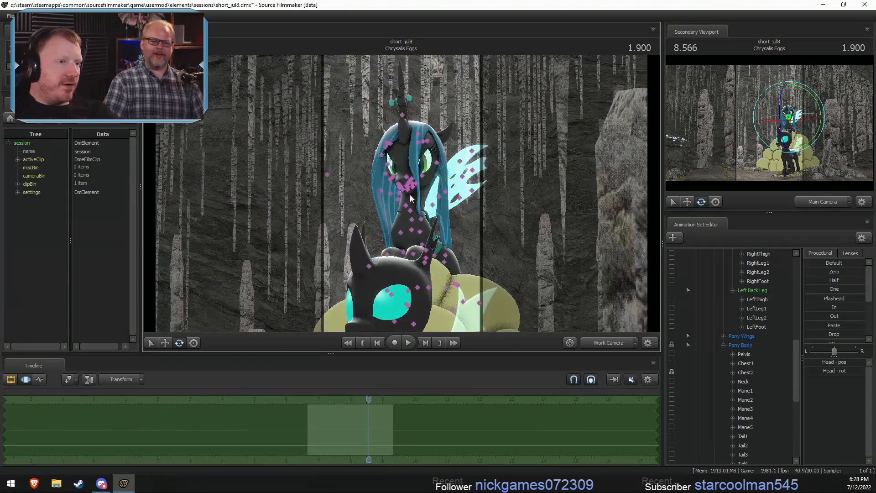
drag(411, 186, 422, 171)
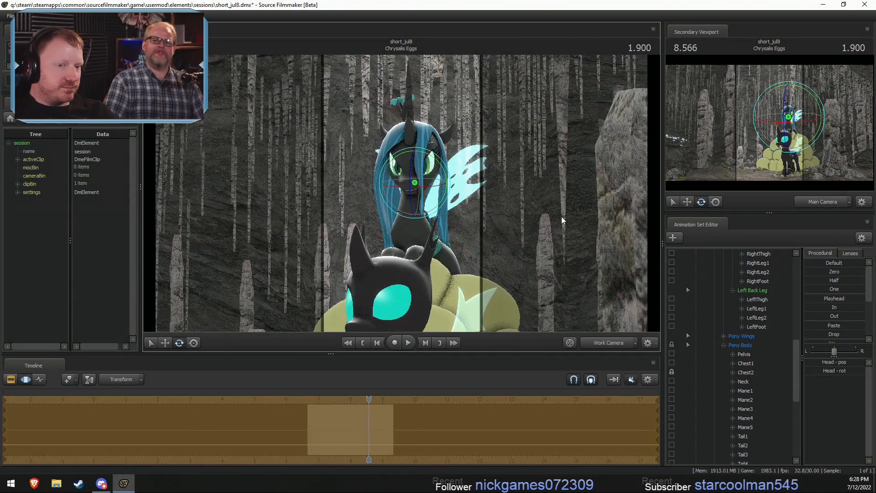
key(ctrl+z)
- Select Chrysalis's Upper Face controls and reduce Angry to zero to relax her eyes
drag(515, 238, 447, 197)
key(w)
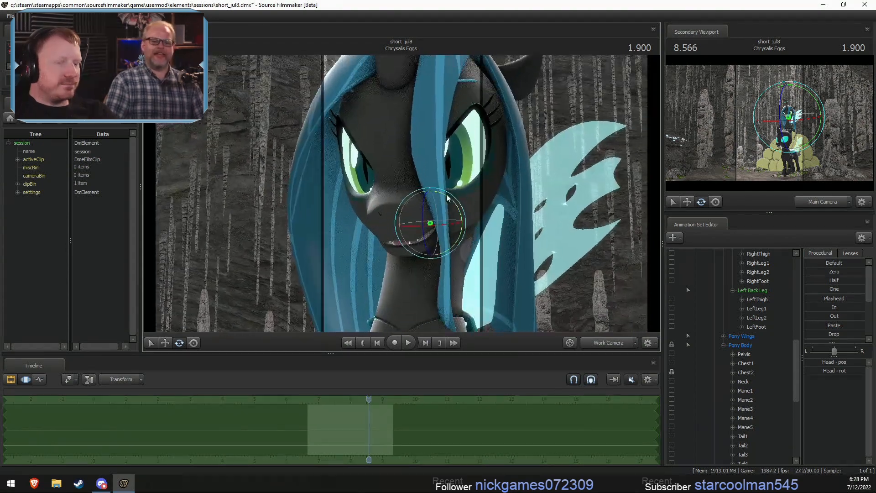
scroll(736, 319, up, 10)
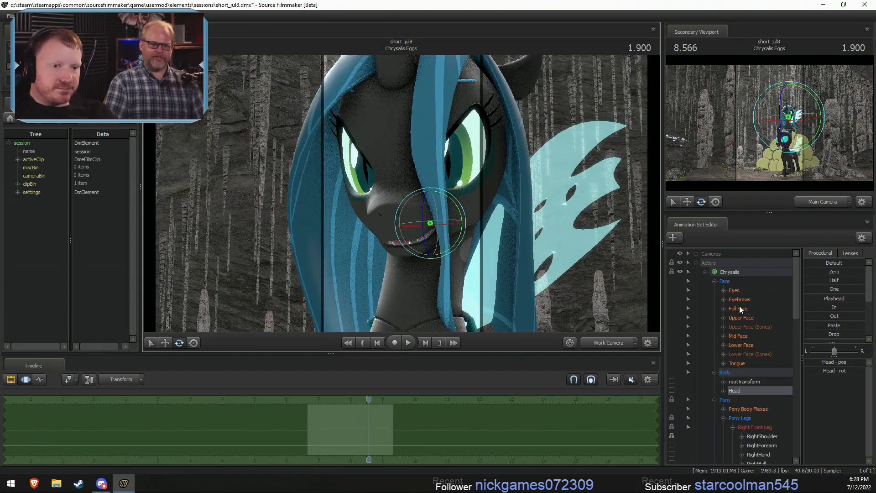
click(740, 317)
drag(850, 423, 793, 422)
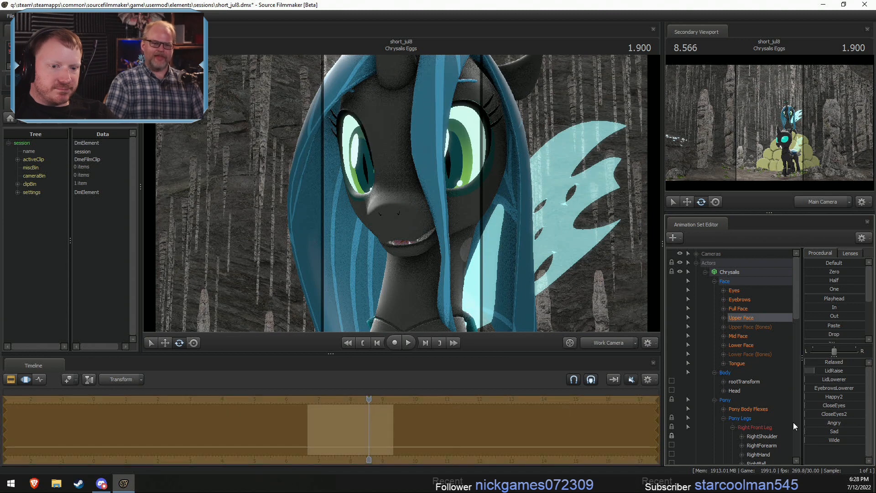
mouse_move(821, 397)
mouse_down()
mouse_move(835, 397)
mouse_move(820, 397)
mouse_up()
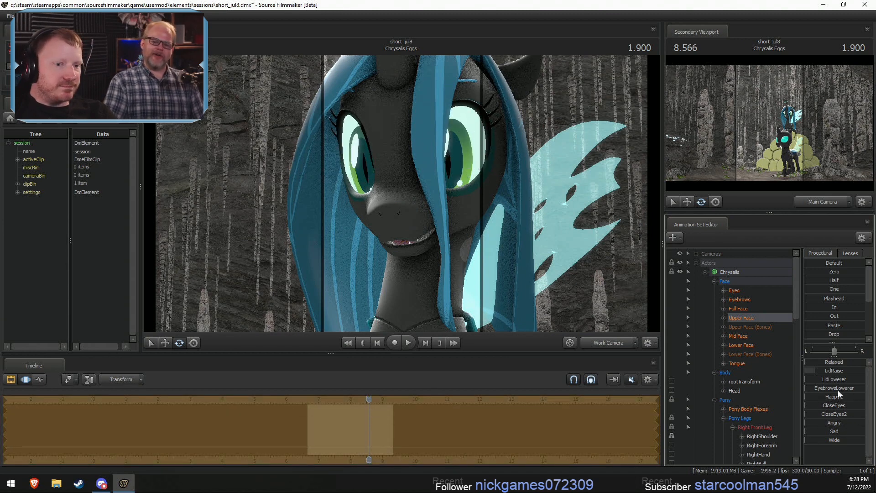
- Clear the toothy grin in Chrysalis's Lower Face controls and raise MouthPuckerer
click(743, 346)
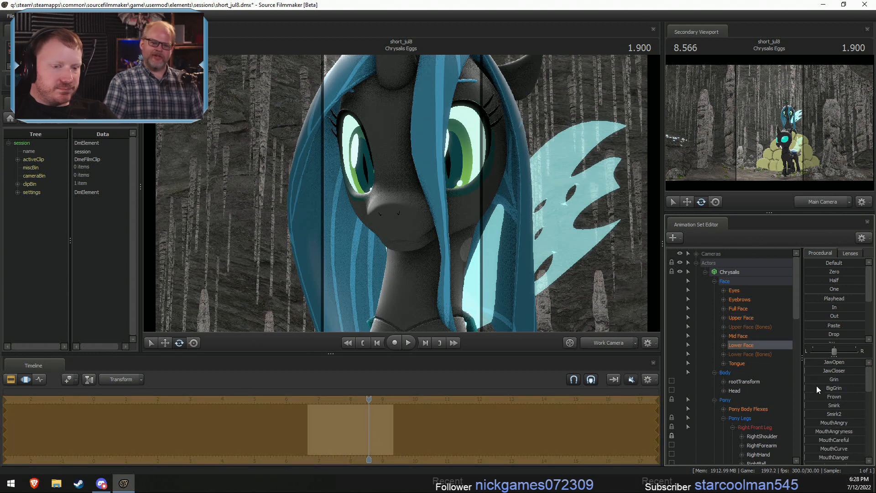
scroll(823, 444, down, 5)
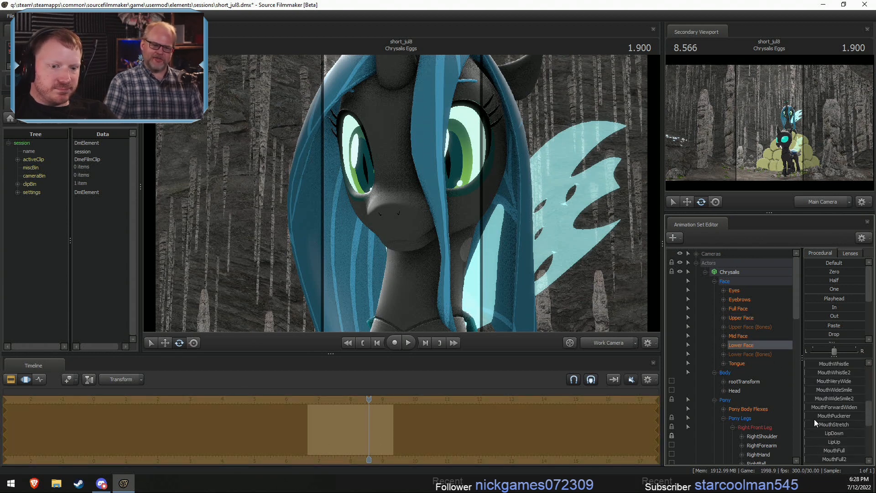
drag(579, 244, 400, 193)
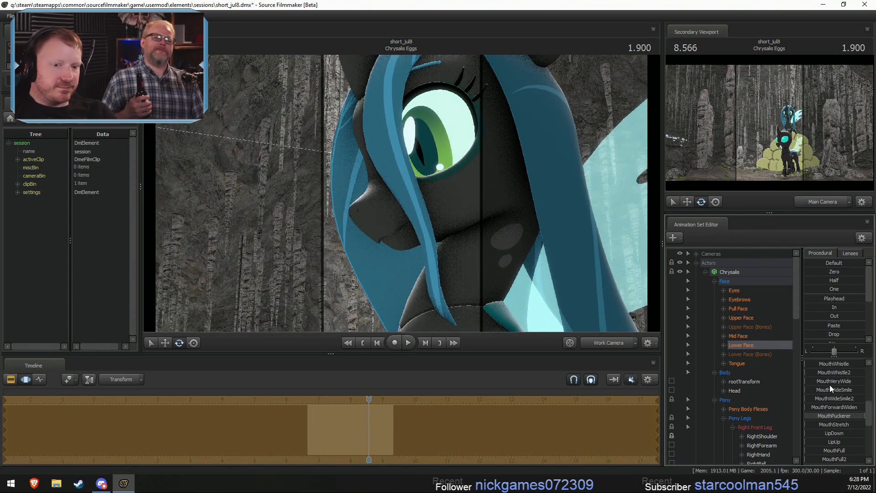
- Try the smirk shapes in the Lower Face controls, undo the unwanted adjustment, and keep Smirk2 raised
scroll(824, 384, up, 3)
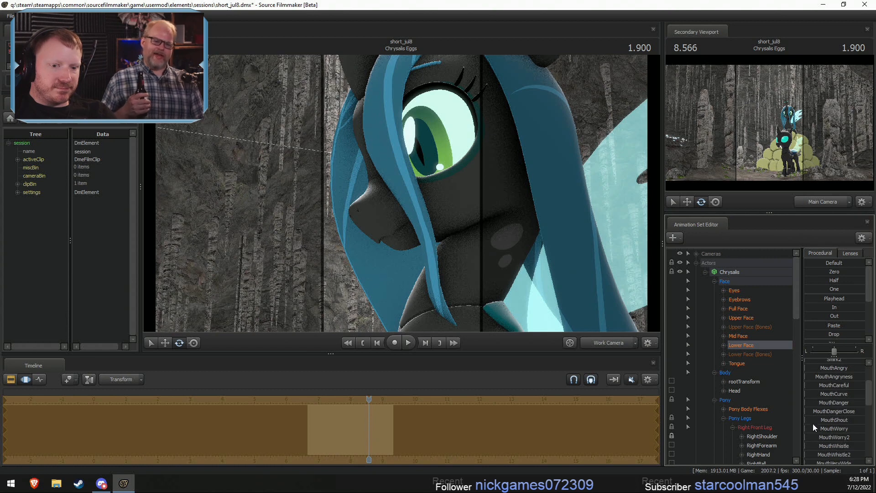
scroll(829, 427, up, 1)
drag(808, 404, 840, 414)
key(ctrl+z)
- Raise MouthO2 slightly in the Lower Face controls and review the mouth from the front
scroll(837, 412, down, 5)
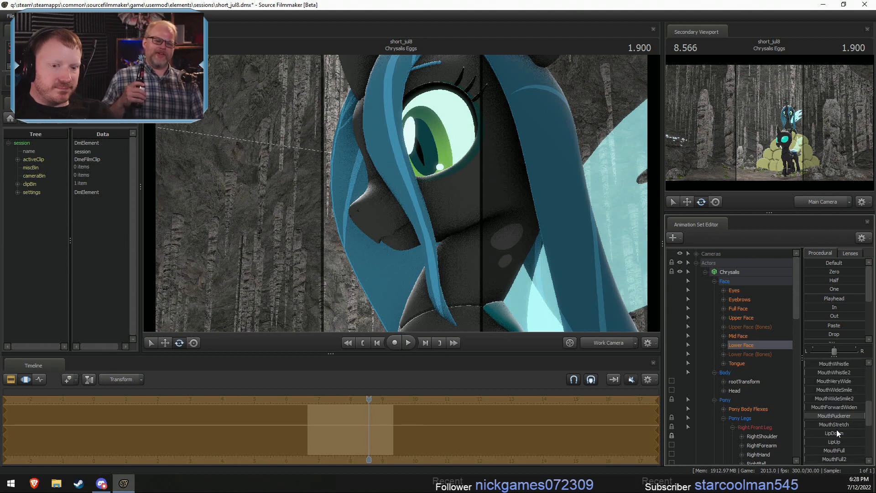
mouse_move(818, 429)
mouse_down()
mouse_move(849, 437)
mouse_move(828, 437)
mouse_up()
alt+drag(438, 219, 547, 219)
alt+drag(484, 212, 456, 206)
alt+right_drag(456, 206, 400, 194)
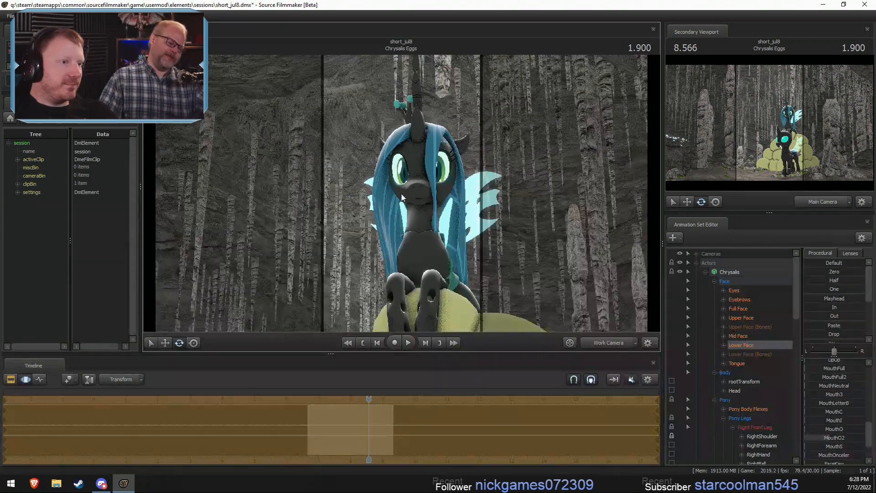
alt+drag(401, 194, 408, 180)
drag(459, 207, 456, 213)
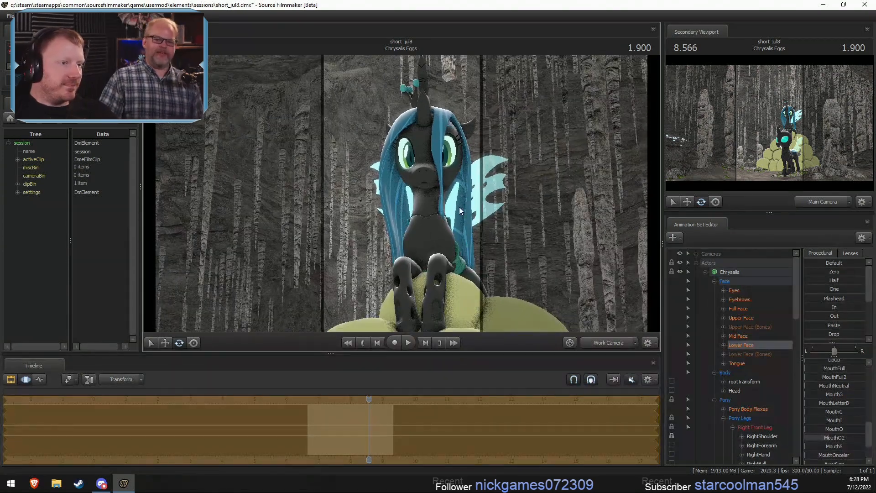
- Select Chrysalis's Head and Neck bones together, with the rotation manipulator centred on the Neck
click(425, 208)
click(429, 188)
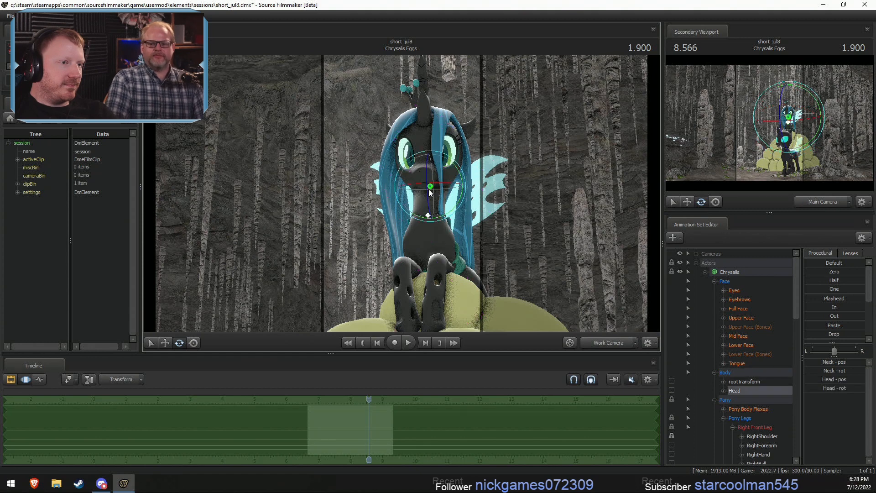
right_click(448, 207)
click(530, 235)
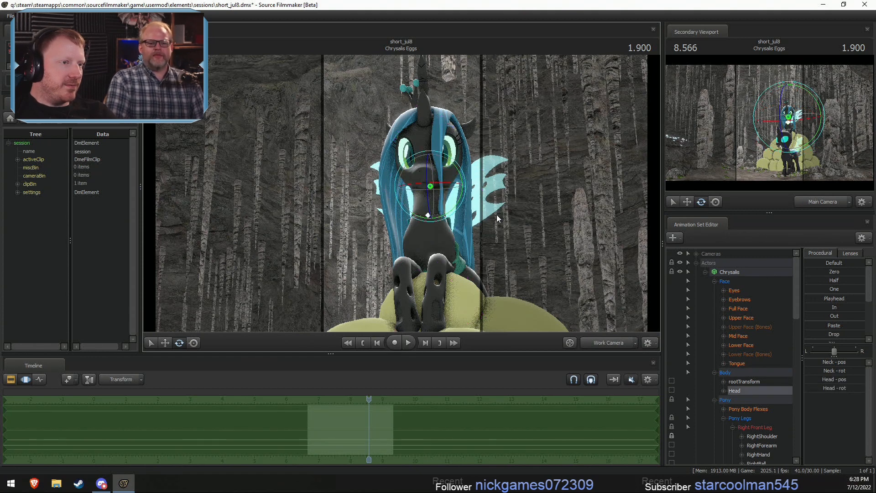
scroll(743, 401, down, 9)
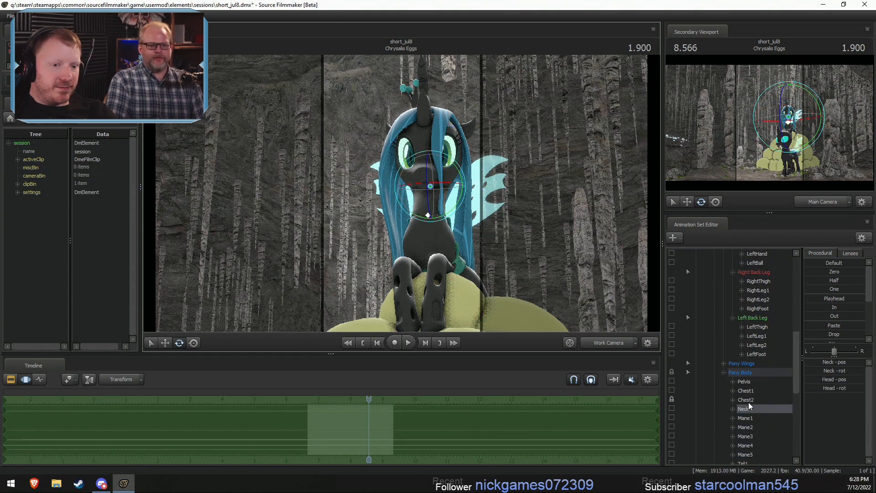
click(760, 407)
drag(489, 237, 413, 216)
key(w)
scroll(771, 328, up, 10)
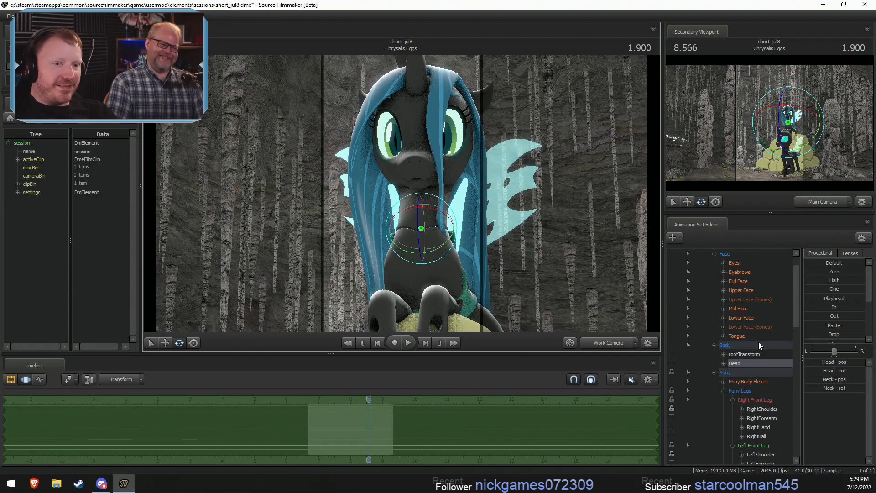
- Select the Lower Face controls and examine Chrysalis's expression through the Main Camera and in a close-up Work Camera view
click(741, 318)
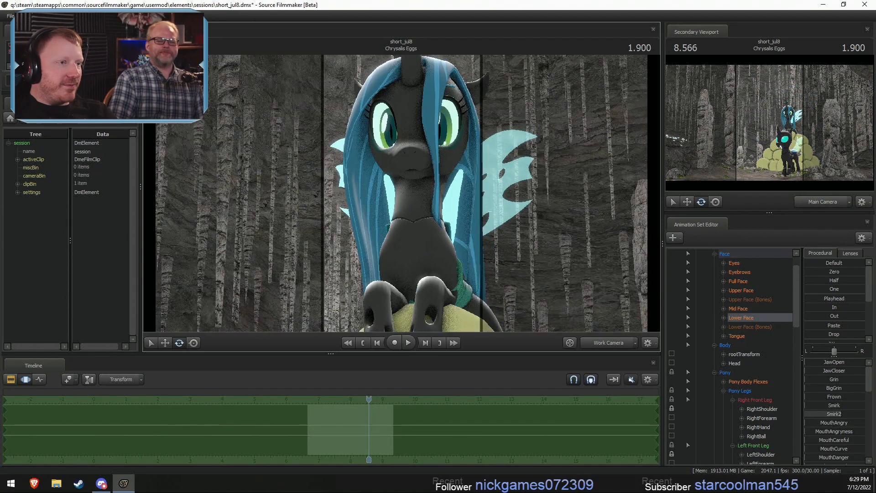
drag(524, 219, 507, 197)
scroll(758, 338, up, 1)
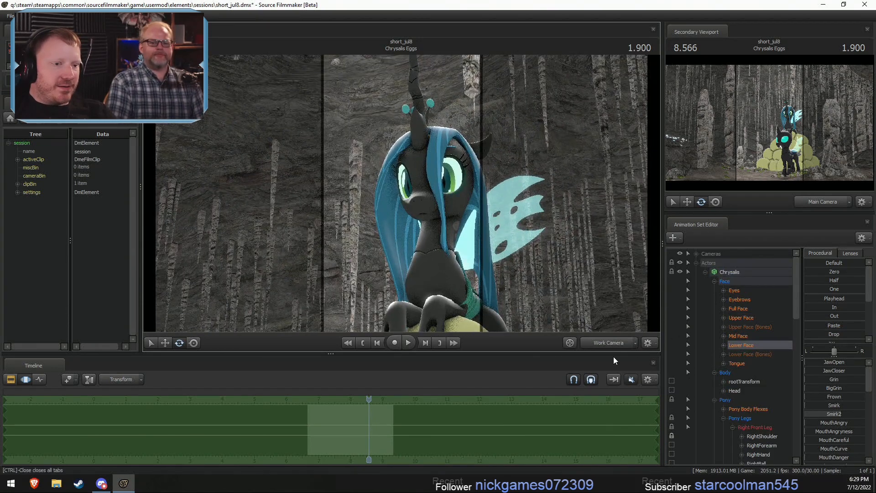
key(F2)
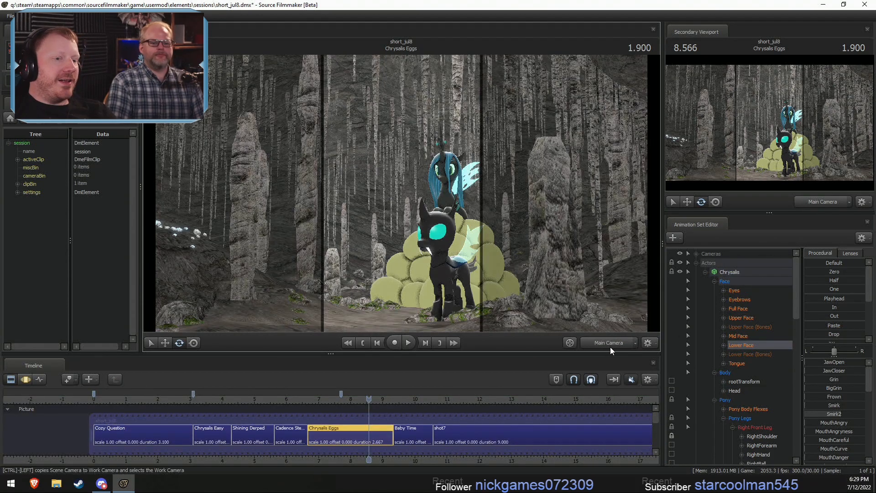
click(607, 342)
key(w)
drag(539, 265, 552, 281)
drag(401, 196, 401, 193)
key(s)
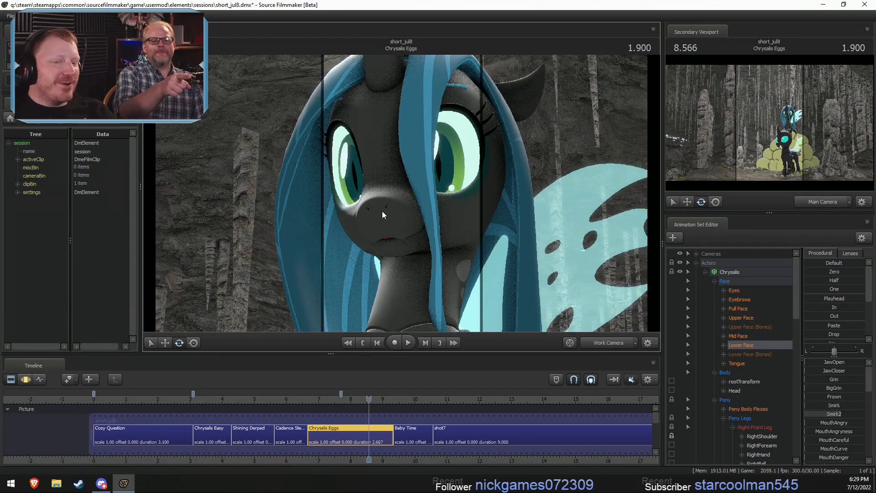
scroll(836, 388, down, 6)
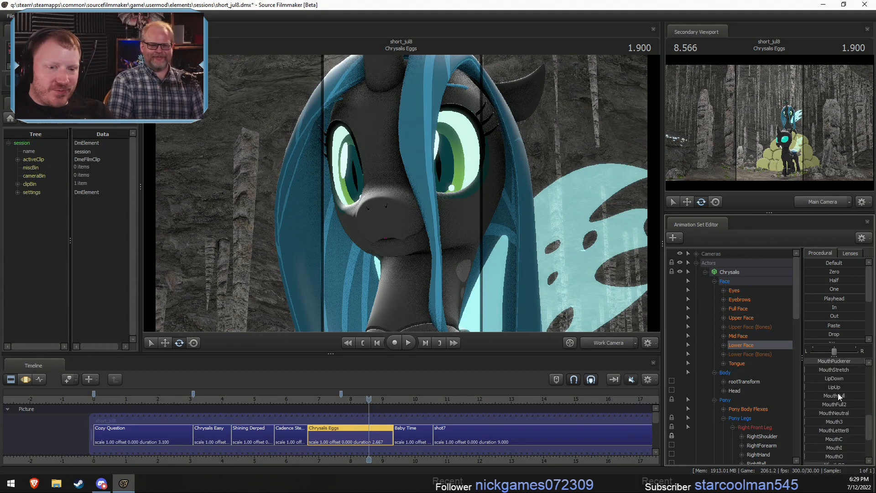
scroll(837, 392, up, 7)
scroll(837, 393, down, 7)
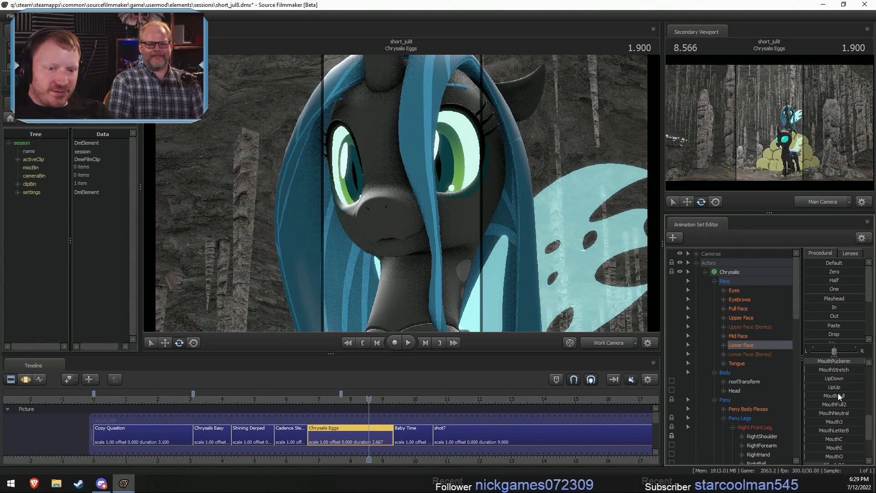
scroll(838, 393, down, 3)
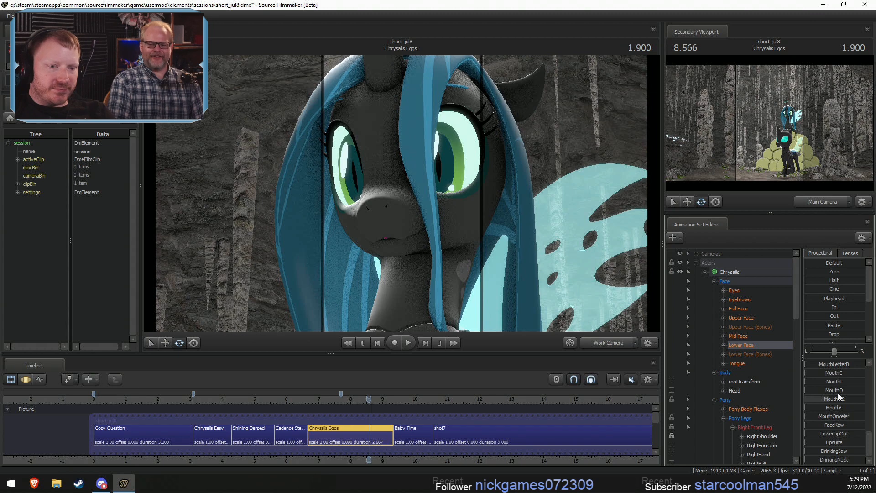
- Try the TongueOut shape in Chrysalis's Tongue controls with a close view of the mouth, and undo the adjustment
click(757, 363)
drag(824, 362, 806, 362)
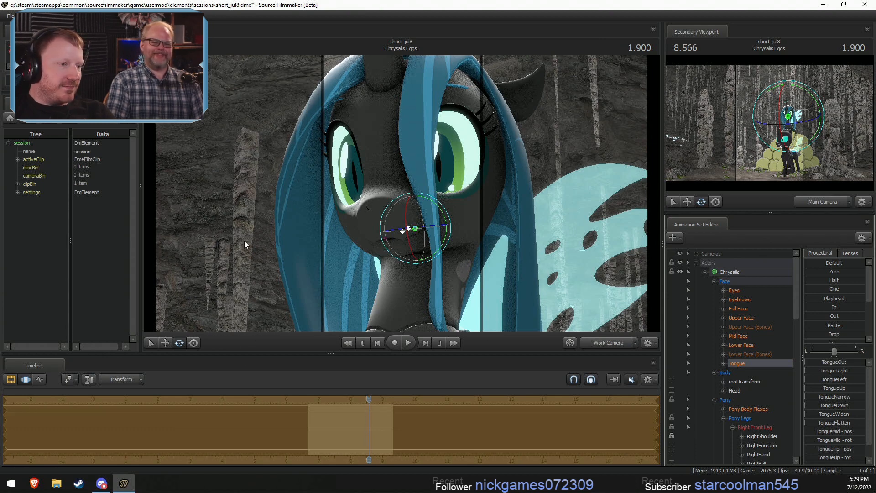
drag(573, 288, 574, 287)
key(w)
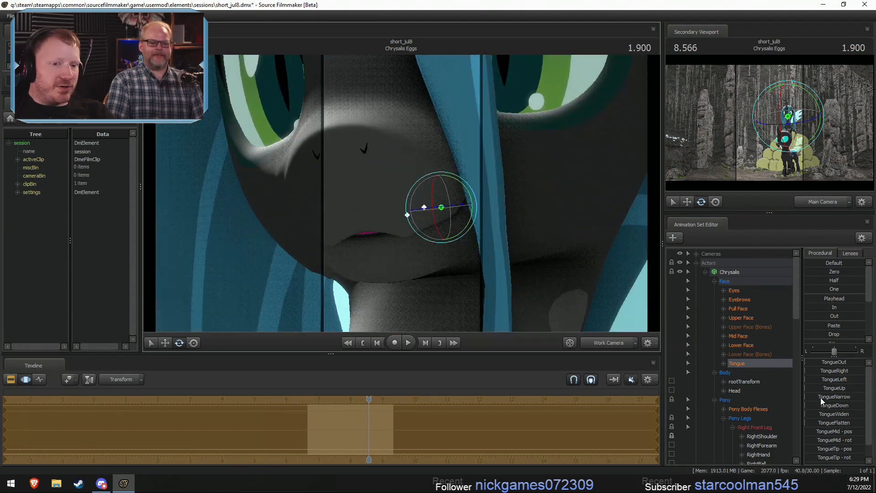
mouse_move(810, 361)
mouse_down()
mouse_move(852, 361)
mouse_move(805, 362)
mouse_up()
key(ctrl+z)
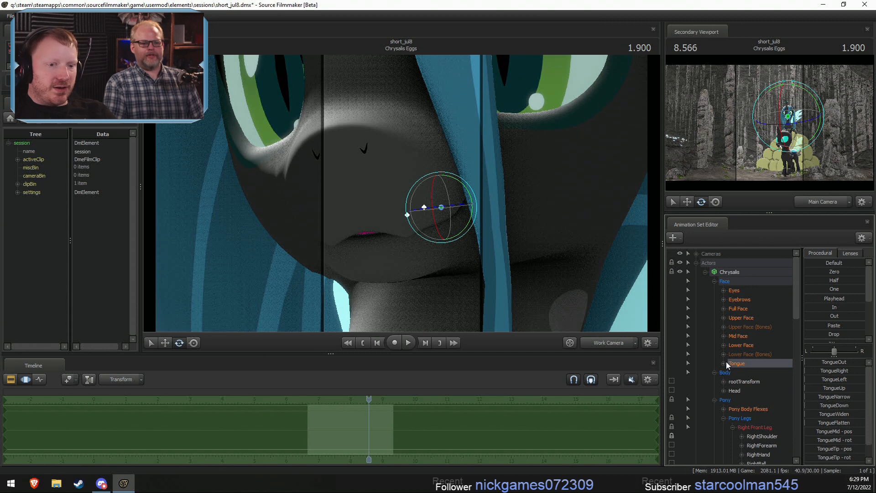
- Try moving the TongueRoot bone forward to poke the tongue between Chrysalis's lips, with a small rotation of TongueTip
click(724, 363)
click(751, 445)
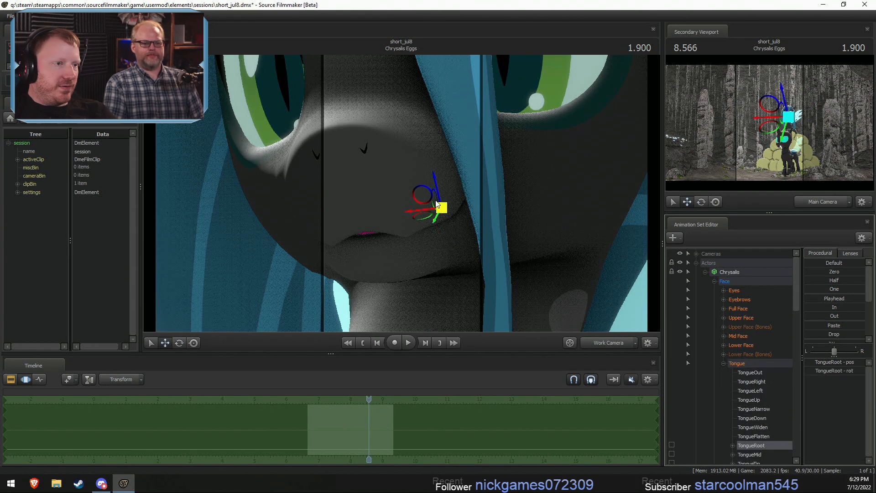
drag(436, 204, 417, 209)
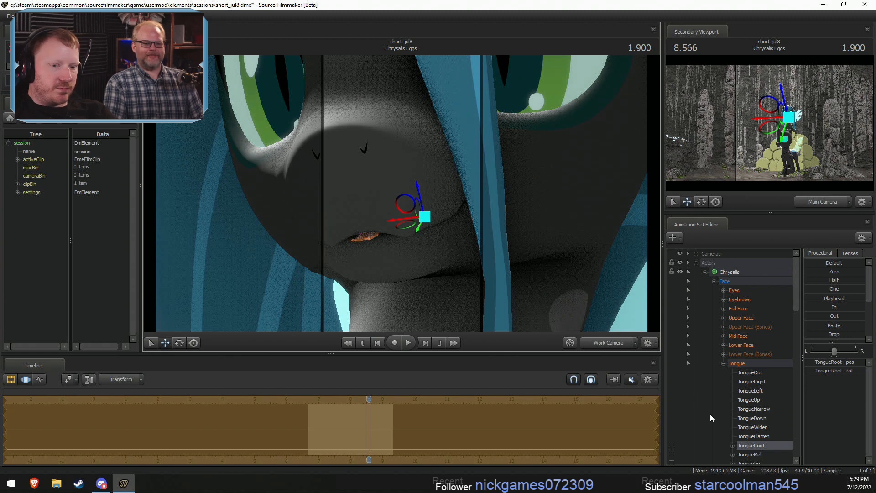
click(750, 462)
drag(368, 213, 373, 223)
- Try rotating the TongueTop bone in the Unknown group and undo the rotation
scroll(740, 398, down, 3)
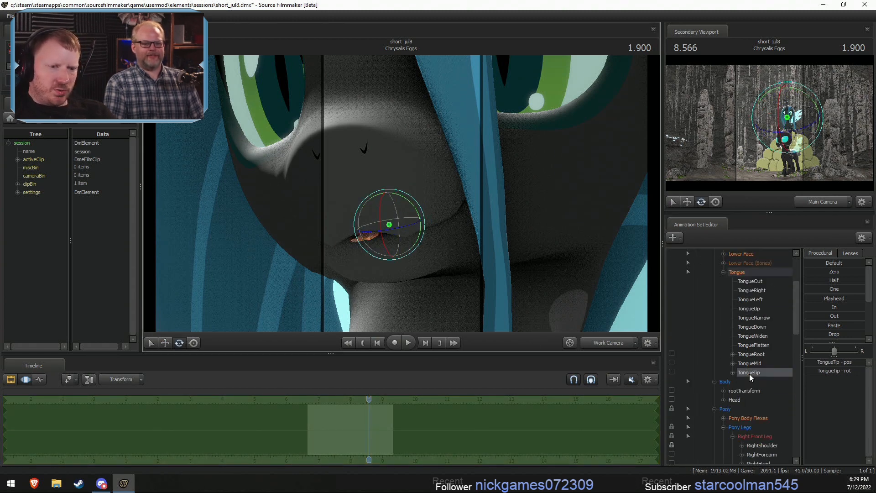
scroll(759, 388, down, 10)
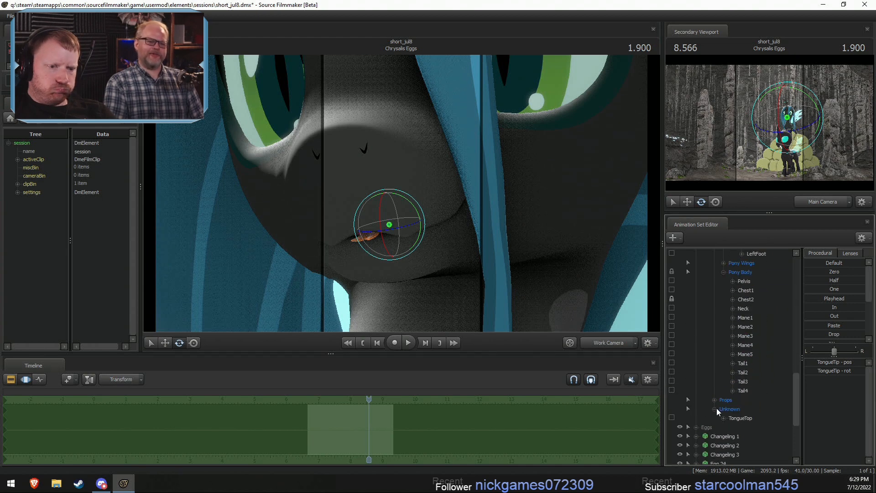
click(739, 418)
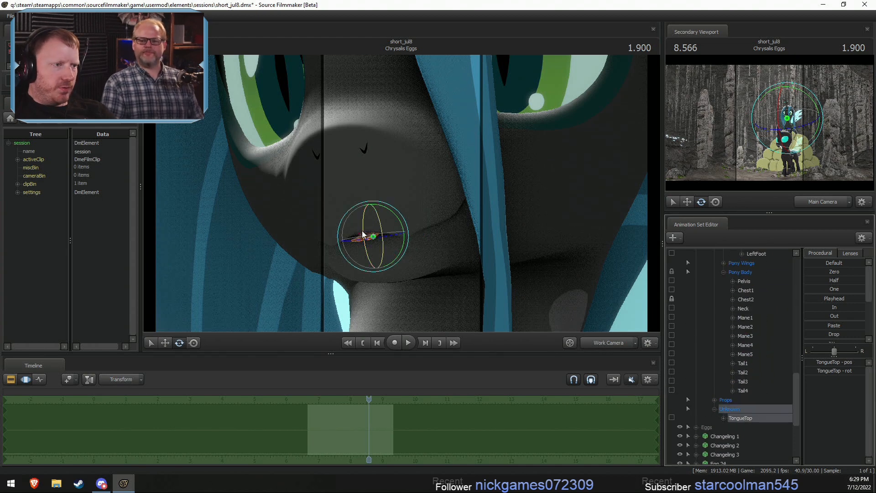
drag(364, 232, 407, 242)
key(ctrl+z)
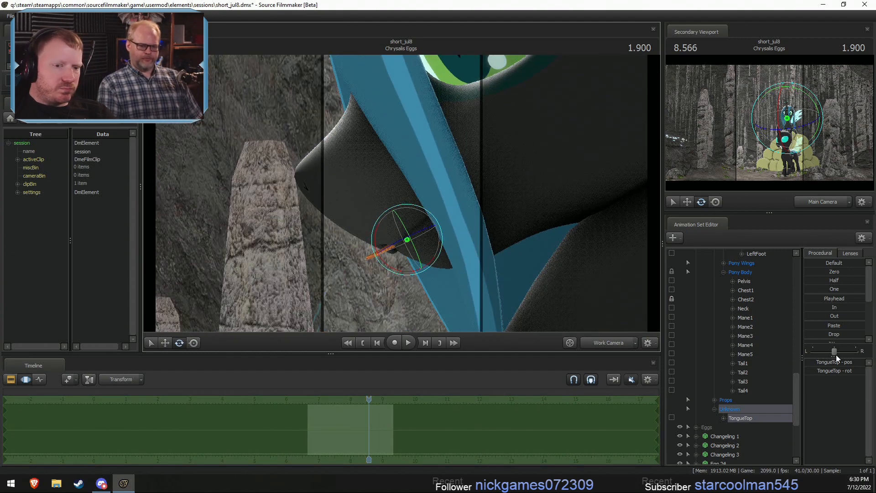
- Examine the tongue bones and shapes from the side, checking TongueRoot, TongueMid and TongueTip for suitable control of the tongue
scroll(758, 315, up, 10)
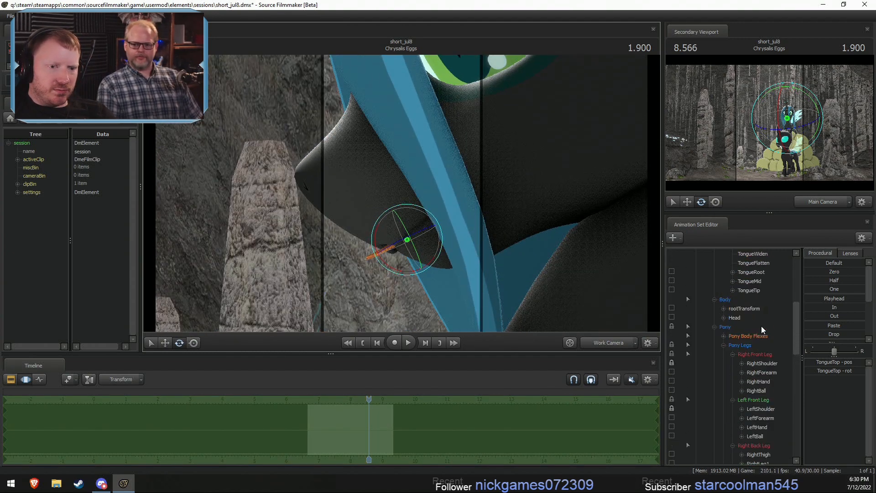
click(754, 290)
click(756, 281)
click(756, 272)
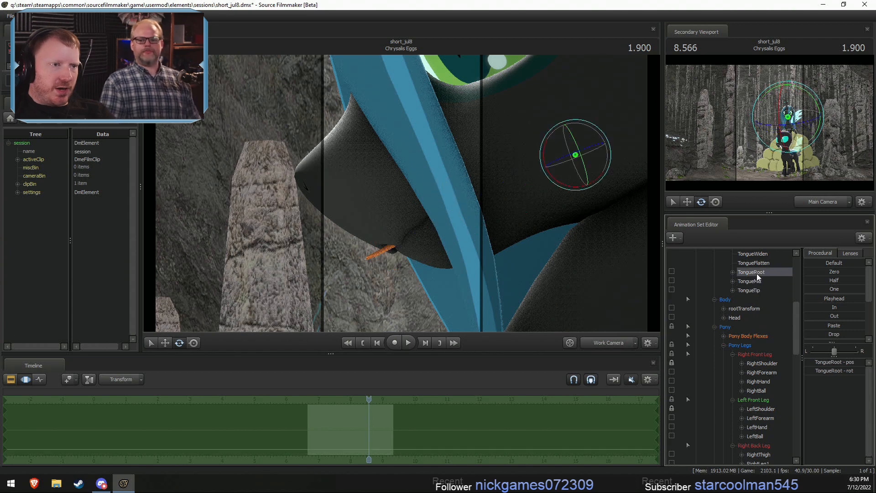
click(754, 282)
click(755, 291)
scroll(754, 275, up, 2)
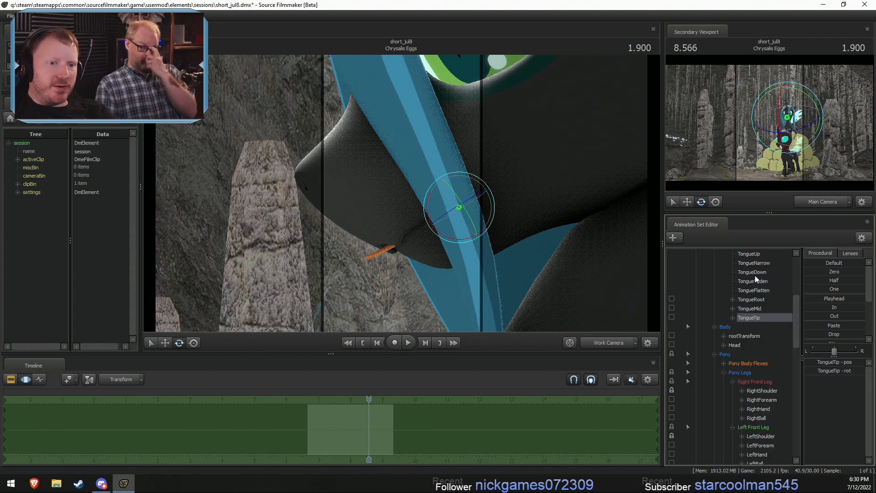
click(754, 281)
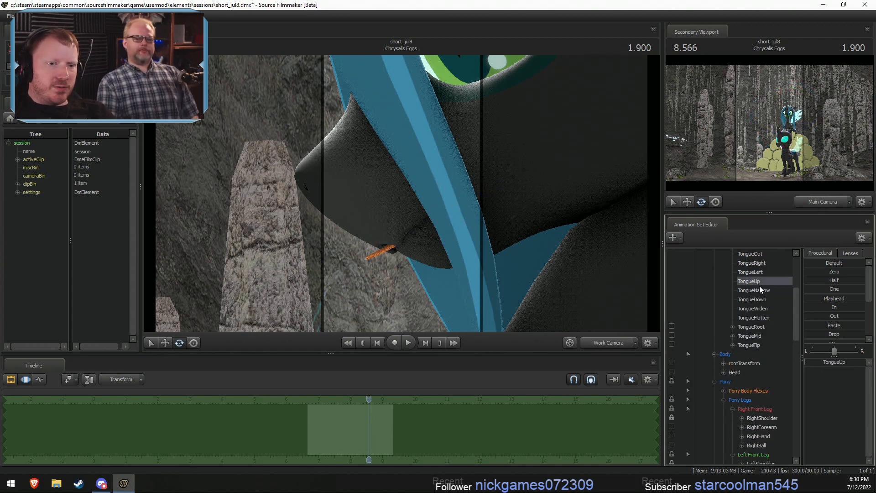
scroll(760, 288, up, 2)
click(764, 373)
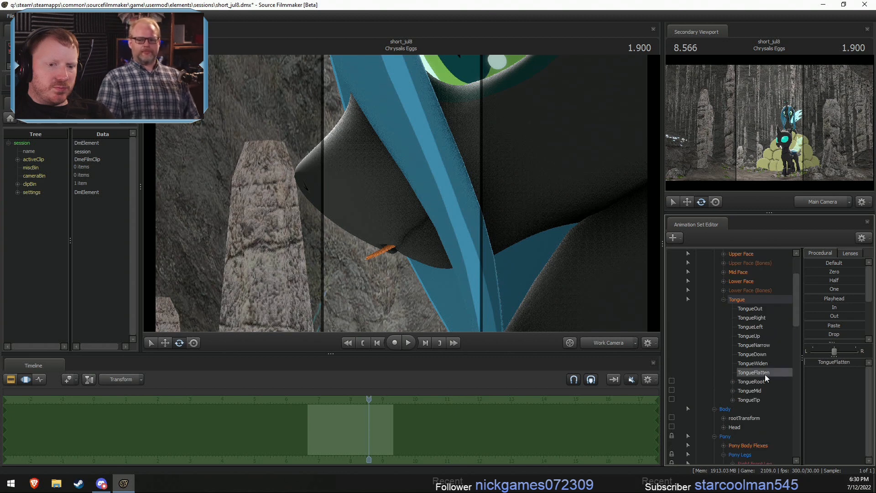
scroll(760, 390, down, 12)
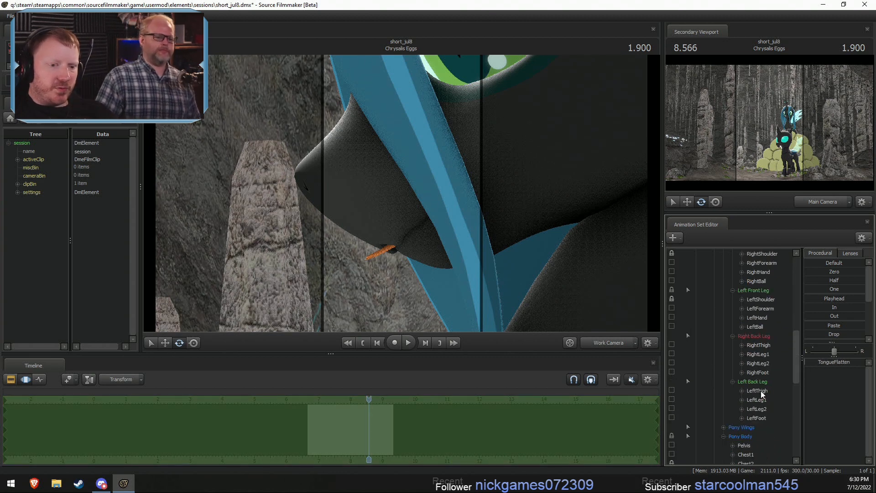
click(753, 444)
scroll(747, 446, down, 3)
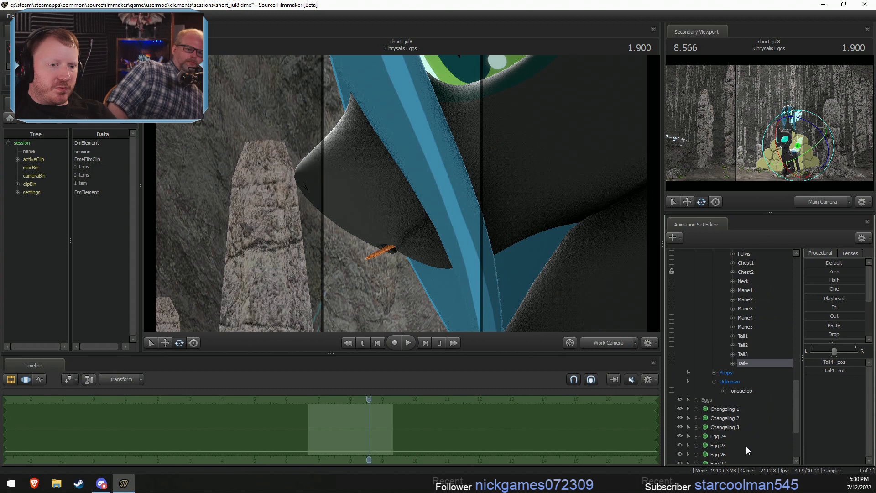
- Try adjusting the TongueTop bone, review the mouth from the front, and undo the tongue bone changes
click(740, 391)
drag(374, 245, 498, 243)
key(w)
key(s)
key(F2)
key(s)
key(w)
mouse_move(401, 193)
mouse_down()
mouse_move(408, 210)
mouse_move(401, 193)
mouse_up()
key(F3)
key(ctrl+z)
key(ctrl+z)
key(ctrl+z)
key(ctrl+z)
key(ctrl+z)
key(ctrl+z)
key(ctrl+z)
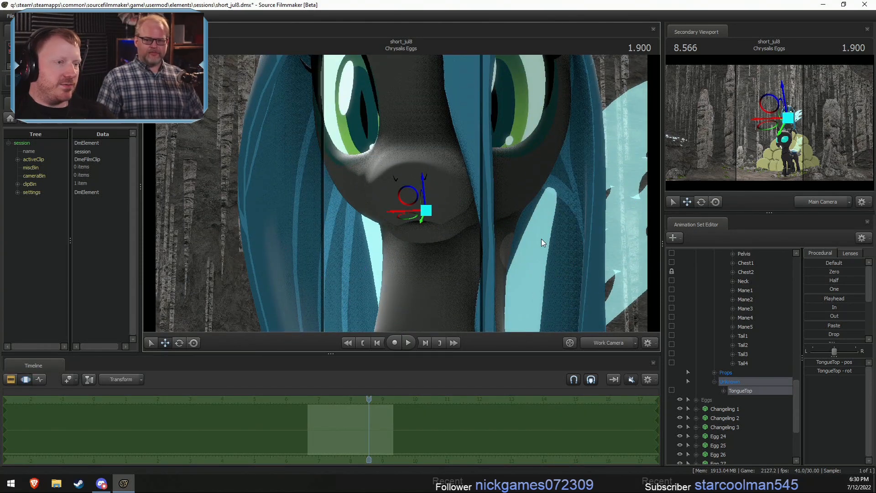
key(F2)
key(F3)
drag(598, 217, 560, 209)
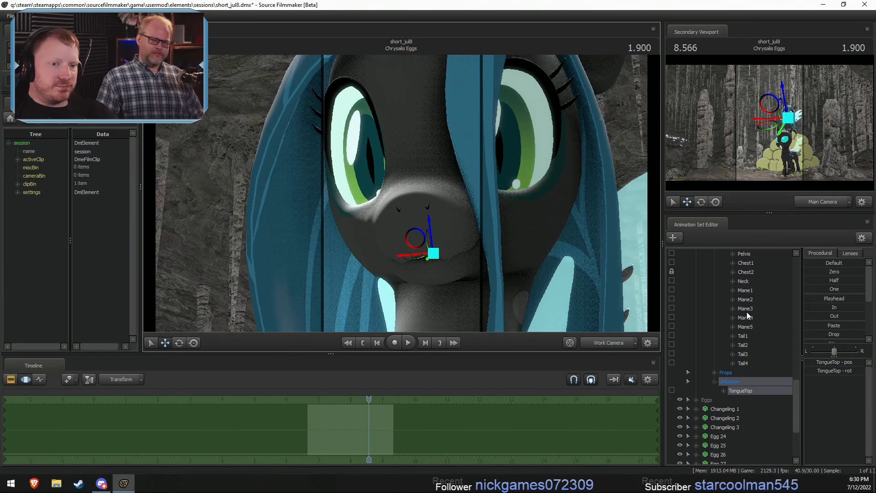
- Try the Happy shape in the Full Face controls, review the face up close, and return the shape to zero
scroll(746, 311, up, 10)
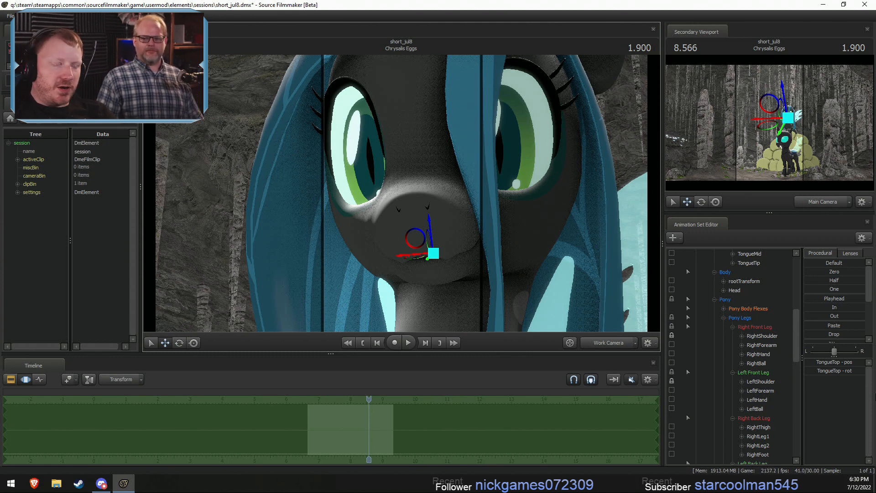
scroll(732, 382, up, 5)
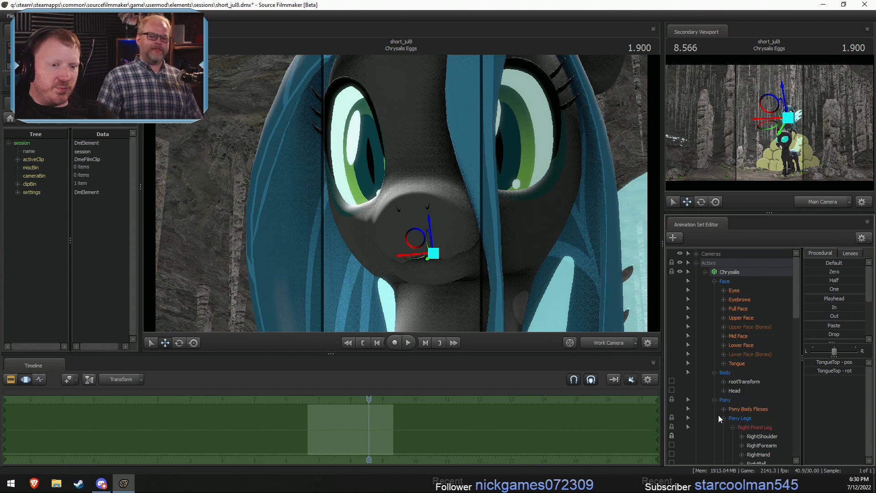
click(715, 400)
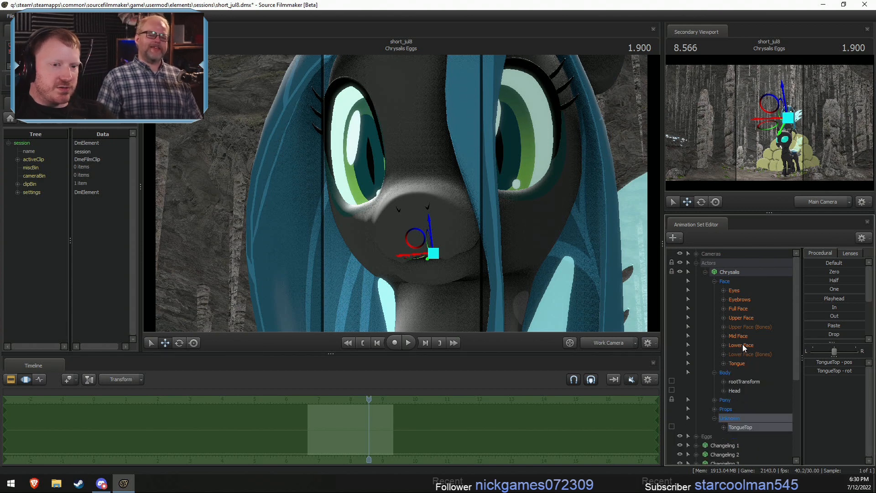
click(741, 318)
click(744, 309)
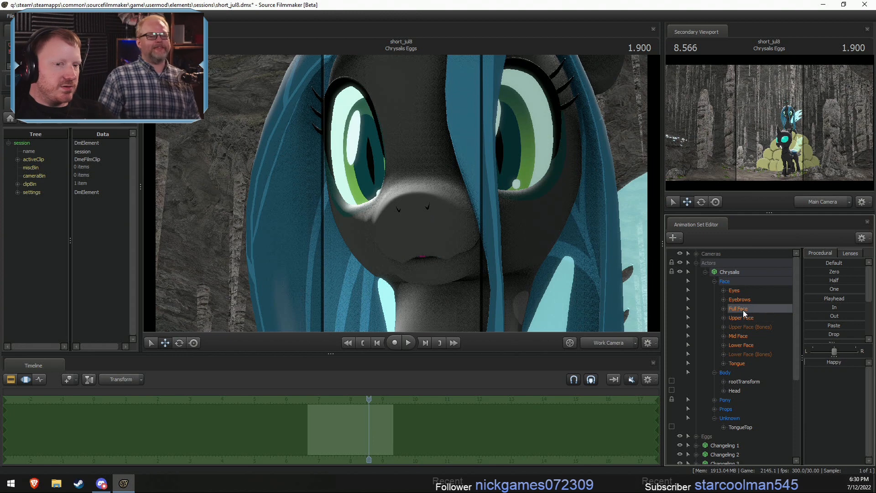
drag(815, 363, 845, 363)
key(s)
mouse_move(547, 255)
mouse_down()
mouse_move(543, 248)
mouse_move(552, 251)
mouse_up()
key(w)
key(s)
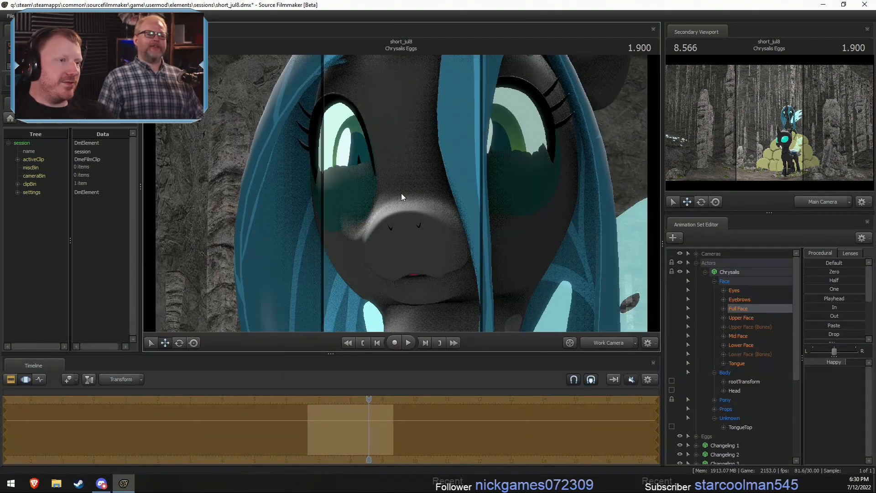
drag(401, 193, 401, 193)
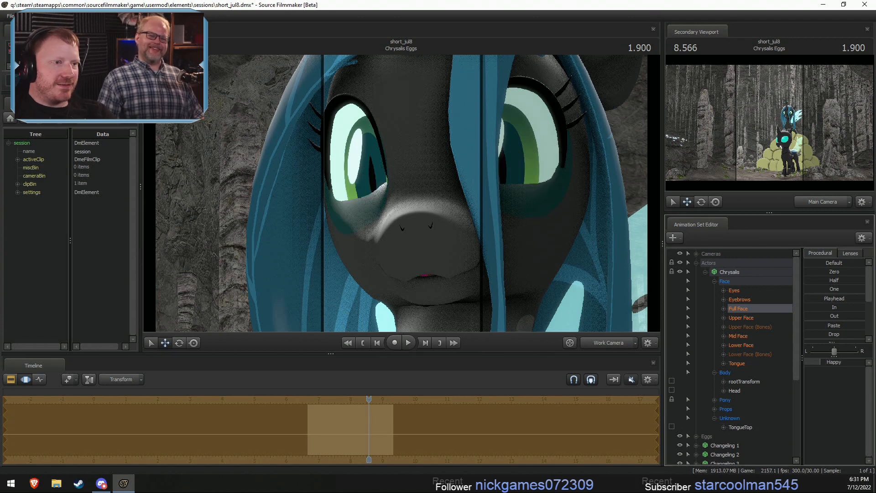
drag(846, 363, 805, 363)
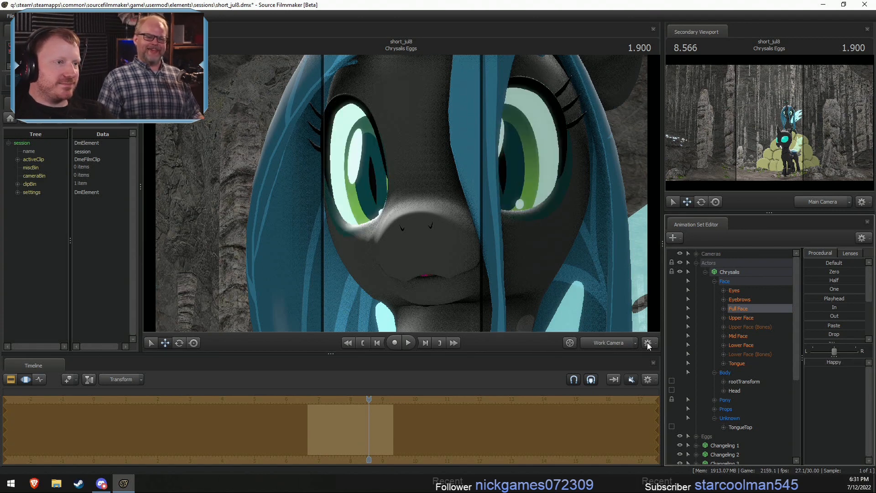
- Review the expression from further back, and play from Cadence Stealing into Chrysalis Eggs through the Main Camera
drag(567, 318, 586, 321)
key(s)
key(s)
key(s)
key(w)
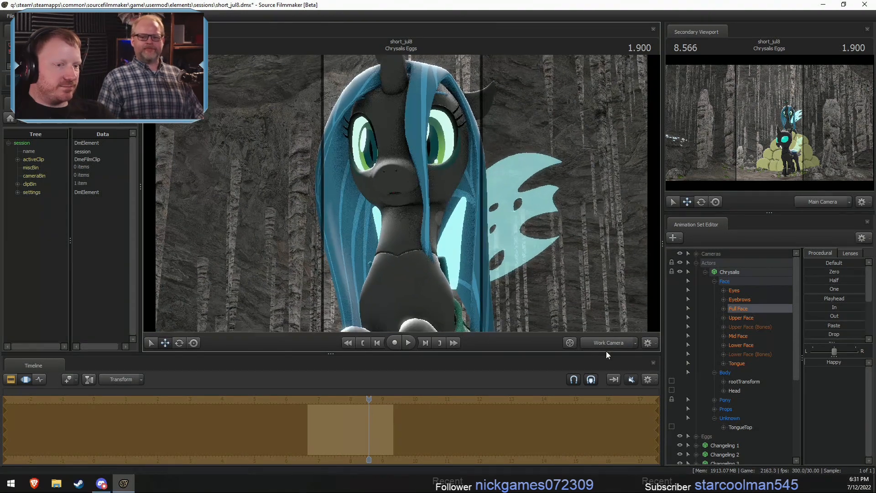
click(609, 342)
key(F2)
drag(311, 398, 298, 397)
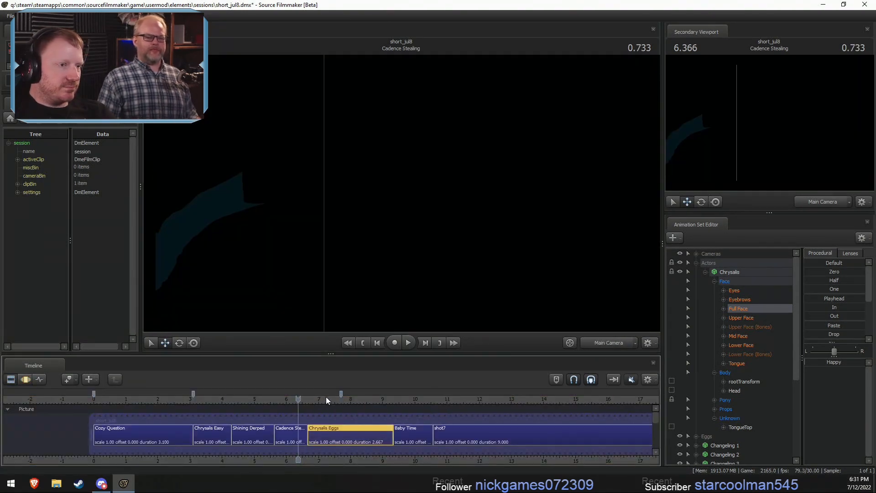
key(space)
key(space)
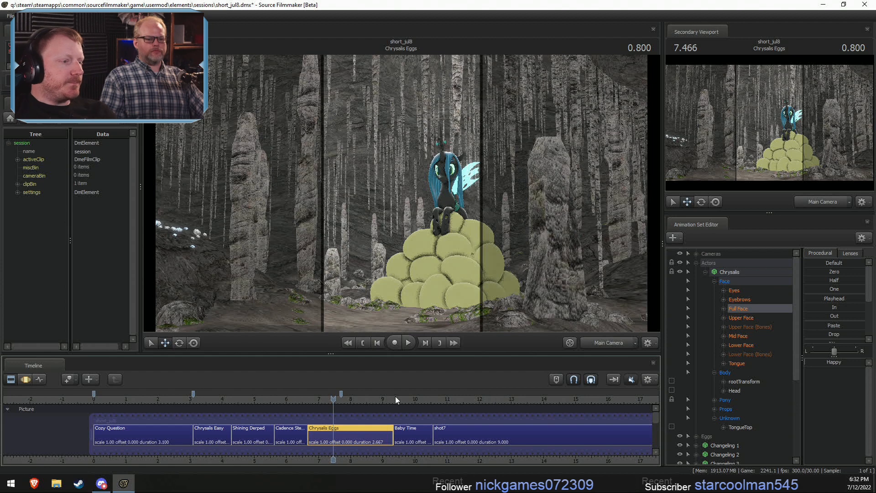
- Unmute the timeline sound, show the volume slider and lower the volume, with the playhead at the start of Chrysalis Eggs
drag(334, 408, 341, 425)
click(630, 380)
click(308, 399)
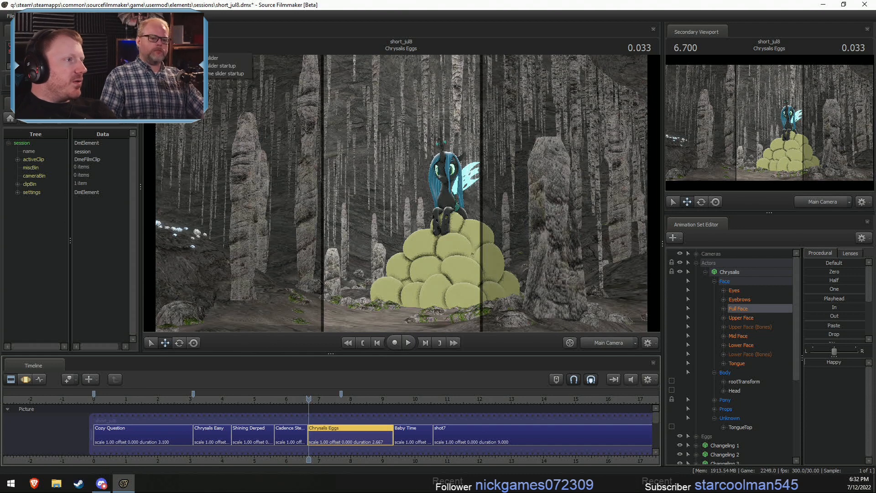
click(196, 58)
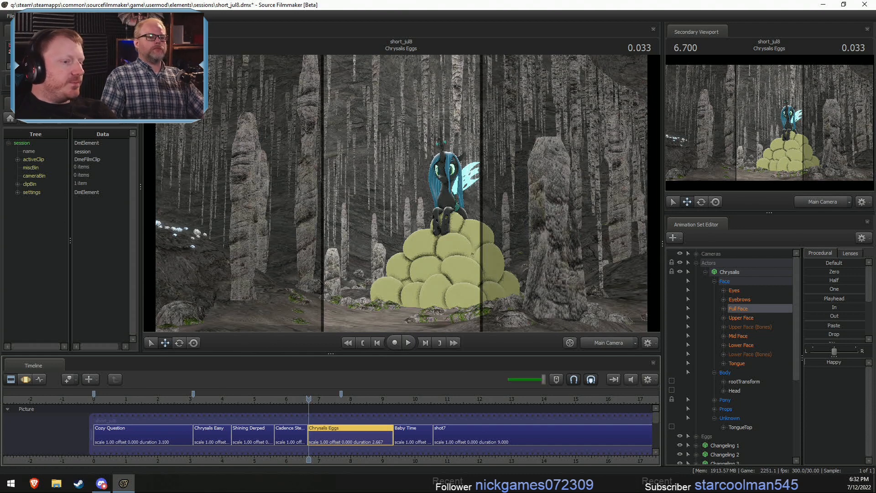
click(518, 377)
- Raise the playback volume slightly and play from the start of Chrysalis Eggs into Baby Time
key(space)
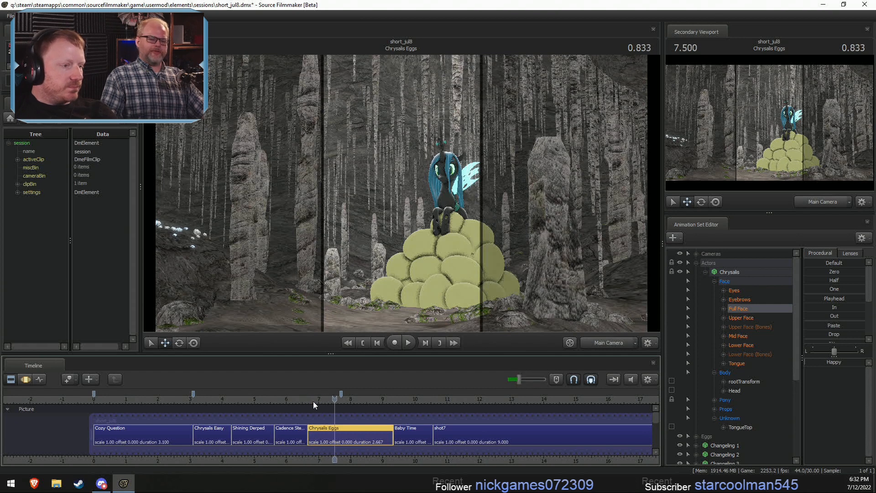
click(311, 400)
click(527, 378)
key(space)
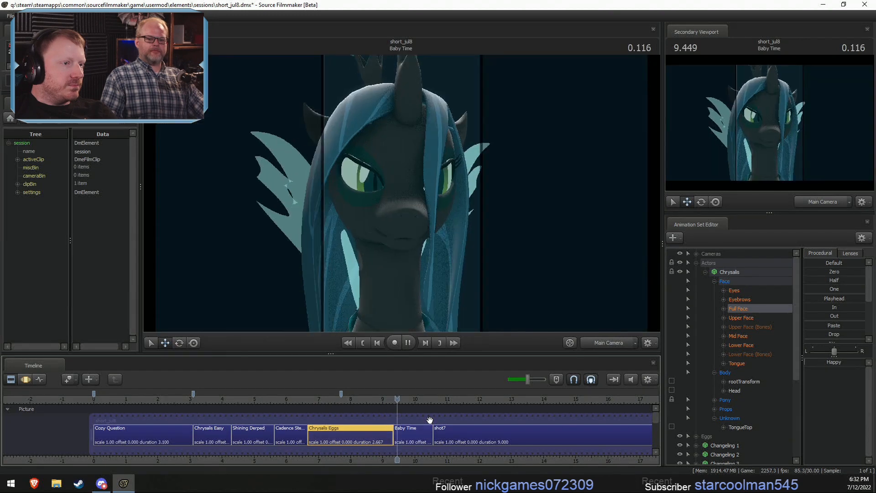
- Stop the playback, return the playhead to the end of Cadence Stealing and replay into Chrysalis Eggs
key(space)
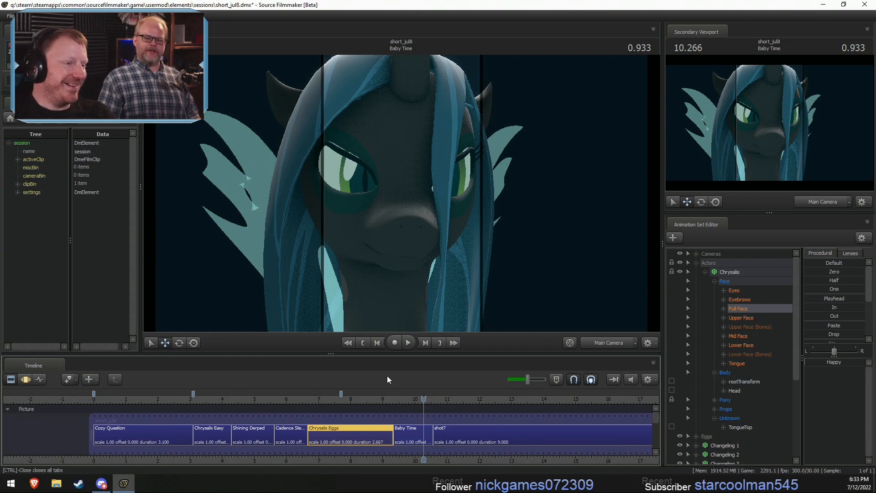
click(393, 400)
drag(394, 400, 302, 401)
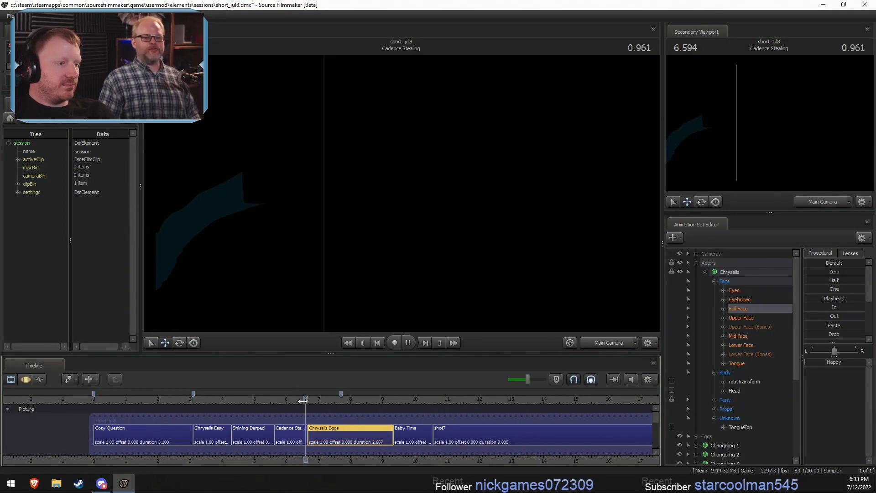
- Select Chrysalis and set the Motion Editor time selection to cover everything up to about 7.333 s, with a short falloff after it
click(728, 271)
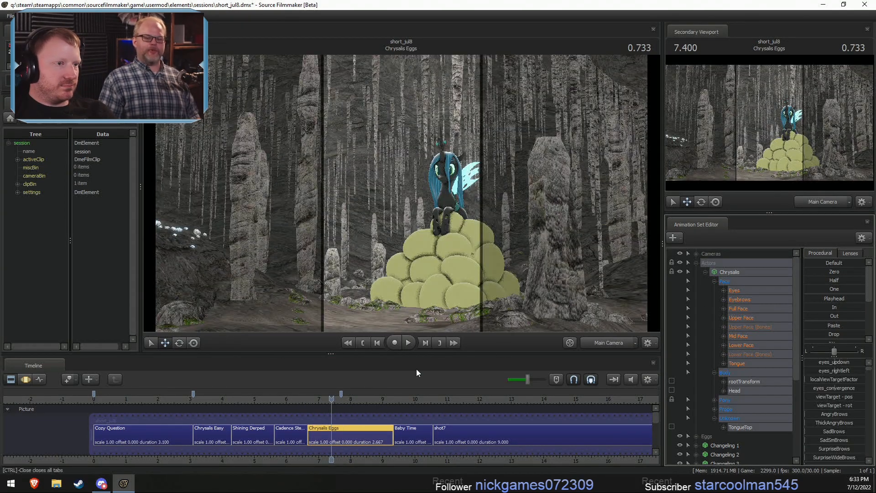
scroll(326, 413, up, 4)
key(F3)
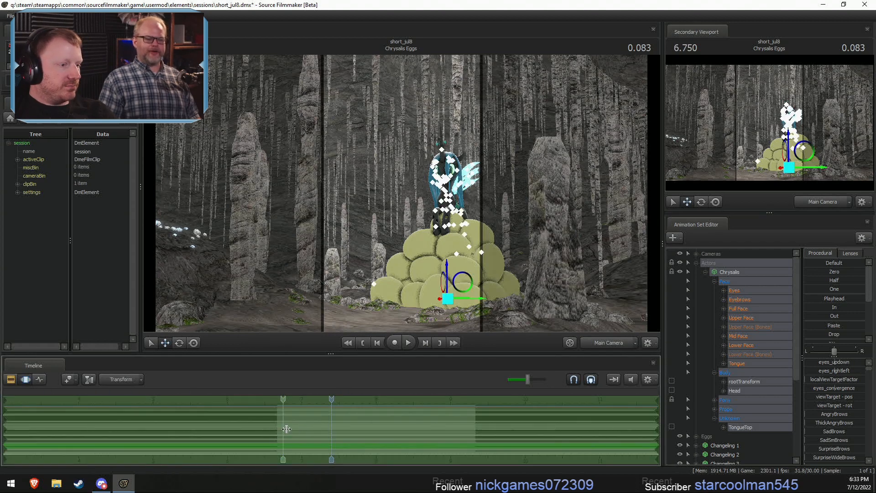
mouse_move(327, 429)
shift+mouse_down()
mouse_move(312, 456)
mouse_move(329, 452)
mouse_move(339, 432)
shift+mouse_up()
- Select the Main Camera and move it into a head-and-chest close-up of Chrysalis for the opening part of Chrysalis Eggs
click(696, 254)
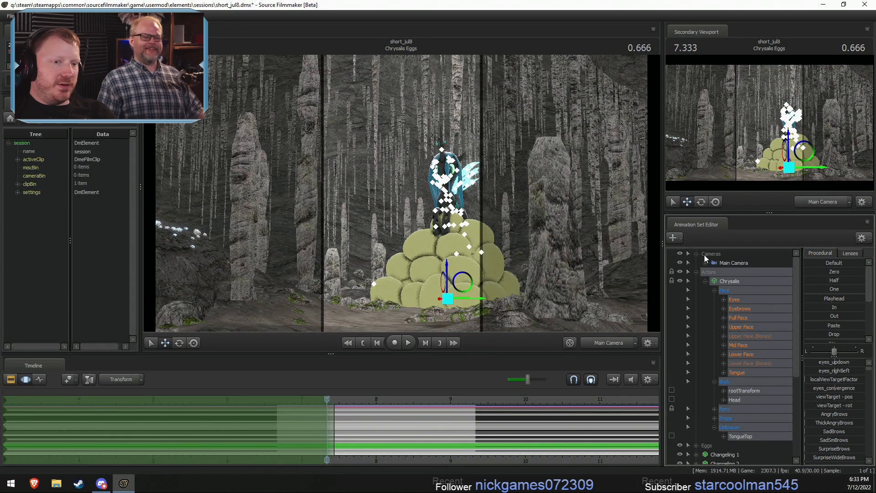
drag(729, 263, 436, 186)
key(F2)
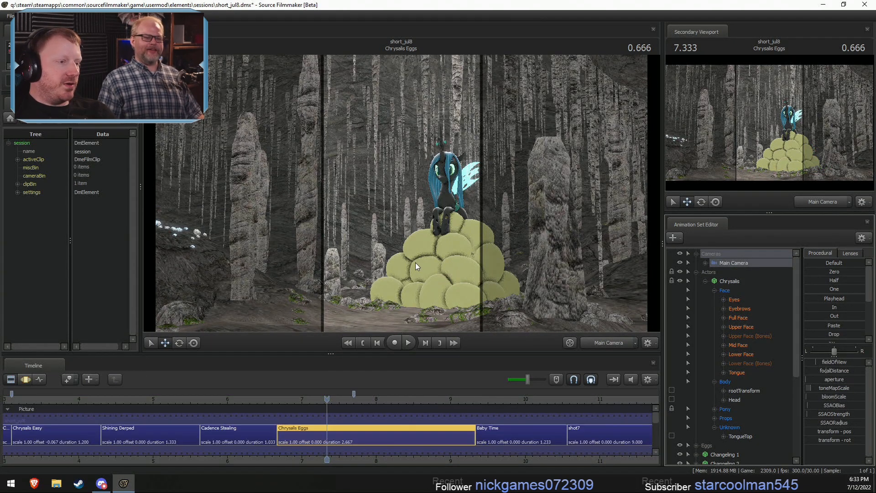
key(F3)
drag(431, 249, 464, 219)
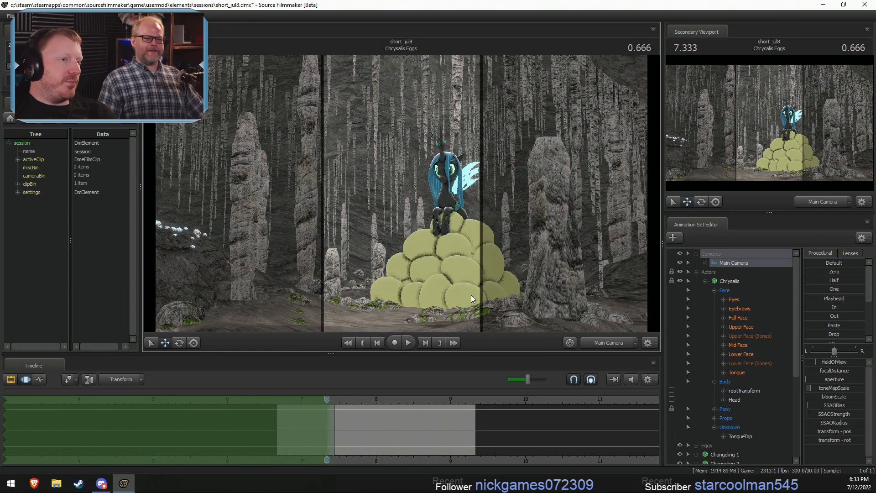
drag(417, 256, 401, 193)
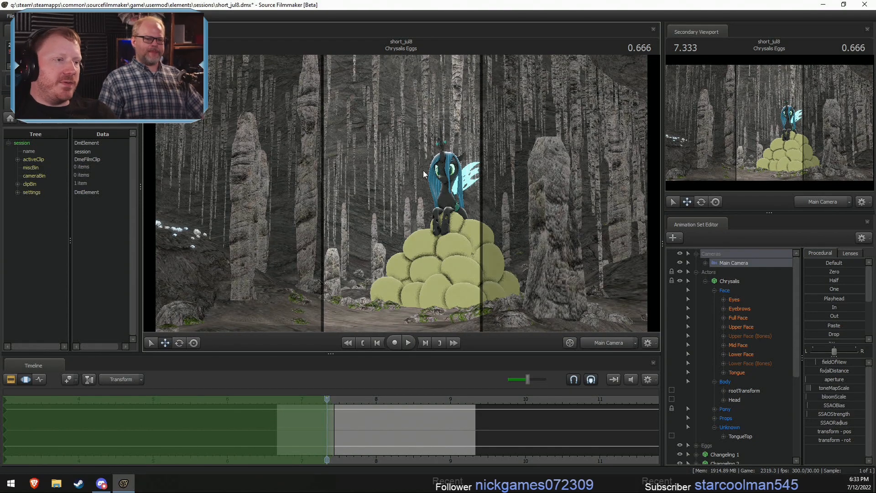
drag(422, 171, 408, 206)
scroll(401, 193, up, 5)
key(ctrl+z)
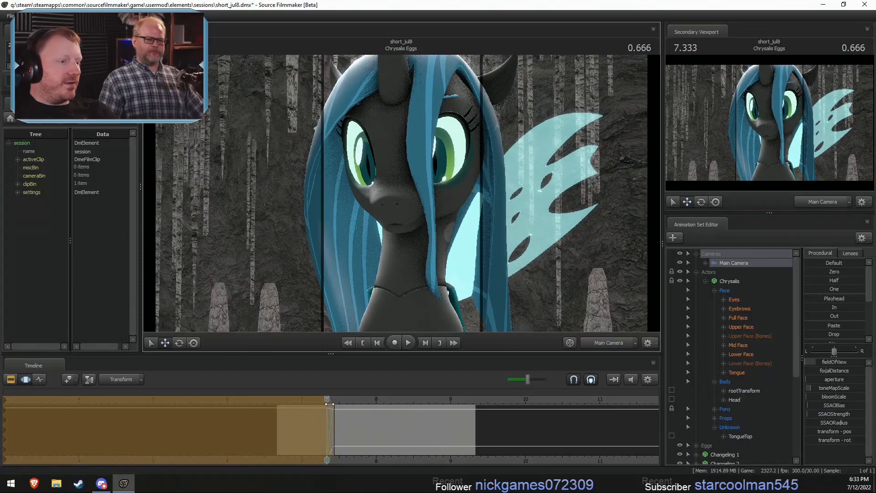
- Play from the opening close-up of Chrysalis Eggs into Baby Time several times to check the new camera cut
key(space)
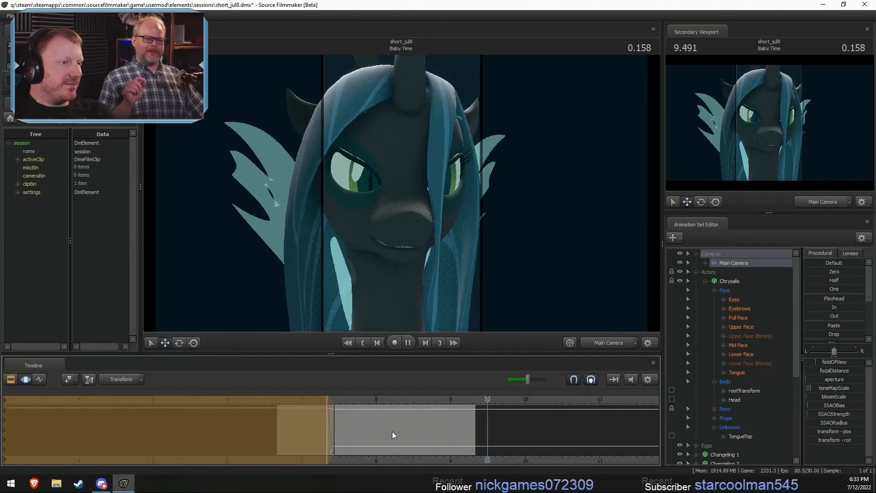
key(space)
click(276, 401)
key(space)
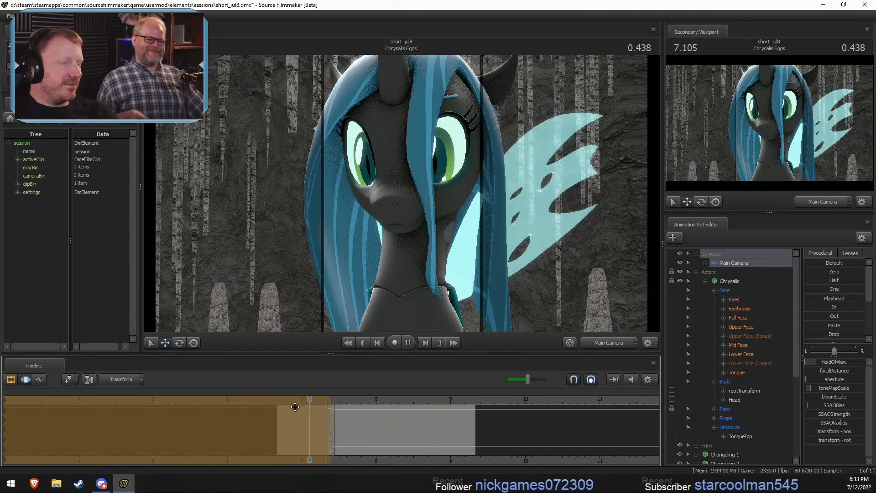
key(space)
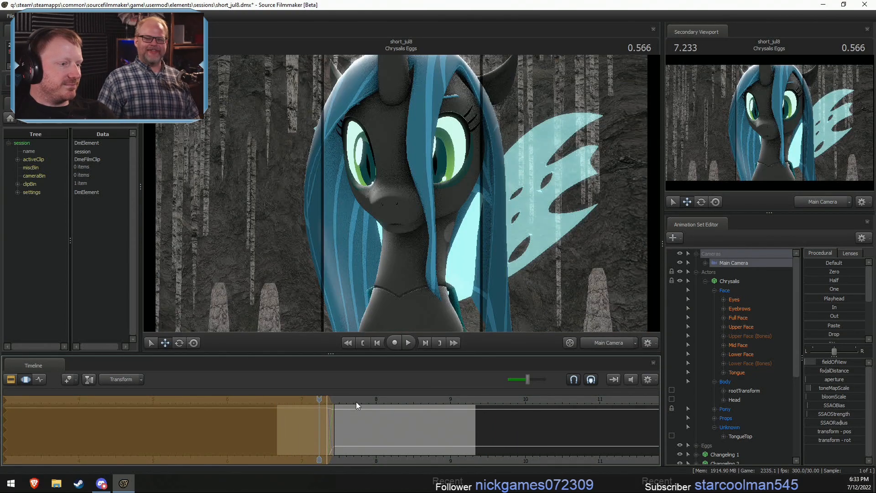
click(235, 400)
key(space)
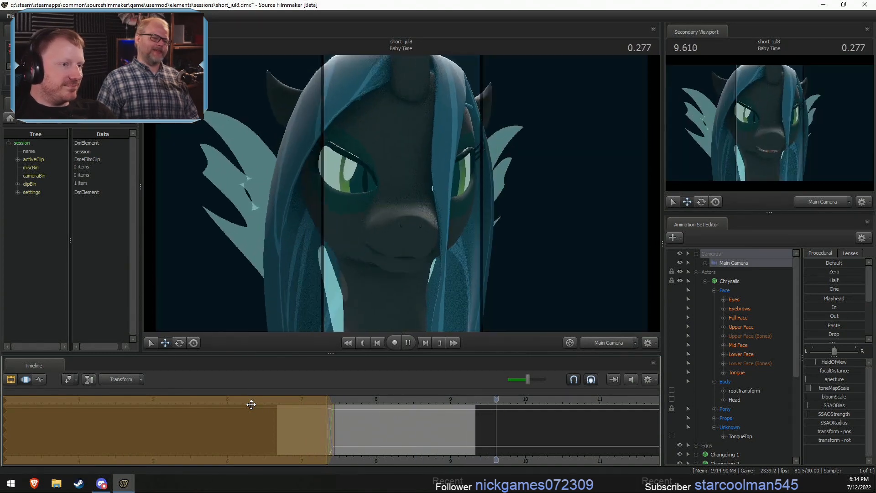
key(space)
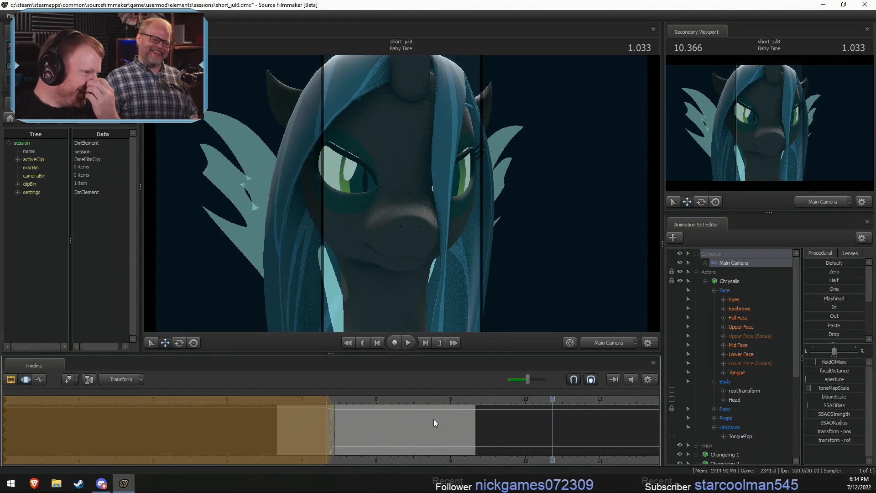
- Return to the Clip Editor and replay the second half of Chrysalis Eggs, where the changelings appear
key(F2)
click(394, 400)
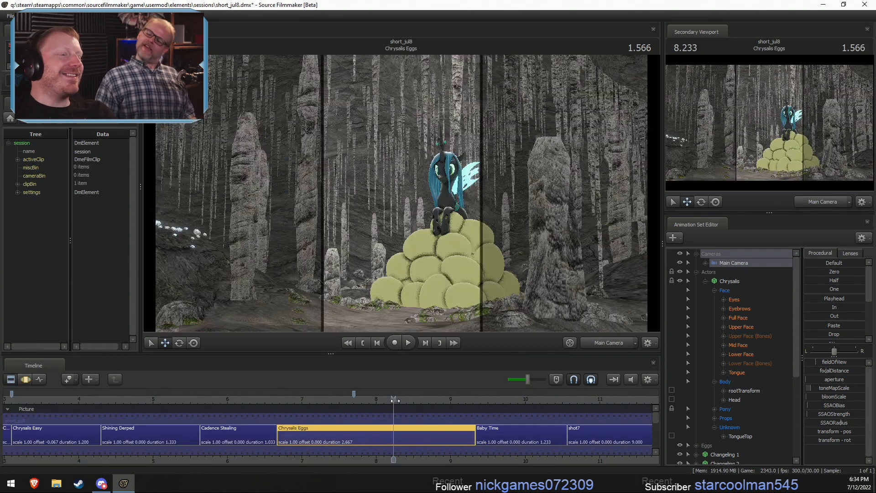
key(space)
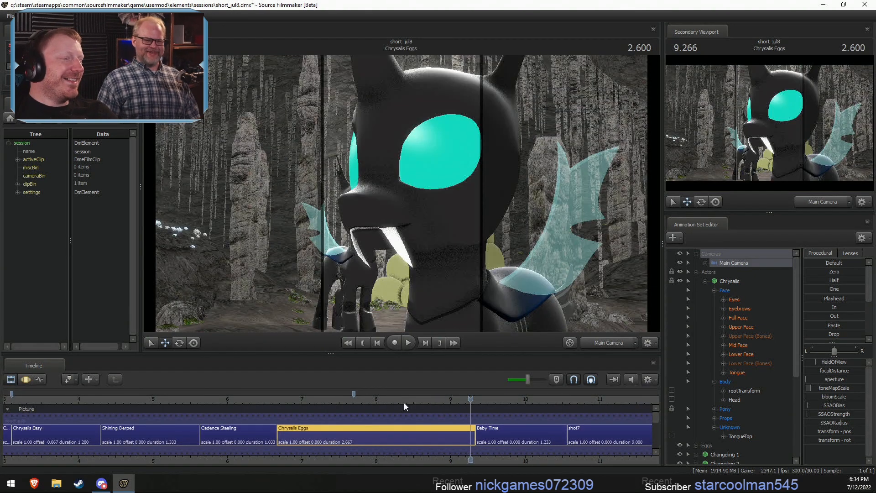
click(397, 399)
key(space)
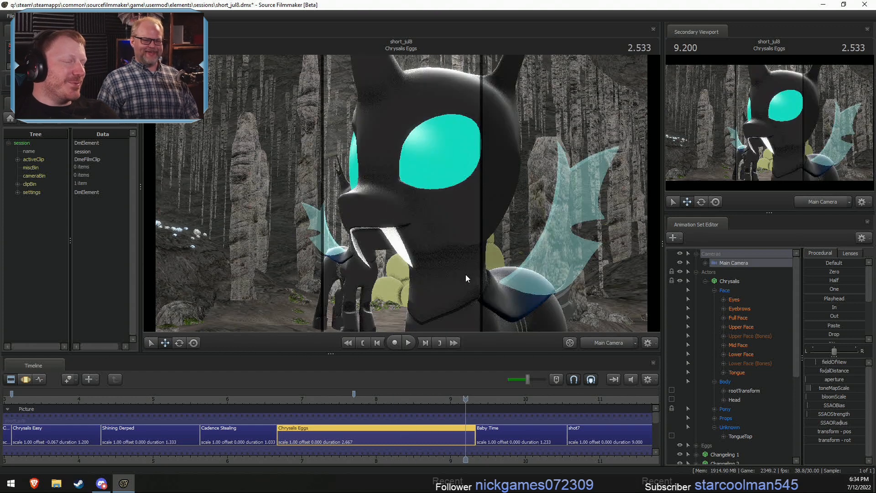
click(390, 395)
key(space)
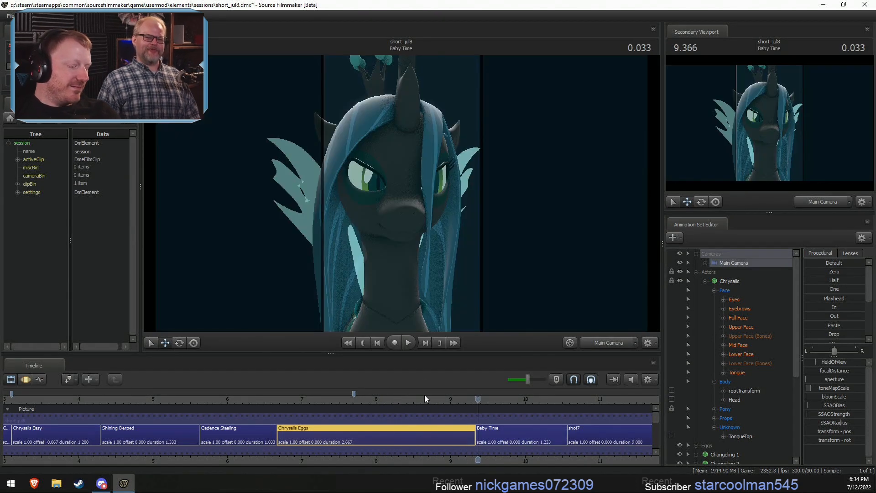
click(424, 395)
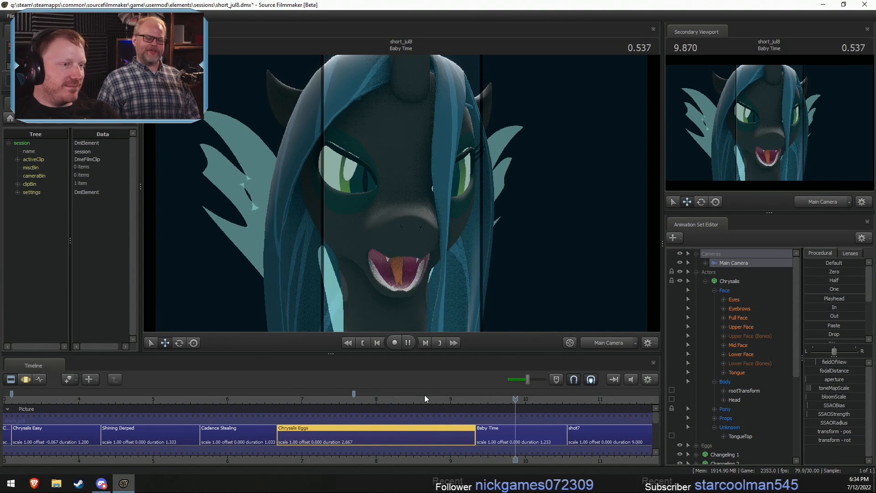
key(space)
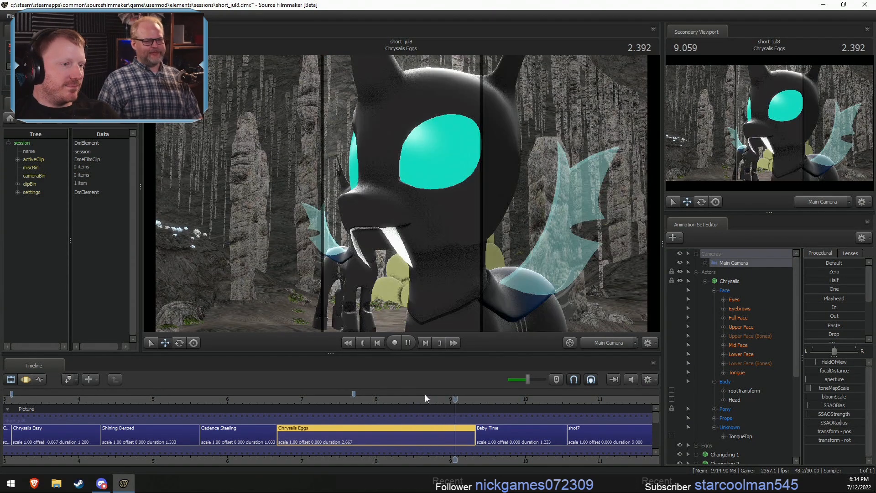
- Turn on looped playback and zoom the timeline in on the changelings' appearances in Chrysalis Eggs to watch them repeatedly
click(406, 401)
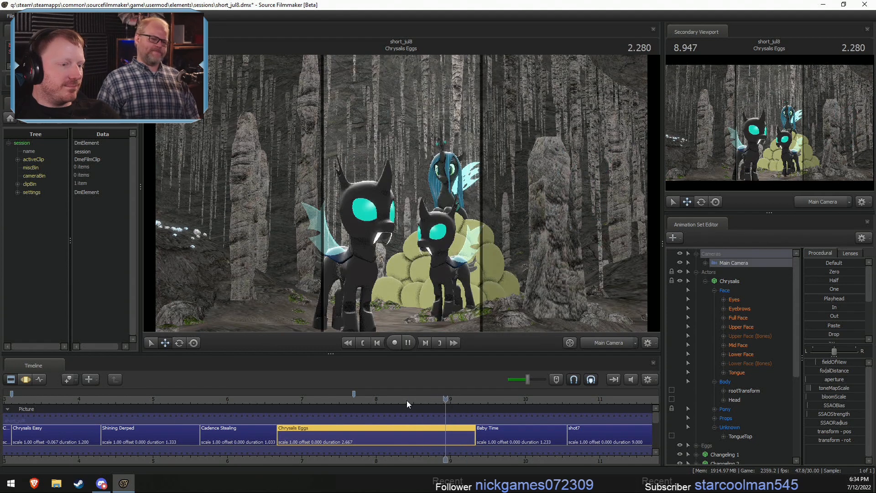
key(space)
click(406, 401)
scroll(406, 401, up, 3)
scroll(455, 446, up, 5)
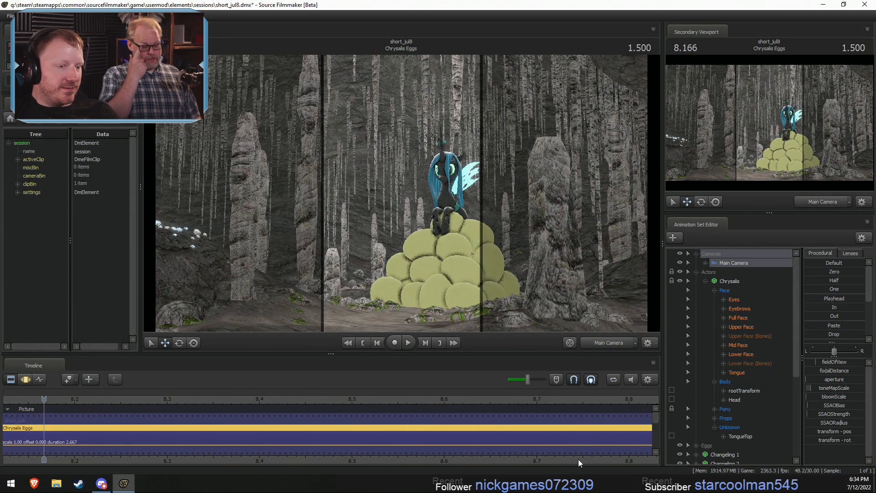
middle_drag(579, 459, 390, 466)
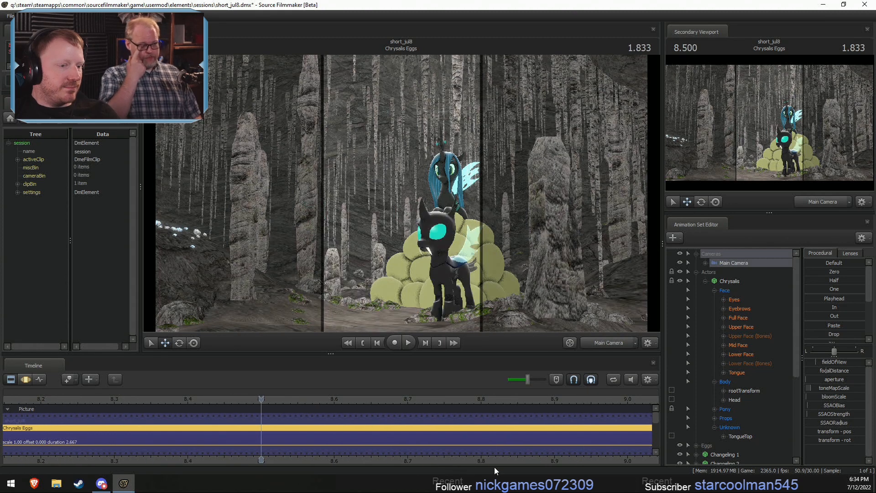
middle_drag(494, 466, 349, 466)
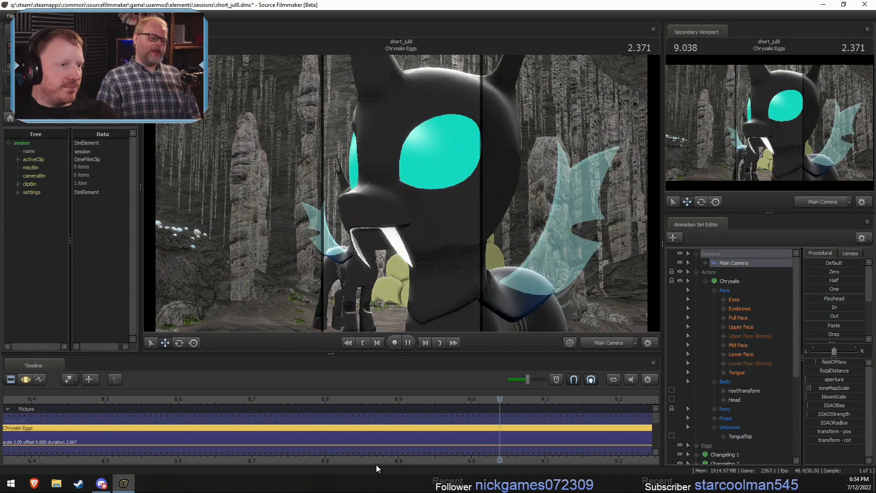
drag(434, 459, 466, 462)
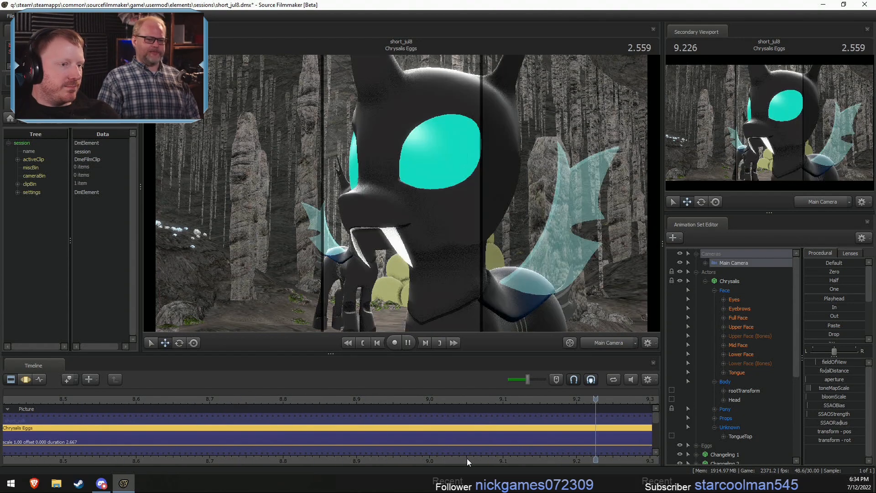
- Widen the primary viewport and timeline, and check the timing of the changelings' appearances in the looped playback
drag(668, 418, 702, 427)
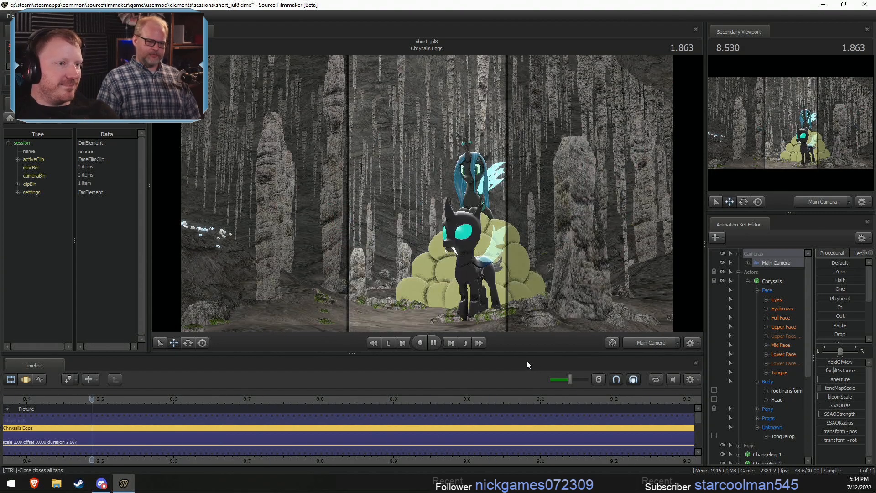
key(space)
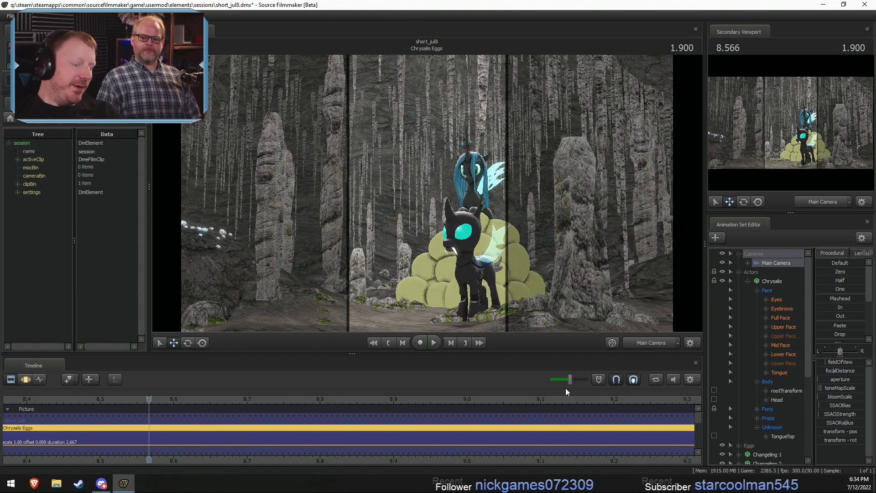
key(space)
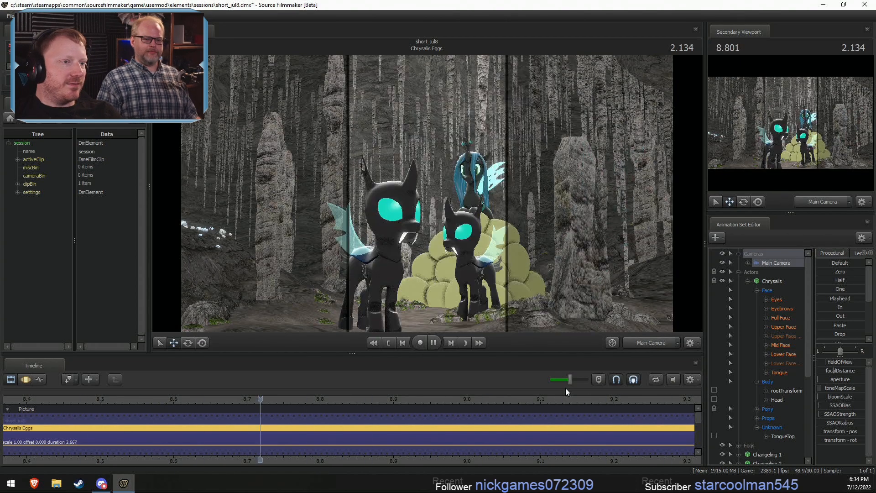
key(space)
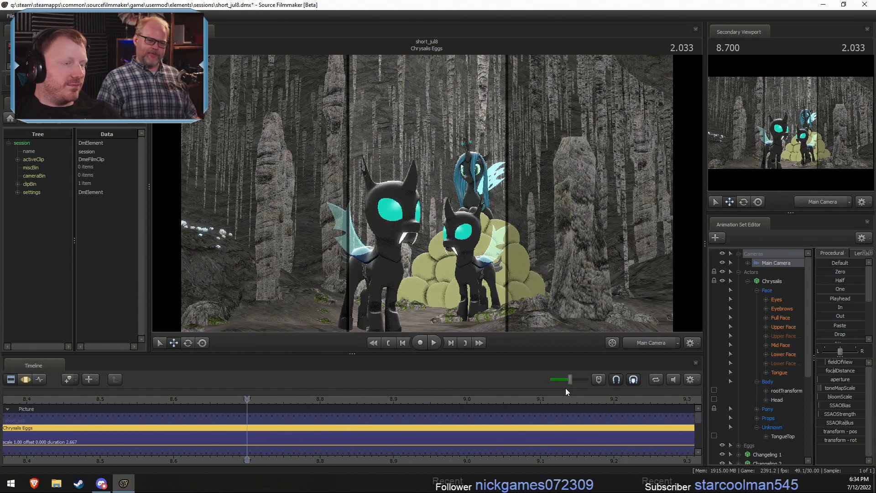
- Show the neighbouring shots on the timeline and play Chrysalis Eggs from its opening to the changelings' appearance, pausing along the way
scroll(473, 420, down, 3)
scroll(393, 424, down, 4)
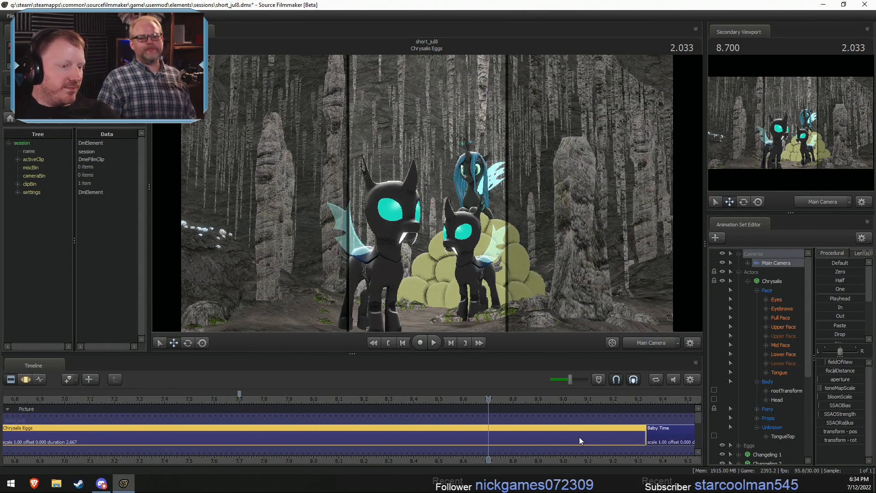
click(337, 399)
drag(338, 398, 294, 398)
key(space)
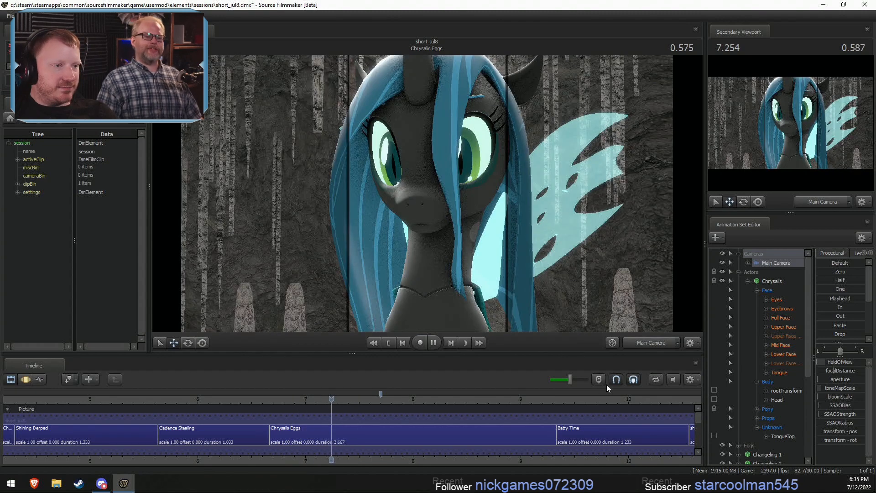
key(space)
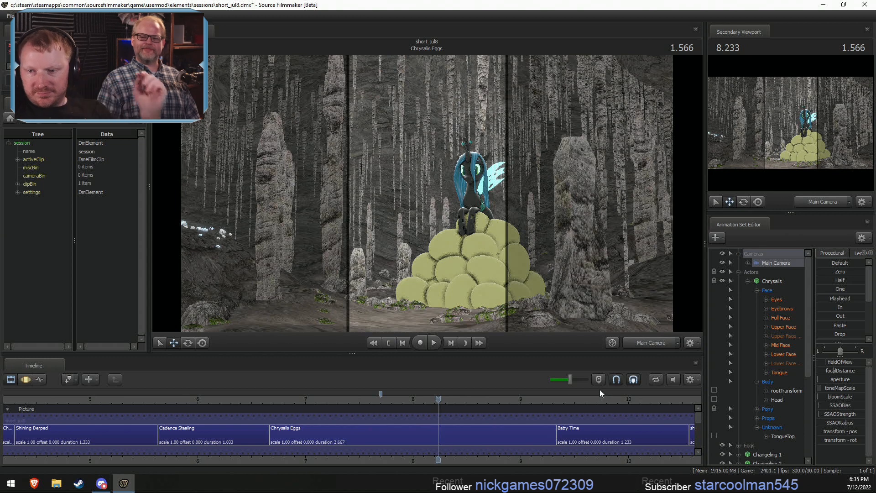
key(space)
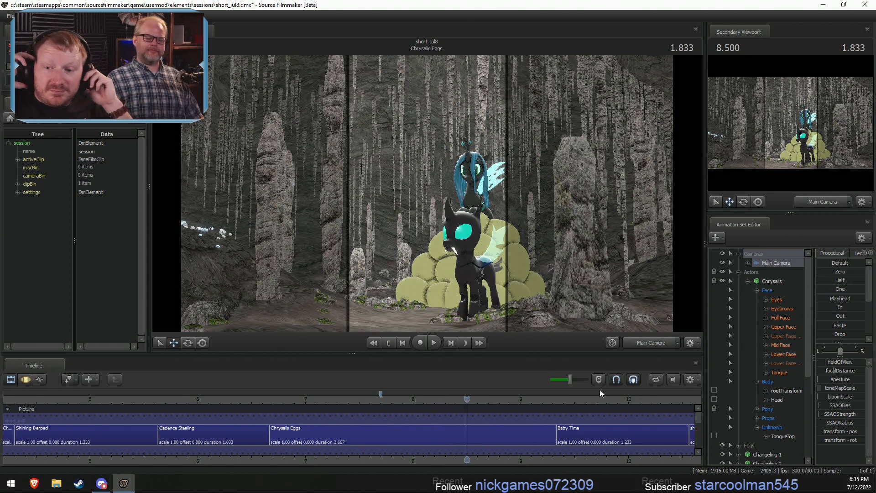
key(space)
- Replay the opening close-up of Chrysalis Eggs and put the playhead back on the shot's first frame
key(space)
click(276, 397)
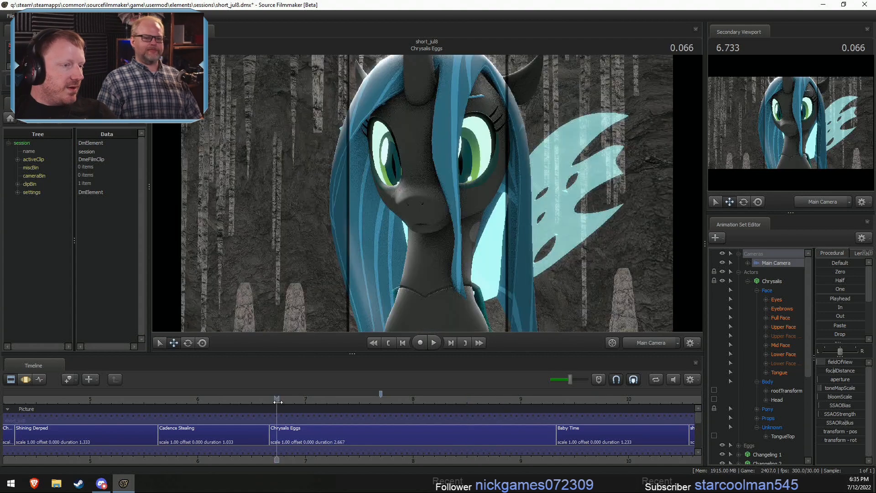
key(space)
key(space)
click(269, 396)
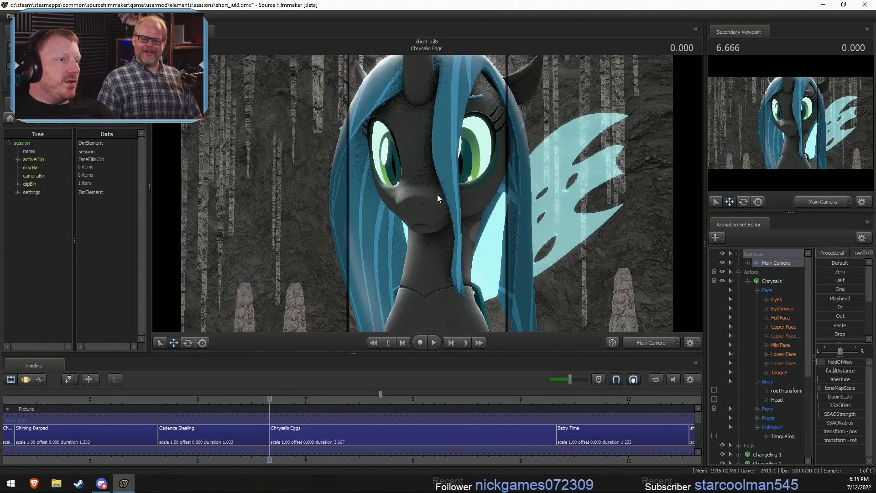
- Replay Chrysalis Eggs from its opening close-up several times and return the playhead to the close-up at 6.800
key(space)
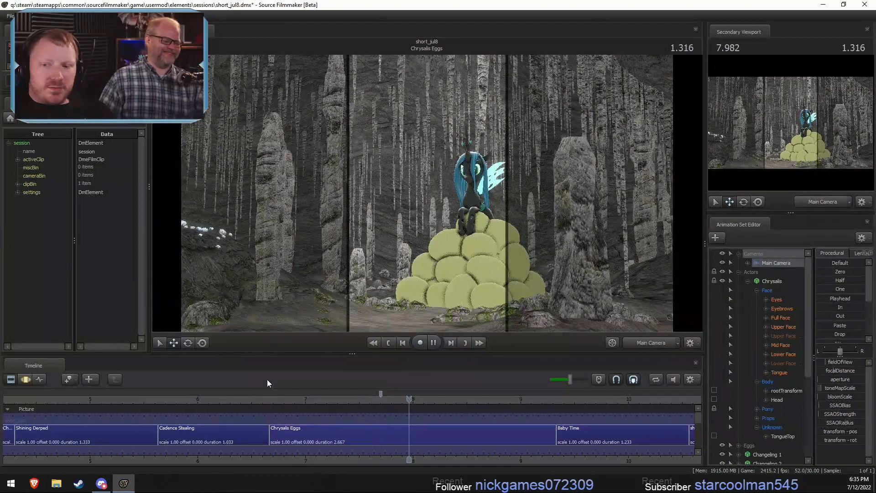
key(space)
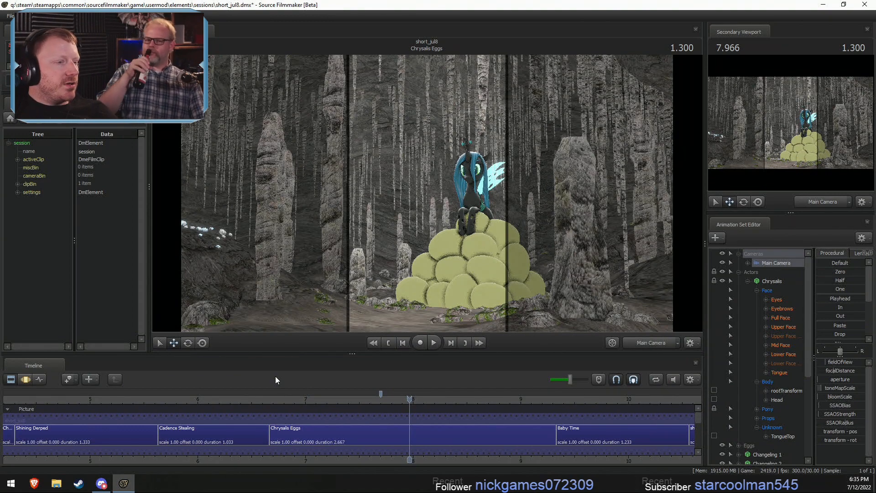
click(197, 401)
key(space)
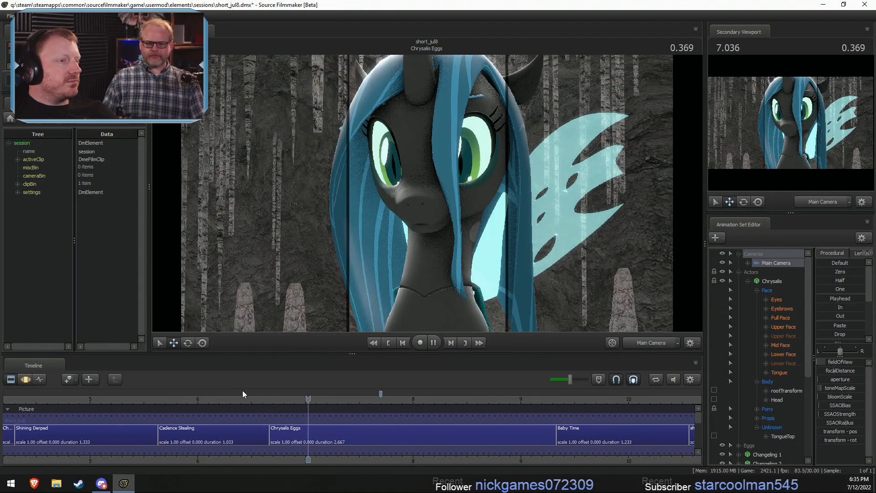
click(287, 431)
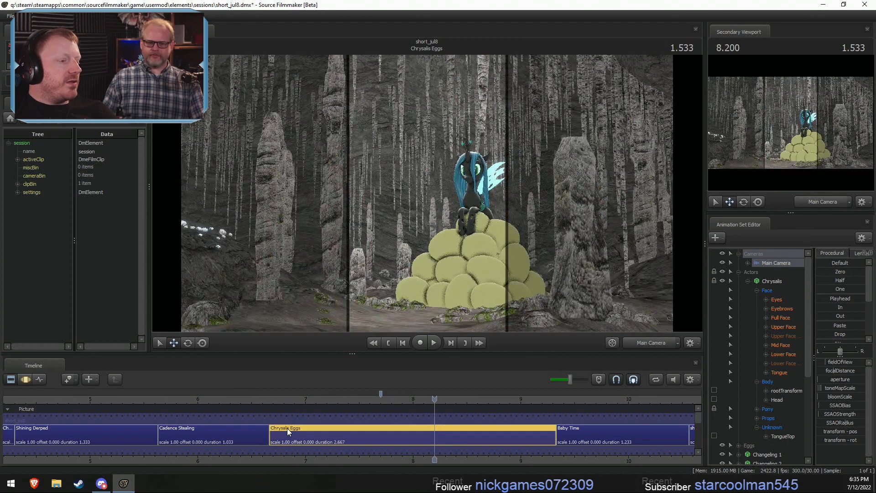
click(274, 399)
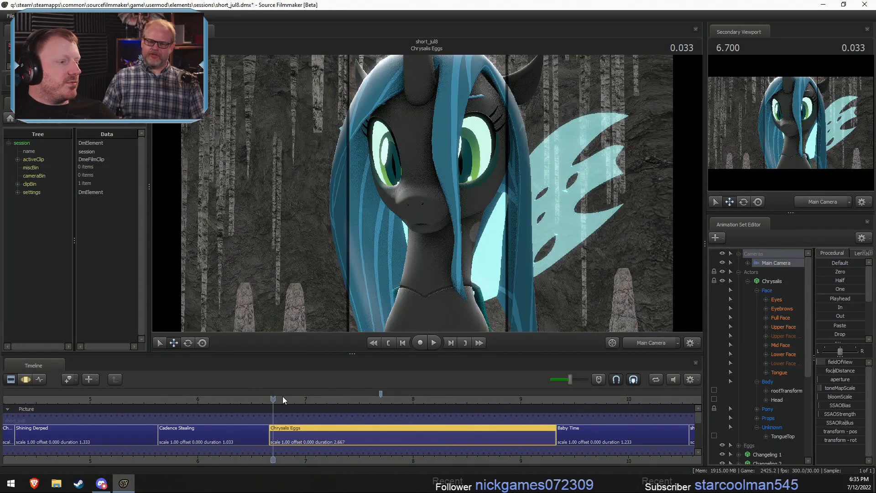
key(space)
key(space)
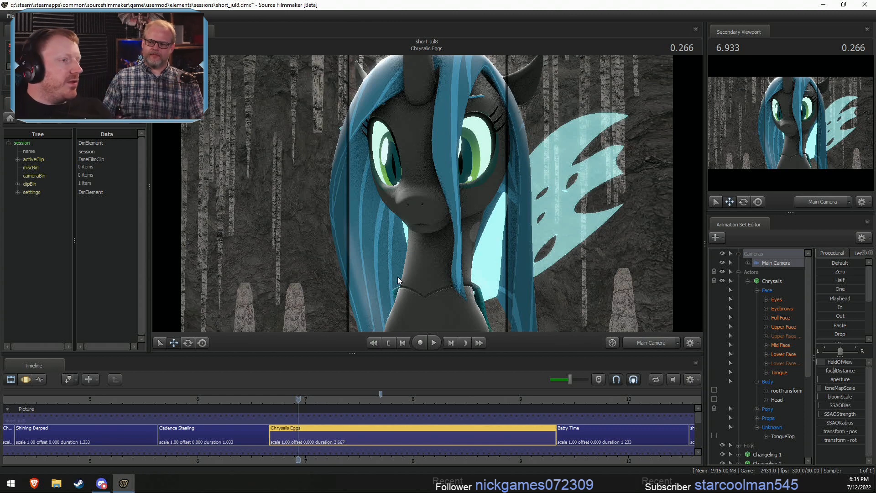
drag(298, 399, 284, 400)
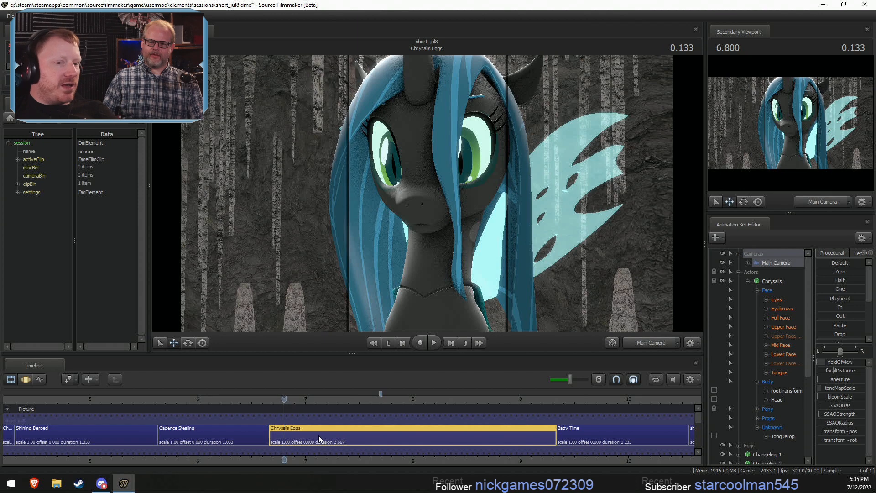
- Enable lighting in the primary viewport and play Chrysalis Eggs through into Baby Time, with Chrysalis's Eyebrows controls selected
click(782, 309)
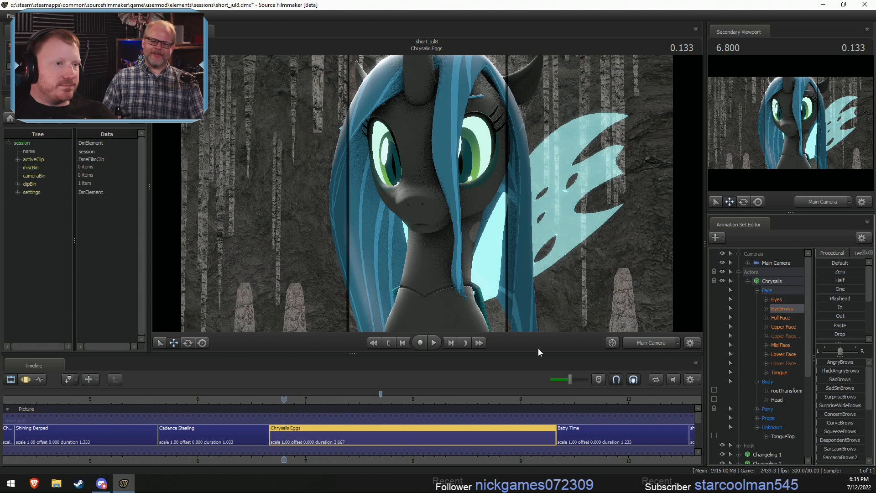
key(F3)
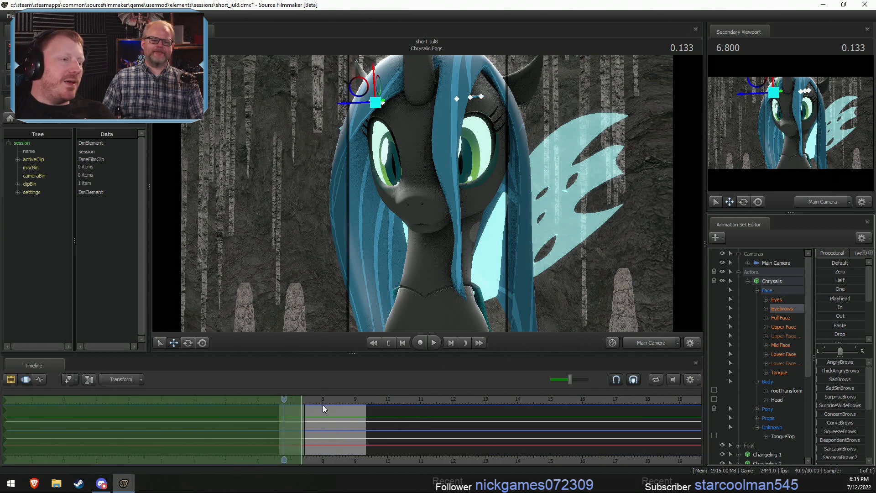
key(F2)
click(287, 399)
right_click(364, 249)
click(382, 274)
key(F3)
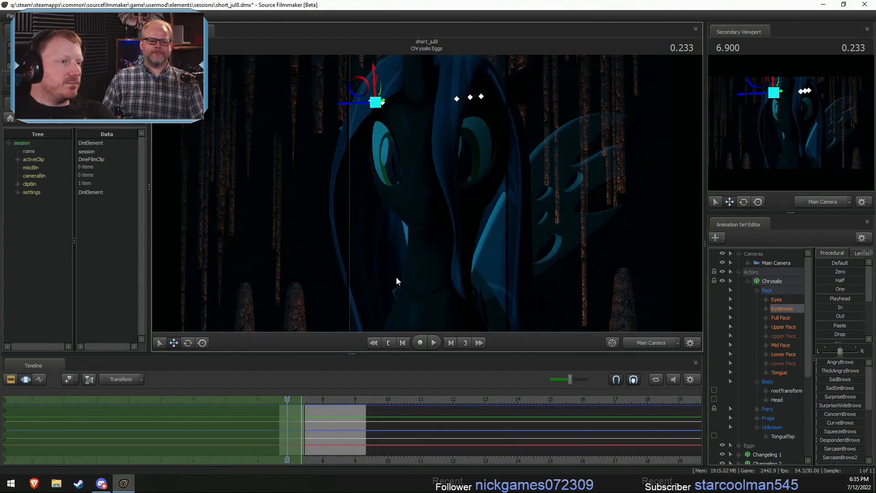
key(space)
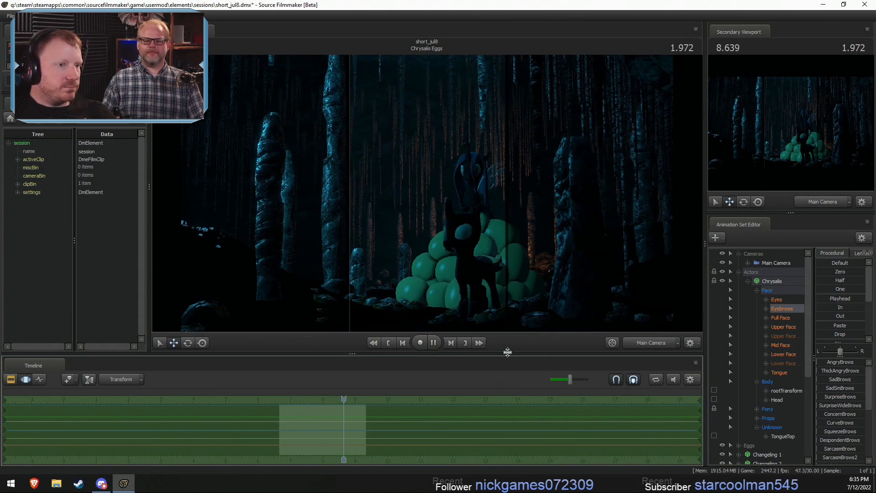
key(space)
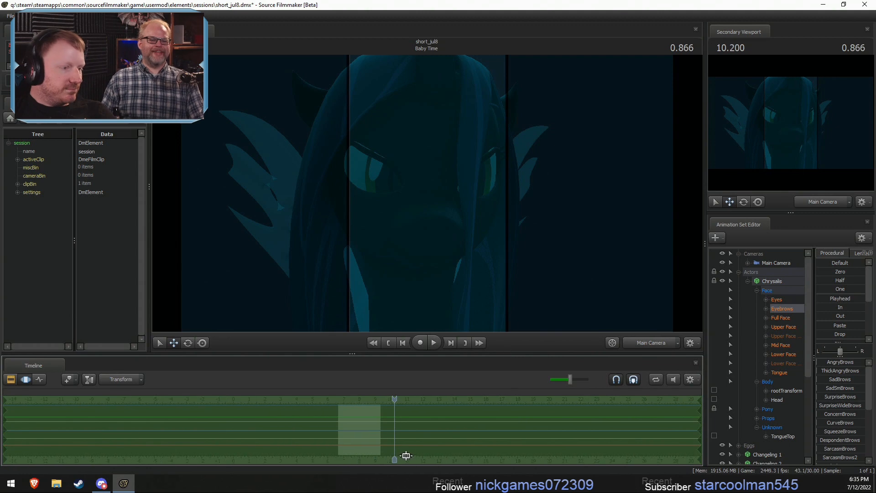
- Show the sequence's shots in the Clip Editor and play from Baby Time into shot7, then move the playhead back to Baby Time
key(F2)
drag(348, 402, 359, 405)
key(space)
scroll(363, 404, up, 3)
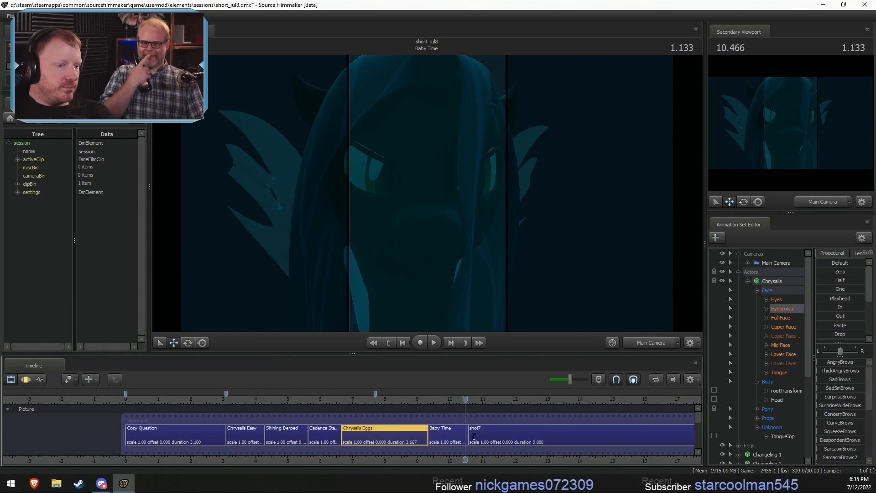
key(space)
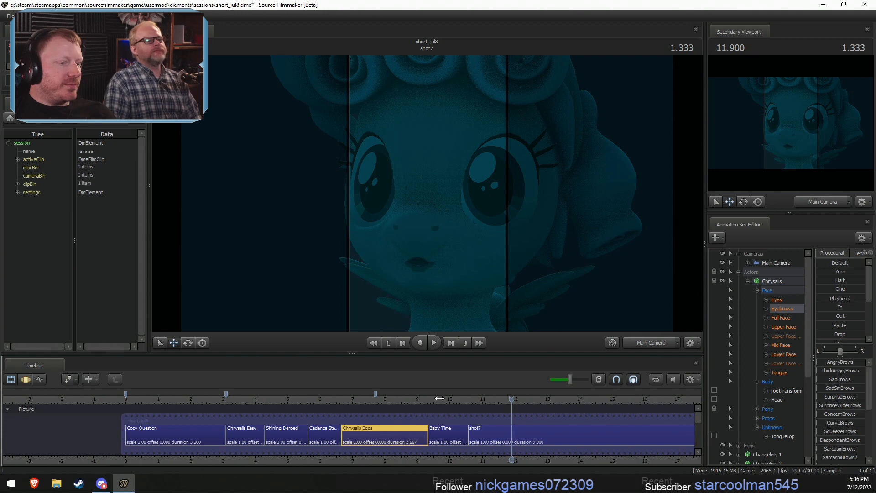
drag(475, 402, 439, 401)
- Set the clip color of all shots from Cozy Question through Baby Time to red
click(483, 441)
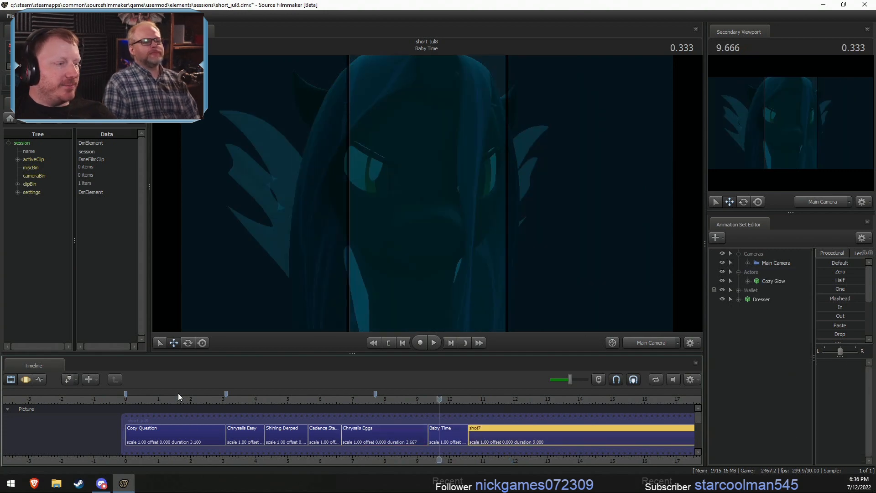
drag(178, 392, 438, 392)
click(187, 438)
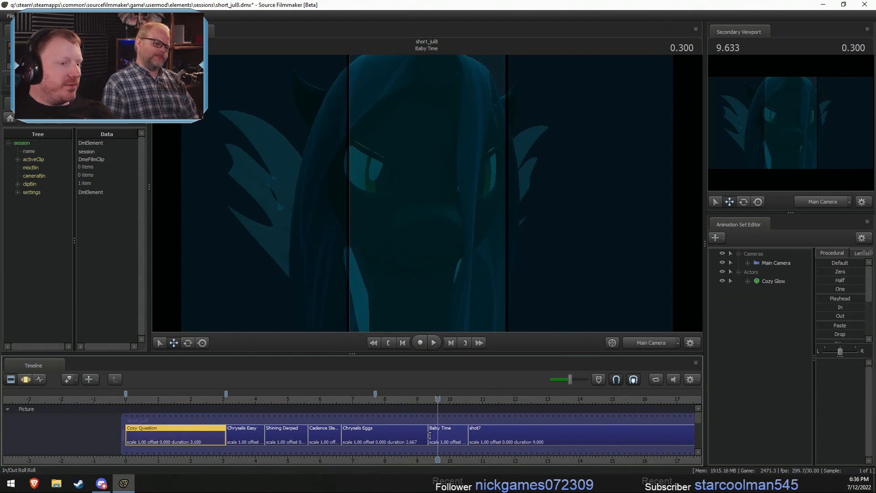
shift+click(455, 432)
right_click(456, 431)
mouse_move(494, 315)
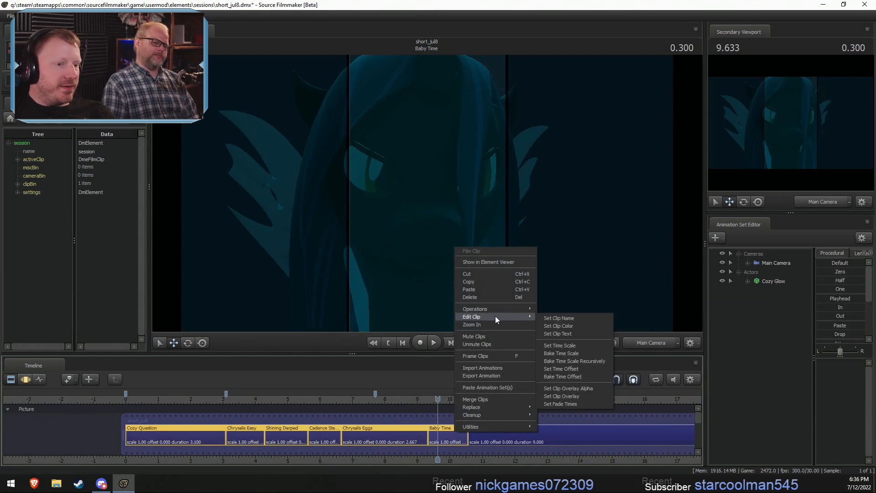
click(561, 326)
click(490, 242)
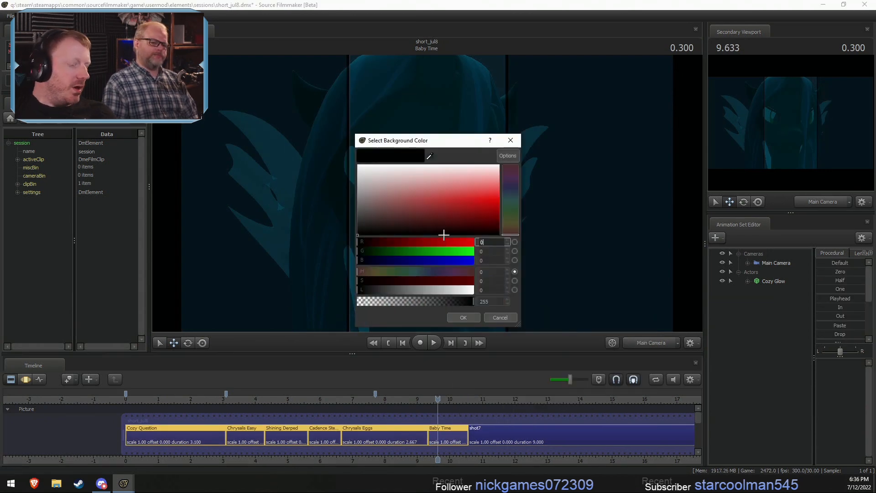
click(469, 314)
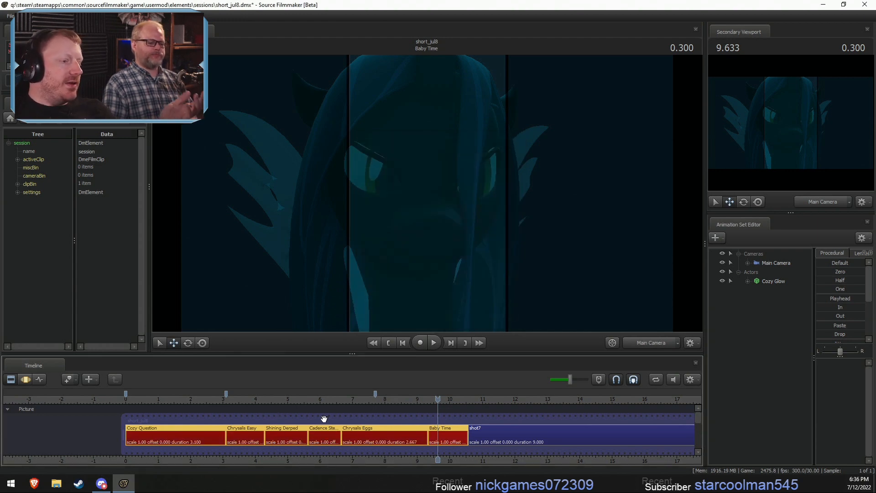
- Replay the lit Chrysalis Eggs shot into Baby Time, restarting from the changelings' appearance
mouse_move(421, 396)
mouse_down()
mouse_move(440, 405)
mouse_move(430, 397)
mouse_up()
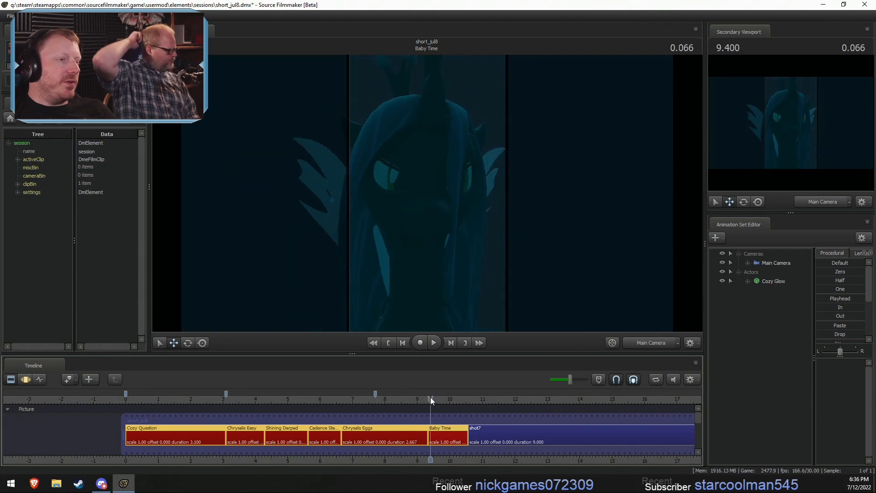
click(376, 400)
key(space)
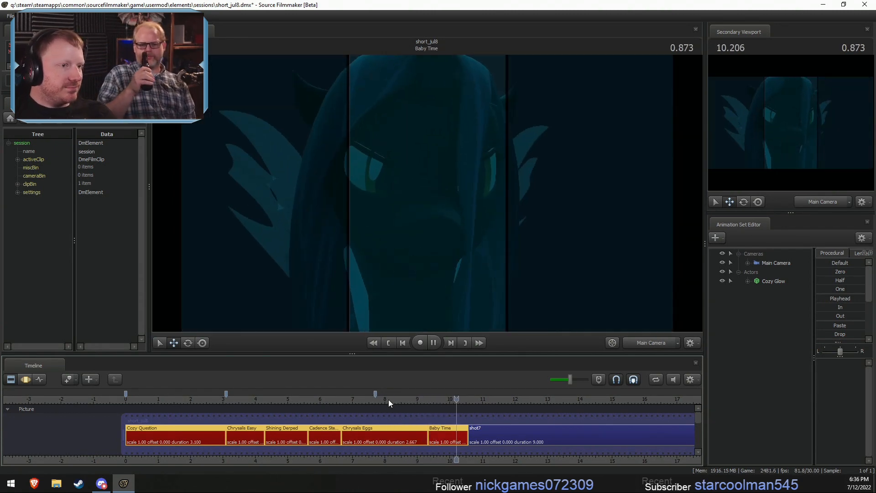
click(405, 396)
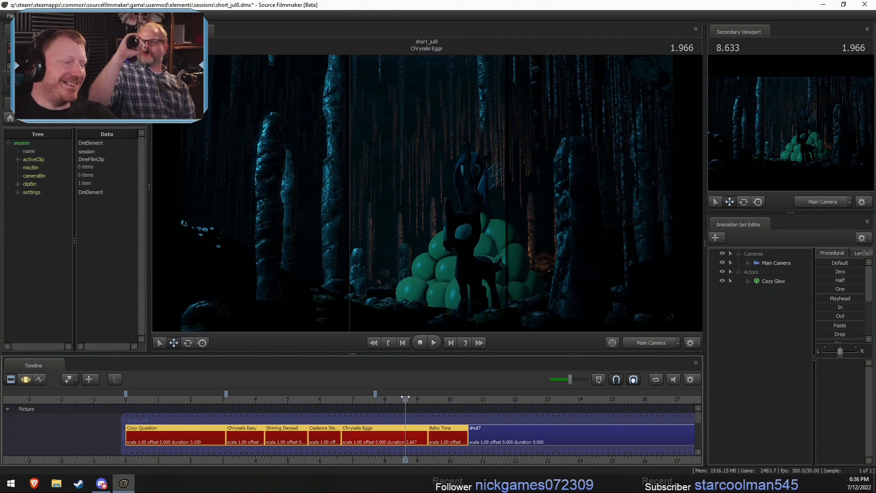
key(space)
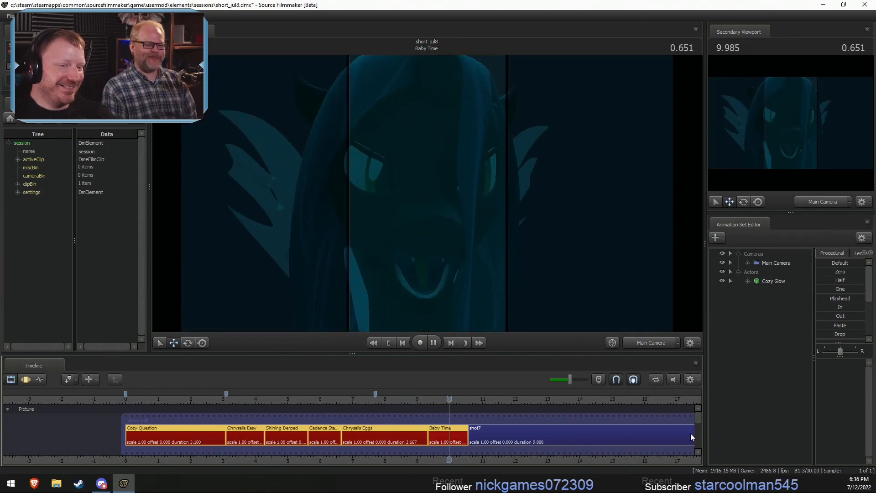
key(space)
mouse_move(698, 420)
mouse_down()
mouse_move(704, 431)
mouse_move(700, 414)
mouse_up()
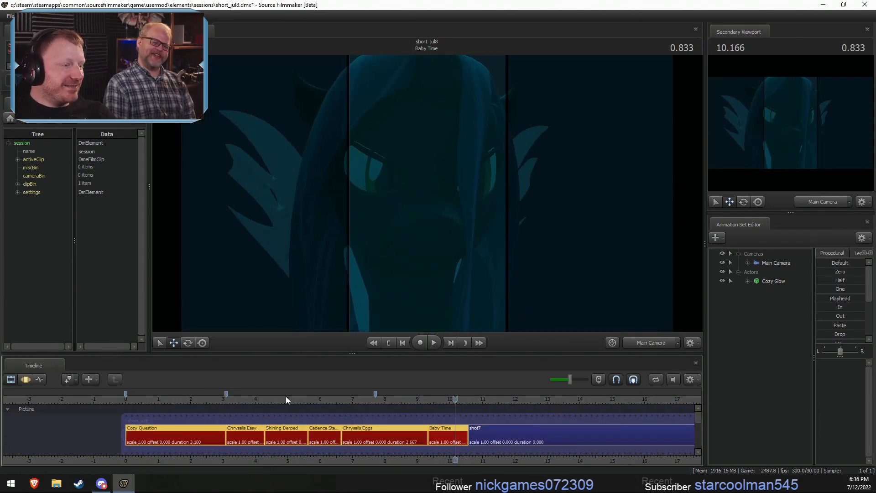
- Play the sequence from the start of Cozy Question into Chrysalis Easy
click(144, 398)
key(space)
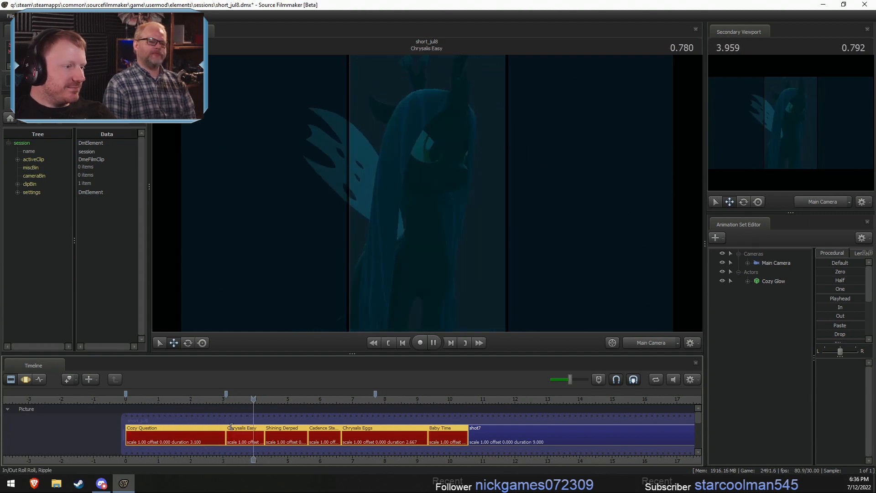
key(space)
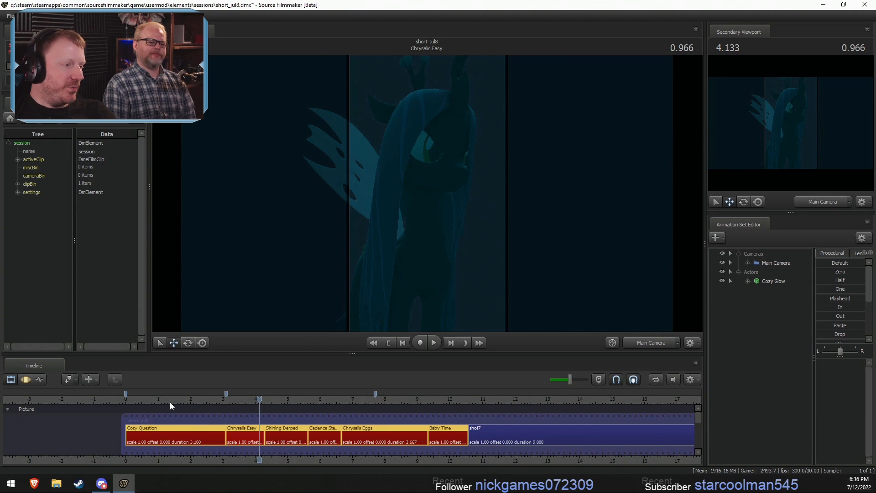
- Place the playhead in the Cozy Question shot, select only that shot and unload its map
click(141, 396)
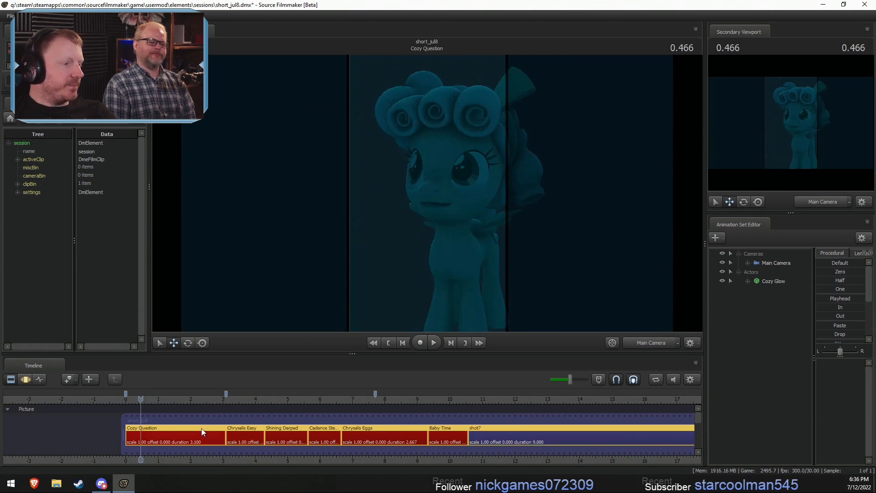
click(201, 428)
right_click(305, 232)
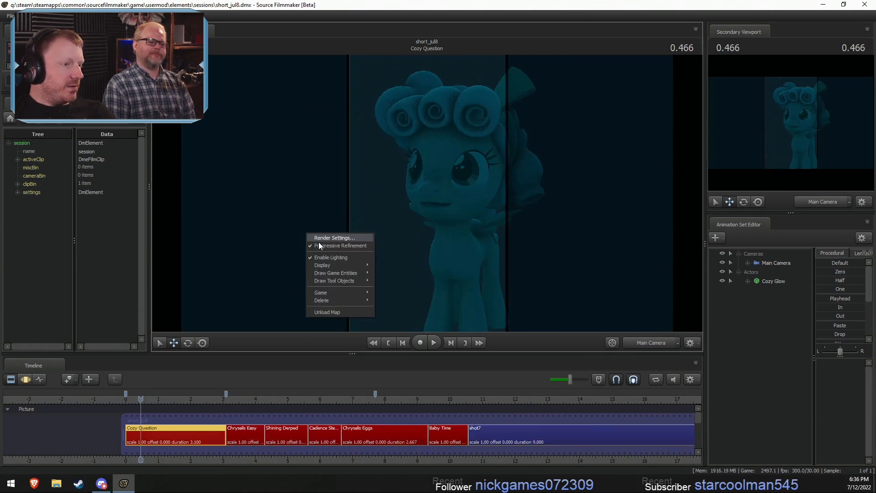
click(330, 312)
- Load the map sfm_donnelley.bsp into Cozy Question, filtering the map files by the dearesther mod
right_click(379, 269)
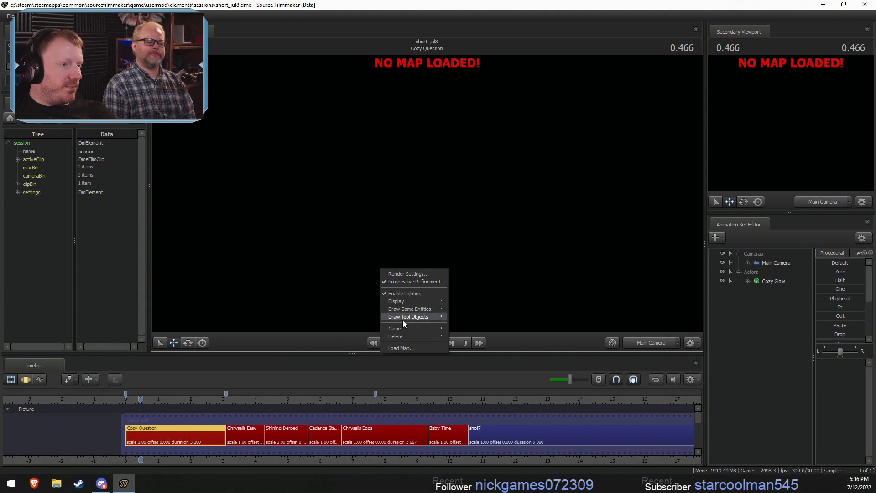
click(403, 348)
click(274, 134)
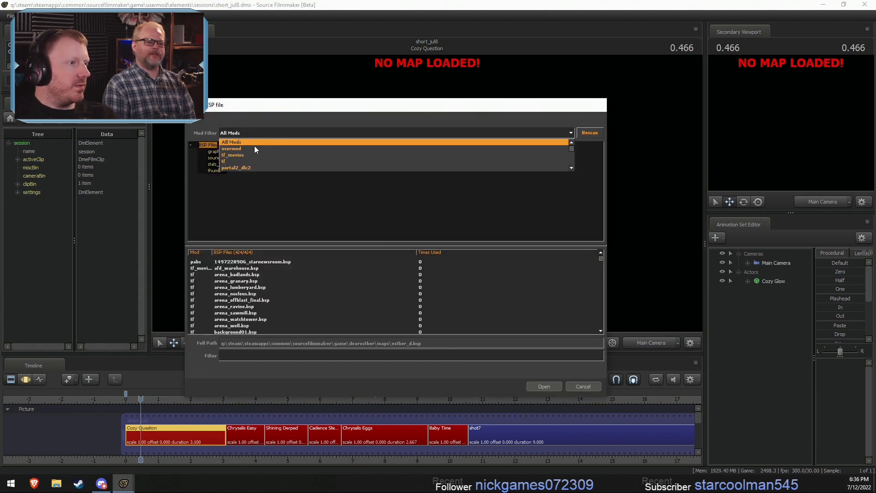
scroll(254, 150, down, 1)
scroll(245, 152, down, 1)
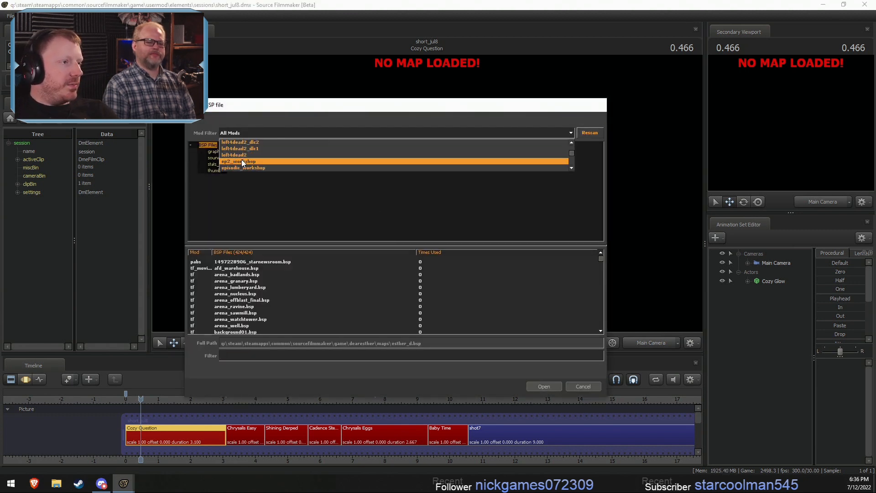
click(240, 155)
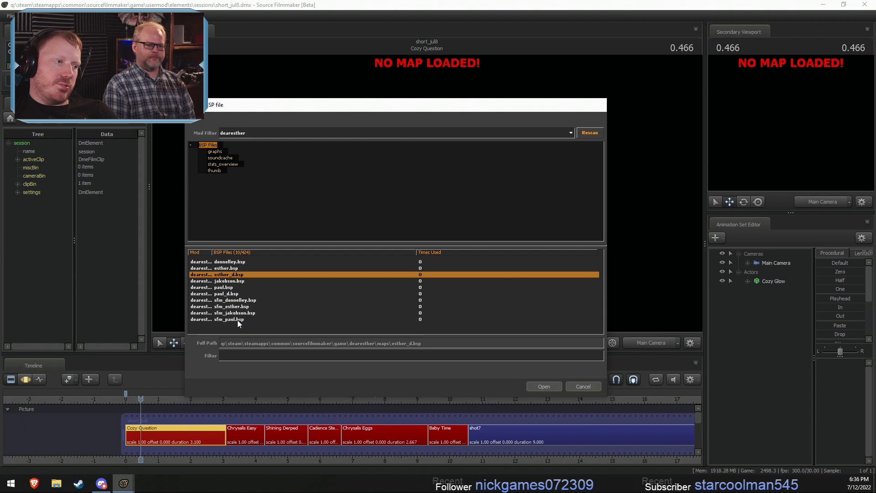
double_click(236, 300)
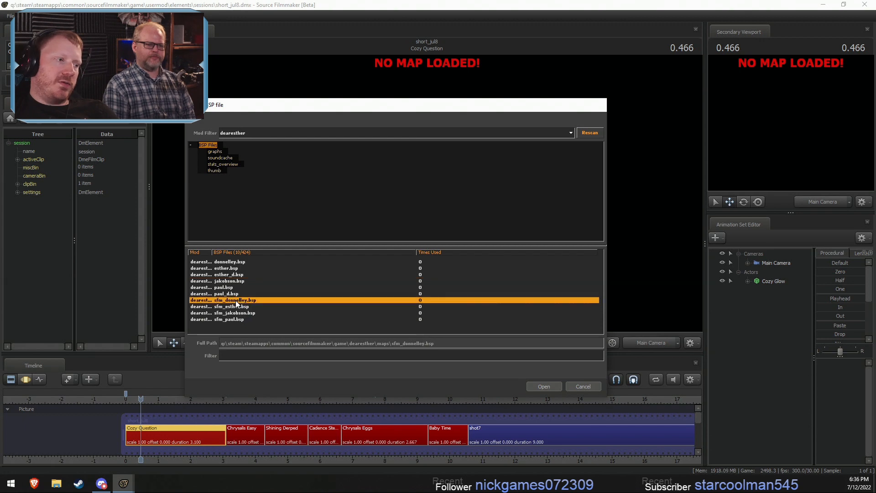
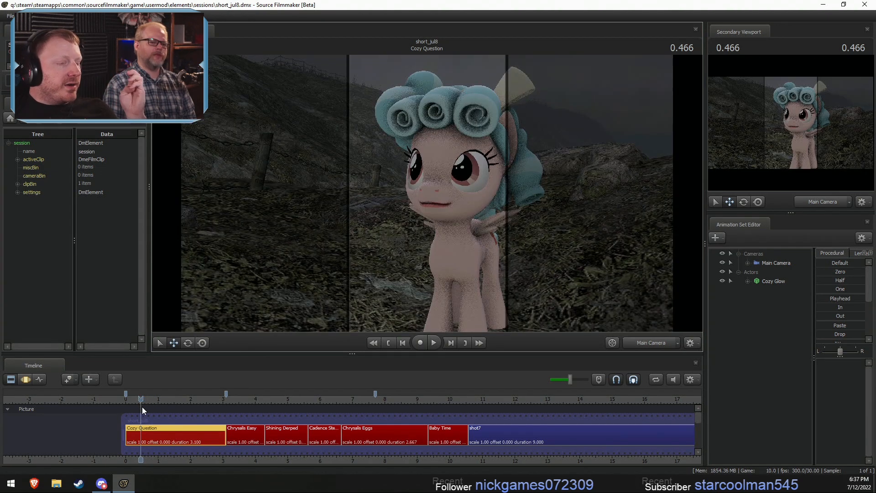
- Set the clip text of the Cozy Question shot to donneley
right_click(162, 439)
mouse_move(191, 322)
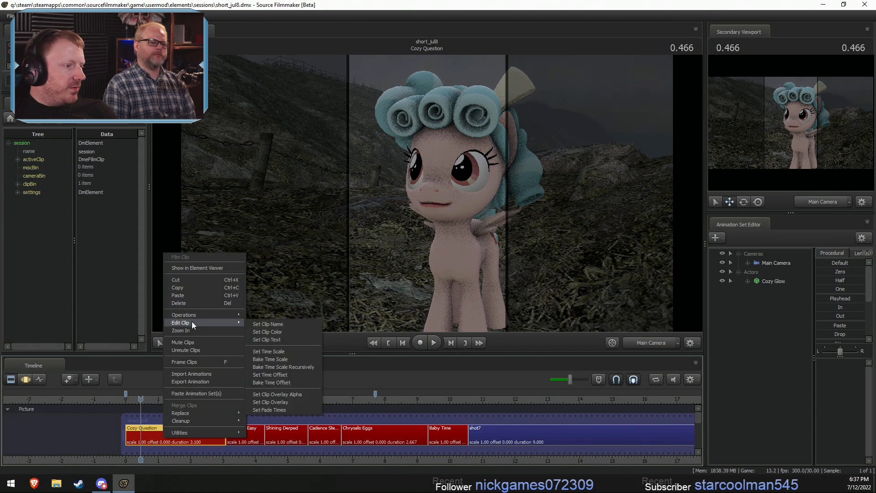
click(267, 337)
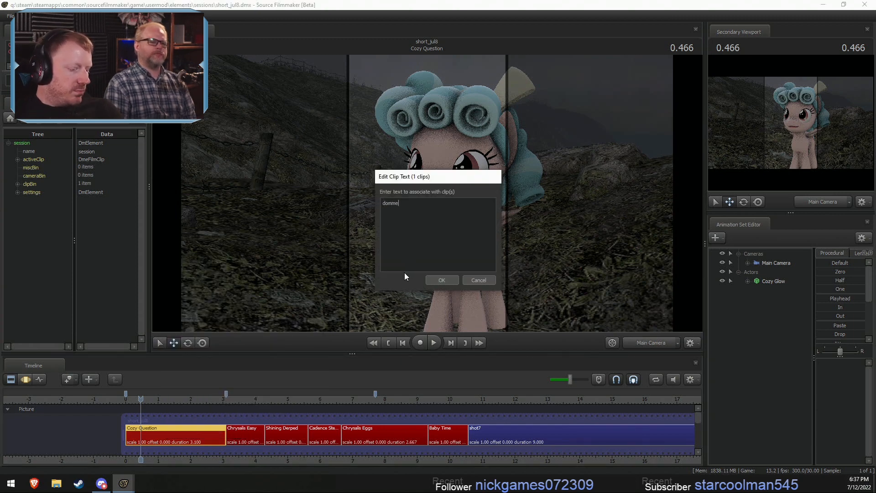
text(dommelley)
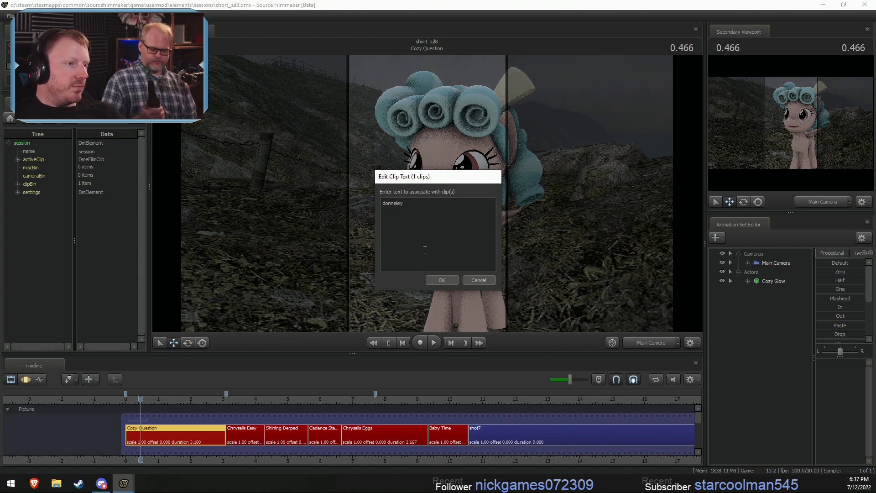
click(447, 282)
- Enlarge the viewport and play the sequence from the start of Cozy Question into Chrysalis Easy
drag(138, 400, 127, 396)
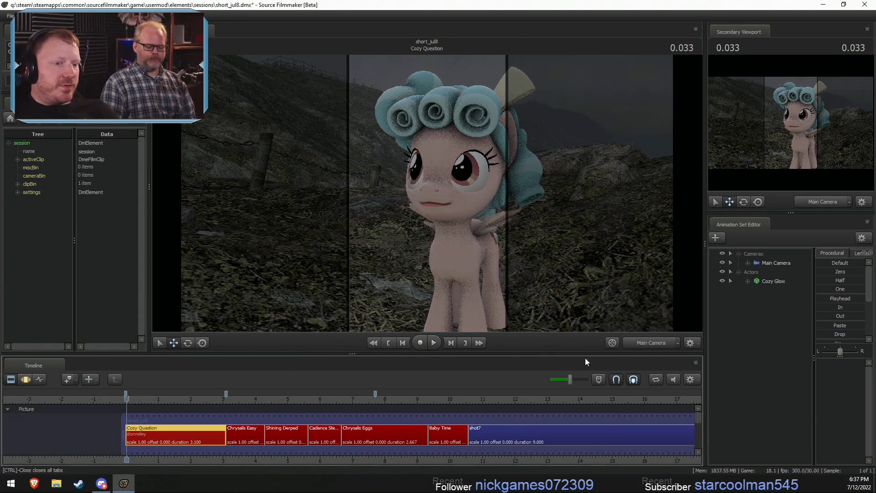
drag(585, 358, 585, 373)
key(space)
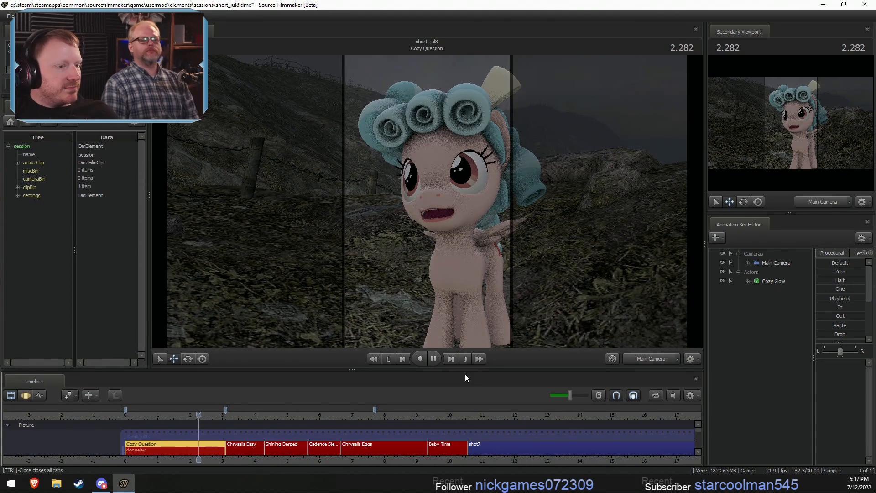
key(space)
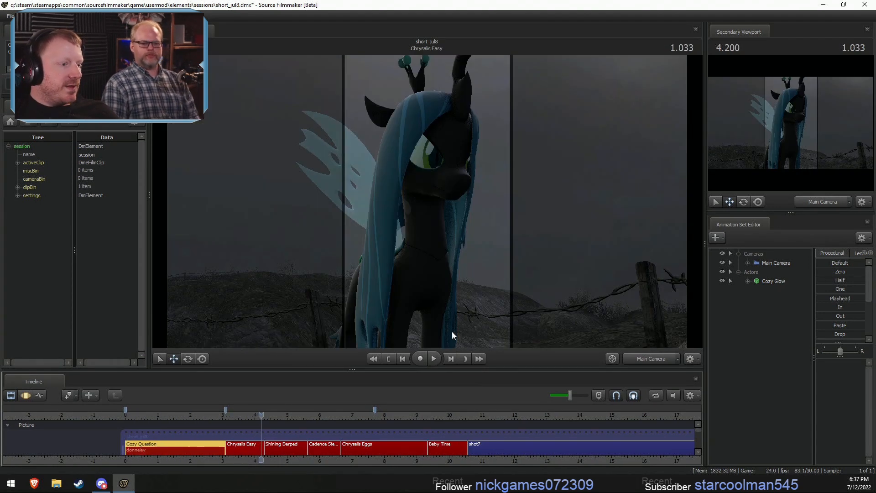
- Unload the map at Chrysalis Easy and load mlp_canterlot_a2_sfm.bsp, filtering the map files of all mods by canter
right_click(478, 259)
click(509, 339)
right_click(509, 248)
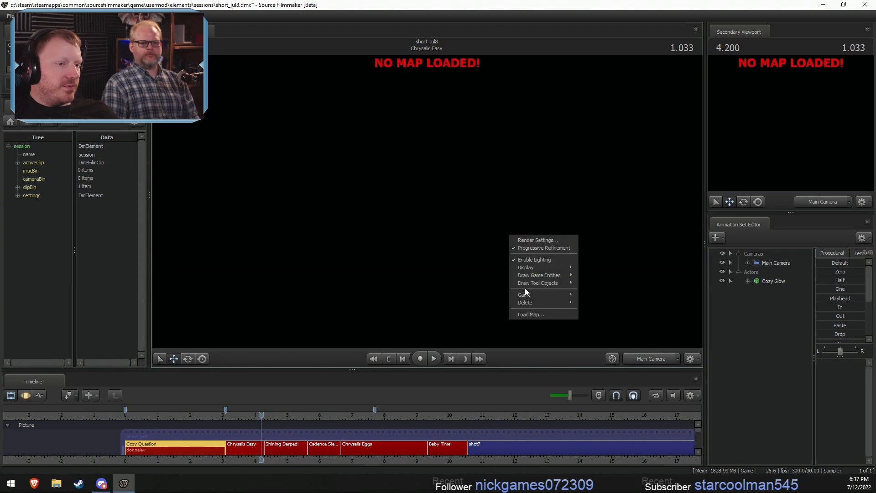
click(535, 313)
text(can)
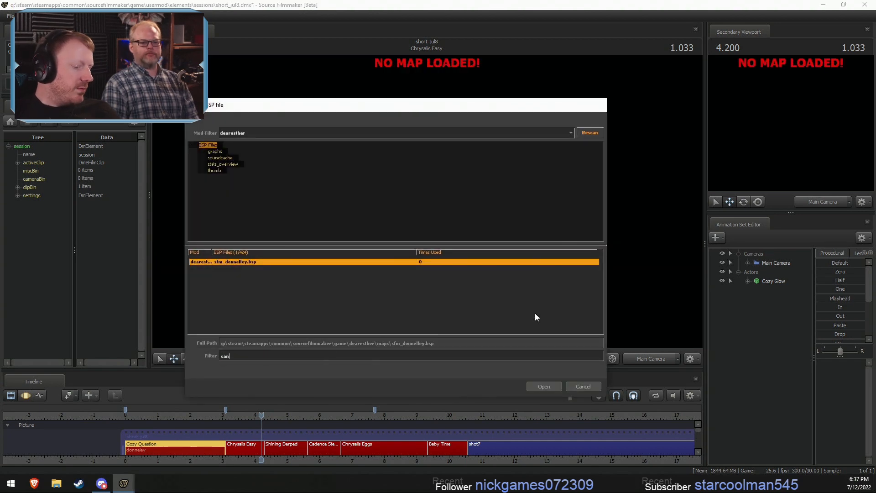
text(ter)
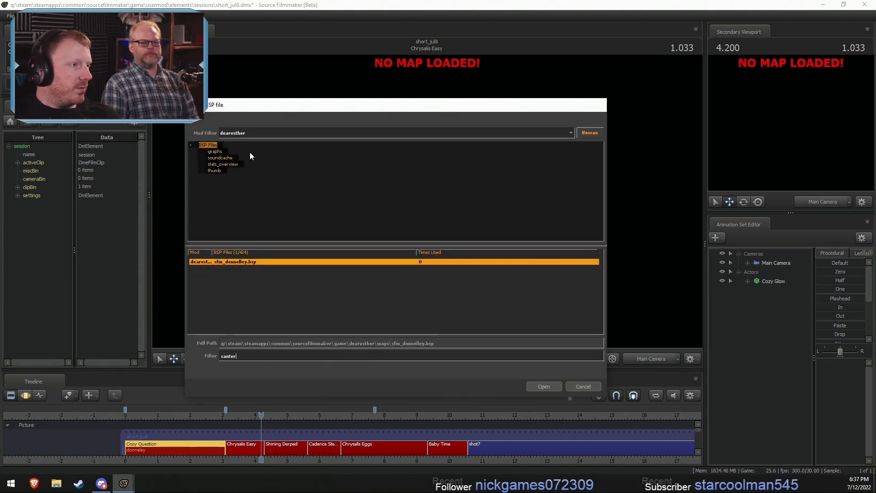
click(247, 135)
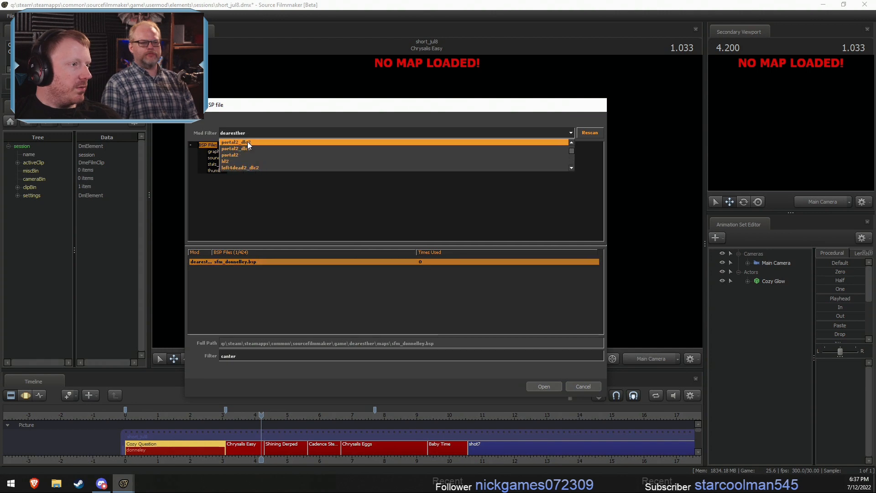
click(247, 142)
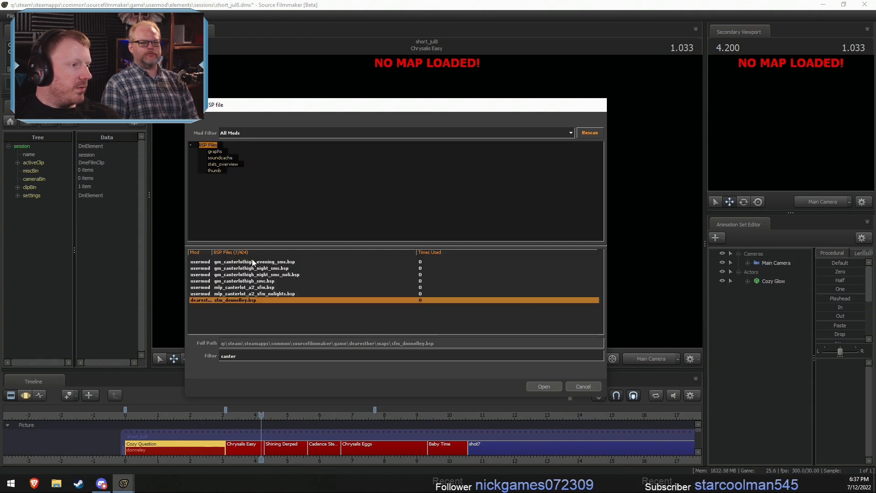
click(261, 288)
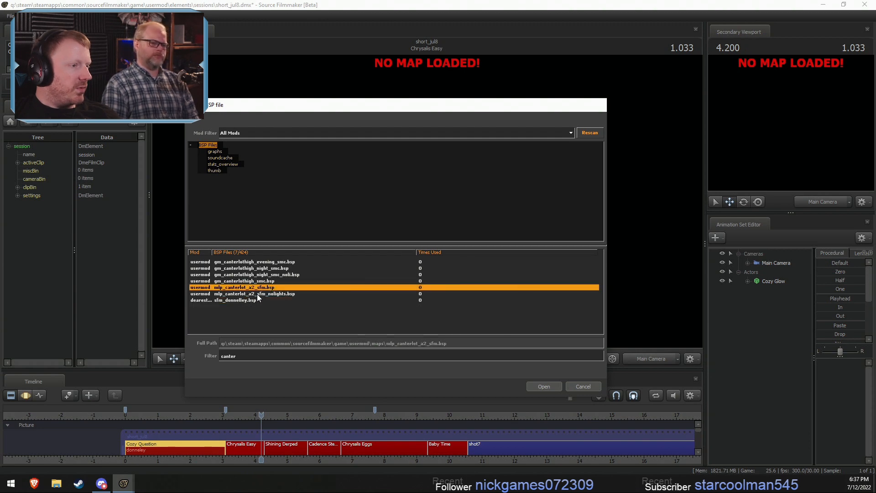
click(545, 386)
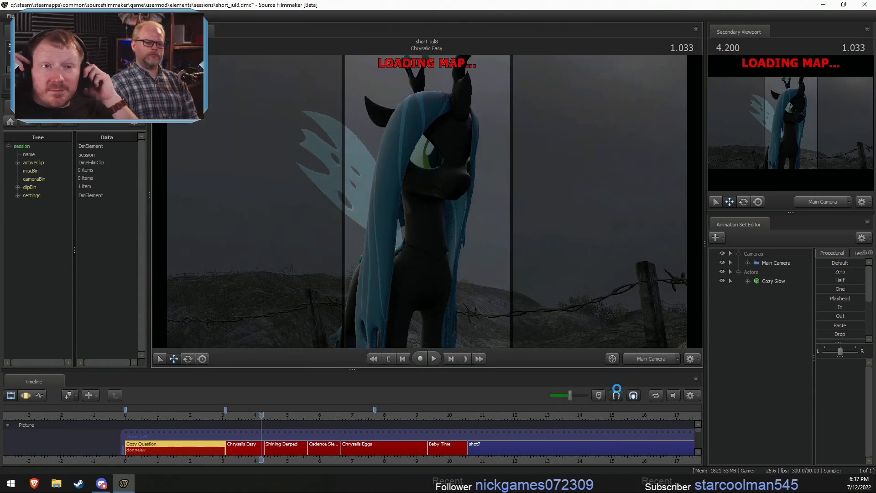
- Check the newly loaded map in the shots from Cozy Question to Baby Time, trying the work camera and playing the sequence
click(226, 415)
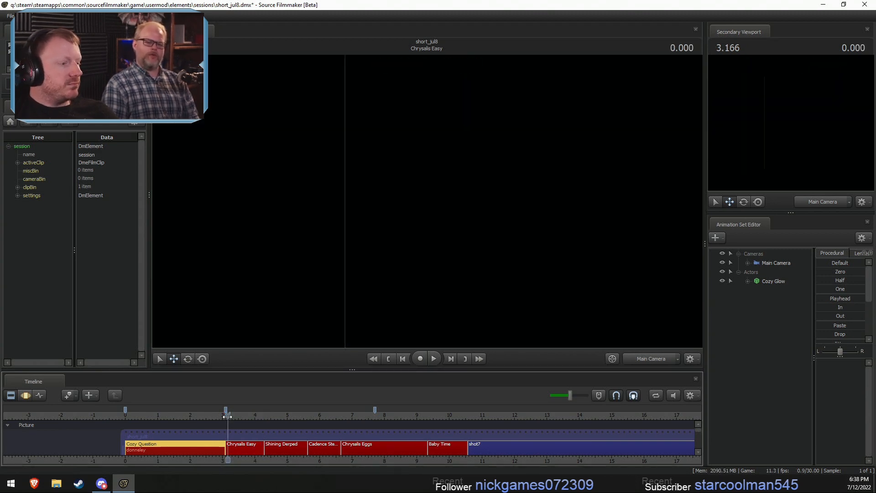
click(225, 415)
click(653, 360)
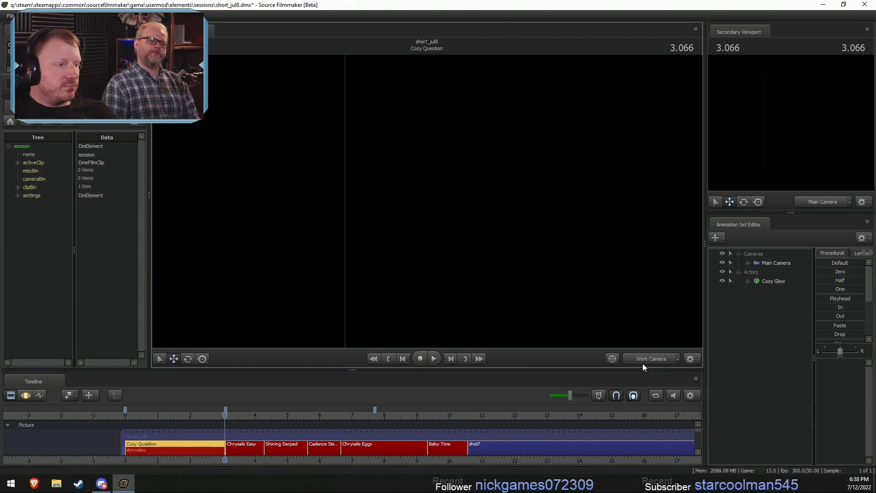
drag(227, 415, 267, 417)
click(655, 360)
key(space)
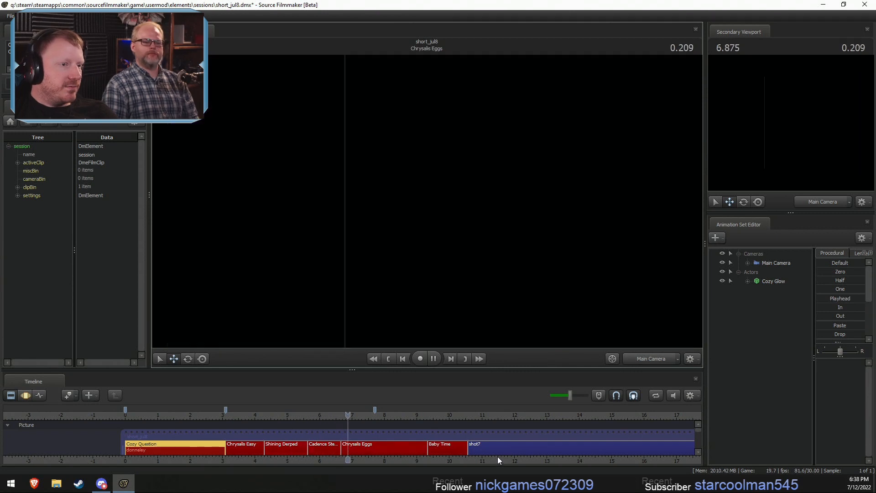
click(273, 415)
key(space)
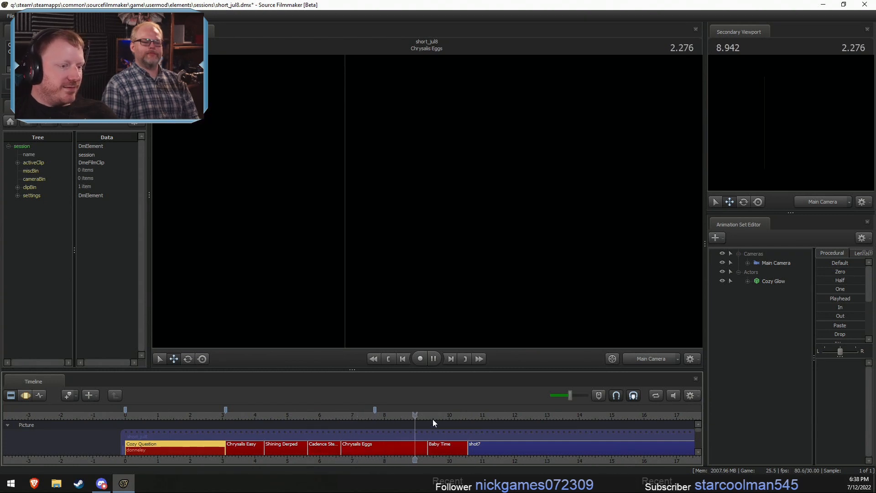
key(space)
- Select shot7 and shorten it from its end so that it finishes at about 15 seconds
click(446, 447)
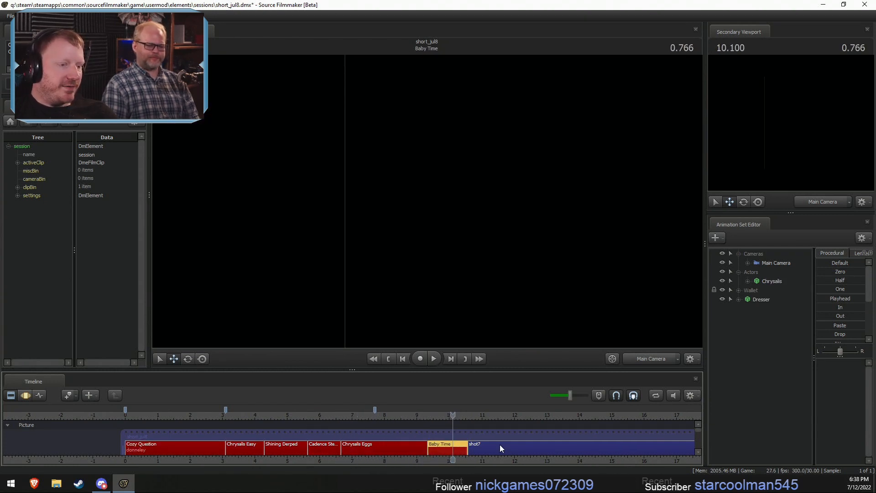
scroll(500, 444, down, 3)
click(452, 445)
scroll(453, 444, up, 3)
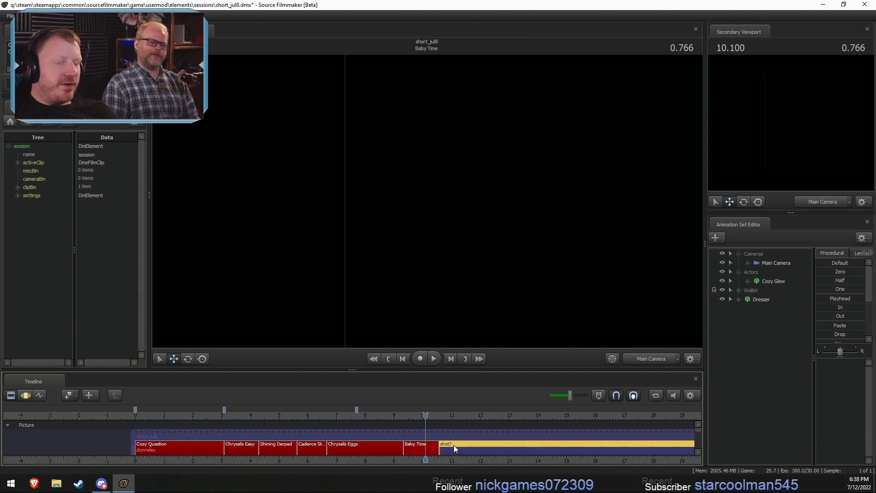
scroll(453, 445, down, 2)
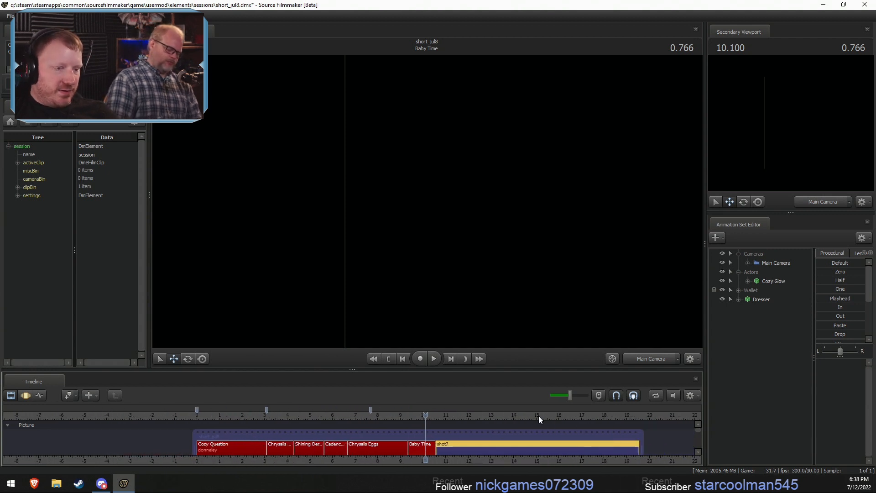
drag(539, 415, 537, 415)
drag(637, 449, 538, 447)
drag(640, 448, 543, 448)
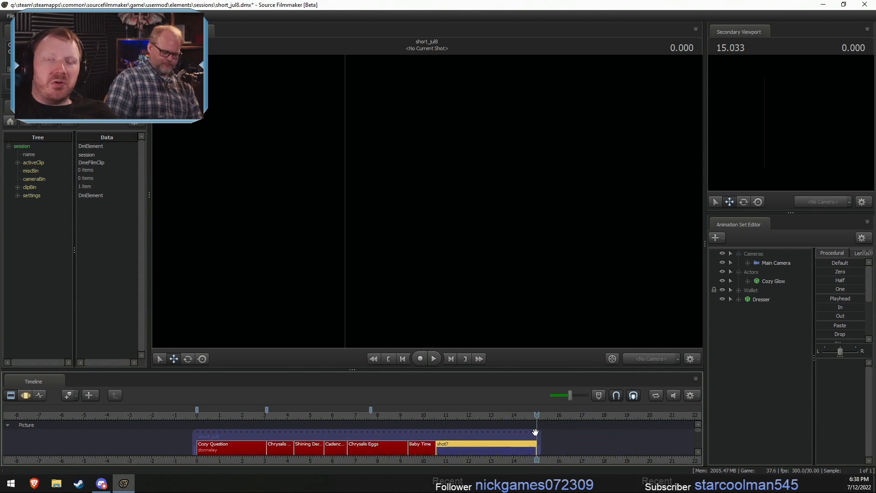
- Place the playhead in Cozy Question, unload its map and load sfm_donnelley.bsp, filtering the map files by donne
scroll(371, 436, up, 4)
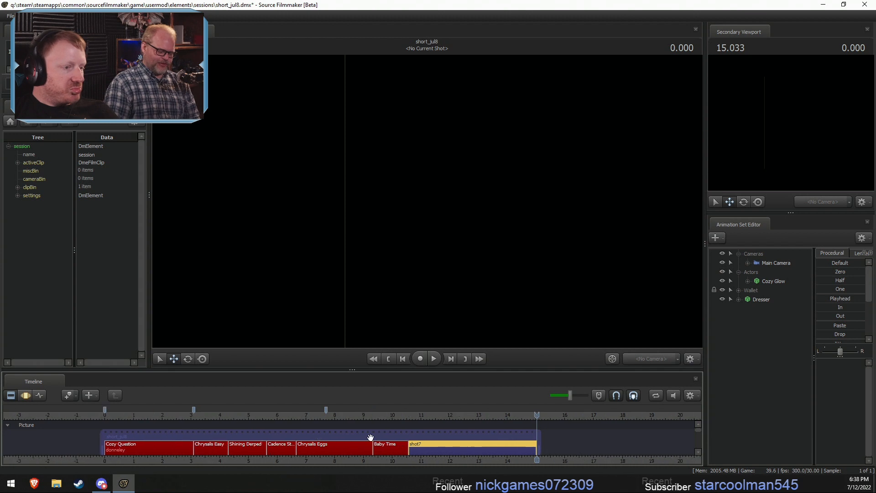
scroll(338, 448, down, 4)
drag(210, 414, 208, 414)
right_click(378, 235)
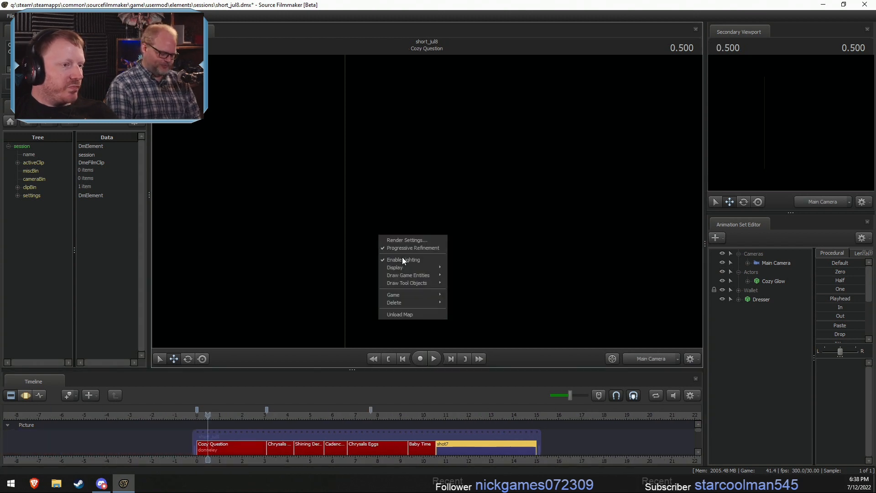
click(404, 312)
right_click(433, 241)
click(452, 320)
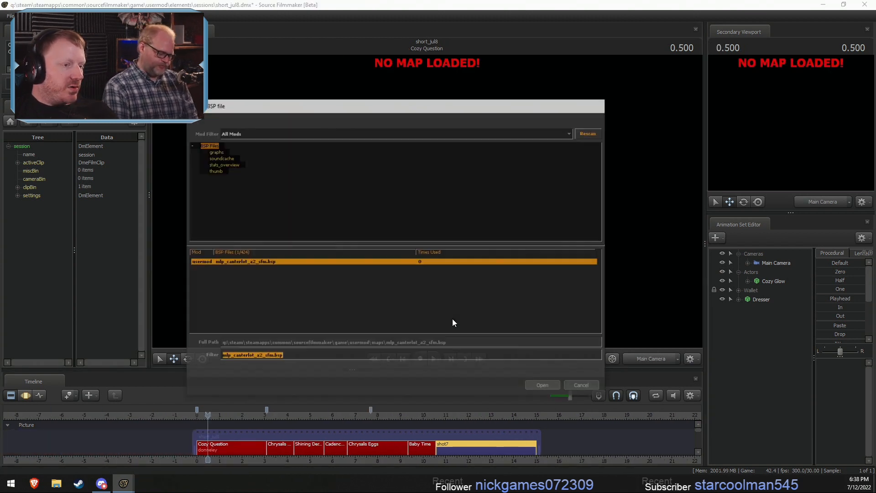
text(d)
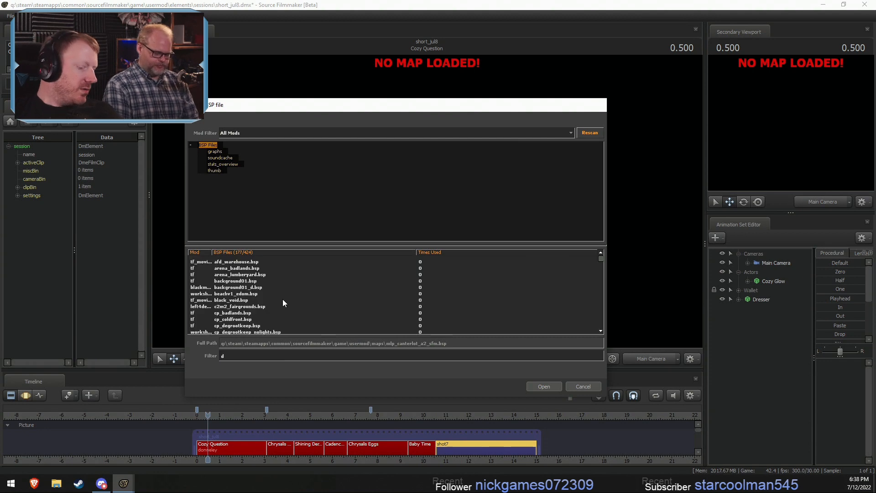
text(onne)
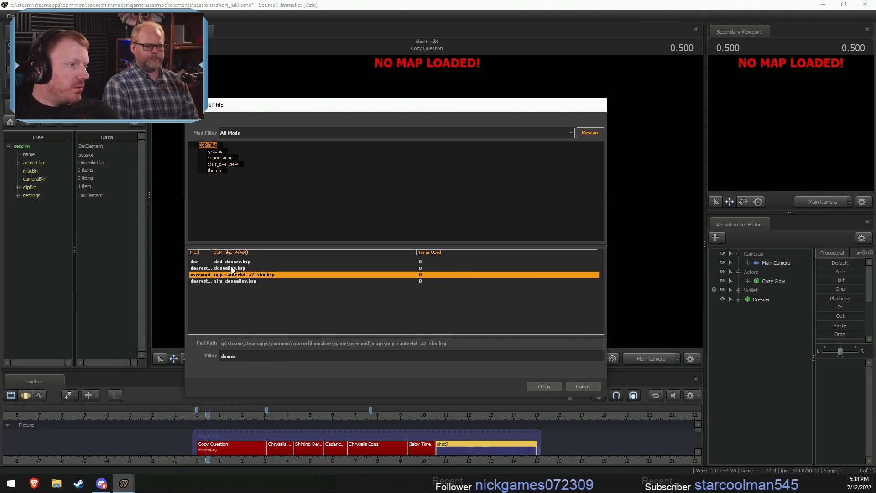
click(233, 281)
click(544, 387)
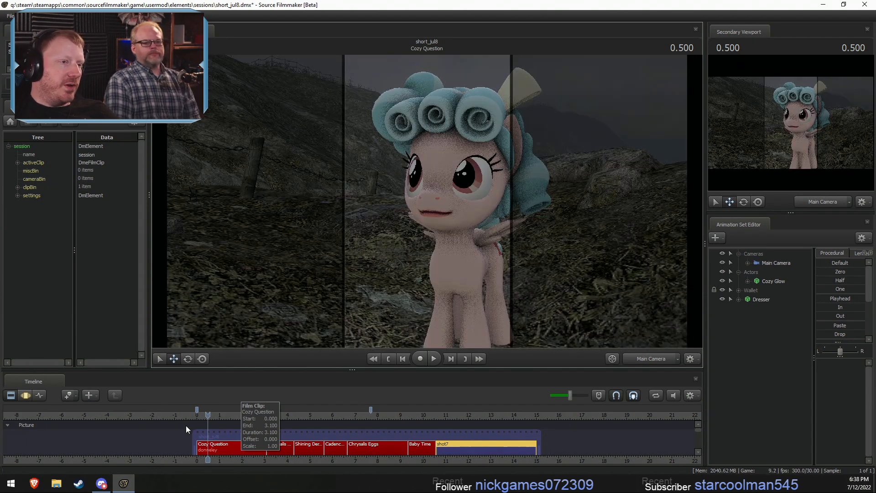
- Turn off lighting in the viewport for the Cozy Question shot
right_click(391, 244)
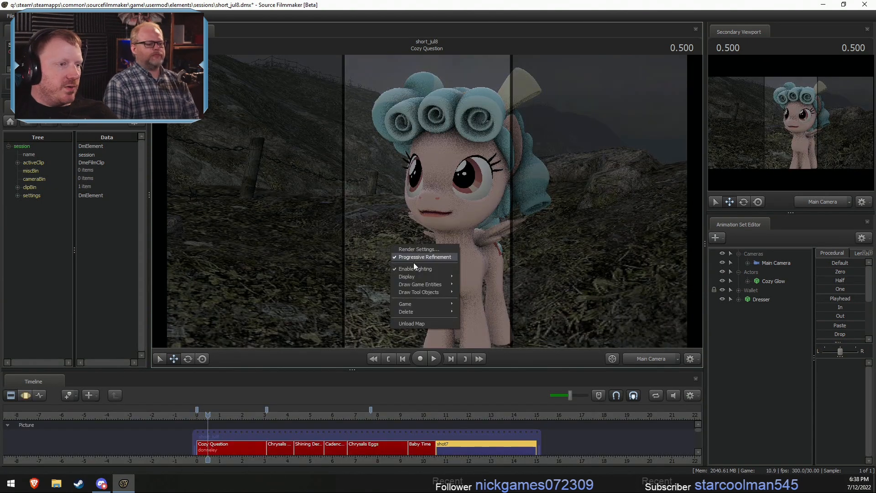
click(416, 269)
right_click(419, 255)
click(443, 281)
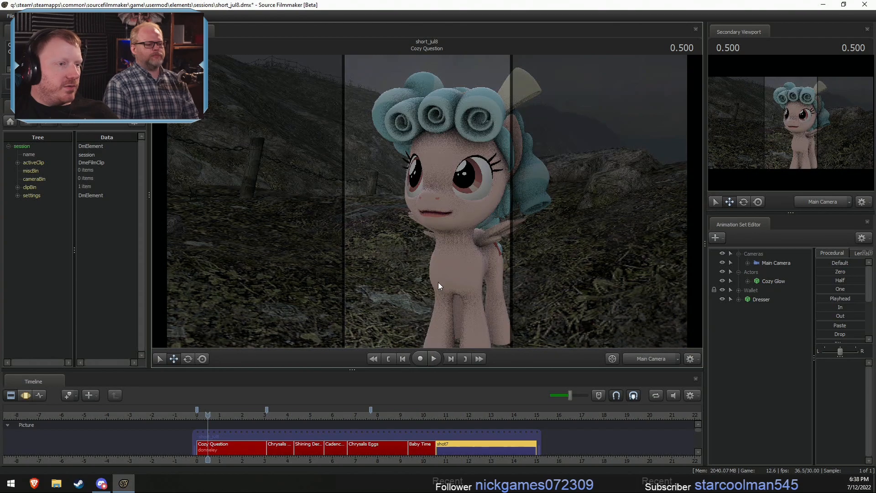
right_click(485, 255)
click(508, 280)
- Frame Cozy Glow's hooves at ground level with the work camera and select Cozy Glow for motion editing in Cozy Question
drag(595, 266, 427, 201)
key(s)
key(d)
key(w)
key(z)
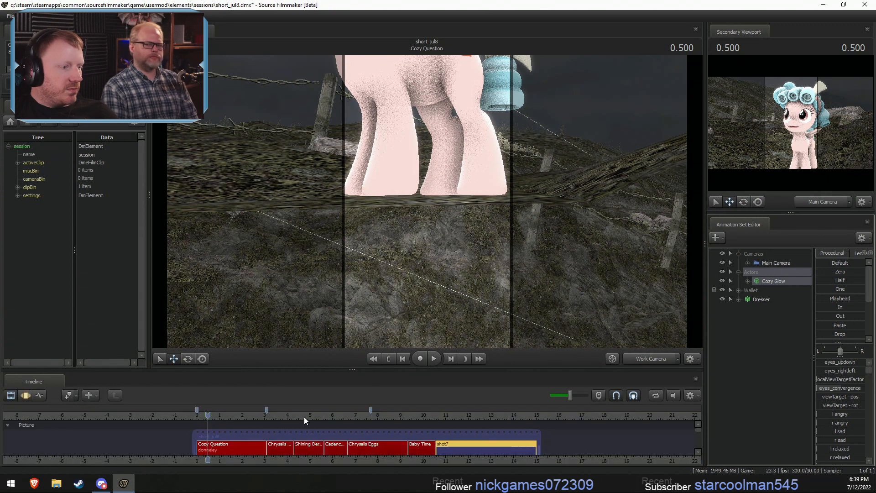
click(241, 444)
click(775, 281)
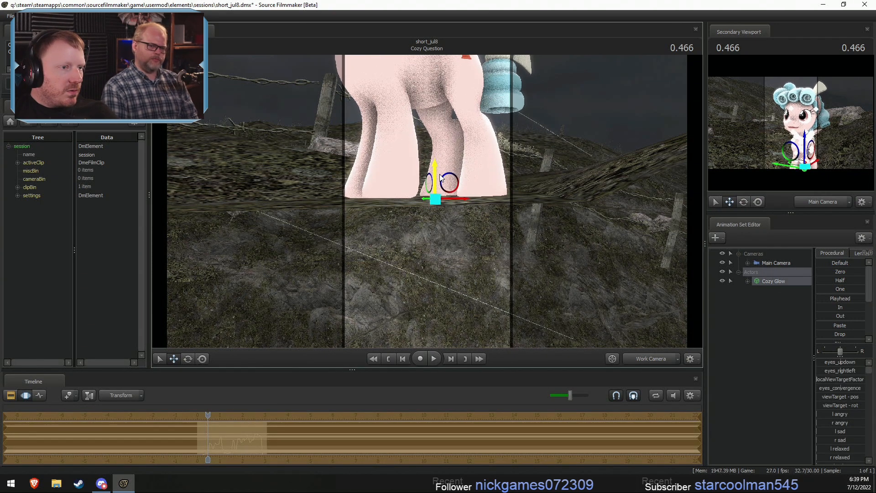
- Try to lower and rotate Cozy Glow slightly to bring the hooves onto the ground
key(e)
drag(431, 168, 433, 176)
key(ctrl+z)
key(ctrl+z)
- Tilt Cozy Glow slightly about the root to seat the hooves on the sloping ground
right_click(456, 188)
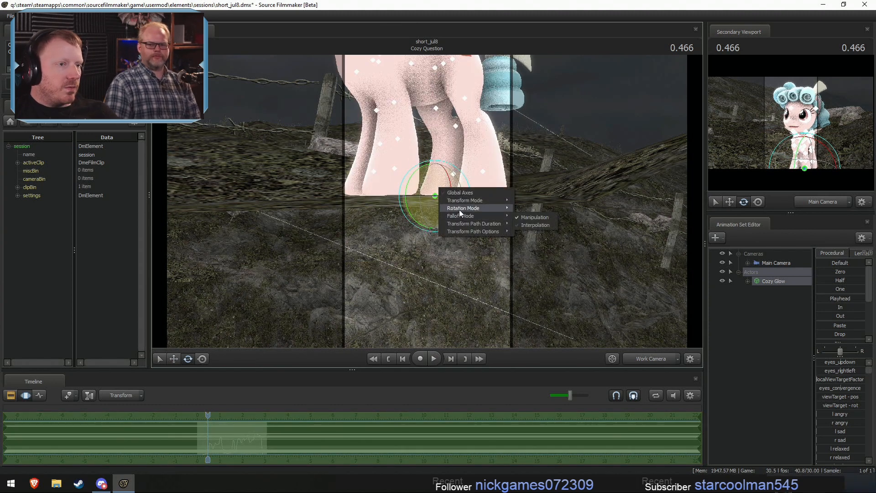
click(463, 213)
drag(422, 170, 434, 166)
key(w)
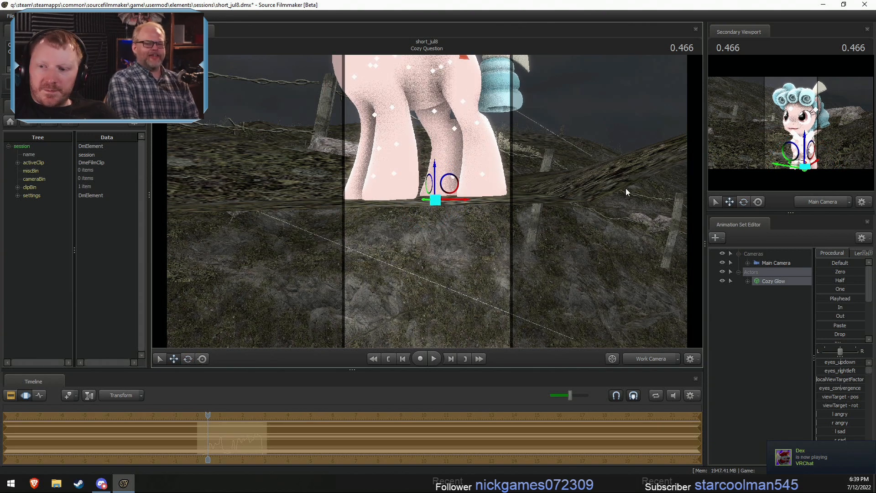
- Return to the main camera view of Cozy Glow and match the work camera to it
click(652, 359)
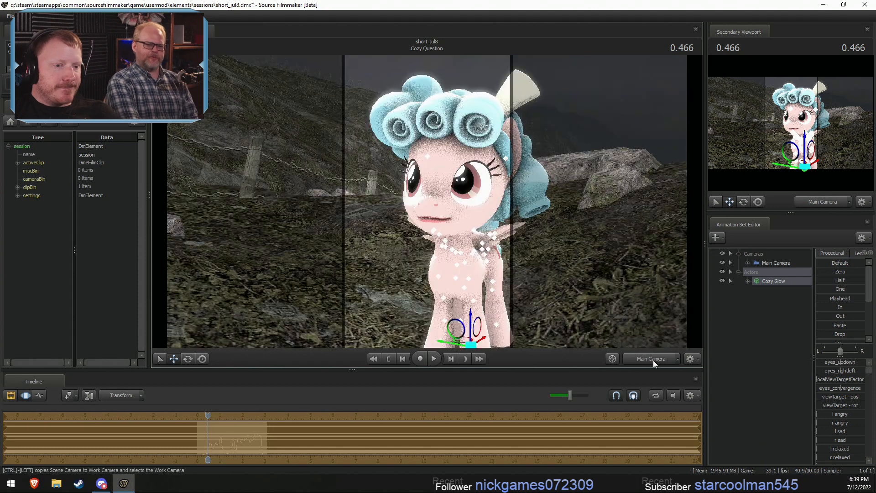
key(F2)
key(F3)
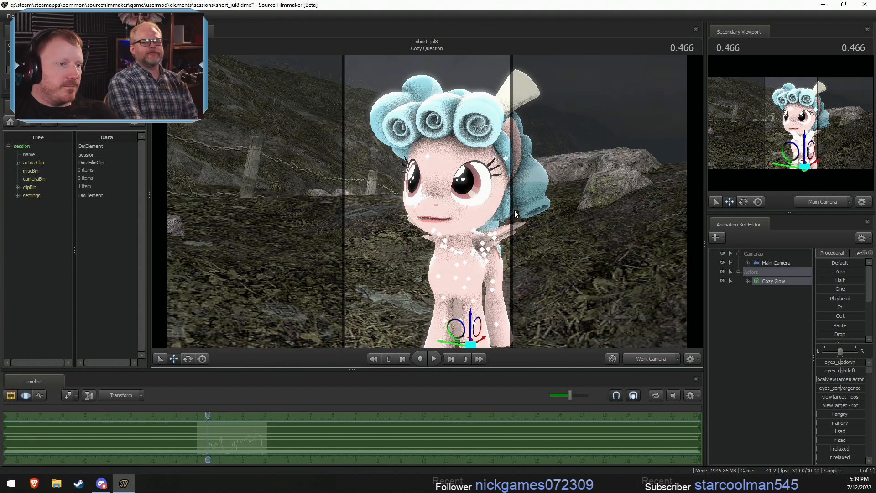
- Frame Cozy Glow from the front with the work camera in the Cozy Question shot
key(F2)
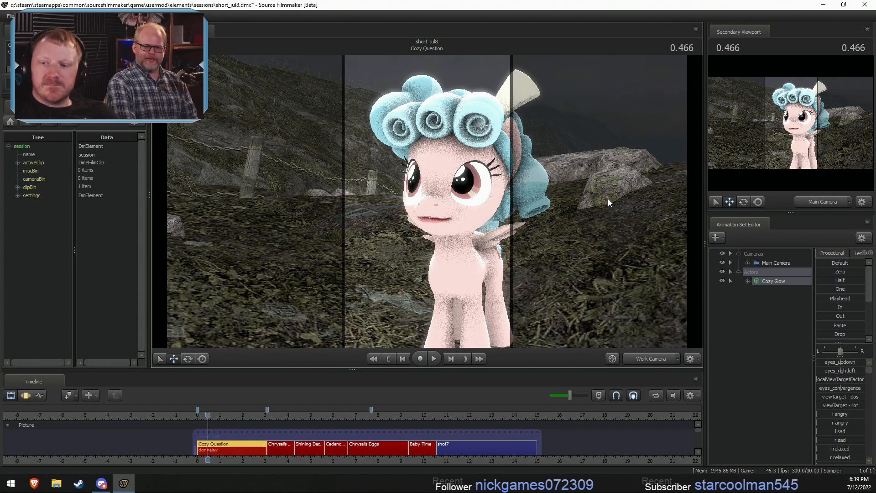
drag(583, 289, 647, 285)
key(w)
key(a)
drag(420, 201, 427, 201)
key(s)
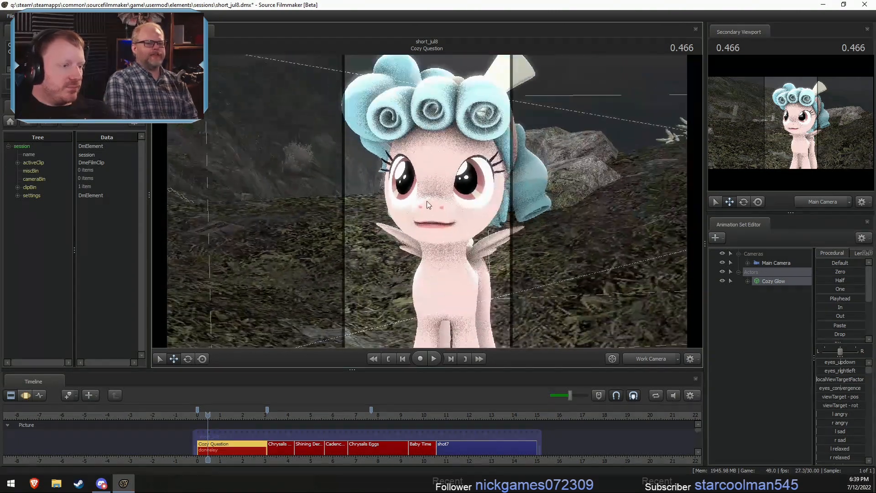
- Play through Cozy Question, return the playhead to 0.133 s and frame Cozy Glow's face more closely
mouse_move(207, 415)
mouse_down()
mouse_move(254, 416)
mouse_move(218, 424)
mouse_up()
key(space)
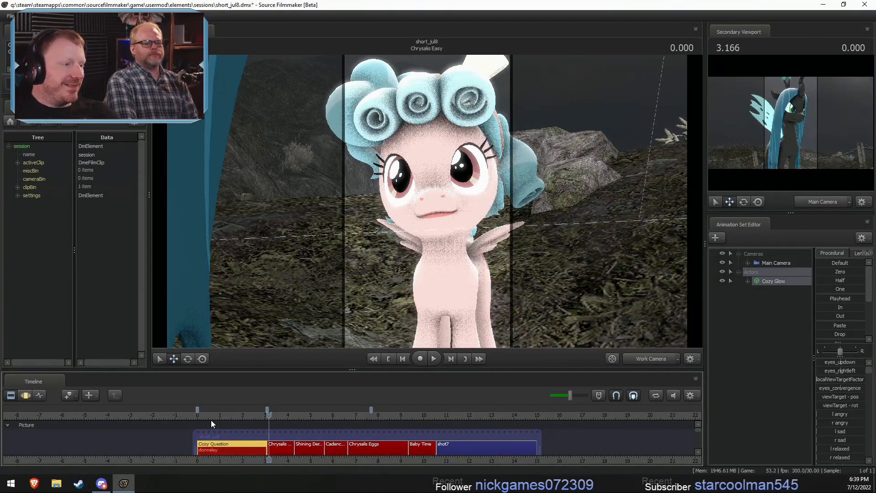
click(200, 415)
key(s)
drag(401, 228, 426, 201)
key(w)
key(w)
key(s)
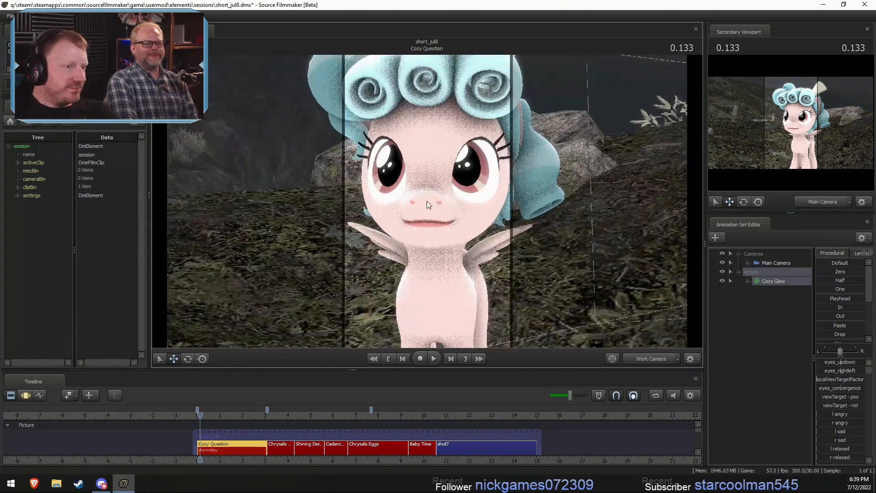
- Disable the Effects track in the Overlay section and return to the Cozy Question shot in the Picture track
drag(698, 432, 696, 452)
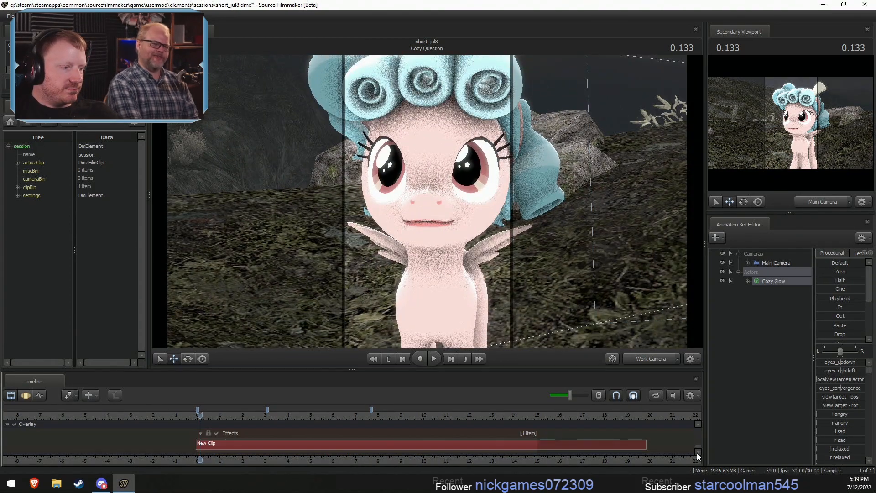
click(215, 433)
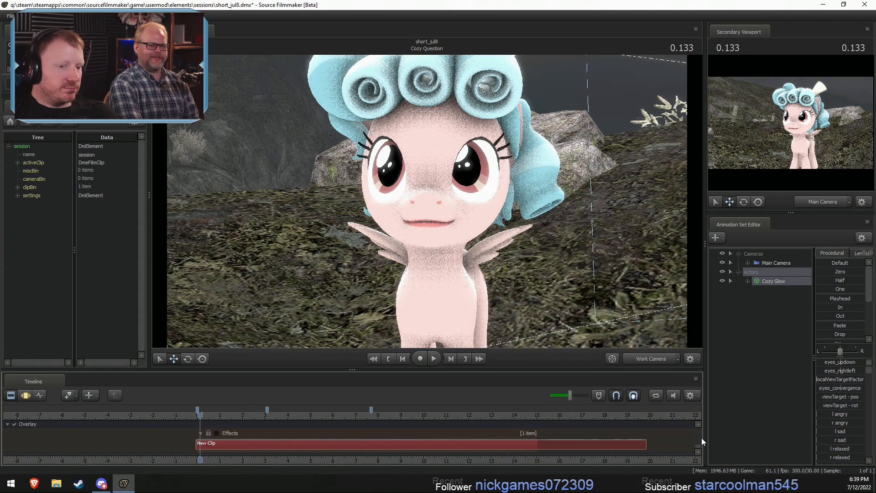
drag(699, 447, 696, 396)
scroll(281, 432, up, 7)
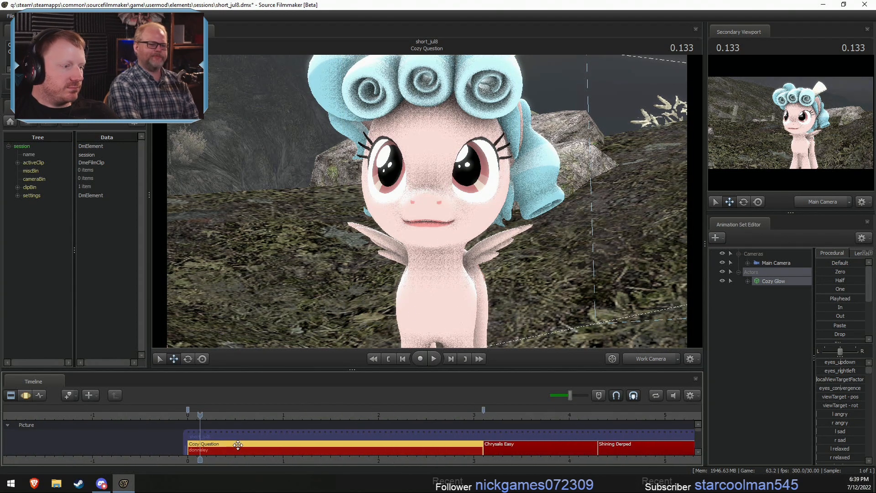
- Expand Cozy Glow's Face controls and select the Lower Face group for motion editing
key(F3)
click(748, 281)
click(756, 290)
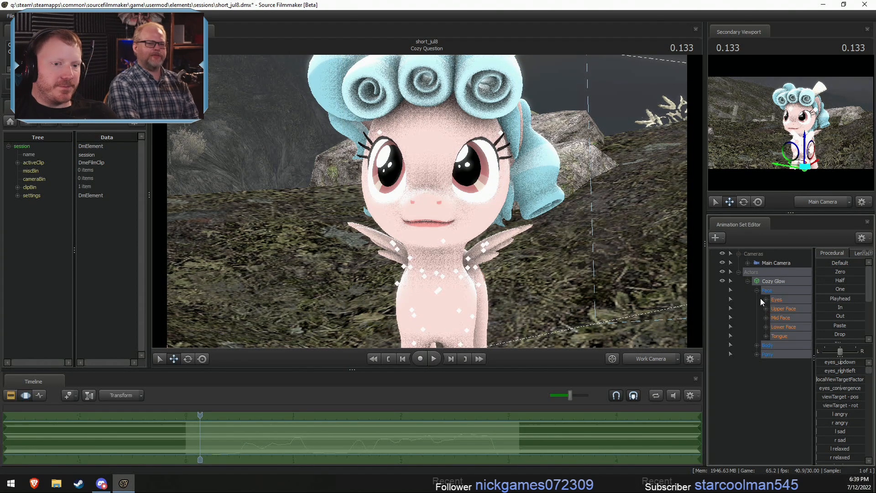
click(782, 326)
key(F3)
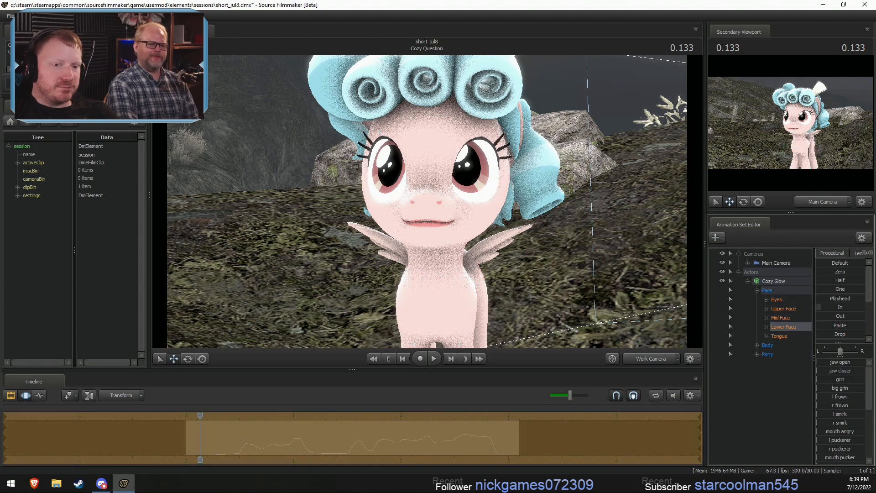
- Make the timeline area taller and the session element tree area wider
mouse_move(243, 371)
mouse_down()
mouse_move(240, 353)
mouse_move(235, 386)
mouse_move(243, 387)
mouse_up()
key(F3)
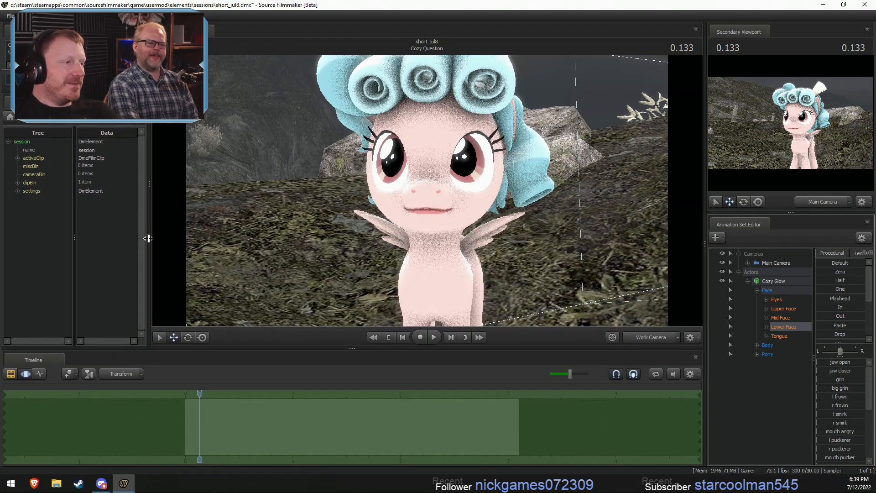
drag(148, 238, 224, 242)
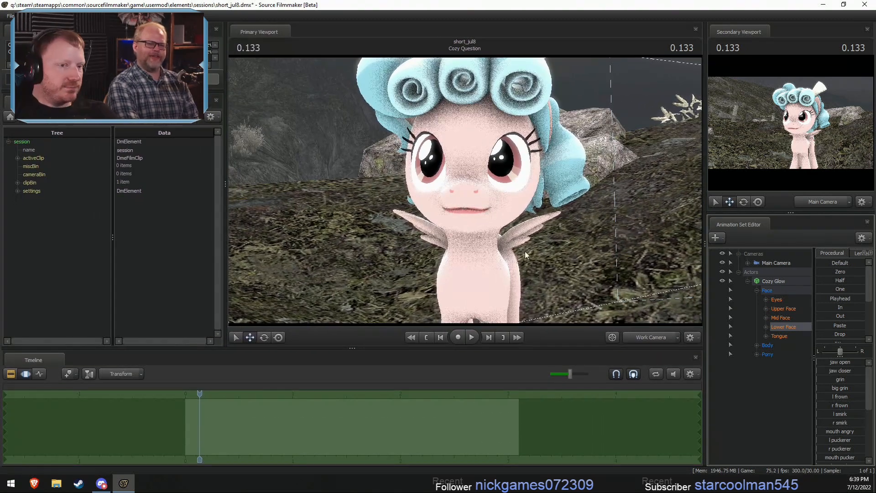
- Make a short motion time selection from about 0.27 to 0.53 s, centred on 0.400 s
key(F2)
scroll(213, 410, up, 5)
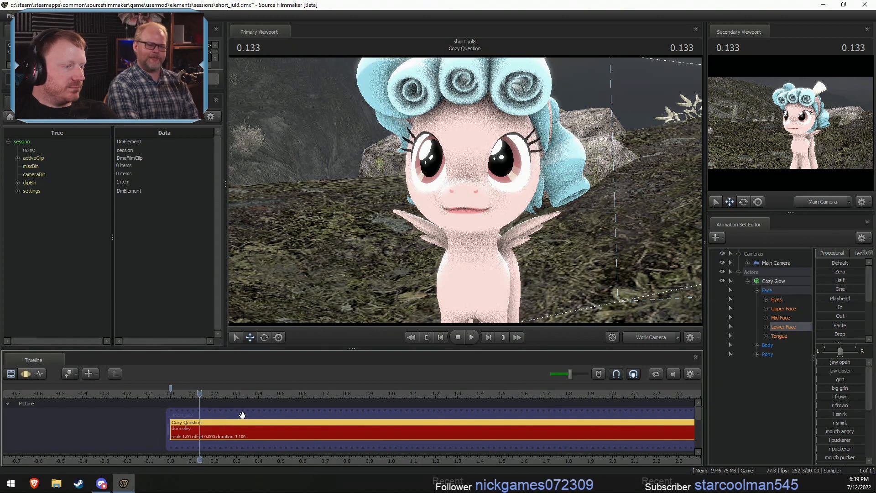
key(F3)
drag(184, 423, 298, 445)
shift+click(298, 445)
shift+scroll(297, 445, down, 4)
scroll(292, 442, down, 1)
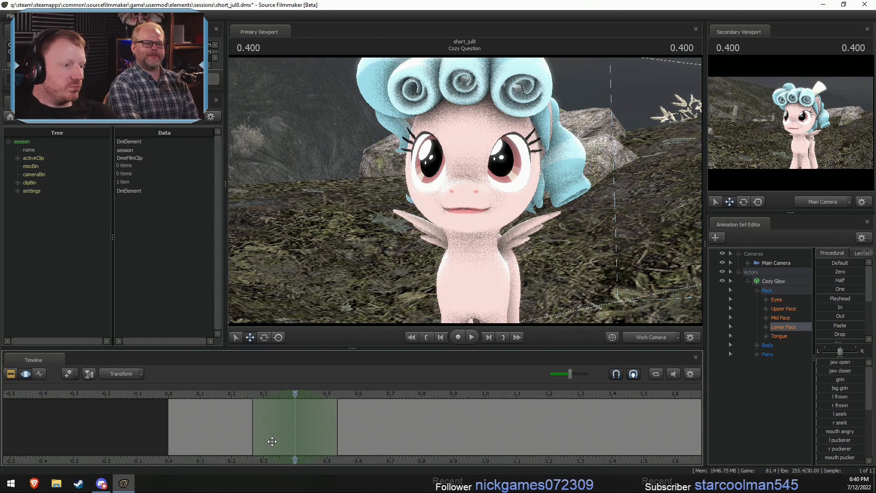
scroll(358, 464, down, 2)
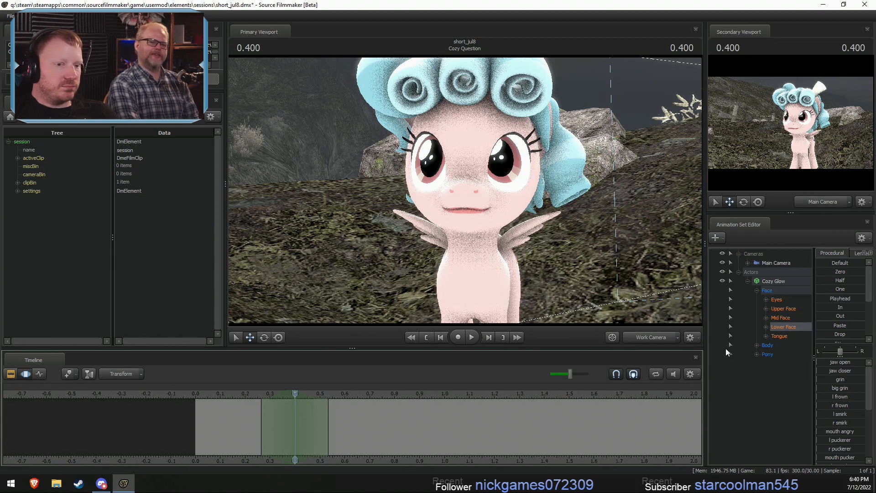
- Try rotating Cozy Glow's right front leg outward at the shoulder
drag(460, 182, 461, 195)
key(s)
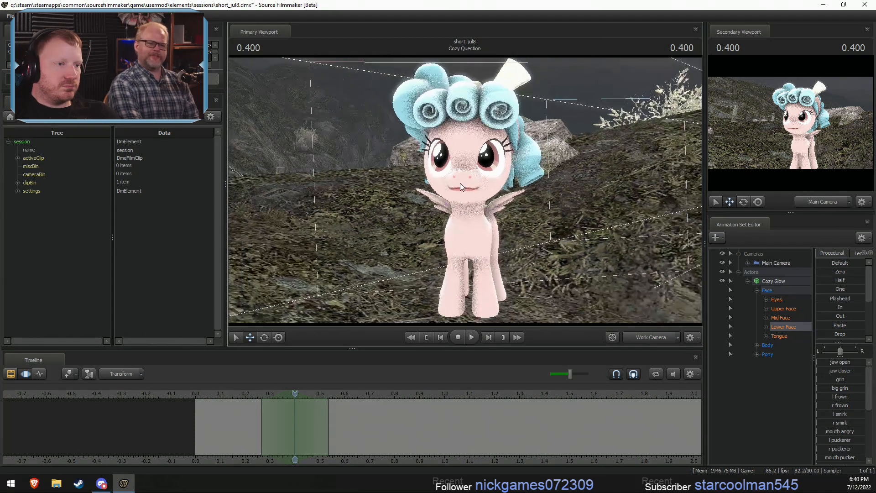
key(ctrl)
click(455, 240)
drag(454, 239, 486, 210)
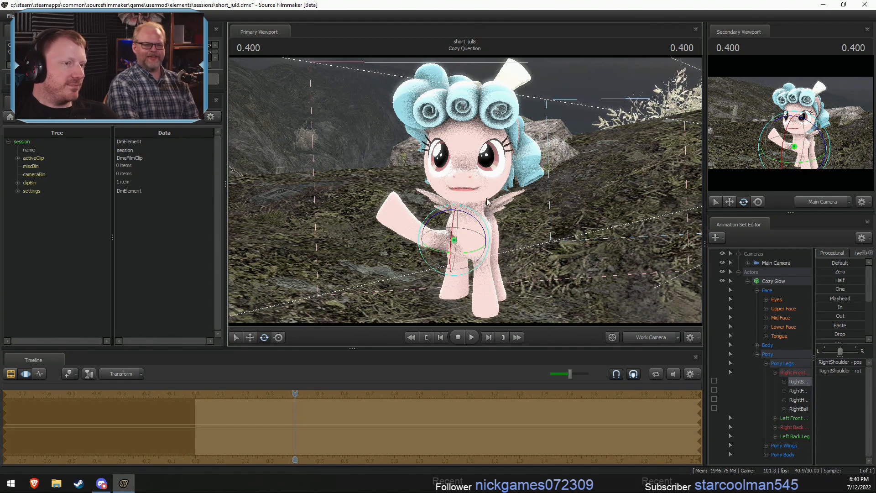
key(ctrl+z)
- Try rotating Cozy Glow's Head control into several exaggerated tilted and turned poses
ctrl+click(467, 194)
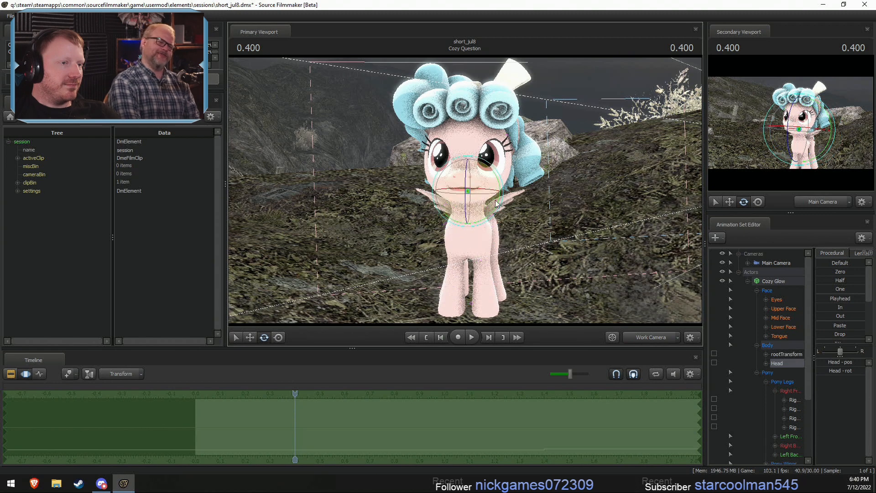
drag(504, 194, 471, 192)
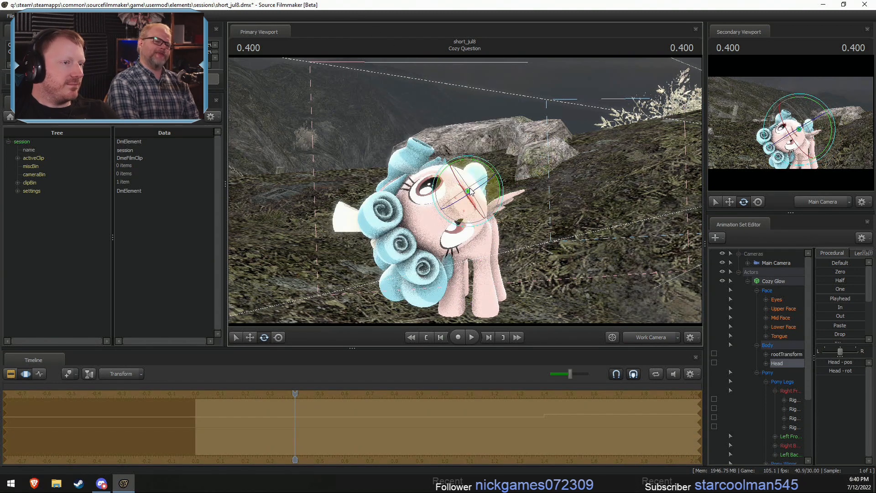
drag(456, 223, 431, 155)
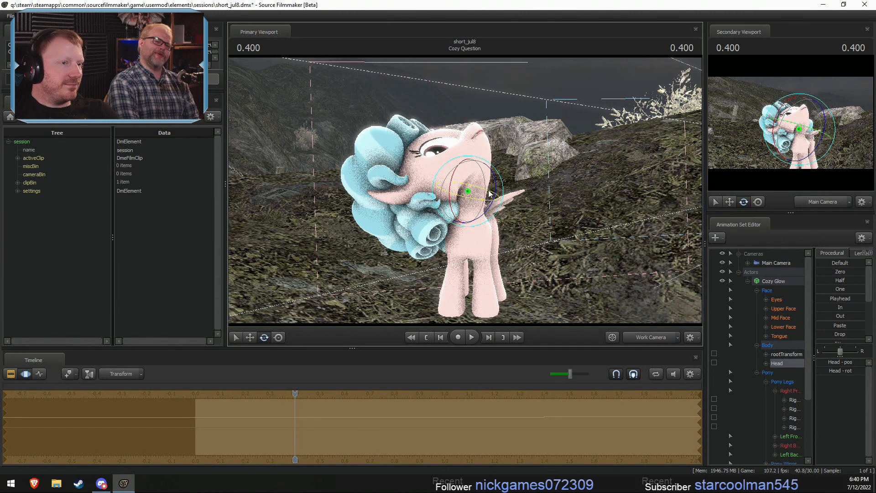
drag(496, 208, 382, 180)
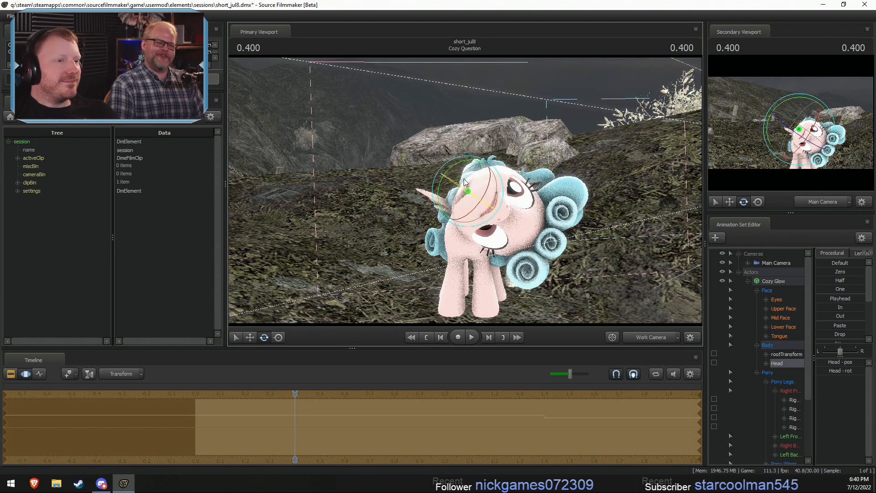
drag(481, 220, 498, 211)
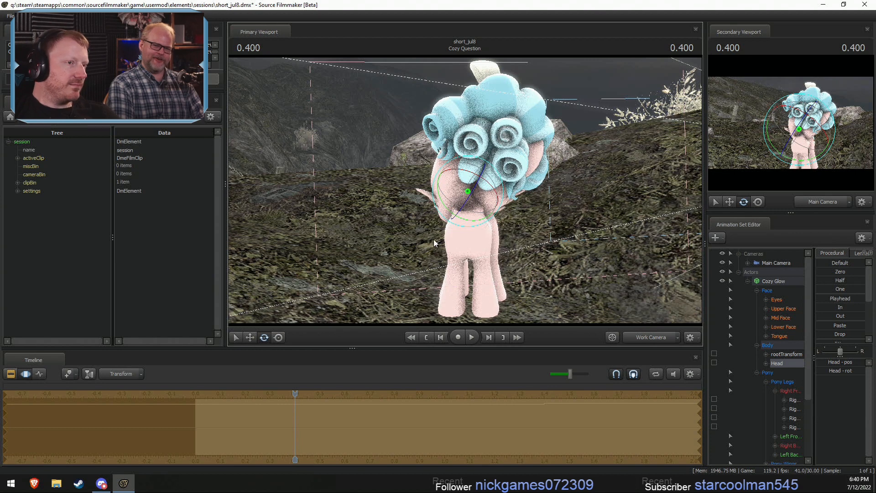
key(ctrl+z)
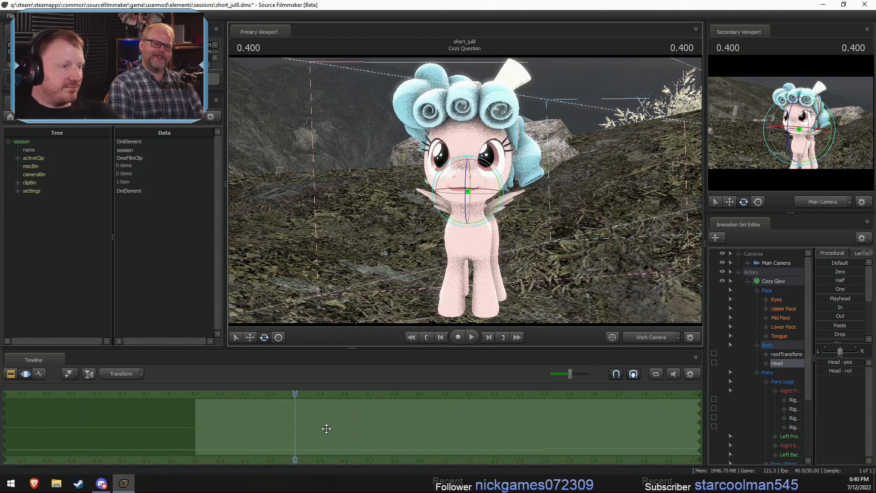
- Play the start of the dialogue and set a time selection from about 0.30 to 0.63 s around 0.466 s
key(F2)
key(F3)
key(space)
key(space)
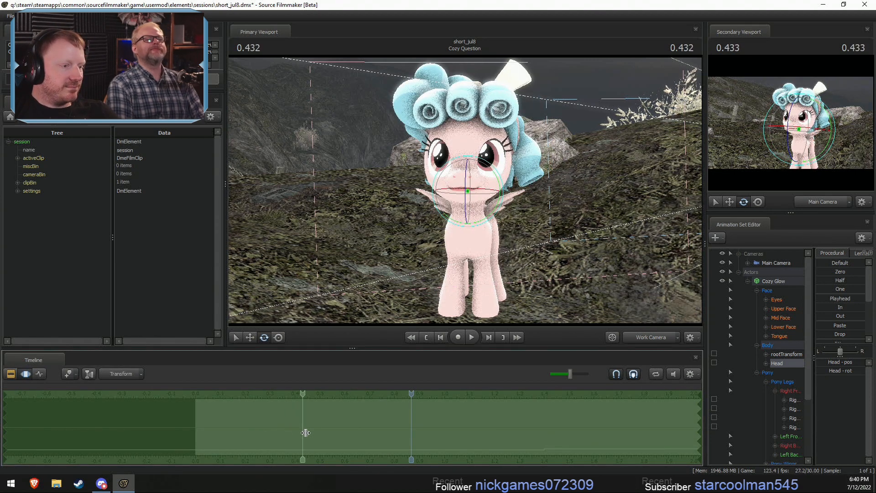
click(311, 434)
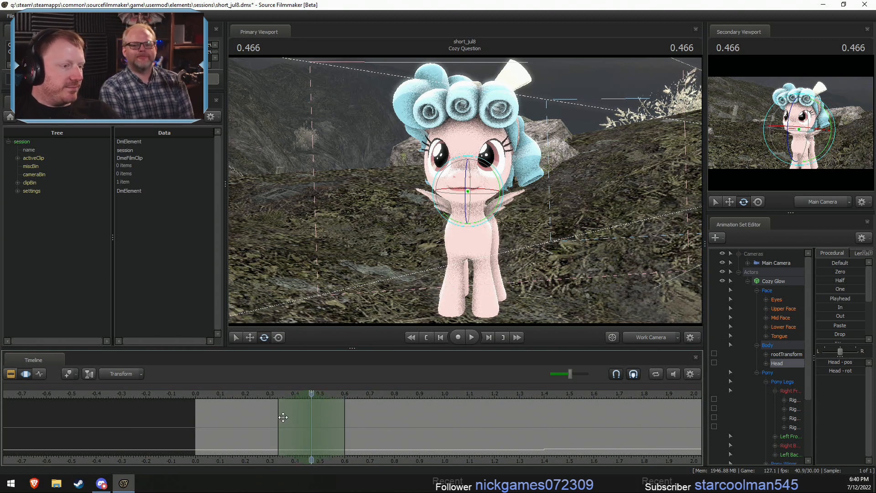
click(321, 426)
shift+drag(321, 426, 288, 422)
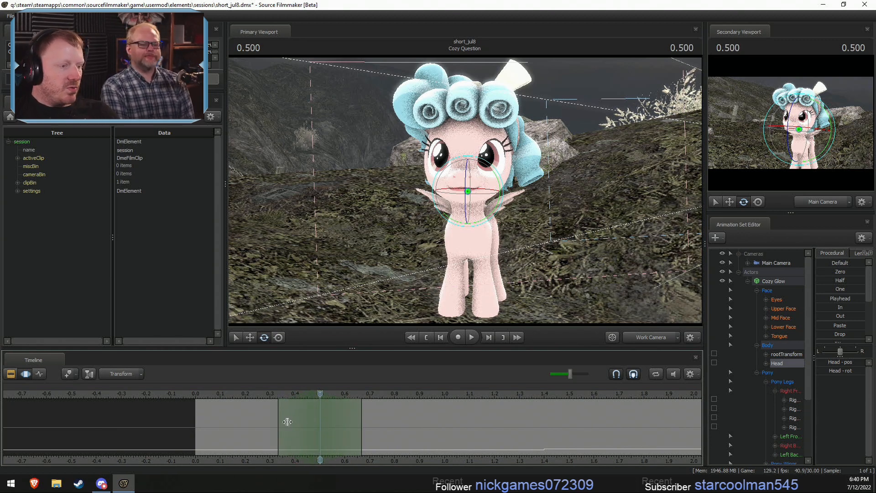
click(312, 434)
scroll(313, 433, up, 5)
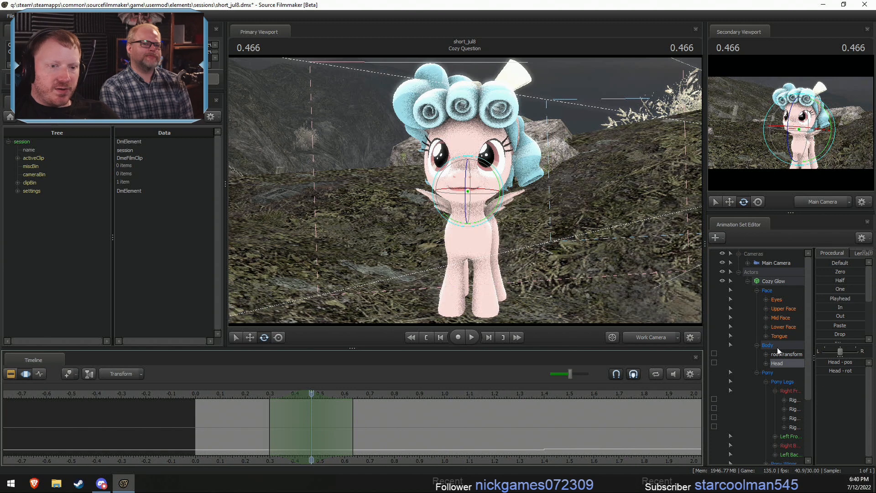
- Pose Cozy Glow's mouth at 0.466 s with the Lower Face sliders, raising jaw closer, grin, mouth angry, mouth pucker and both puckerers
click(780, 327)
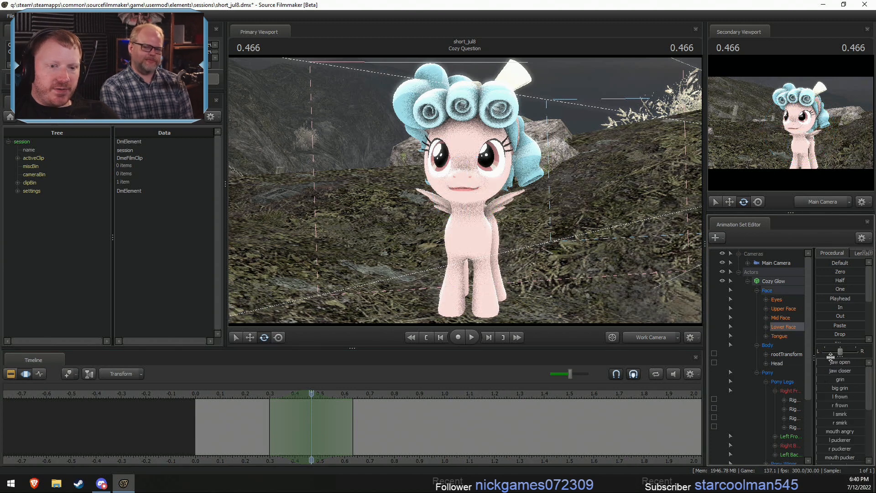
drag(827, 356, 828, 300)
scroll(856, 387, down, 2)
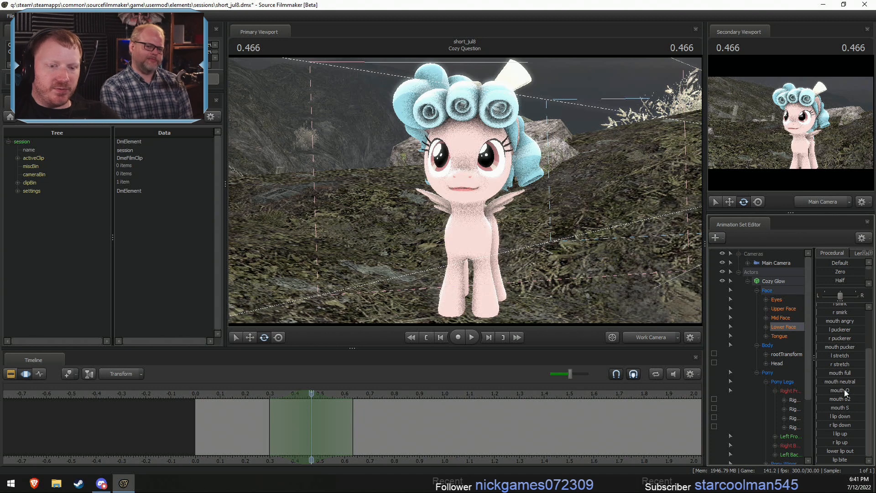
scroll(843, 390, up, 1)
scroll(838, 319, up, 1)
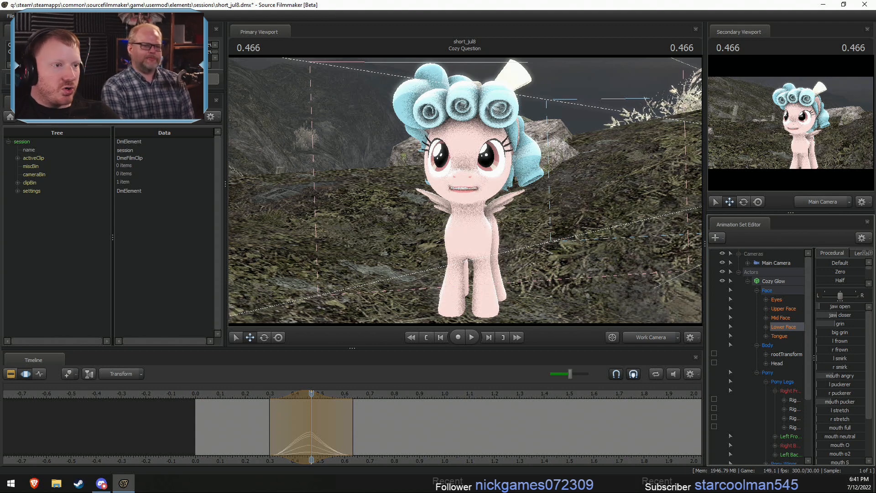
drag(834, 402, 859, 409)
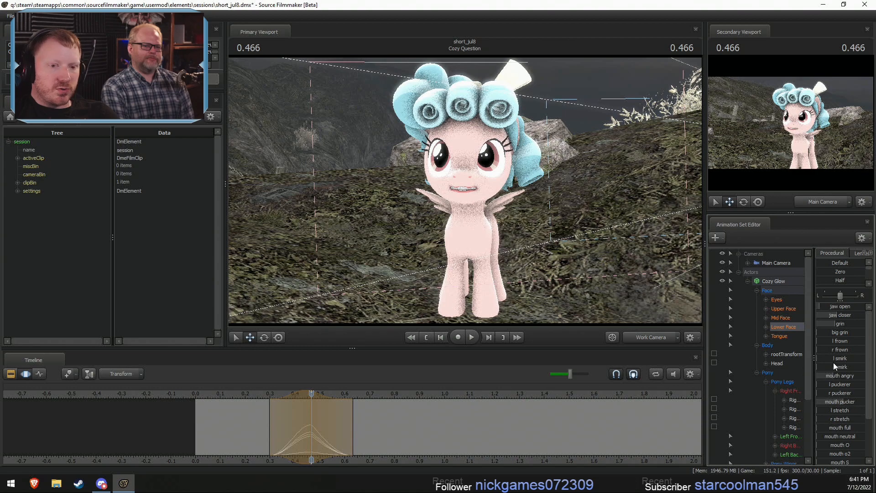
drag(826, 386, 849, 396)
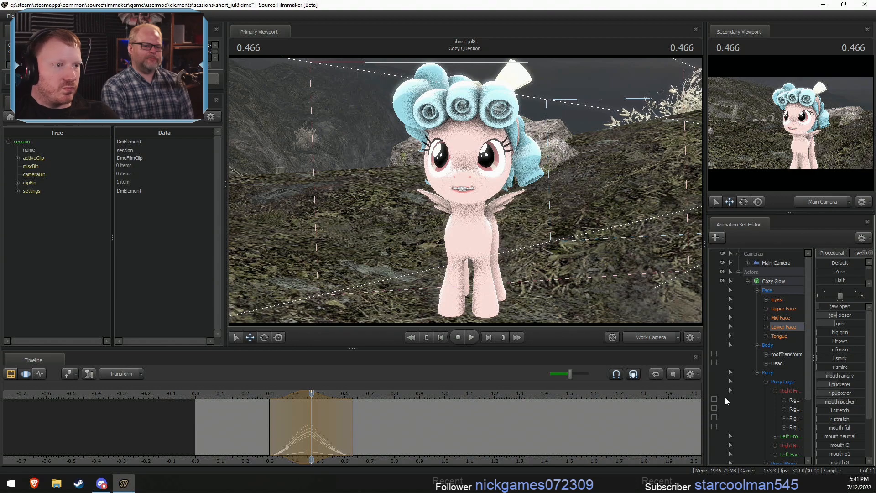
- Move closer to Cozy Glow's face and set a time selection from about 0.46 to 0.87 s around 0.666 s
click(511, 228)
key(w)
drag(511, 228, 516, 216)
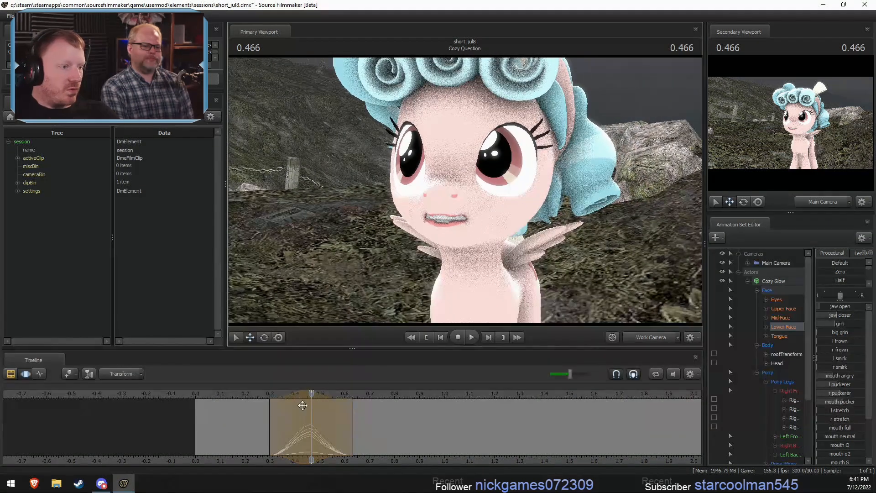
drag(311, 431, 374, 446)
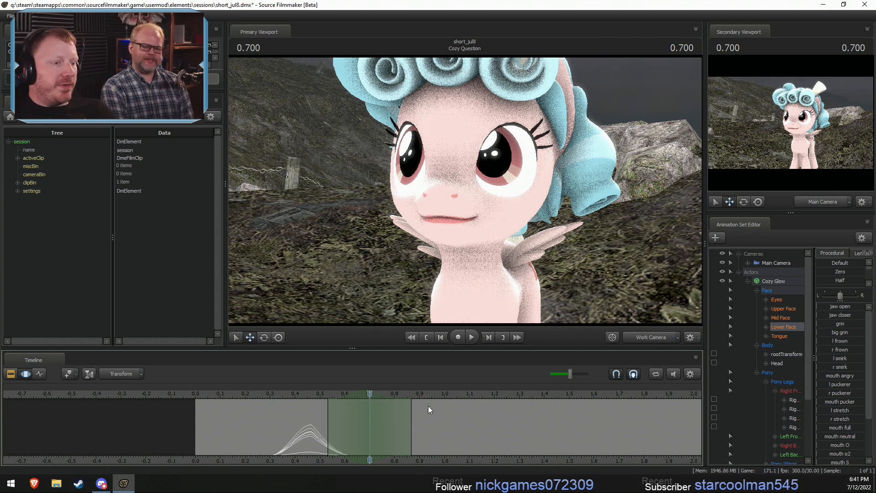
mouse_move(319, 438)
mouse_down()
mouse_move(308, 440)
mouse_move(373, 441)
mouse_move(364, 444)
mouse_up()
shift+click(364, 446)
shift+scroll(365, 445, up, 6)
shift+click(368, 443)
shift+scroll(365, 443, up, 5)
shift+click(364, 444)
shift+scroll(364, 444, up, 7)
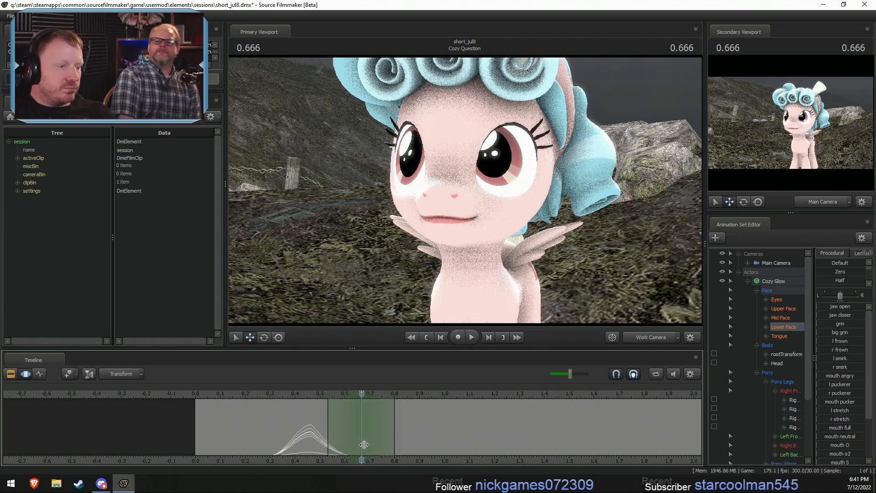
shift+scroll(372, 444, down, 1)
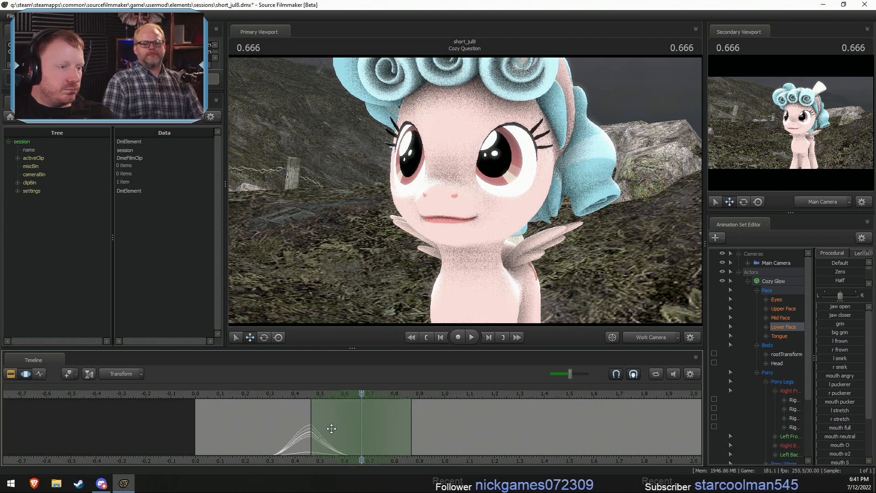
- Extend the selection's end to about 1.17 s and raise grin, mouth angry, jaw open and jaw closer at 0.666 s
drag(400, 426, 450, 432)
drag(296, 400, 362, 406)
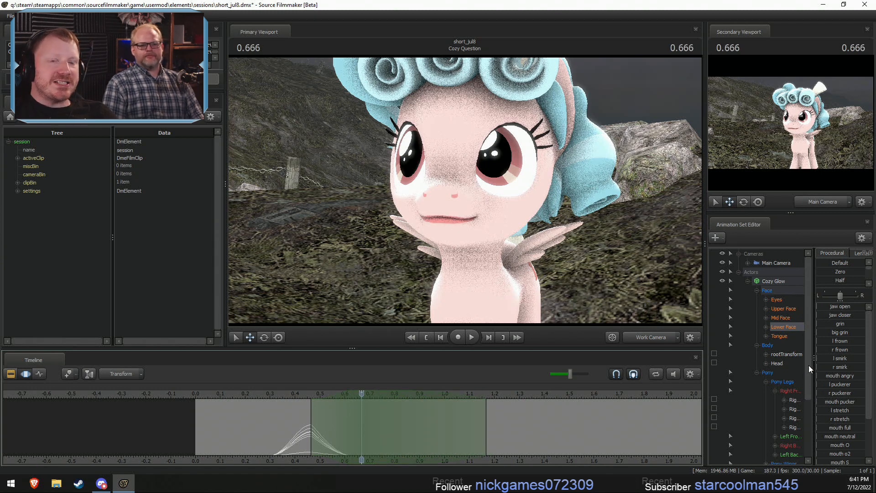
drag(832, 322, 823, 344)
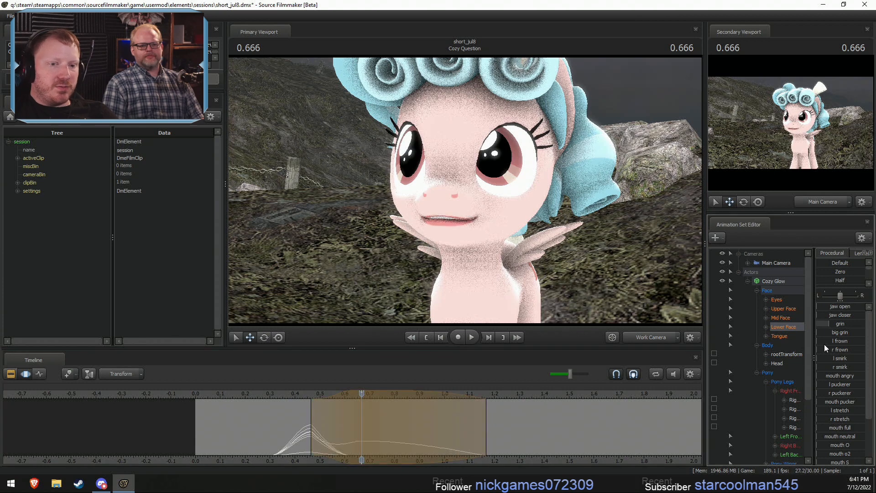
drag(827, 375, 825, 375)
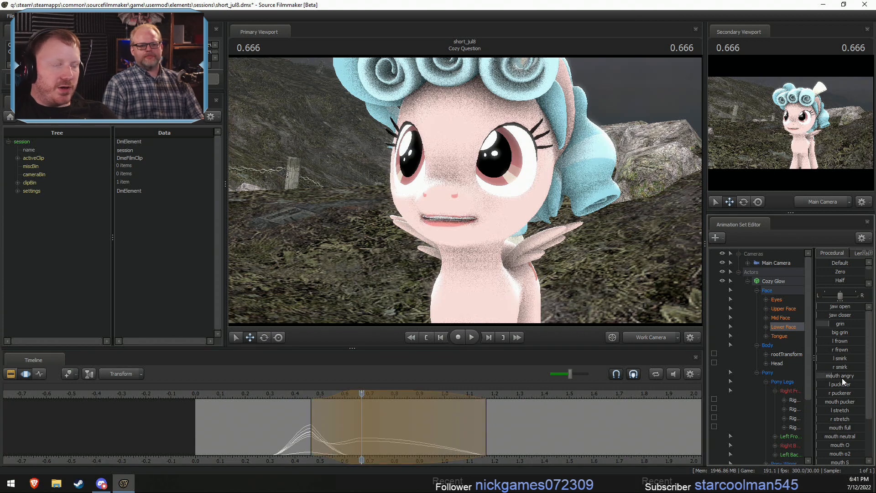
mouse_move(834, 309)
mouse_down()
mouse_move(865, 315)
mouse_move(834, 318)
mouse_move(821, 306)
mouse_up()
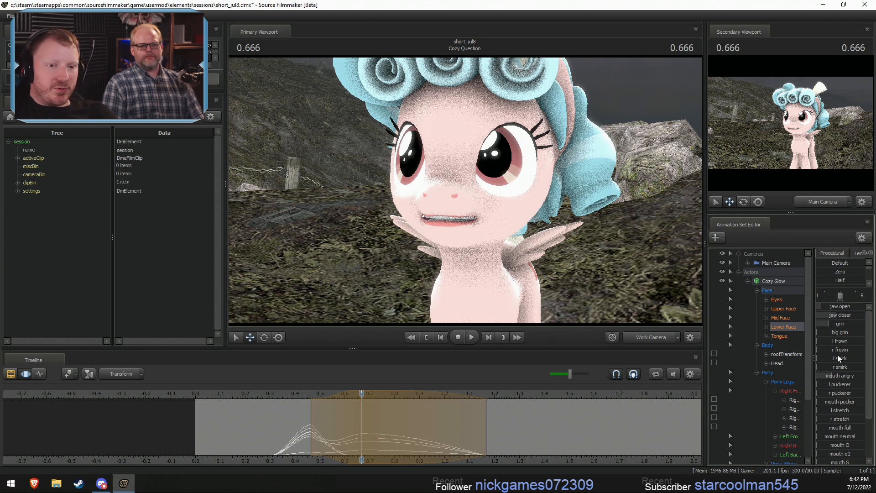
- Refine Cozy Glow's mouth at 0.666 s by raising grin much further and fine-tuning jaw closer
drag(838, 326, 843, 326)
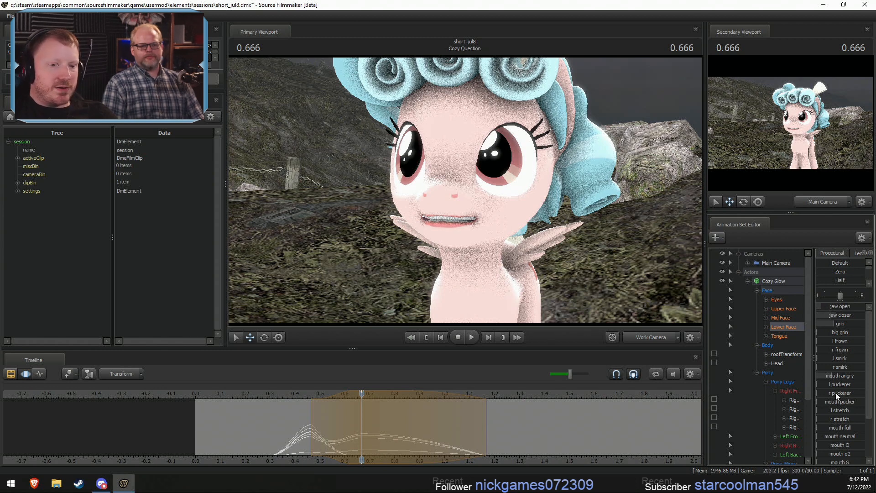
scroll(836, 426, down, 2)
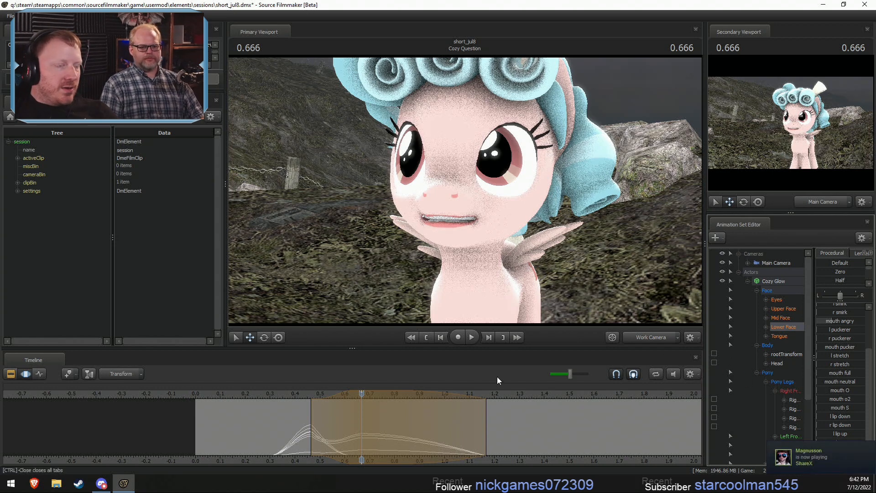
key(shift)
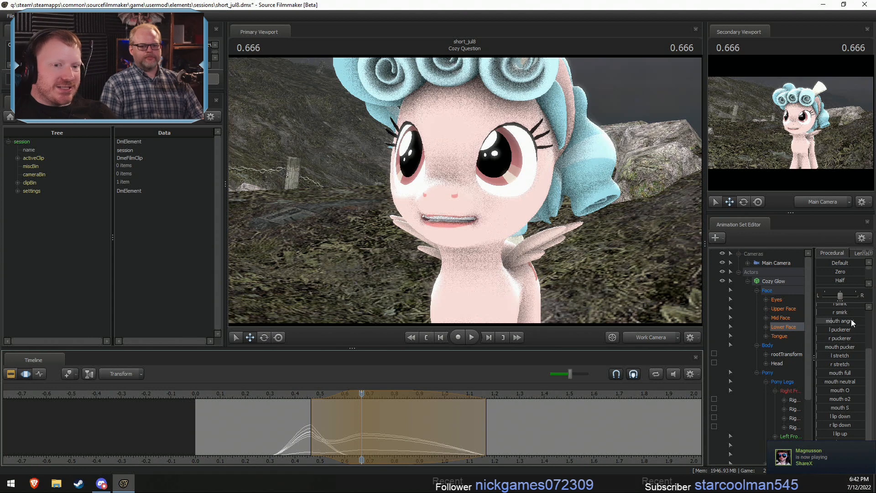
scroll(851, 322, up, 2)
drag(849, 323, 860, 324)
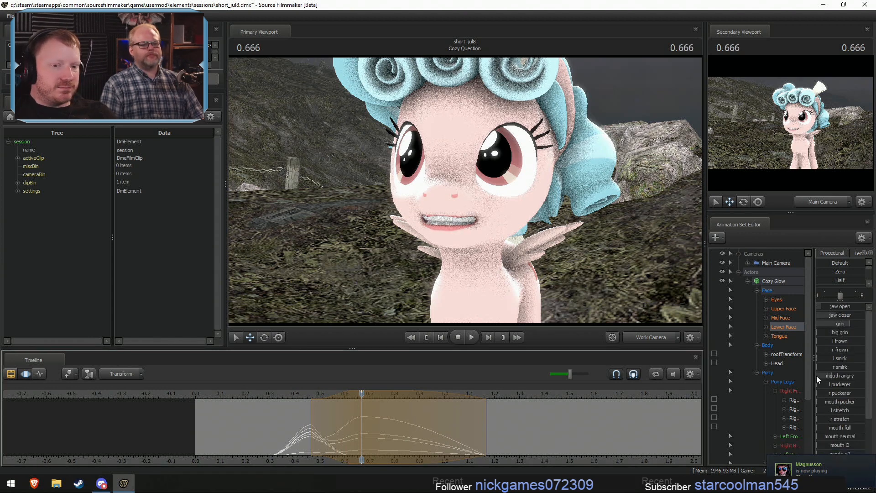
drag(834, 315, 836, 315)
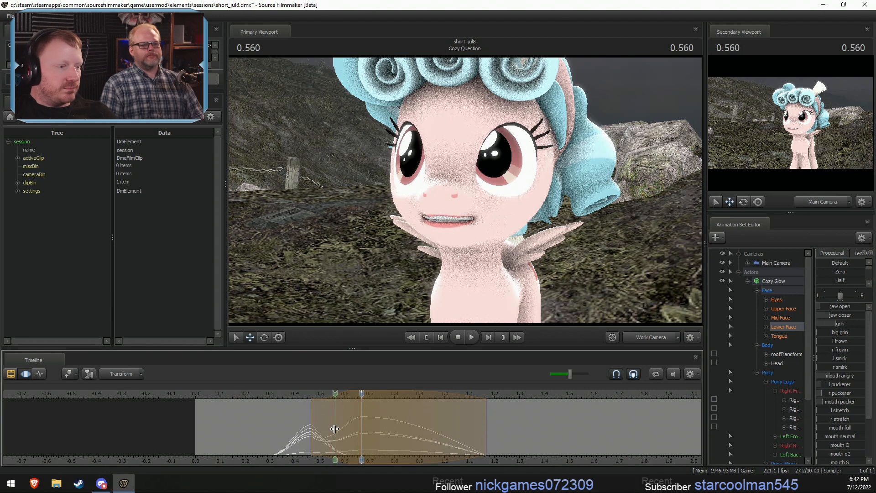
- Shape the transition around 0.533 s within about 0.43 to 0.70 s by opening the jaw, lowering grin and raising the puckerers and mouth o2
shift+click(336, 429)
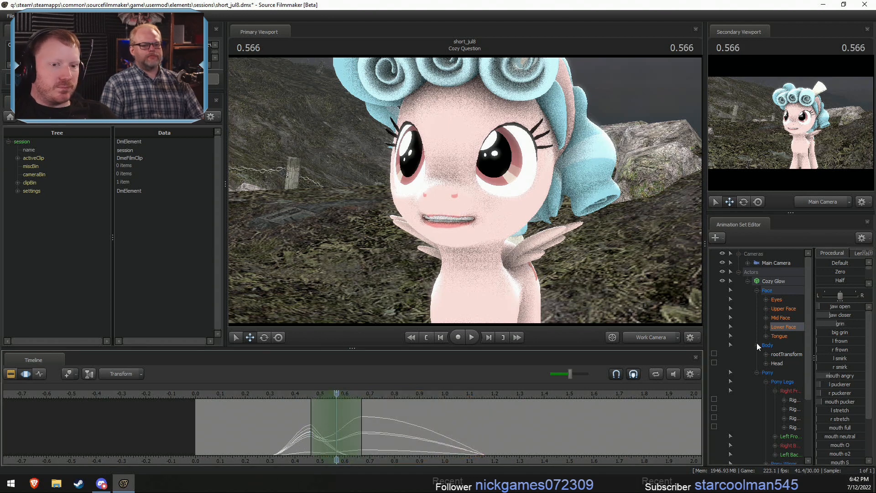
mouse_move(833, 315)
mouse_down()
mouse_move(821, 315)
mouse_move(828, 324)
mouse_up()
drag(284, 430, 328, 431)
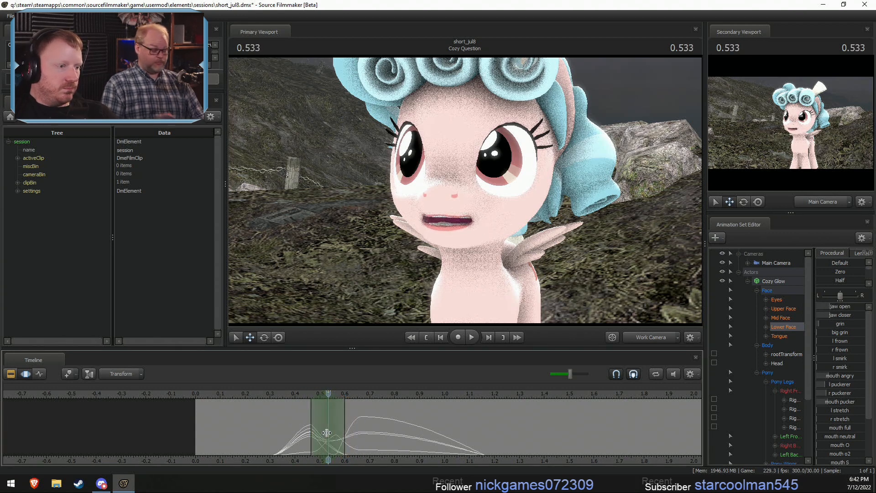
drag(829, 385, 839, 390)
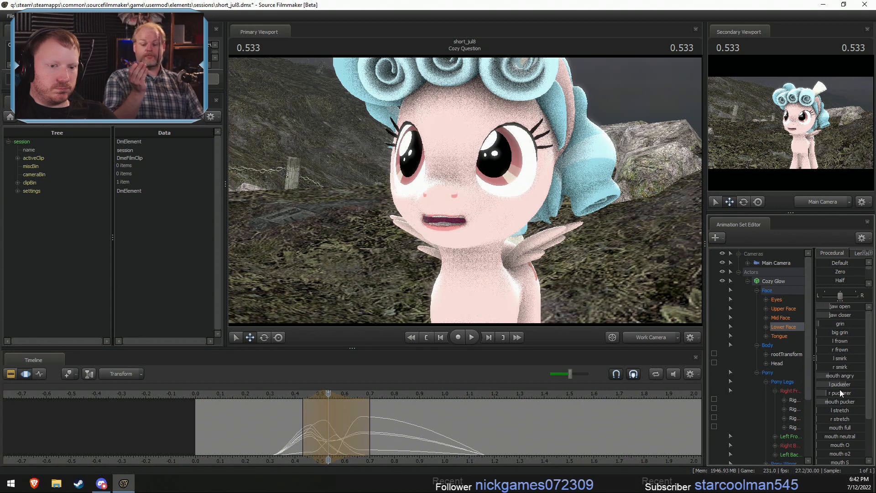
drag(252, 437, 393, 439)
key(ctrl+z)
drag(831, 452, 839, 453)
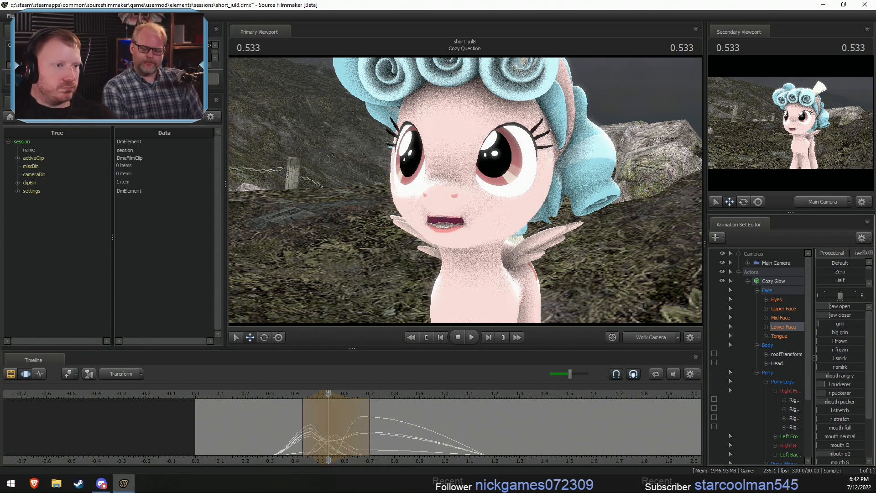
- Select about 0.87 to 1.50 s around 1.100 s and apply the 0.666 s mouth pose there with the Playhead preset
drag(296, 429, 473, 440)
click(472, 440)
scroll(473, 441, up, 6)
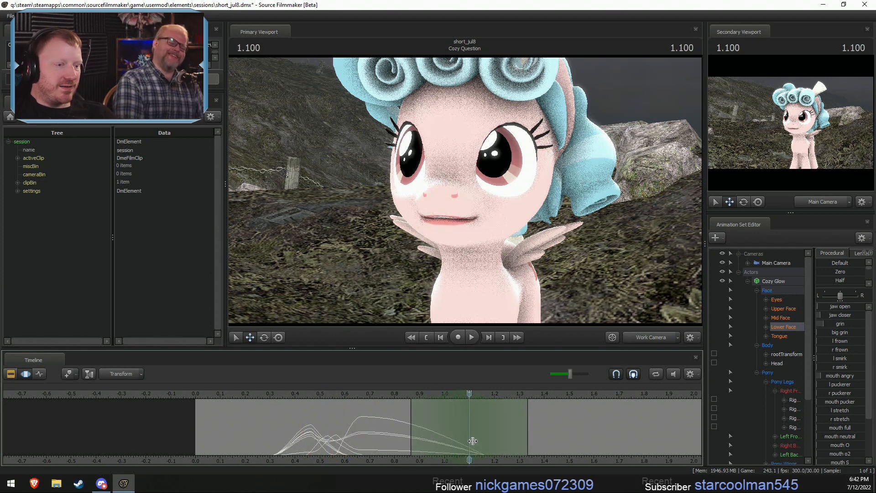
drag(528, 436, 569, 443)
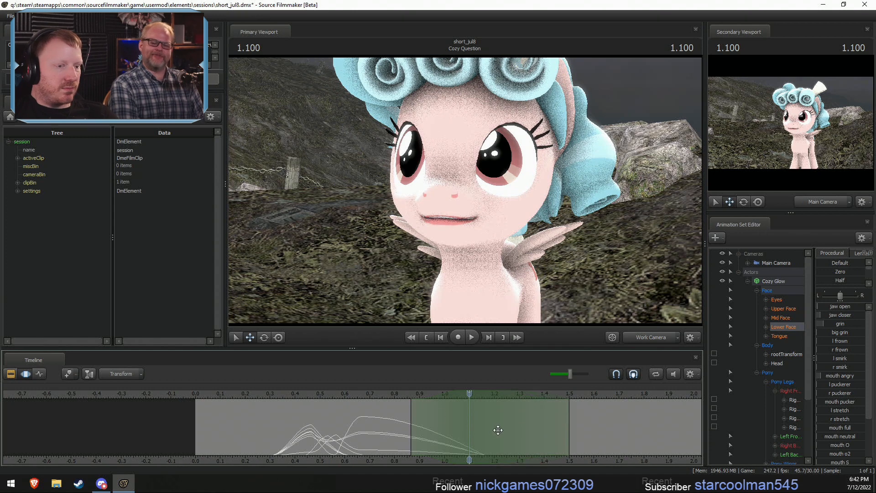
click(362, 393)
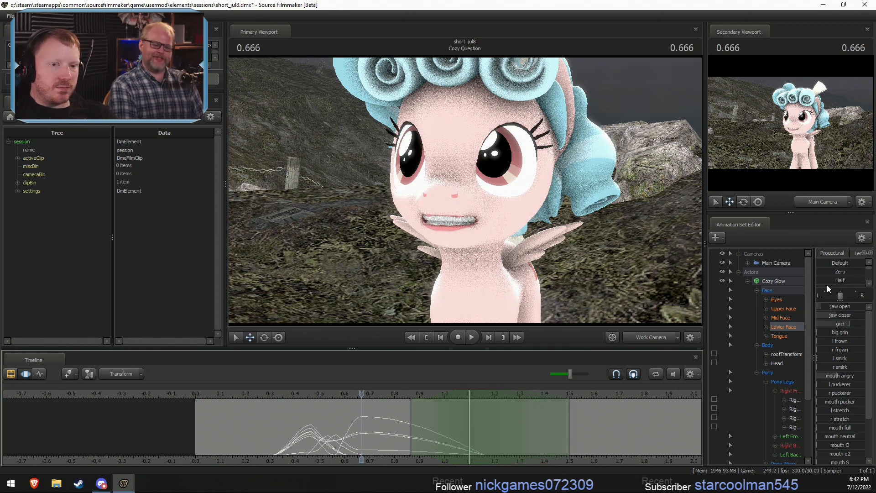
scroll(829, 277, down, 1)
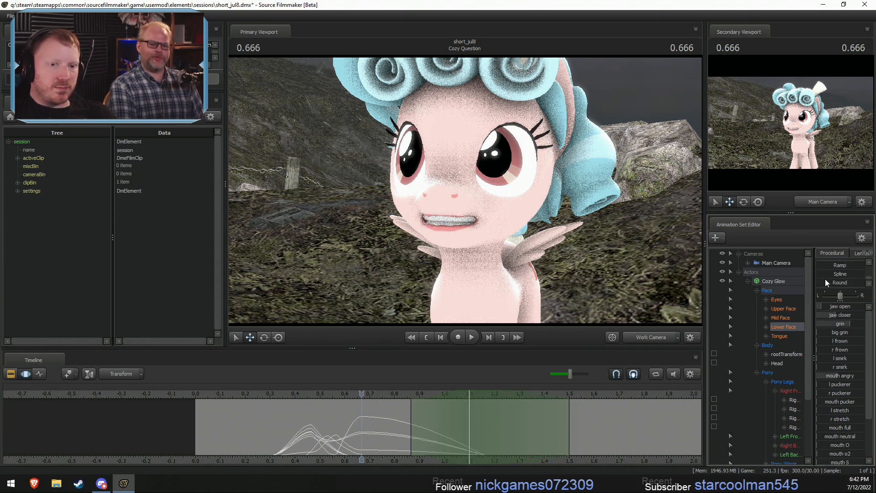
scroll(825, 278, up, 3)
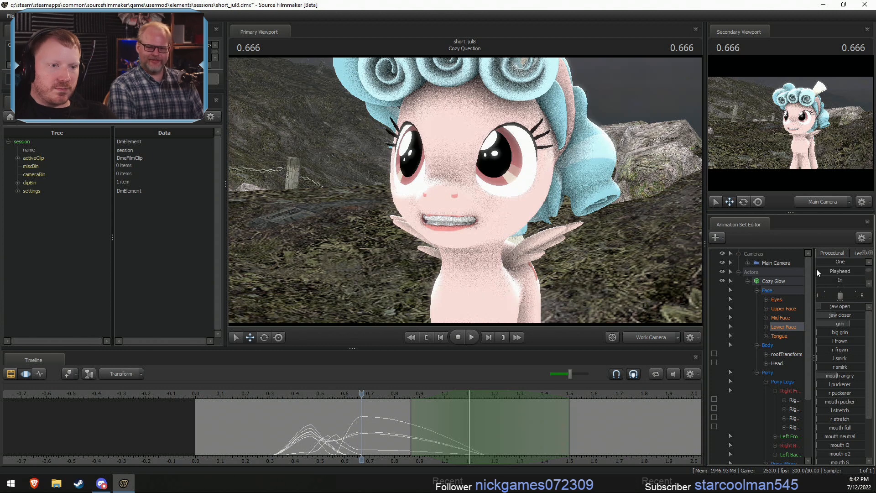
drag(816, 272, 871, 282)
- Select about 0.73 to 1.10 s around 0.866 s and lower grin while raising both puckerers and mouth O
drag(368, 438, 476, 443)
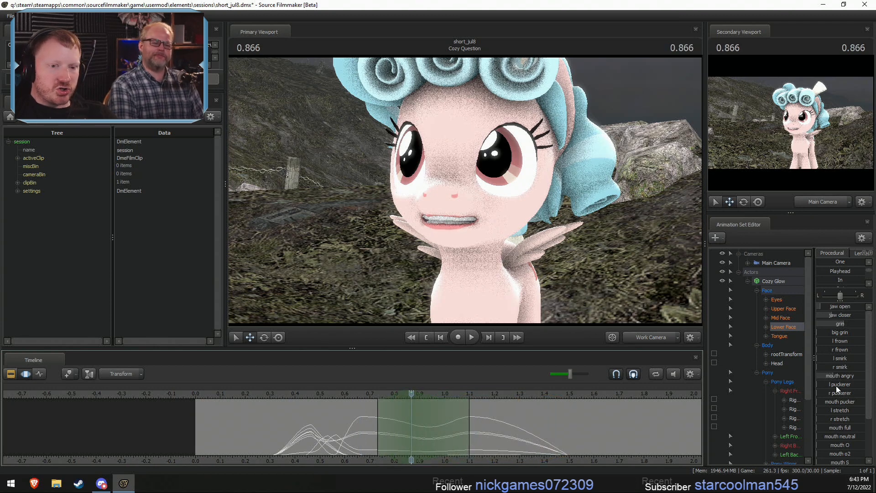
drag(838, 324, 835, 326)
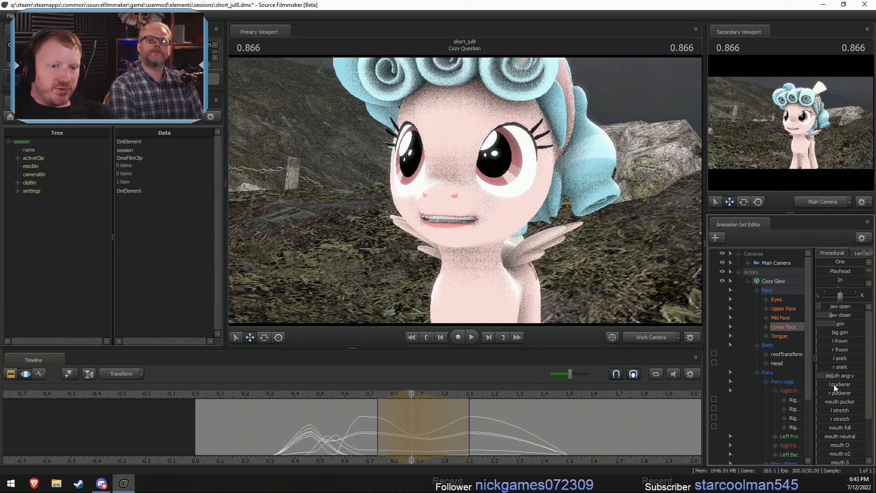
drag(834, 385, 838, 393)
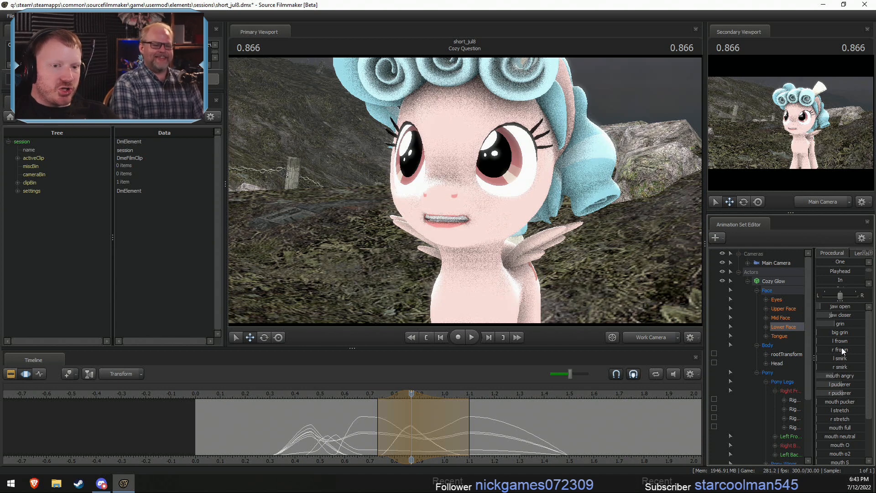
drag(833, 444, 841, 445)
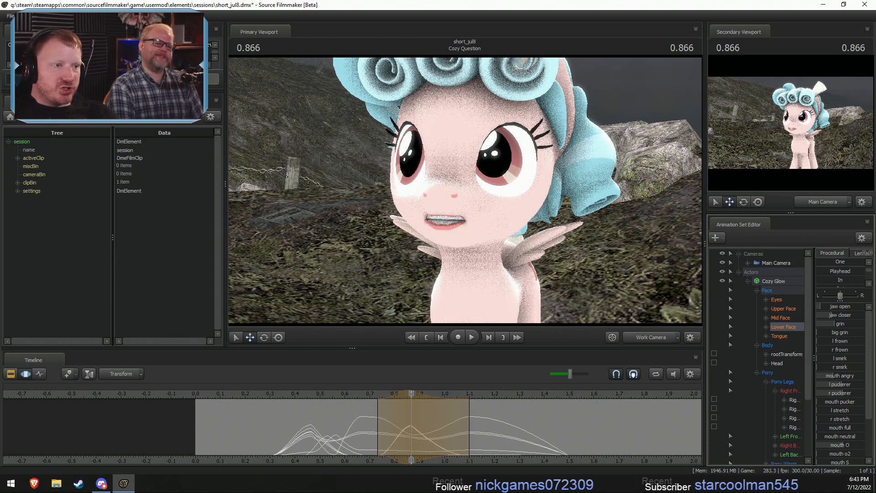
- Try shifting the puckered pose to a slightly later time, and opening the jaw and reducing grin around 0.833 s
key(shift)
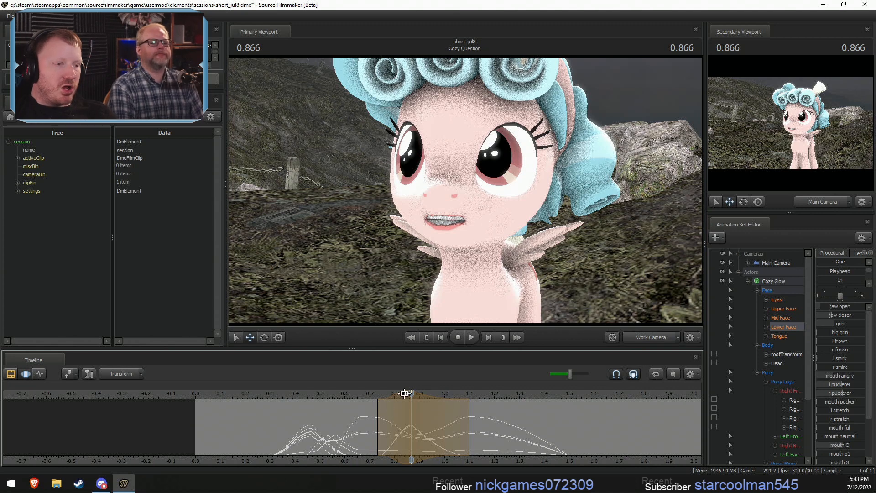
drag(404, 393, 420, 395)
key(shift)
click(402, 432)
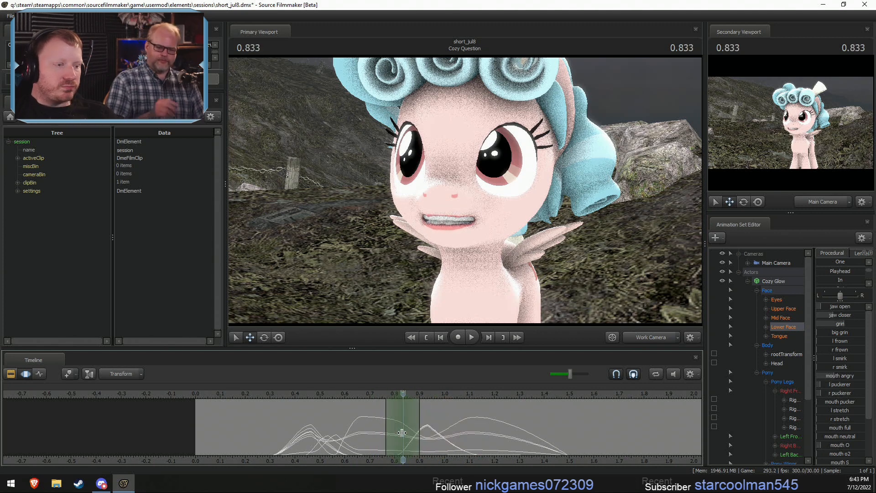
shift+scroll(401, 433, up, 1)
drag(821, 306, 831, 307)
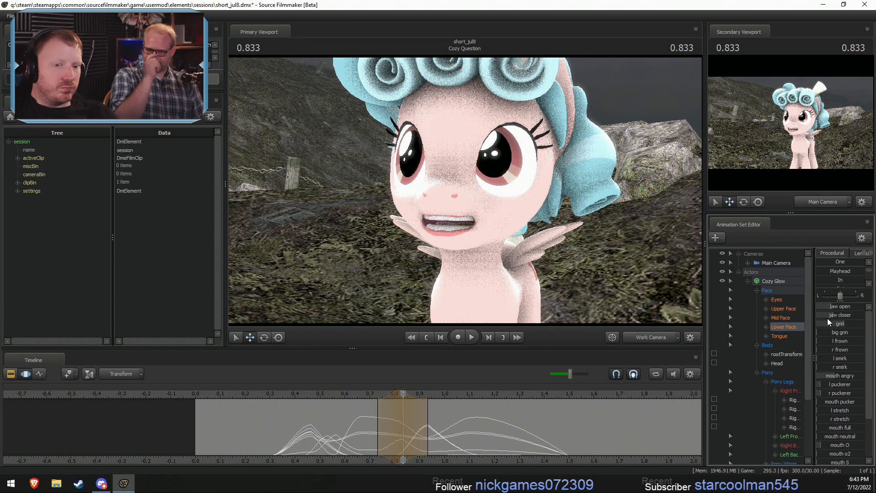
drag(835, 338, 816, 332)
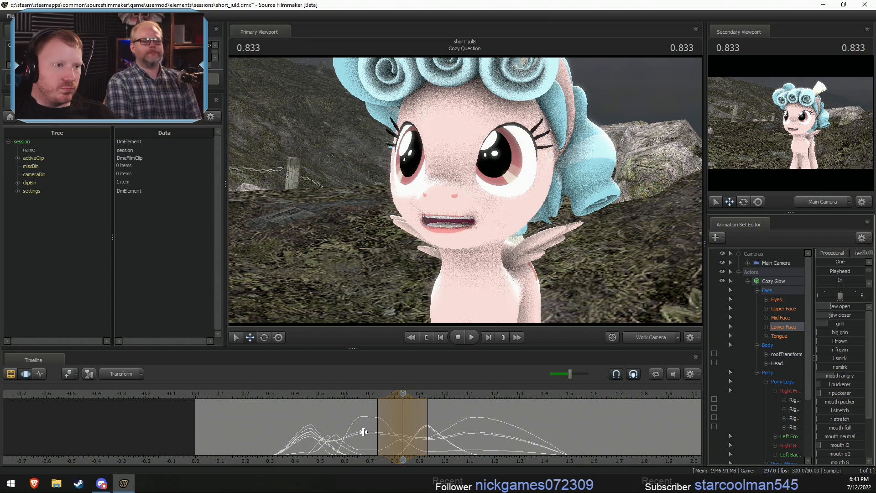
drag(363, 431, 396, 397)
- Undo the jaw and grin adjustments at 0.833 s and the time shift of the puckered pose
key(ctrl+z)
key(ctrl+z)
key(ctrl+z)
key(ctrl+z)
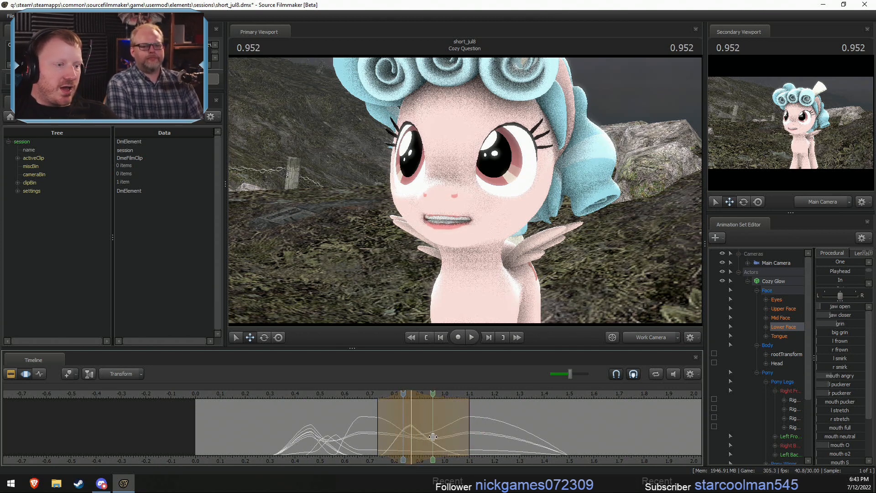
- Select about 0.87 to 1.13 s around 1.000 s and open the jaw, lower grin and raise mouth O
shift+click(444, 430)
scroll(452, 436, up, 4)
drag(843, 307, 818, 332)
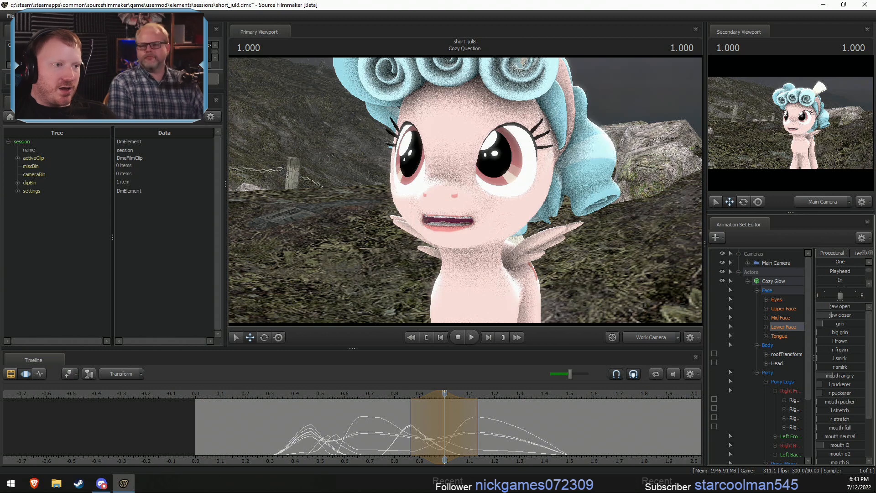
drag(824, 444, 843, 445)
- Select about 0.70 to 0.90 s around 0.800 s and adjust Cozy Glow's jaw open and grin
drag(340, 416, 391, 426)
click(391, 426)
scroll(397, 426, up, 3)
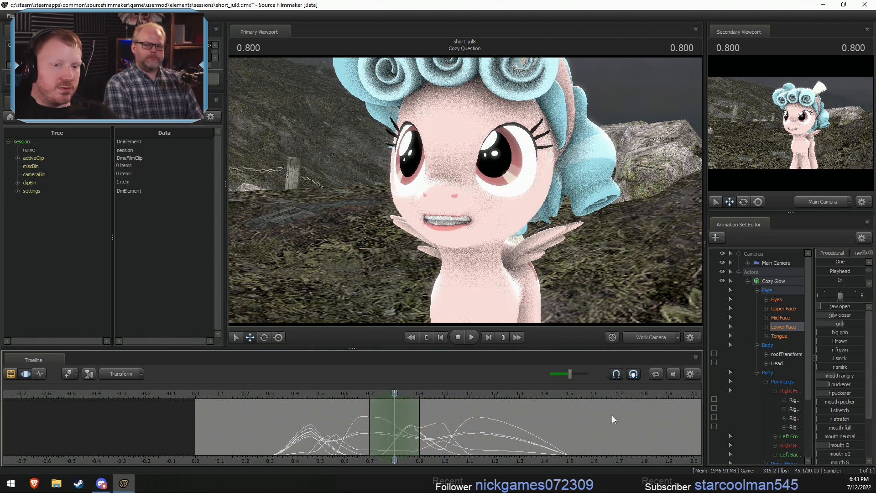
drag(824, 305, 845, 325)
- Play back the dialogue from about 0.5 s to check the mouth movement
click(325, 396)
key(space)
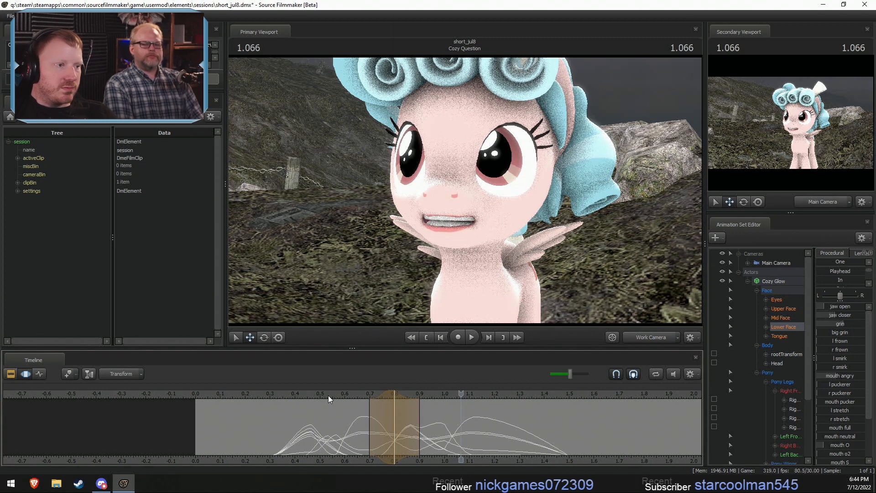
key(space)
- Select about 0.67 to 1.03 s around 0.833 s and raise mouth pucker and jaw closer while lowering mouth O
drag(327, 394, 379, 416)
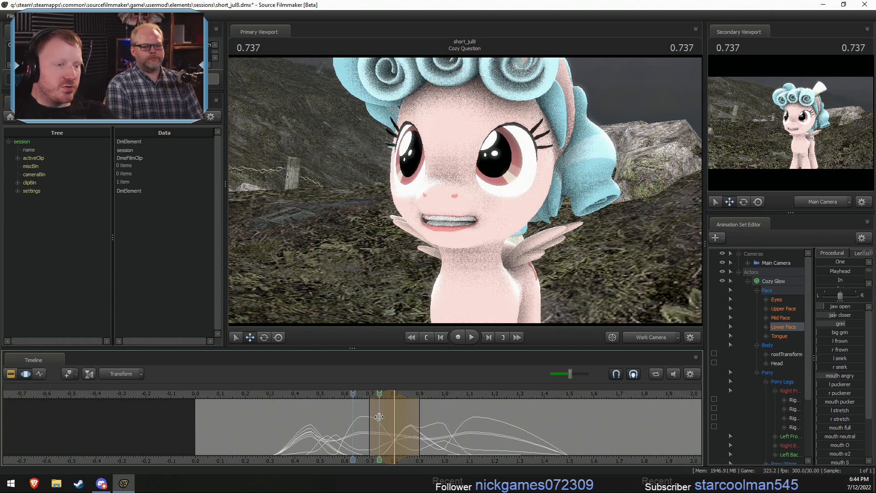
shift+click(403, 423)
shift+scroll(404, 423, up, 5)
drag(449, 428, 460, 430)
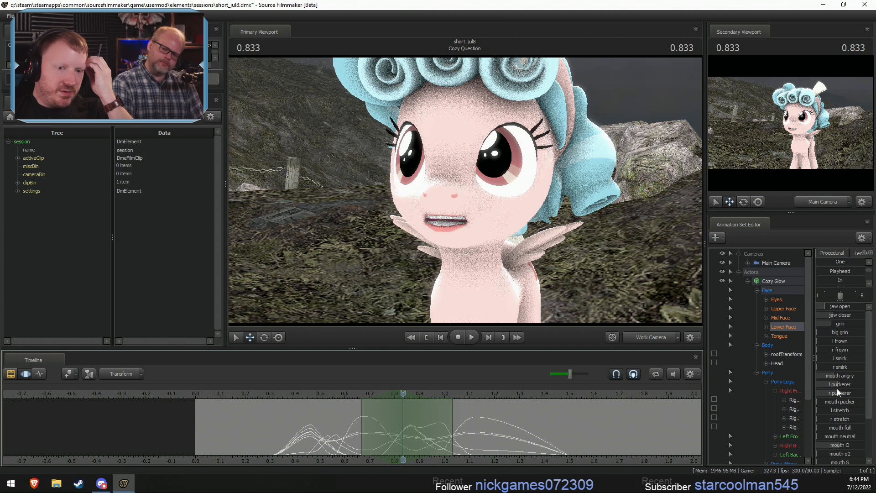
drag(833, 401, 853, 408)
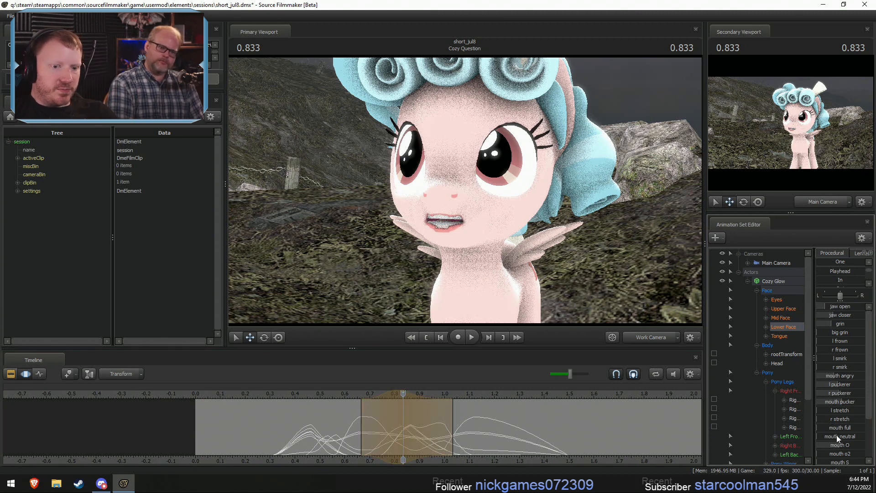
drag(832, 445, 827, 444)
drag(836, 313, 851, 314)
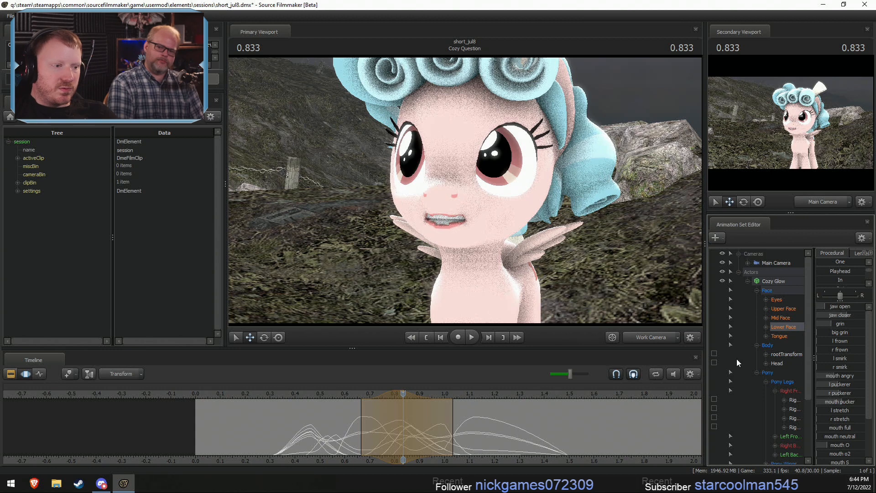
click(338, 393)
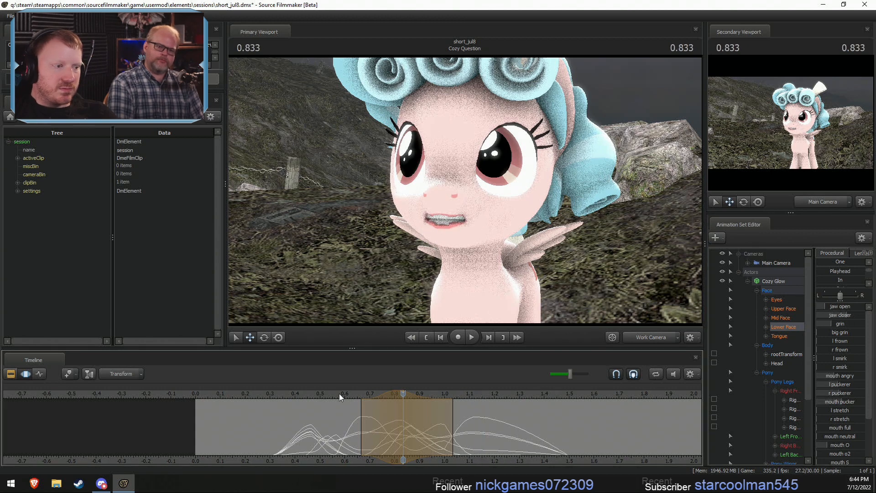
- Play back the dialogue from about 0.4 s and undo the last mouth pucker, jaw closer and mouth O changes
click(294, 393)
key(space)
key(shift)
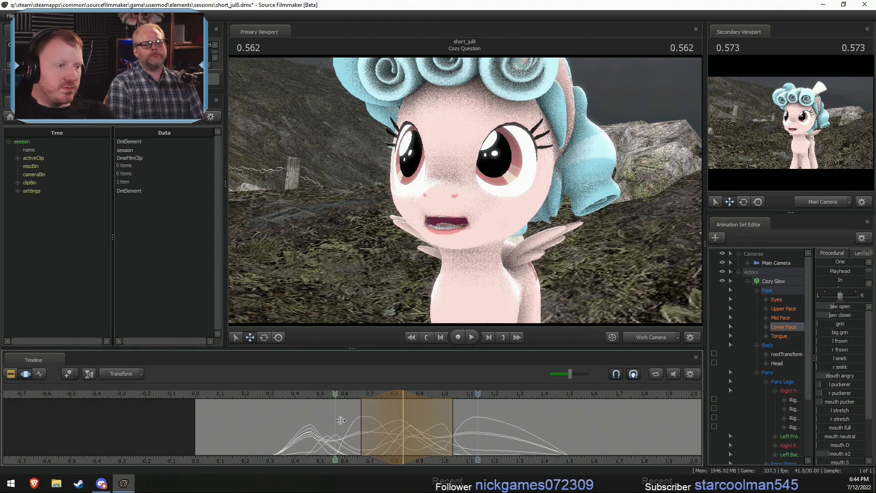
key(ctrl+z)
- Select about 0.70 to 0.90 s around 0.800 s and open Cozy Glow's jaw wider
key(shift)
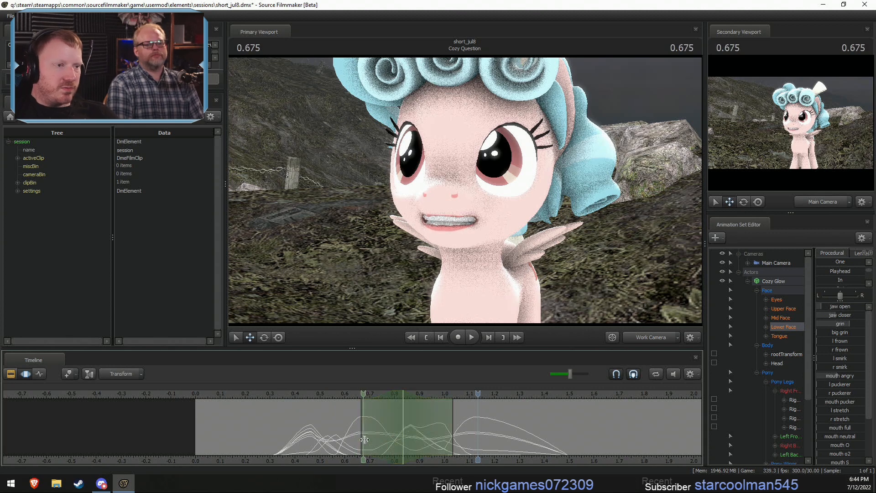
shift+click(391, 441)
shift+scroll(390, 441, up, 3)
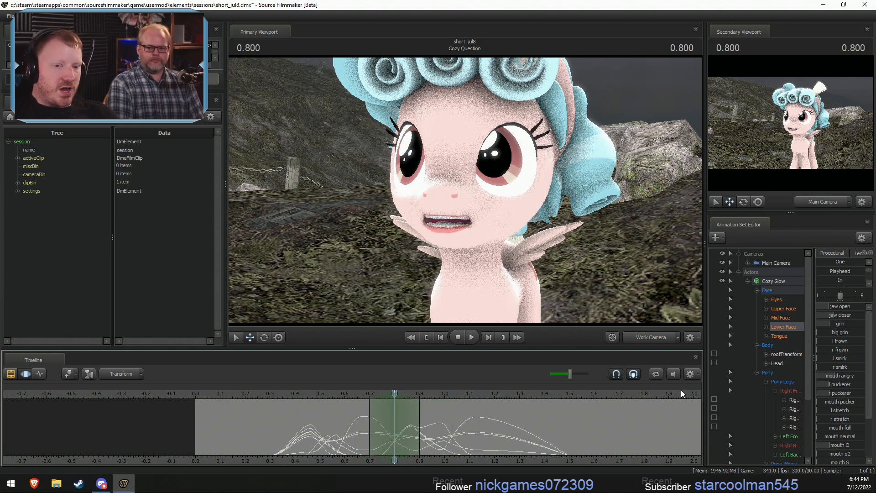
drag(842, 323, 841, 313)
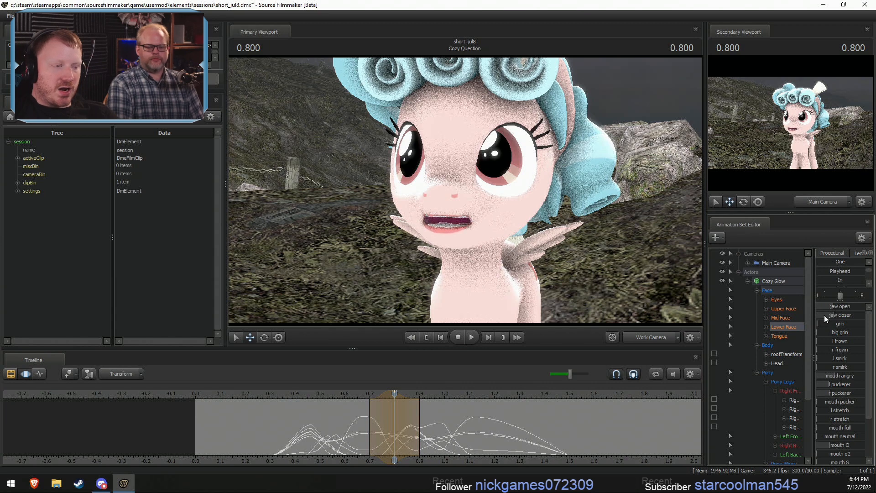
- Raise tongue up and slightly tongue out around 0.933 s over about 0.83 to 1.10 s, and play back the result
drag(336, 434, 427, 434)
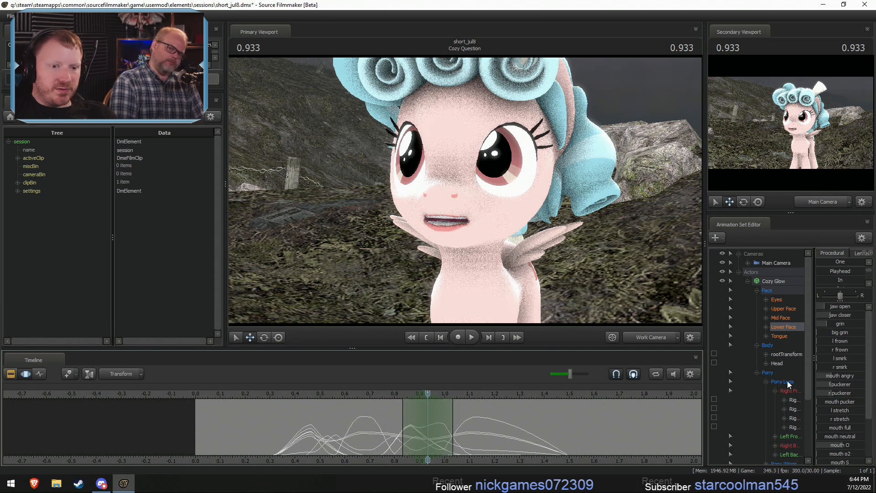
click(779, 335)
click(833, 316)
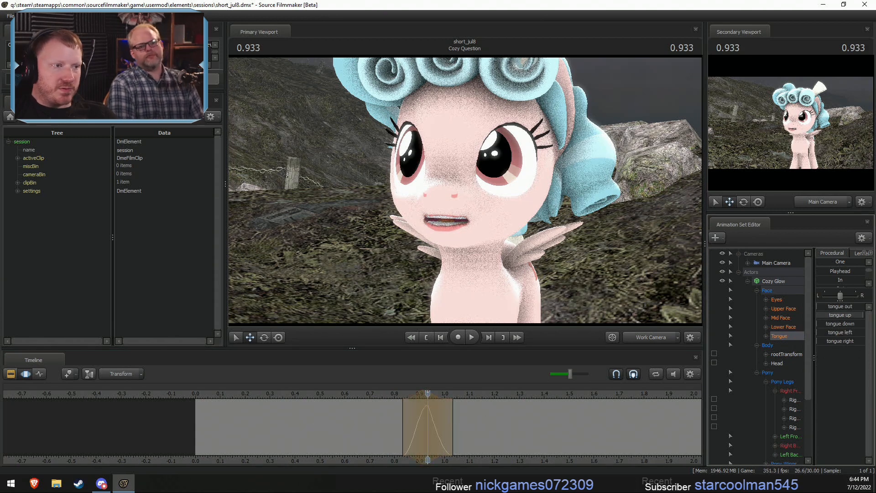
drag(824, 307, 838, 307)
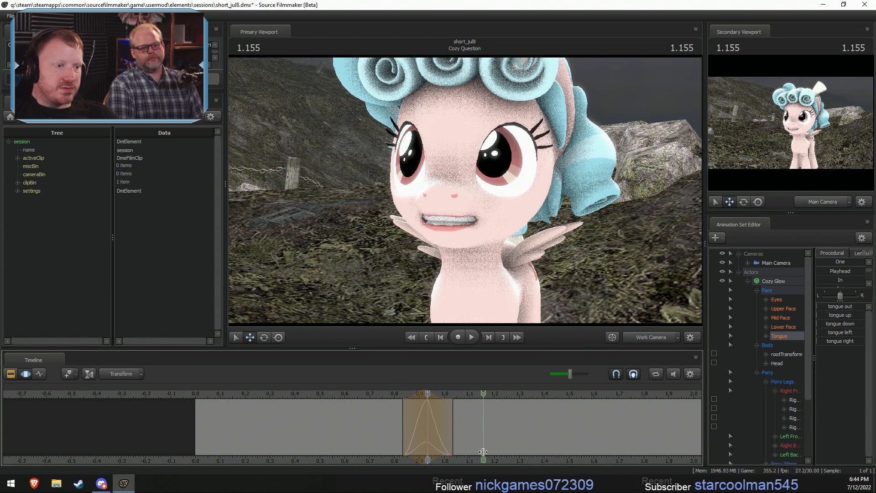
drag(453, 443, 468, 443)
key(space)
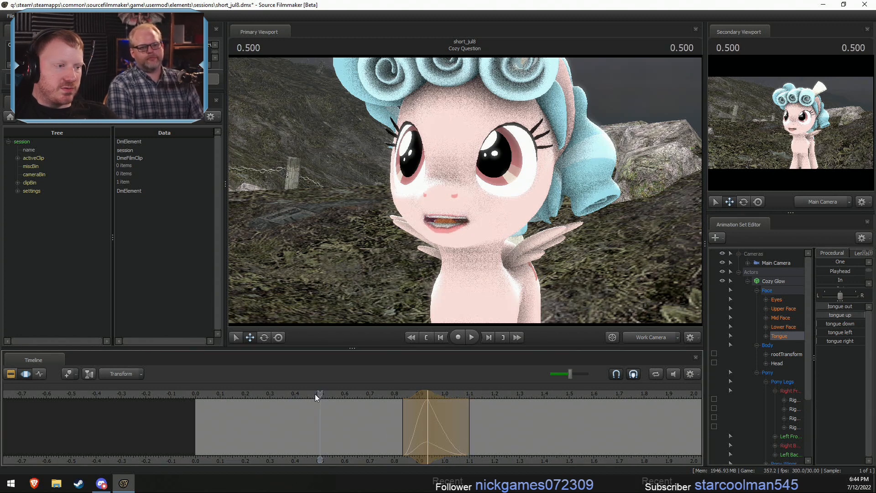
key(space)
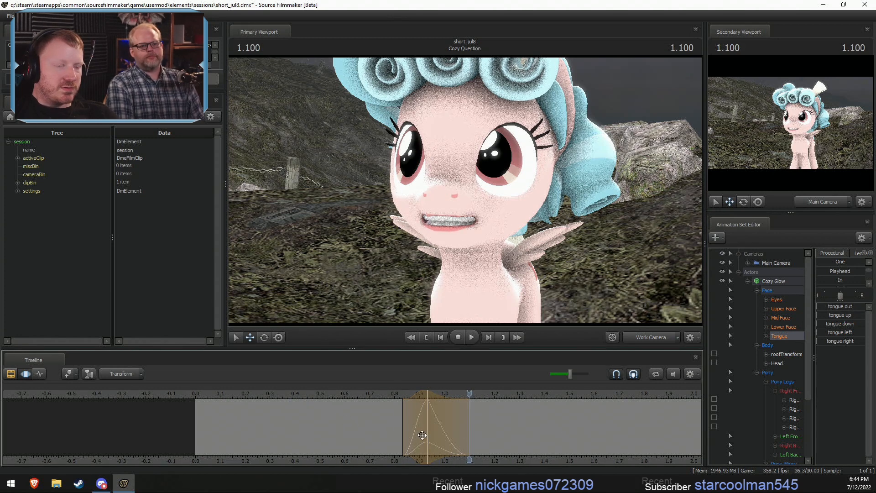
- Select about 0.87 to 1.07 s around 0.966 s, open the jaw, lower both puckerers, and extend the selection to about 1.20 s
click(781, 325)
drag(354, 441, 436, 441)
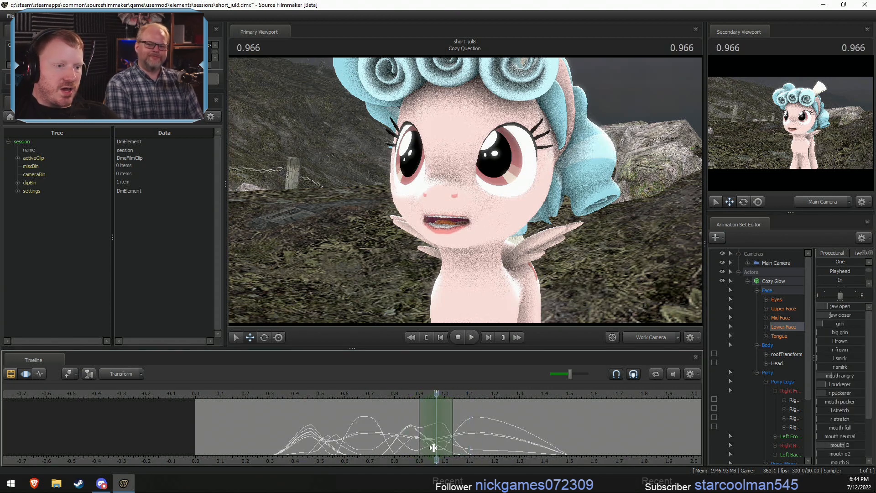
drag(842, 307, 844, 308)
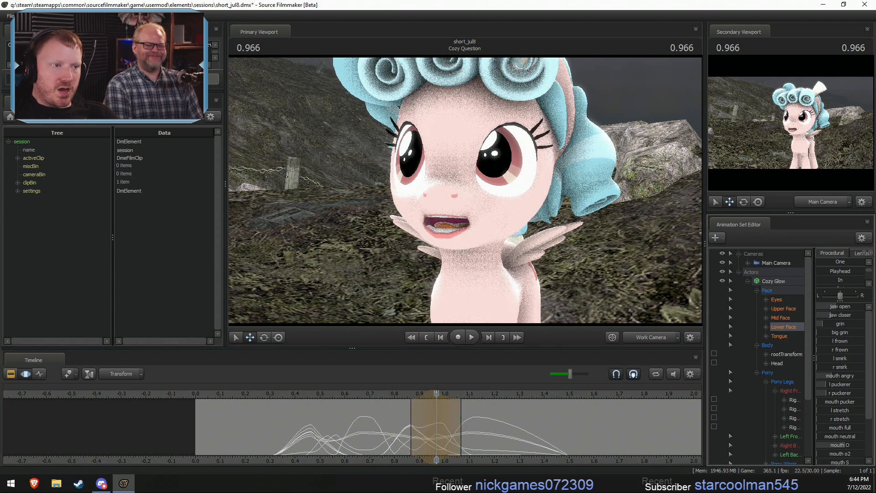
mouse_move(427, 449)
mouse_down()
mouse_move(461, 449)
mouse_move(423, 449)
mouse_move(436, 451)
mouse_up()
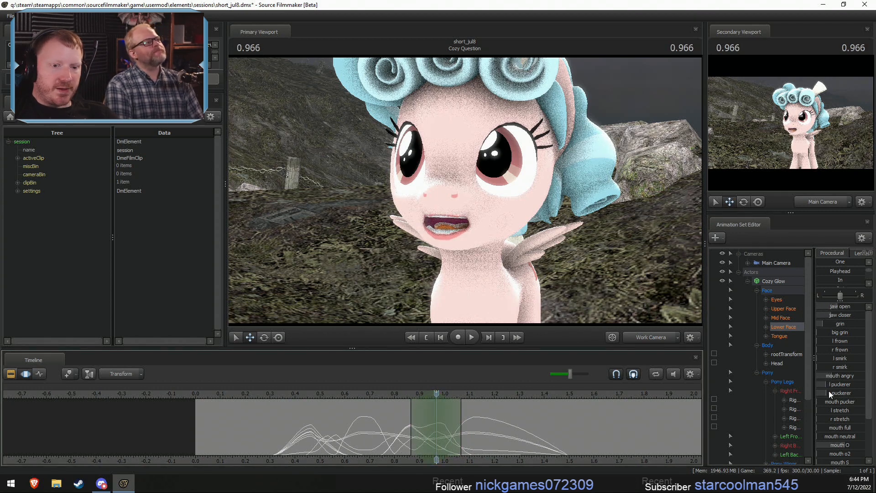
drag(829, 391, 830, 390)
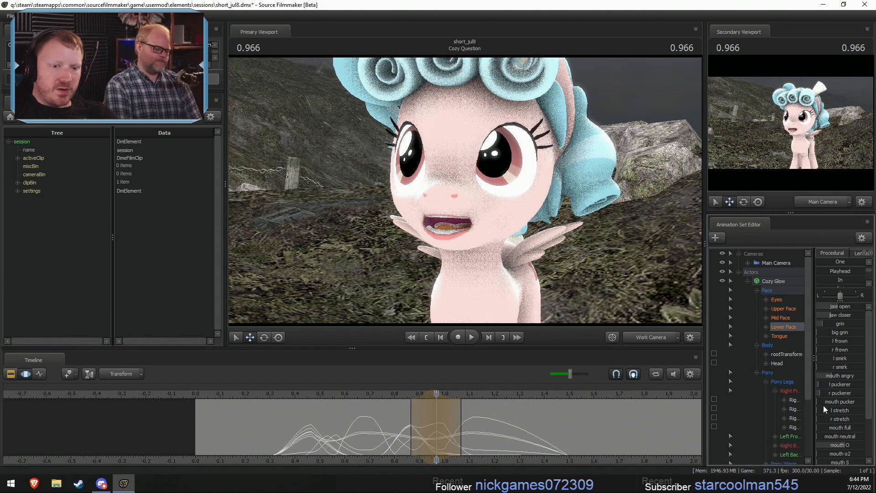
key(shift)
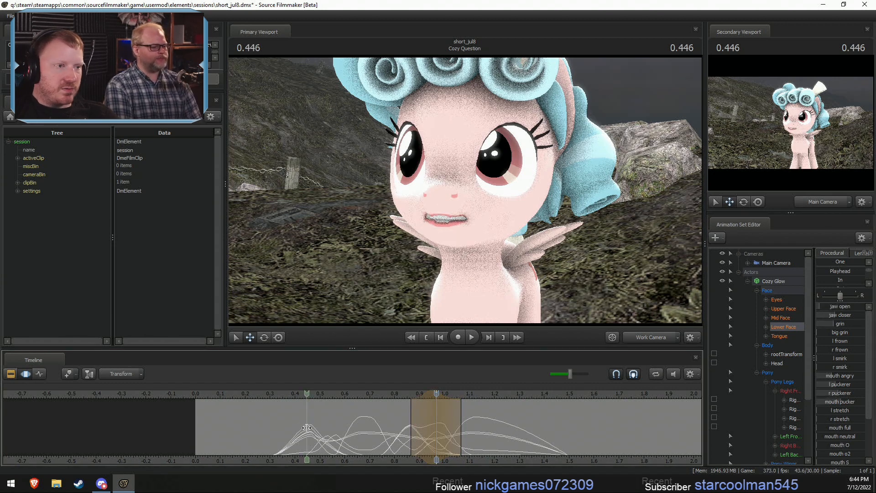
drag(461, 439, 494, 435)
- Play back the dialogue to check the revised mouth and tongue movement
click(374, 400)
key(space)
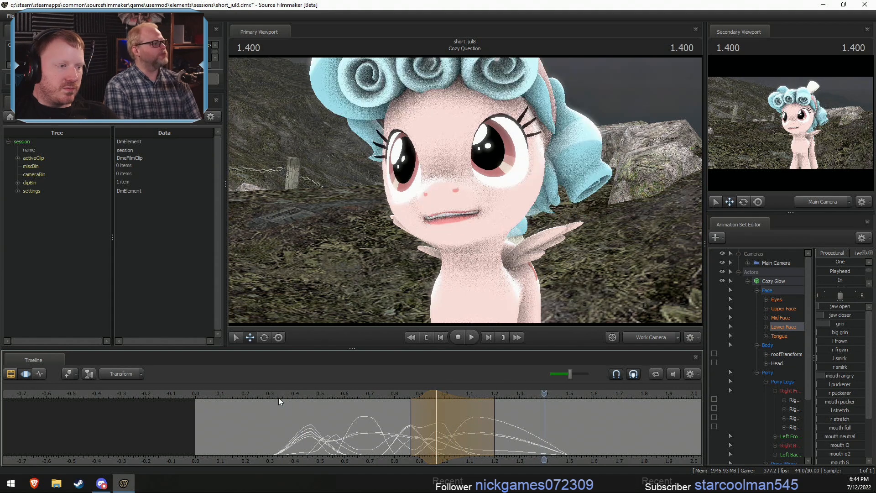
key(space)
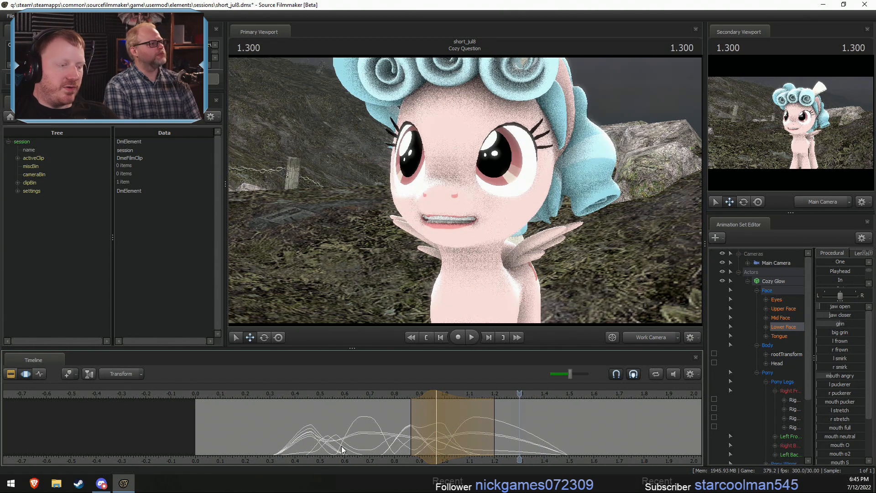
- Select about 1.17 to 1.60 s around 1.433 s and raise mouth o2 strongly and both puckerers slightly
middle_drag(565, 464, 354, 450)
key(shift)
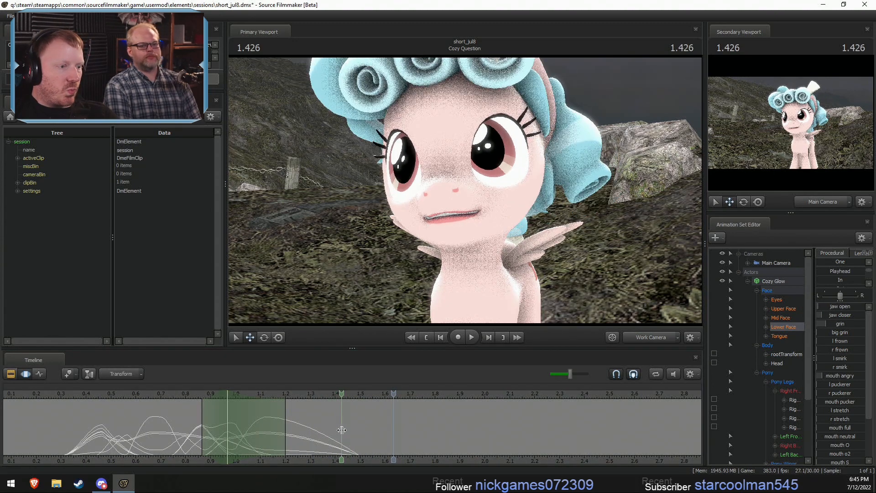
shift+click(343, 429)
shift+scroll(343, 429, up, 7)
key(shift)
drag(279, 428, 272, 430)
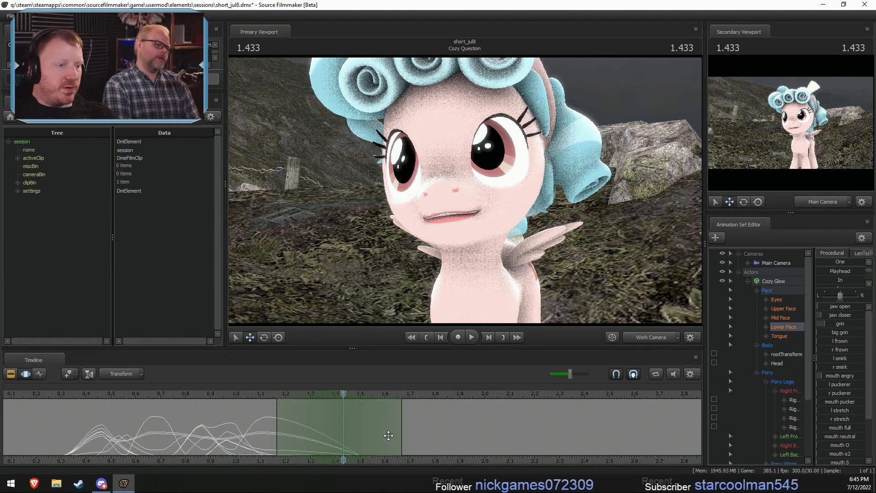
drag(397, 434, 385, 434)
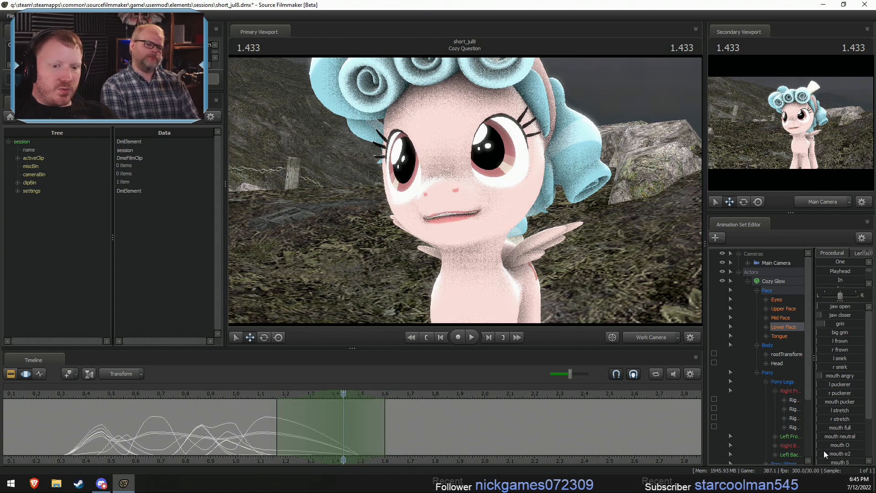
drag(825, 454, 853, 453)
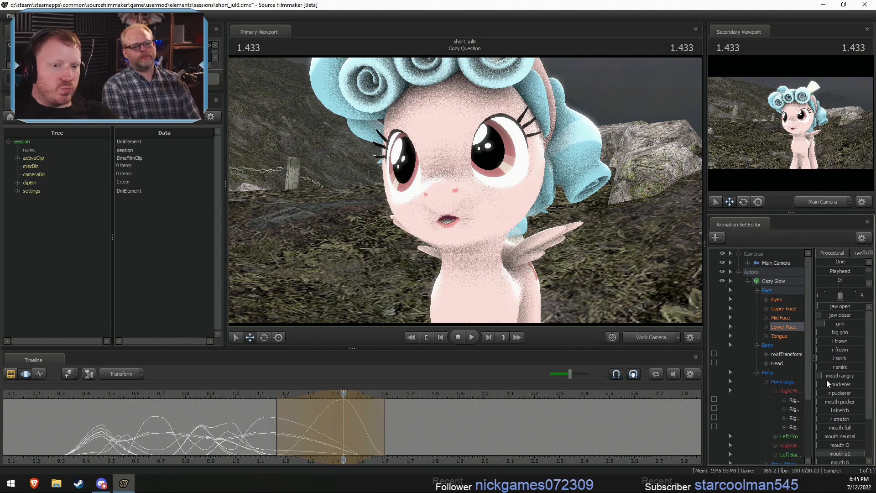
drag(829, 384, 836, 384)
drag(818, 393, 823, 392)
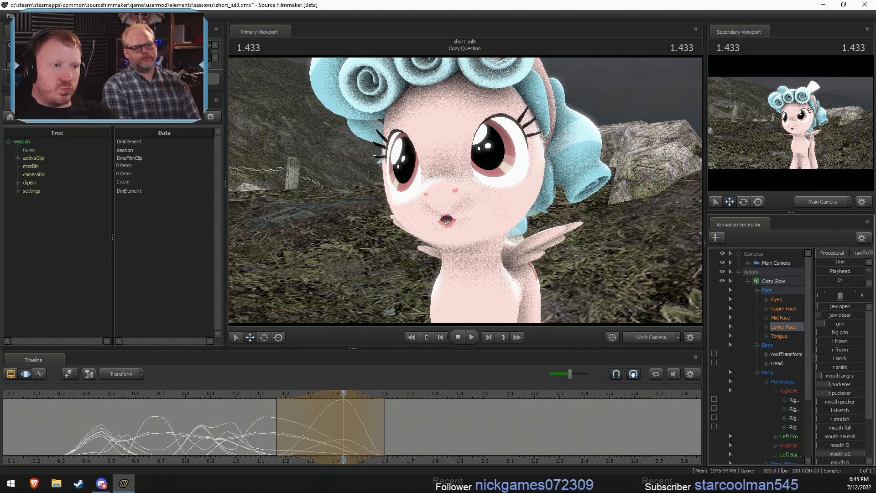
- Try opening the jaw and lowering grin over about 1.07 to 1.47 s around 1.266 s
drag(248, 435, 379, 432)
drag(293, 434, 343, 434)
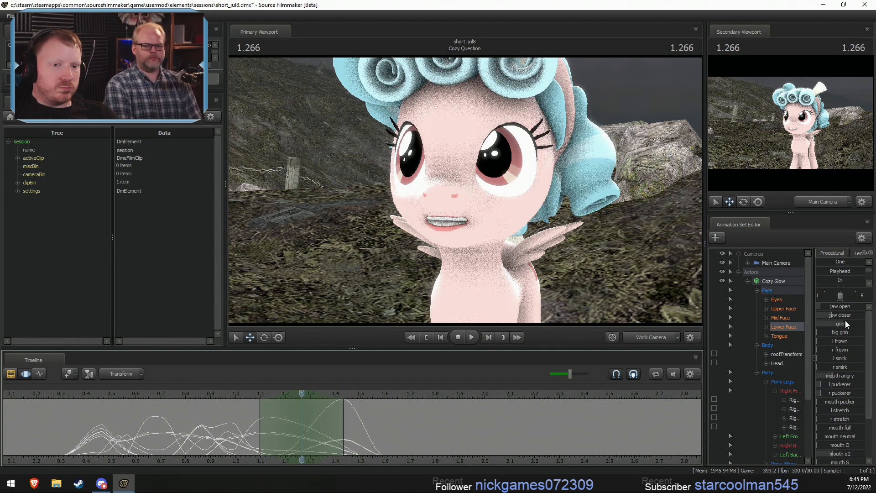
drag(845, 320, 827, 321)
drag(231, 427, 419, 446)
drag(842, 324, 814, 325)
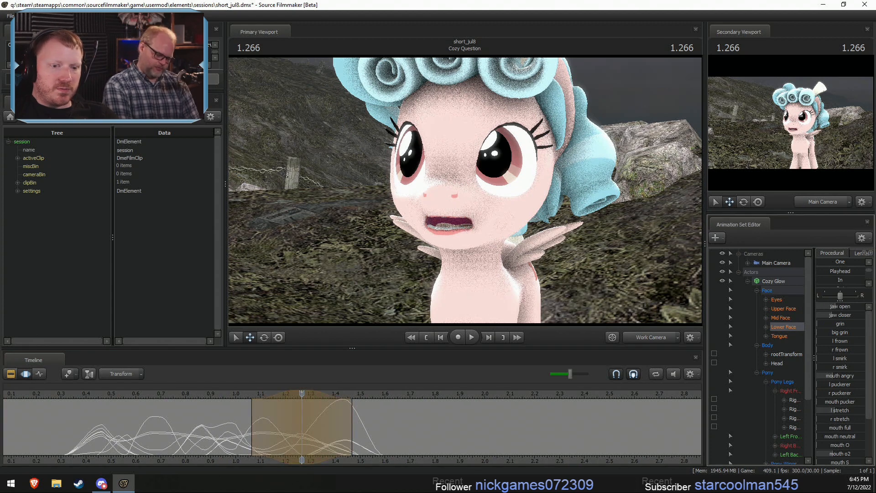
- Play back the dialogue up to the rounded mouth shape to judge the open-jaw pose before it
key(space)
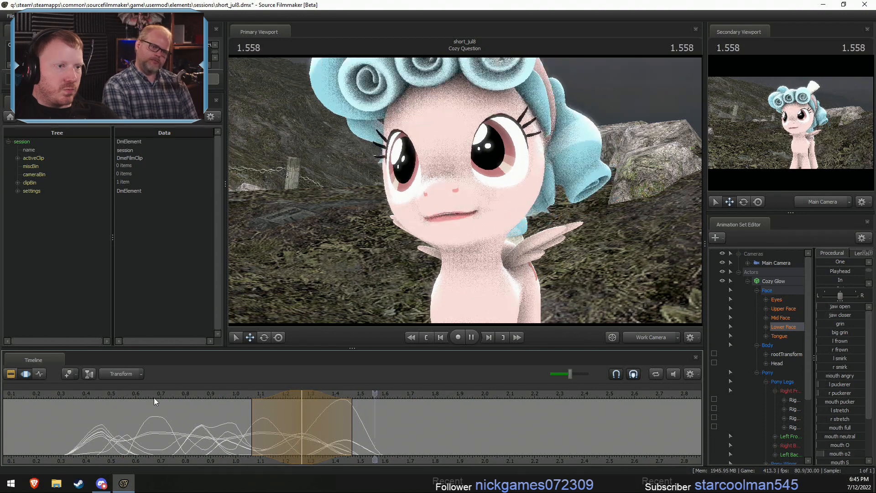
key(space)
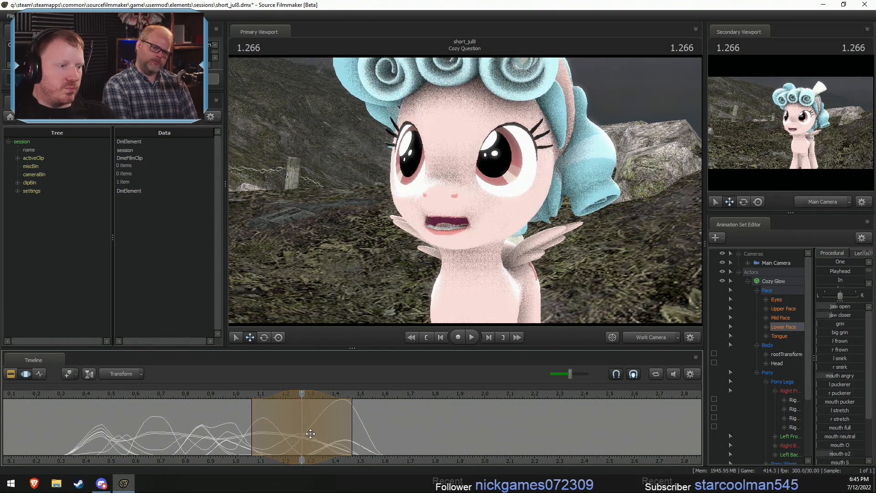
click(204, 393)
key(space)
key(space)
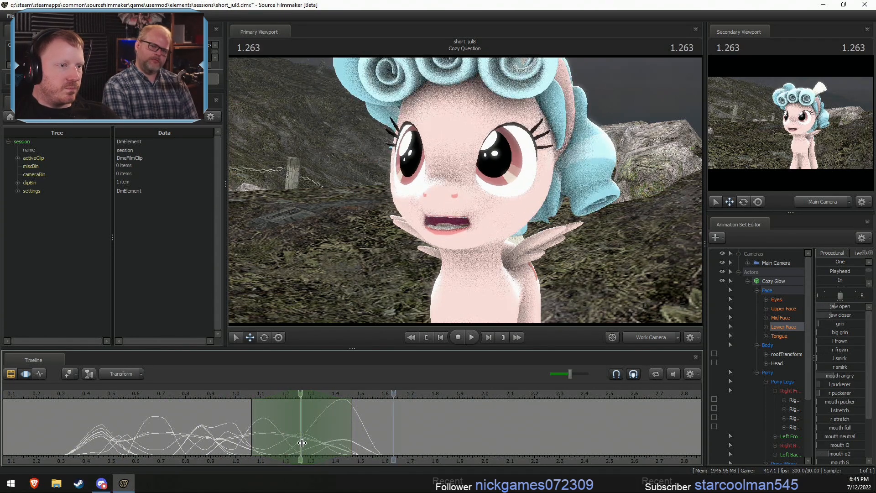
- Undo the jaw and grin changes made around 1.266 s
key(ctrl+z)
key(ctrl+z)
key(ctrl+z)
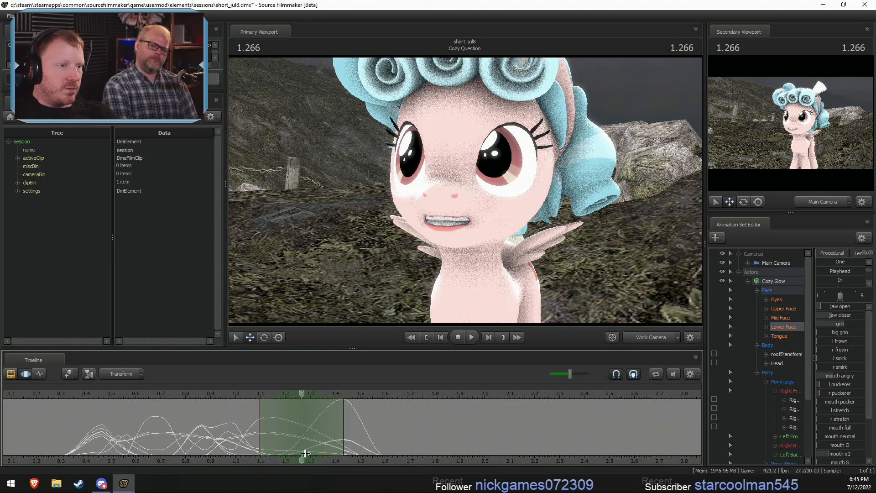
- Select about 1.20 to 1.50 s around 1.400 s and bring the rounded mouth shape in earlier
click(341, 444)
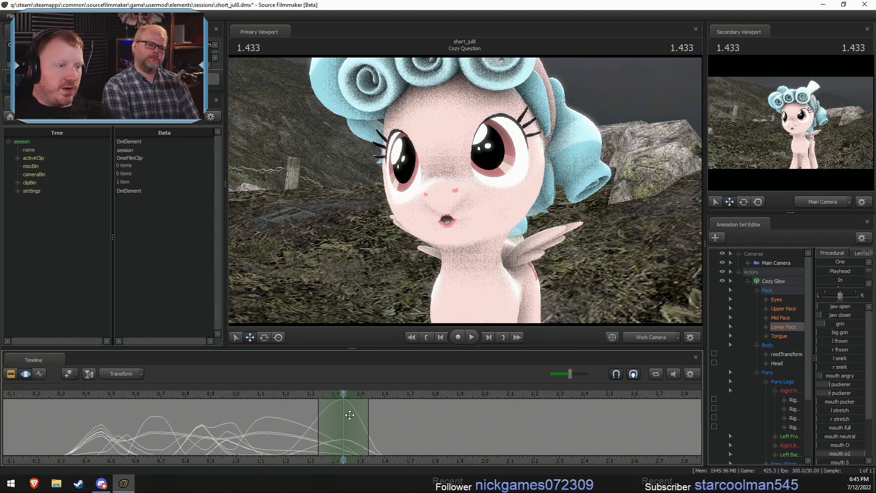
drag(336, 391, 286, 415)
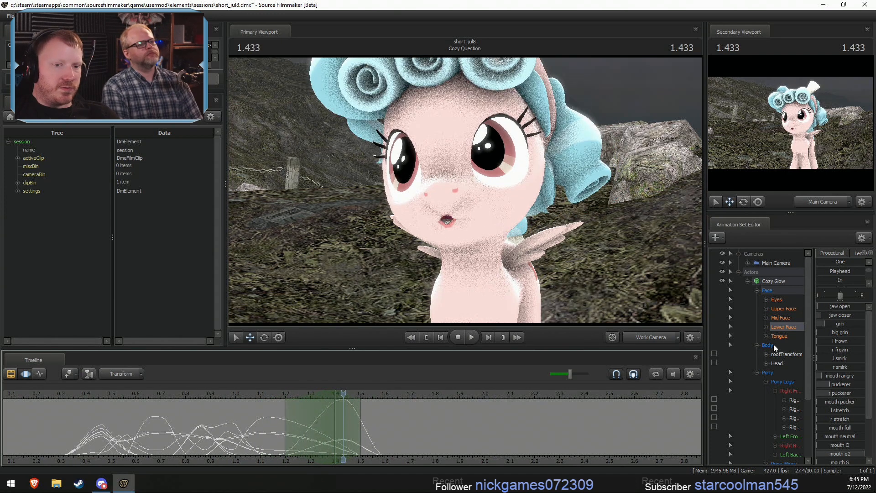
drag(836, 318, 860, 318)
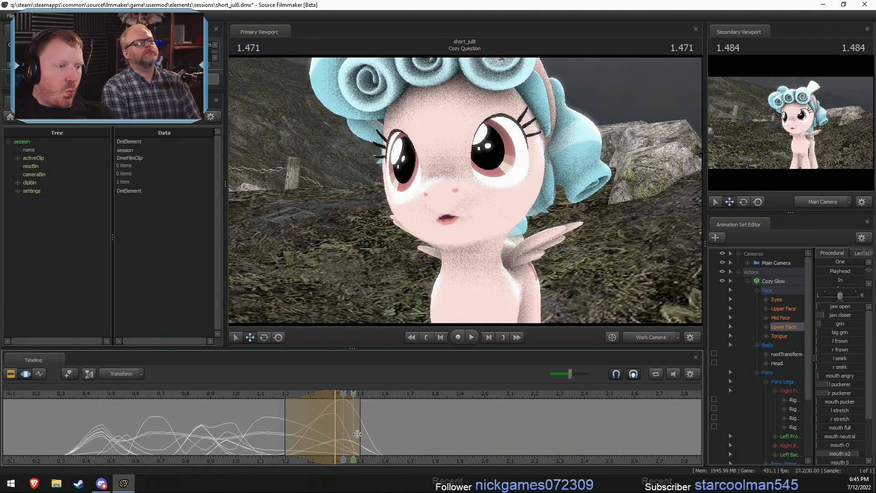
- Select about 1.47 to 1.80 s around 1.633 s and raise grin slightly for the end of the line
shift+drag(340, 426, 381, 431)
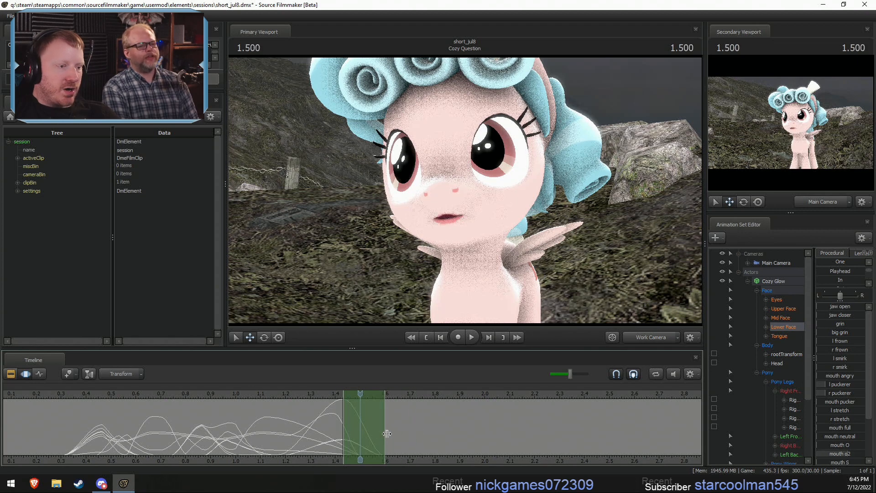
drag(387, 433, 395, 433)
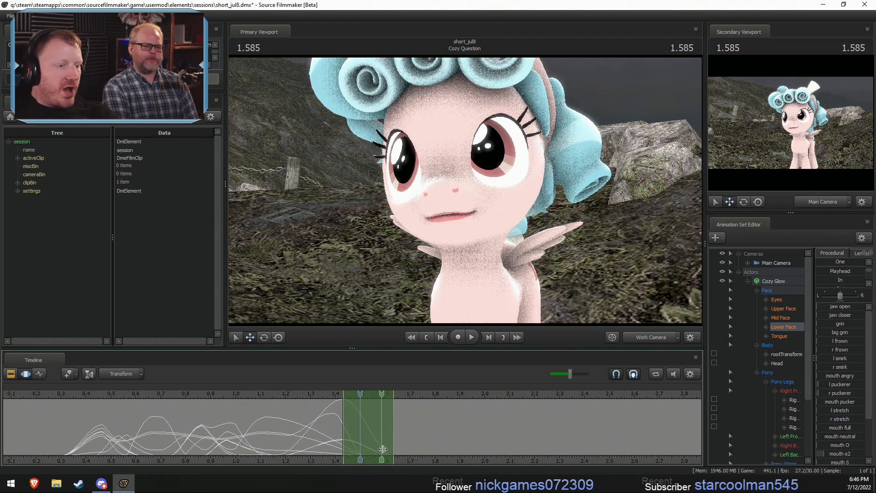
drag(393, 444, 394, 446)
click(394, 445)
scroll(393, 445, up, 5)
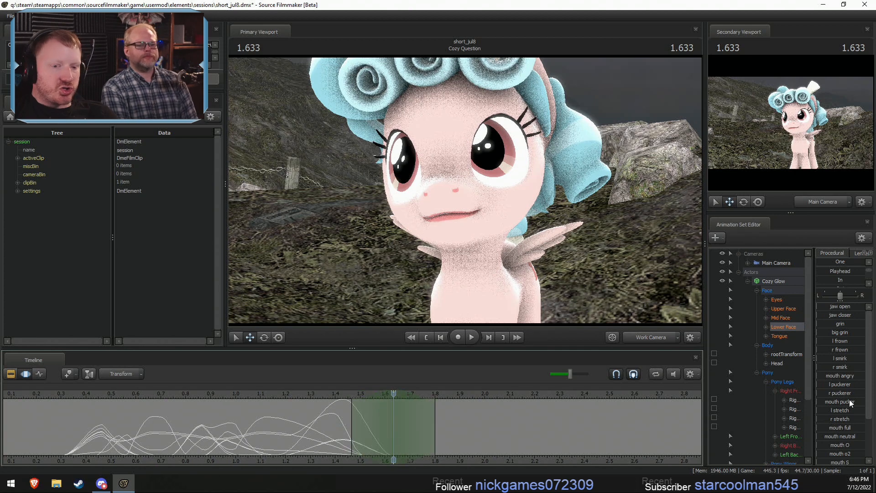
scroll(173, 424, down, 2)
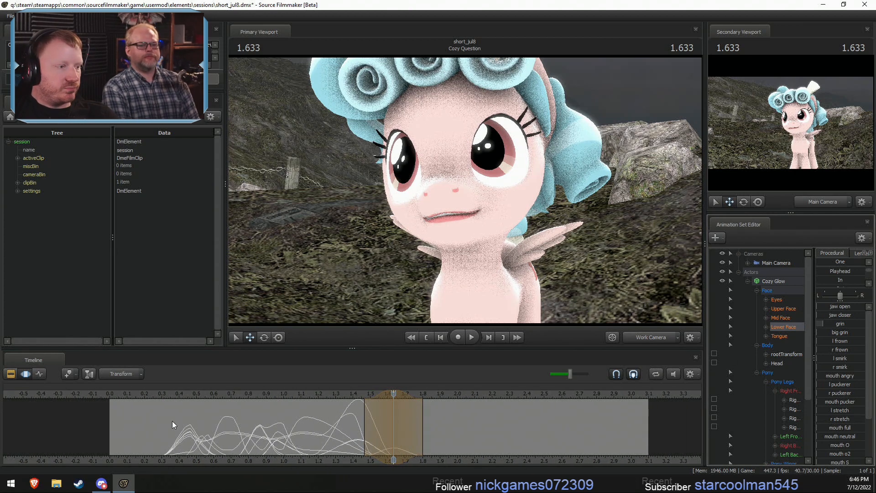
- Copy the lower-face pose from 0.466 s into the selection around 1.633 s with the Playhead preset
click(192, 394)
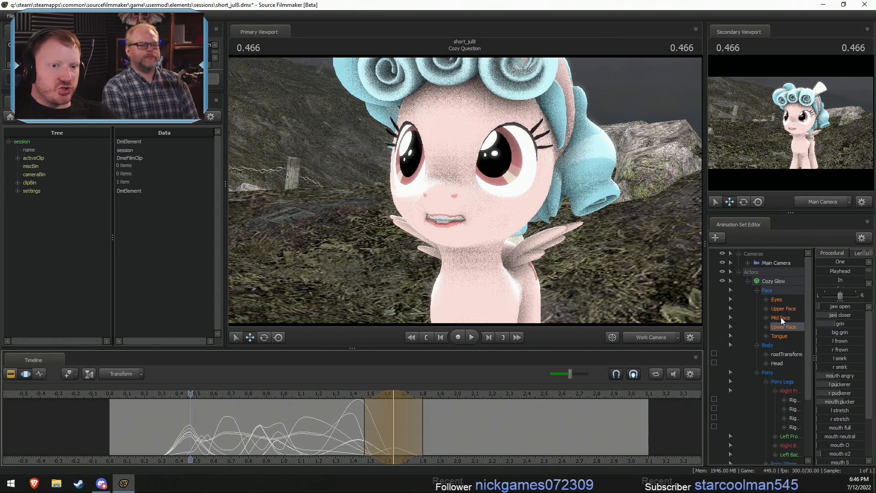
scroll(824, 265, up, 1)
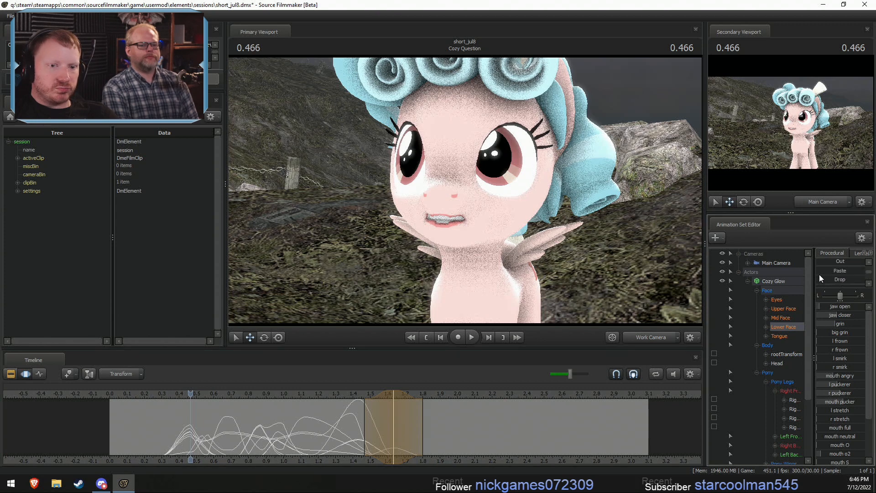
scroll(819, 274, up, 2)
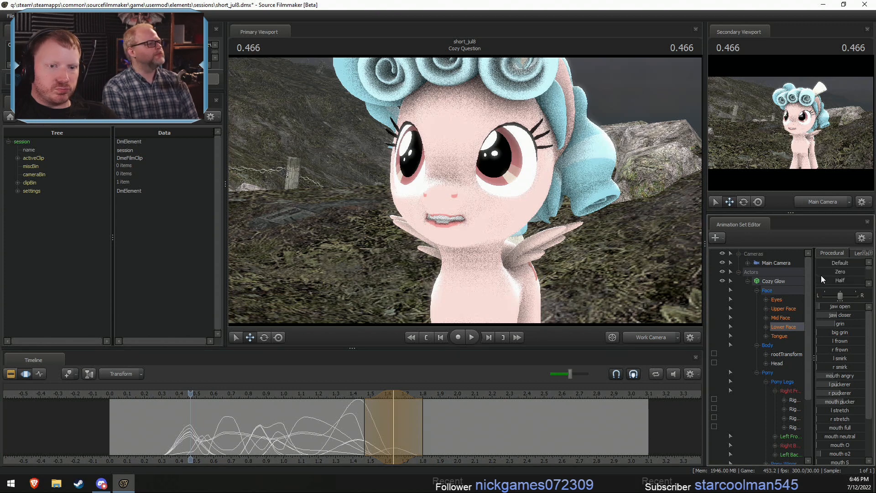
scroll(821, 276, down, 1)
drag(819, 273, 865, 272)
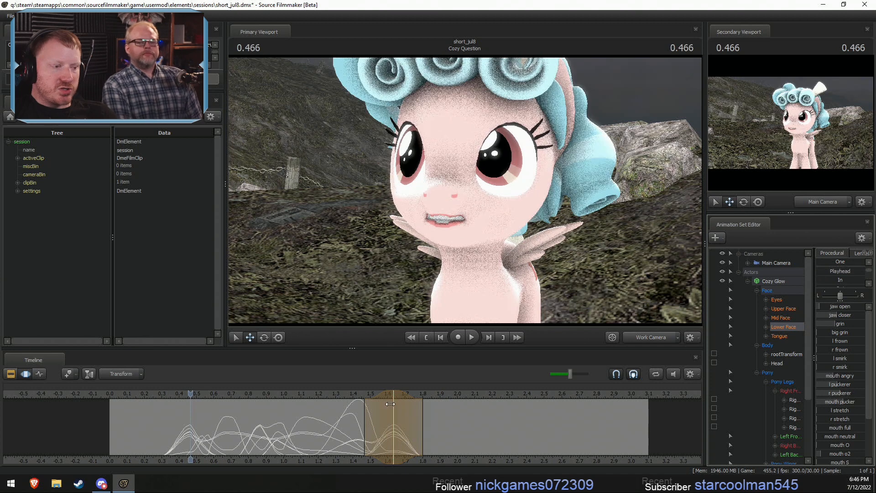
- Select about 1.43 to 1.67 s around 1.533 s and raise jaw open
drag(390, 404, 400, 427)
shift+click(376, 428)
shift+scroll(376, 428, up, 3)
shift+scroll(377, 429, up, 1)
shift+scroll(407, 432, down, 1)
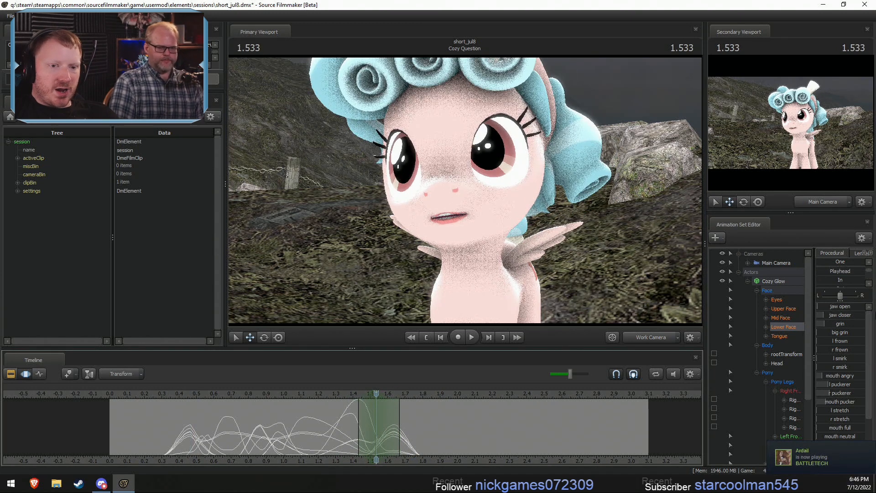
drag(819, 306, 839, 306)
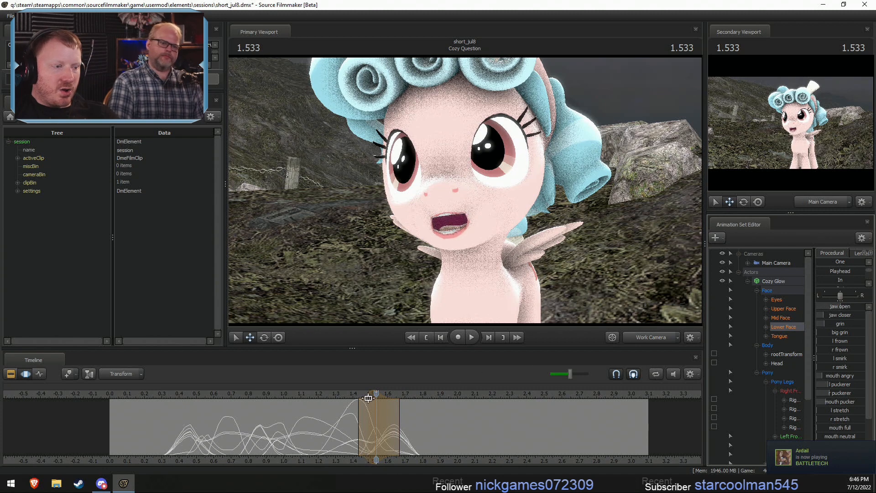
- Select about 1.63 to 1.97 s around 1.800 s and raise mouth o2 for a rounded mouth shape
drag(367, 398, 423, 443)
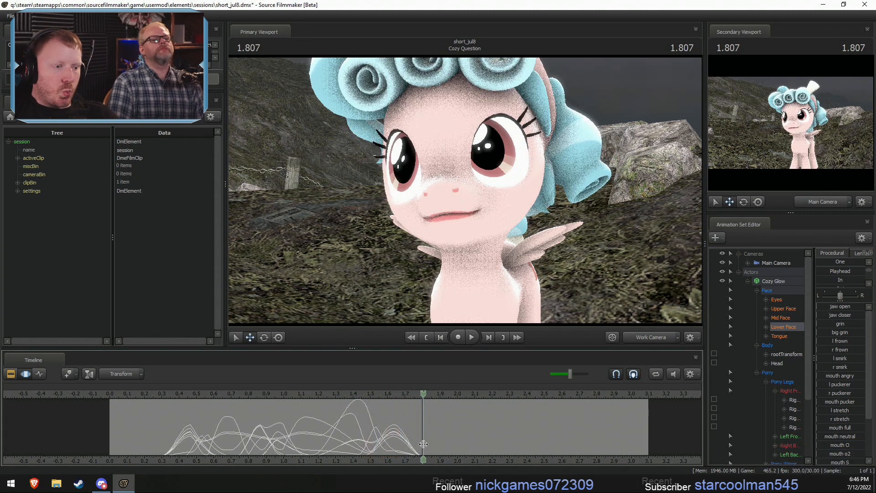
scroll(423, 444, up, 5)
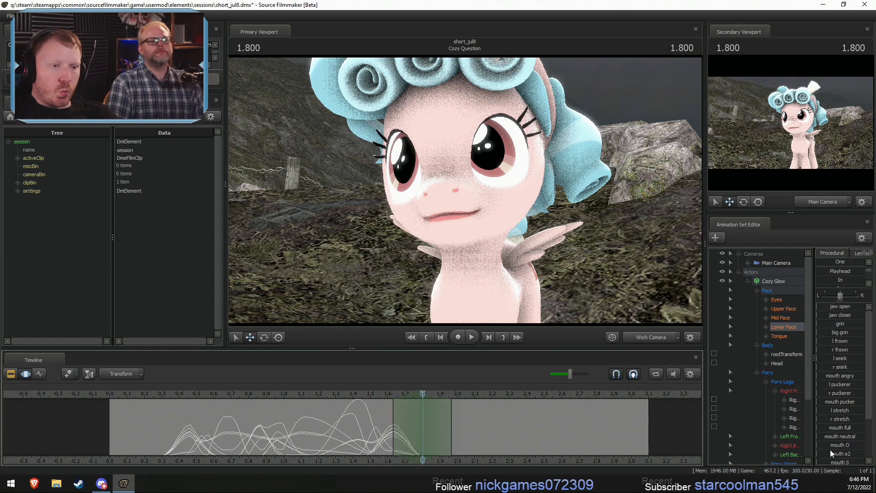
drag(831, 453, 843, 453)
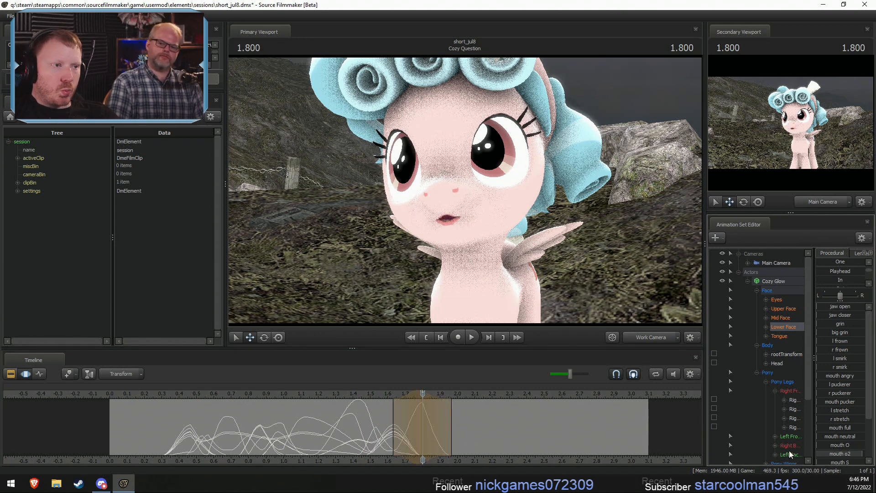
- Select about 1.63 to 1.83 s around 1.733 s and raise jaw open ahead of the rounded mouth shape
mouse_move(407, 433)
mouse_down()
mouse_move(392, 433)
mouse_move(410, 432)
mouse_up()
key(Escape)
shift+scroll(409, 433, up, 4)
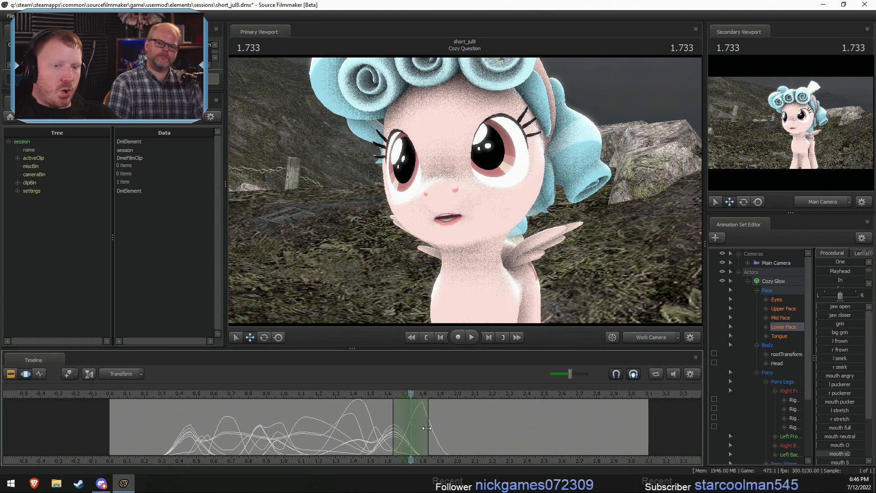
drag(825, 306, 825, 311)
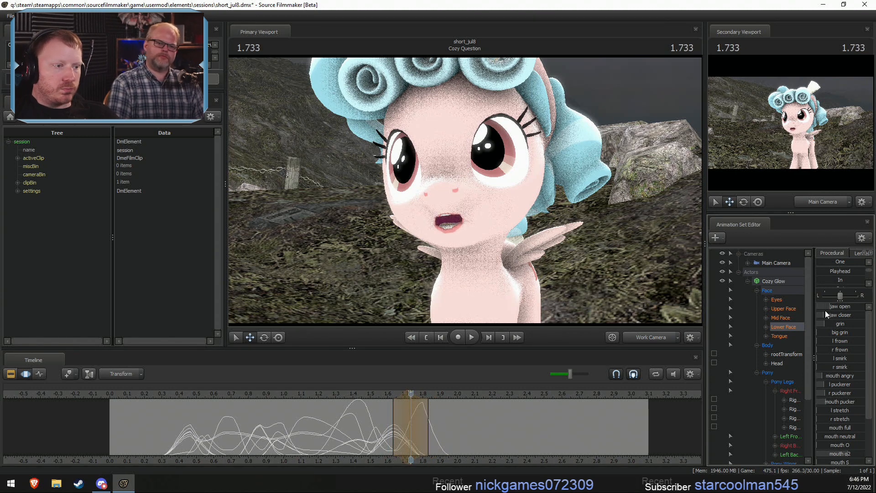
- Select about 1.80 to 2.07 s around 1.866 s and raise jaw closer and both puckerers to close the mouth
mouse_move(396, 428)
mouse_down()
mouse_move(422, 427)
mouse_move(406, 431)
mouse_move(428, 435)
mouse_move(421, 442)
mouse_move(454, 429)
mouse_move(476, 436)
mouse_up()
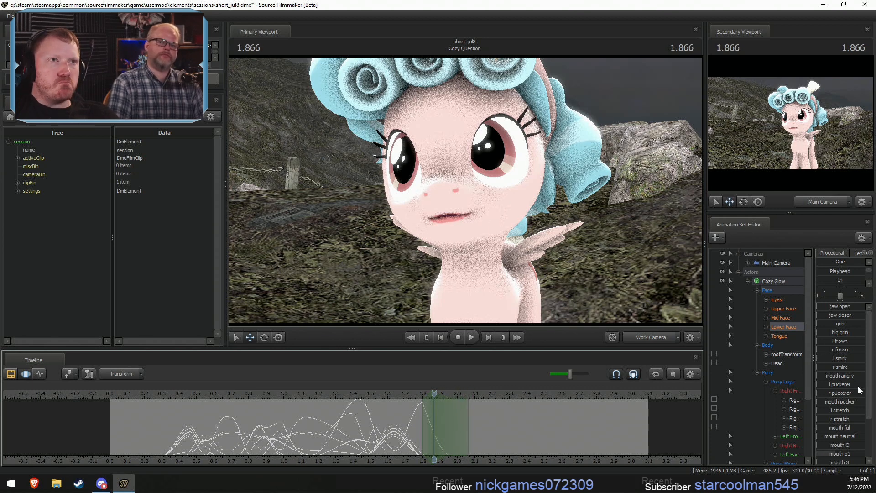
drag(822, 313, 849, 315)
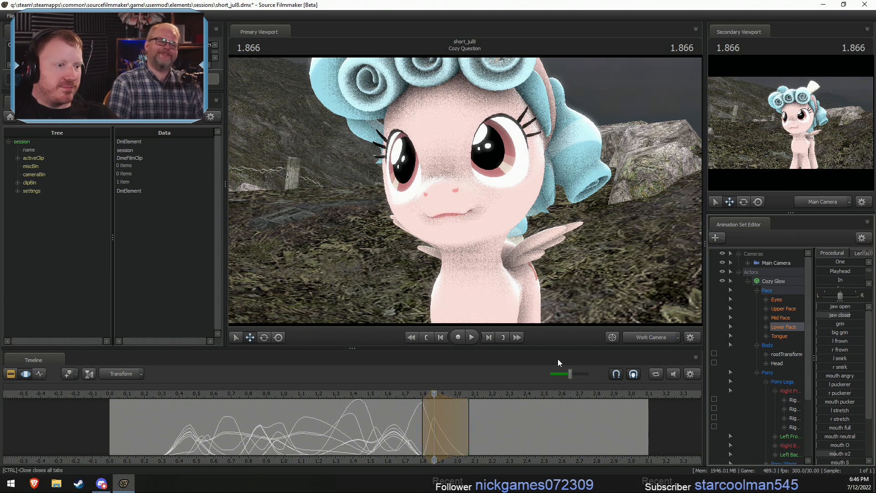
drag(409, 398, 432, 402)
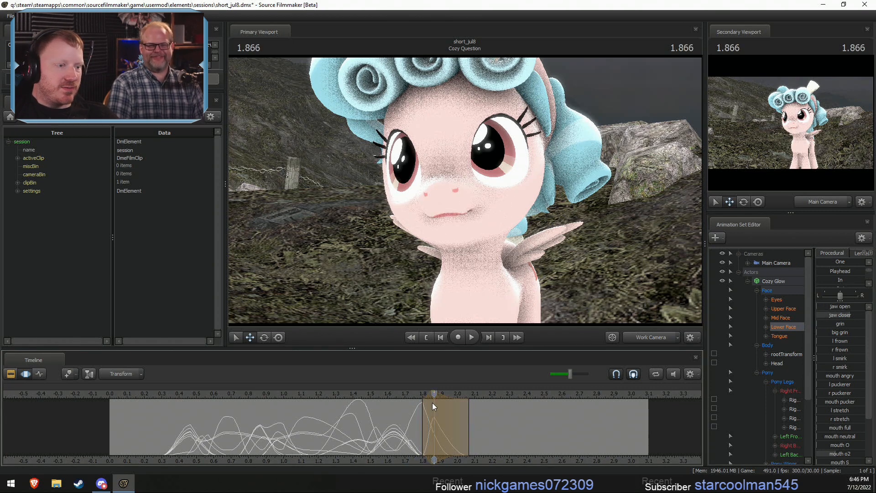
scroll(837, 439, down, 1)
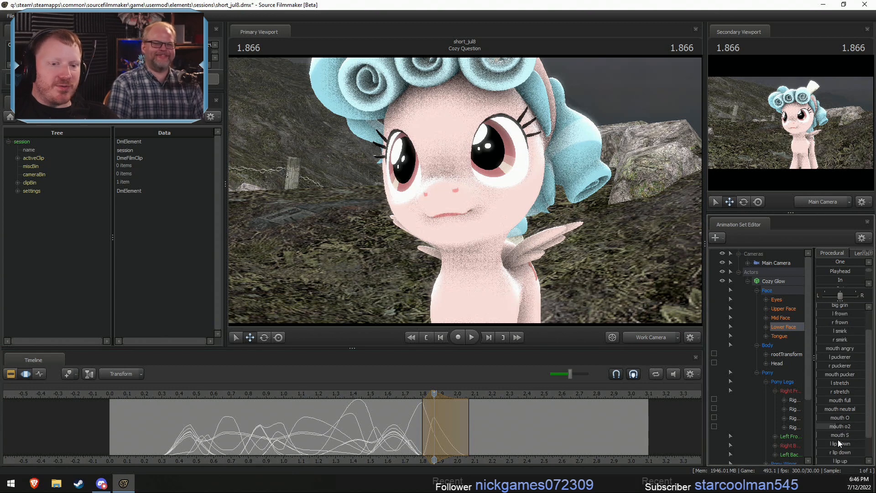
drag(820, 366, 838, 357)
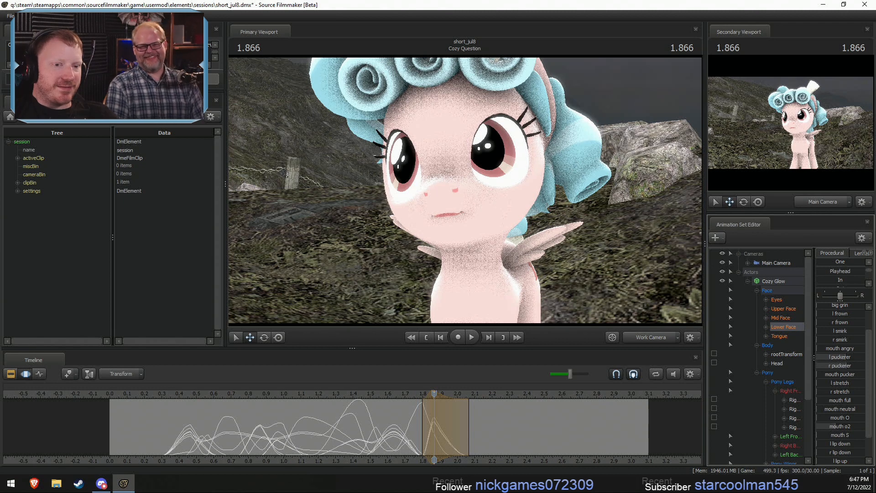
- Try adjusting the vertical eye direction and nose wrinkle around 1.866 s
click(777, 299)
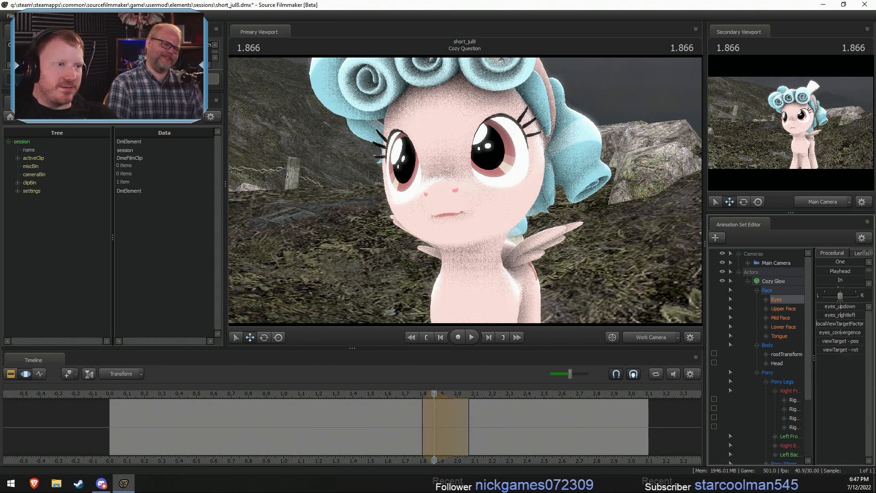
drag(842, 307, 833, 311)
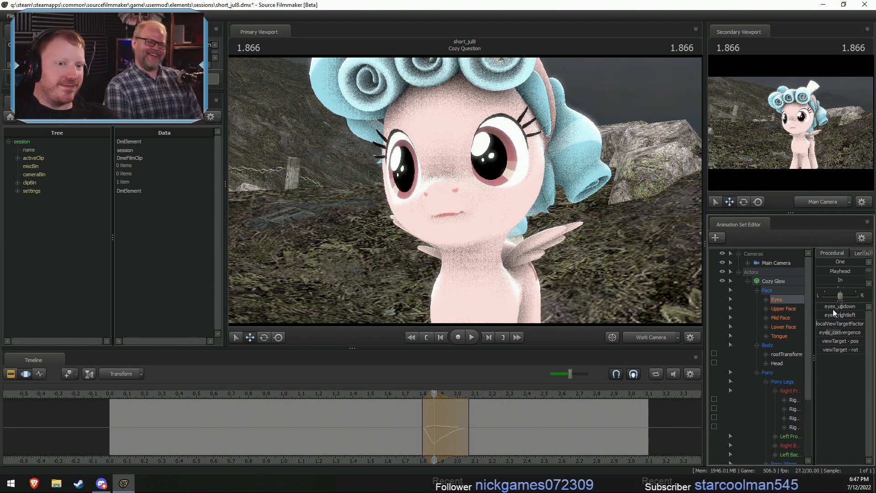
click(766, 318)
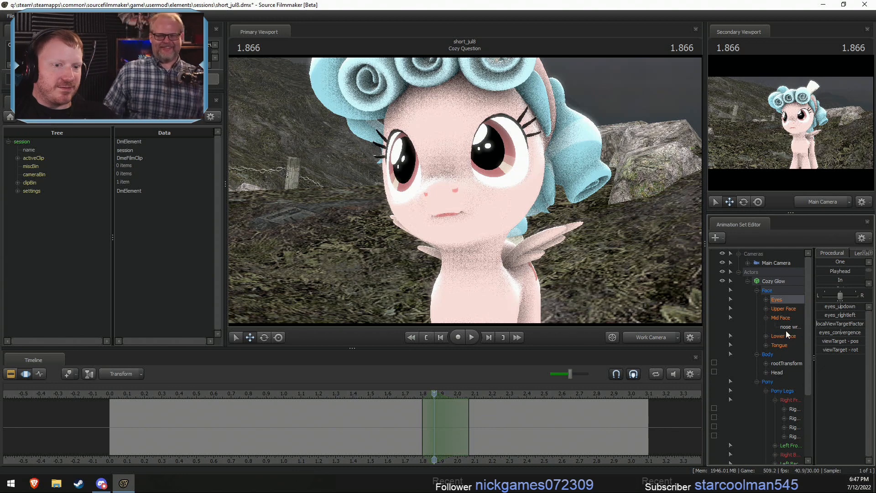
click(787, 327)
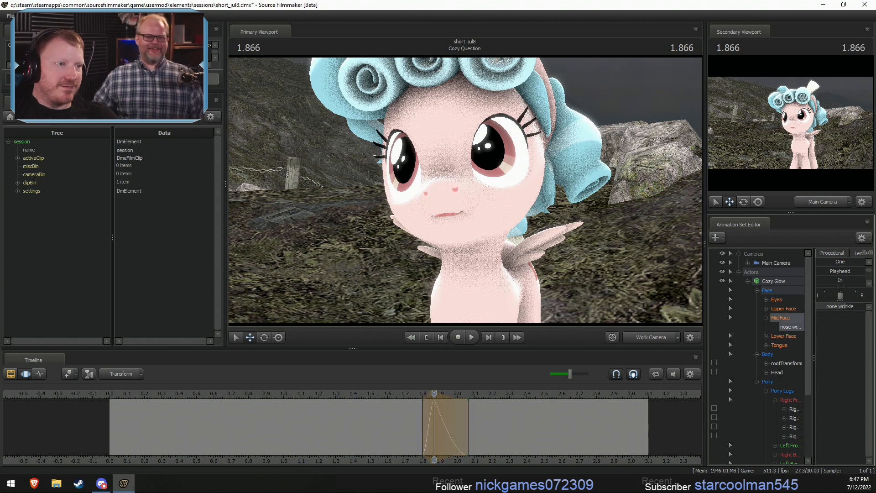
key(w)
drag(612, 246, 610, 237)
mouse_move(828, 310)
mouse_down()
mouse_move(853, 306)
mouse_move(816, 306)
mouse_up()
drag(593, 293, 631, 275)
key(s)
- Select about 1.87 to 2.20 s around 2.033 s, copy the lower-face pose from 1.866 s into it and lower both puckerers
key(shift)
drag(418, 429, 465, 437)
shift+scroll(465, 438, up, 1)
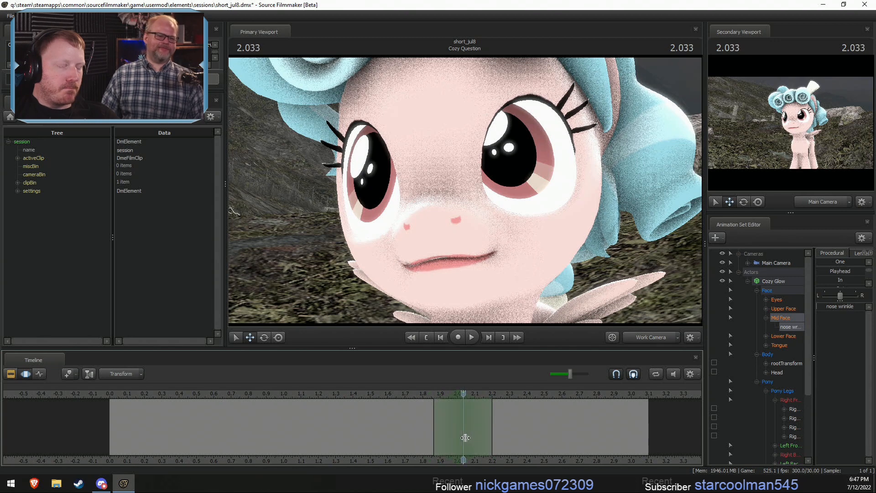
mouse_move(436, 393)
mouse_down()
mouse_move(465, 404)
mouse_move(434, 407)
mouse_up()
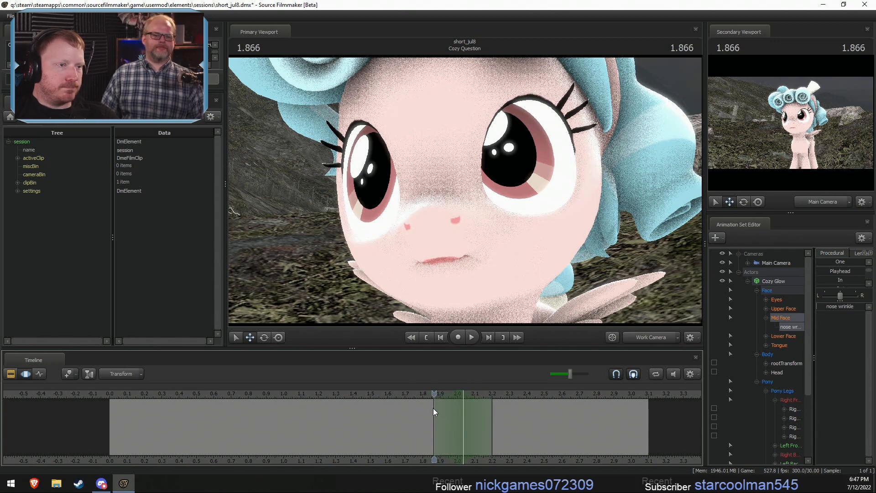
click(783, 335)
drag(829, 271, 864, 273)
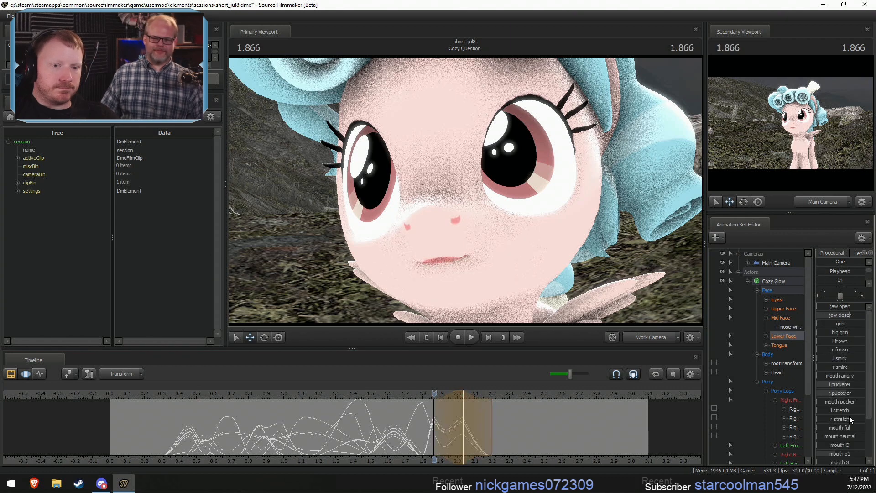
drag(849, 392, 830, 384)
- Select about 1.87 to 2.03 s around 1.933 s and raise jaw open to part the mouth
drag(408, 430, 448, 434)
shift+click(448, 434)
shift+scroll(448, 434, up, 2)
shift+scroll(447, 434, up, 1)
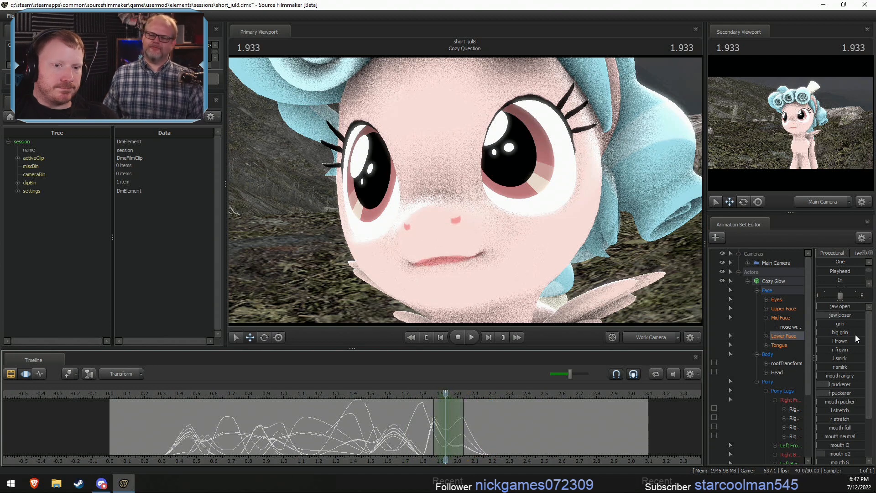
drag(849, 307, 865, 307)
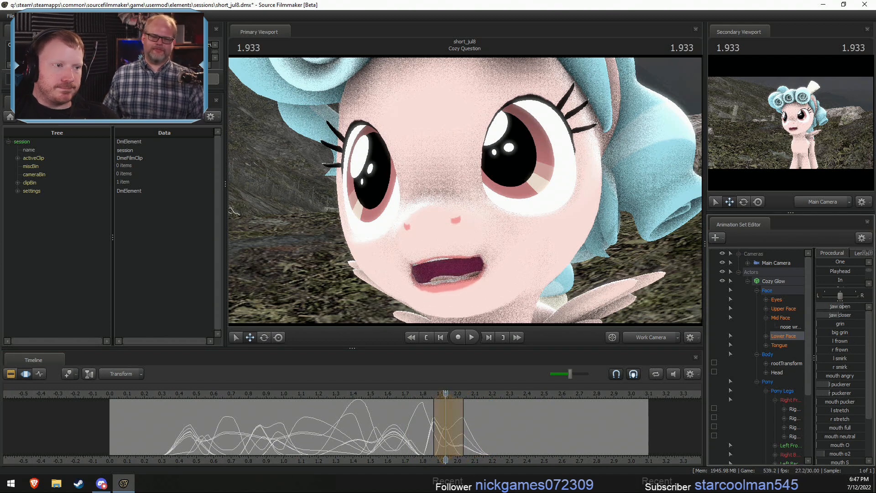
- Select about 1.87 to 2.03 s around 1.966 s and lower both puckerers to widen the mouth
key(shift)
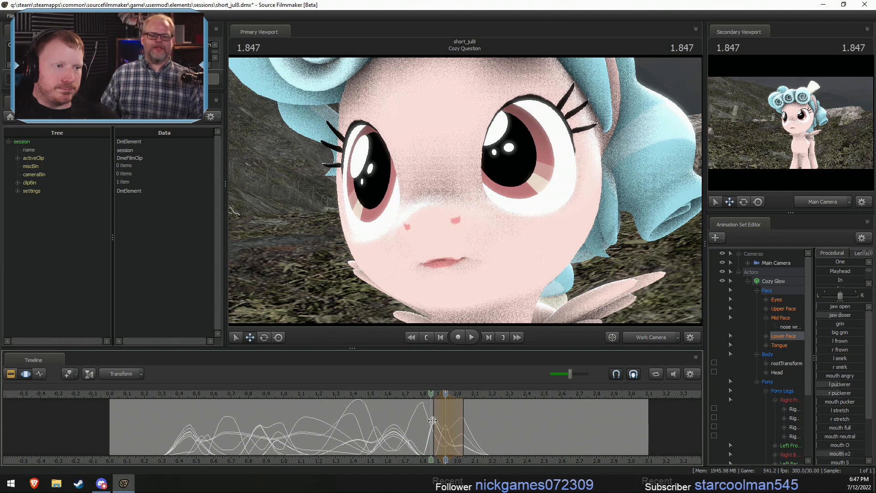
click(453, 432)
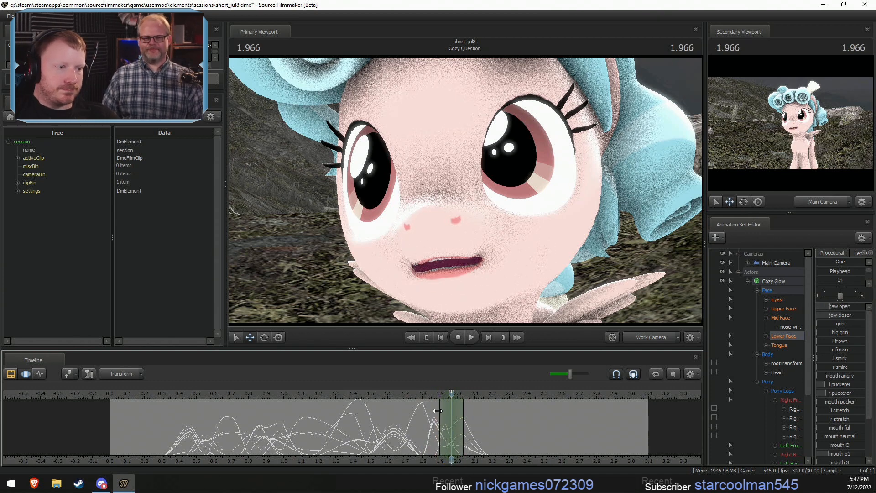
drag(440, 411, 434, 411)
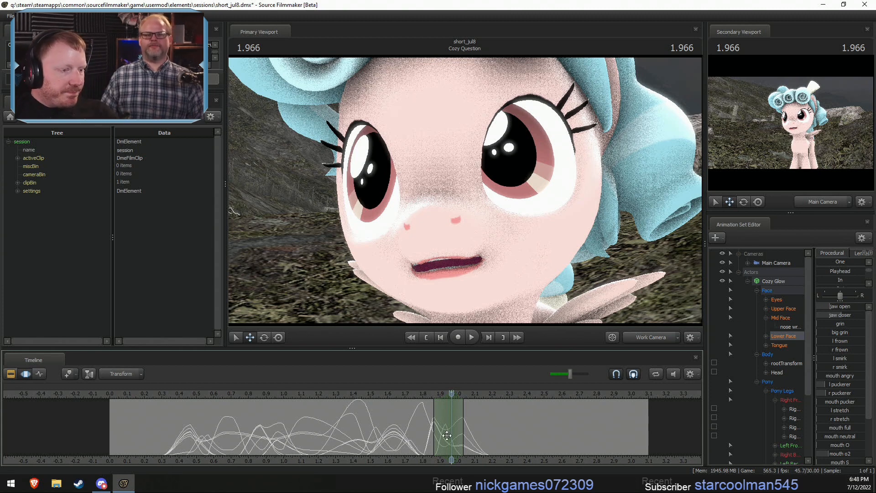
key(shift)
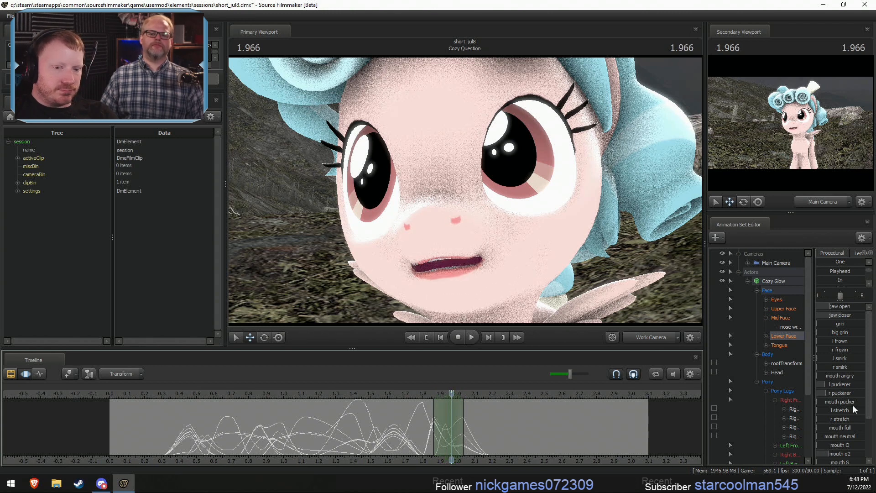
drag(845, 394, 833, 383)
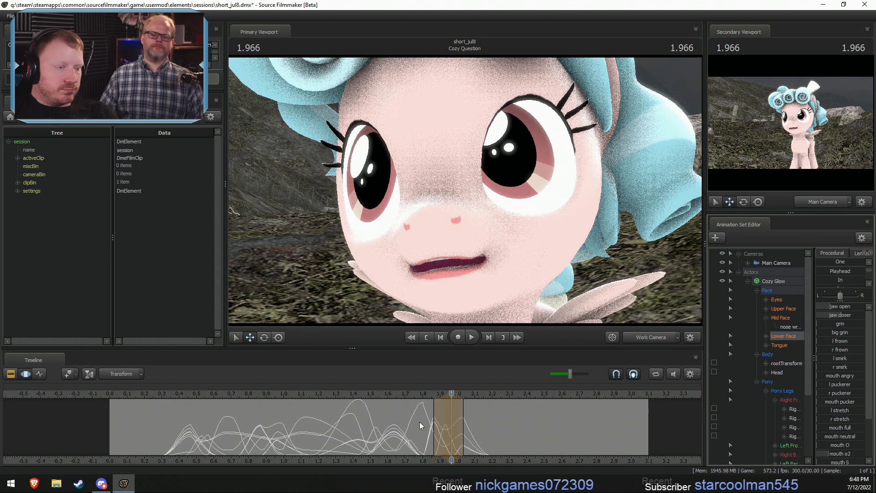
- Select about 1.87 to 2.00 s around 1.900 s and raise the left and right puckerers
key(shift)
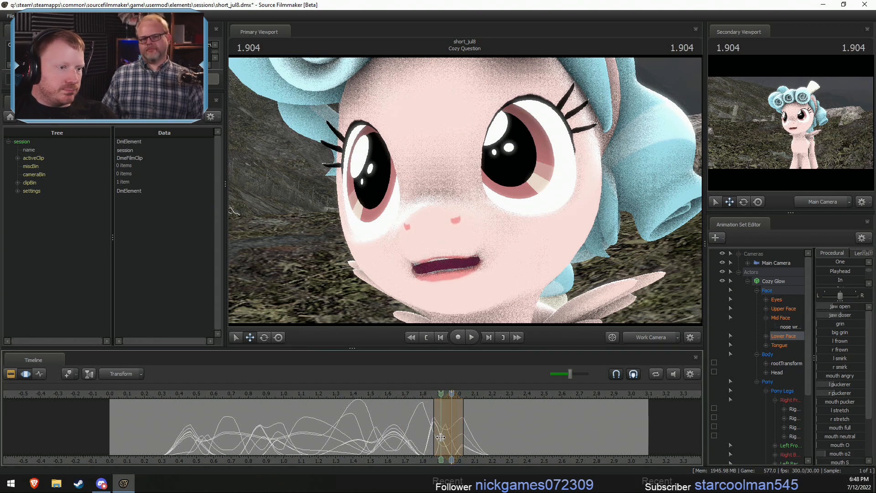
click(441, 437)
drag(447, 423, 457, 423)
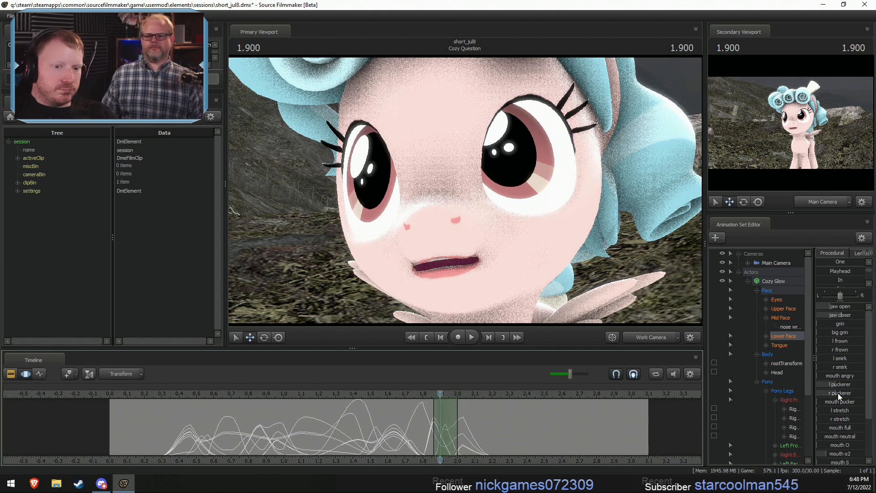
drag(835, 385, 851, 385)
drag(836, 393, 847, 394)
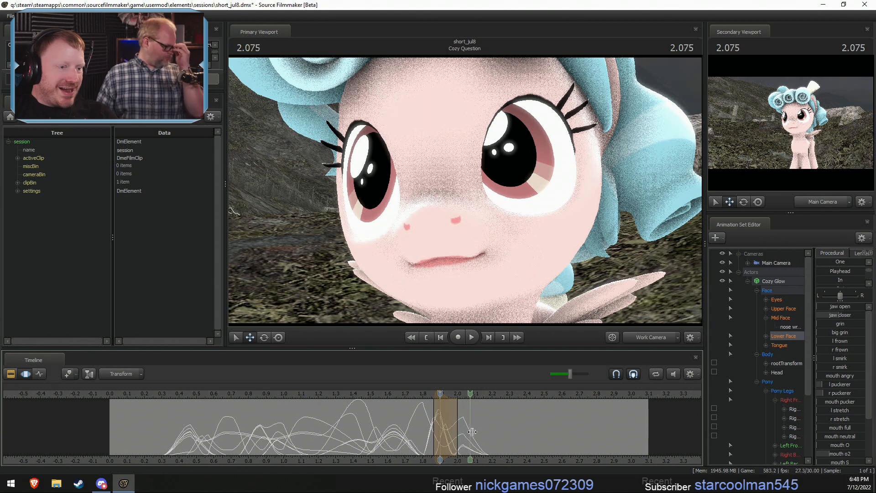
- Select about 2.03 to 2.37 s around 2.200 s and raise grin and mouth angry to bare the teeth
click(491, 435)
scroll(491, 435, up, 3)
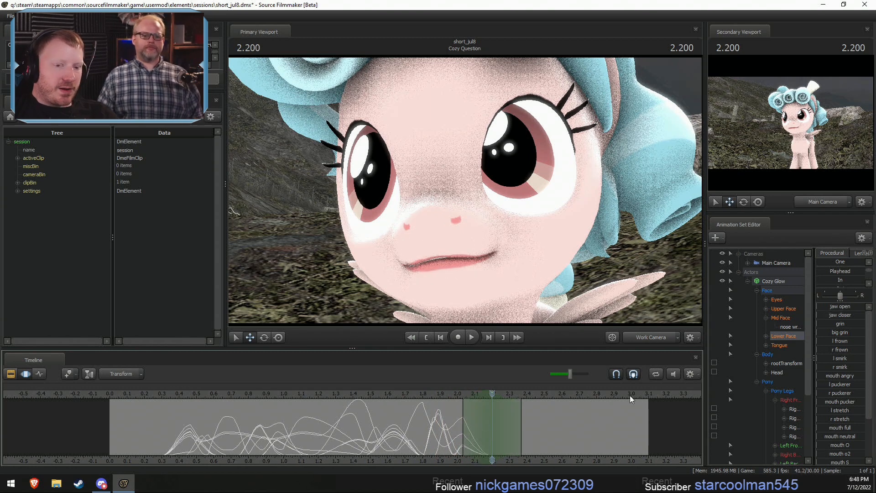
drag(824, 324, 849, 338)
drag(835, 375, 847, 372)
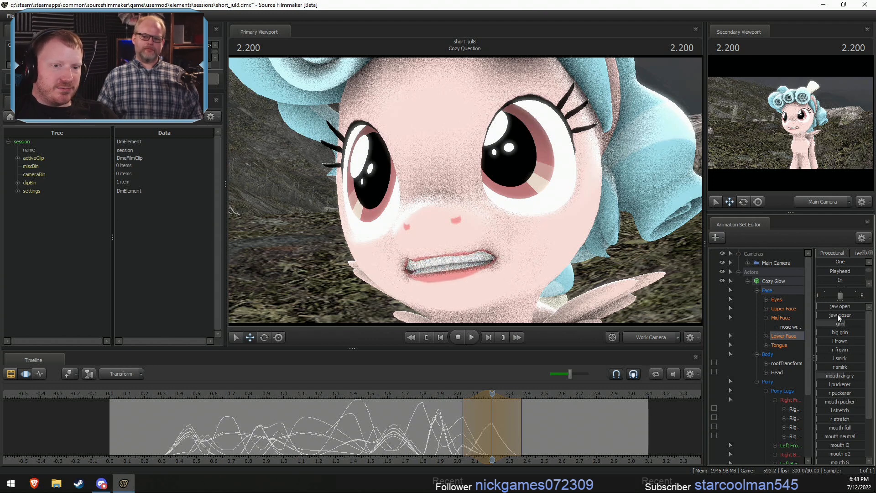
- Select about 2.03 to 2.23 s around 2.133 s and raise jaw open to part the teeth, then adjust mouth angry
drag(838, 307, 854, 315)
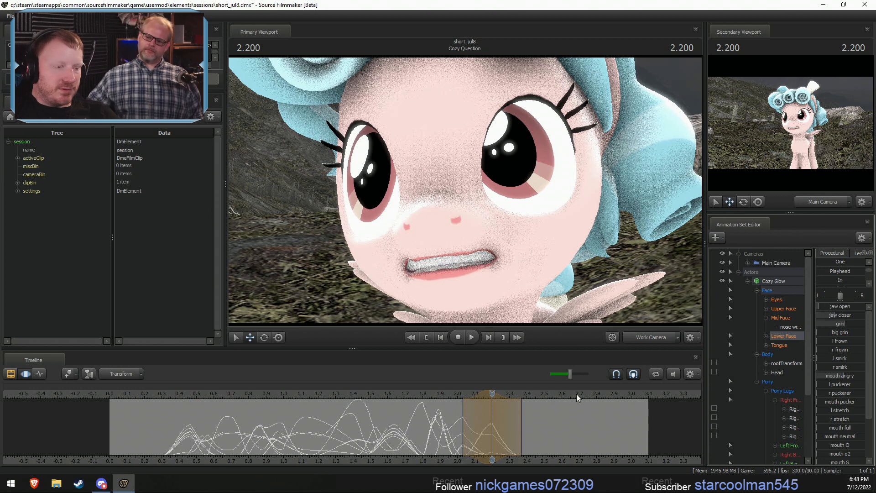
drag(449, 425, 479, 429)
shift+scroll(479, 429, up, 3)
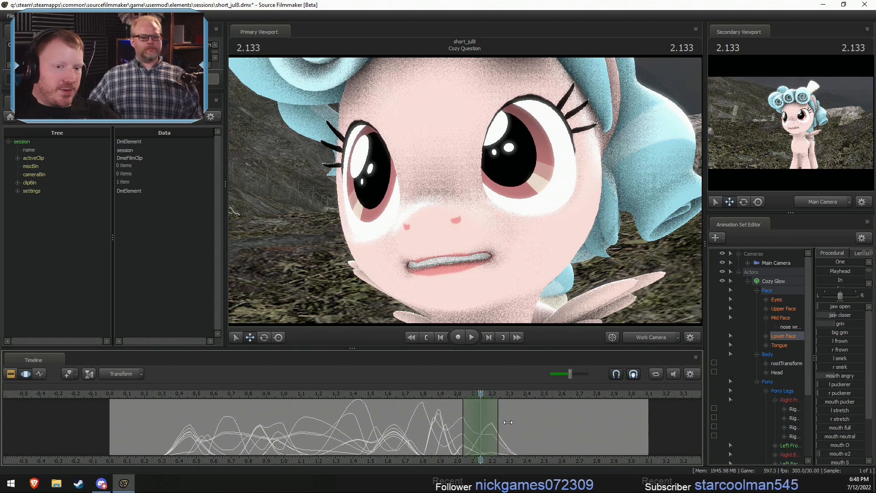
drag(837, 308, 852, 307)
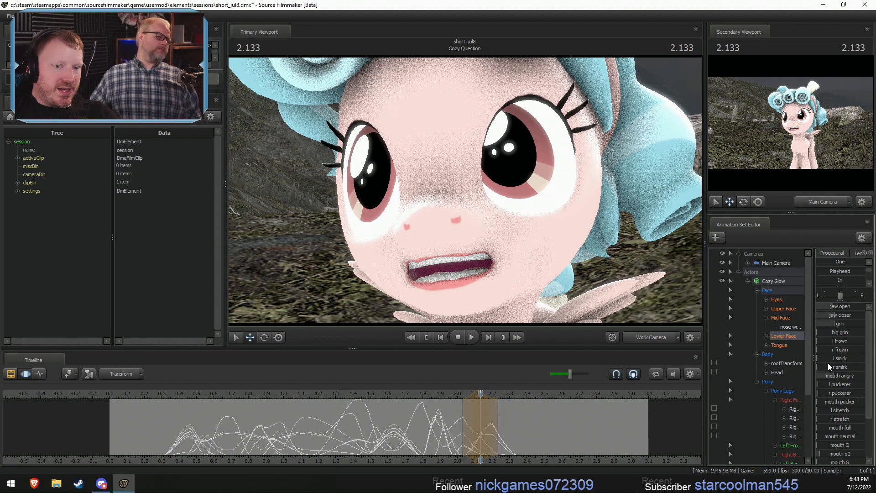
drag(834, 375, 847, 375)
- Play the dialogue back from about 1.5 s and again from about 0.7 s to check the mouth movement
drag(436, 422, 483, 437)
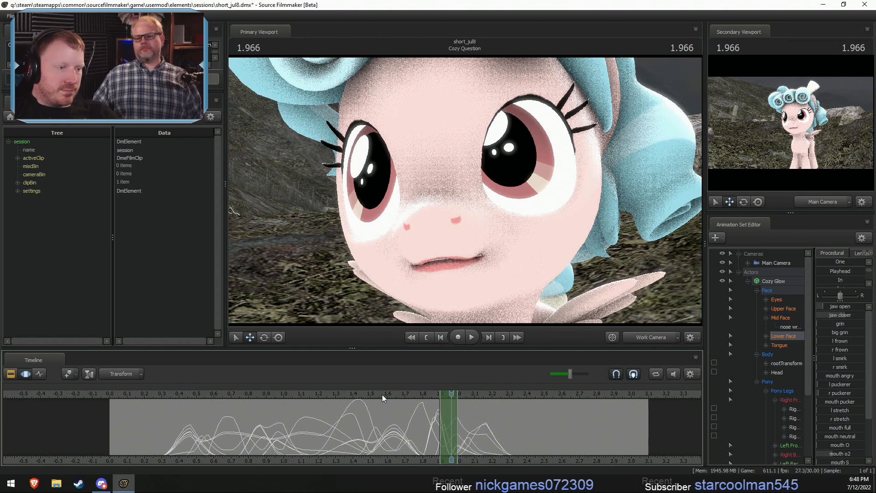
click(374, 394)
key(space)
click(234, 401)
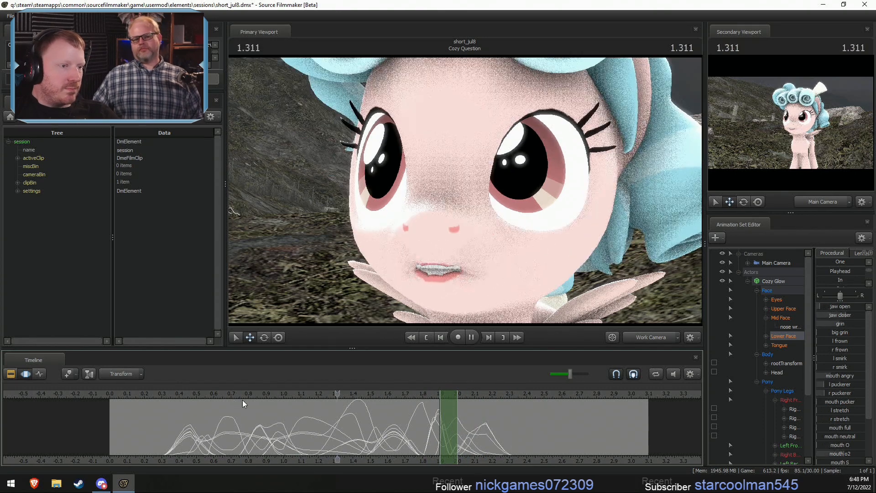
- Select about 1.87 to 2.00 s around 1.933 s and blend only jaw open partway toward Zero
click(346, 412)
drag(350, 412, 458, 440)
click(776, 339)
click(789, 345)
drag(839, 308, 828, 308)
key(ctrl+z)
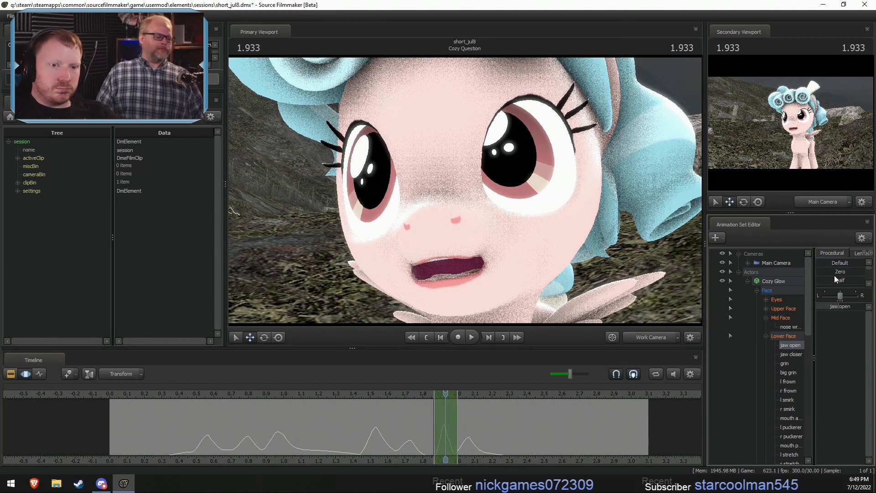
scroll(833, 275, up, 3)
drag(819, 272, 835, 272)
- Select about 2.17 to 2.37 s around 2.266 s and raise both lower-face puckerers and grin
drag(433, 429, 498, 447)
shift+scroll(497, 448, up, 3)
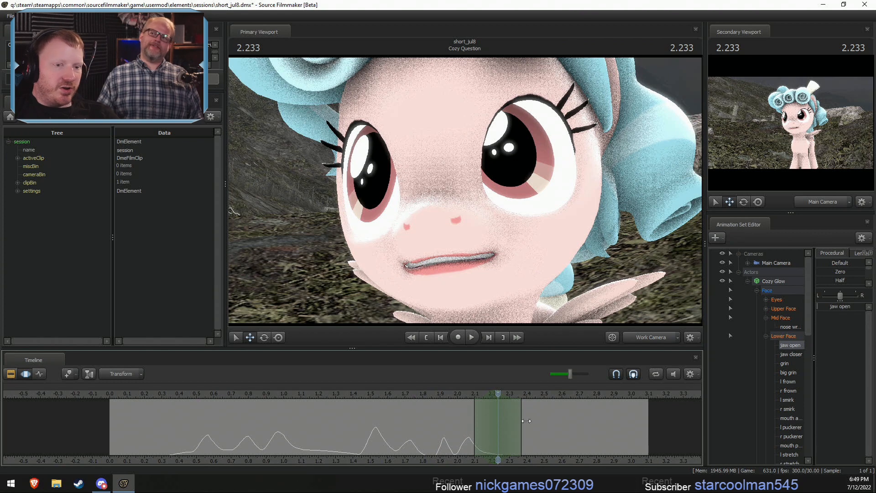
click(760, 335)
click(766, 336)
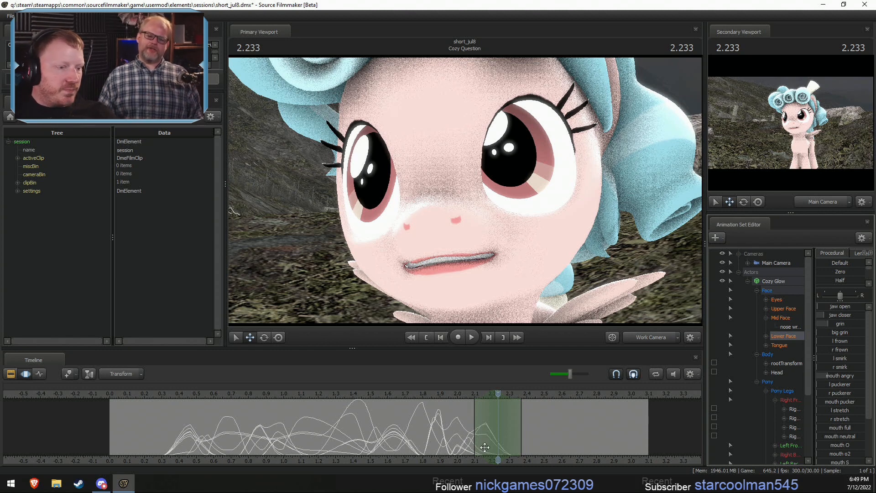
shift+drag(473, 442, 505, 442)
shift+double_click(505, 443)
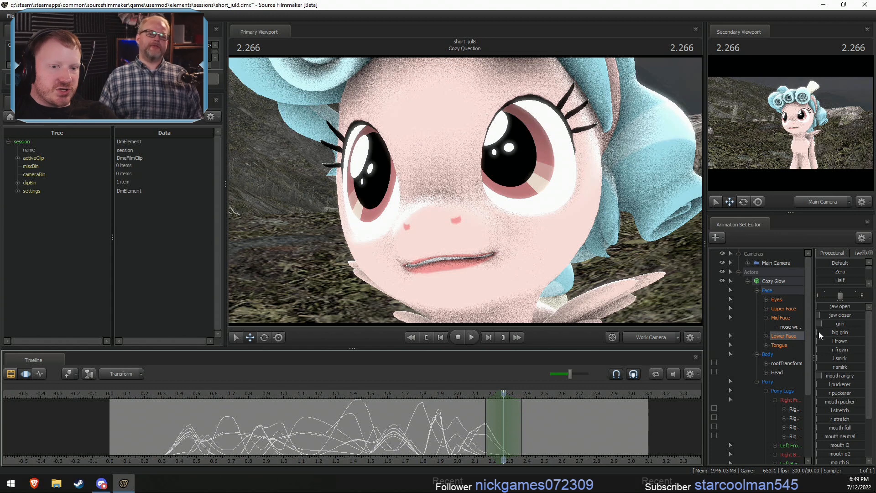
drag(827, 388, 840, 388)
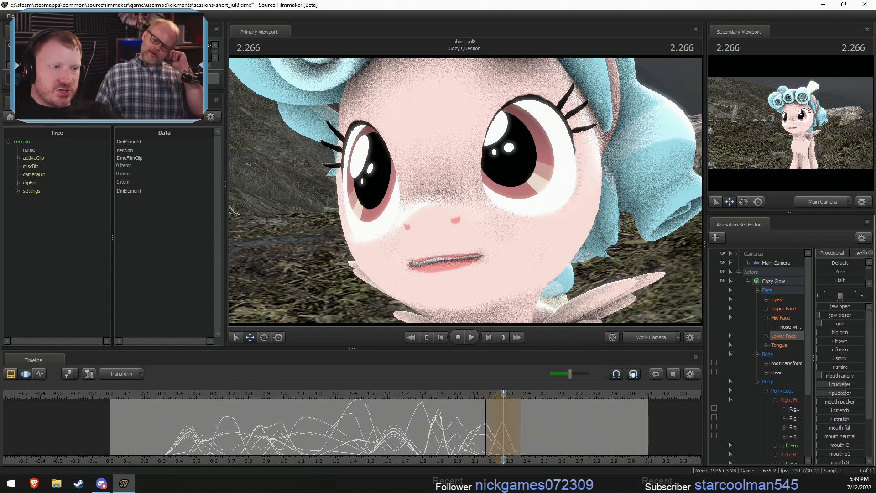
drag(830, 324, 846, 337)
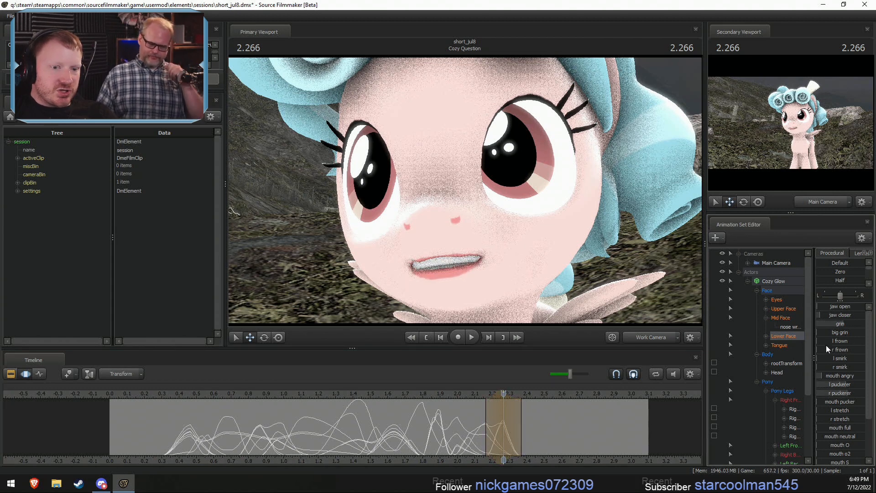
drag(826, 382, 835, 383)
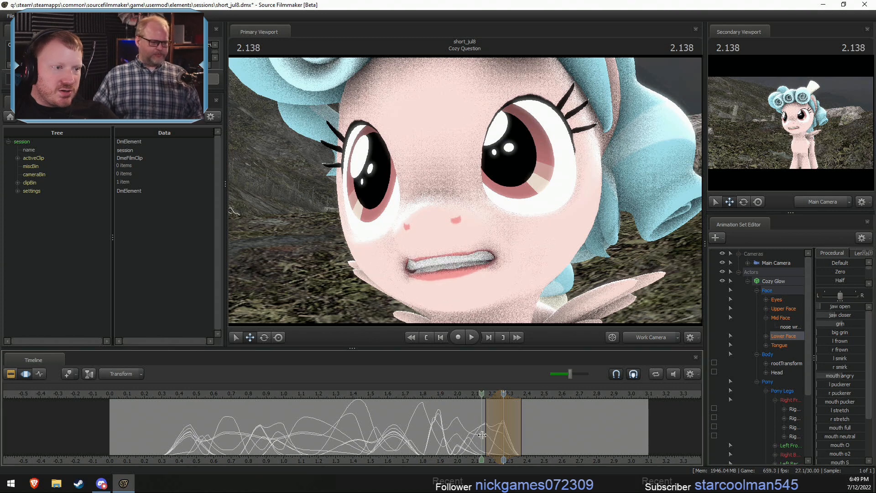
- Select about 2.26 to 2.60 s around 2.433 s and apply the mouth pose from 2.000 s with the Playhead preset
drag(487, 435, 529, 439)
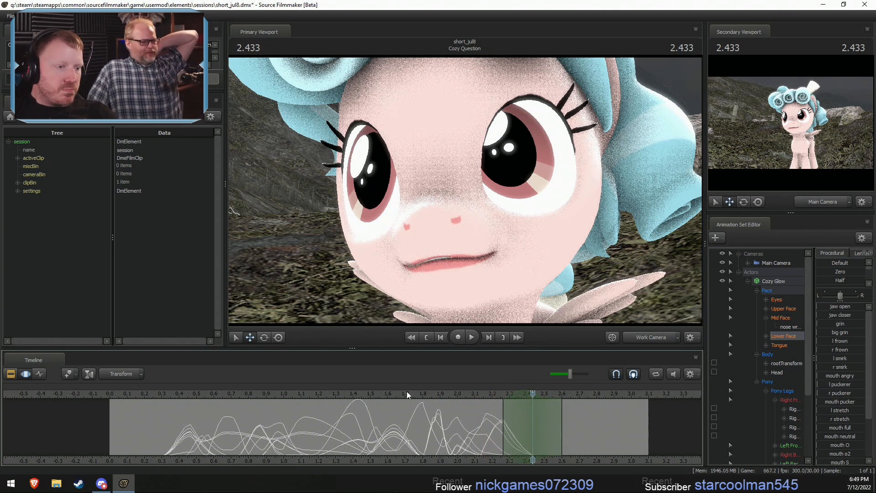
drag(407, 392, 434, 416)
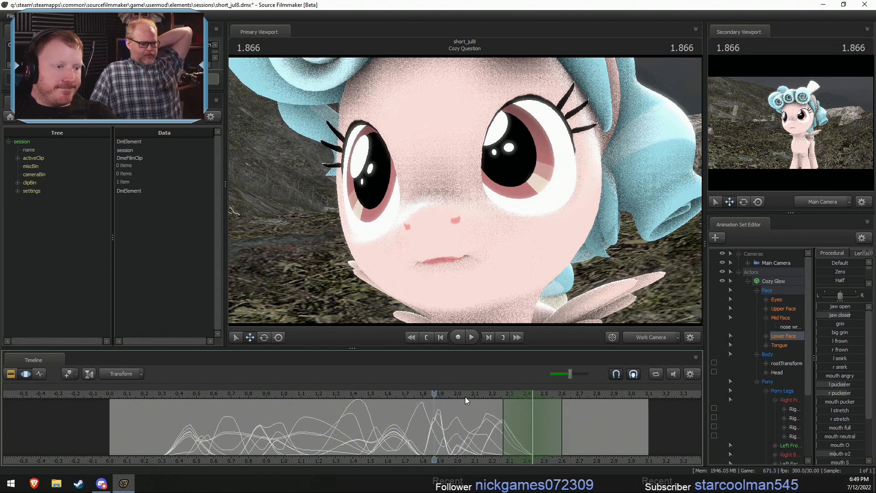
drag(464, 395, 457, 394)
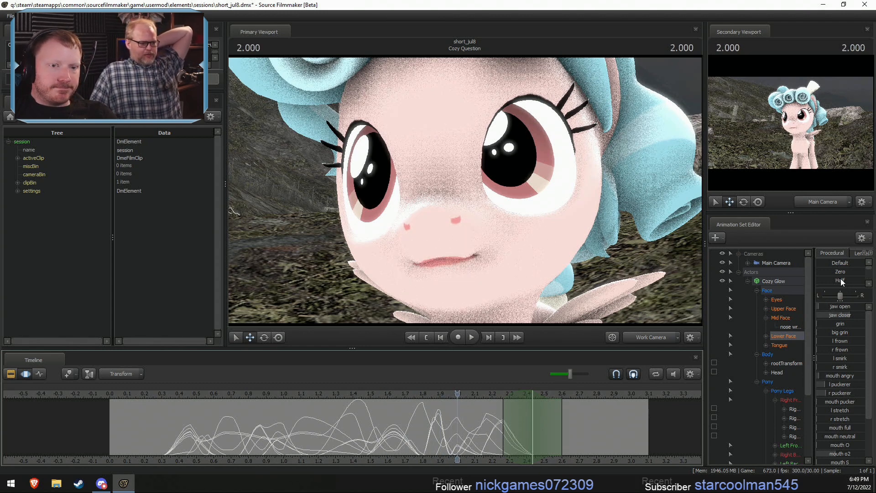
scroll(822, 275, down, 1)
drag(822, 275, 865, 275)
- At 2.433 s, raise both frowns slightly, lower both puckerers and raise the left and right stretches
drag(828, 349, 840, 343)
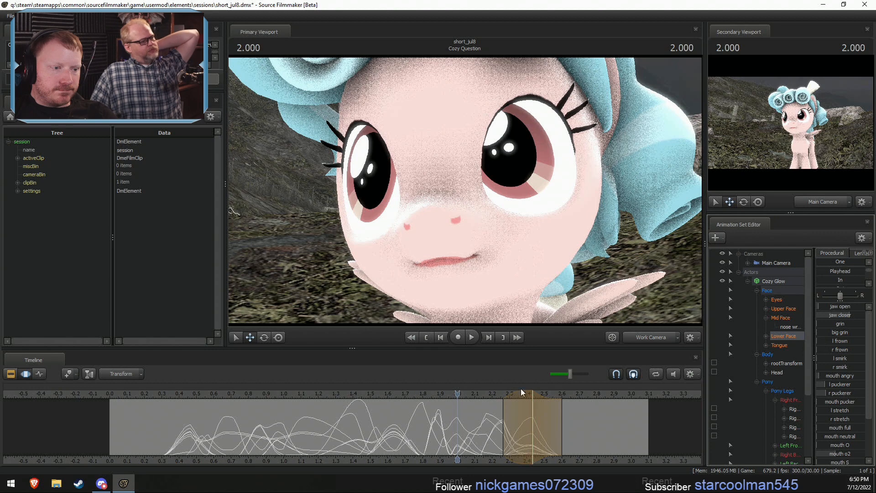
drag(458, 402, 532, 403)
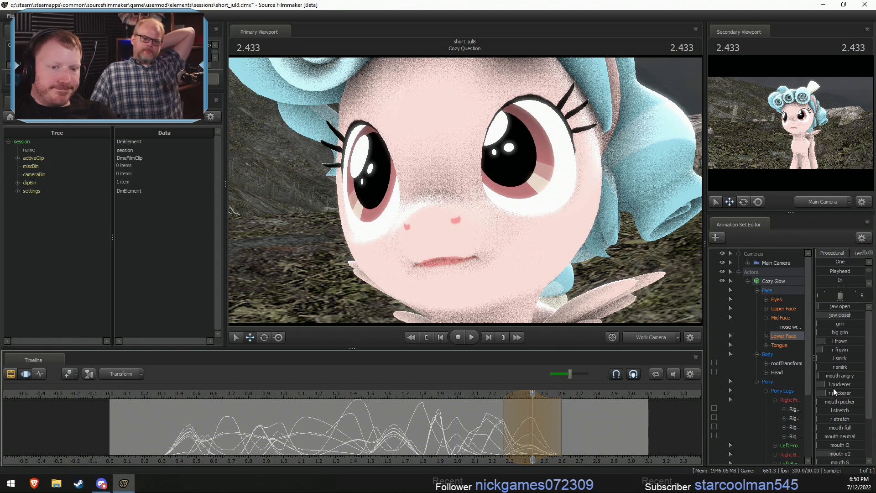
drag(831, 389, 834, 418)
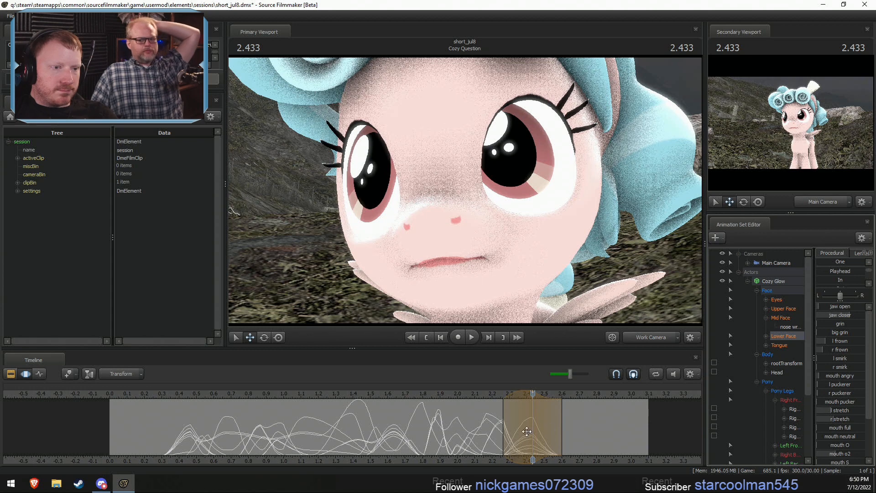
- Raise lip bite slightly and increase jaw closer at 2.433 s
scroll(844, 436, down, 2)
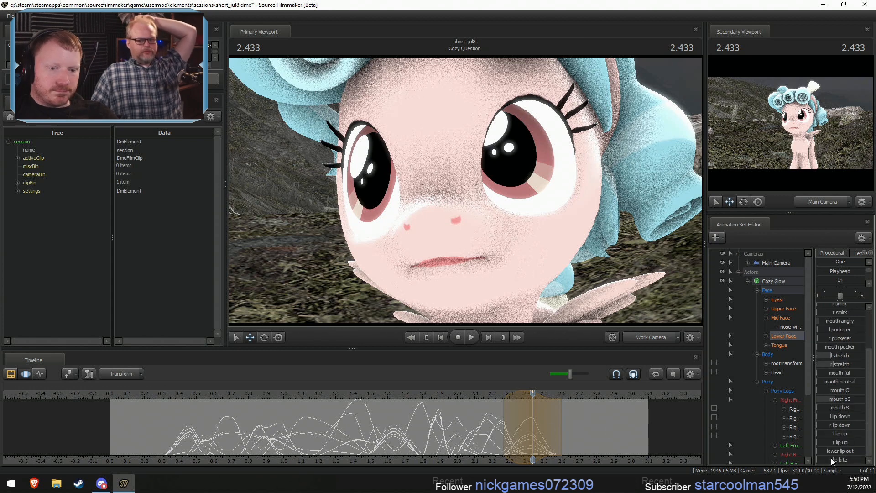
drag(830, 459, 837, 459)
scroll(851, 391, up, 2)
scroll(851, 391, down, 2)
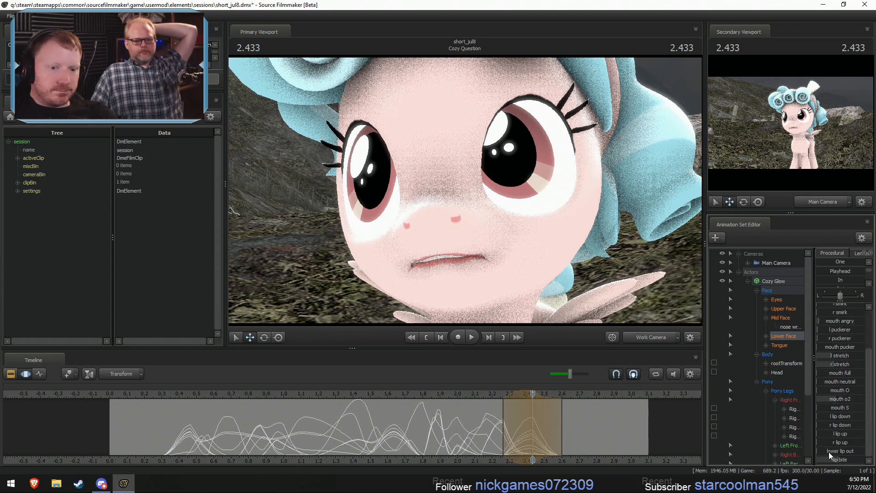
scroll(845, 355, up, 2)
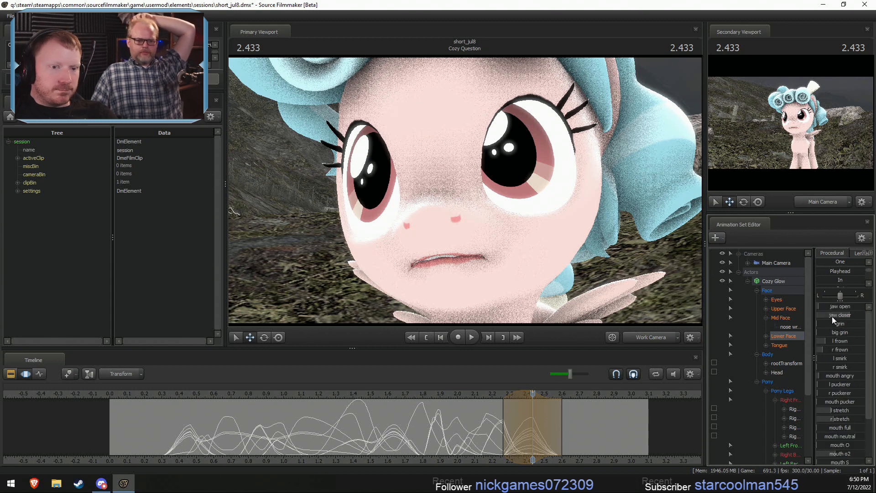
mouse_move(831, 316)
mouse_down()
mouse_move(860, 315)
mouse_move(828, 308)
mouse_up()
- Select about 2.23 to 2.43 s around 2.333 s and raise jaw open to open the mouth
key(shift)
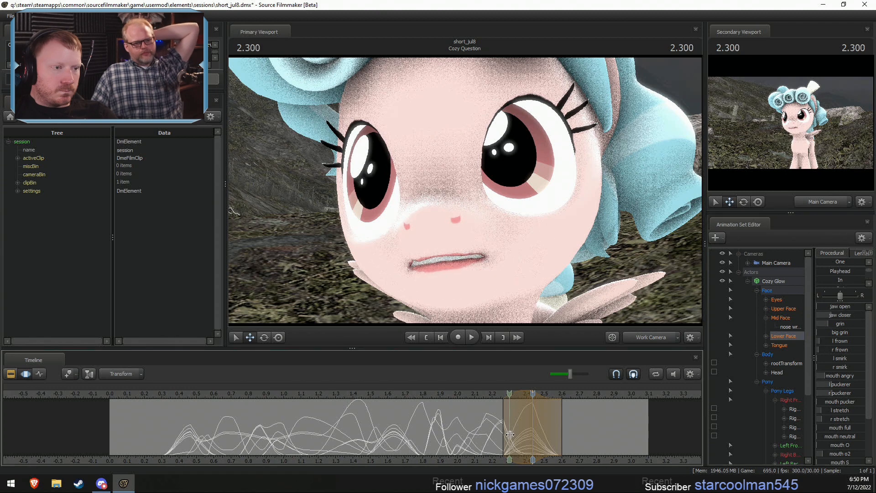
shift+click(517, 437)
shift+scroll(516, 437, up, 2)
shift+scroll(517, 437, down, 1)
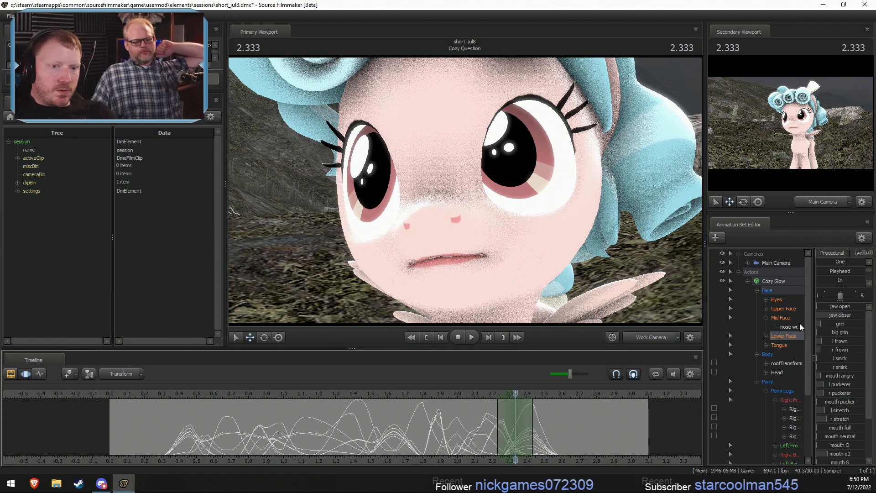
drag(828, 307, 846, 307)
- Narrow the selection to about 2.27 to 2.43 s around 2.333 s, raise mouth O and compare neighbouring frames
key(shift)
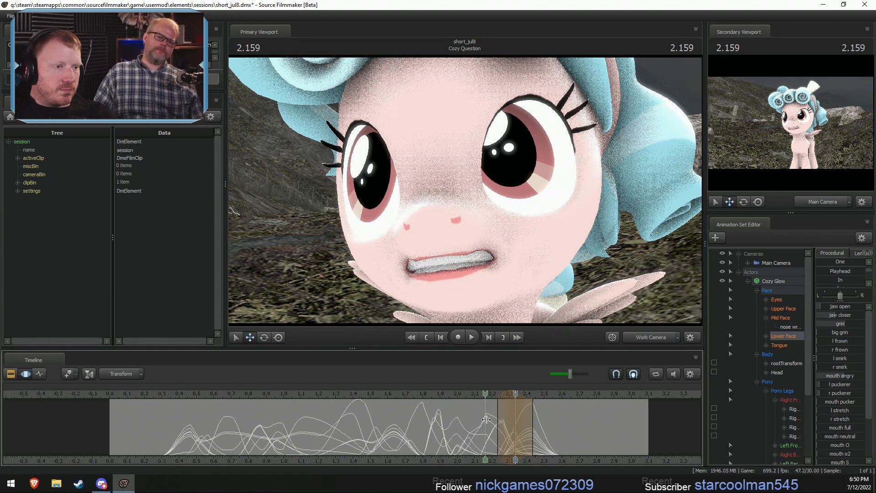
shift+click(511, 435)
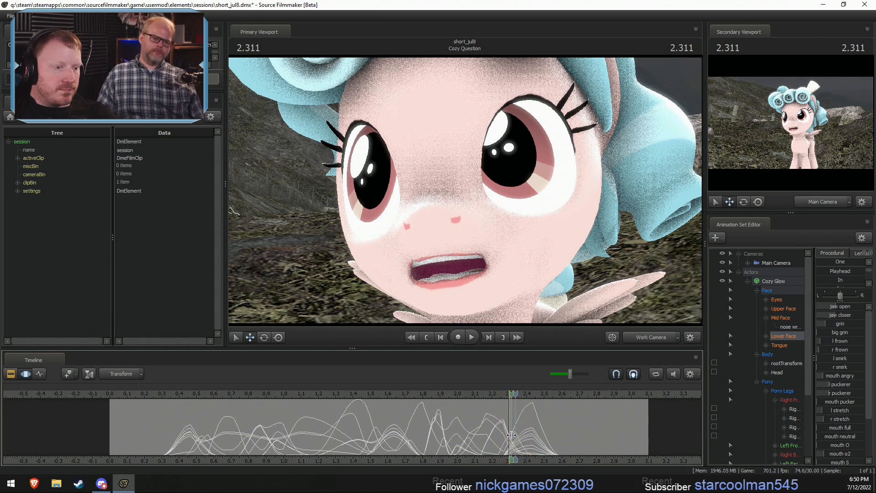
shift+scroll(512, 435, up, 1)
drag(515, 434, 526, 435)
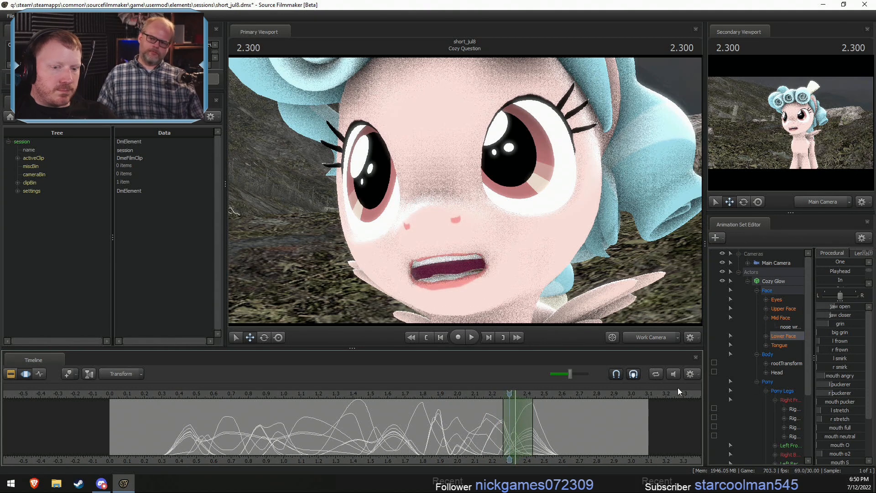
scroll(844, 426, down, 1)
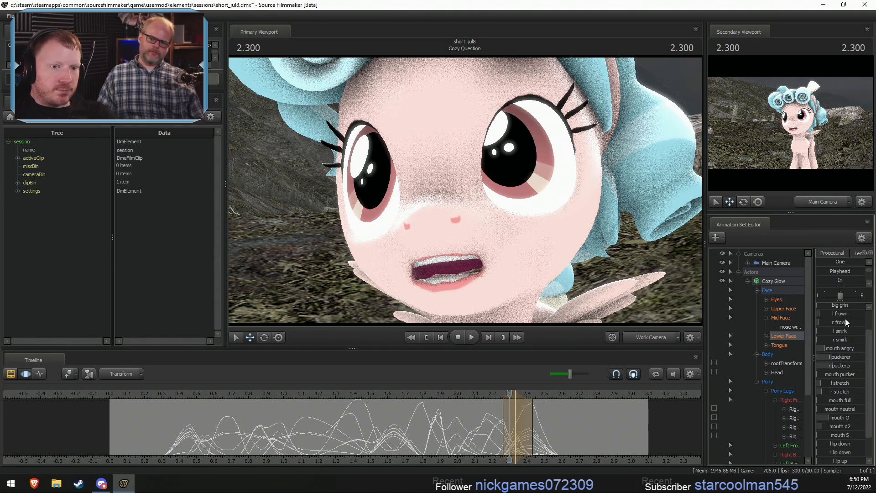
key(Right)
key(Left)
key(Right)
key(Left)
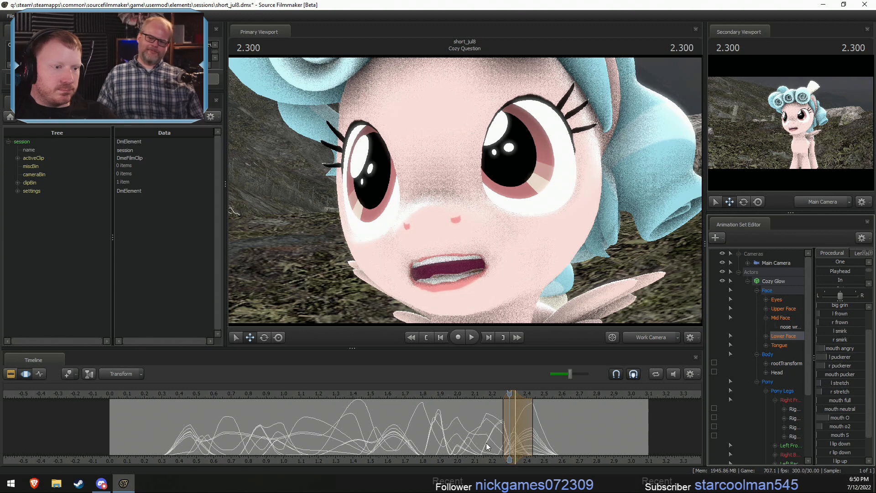
- Select about 2.27 to 2.47 s around 2.333 s and raise the left and right stretches to widen the mouth
mouse_move(512, 448)
mouse_down()
mouse_move(537, 450)
mouse_move(516, 448)
mouse_up()
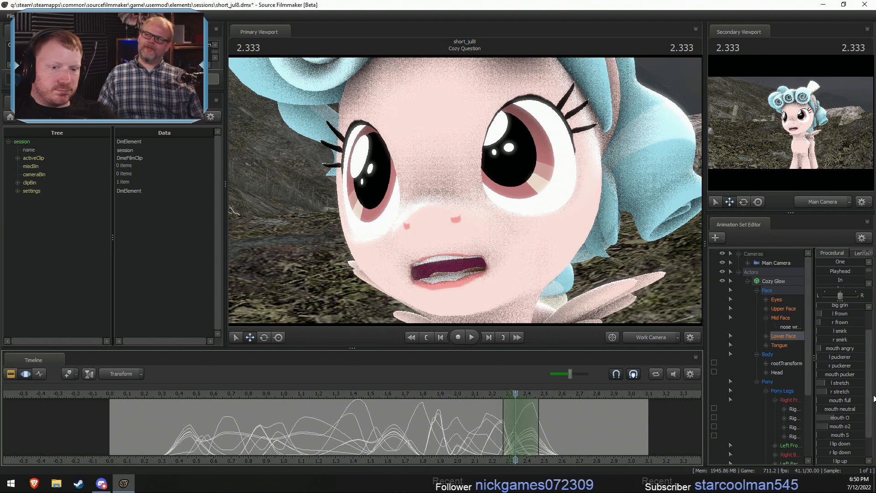
drag(831, 384, 863, 393)
drag(473, 451, 515, 436)
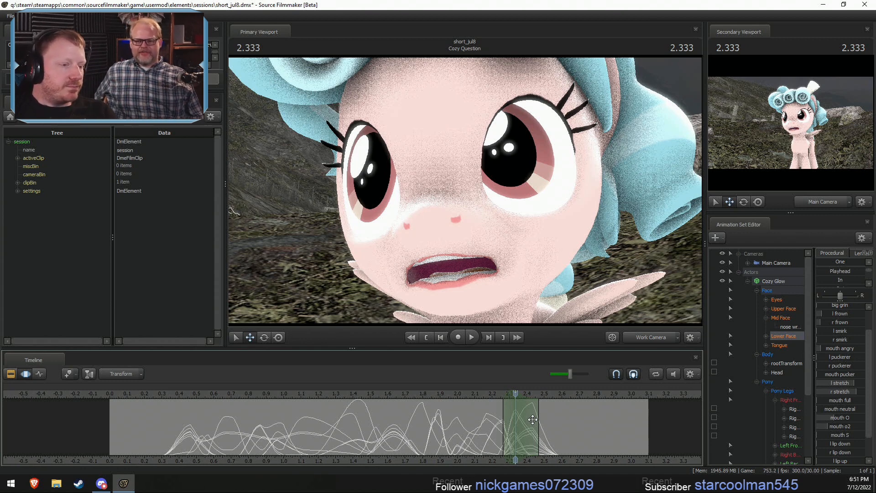
- Select about 2.43 to 2.70 s around 2.566 s and raise mouth angry
key(shift)
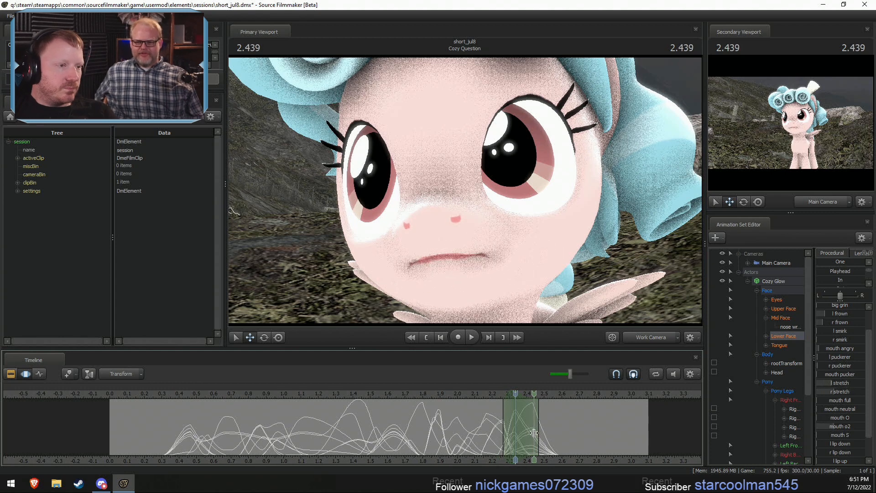
shift+click(553, 436)
shift+scroll(553, 437, up, 4)
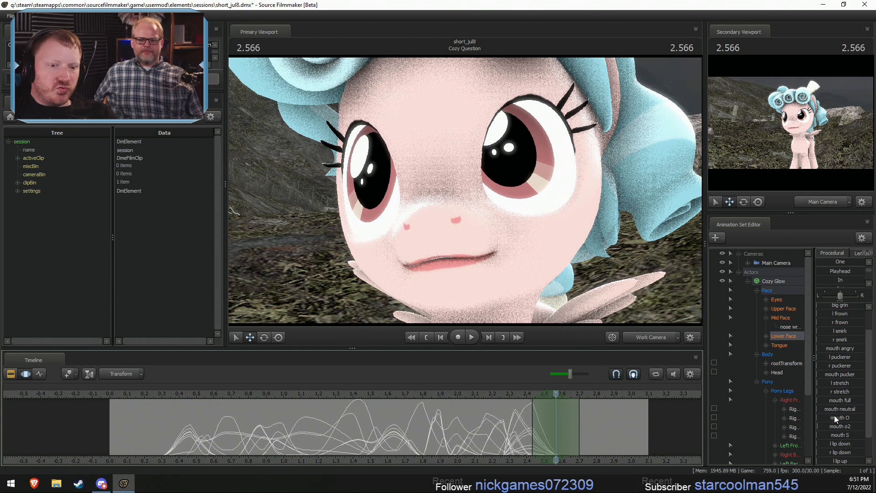
scroll(838, 345, up, 1)
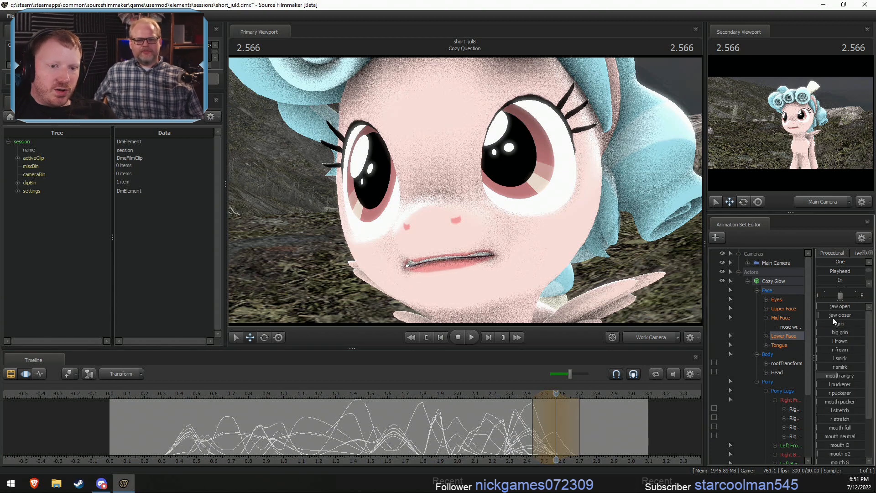
- Round the mouth at 2.566 s with mouth o2, then raise grin slightly and jaw closer to bring the teeth together
drag(823, 454, 847, 453)
scroll(826, 328, down, 1)
scroll(826, 330, up, 1)
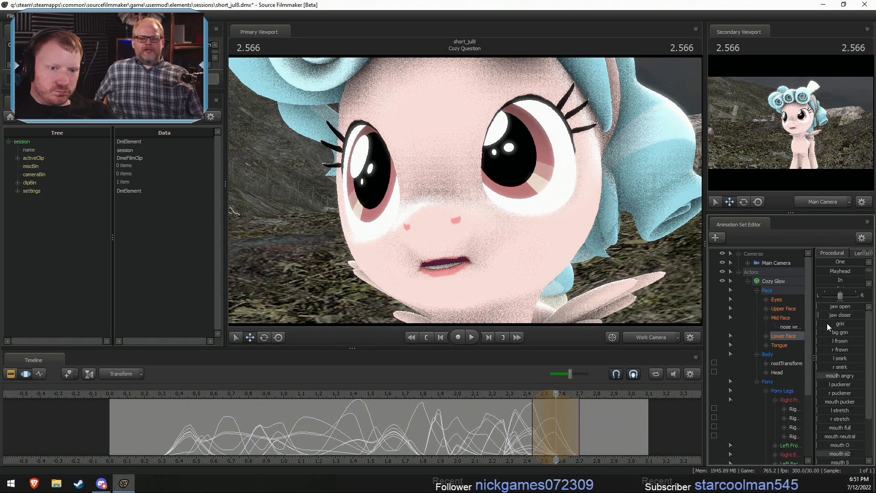
drag(827, 323, 831, 323)
drag(827, 316, 844, 316)
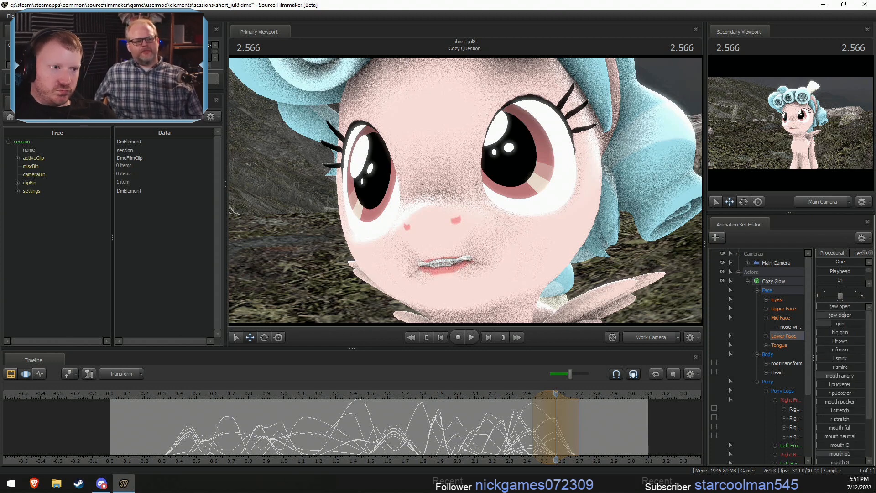
- Lower mouth angry and mouth o2 at 2.566 s, and raise the left and right puckerers to narrow the lips
drag(837, 376, 831, 375)
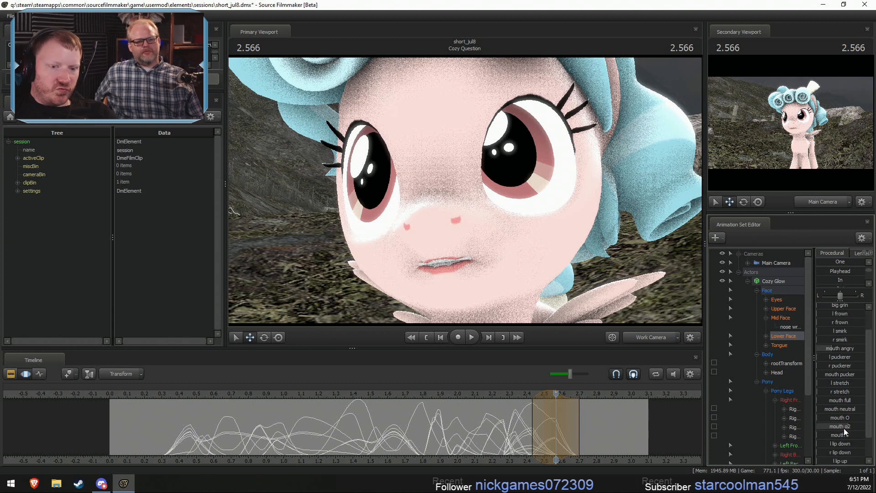
drag(831, 324, 847, 316)
drag(842, 376, 834, 375)
scroll(845, 421, down, 3)
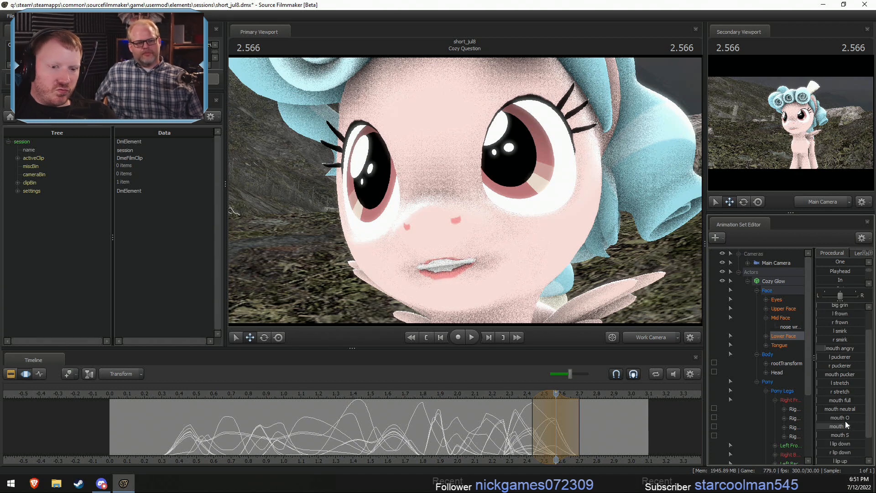
drag(837, 426, 843, 425)
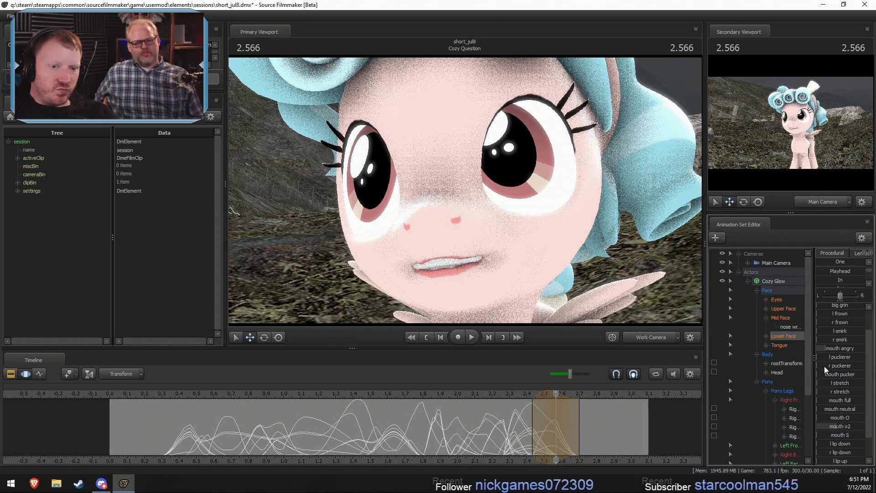
drag(823, 365, 858, 375)
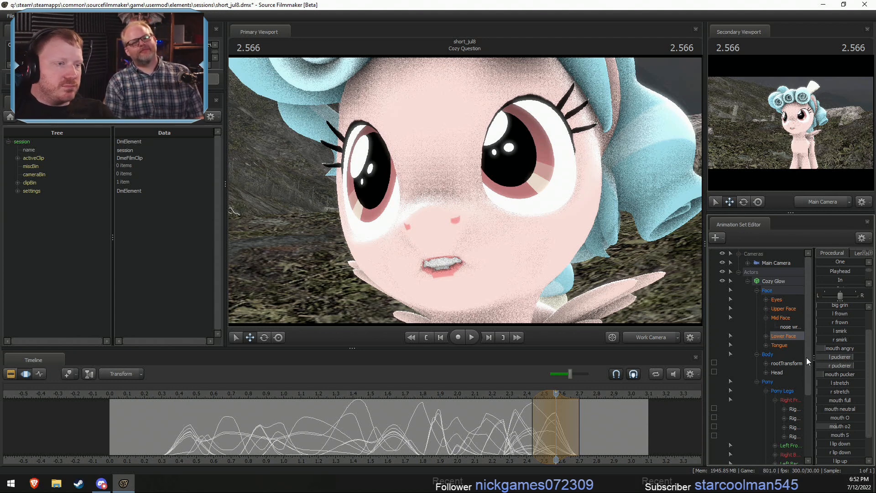
- Play back the end of the line from about 2.27 s to check the new mouth shape
click(503, 393)
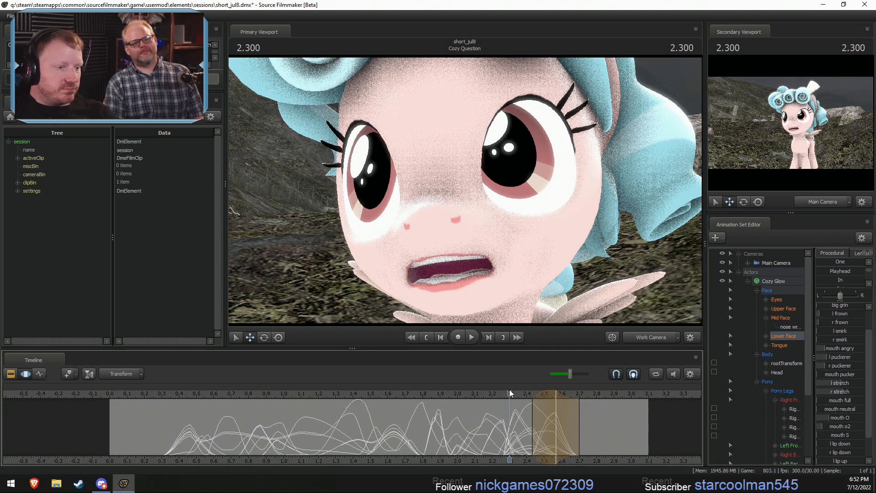
middle_drag(624, 463, 534, 461)
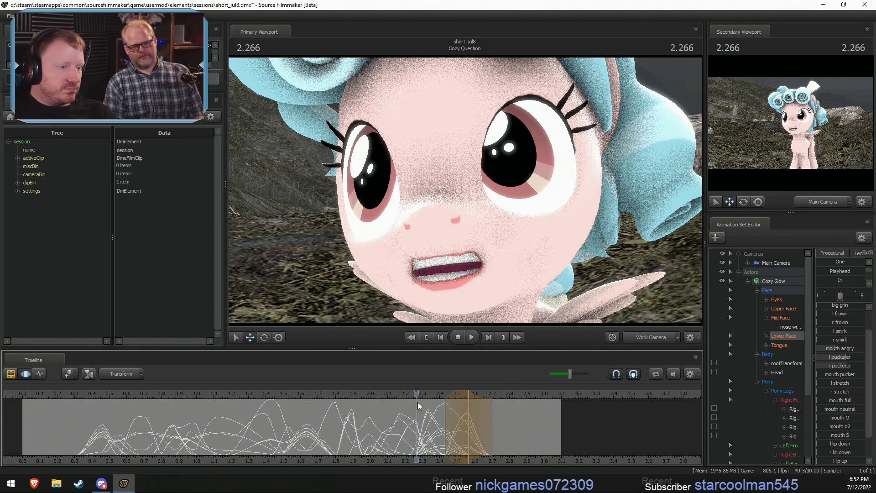
key(space)
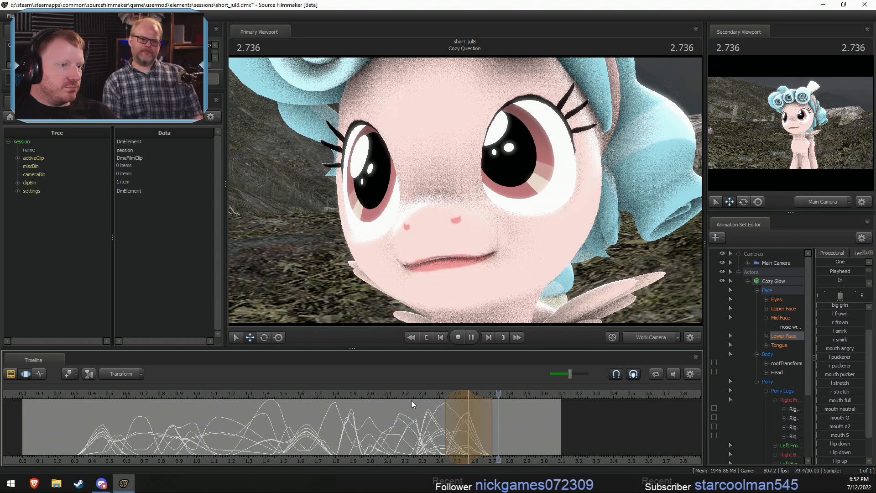
key(space)
- Select about 2.53 to 3.73 s around 2.866 s, extending the falloff past the end of the shot
drag(433, 433, 519, 439)
scroll(518, 439, up, 7)
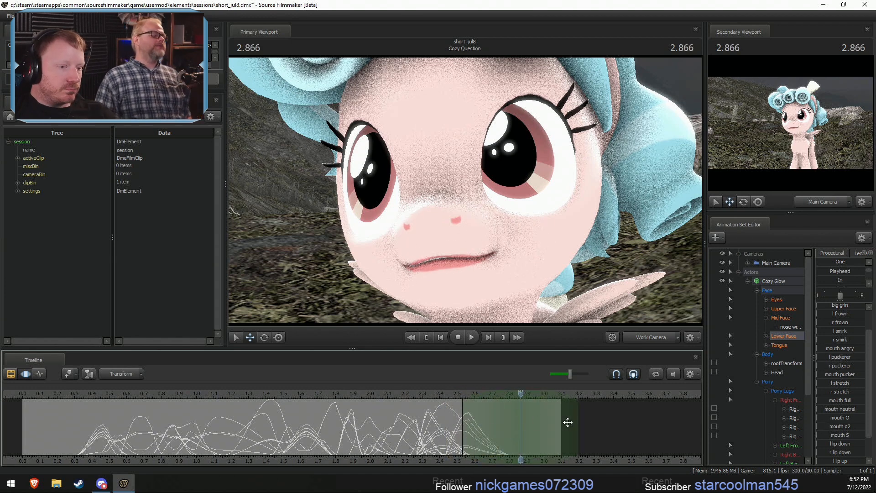
drag(568, 422, 666, 428)
key(shift)
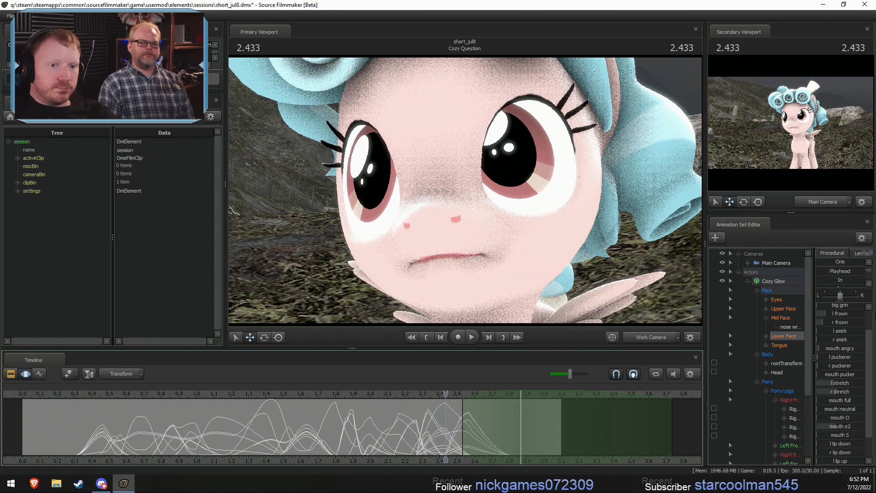
scroll(852, 335, up, 1)
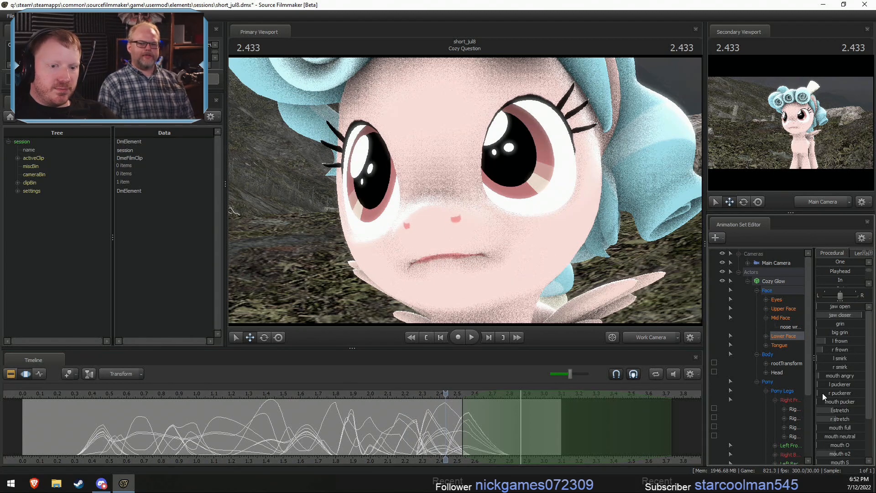
drag(822, 392, 863, 384)
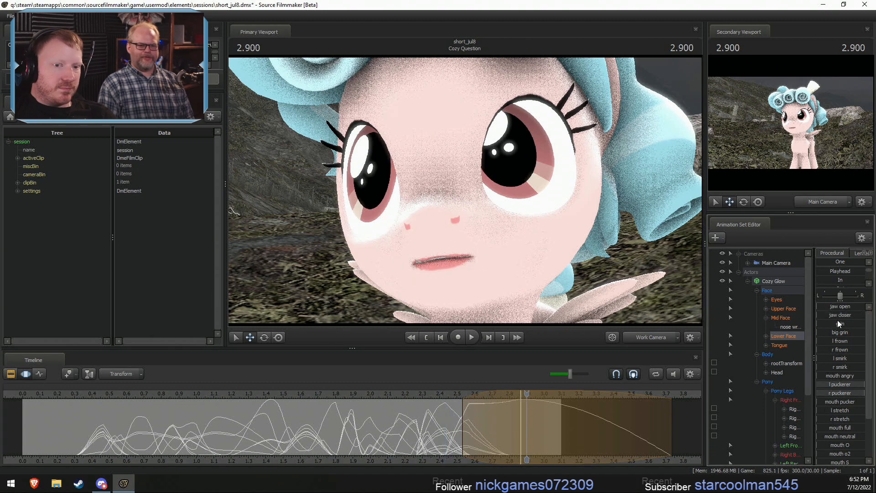
drag(835, 316, 847, 315)
drag(570, 228, 570, 214)
key(w)
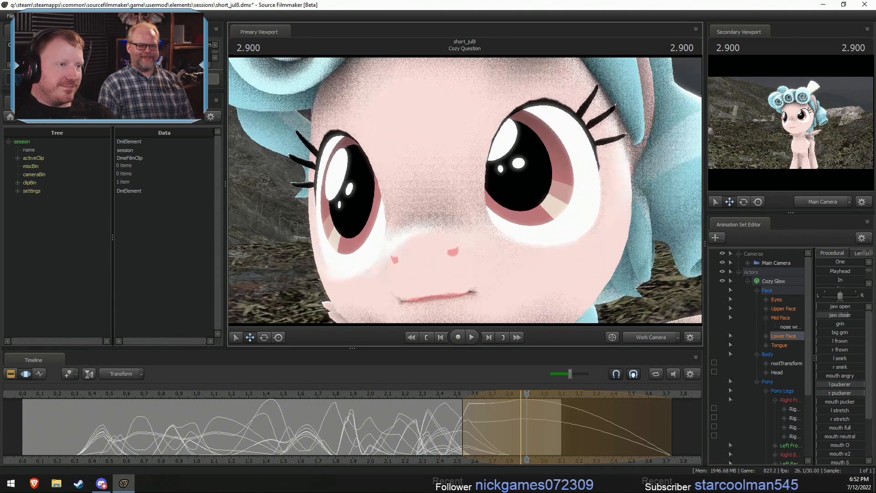
drag(464, 161, 464, 189)
key(s)
key(Escape)
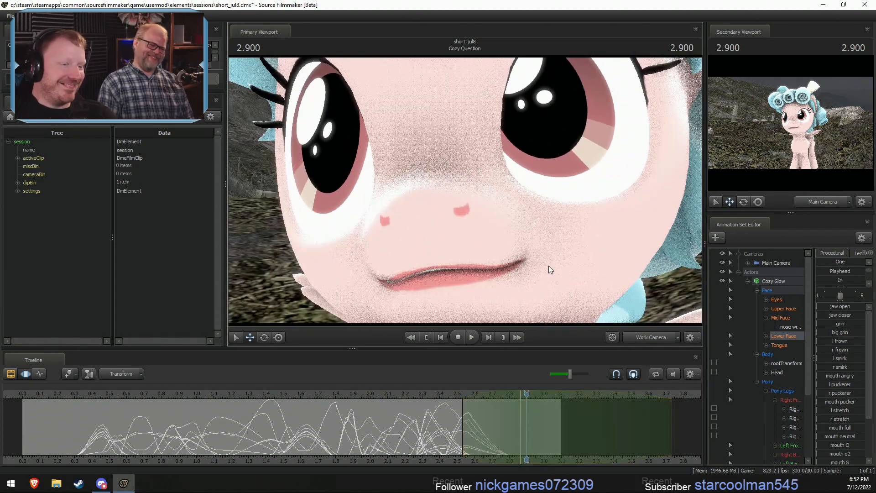
- Blend the lower face pose from 2.433 s into the 2.866 s selection using the Playhead preset
click(522, 401)
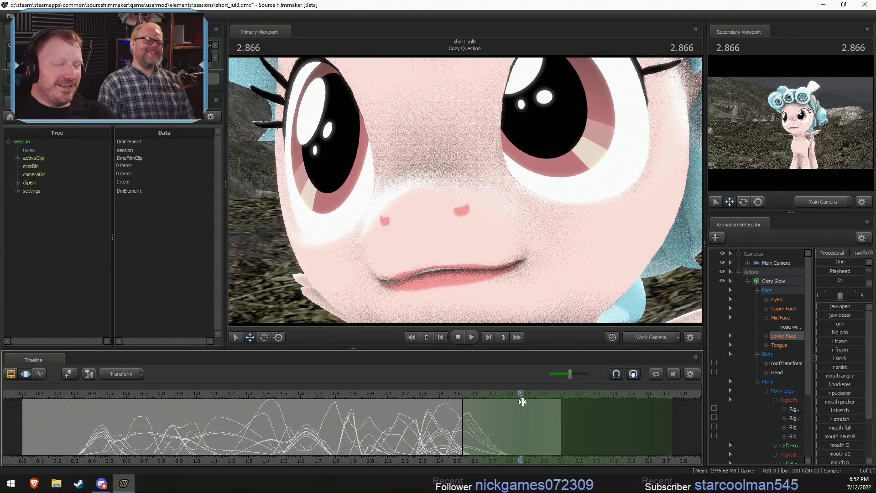
drag(411, 393, 445, 405)
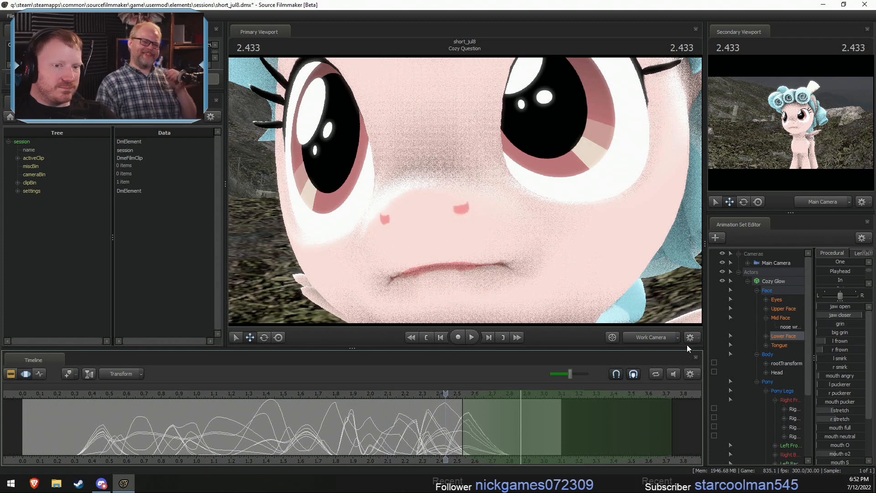
click(817, 271)
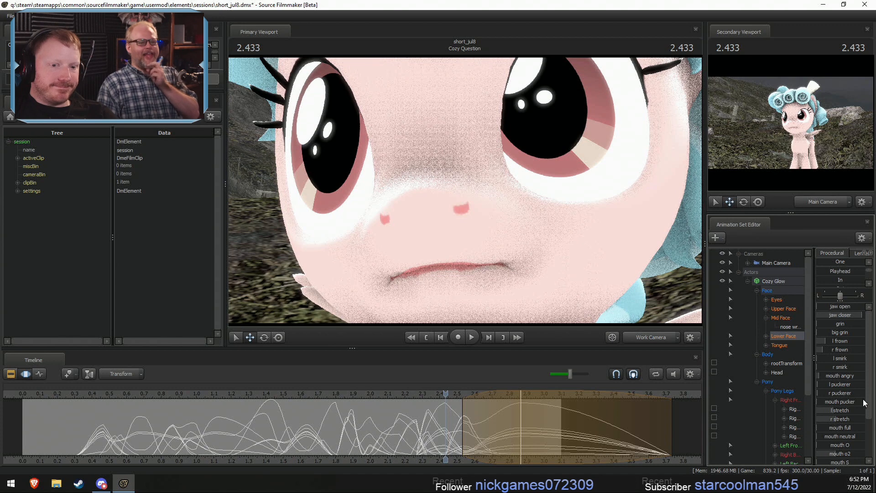
drag(838, 410, 851, 419)
mouse_move(837, 344)
mouse_down()
mouse_move(829, 333)
mouse_move(839, 366)
mouse_move(830, 364)
mouse_up()
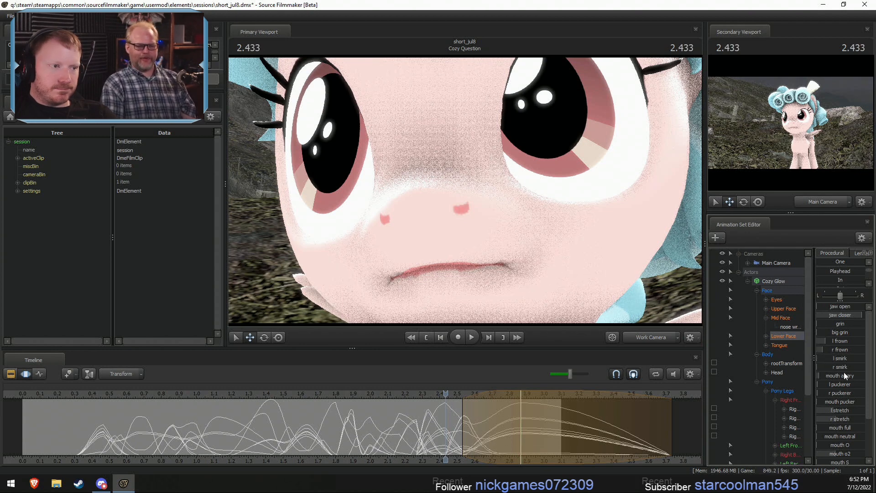
- Select about 2.53 to 2.90 s around 2.700 s and raise jaw open to open the mouth
drag(448, 413, 492, 425)
key(Escape)
scroll(491, 426, up, 5)
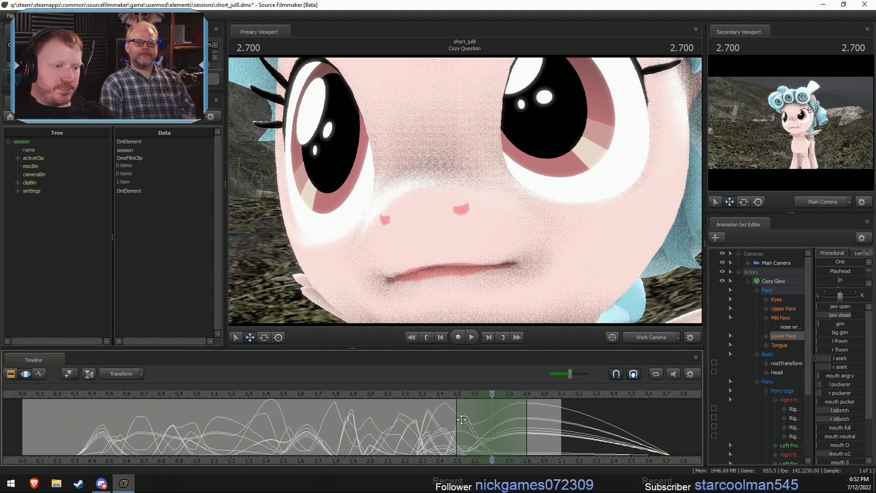
drag(460, 427, 467, 428)
mouse_move(840, 314)
mouse_down()
mouse_move(827, 313)
mouse_move(850, 306)
mouse_up()
- Replay the last word from about 2.5 s to check the mouth opening and the closed pose after it
click(451, 395)
drag(473, 202, 472, 199)
key(s)
key(space)
key(space)
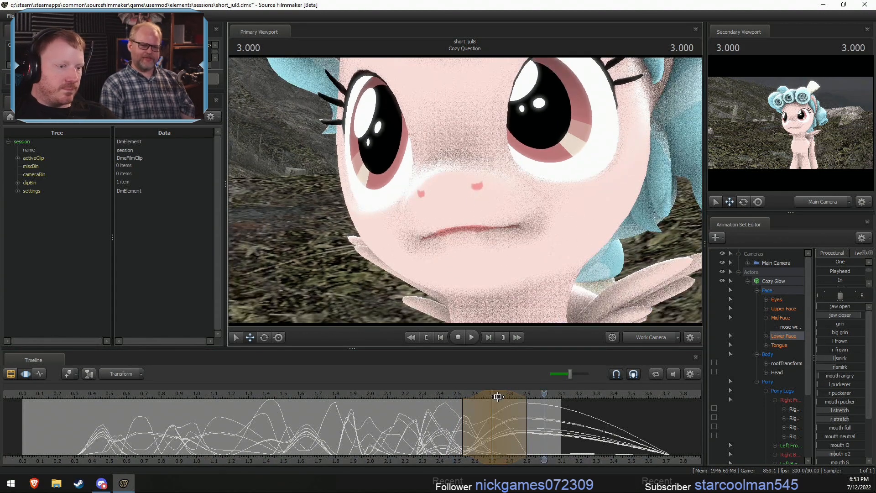
click(452, 396)
key(space)
key(space)
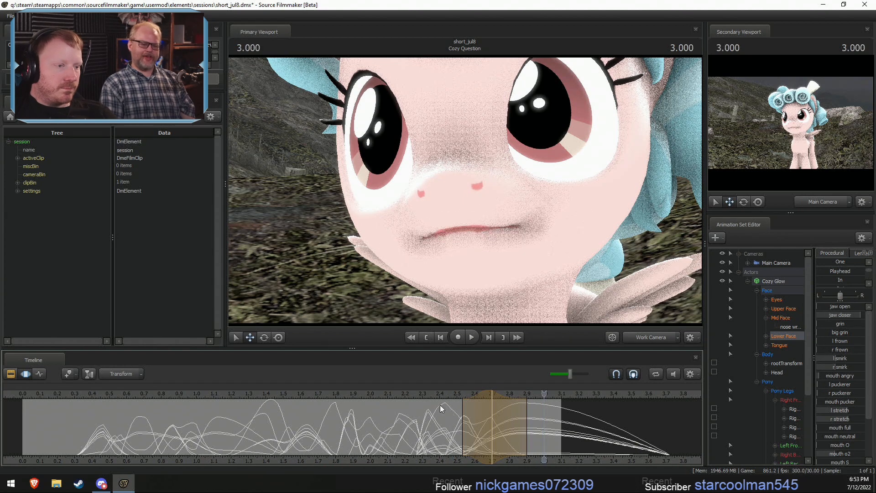
- Select about 2.53 to 2.87 s around 2.666 s and raise both puckerers to round the open mouth
click(440, 396)
key(shift)
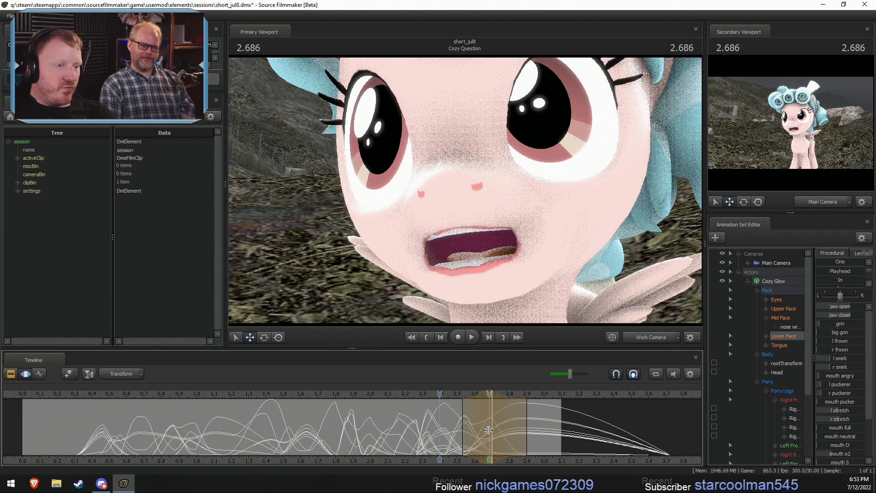
shift+click(484, 430)
scroll(483, 430, up, 4)
drag(509, 430, 520, 430)
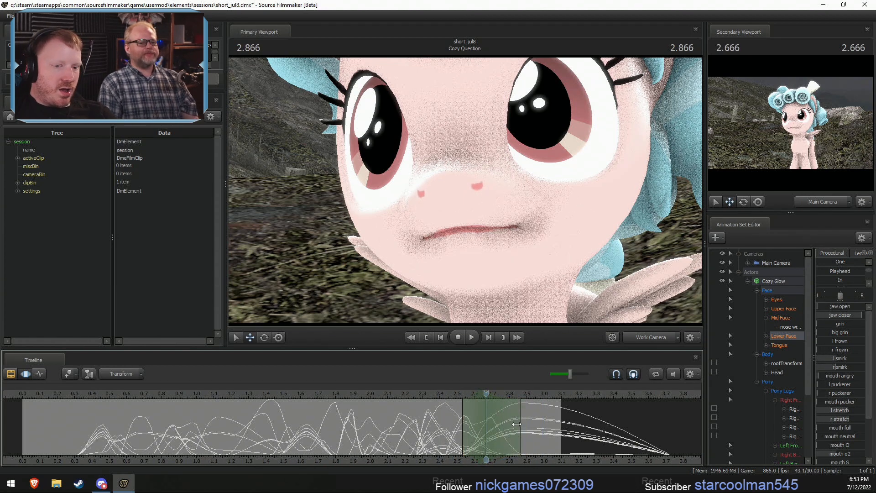
drag(826, 392, 829, 418)
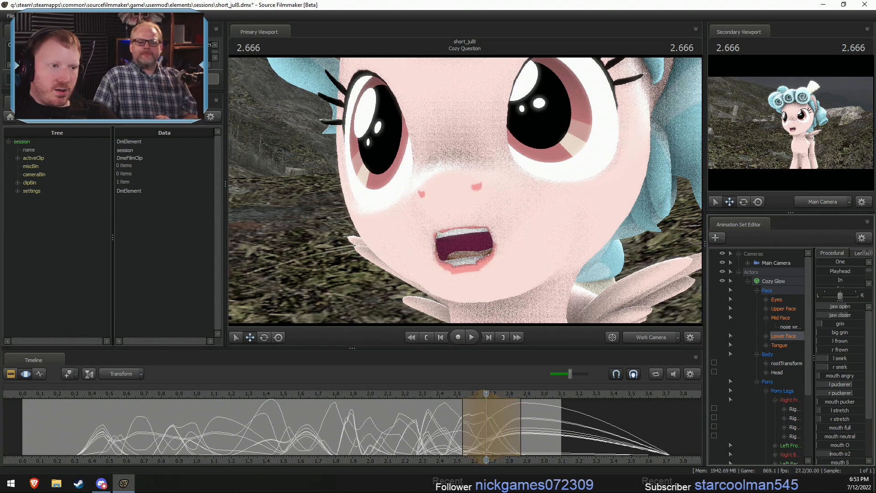
- Shift the open mouth's peak to about 2.63 s and its end to about 2.83 s, and replay the word
click(421, 396)
key(space)
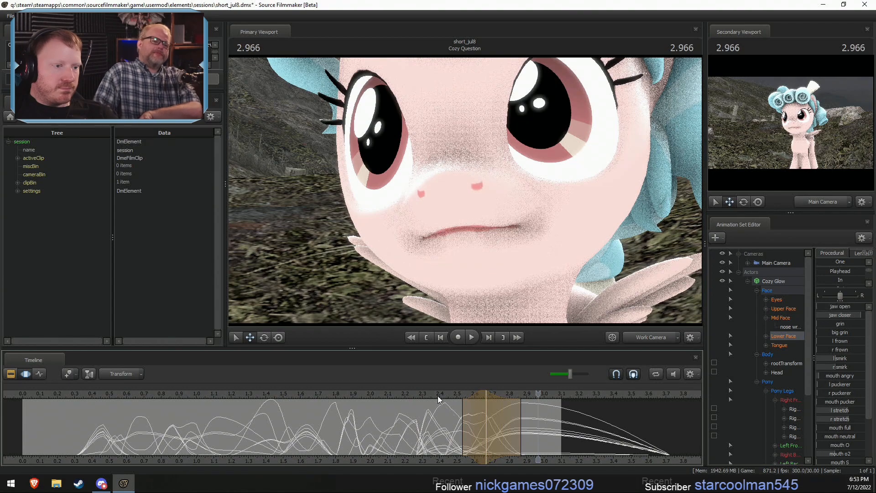
drag(489, 403, 483, 407)
click(433, 395)
key(space)
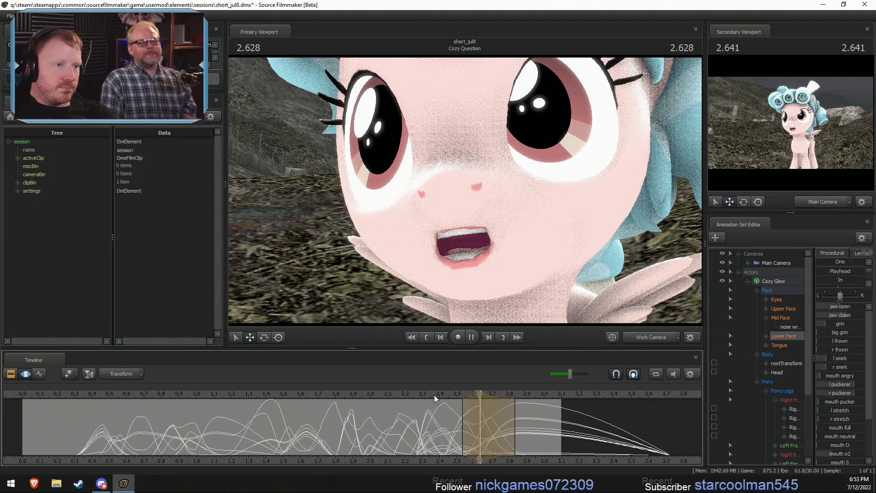
key(space)
- Play the whole line from about 0.3 s several times, replaying the second half, to check the lip sync
scroll(337, 398, down, 2)
click(210, 393)
key(space)
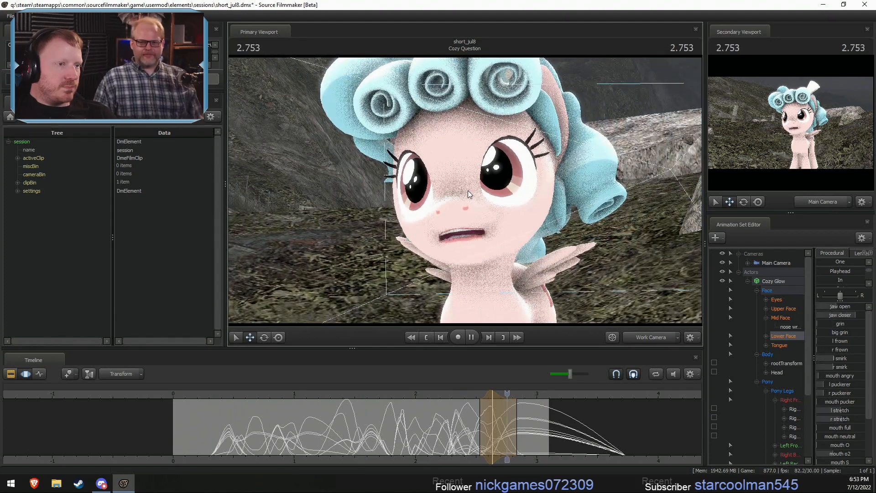
click(370, 393)
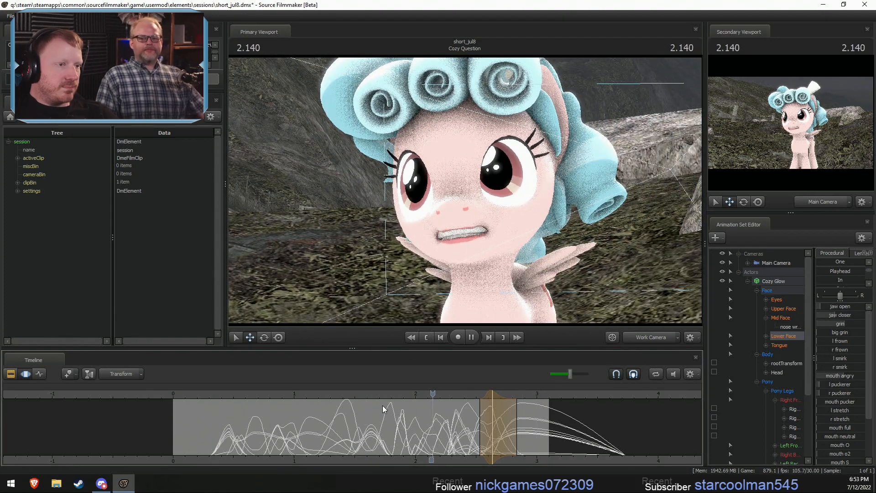
click(209, 393)
key(space)
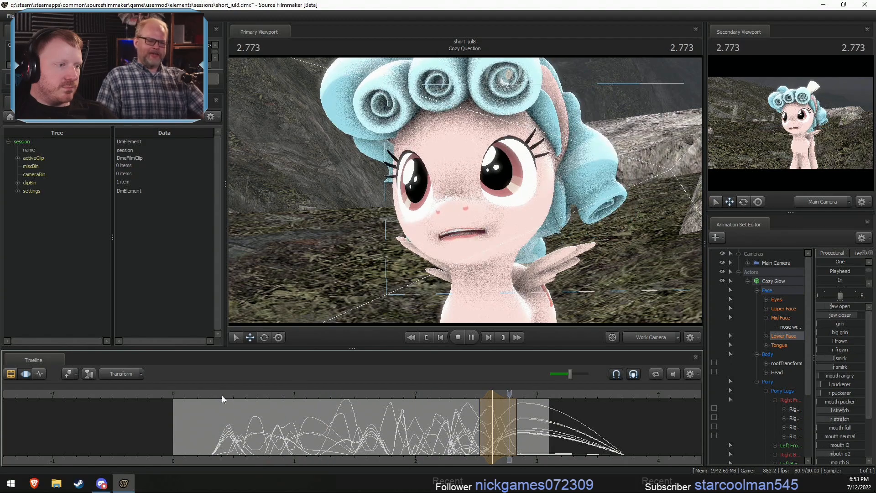
key(space)
click(360, 396)
key(space)
key(space)
- Select about 1.90 to 2.03 s around 1.966 s and raise grin to show the teeth
scroll(390, 426, up, 2)
scroll(392, 428, up, 4)
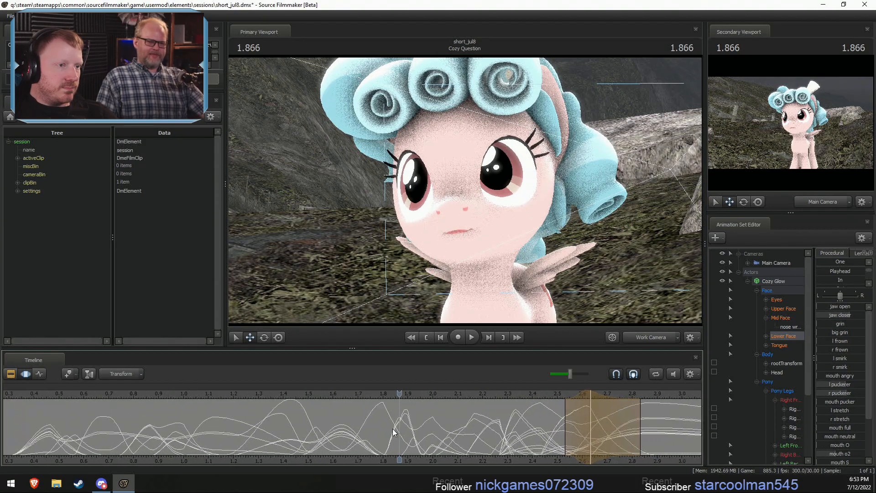
key(w)
drag(438, 255, 438, 265)
key(s)
mouse_move(465, 191)
mouse_down()
mouse_move(475, 198)
mouse_move(469, 184)
mouse_up()
key(s)
key(w)
drag(368, 435, 453, 438)
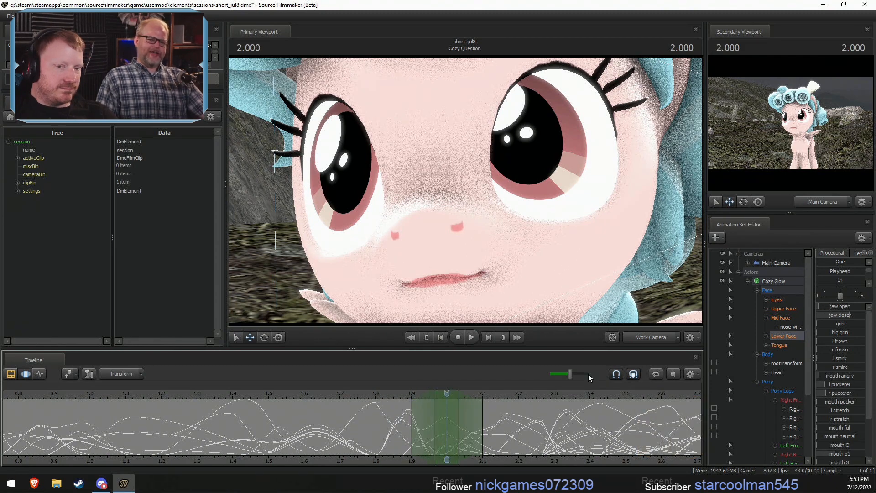
click(434, 445)
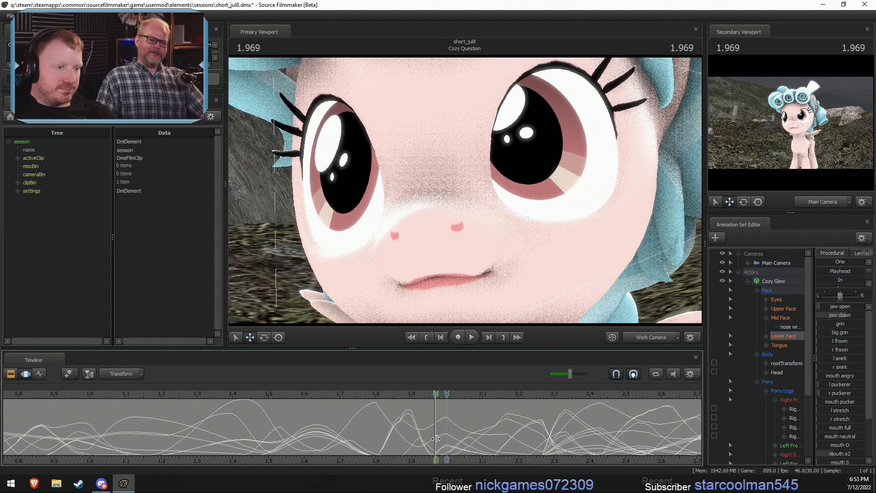
drag(827, 323, 839, 324)
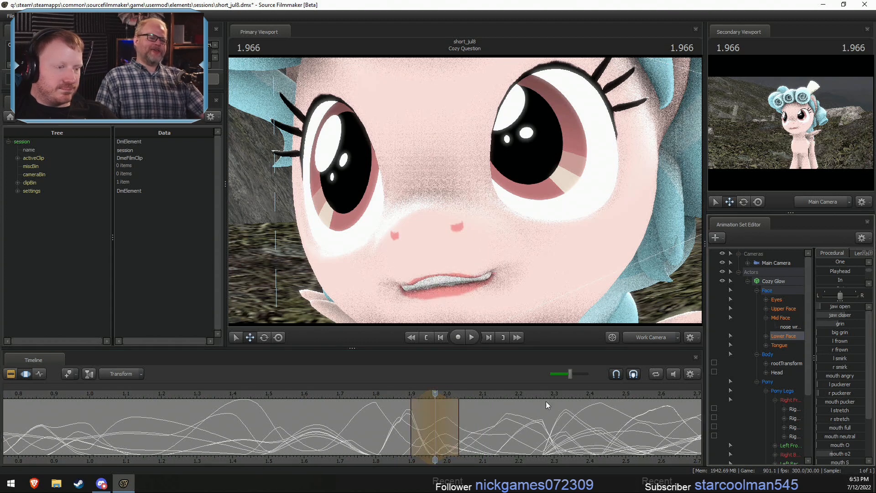
- Play back the frames up to 2.300 s to check the added grin
drag(381, 444, 509, 436)
key(space)
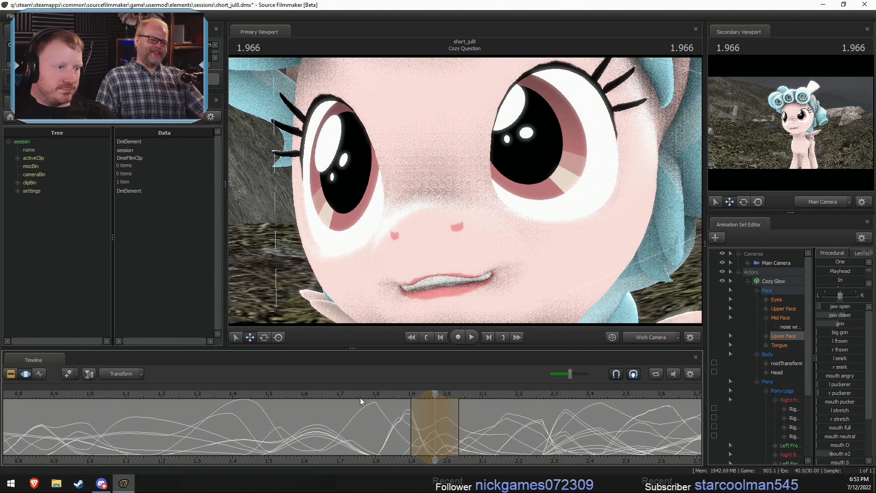
key(space)
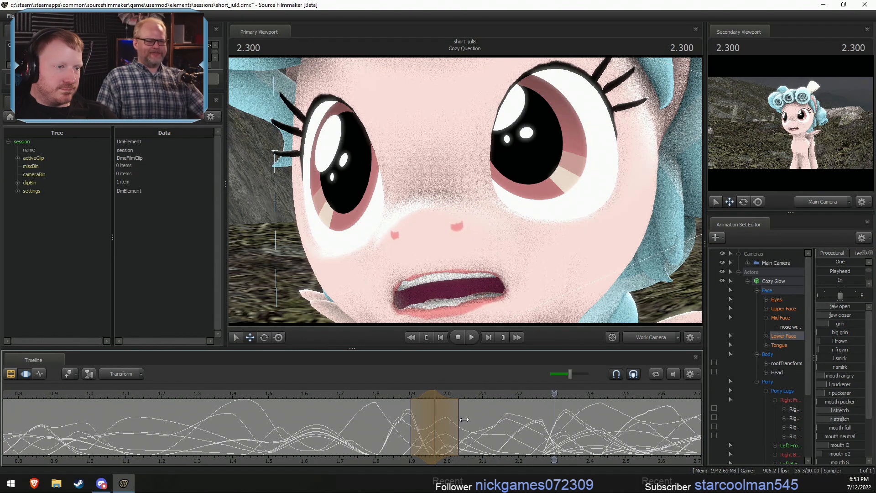
- Switch to the clip editor, frame Cozy's full body, and play the shot from about 0.33 s
scroll(319, 397, down, 5)
click(316, 394)
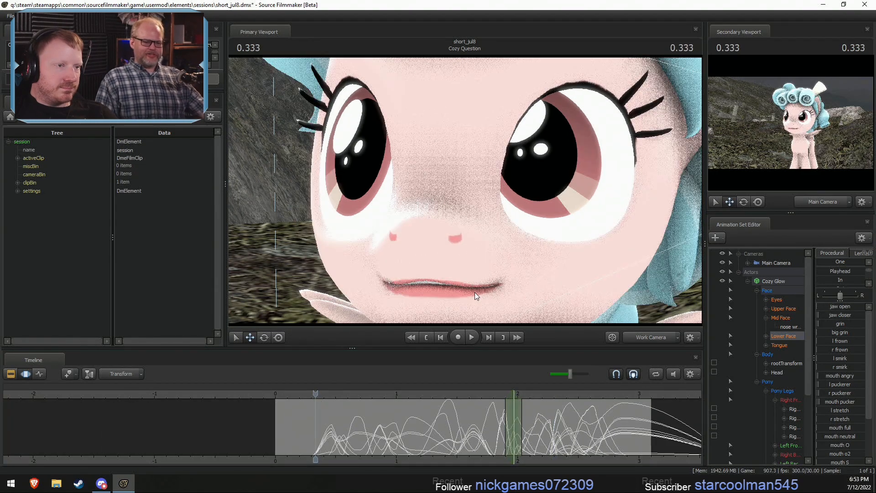
key(F2)
key(s)
drag(475, 294, 464, 190)
key(space)
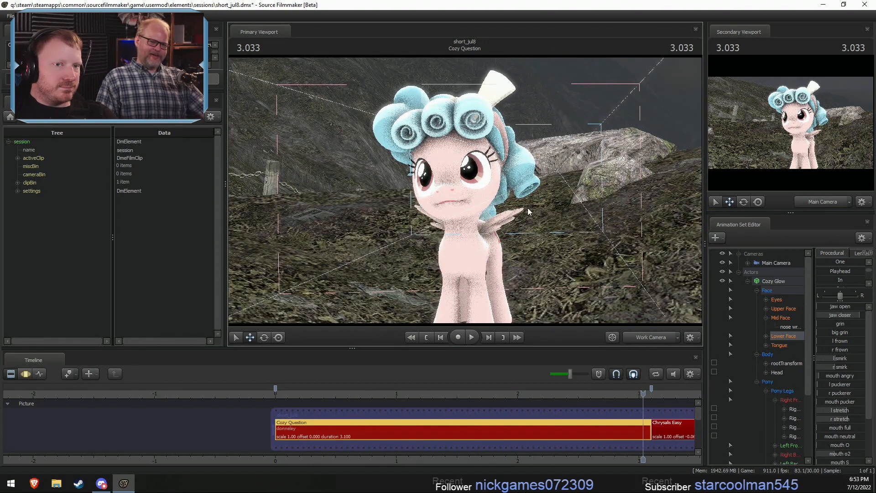
key(space)
- Return to 2.300 s in the clip editor and select all the shots
drag(596, 393, 554, 394)
middle_drag(652, 456, 543, 443)
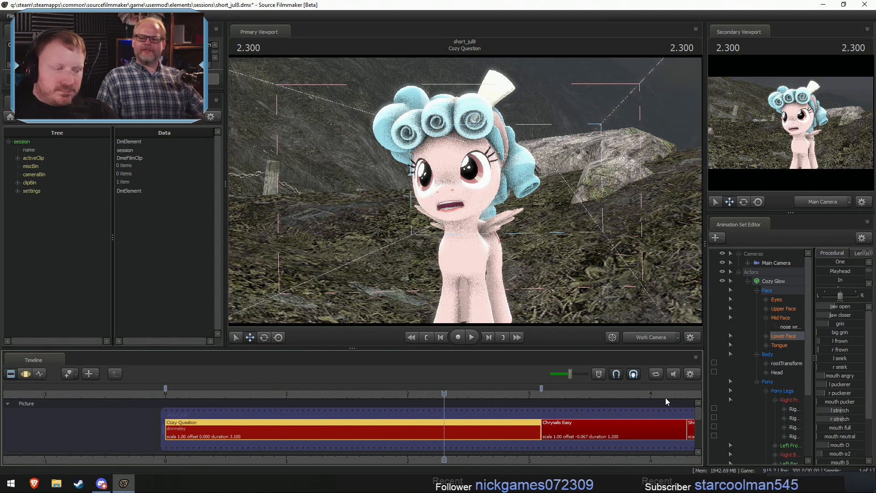
key(ctrl+a)
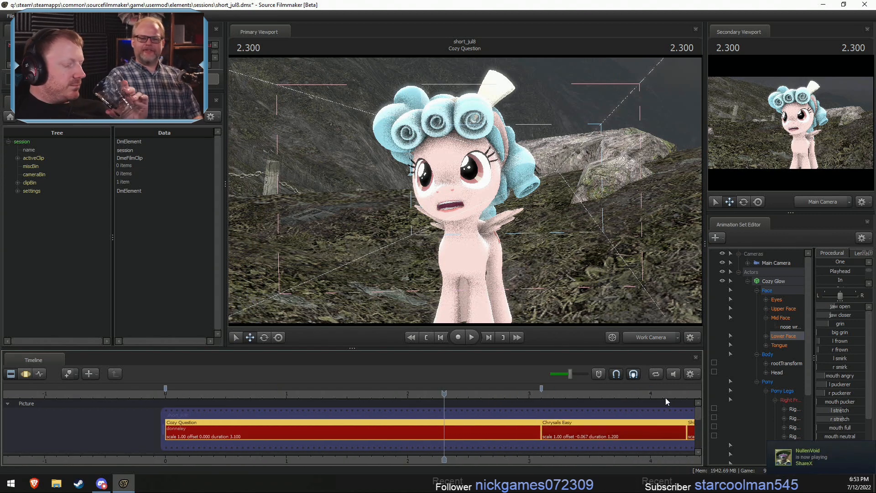
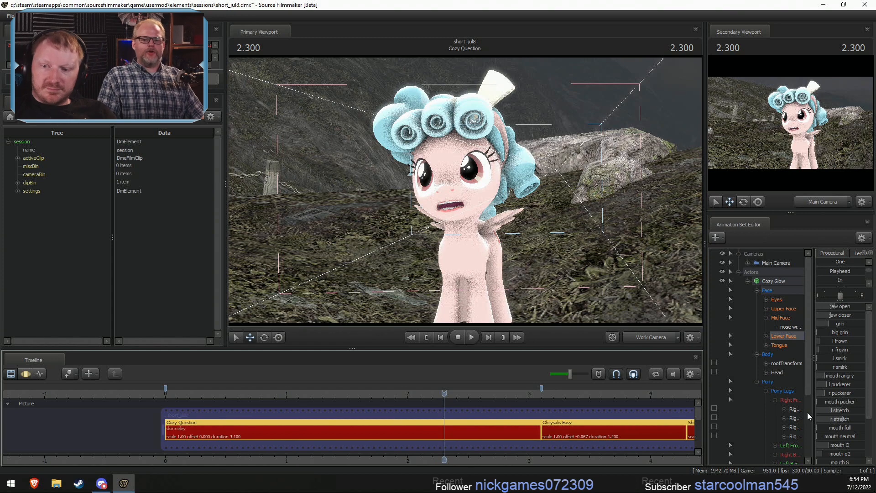
- Scrub the shot to 2.466 s and back to 2.000 s, framing Cozy Glow's face closely to inspect the mouth
key(s)
drag(533, 277, 536, 276)
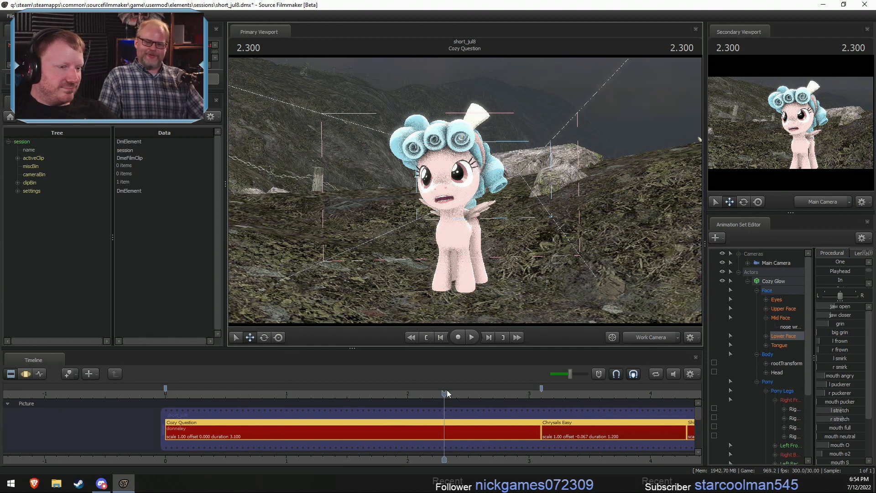
click(522, 436)
key(w)
drag(524, 233, 526, 229)
click(464, 393)
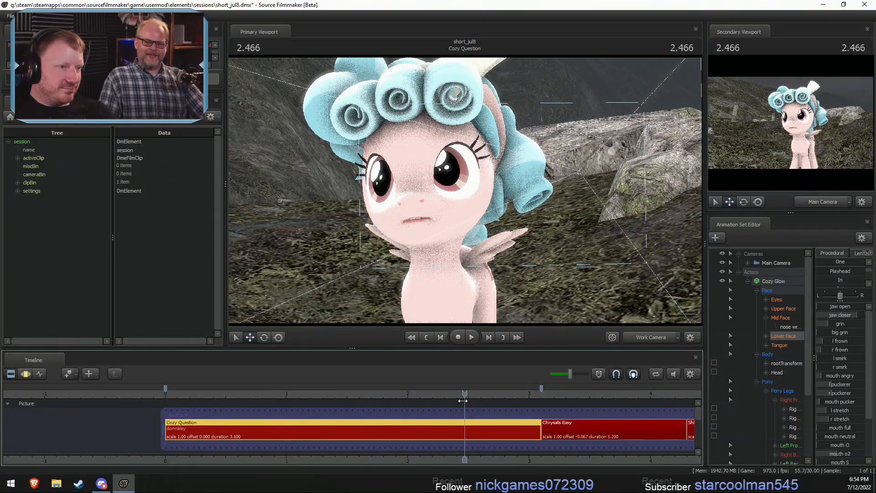
click(464, 401)
drag(459, 401, 408, 405)
drag(422, 269, 421, 256)
key(w)
key(w)
mouse_move(463, 192)
mouse_down()
mouse_move(452, 193)
mouse_move(463, 193)
mouse_up()
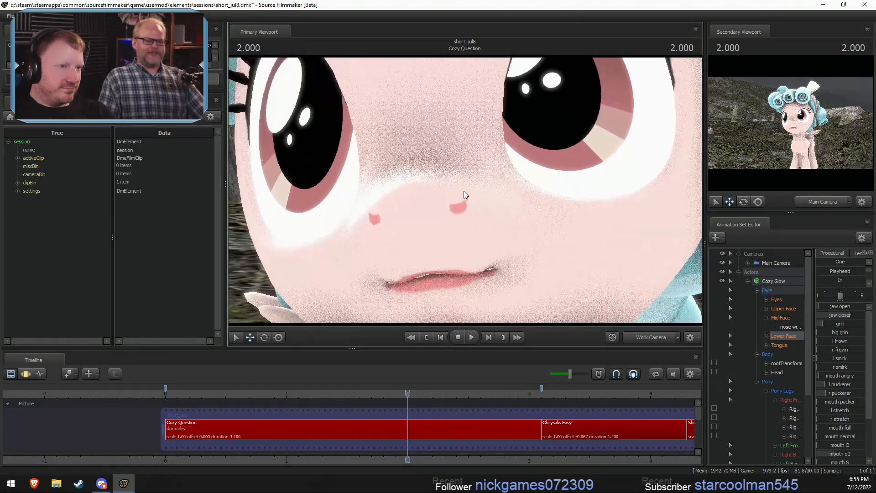
- Inspect Cozy Glow's mouth shape up close at 1.866 s and 1.733 s
drag(405, 397, 391, 395)
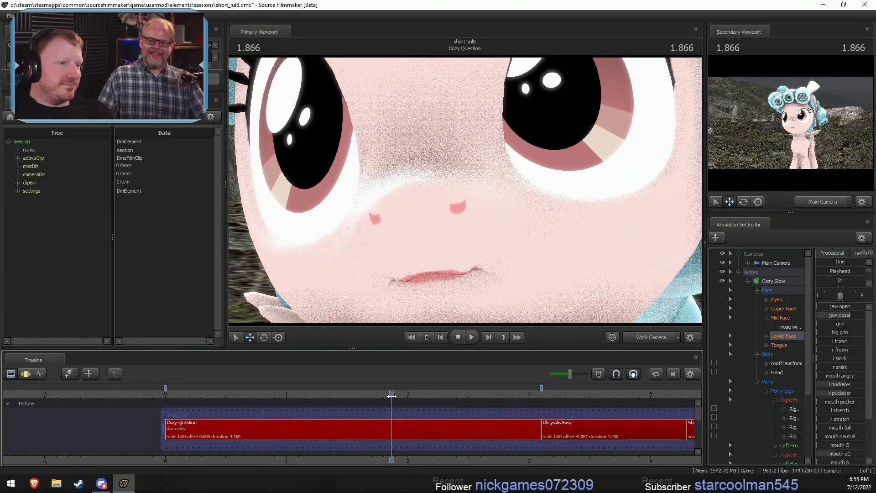
key(s)
mouse_move(465, 191)
mouse_down()
mouse_move(464, 182)
mouse_move(464, 190)
mouse_up()
key(w)
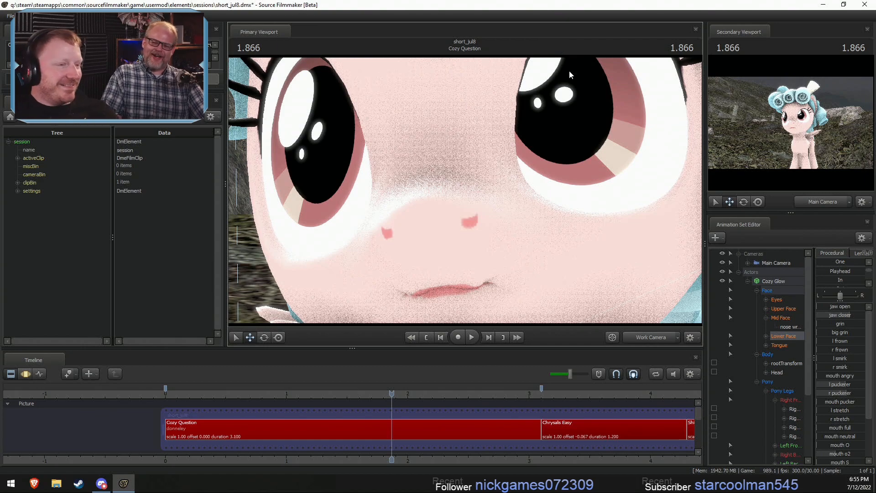
drag(402, 393, 375, 392)
drag(447, 176, 447, 176)
key(s)
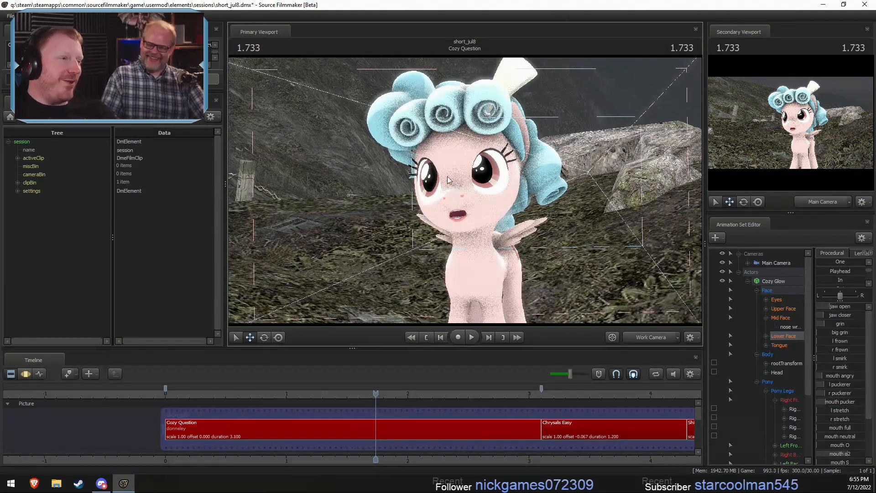
- Play the Cozy Question shot through the main camera and save the session
click(626, 337)
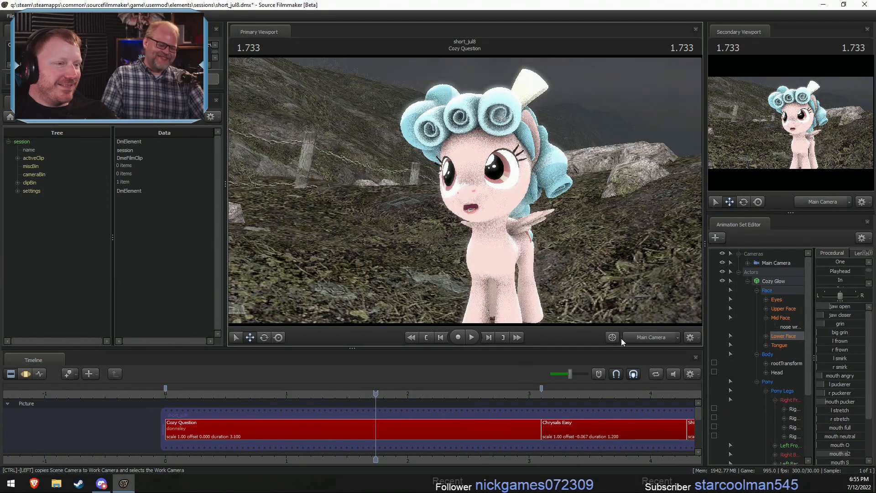
key(space)
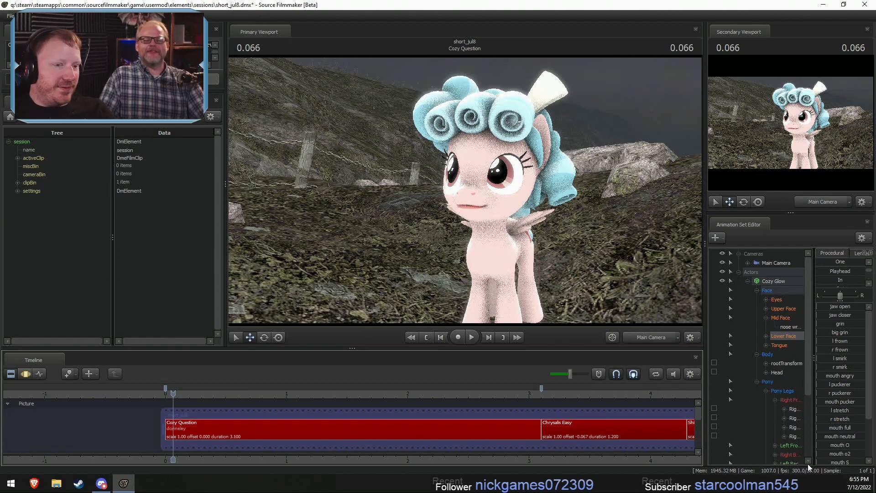
key(ctrl+s)
- Return to the work camera, enlarge the Animation Set Editor with the Actors group collapsed, and save the session
click(647, 337)
mouse_move(648, 225)
mouse_down()
mouse_move(648, 247)
mouse_move(648, 225)
mouse_up()
key(s)
drag(748, 213, 748, 172)
click(738, 231)
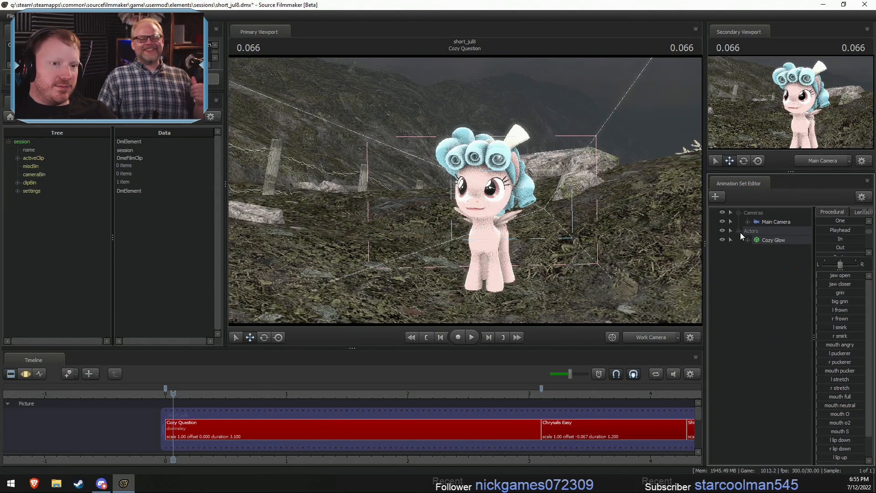
click(739, 231)
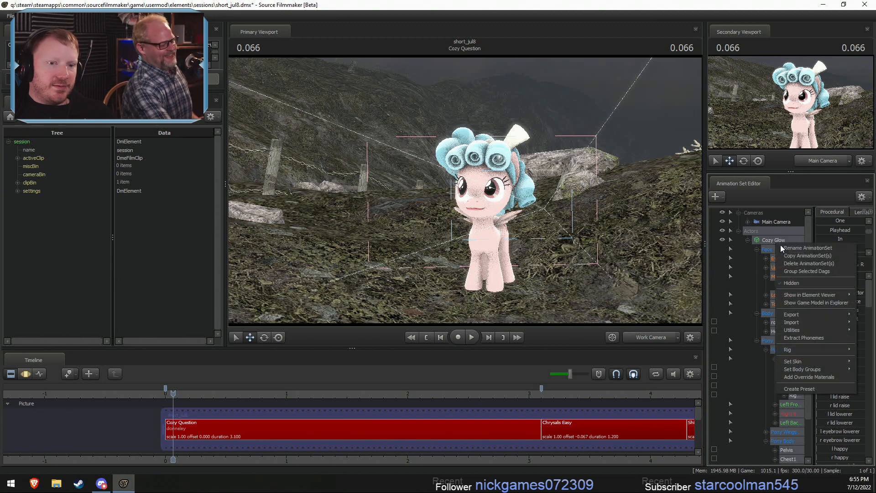
click(739, 232)
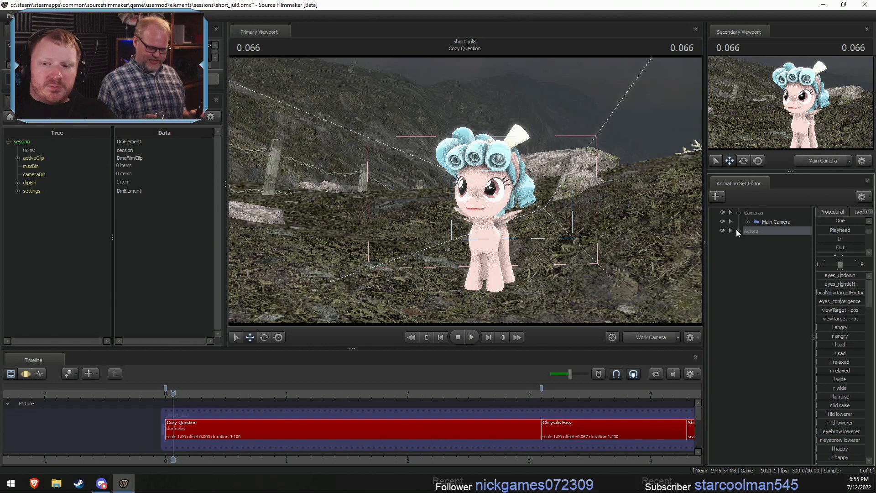
key(ctrl+s)
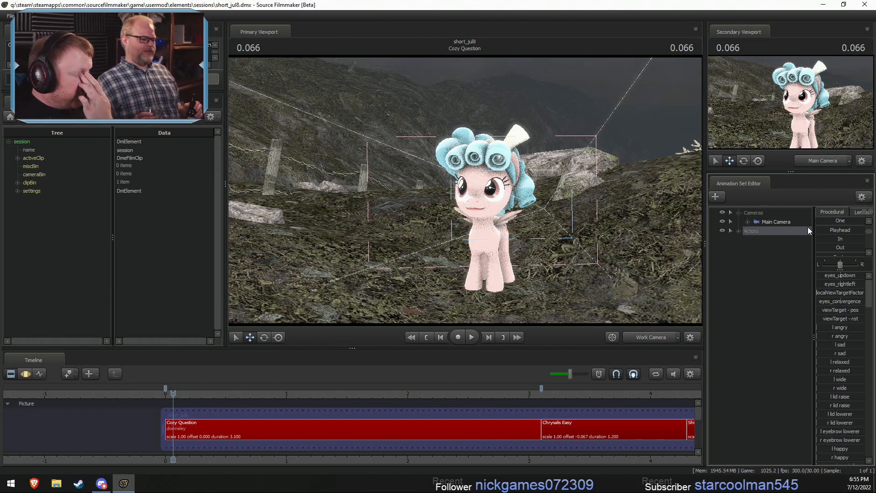
- Search the models for "sunny" and add revamped_sunnystarscout.mdl to the shot as a new animation set
key(F2)
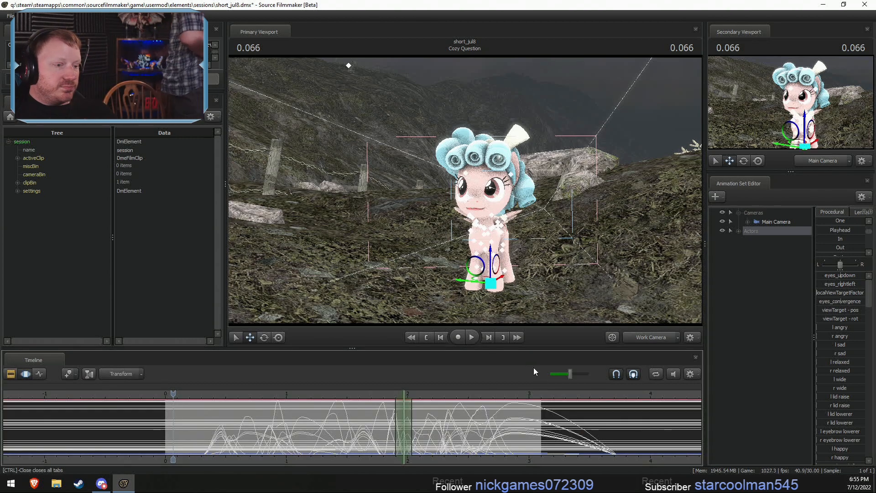
key(F1)
click(751, 286)
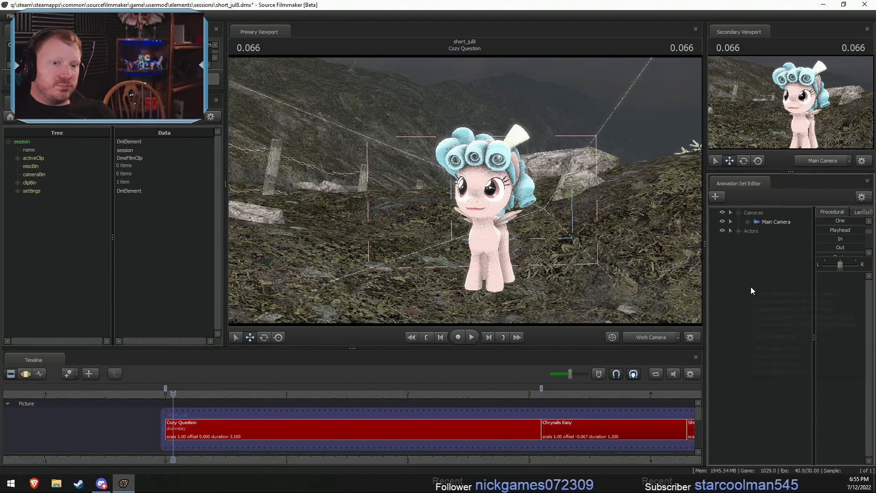
right_click(747, 289)
click(805, 309)
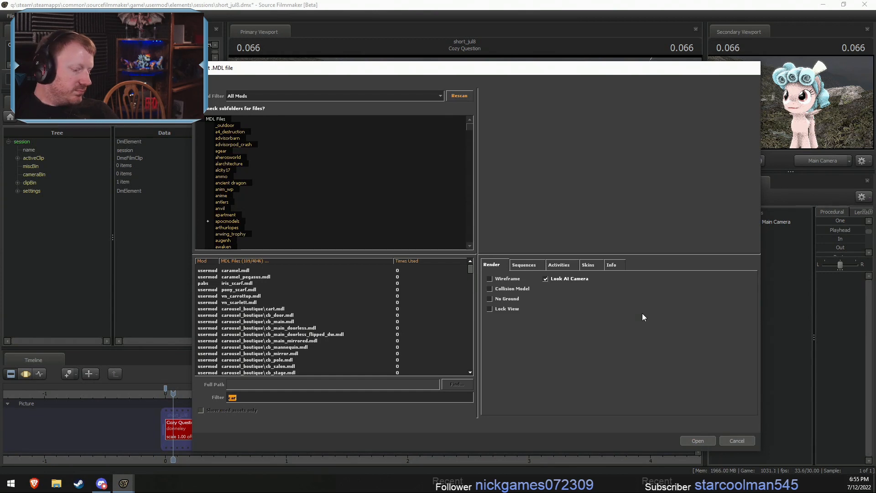
text(sunny)
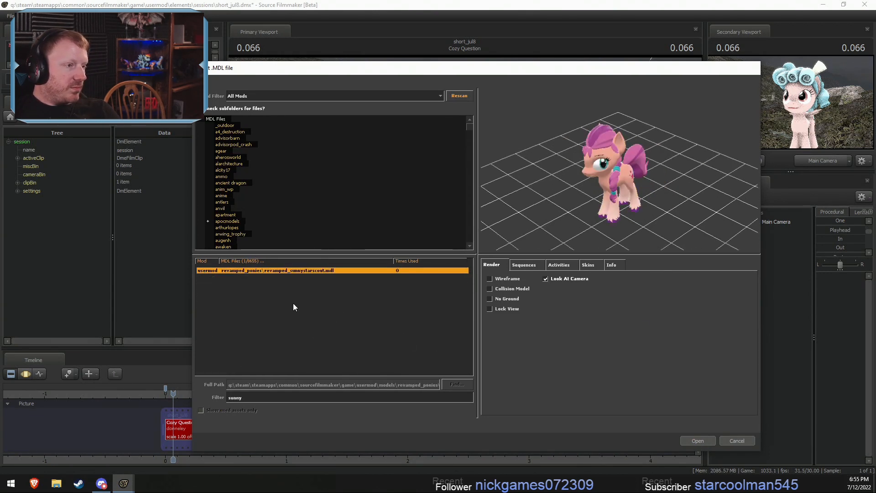
click(697, 441)
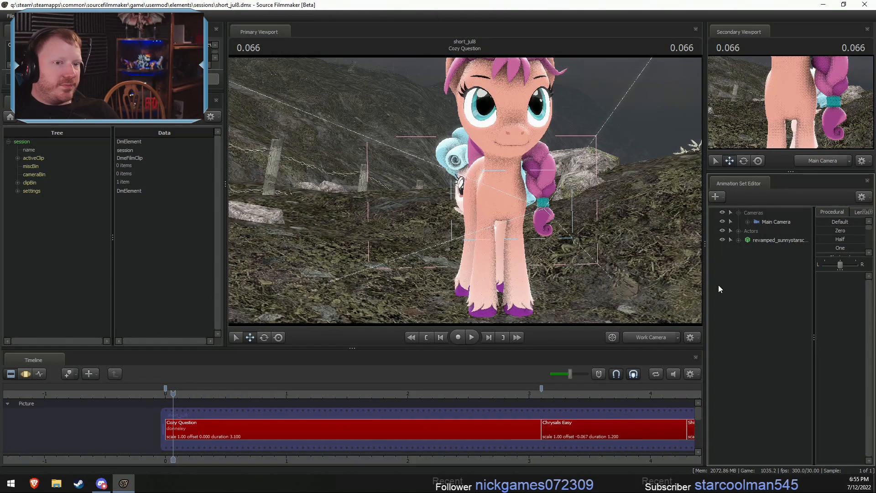
- Save the session, select all time for Sunny Starscout in the motion editor and move her beside the fence behind Cozy Glow
click(767, 241)
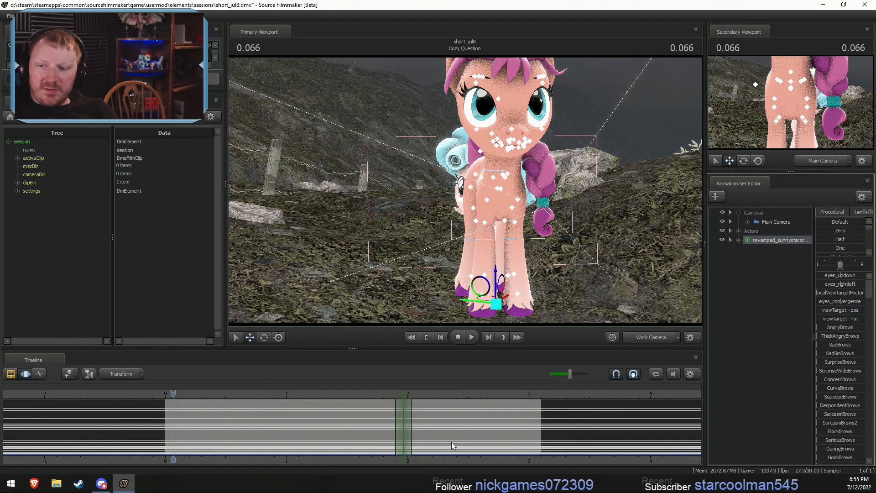
key(ctrl+s)
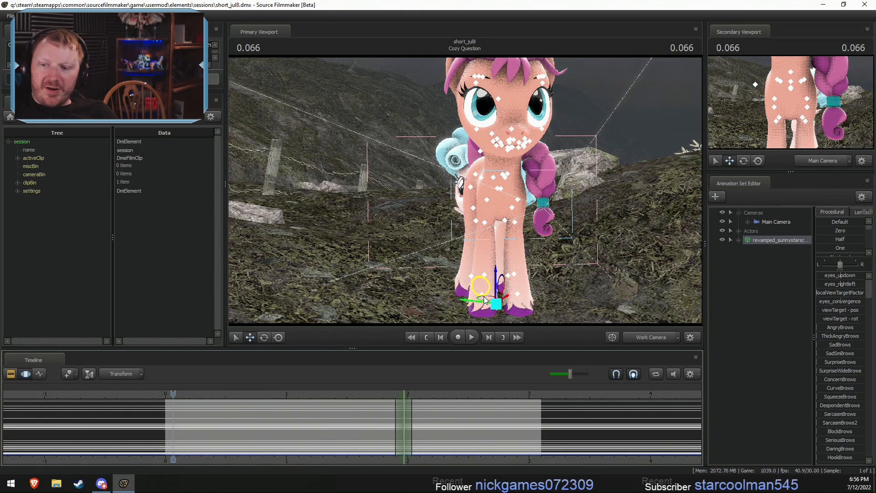
key(ctrl+a)
drag(451, 265, 444, 274)
key(s)
key(s)
drag(466, 190, 466, 194)
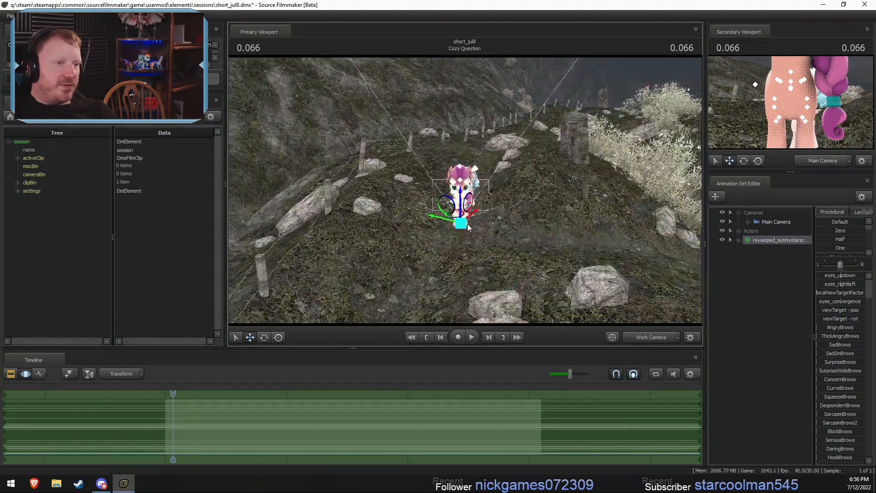
drag(462, 223, 404, 162)
key(F2)
key(F3)
drag(499, 236, 449, 215)
key(w)
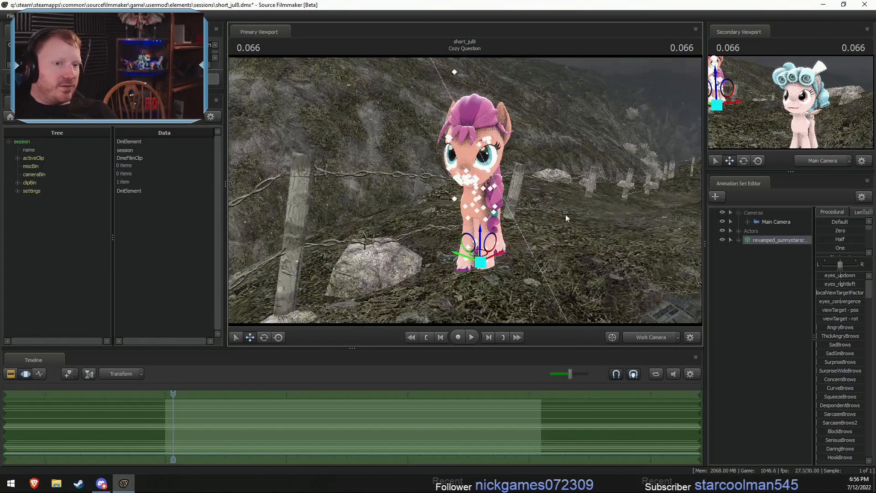
- Aim Sunny Starscout's eyes by repositioning her view target over the whole shot, and save the session
click(738, 240)
click(747, 249)
click(767, 258)
drag(575, 228, 539, 216)
drag(525, 80, 397, 191)
alt+drag(397, 191, 438, 183)
key(F2)
key(F3)
key(ctrl+s)
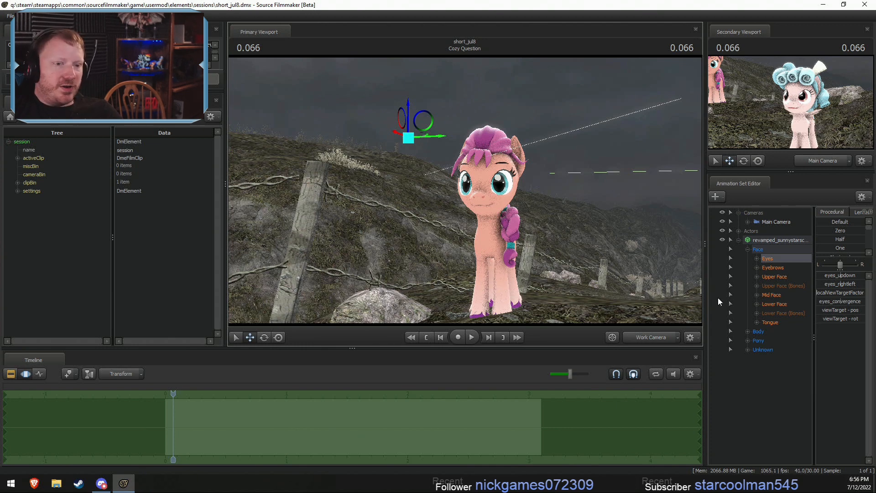
- Search the models for "flutters" and add vn_gala_fluttershy.mdl to the shot as a new animation set
right_click(737, 379)
click(789, 403)
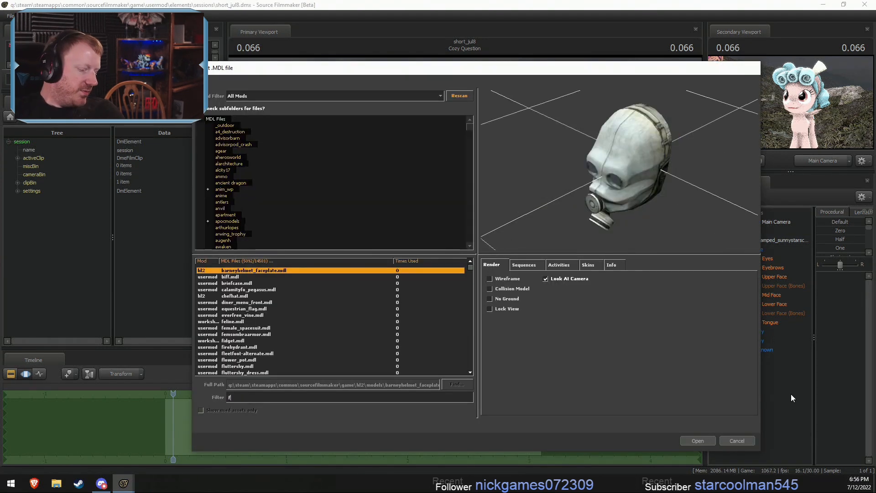
text(flutters)
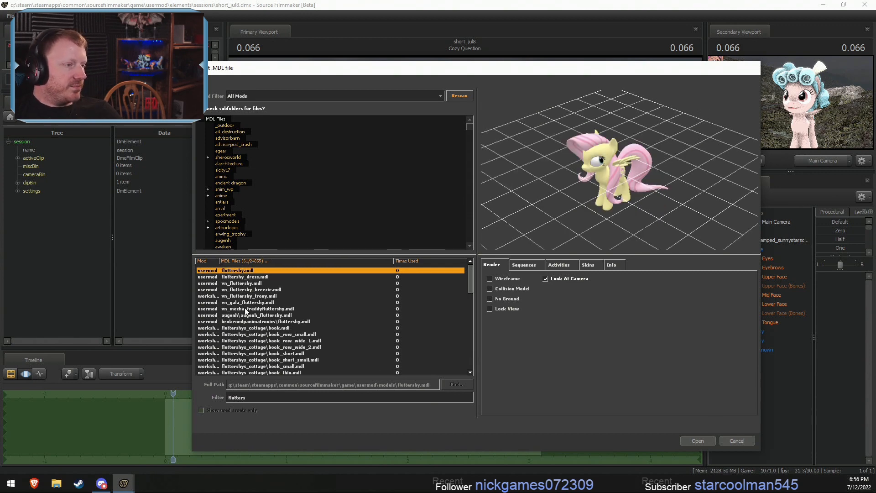
click(696, 441)
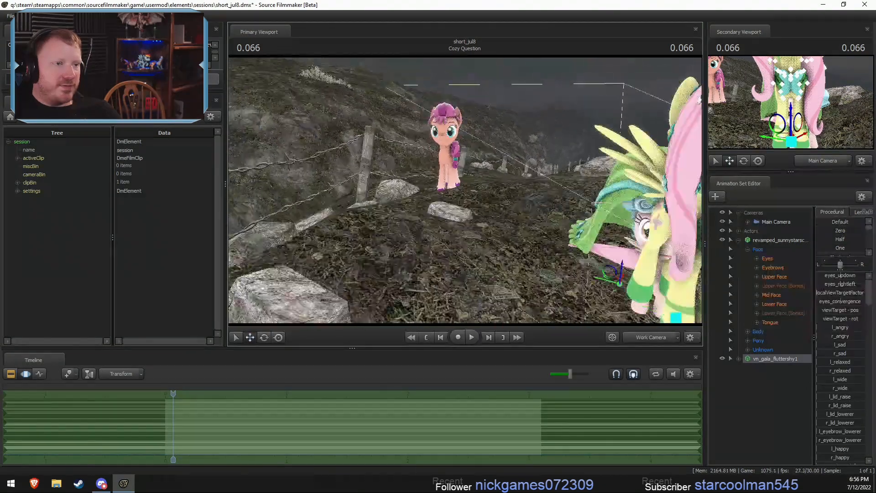
- Move Fluttershy back beside Sunny Starscout, behind Cozy Glow
drag(657, 223, 655, 220)
key(s)
key(r)
drag(555, 240, 480, 173)
key(space)
- Aim Fluttershy's eyes by repositioning her view target over the whole shot
click(738, 359)
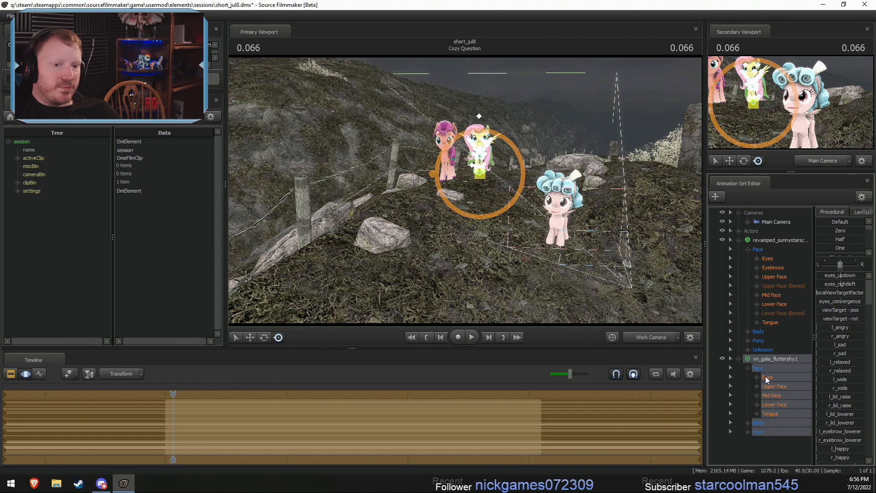
click(772, 377)
drag(570, 215, 575, 205)
key(w)
key(w)
alt+drag(488, 134, 447, 173)
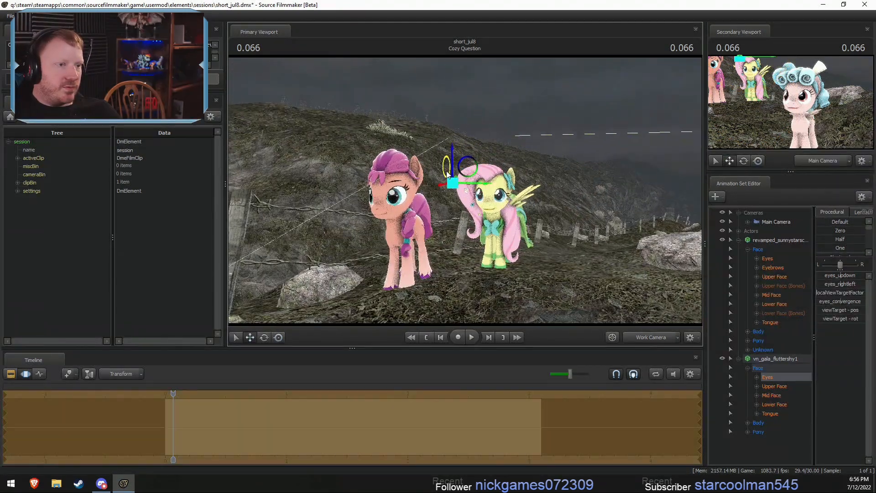
- Reshape Sunny Starscout's mouth in her Lower Face controls by fully raising MouthPuckerer and partly raising MouthO2 and JawCloser
click(775, 305)
mouse_move(593, 210)
mouse_down()
mouse_move(593, 221)
mouse_move(577, 206)
mouse_up()
key(w)
key(s)
key(a)
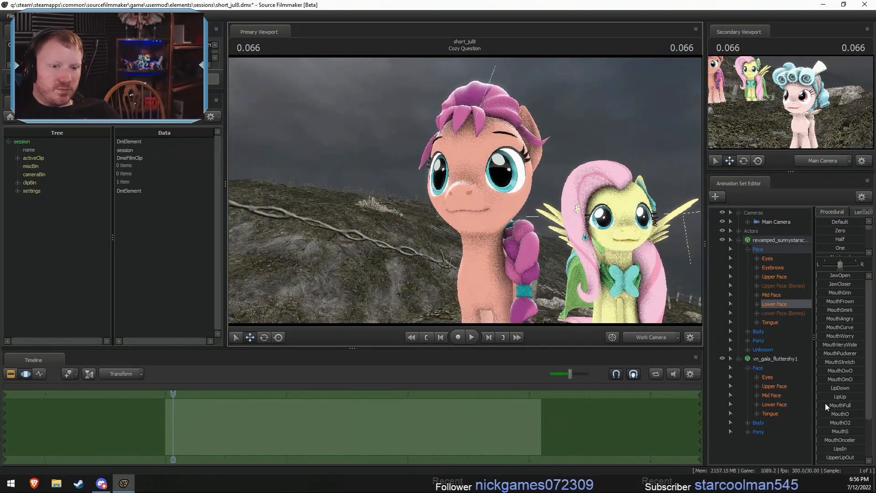
drag(825, 422, 843, 408)
key(ctrl+z)
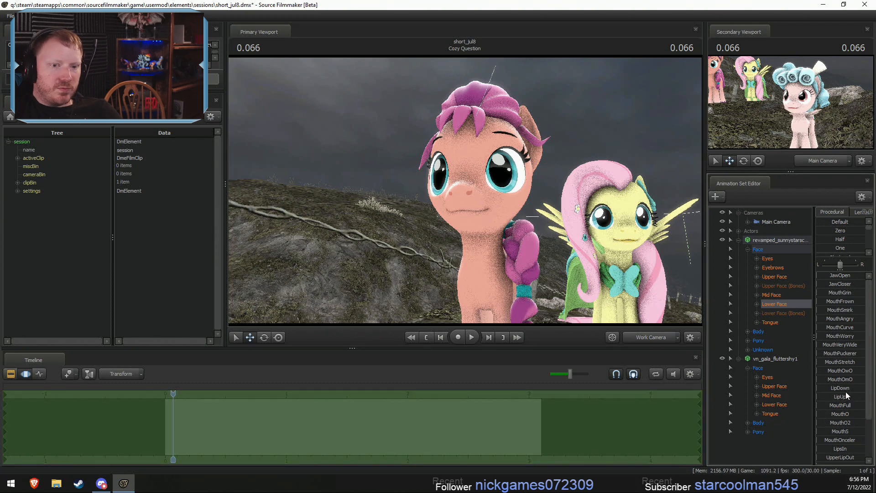
drag(821, 352, 860, 357)
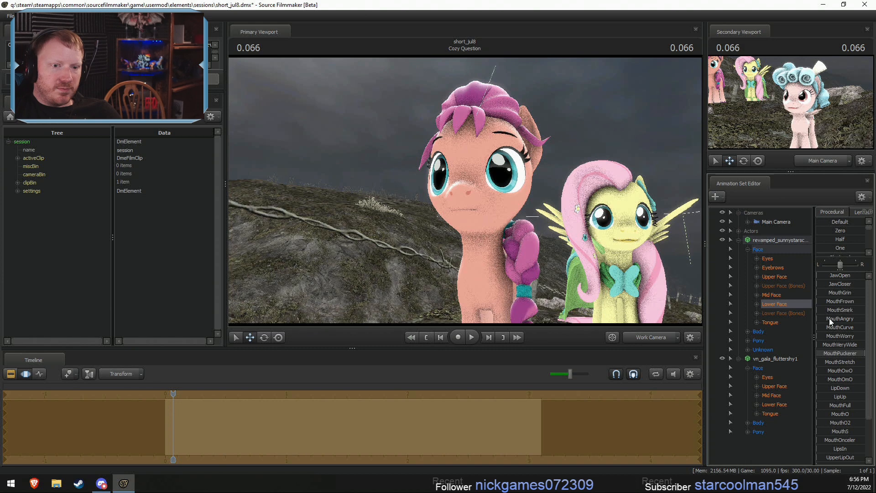
drag(819, 309, 833, 312)
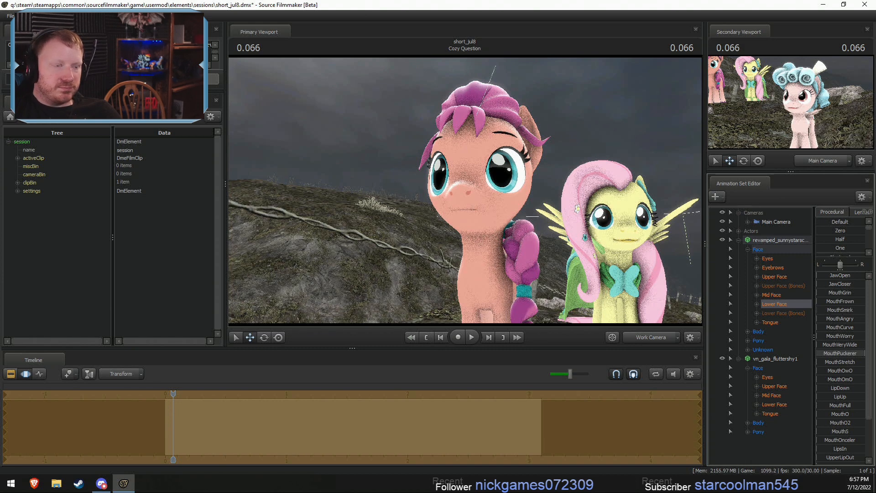
drag(665, 260, 675, 265)
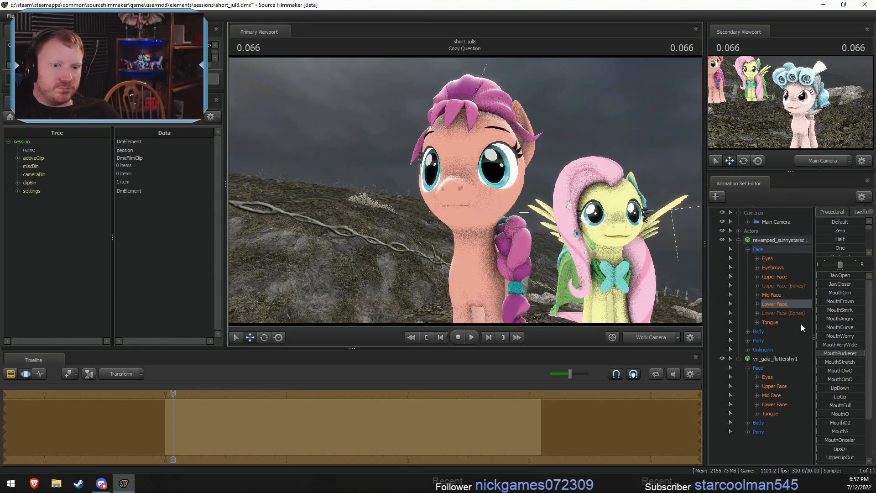
drag(836, 423, 854, 377)
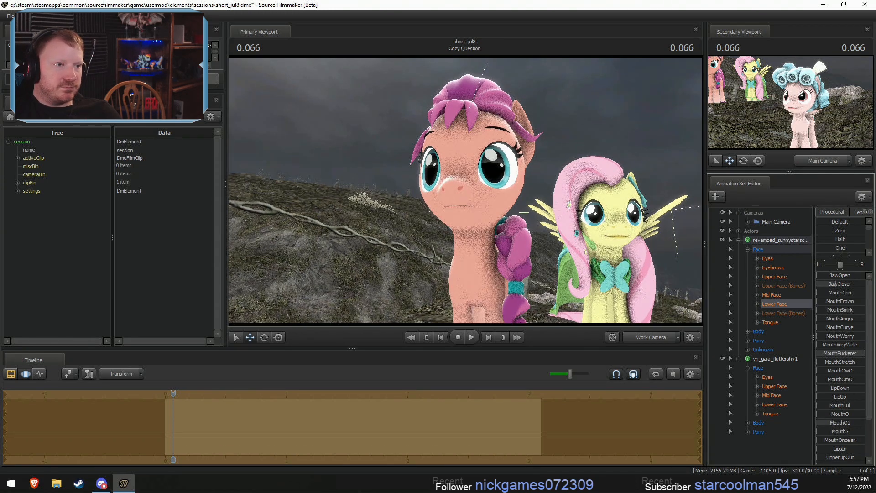
drag(602, 233, 602, 233)
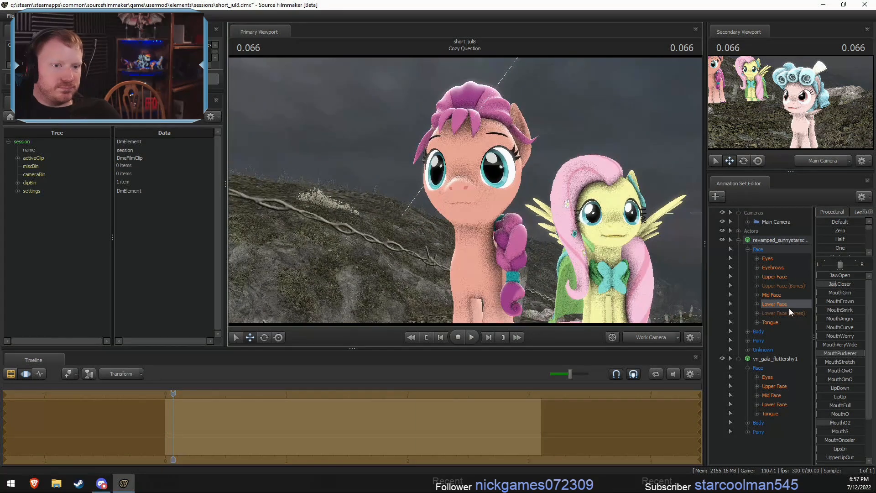
- Try raising mouth_o2 in the gala Fluttershy's Lower Face controls over the whole shot
click(733, 404)
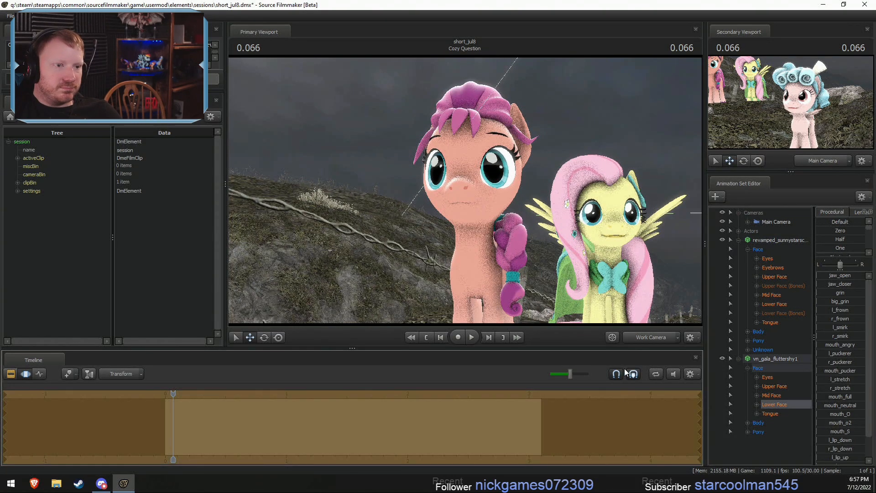
key(F2)
key(F3)
click(781, 403)
drag(588, 280, 638, 308)
key(w)
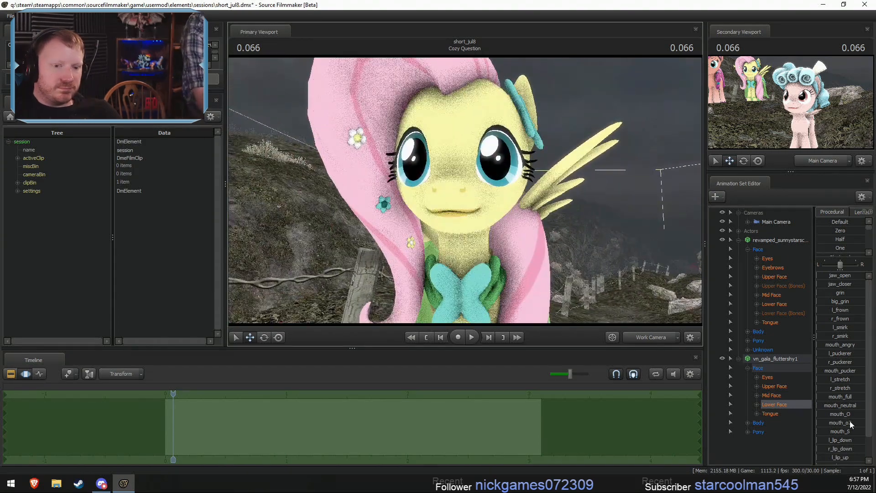
drag(850, 424, 861, 432)
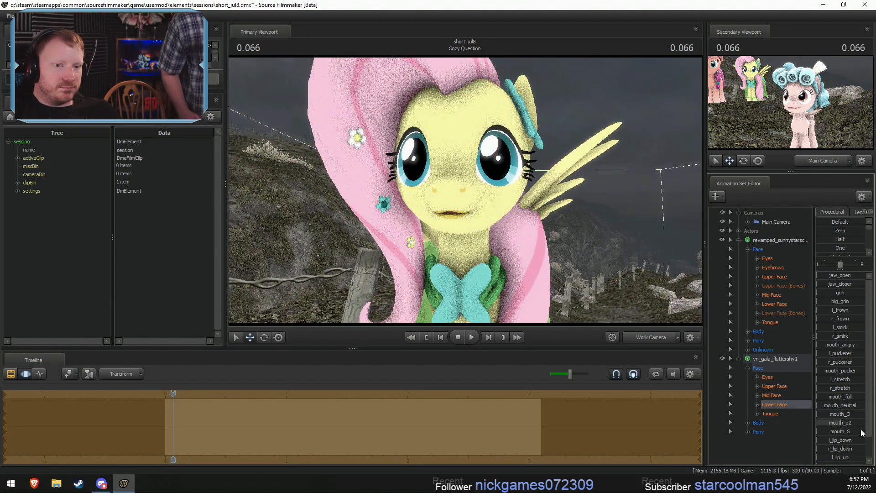
key(ctrl+z)
- Replace the vn_gala_fluttershy1 animation set with a new one for the model revamped_ponies\revamped_fluttershy.mdl
right_click(779, 359)
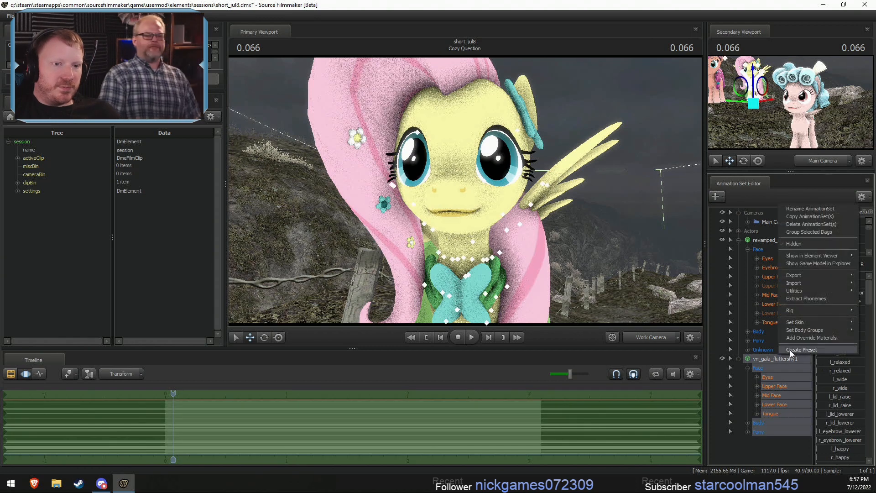
click(804, 220)
right_click(781, 386)
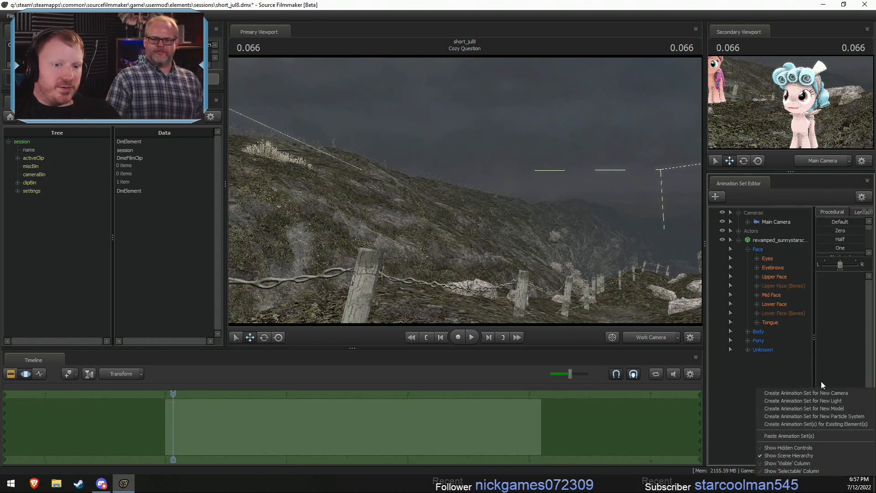
click(825, 409)
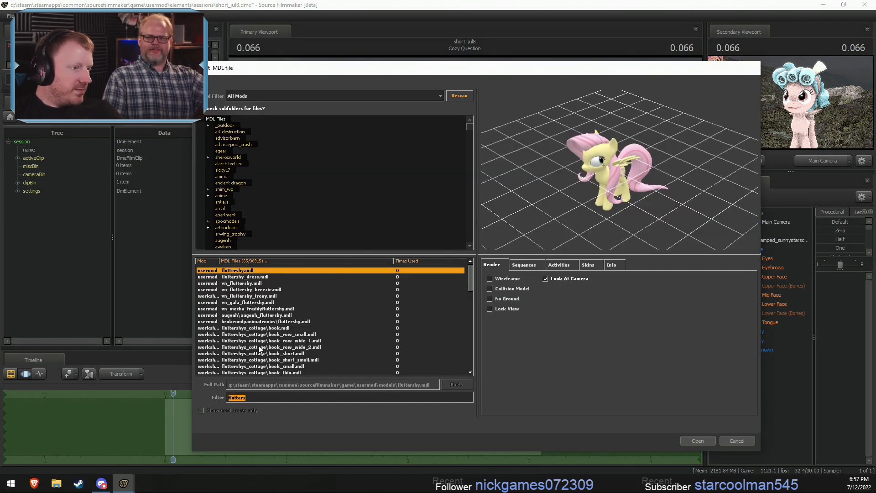
scroll(268, 353, down, 3)
scroll(267, 353, up, 3)
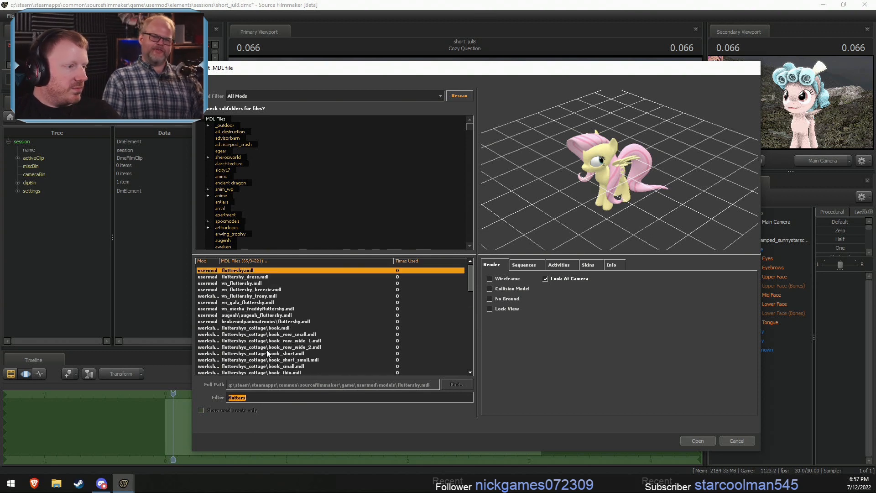
scroll(249, 329, down, 15)
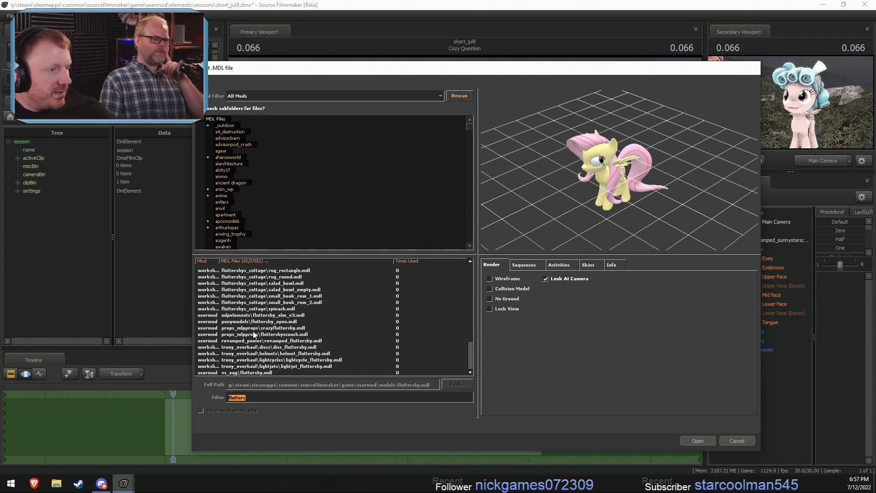
click(257, 341)
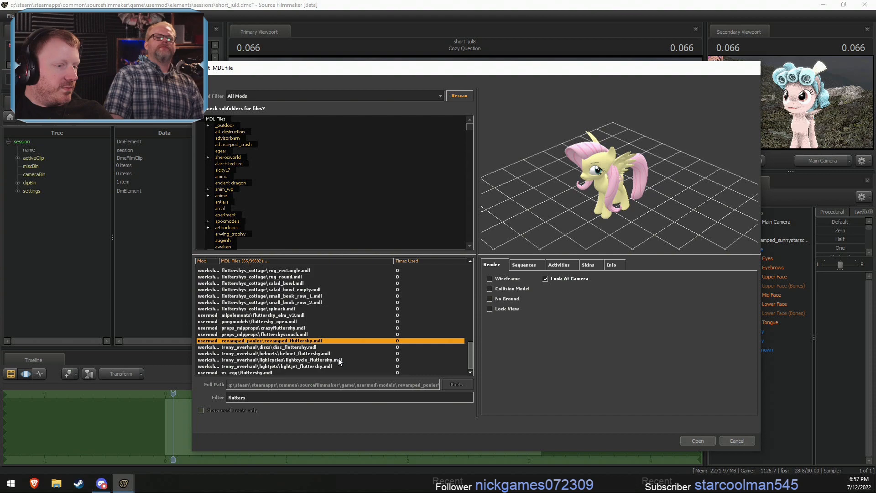
click(684, 441)
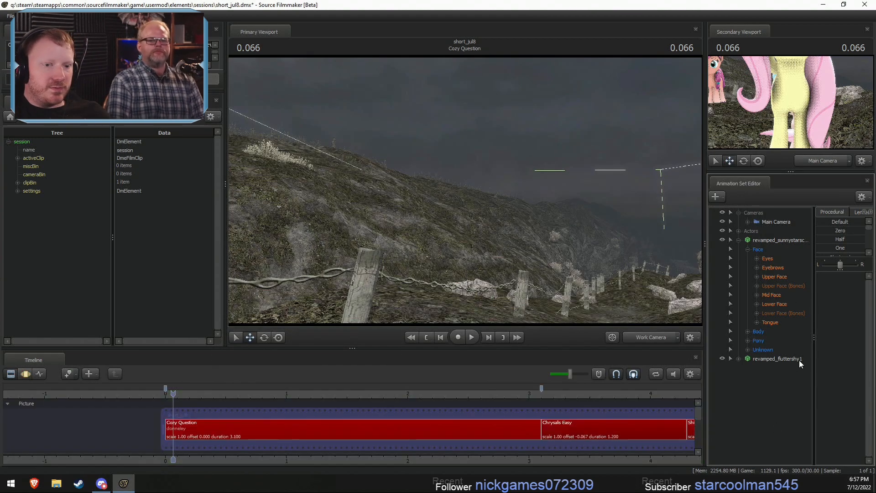
- Move the revamped Fluttershy back beside Sunny Starscout, behind Cozy Glow, for the whole shot
click(798, 359)
drag(791, 147, 746, 101)
drag(460, 215, 456, 283)
key(Left)
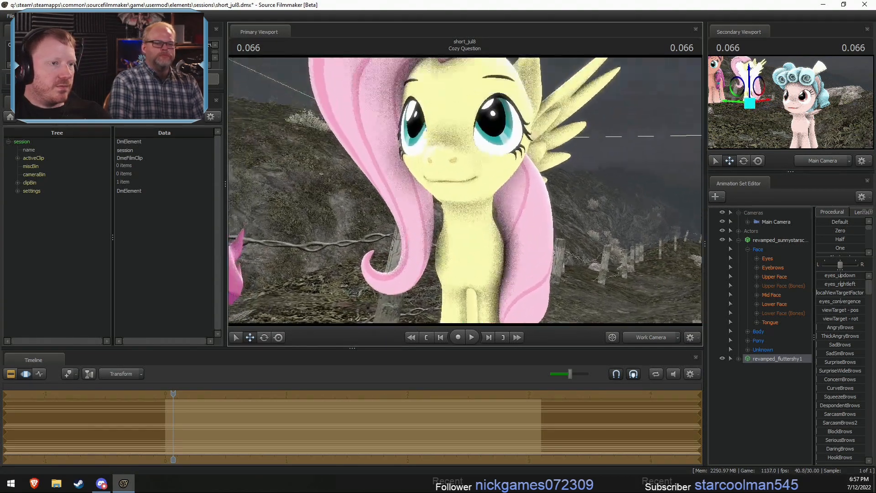
- Try adjusting eyes_updown in Sunny Starscout's Eyes controls
click(757, 259)
click(784, 267)
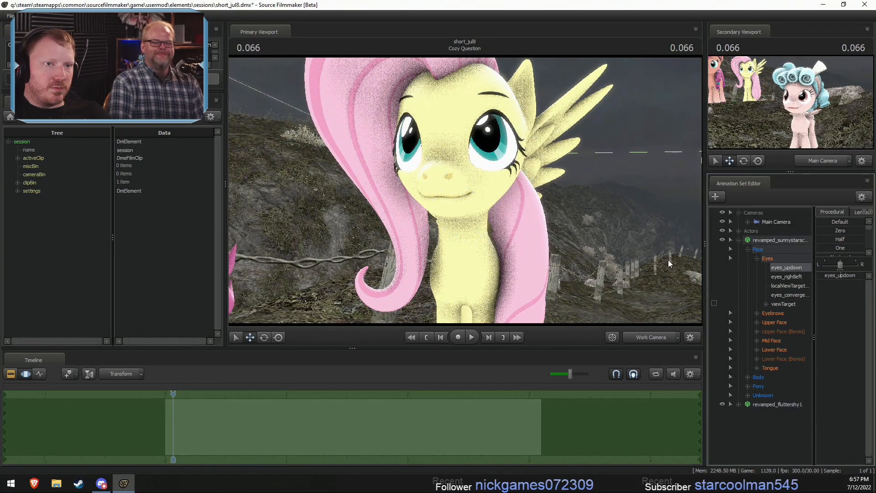
drag(841, 277, 846, 280)
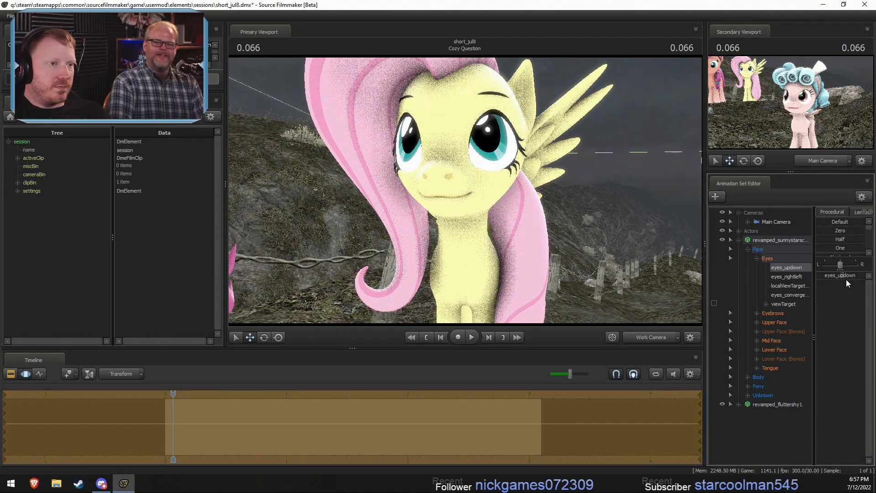
key(ctrl+z)
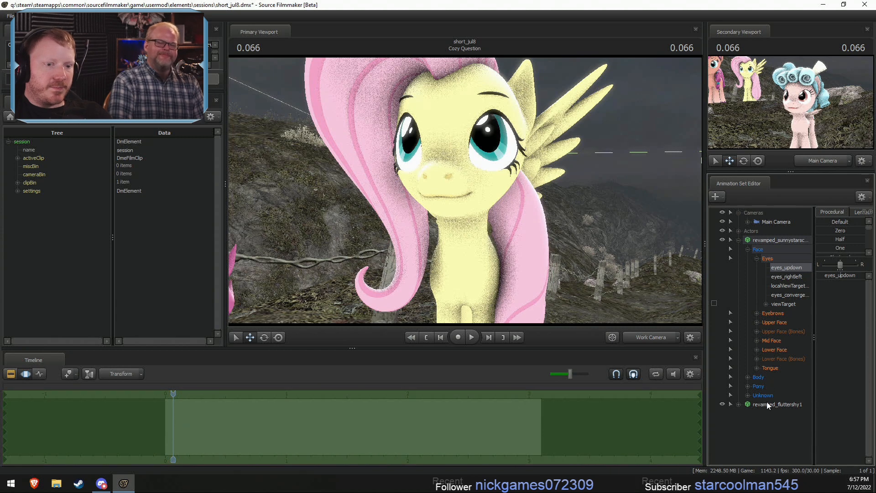
- Lower Fluttershy's gaze with eyes_updown and copy Sunny Starscout's Lower Face values onto her face
click(758, 414)
drag(837, 276, 841, 277)
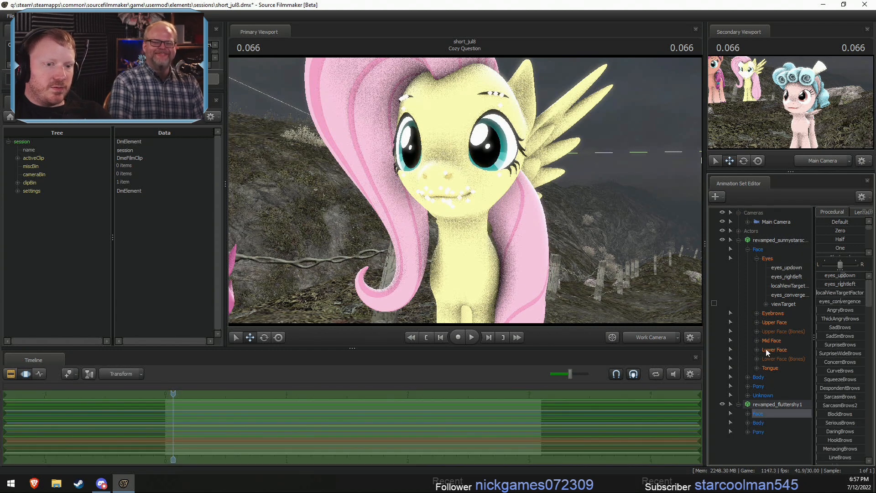
click(774, 350)
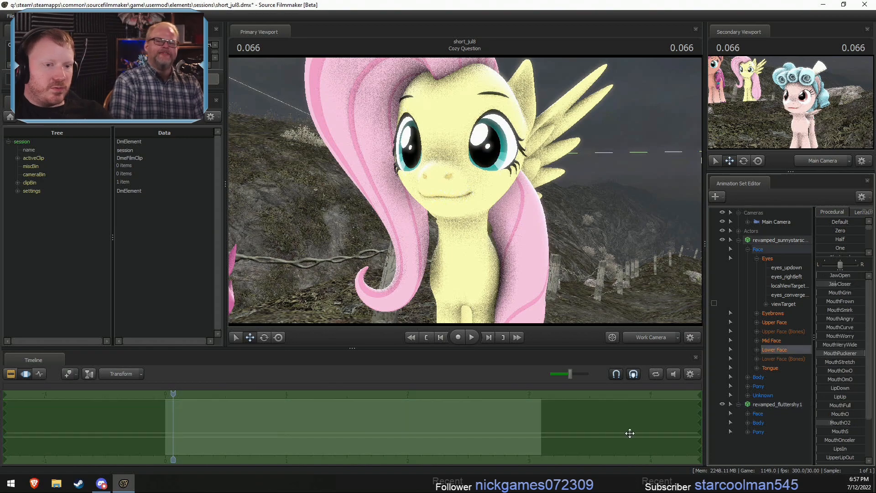
click(773, 404)
key(F2)
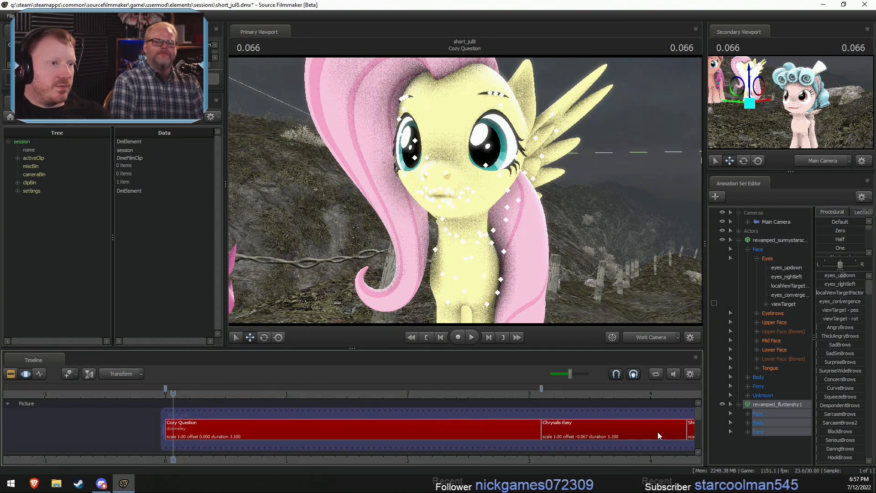
drag(515, 219, 511, 222)
key(w)
key(w)
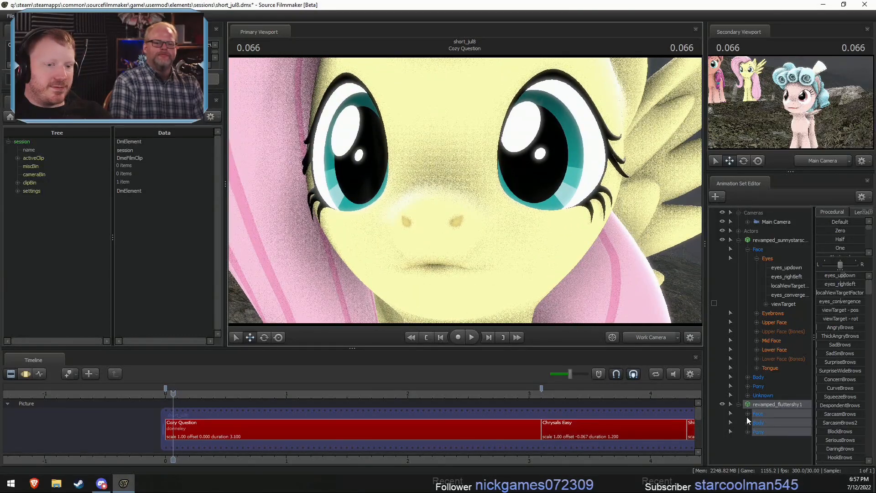
- Flatten Fluttershy's mouth by lowering MouthO2 in her Lower Face controls over the whole shot
click(747, 415)
click(781, 442)
scroll(781, 456, down, 2)
click(778, 429)
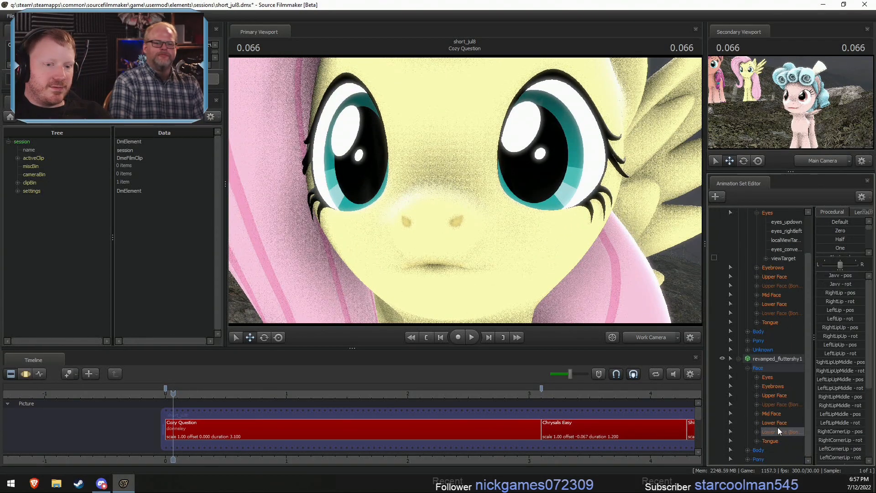
click(776, 423)
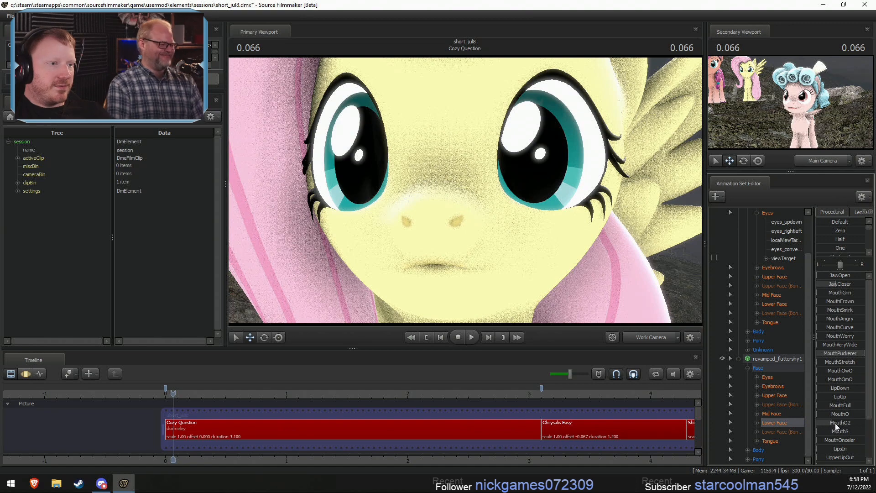
key(F3)
drag(834, 422, 826, 423)
drag(511, 219, 515, 221)
key(s)
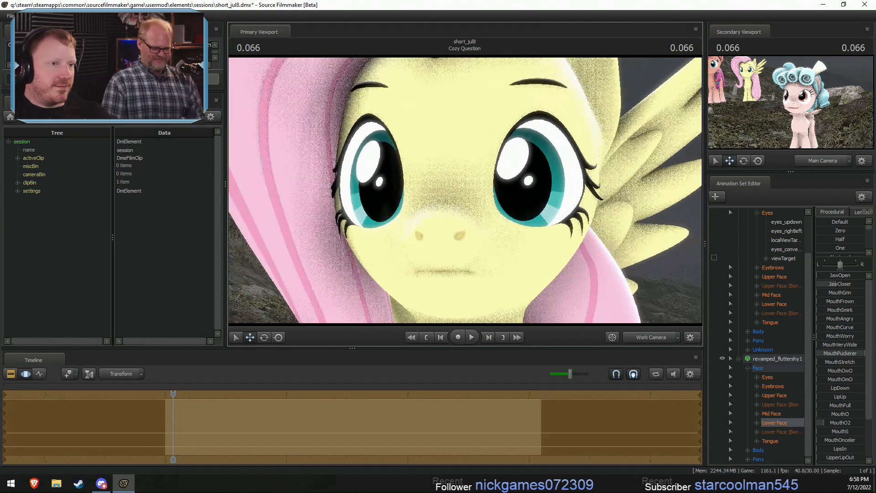
- Arch Fluttershy's eyebrows by partly raising SurpriseBrows in her Eyebrows controls
click(771, 386)
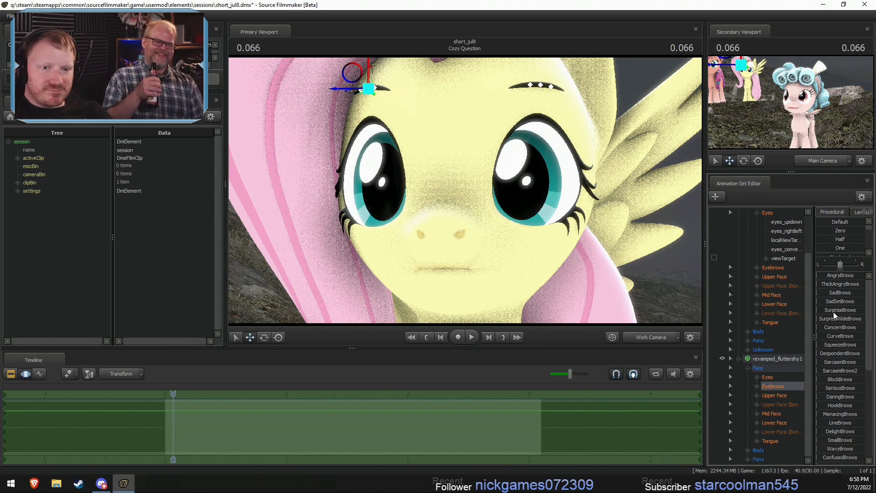
drag(833, 312, 846, 313)
key(F2)
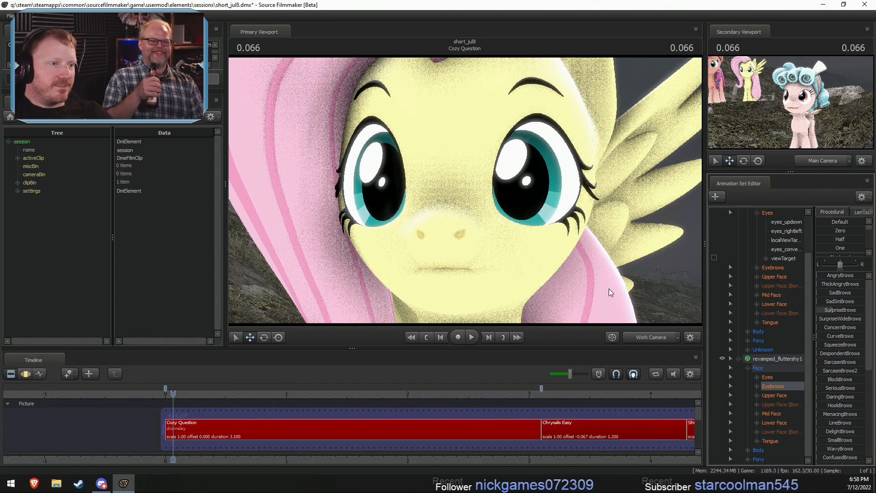
- Give Sunny Starscout a smile by fully raising MouthSmirk in her Lower Face controls
key(s)
drag(608, 288, 475, 277)
key(a)
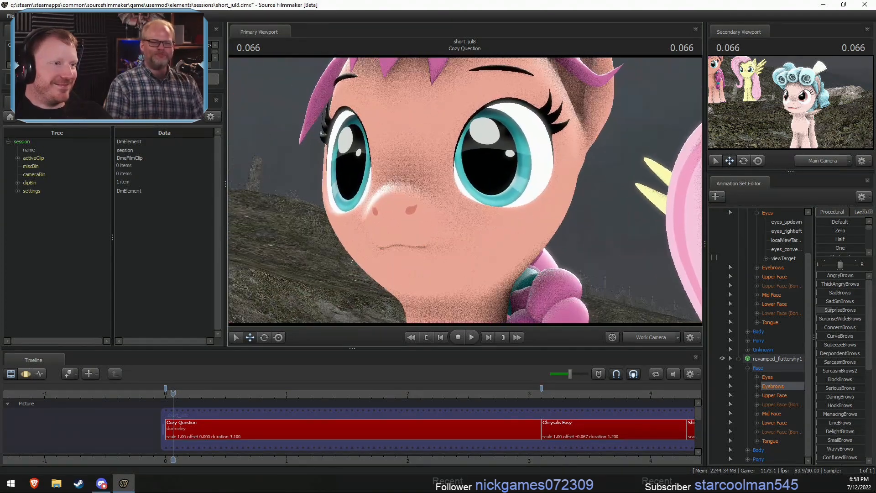
key(s)
drag(464, 193, 468, 191)
scroll(780, 281, up, 1)
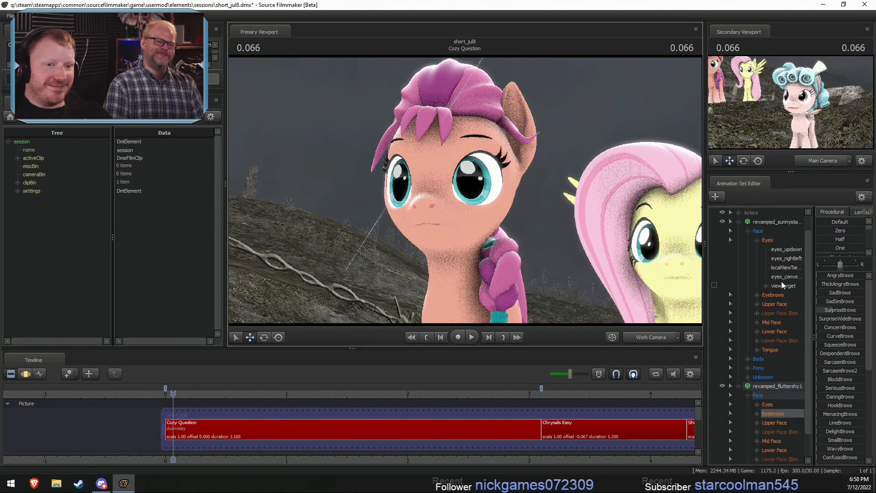
click(773, 330)
drag(841, 310, 874, 309)
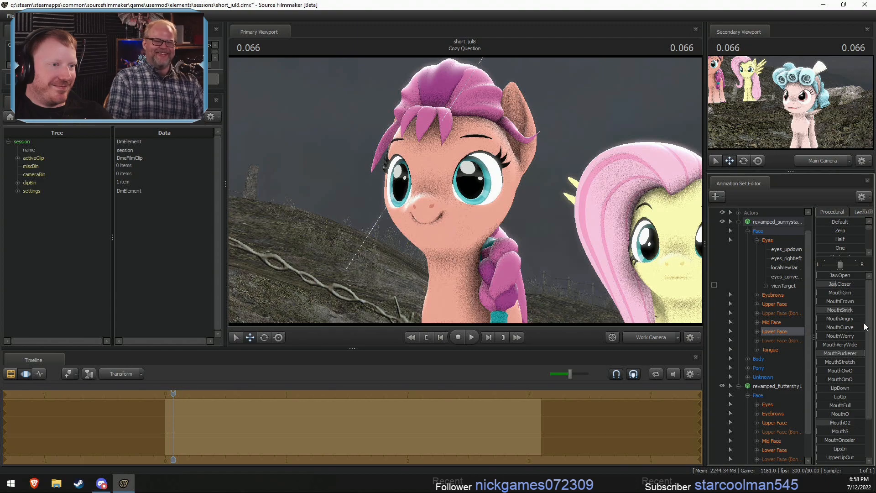
drag(582, 293, 654, 283)
key(a)
key(w)
key(w)
key(s)
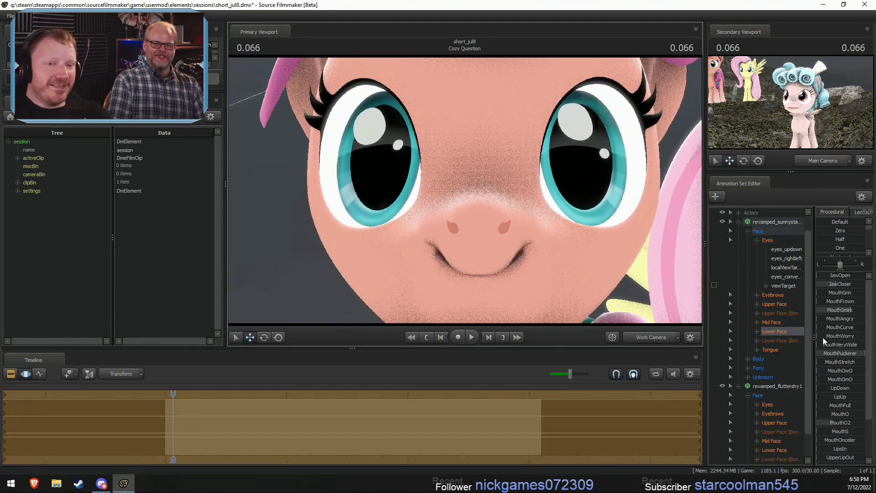
drag(838, 311, 874, 311)
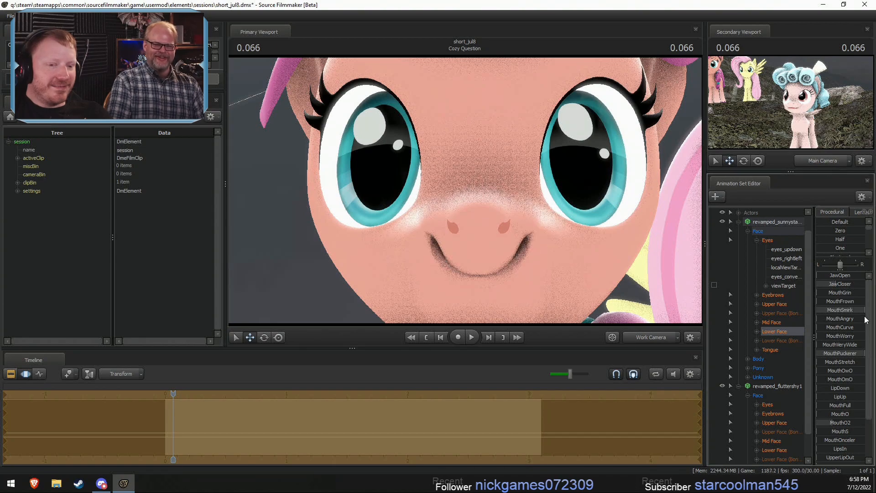
- Rotate Fluttershy's Head control to turn her face slightly toward Sunny Starscout's side
key(s)
drag(591, 288, 570, 292)
key(w)
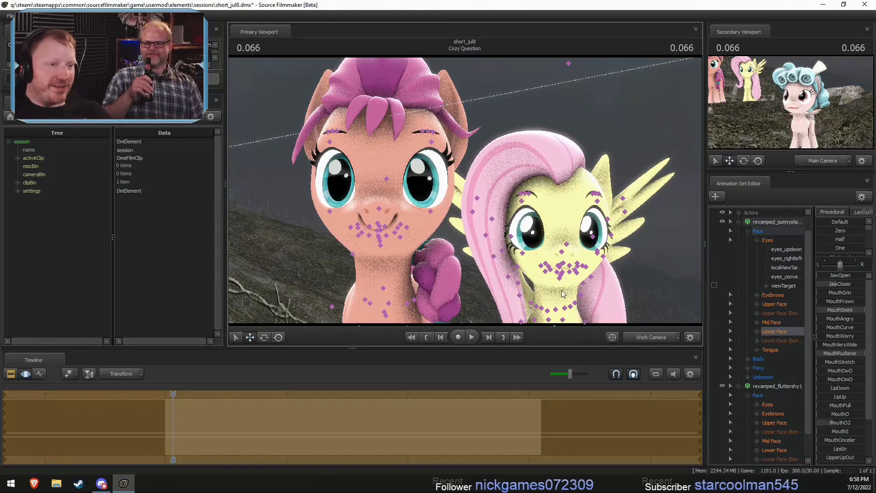
scroll(776, 365, down, 3)
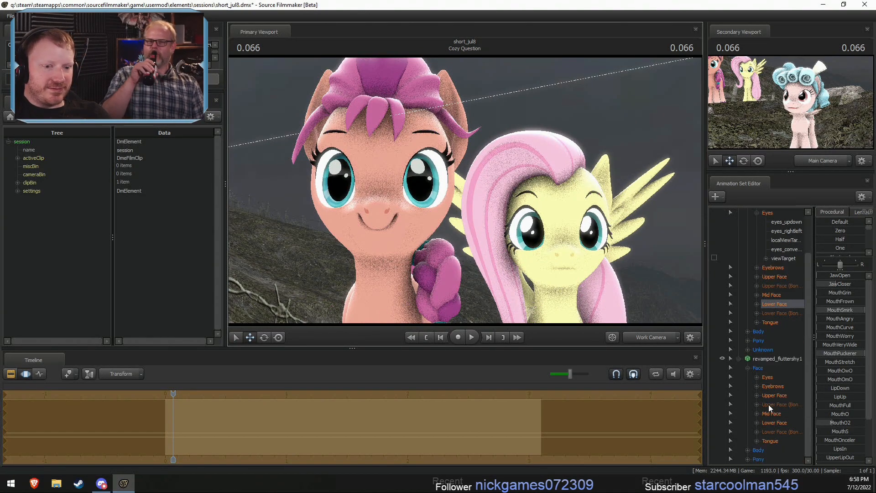
click(748, 449)
scroll(771, 452, down, 2)
click(771, 452)
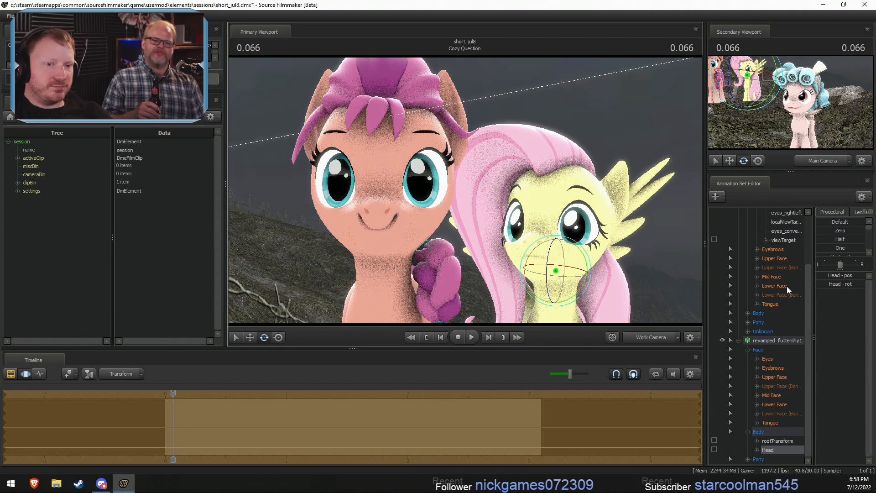
- Try to re-aim Sunny Starscout's eyes by moving her view target down from above her head
scroll(780, 288, up, 2)
click(770, 252)
key(r)
drag(464, 204, 414, 139)
drag(376, 112, 436, 219)
key(ctrl+z)
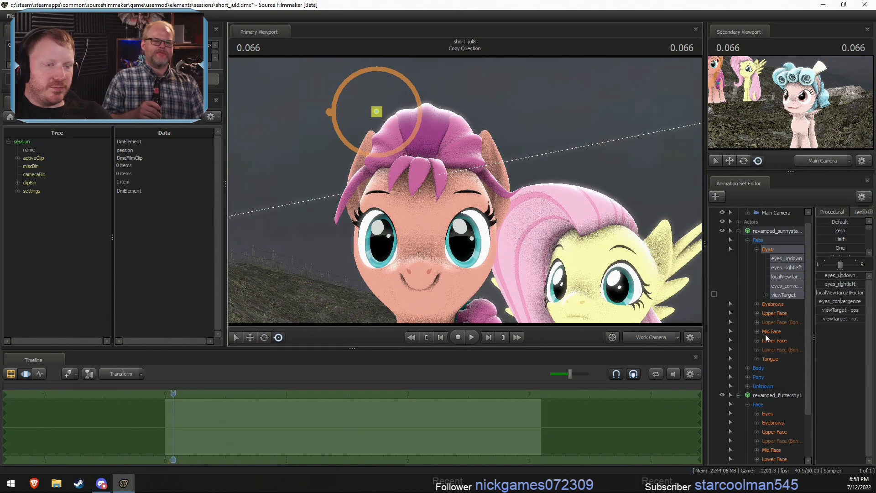
drag(376, 111, 377, 111)
drag(440, 174, 415, 205)
key(w)
key(s)
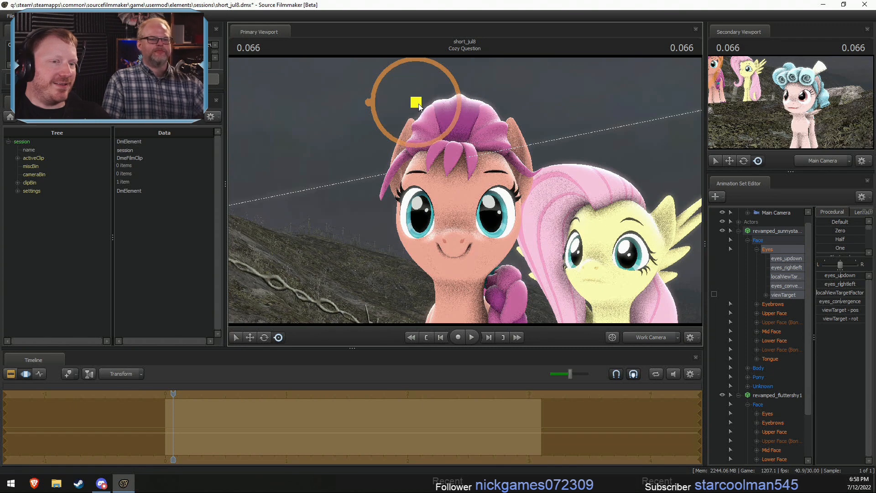
drag(419, 104, 456, 211)
key(ctrl+z)
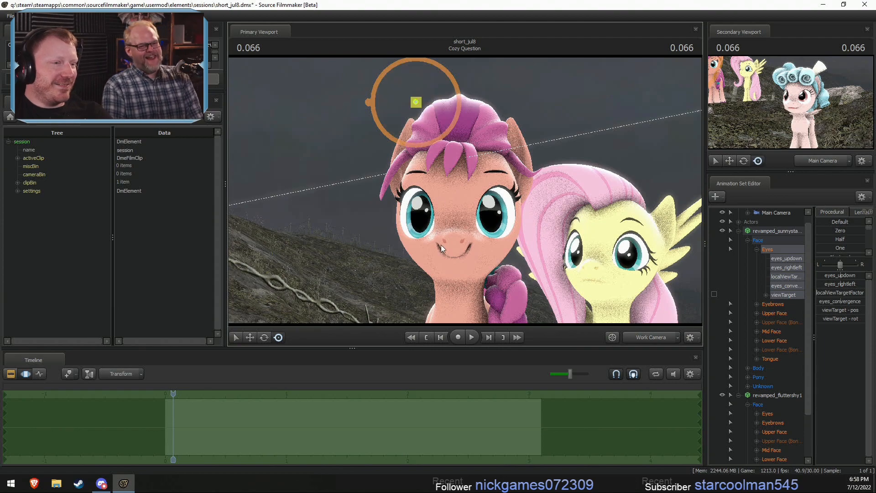
- Try moving the Nose control in Sunny Starscout's Mid Face group
ctrl+click(458, 240)
alt+drag(457, 241, 459, 190)
key(w)
alt+drag(459, 240, 538, 188)
key(ctrl+z)
key(ctrl+z)
alt+drag(633, 188, 592, 194)
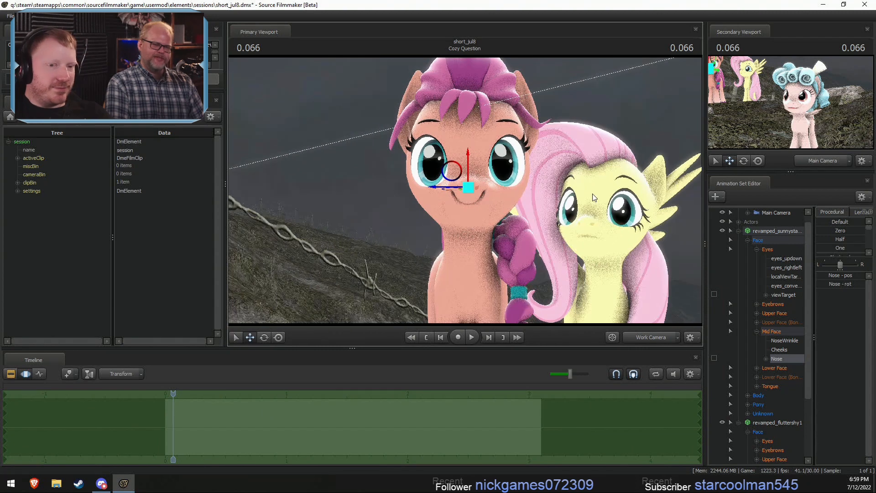
- Re-aim Fluttershy's eyes by moving her view target down from above her head to in front of Sunny Starscout's forehead
scroll(776, 313, down, 1)
click(768, 413)
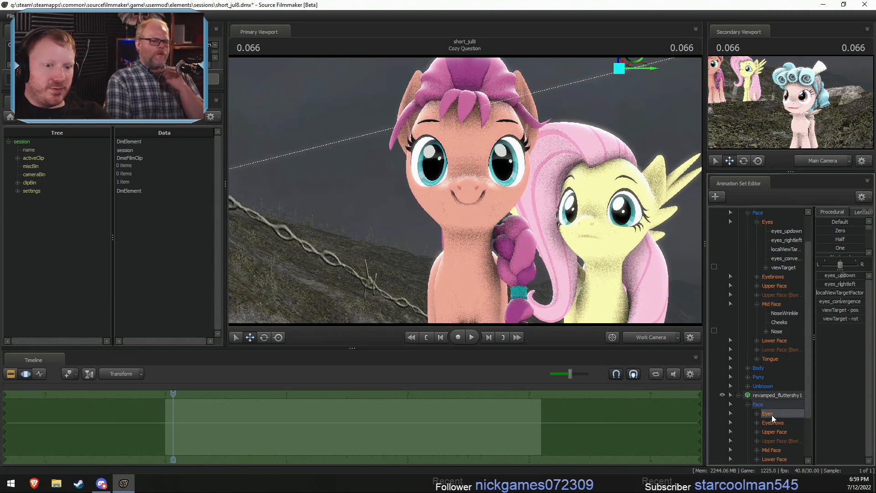
drag(618, 68, 464, 190)
key(w)
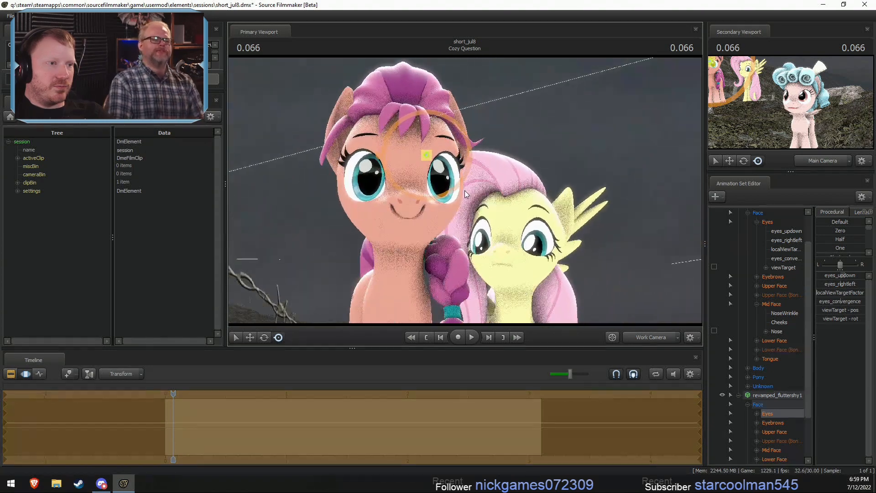
right_click(848, 277)
click(857, 288)
drag(488, 178, 500, 224)
key(w)
key(s)
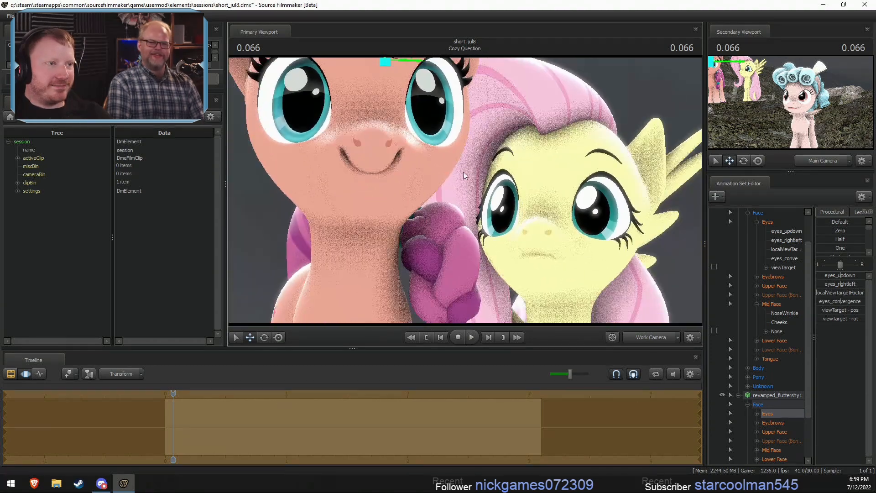
drag(463, 172, 464, 190)
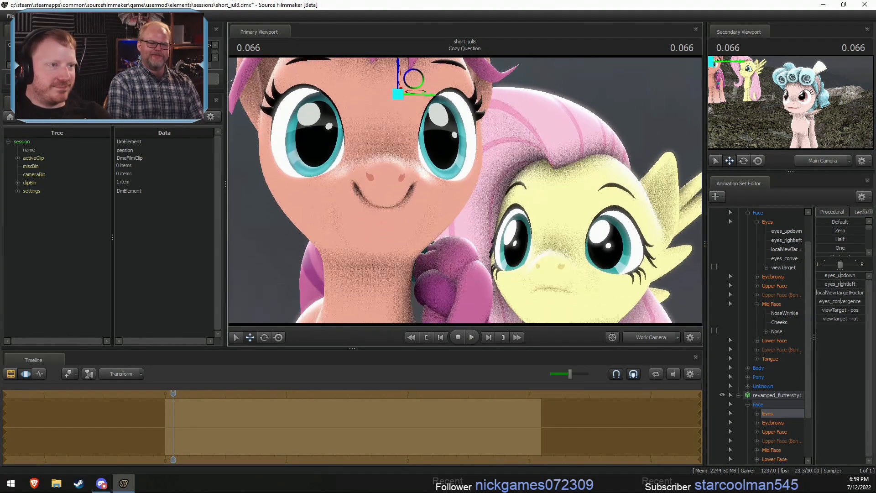
drag(398, 92, 377, 98)
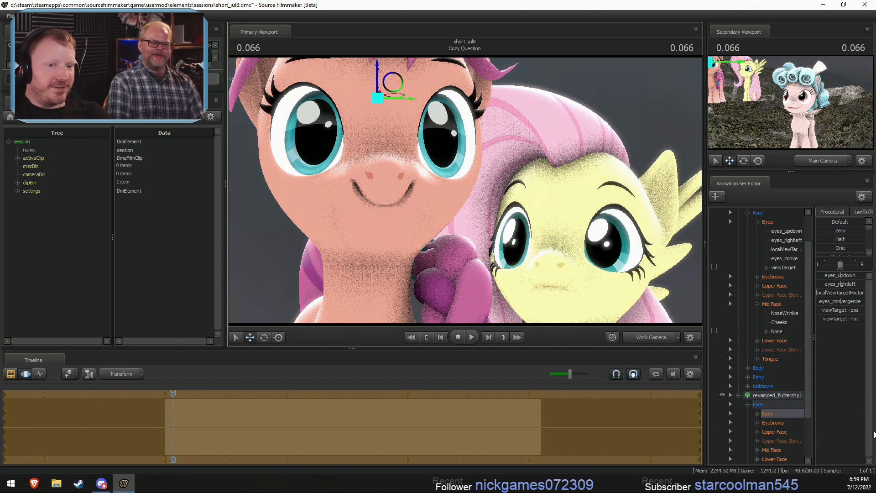
- Try adjusting Fluttershy's JawOpen control in her Lower Face group
click(774, 457)
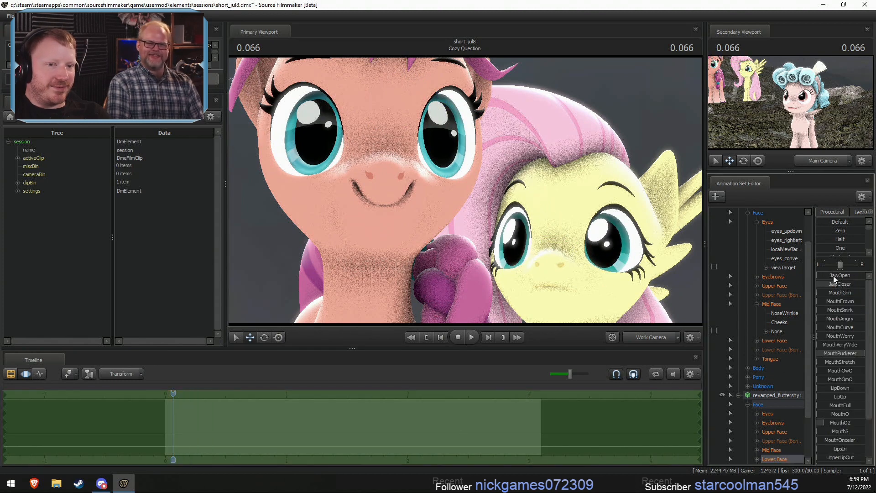
drag(833, 275, 814, 276)
click(593, 256)
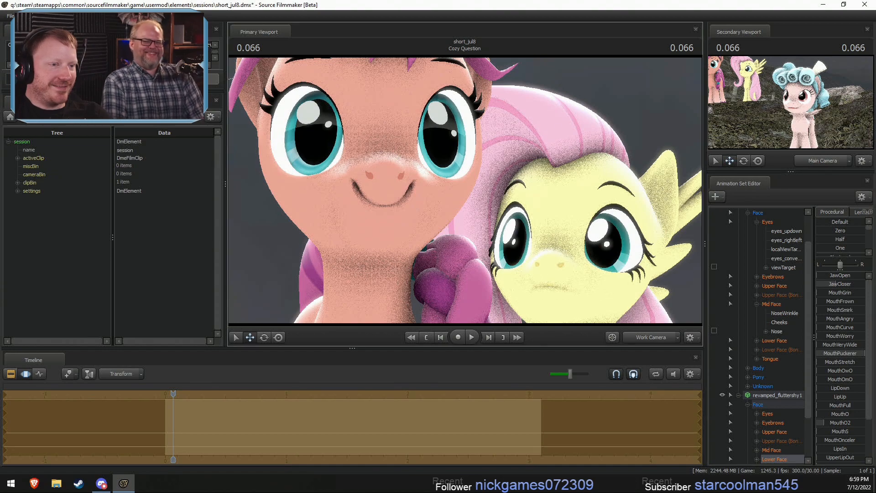
- Try rotating Sunny Starscout's Head control to turn her face away from straight ahead
drag(464, 190, 494, 212)
key(w)
key(s)
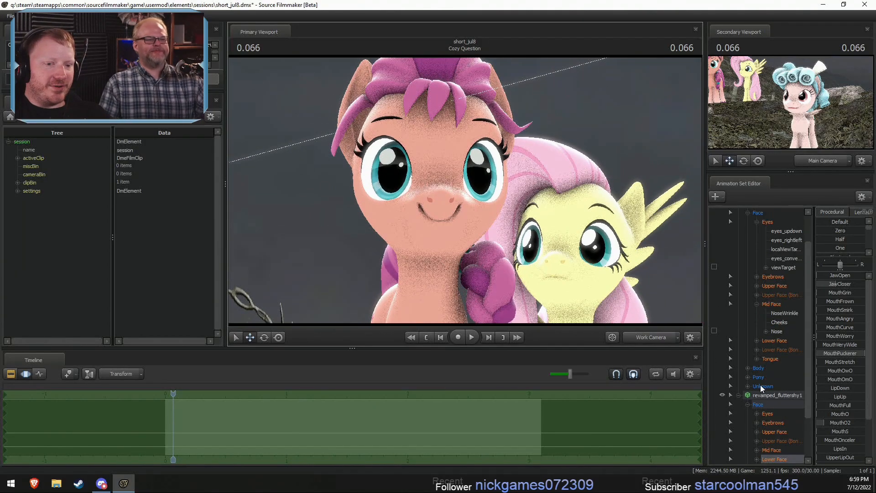
click(747, 368)
click(768, 386)
key(e)
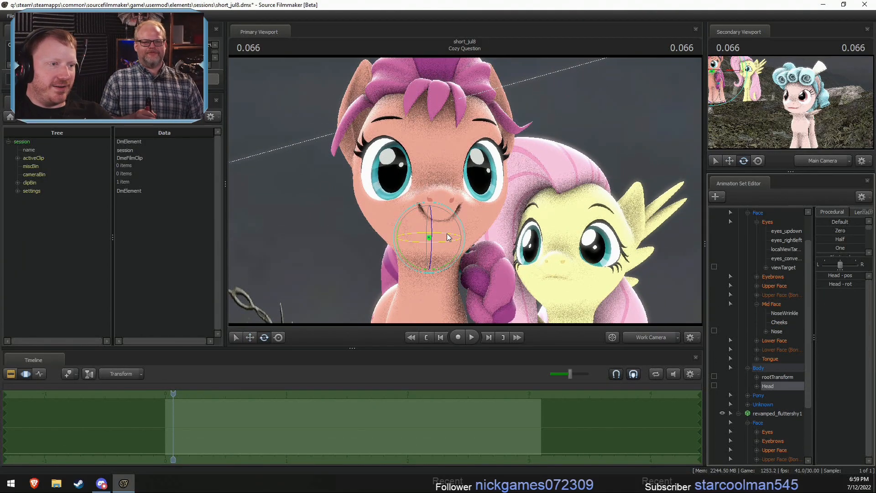
drag(447, 237, 459, 277)
key(d)
drag(609, 296, 396, 295)
key(a)
drag(506, 155, 563, 176)
scroll(759, 305, up, 1)
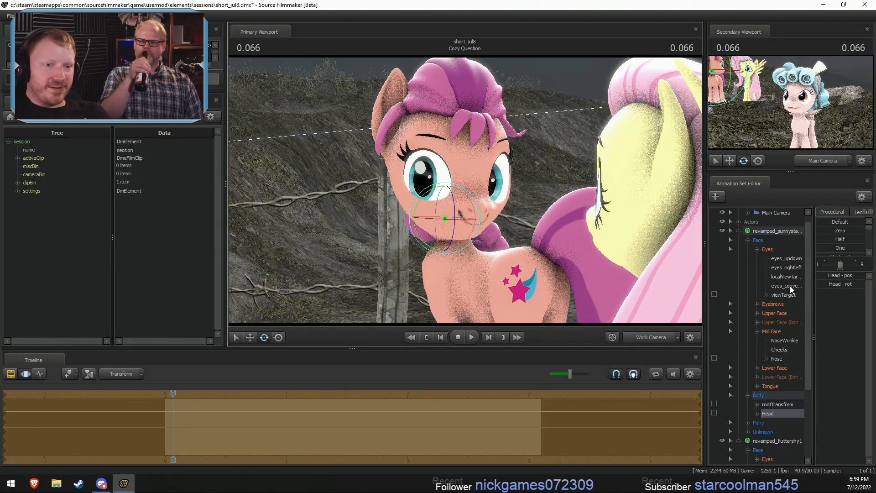
- Undo Sunny Starscout's head turn and lock her viewTarget so that it follows her head
click(784, 295)
drag(578, 208, 570, 206)
key(ctrl+z)
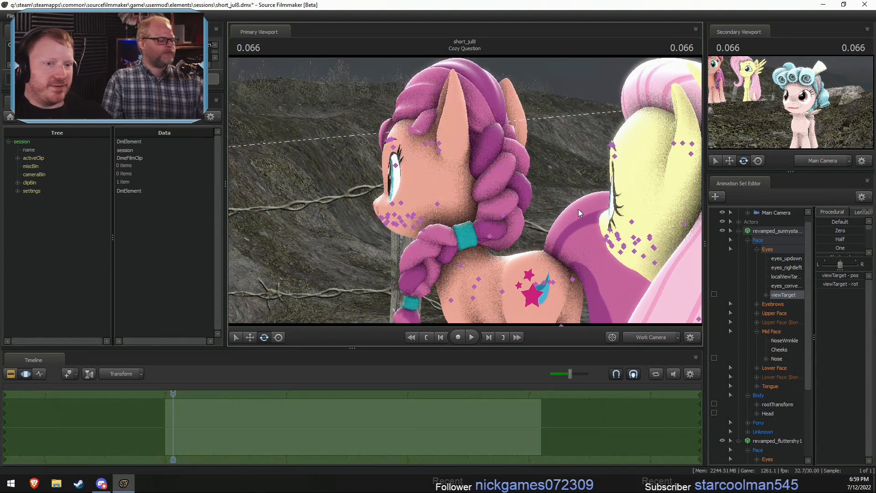
click(768, 413)
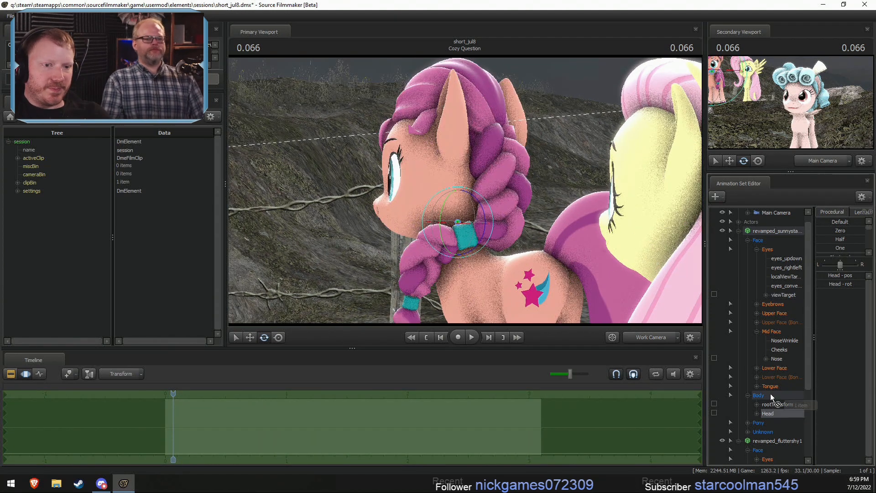
click(783, 359)
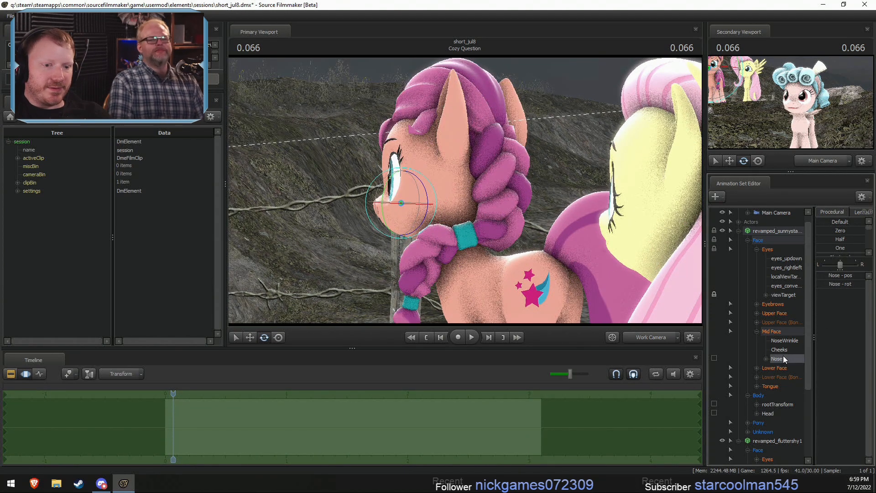
- Try rotating Sunny Starscout's head around to face Fluttershy, with the gaze following
click(773, 415)
drag(483, 194, 508, 236)
drag(451, 230, 470, 221)
drag(597, 194, 684, 192)
key(s)
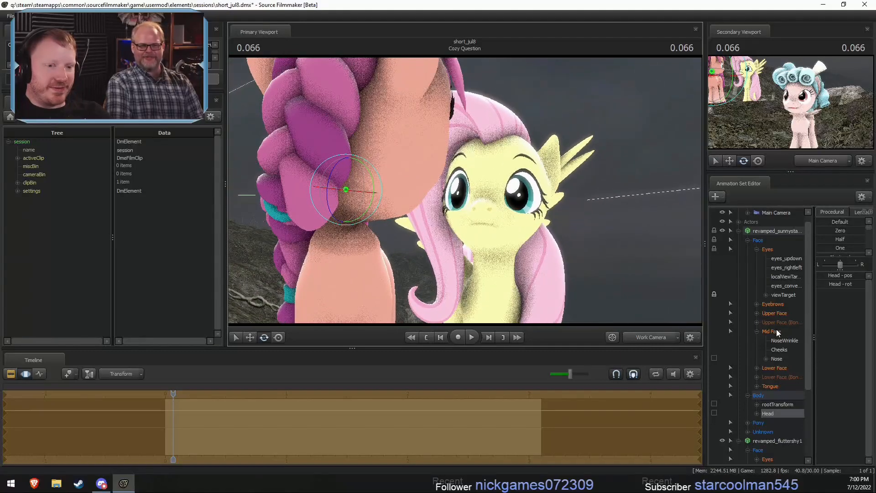
- Try opening the mouths of Fluttershy and Sunny Starscout with JawOpen in their Lower Face groups
scroll(776, 413, down, 3)
click(774, 423)
mouse_move(825, 275)
mouse_down()
mouse_move(844, 276)
mouse_move(816, 276)
mouse_up()
drag(440, 215, 440, 217)
click(770, 285)
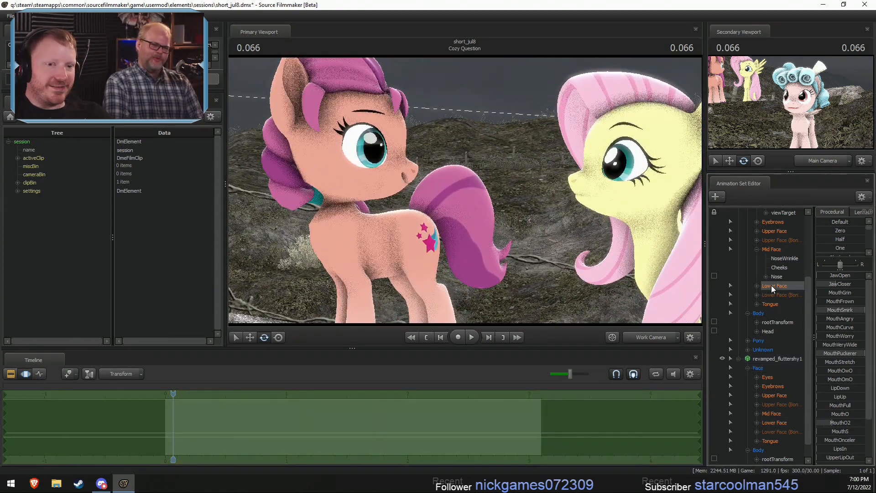
click(837, 274)
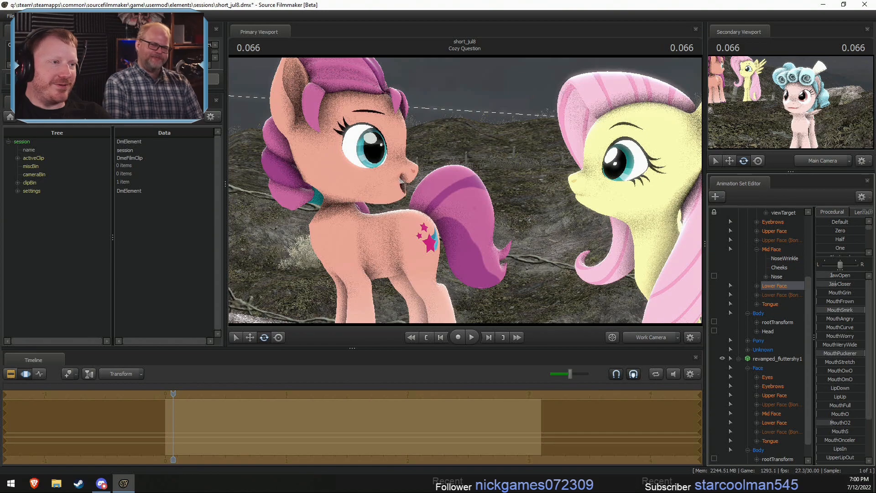
drag(466, 230, 466, 229)
- Try rotating Sunny Starscout's Chest1 control and undo the rotation
key(F2)
key(F3)
click(441, 218)
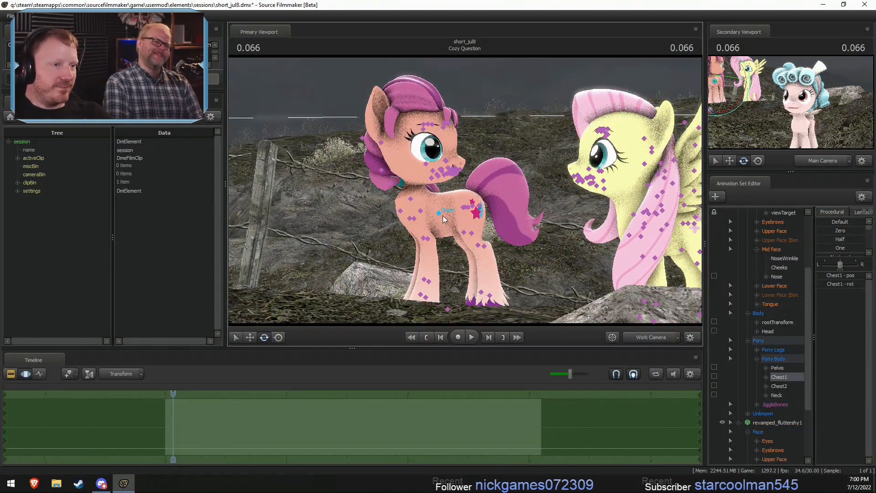
drag(437, 188, 430, 182)
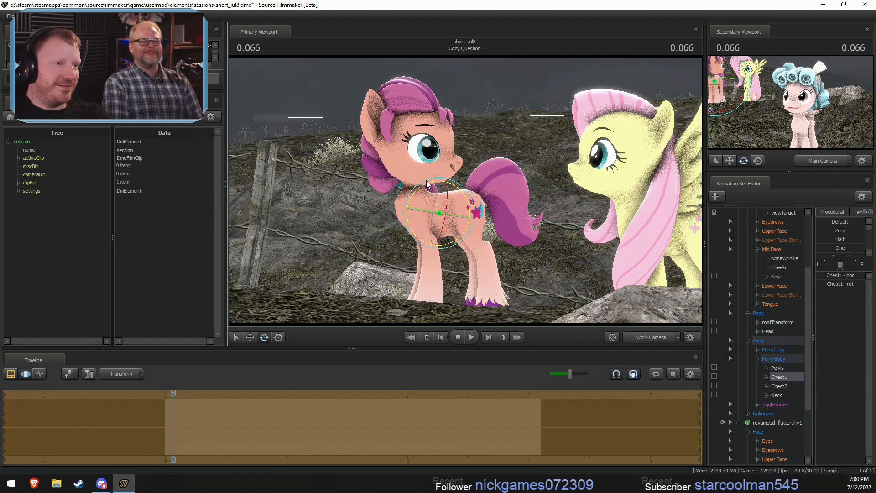
key(ctrl+z)
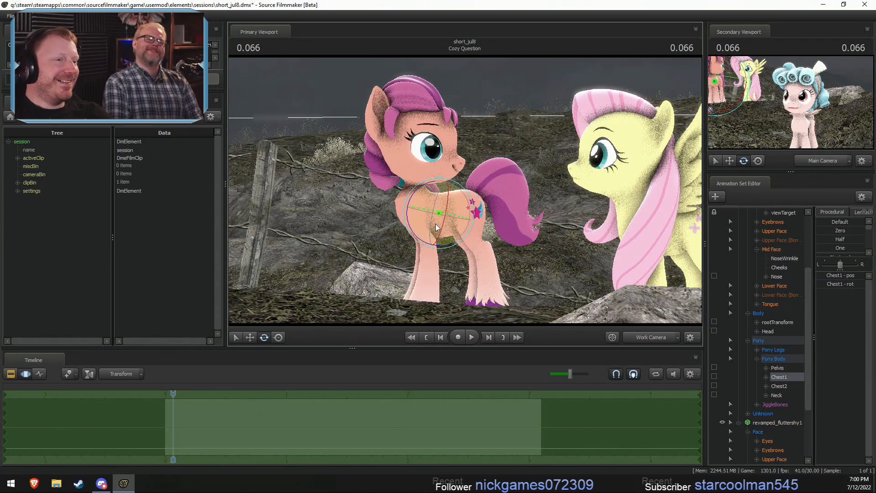
drag(420, 191, 479, 195)
key(ctrl+z)
- Undo Sunny Starscout's recent pose changes, including the head turn toward Fluttershy
click(469, 211)
key(ctrl+z)
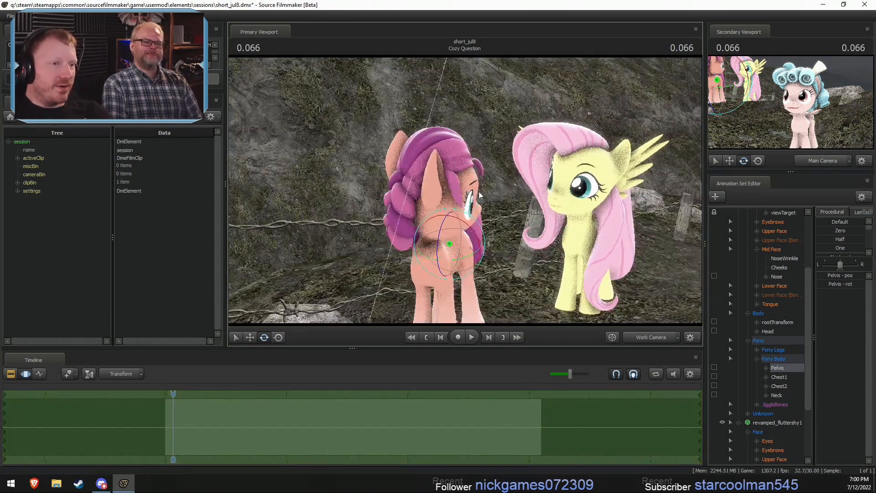
key(ctrl+z)
key(ctrl+z)
key(ctrl+z)
key(ctrl+z)
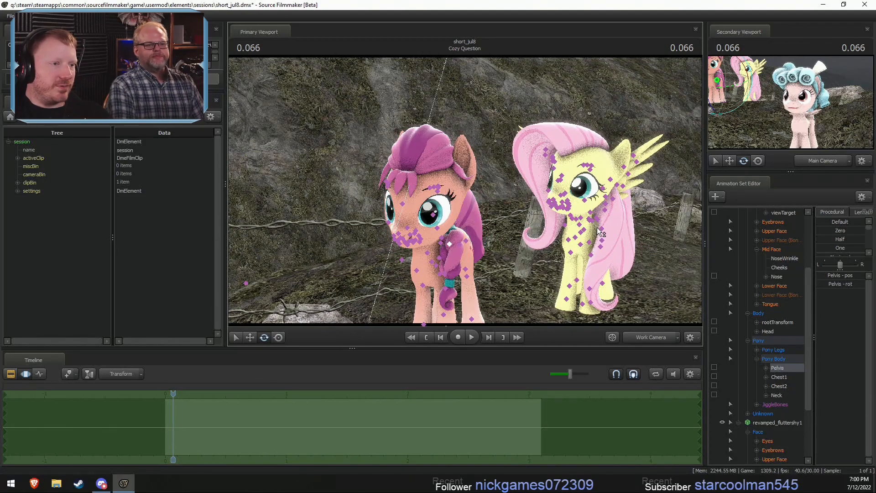
key(ctrl+z)
key(ctrl+z)
- Move the whole Fluttershy model forward so she stands right beside Sunny Starscout
alt+drag(545, 258, 542, 199)
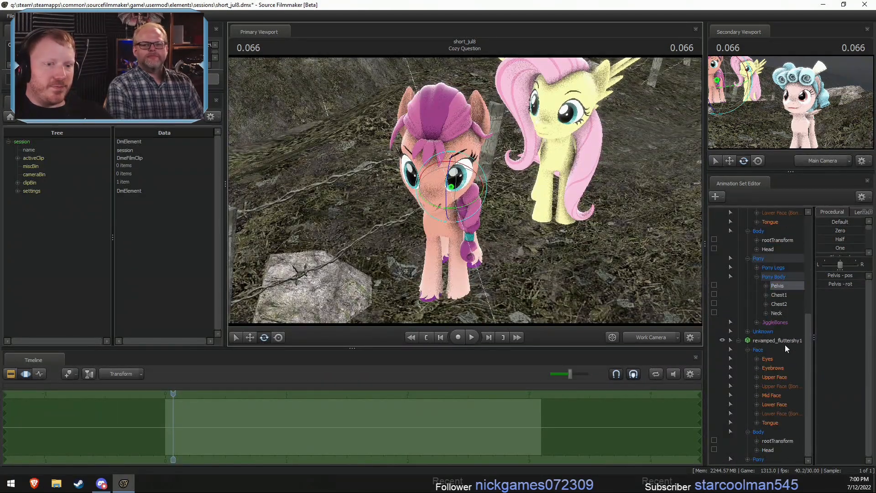
click(785, 342)
alt+right_drag(608, 290, 561, 259)
key(r)
drag(501, 196, 505, 253)
alt+drag(505, 253, 484, 194)
alt+middle_drag(484, 193, 456, 226)
alt+right_drag(456, 226, 497, 256)
alt+middle_drag(497, 255, 588, 262)
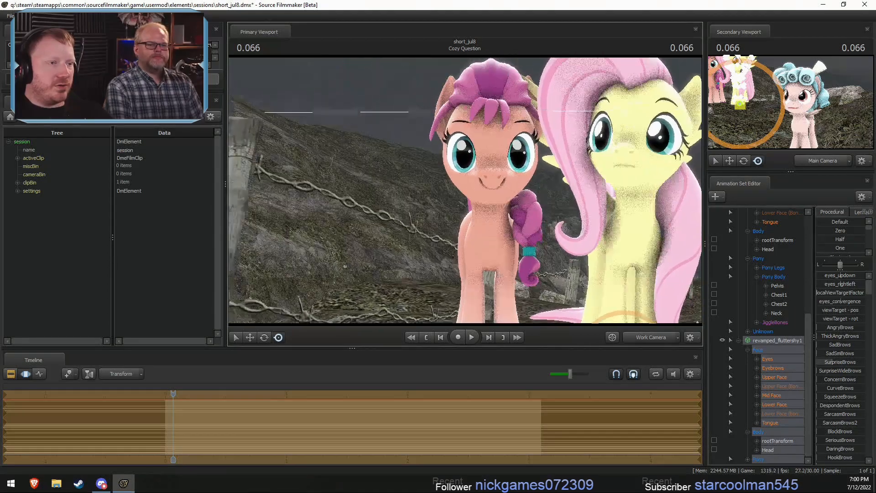
key(s)
mouse_move(588, 263)
mouse_down()
mouse_move(598, 255)
mouse_move(570, 223)
mouse_move(566, 256)
mouse_move(575, 258)
mouse_up()
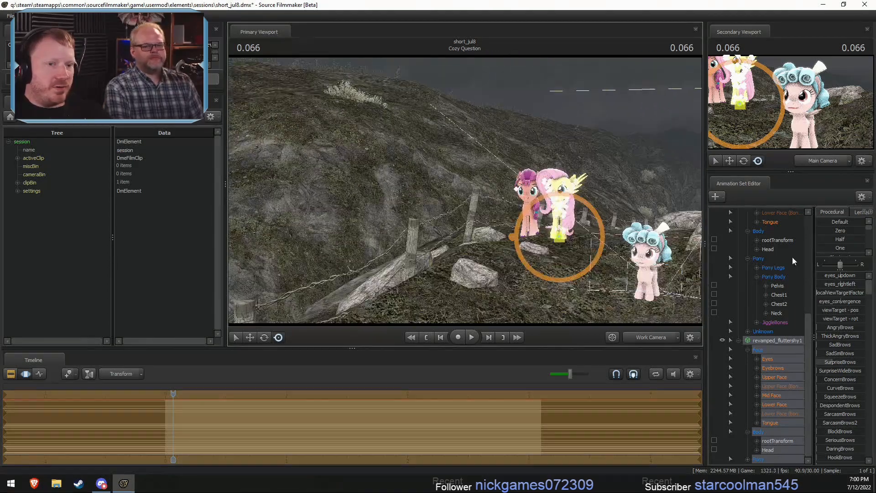
- Move Sunny Starscout and Fluttershy together away from Cozy Glow to the distant hillside beyond the fence
scroll(784, 301, up, 6)
click(774, 239)
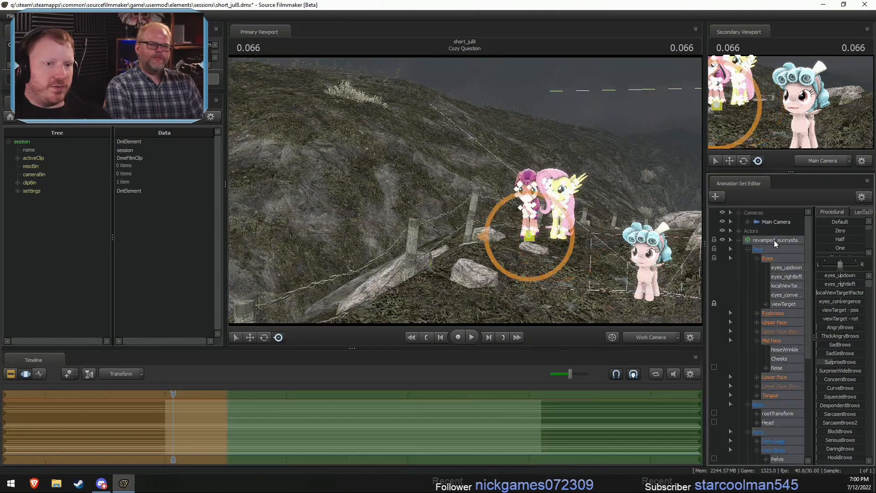
drag(530, 239, 365, 122)
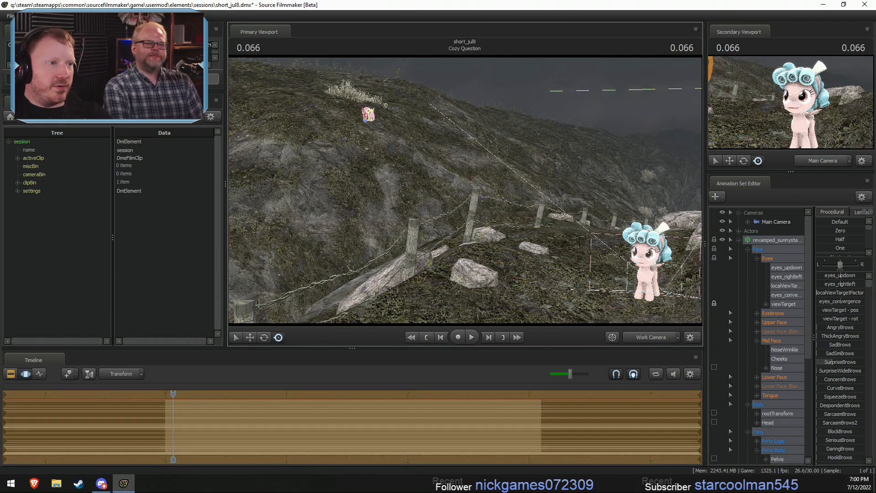
- Examine the rocky shoreline and the hillside around the two relocated ponies
key(w)
drag(522, 237, 376, 212)
key(a)
key(w)
key(w)
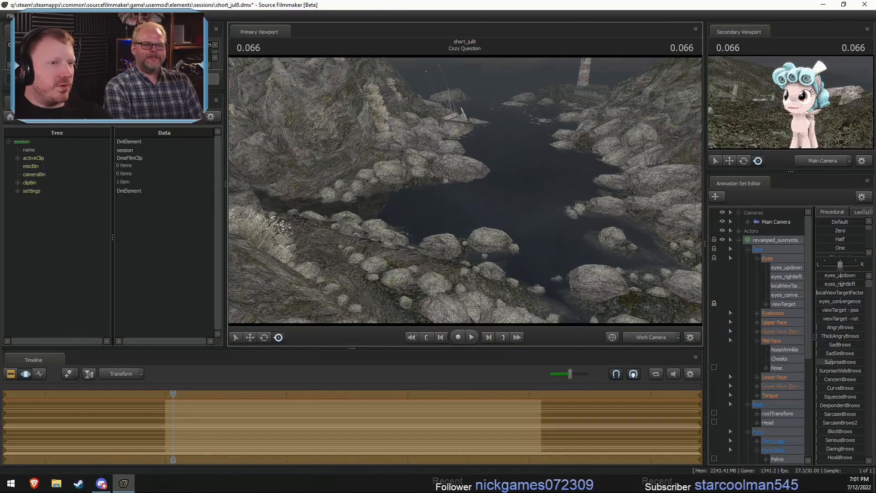
drag(467, 195, 465, 196)
key(w)
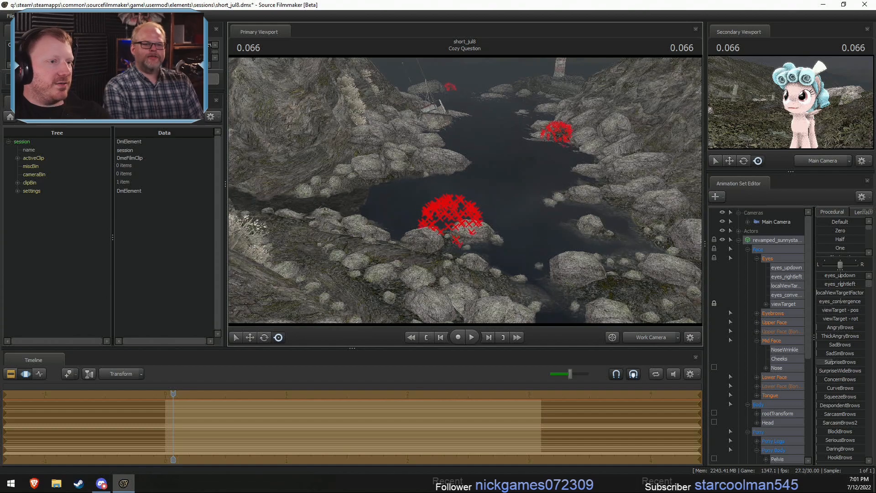
key(s)
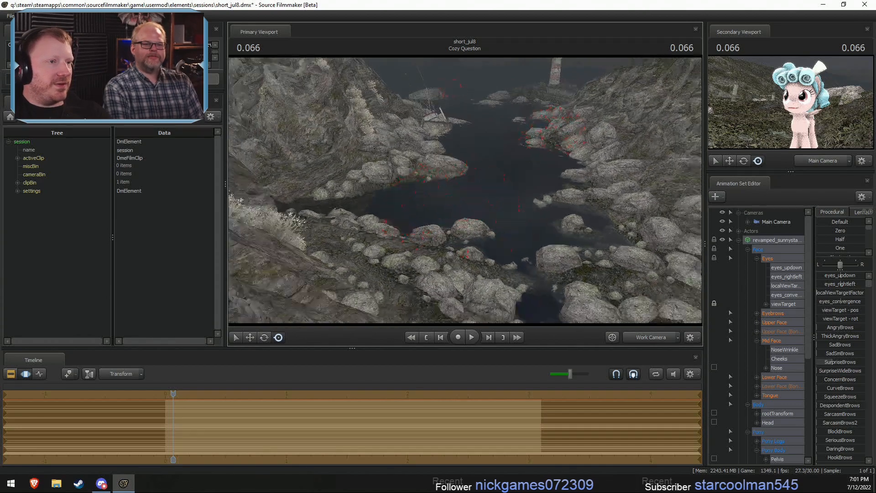
key(s)
drag(465, 191, 675, 175)
key(w)
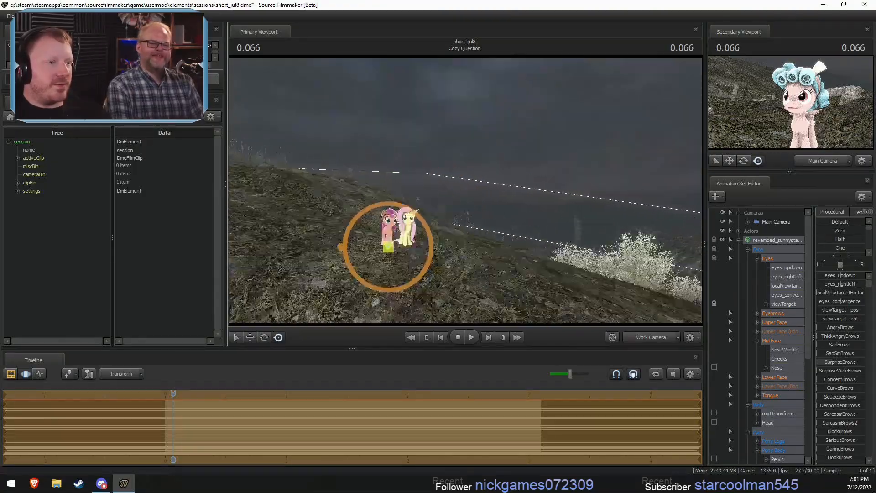
key(w)
drag(465, 191, 465, 228)
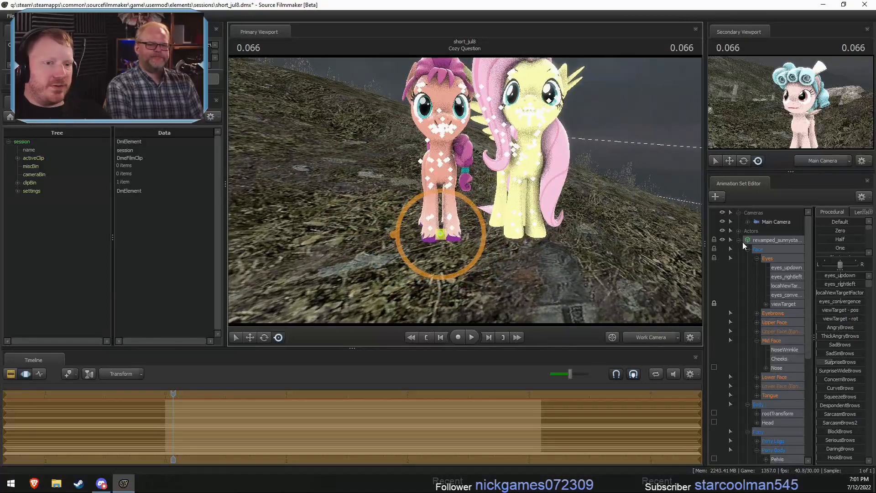
- Collapse both ponies' animation sets and add the bench model alcity17\street_bench_1.mdl, filtering the models by "benc"
click(740, 241)
click(769, 250)
click(740, 249)
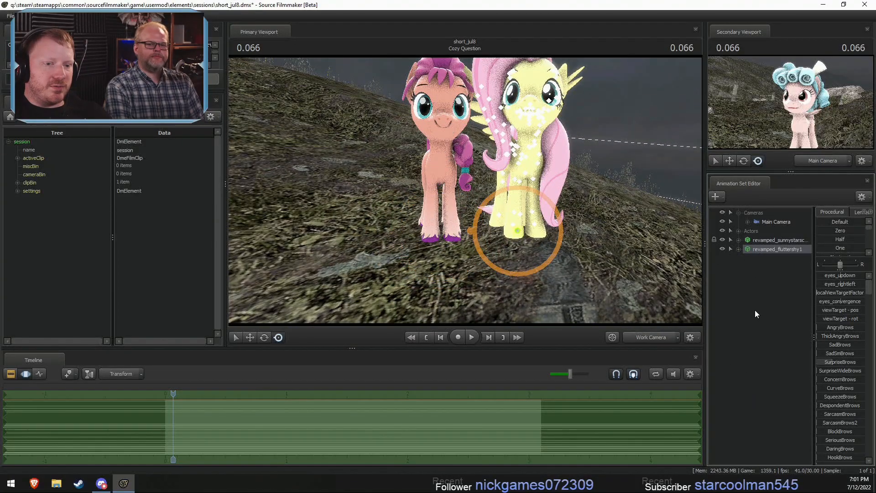
right_click(754, 314)
click(783, 332)
text(b)
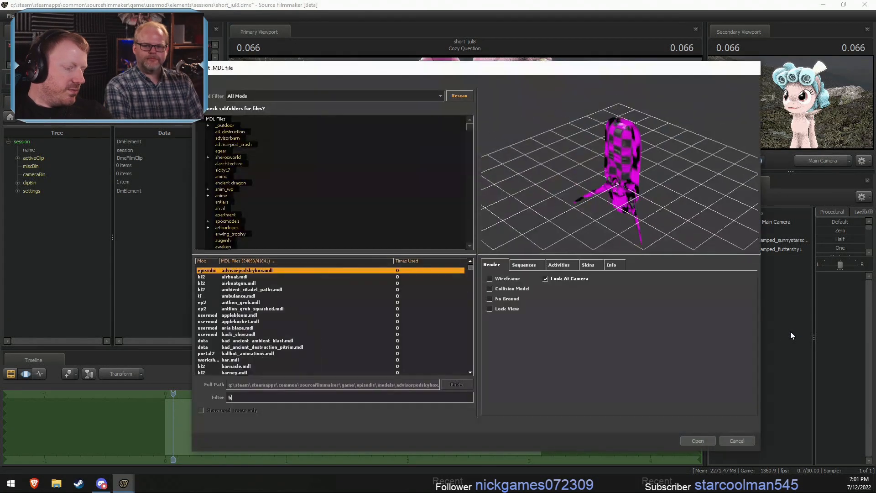
text(enc)
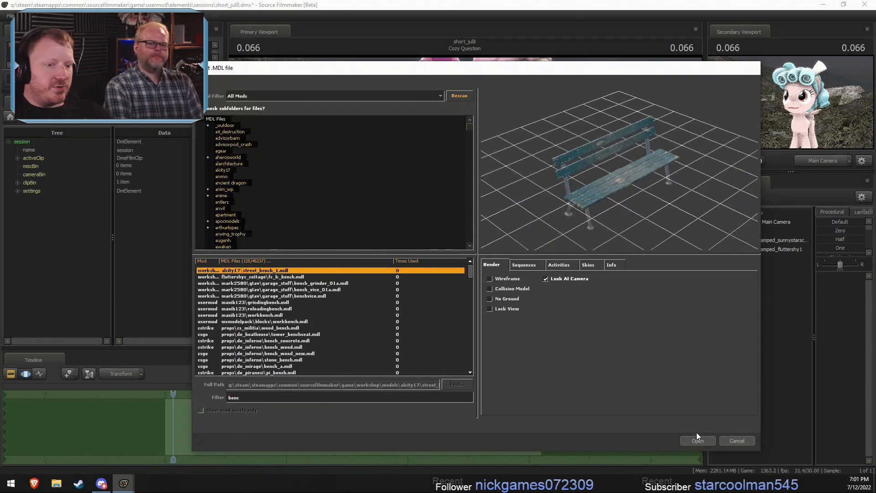
click(697, 440)
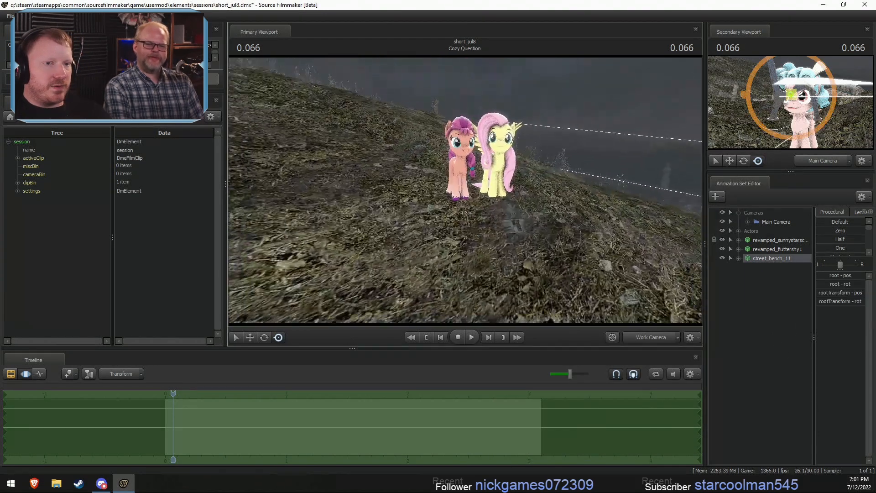
- Move the street bench from beside Cozy Glow to the hillside next to Sunny Starscout and Fluttershy
mouse_move(556, 180)
mouse_down()
mouse_move(574, 187)
mouse_move(555, 181)
mouse_up()
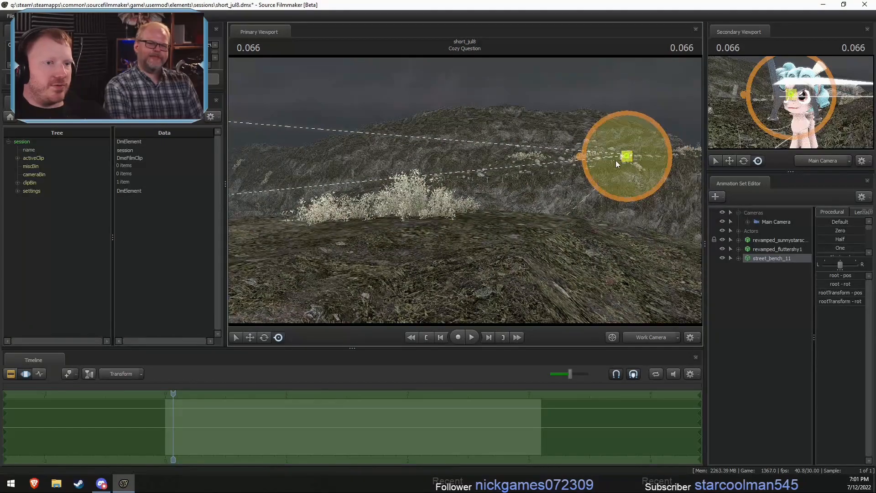
drag(615, 160, 271, 296)
mouse_move(615, 204)
mouse_down()
mouse_move(547, 210)
mouse_move(614, 204)
mouse_up()
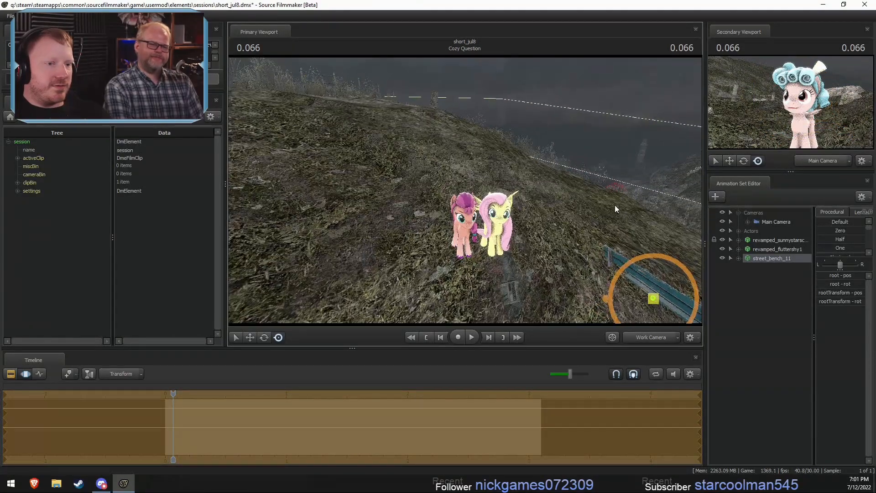
drag(650, 296, 574, 187)
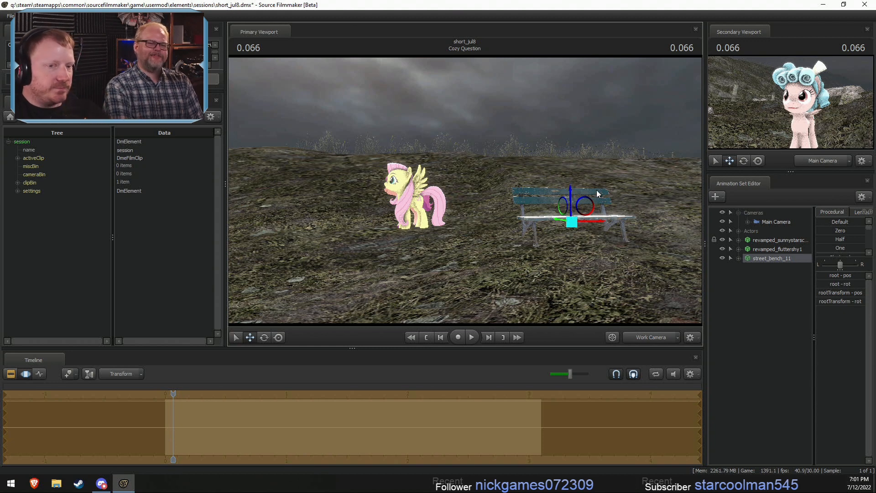
- Move and turn the whole Sunny Starscout model so she faces forward at one end of the bench
click(771, 241)
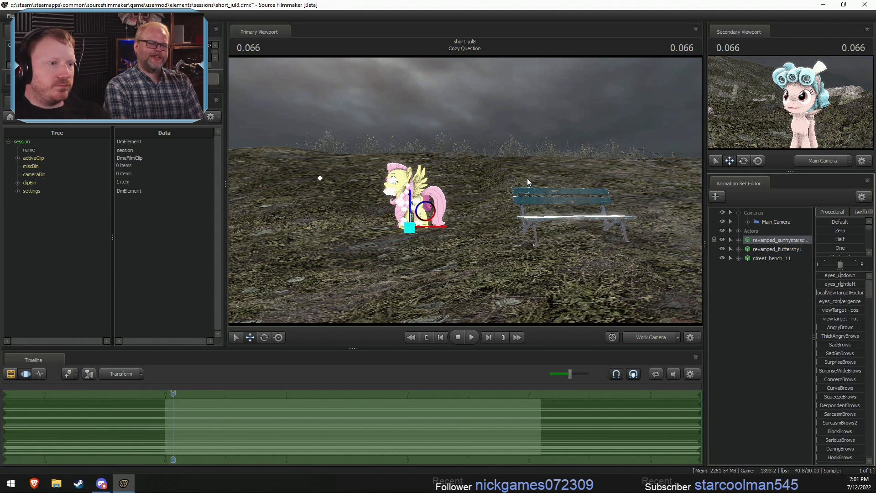
key(r)
alt+drag(526, 178, 424, 223)
key(e)
key(w)
key(w)
- Rotate Sunny Starscout's back legs forward and adjust her Chest1 bone into an upright sitting pose
click(463, 225)
ctrl+click(467, 218)
ctrl+shift+click(464, 222)
key(e)
ctrl+click(480, 206)
alt+drag(489, 186, 466, 195)
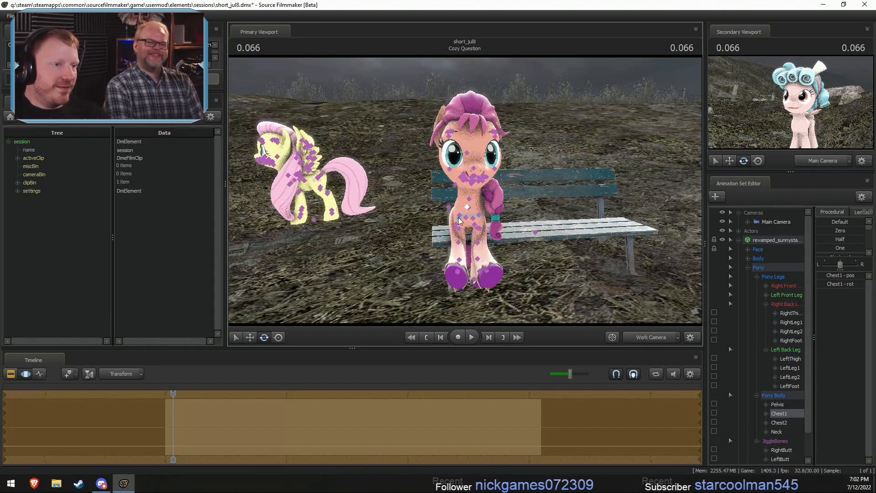
- Rotate Sunny Starscout's right and left thighs outward so her back legs spread apart on the bench
ctrl+click(460, 219)
drag(471, 246, 454, 249)
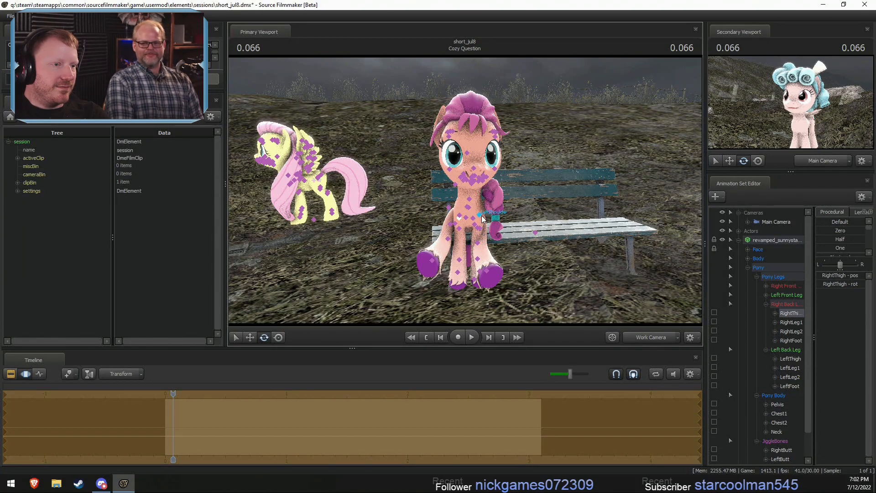
ctrl+click(481, 216)
ctrl+click(474, 218)
alt+drag(479, 218, 484, 197)
- Try to raise Sunny Starscout's front legs by rotating her shoulders, forearms and hands
click(501, 194)
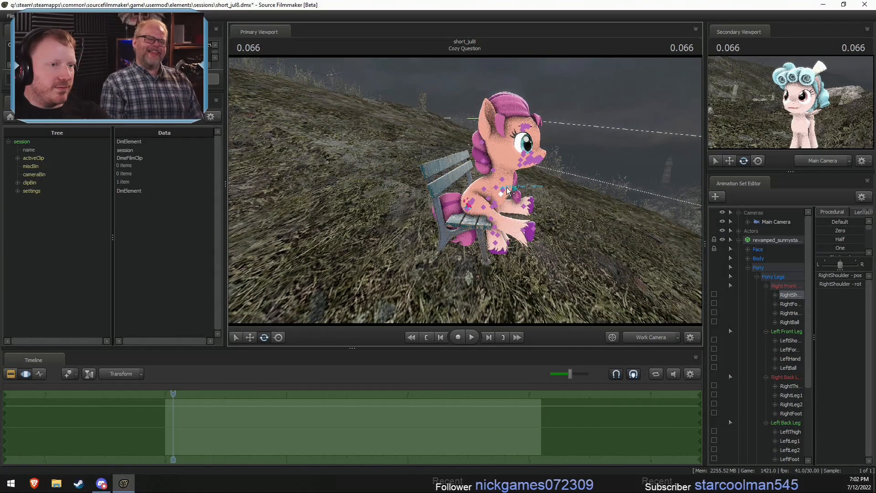
drag(528, 178, 528, 207)
click(486, 195)
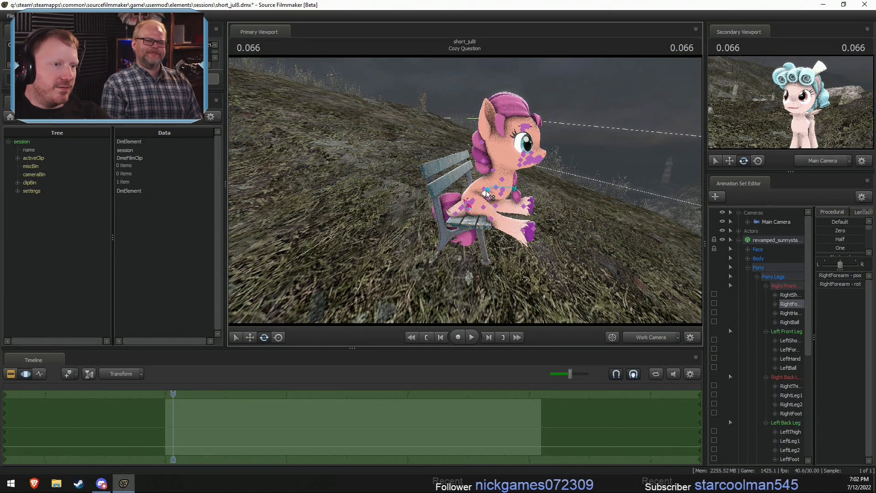
drag(511, 176, 462, 184)
ctrl+click(508, 205)
ctrl+shift+click(508, 209)
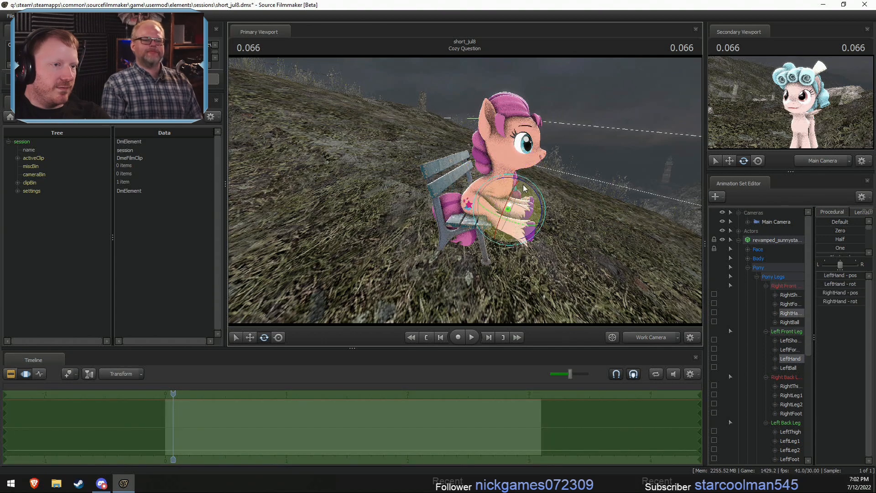
drag(527, 183, 509, 221)
alt+drag(493, 205, 486, 188)
key(ctrl+z)
key(ctrl+z)
key(ctrl+z)
key(ctrl+z)
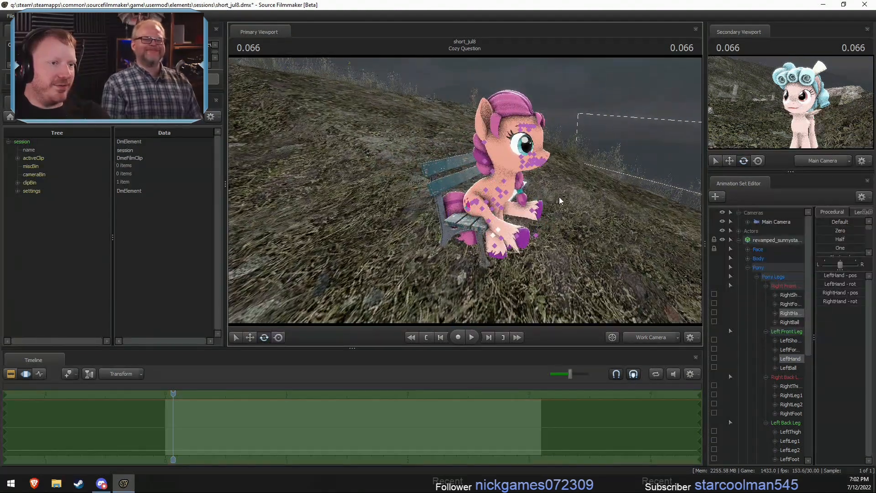
- Collapse Sunny Starscout's Pony group and move the whole Fluttershy model onto the bench beside her
alt+drag(558, 182, 415, 186)
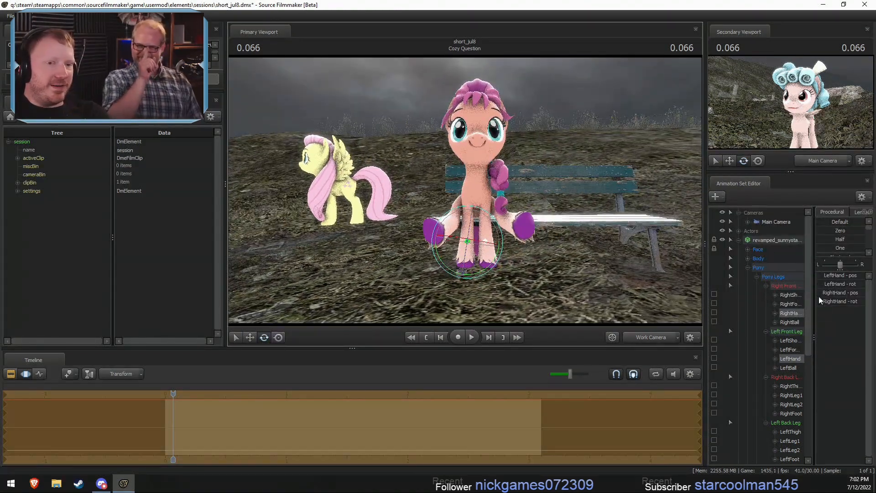
click(746, 267)
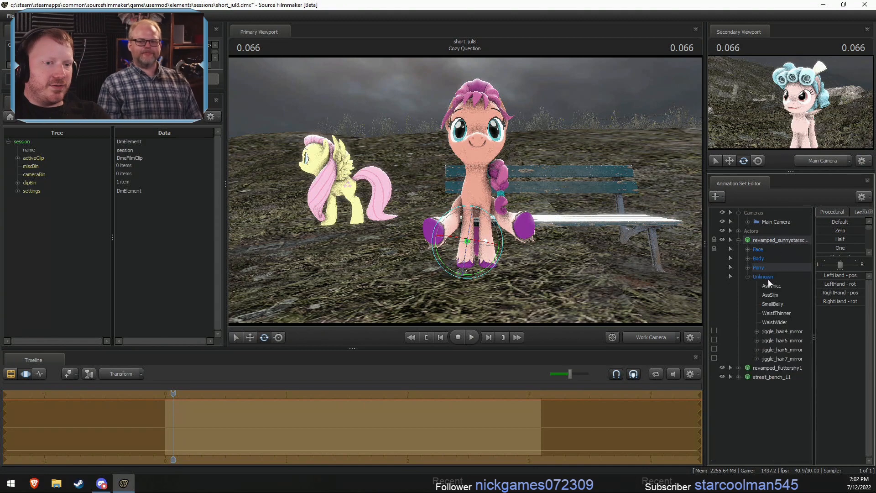
click(768, 287)
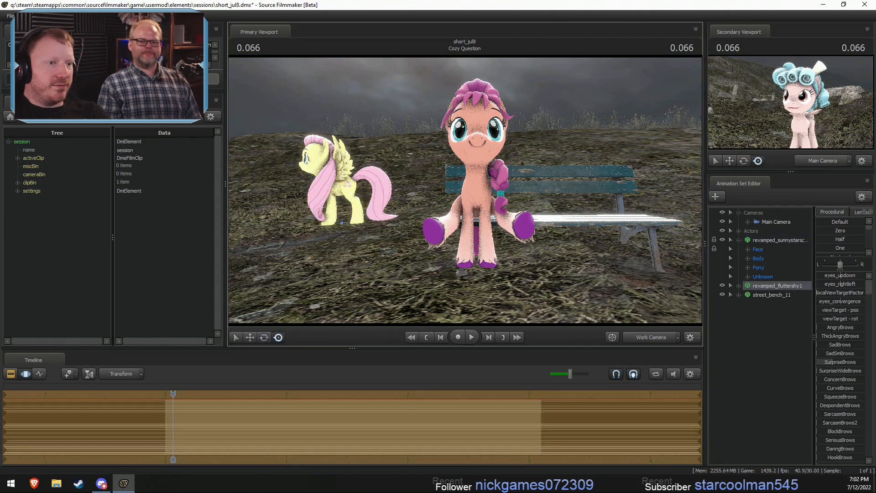
alt+drag(577, 246, 488, 210)
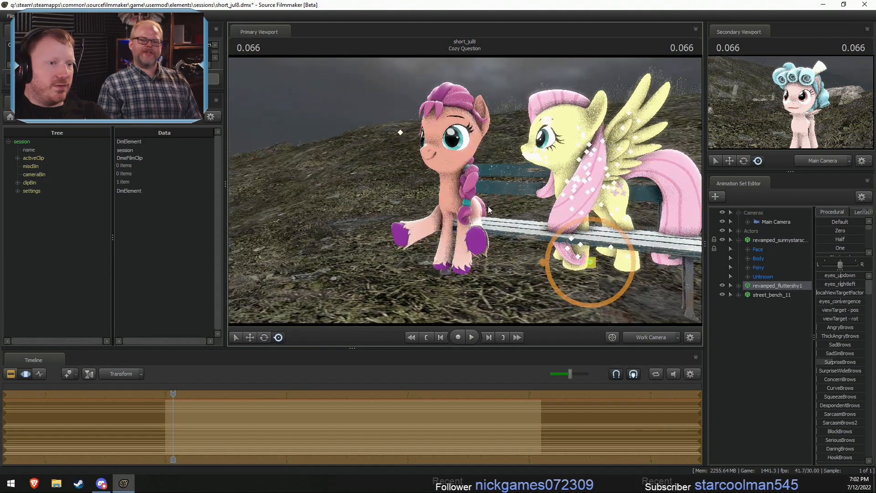
drag(576, 269, 542, 264)
key(w)
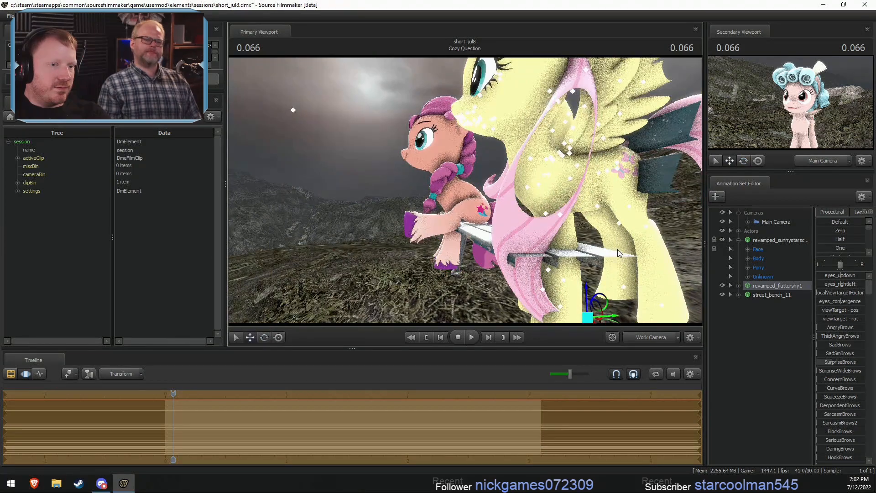
key(s)
drag(617, 249, 464, 204)
drag(542, 215, 500, 229)
alt+drag(499, 229, 483, 227)
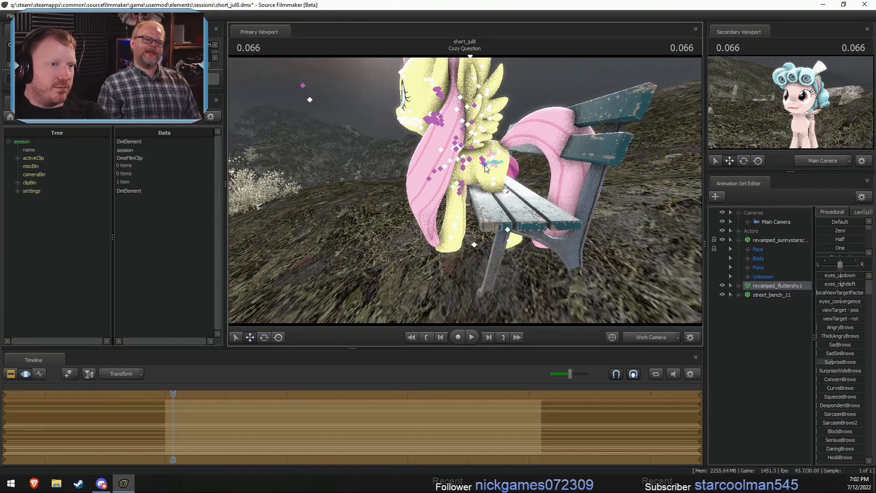
- Select both of Fluttershy's thighs and rotate her back legs up to bench height
click(486, 168)
alt+drag(485, 170, 473, 193)
click(482, 195)
click(509, 156)
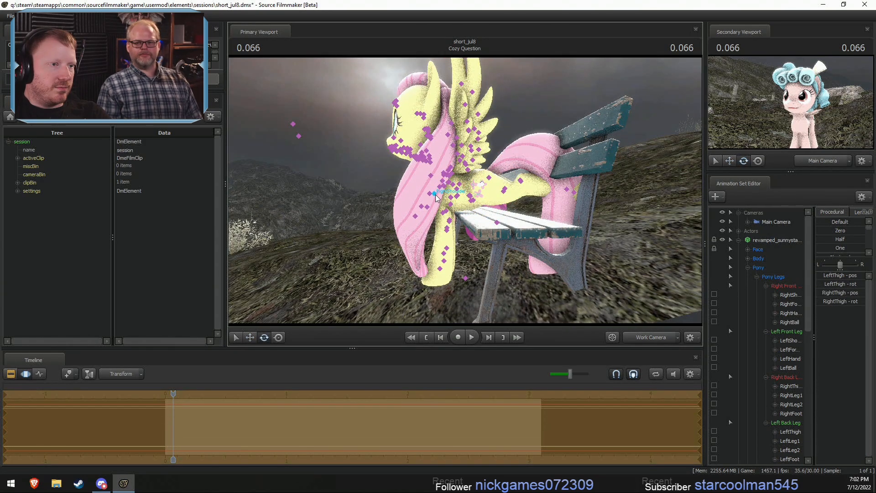
- Rotate Fluttershy's shoulders so her front legs reach forward, and bend both hands downward
click(435, 195)
drag(463, 186, 443, 225)
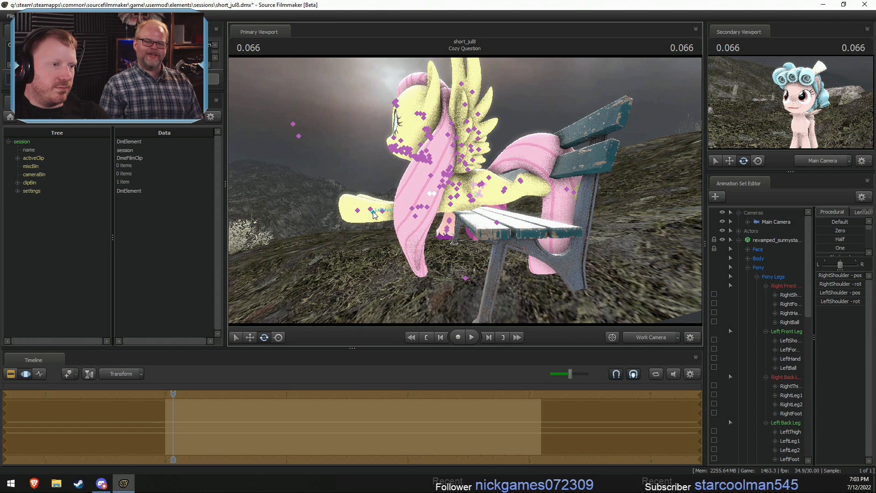
ctrl+click(373, 212)
ctrl+shift+click(383, 211)
drag(405, 194, 366, 195)
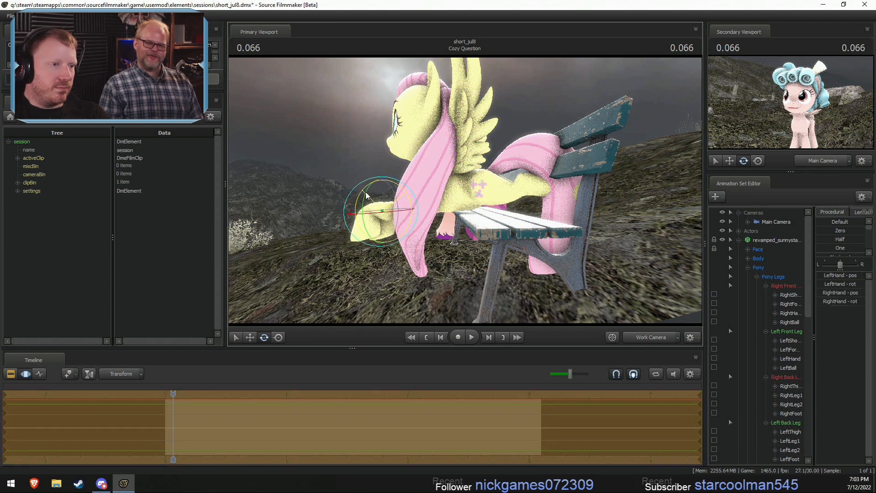
- Collapse Sunny Starscout's animation set and reposition the whole Fluttershy model on the bench seat
click(777, 241)
click(738, 240)
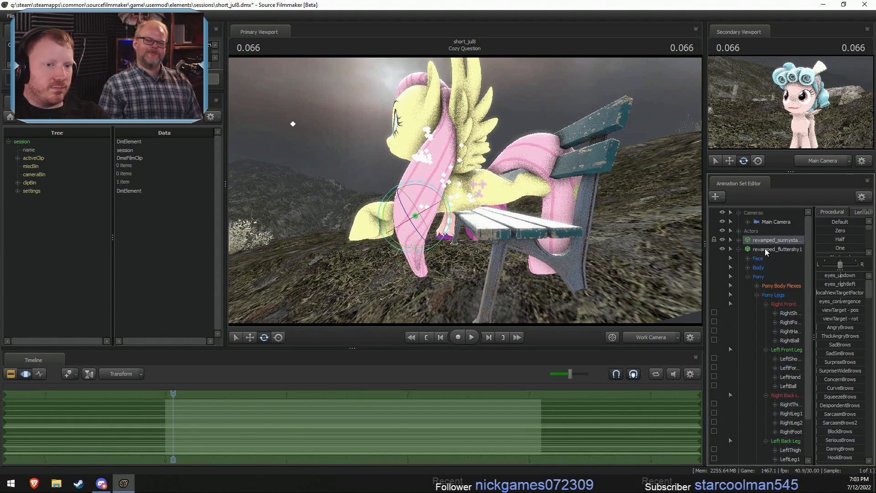
click(764, 248)
alt+drag(524, 244, 501, 271)
key(w)
key(e)
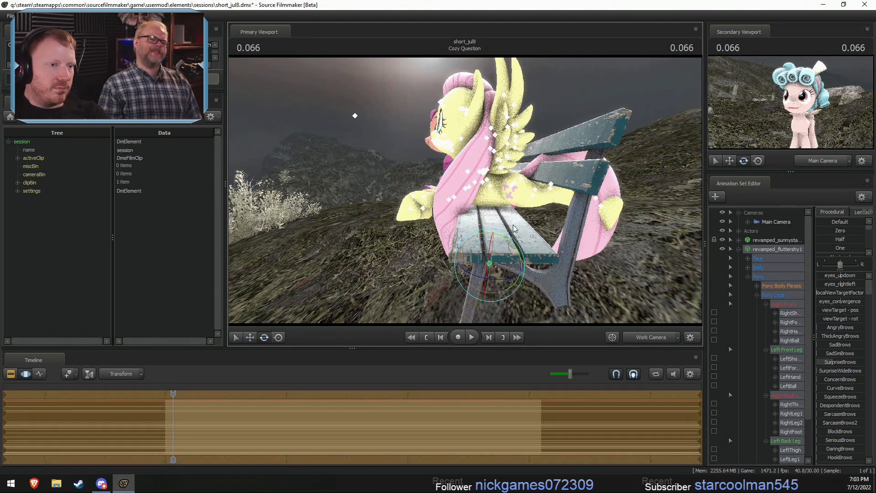
drag(511, 241, 518, 250)
alt+drag(518, 250, 474, 233)
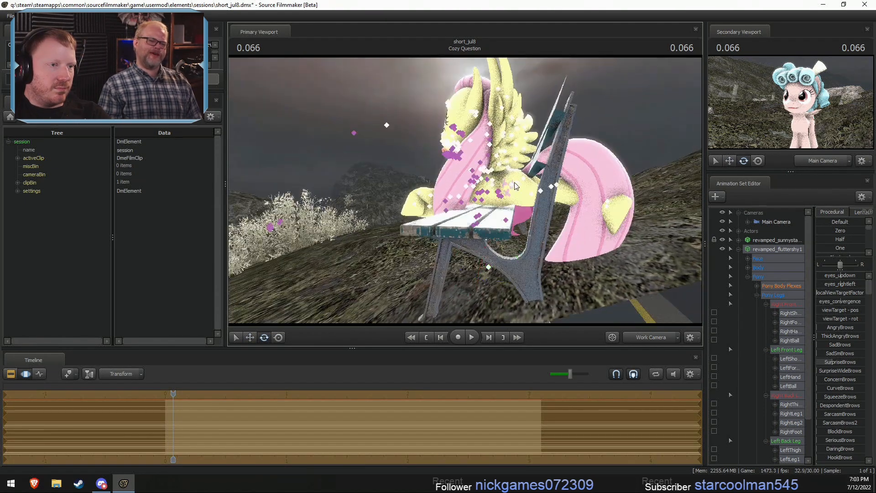
- Rotate Fluttershy's left and right Thigh, Leg1 and Leg2 bones to fold her back legs into a sitting pose
ctrl+click(512, 185)
ctrl+click(520, 183)
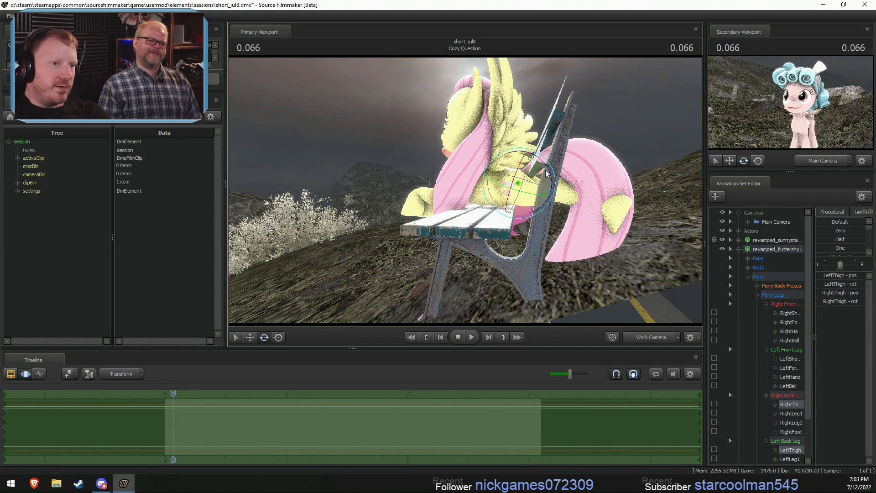
drag(546, 173, 490, 192)
ctrl+click(523, 204)
ctrl+shift+click(537, 206)
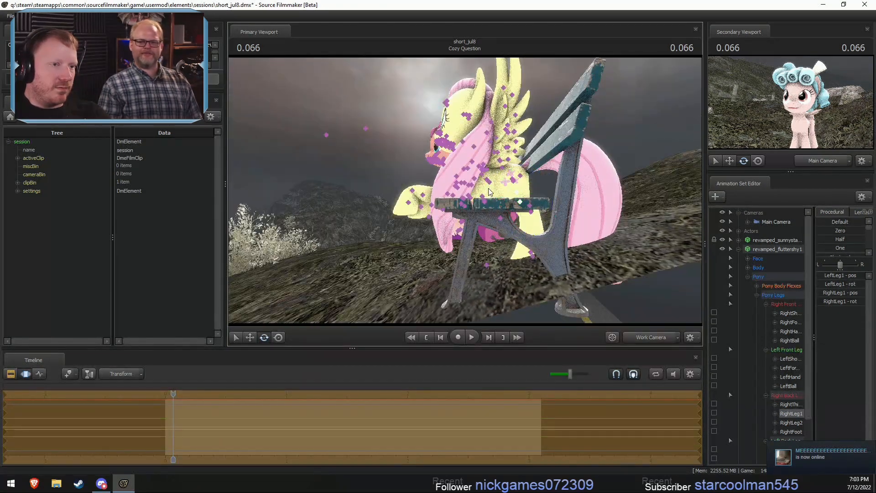
ctrl+click(536, 215)
ctrl+shift+click(533, 208)
drag(560, 206, 466, 194)
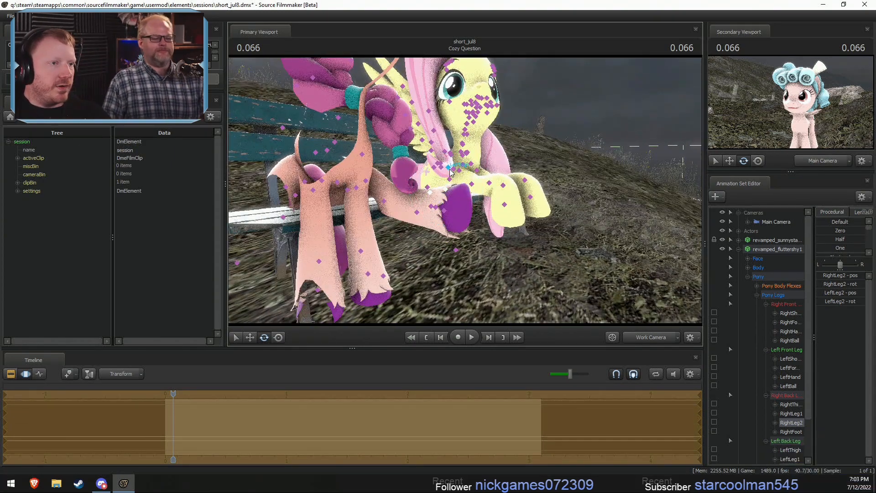
- Adjust Fluttershy's pelvis and rotate both shoulders to lower her front legs
click(443, 171)
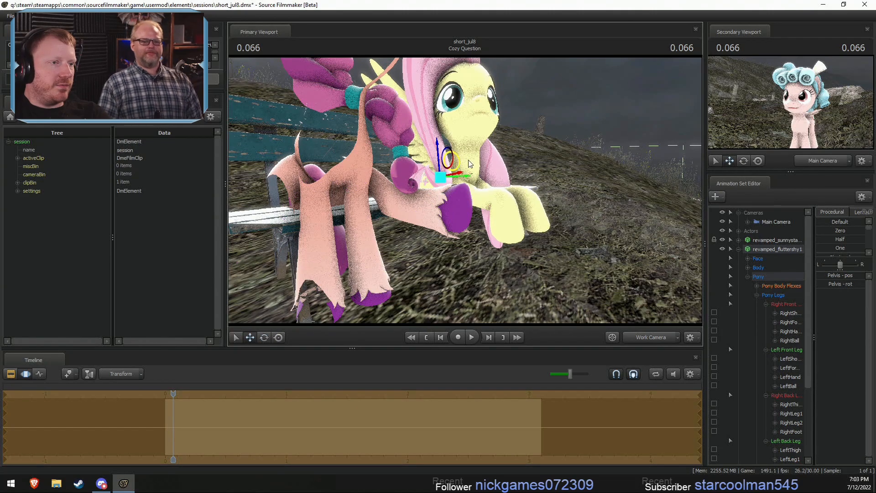
drag(468, 161, 492, 195)
click(499, 183)
ctrl+click(491, 180)
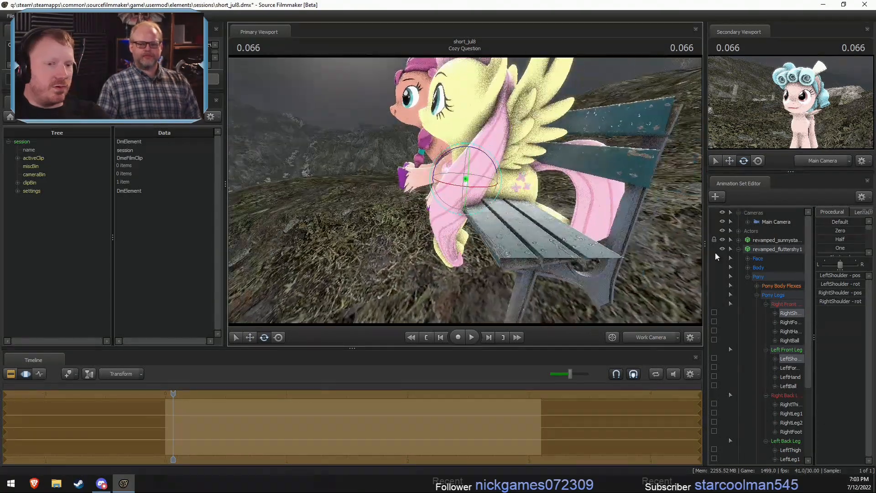
- Adjust the height of the whole Fluttershy model so she rests on the bench seat
click(771, 295)
click(781, 249)
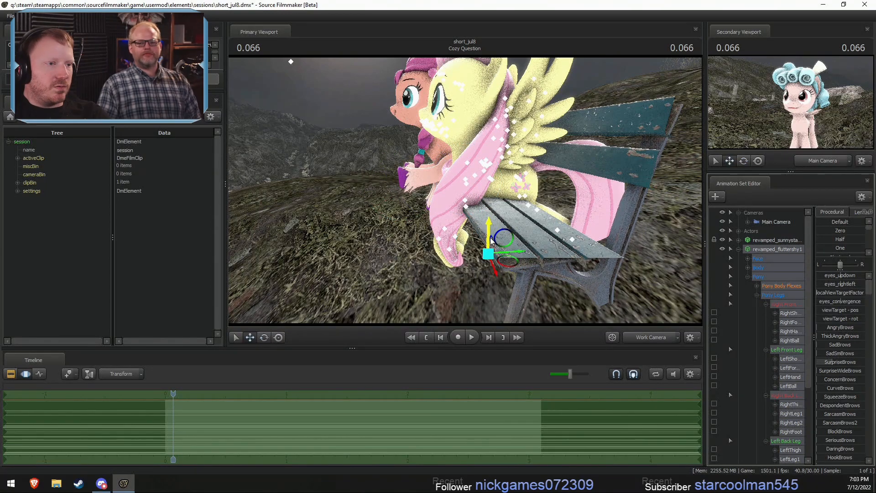
drag(498, 237, 513, 182)
- Rotate Fluttershy's left and right hands to straighten the ends of her front legs
ctrl+click(499, 221)
ctrl+shift+click(515, 221)
key(e)
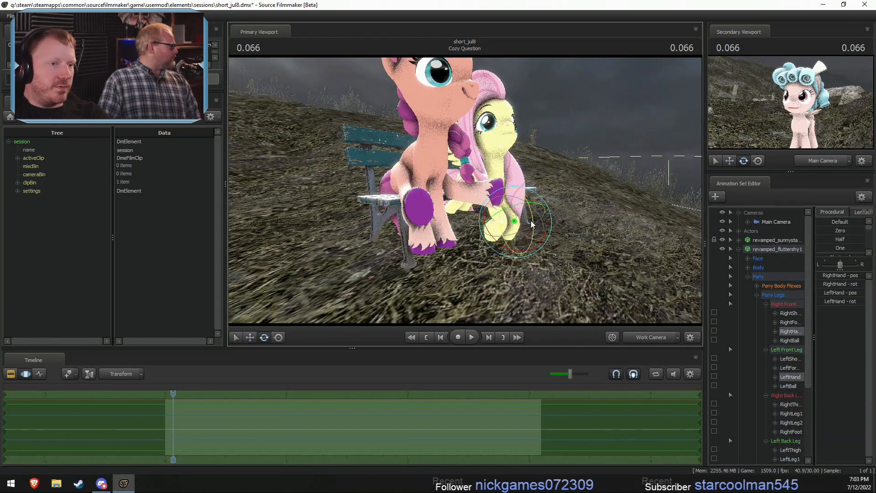
drag(531, 222, 511, 241)
alt+drag(511, 240, 498, 193)
- Rotate Fluttershy's shoulders and forearms so her front legs hang naturally over the bench's front edge
ctrl+click(502, 177)
ctrl+shift+click(518, 178)
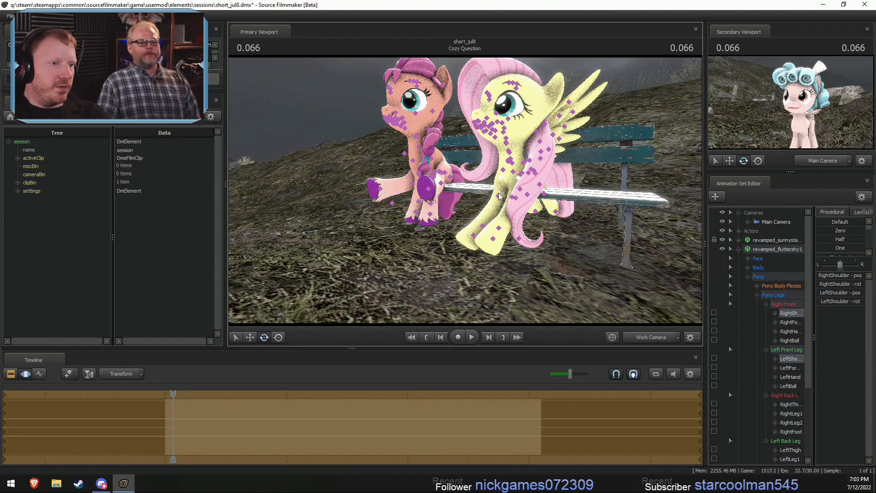
click(516, 199)
ctrl+shift+click(516, 198)
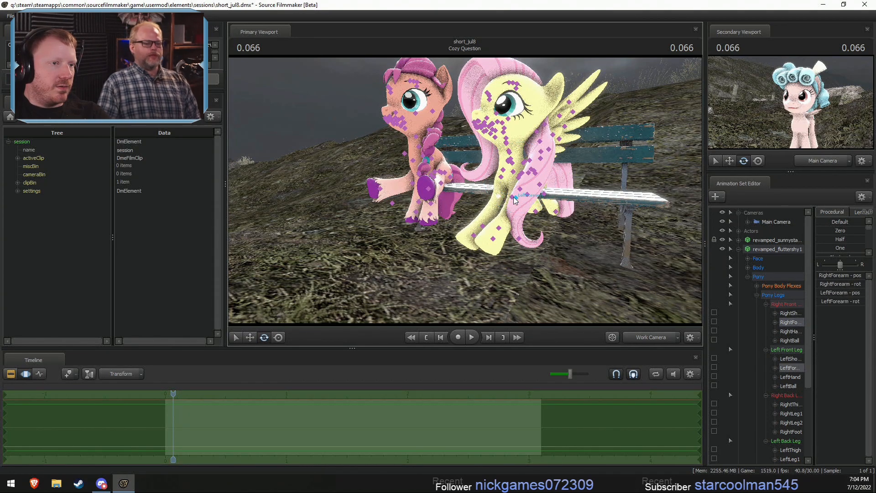
drag(504, 218, 496, 208)
alt+drag(496, 208, 531, 192)
- Rotate Fluttershy's head and move her eyes' view target so she looks toward Sunny Starscout
ctrl+click(484, 146)
drag(487, 141, 485, 148)
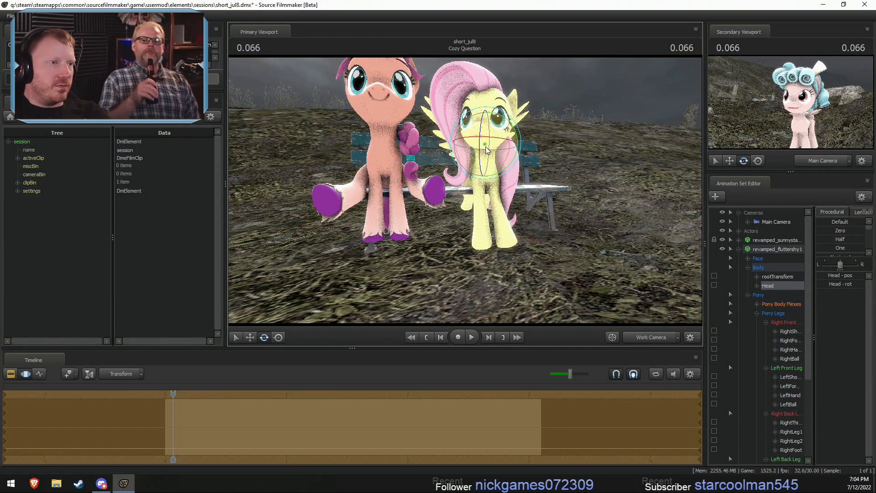
click(748, 258)
click(766, 267)
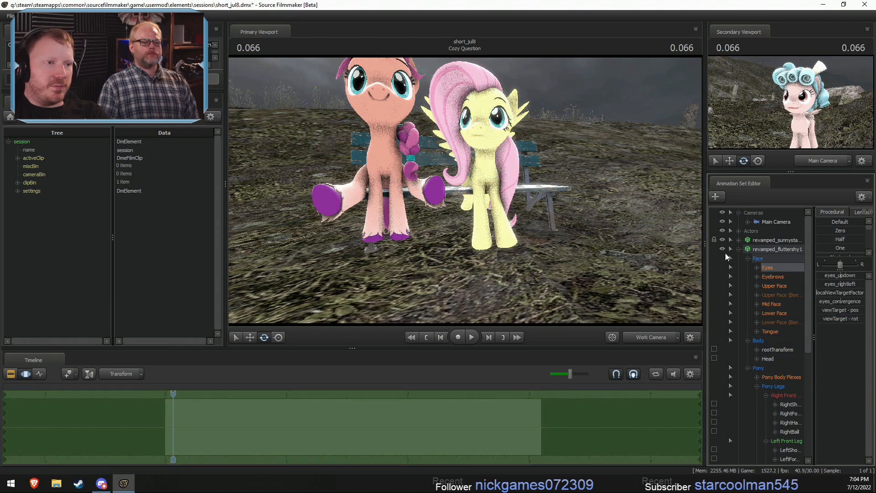
drag(556, 201, 552, 183)
key(r)
drag(454, 123, 456, 125)
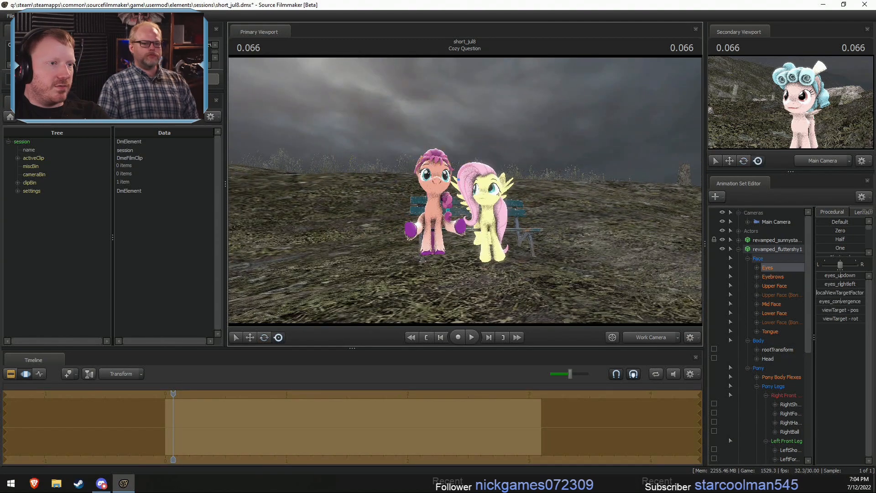
key(w)
drag(433, 218, 454, 204)
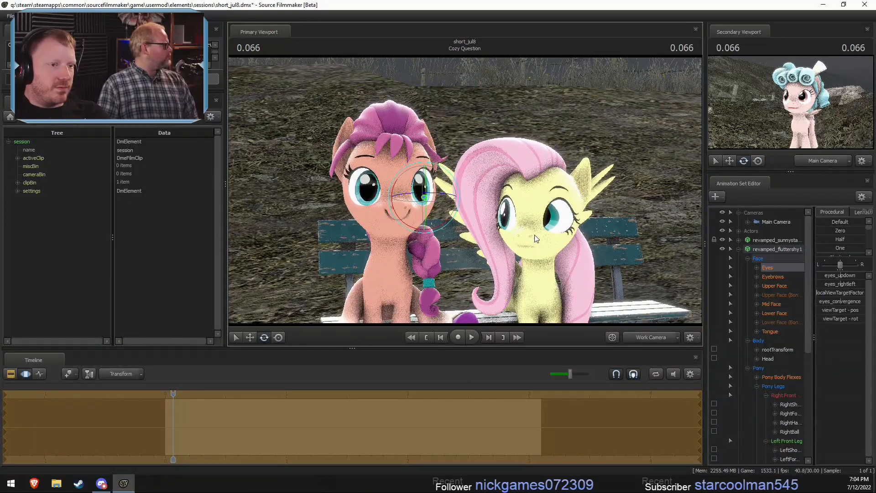
- Rotate and reposition Fluttershy's head so it tilts sideways toward Sunny Starscout
key(ctrl)
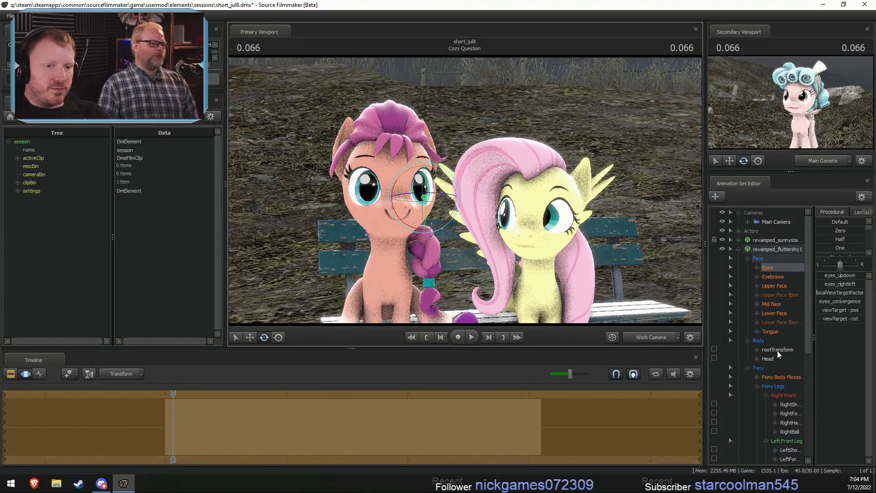
click(768, 358)
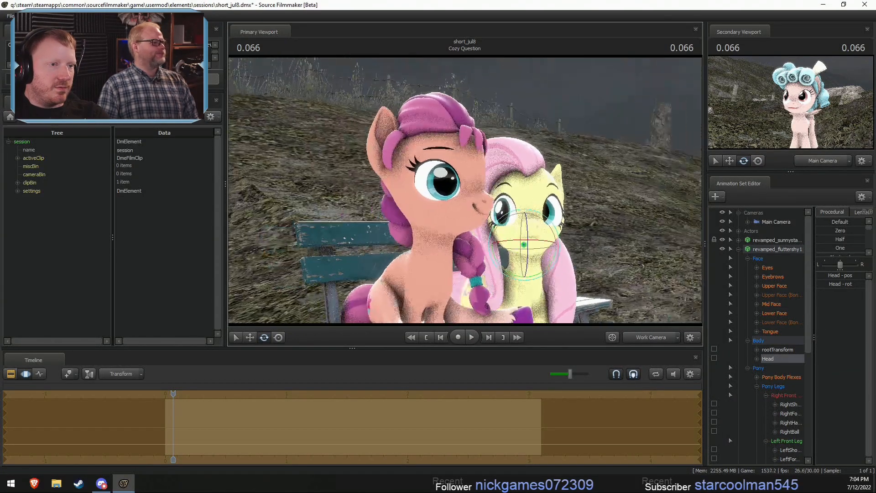
alt+drag(538, 208, 513, 208)
drag(501, 242, 541, 242)
key(w)
drag(512, 195, 512, 195)
- Try different JawOpen amounts on Fluttershy's lower face to test her mouth opening
click(770, 274)
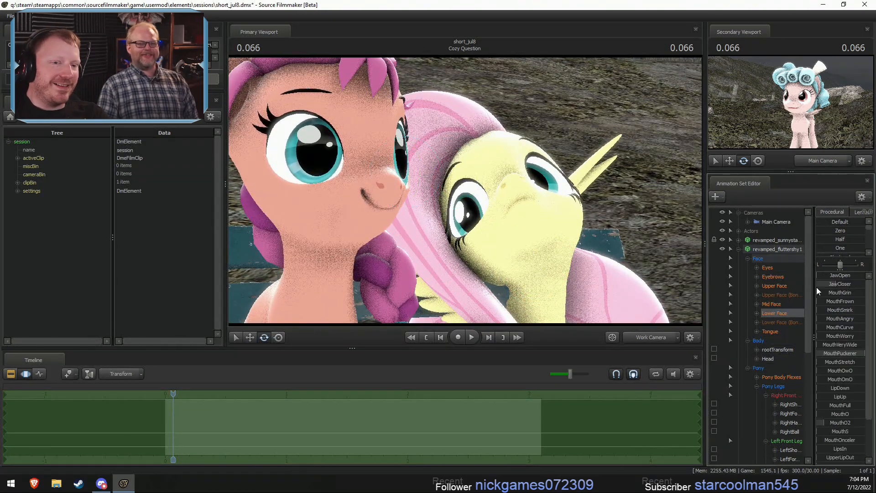
click(774, 313)
drag(512, 191, 521, 192)
key(w)
mouse_move(818, 275)
mouse_down()
mouse_move(840, 275)
mouse_move(818, 275)
mouse_up()
key(w)
drag(586, 220, 542, 212)
key(w)
key(s)
drag(466, 191, 580, 216)
key(w)
mouse_move(826, 275)
mouse_down()
mouse_move(834, 276)
mouse_move(823, 276)
mouse_up()
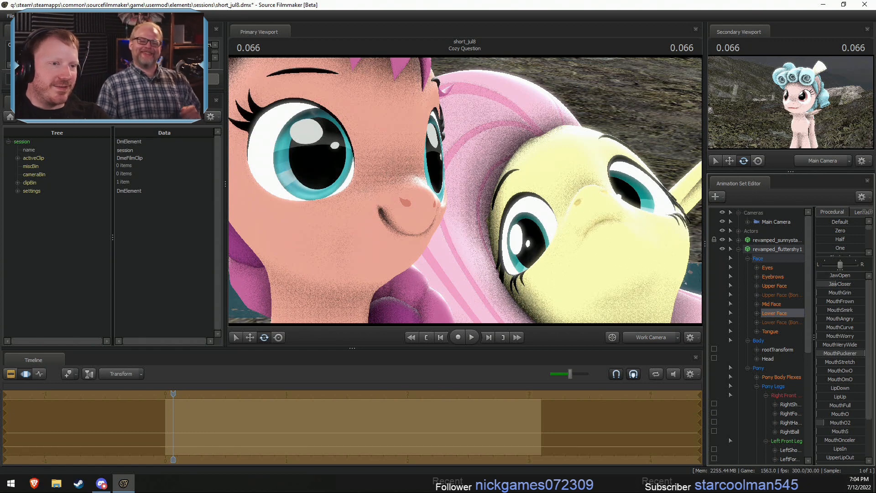
drag(501, 204, 505, 205)
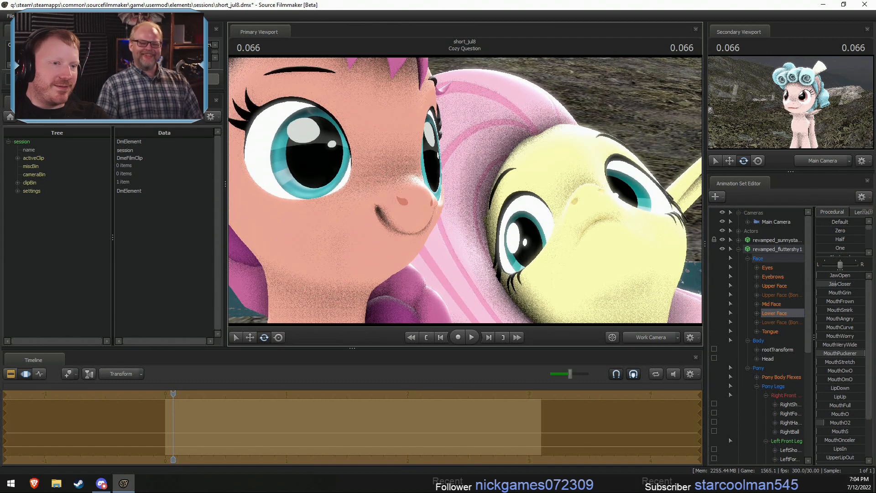
- Add a new model to the shot, filtering the model browser for "taco" and loading props_canteen\taco.mdl
click(738, 250)
right_click(756, 294)
click(817, 313)
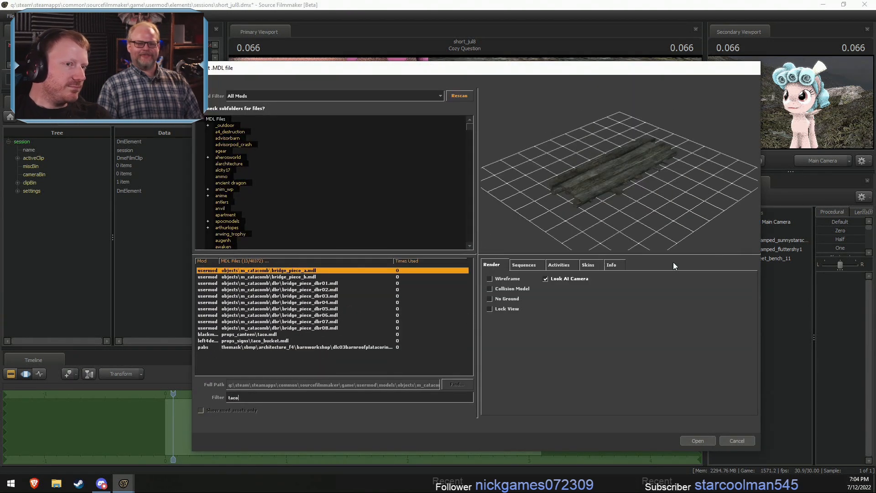
click(255, 340)
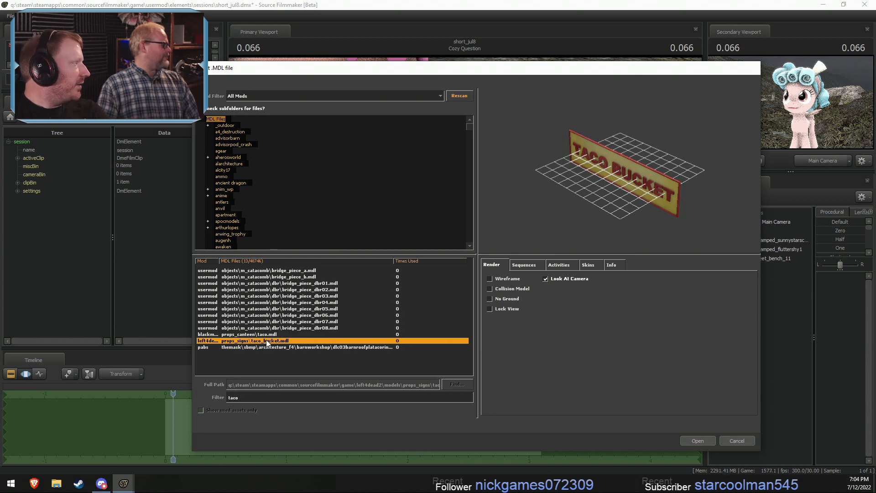
click(310, 307)
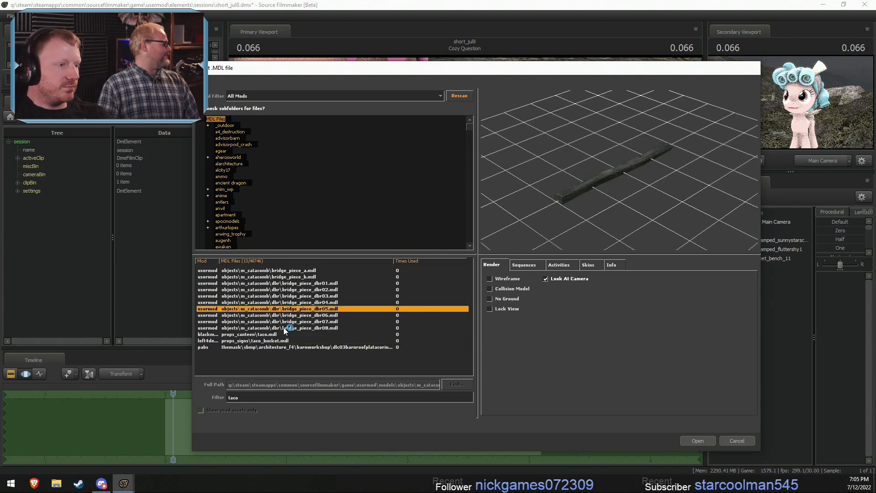
click(284, 327)
click(270, 340)
click(297, 347)
click(306, 340)
click(319, 327)
key(Down)
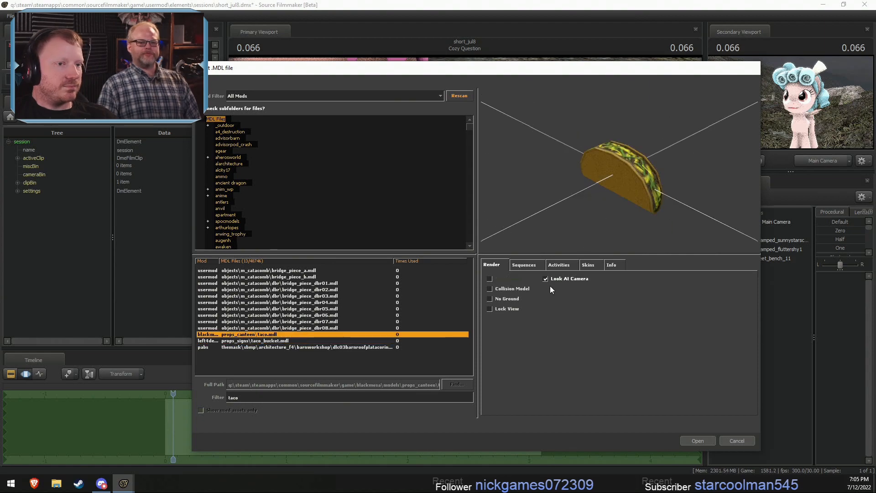
click(702, 442)
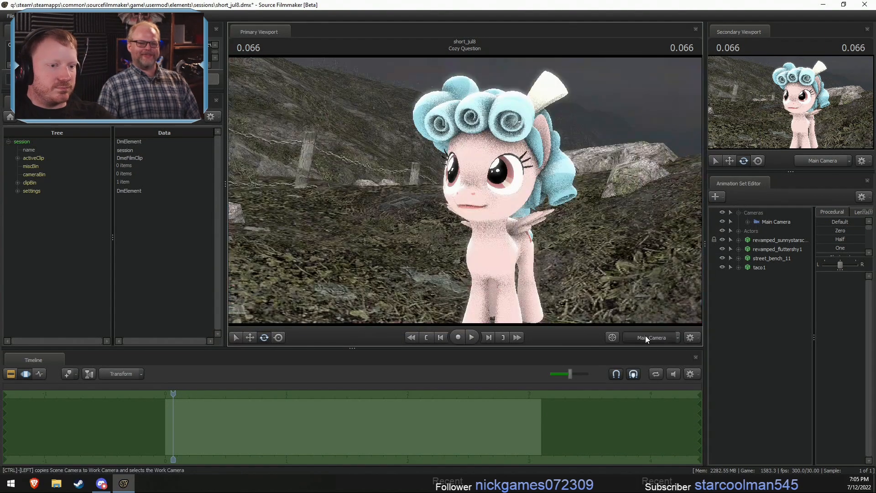
- Move the taco model from where it was placed to the bench, in front of Sunny Starscout's face
key(s)
drag(593, 237, 538, 219)
key(F2)
key(F3)
click(755, 267)
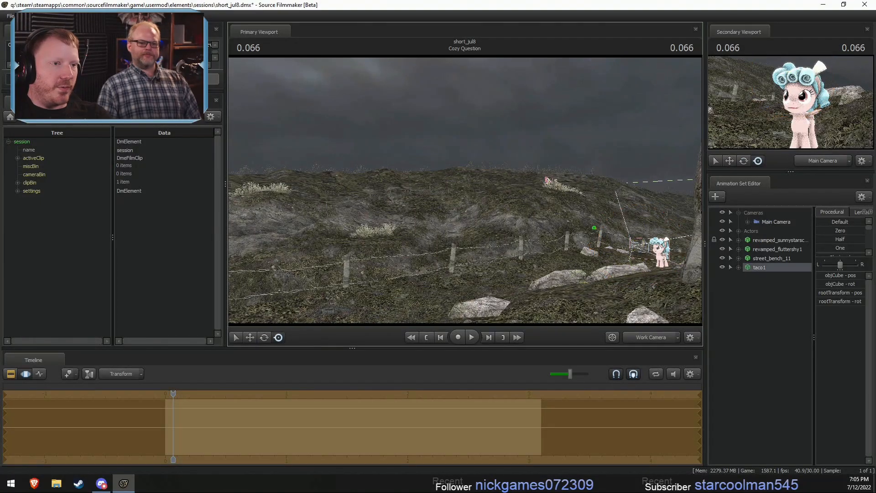
key(w)
drag(536, 182, 471, 193)
key(w)
key(d)
key(a)
key(d)
key(w)
key(s)
- Go to the start of the Cozy Question shot at 0.000 and reposition the taco near Sunny Starscout's muzzle
key(F2)
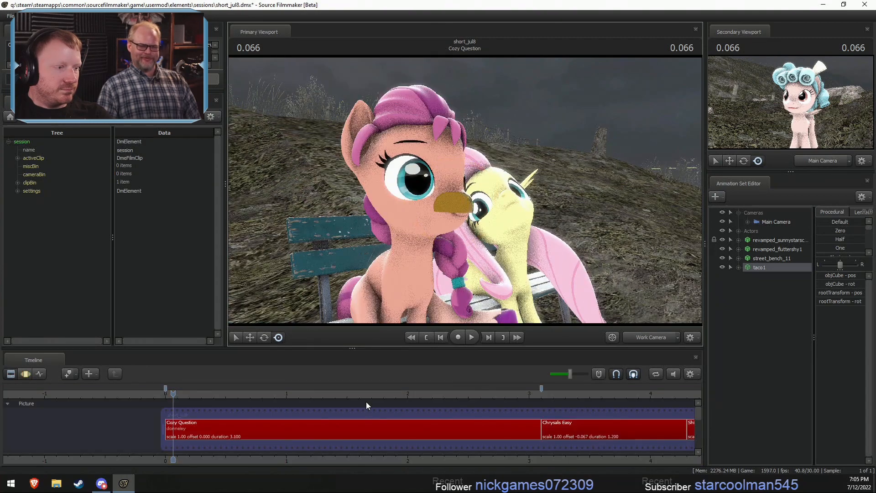
key(F3)
key(F2)
key(F3)
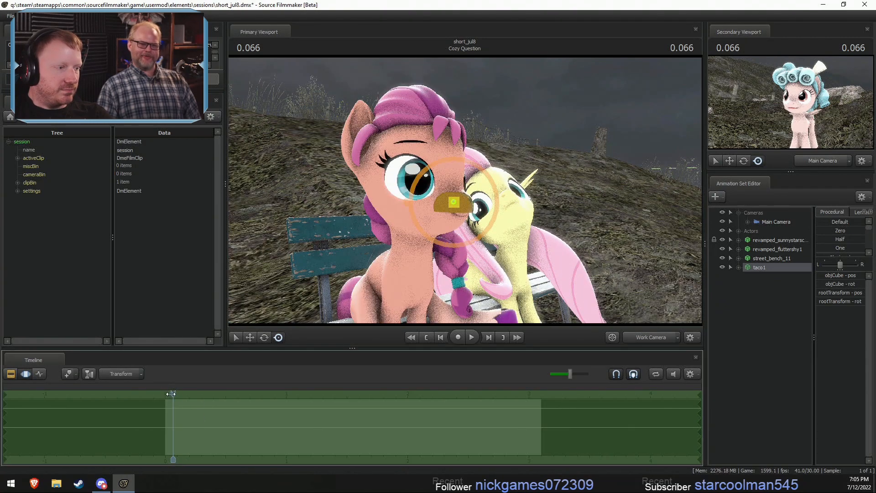
drag(535, 283, 496, 208)
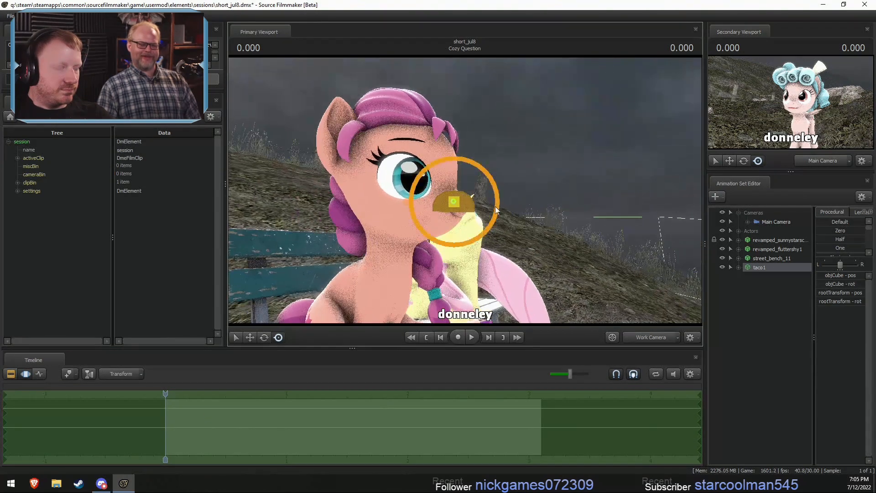
scroll(219, 399, up, 3)
drag(186, 411, 192, 409)
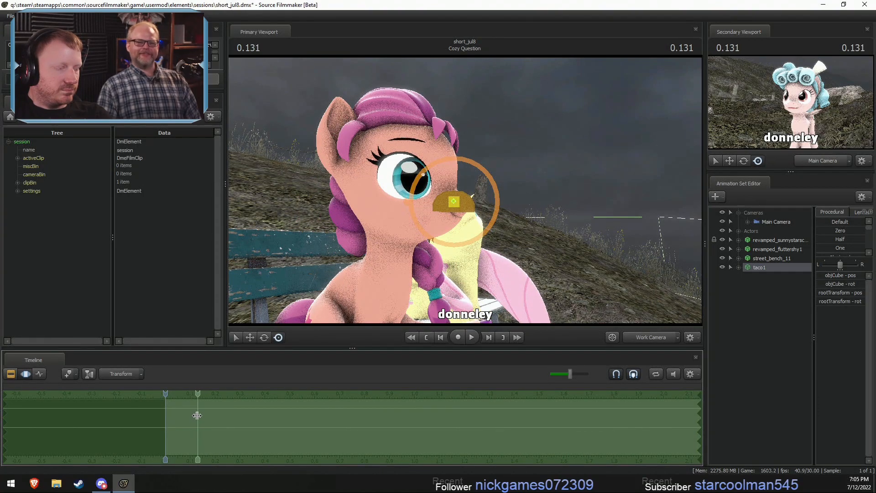
key(t)
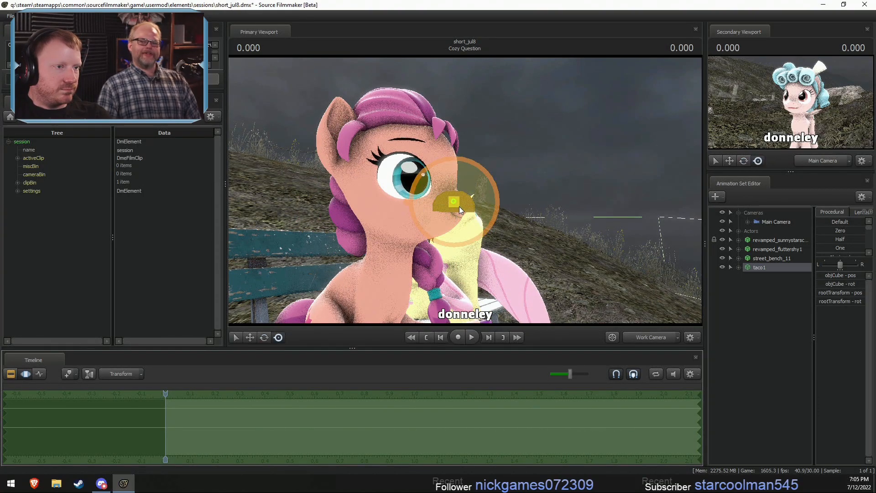
drag(458, 205, 484, 216)
alt+drag(484, 217, 424, 269)
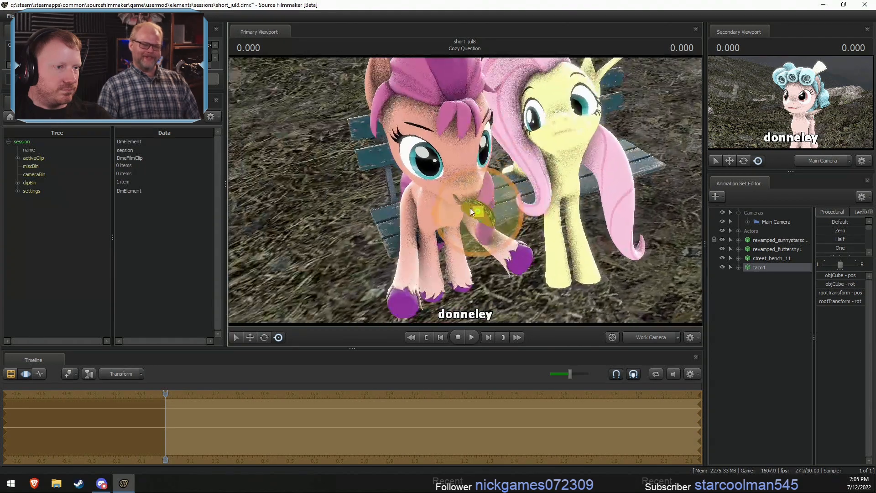
- Record the taco moving around in front of Sunny Starscout's mouth while the shot plays
key(w)
alt+drag(491, 200, 532, 204)
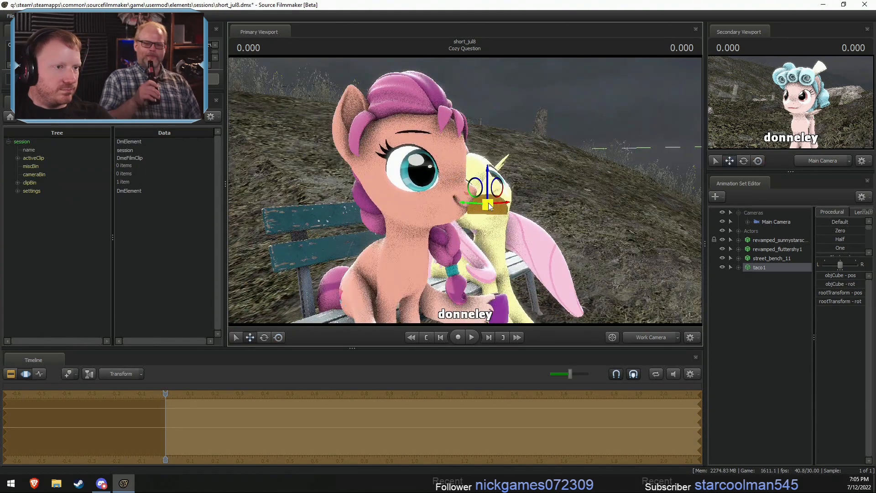
key(space)
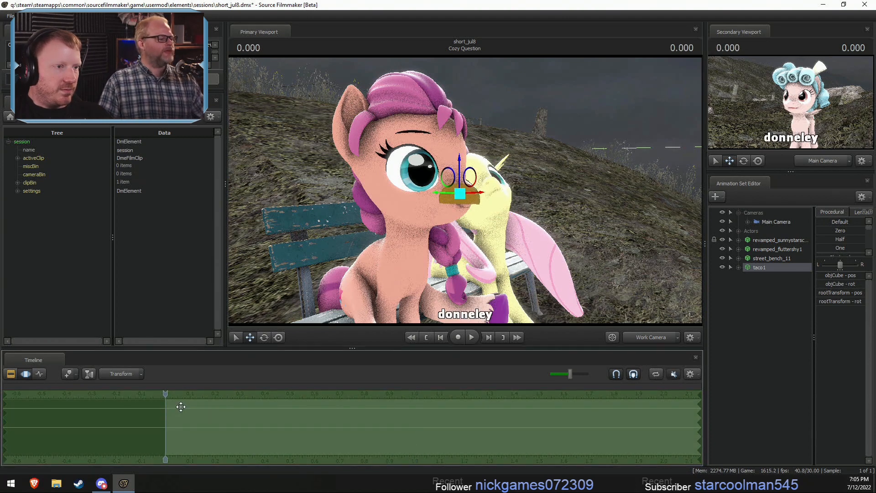
key(space)
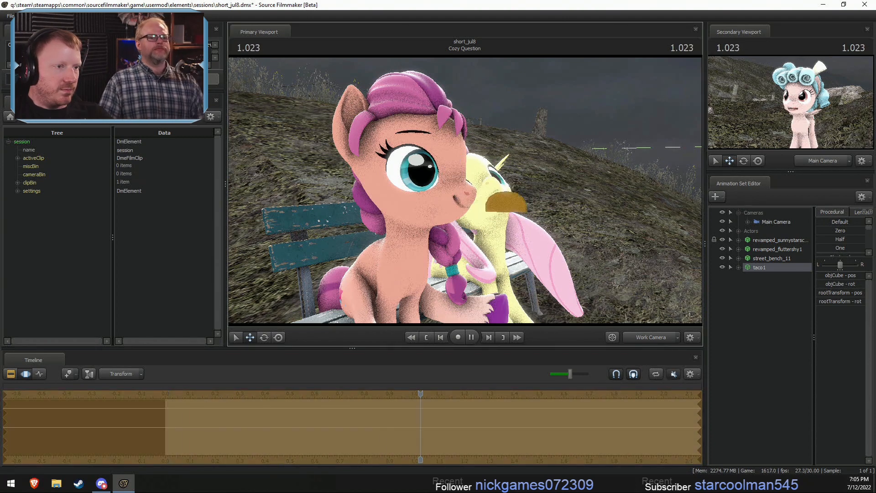
- Select the taco's motion across the whole Cozy Question shot and apply the Smooth procedural preset
key(F2)
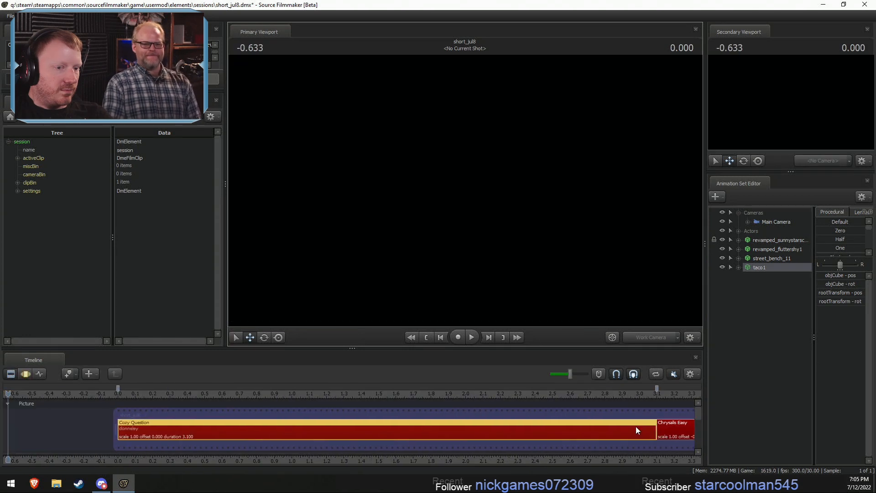
key(F3)
click(766, 268)
drag(174, 435, 622, 426)
key(ctrl+a)
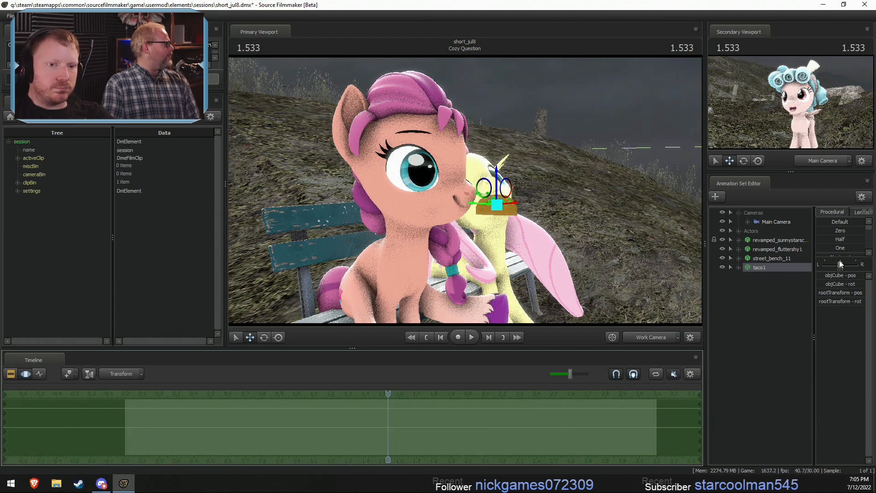
drag(834, 268, 830, 328)
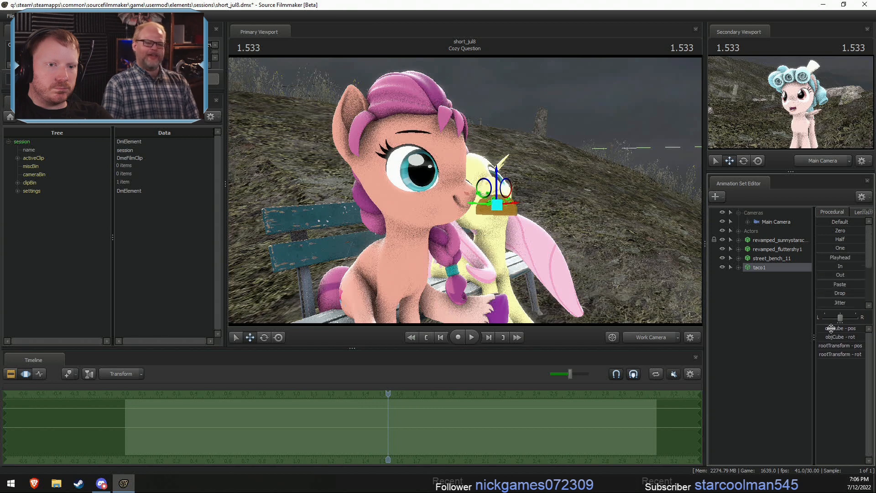
click(831, 311)
- Play the shot to check the taco's motion, and smooth it further with the playhead at 0.400
key(F2)
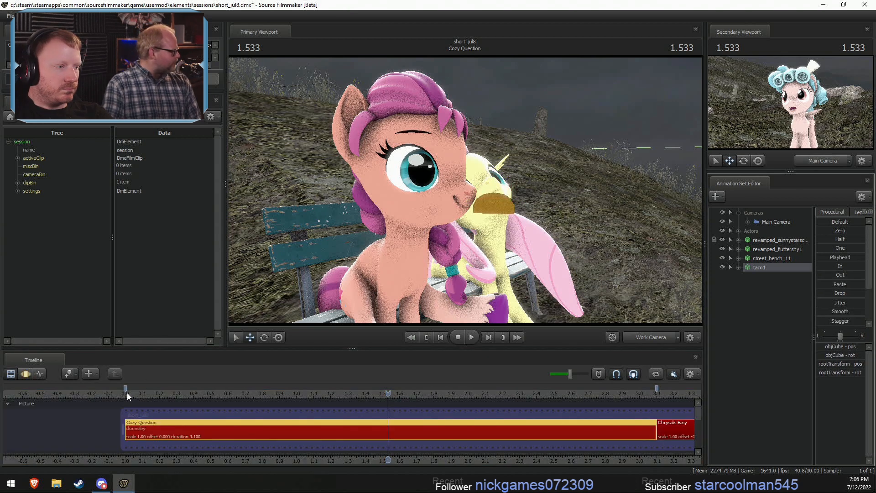
click(127, 394)
key(space)
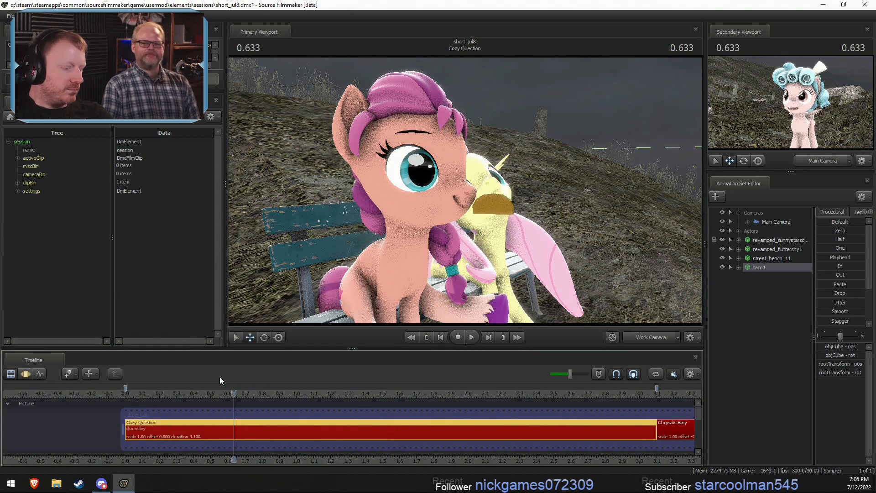
key(F3)
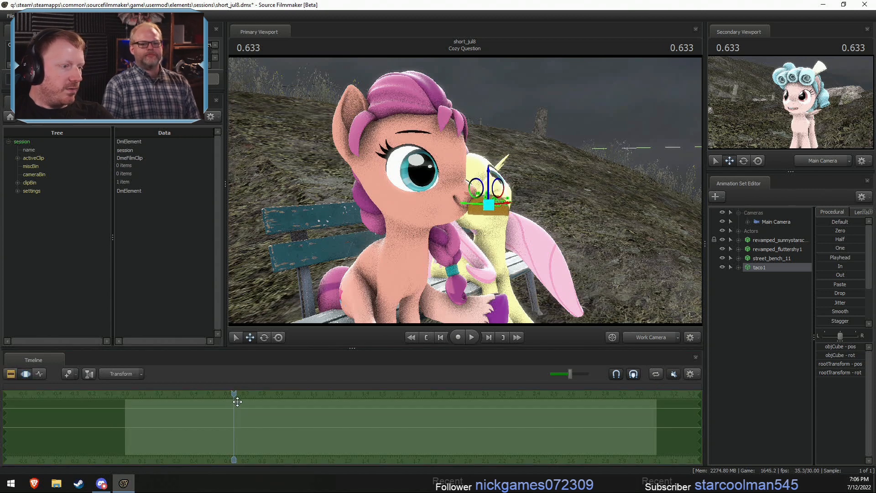
drag(237, 402, 193, 402)
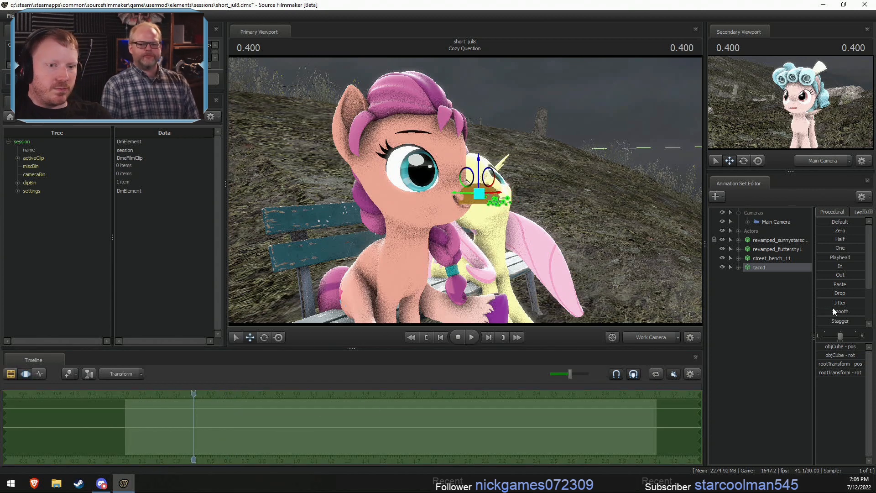
drag(833, 308, 834, 309)
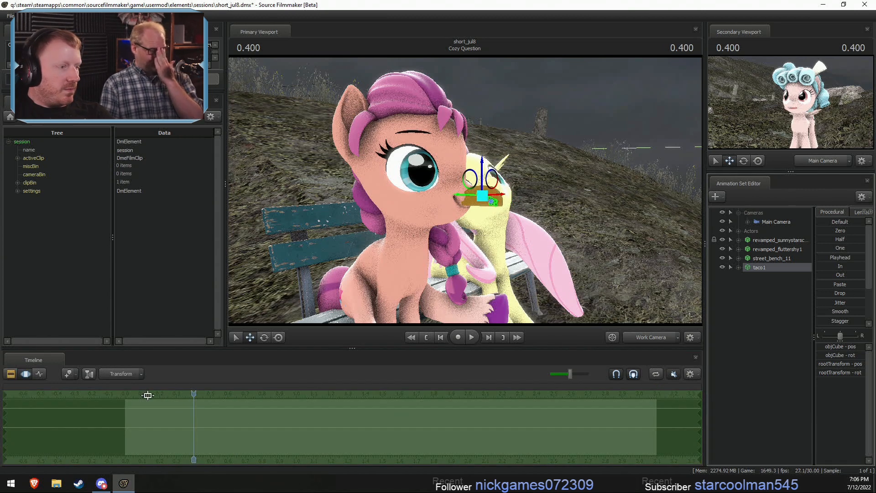
key(F2)
click(130, 393)
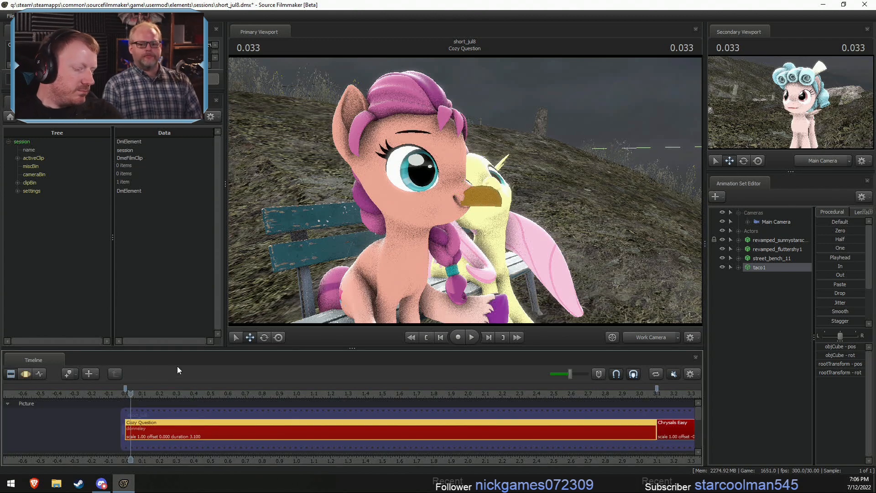
- Record JawOpen movement on Fluttershy's lower face while the shot plays so her mouth opens and closes
click(739, 249)
click(778, 314)
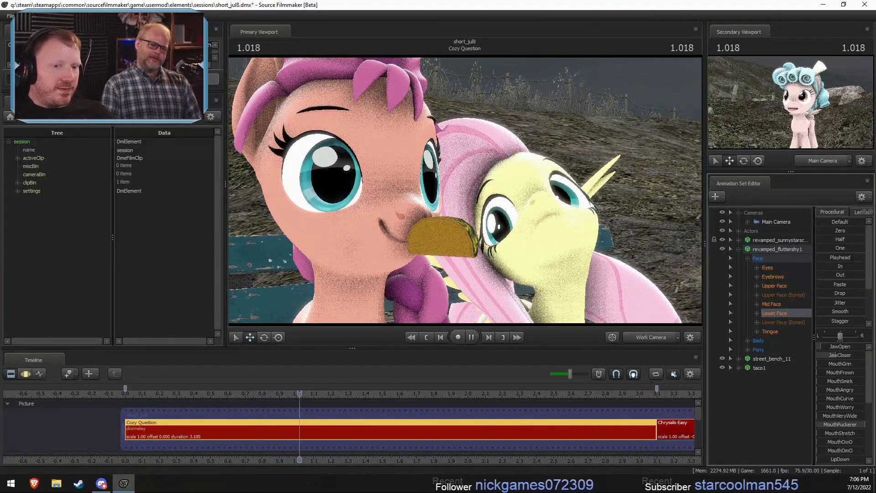
key(F3)
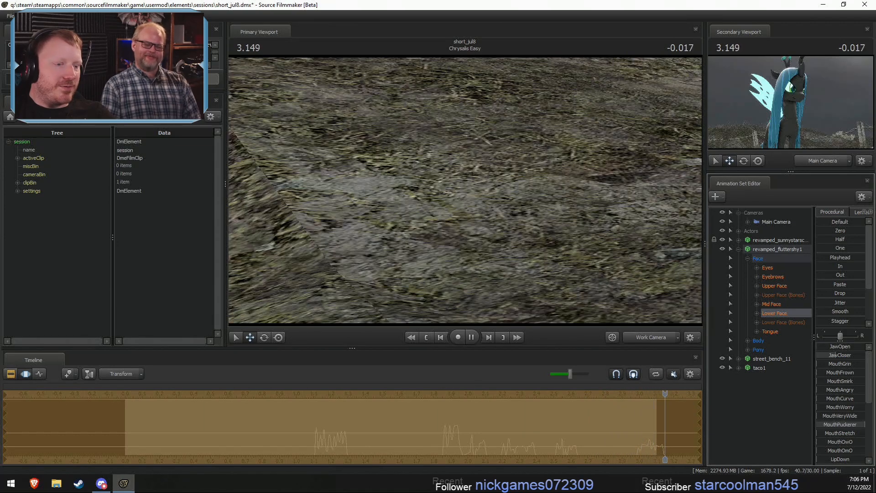
key(space)
- Adjust Fluttershy's JawOpen and eye direction with the playhead at 0.300
key(F2)
drag(228, 394, 177, 394)
mouse_move(820, 345)
mouse_down()
mouse_move(831, 345)
mouse_move(816, 345)
mouse_up()
mouse_move(465, 190)
mouse_down()
mouse_move(484, 191)
mouse_move(466, 191)
mouse_up()
key(w)
click(777, 270)
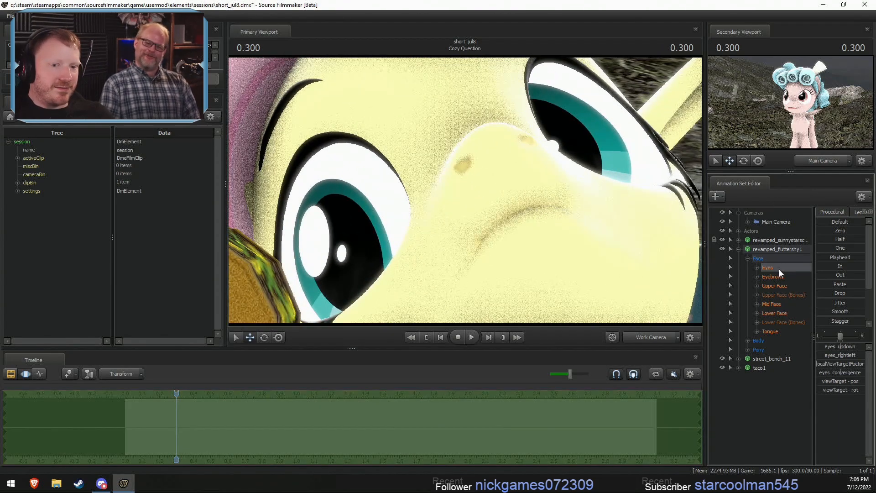
mouse_move(836, 352)
mouse_down()
mouse_move(847, 352)
mouse_move(829, 345)
mouse_move(826, 356)
mouse_move(858, 347)
mouse_move(842, 346)
mouse_up()
- Fine-tune Fluttershy's JawOpen amount at 0.300 so her mouth opens slightly
click(774, 313)
drag(645, 254, 649, 262)
key(w)
mouse_move(828, 346)
mouse_down()
mouse_move(835, 346)
mouse_move(826, 346)
mouse_up()
drag(661, 282, 665, 274)
key(s)
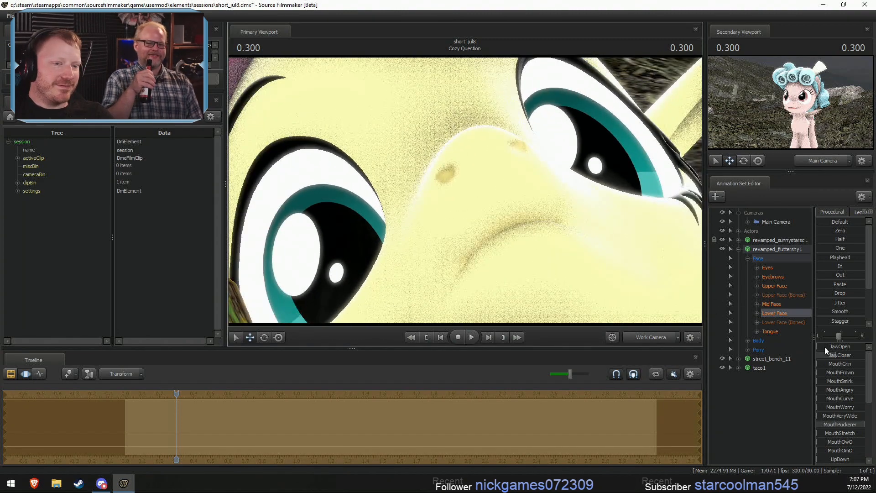
drag(825, 346, 826, 347)
- Examine the taco and both ponies' mouths up close from several angles
drag(661, 283, 464, 190)
key(s)
key(w)
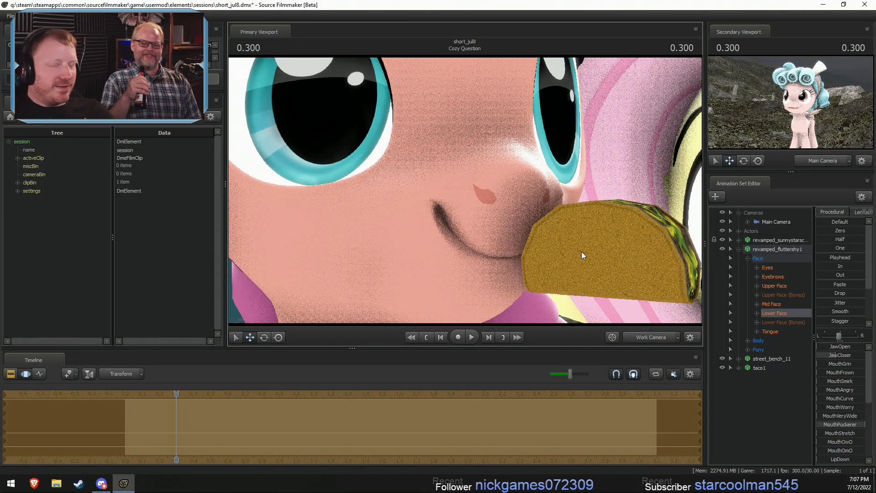
drag(497, 214, 304, 203)
key(s)
key(d)
key(a)
drag(464, 190, 632, 173)
key(a)
key(z)
key(s)
key(w)
key(x)
key(s)
key(w)
key(d)
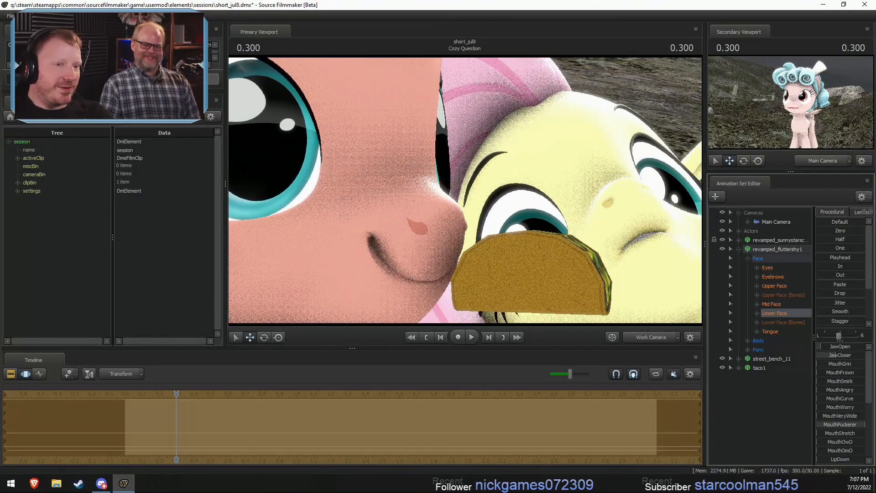
- Fine-tune Fluttershy's JawOpen again at 0.300 while viewing her mouth close up beside the taco
drag(465, 190, 509, 194)
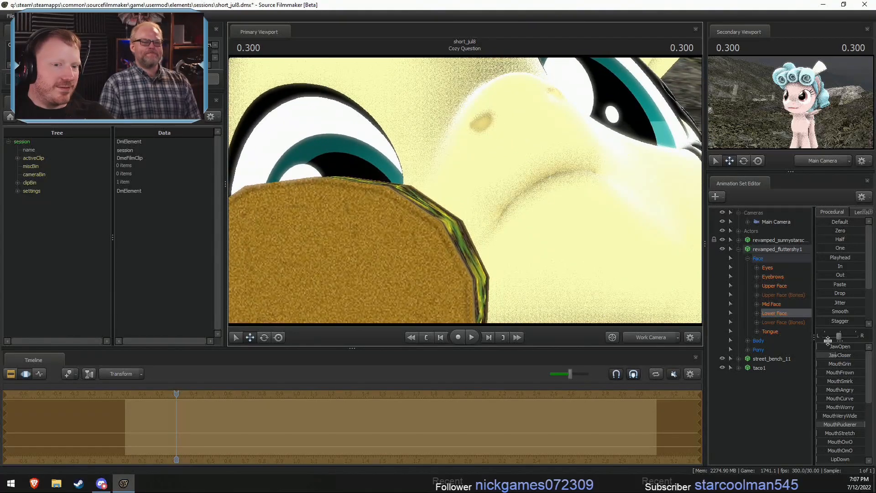
mouse_move(826, 346)
mouse_down()
mouse_move(840, 346)
mouse_move(825, 346)
mouse_up()
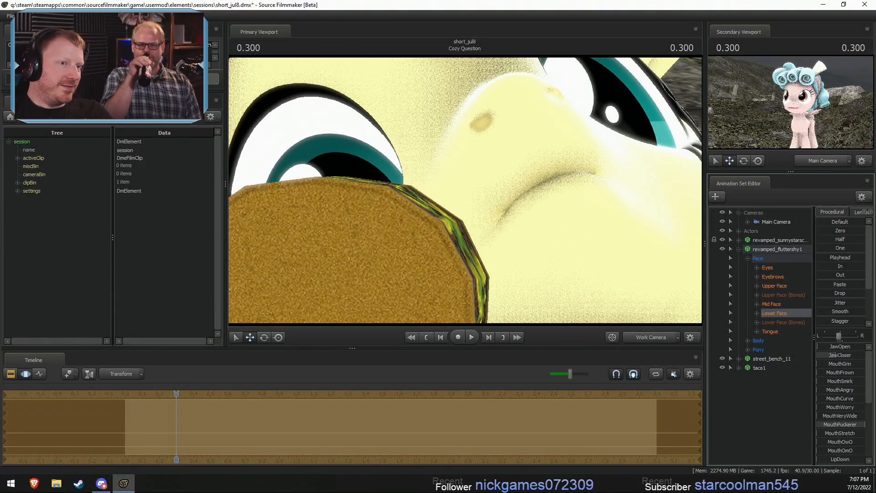
mouse_move(824, 346)
mouse_down()
mouse_move(840, 346)
mouse_move(825, 346)
mouse_up()
- Expand taco1's Body controls and try a slight change of its rootTransform_scale with the playhead at 0.300
key(s)
drag(653, 221, 480, 184)
key(w)
key(s)
key(w)
key(s)
click(739, 368)
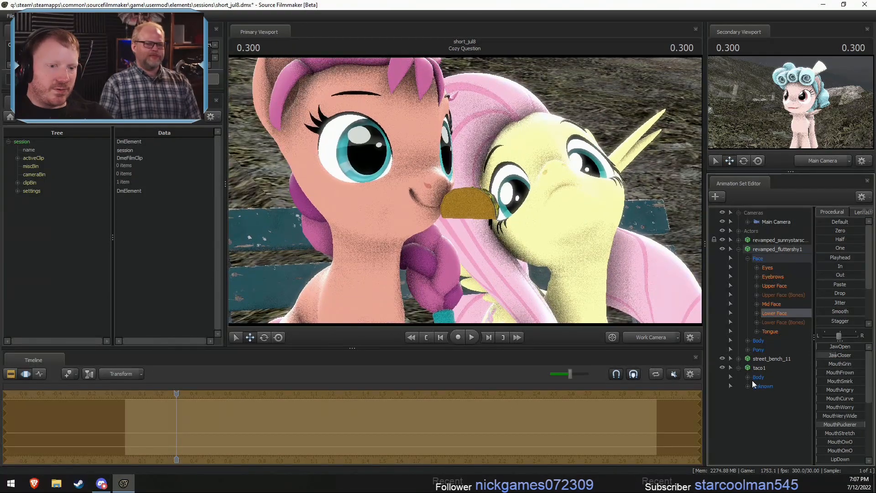
click(747, 377)
right_click(786, 387)
click(795, 403)
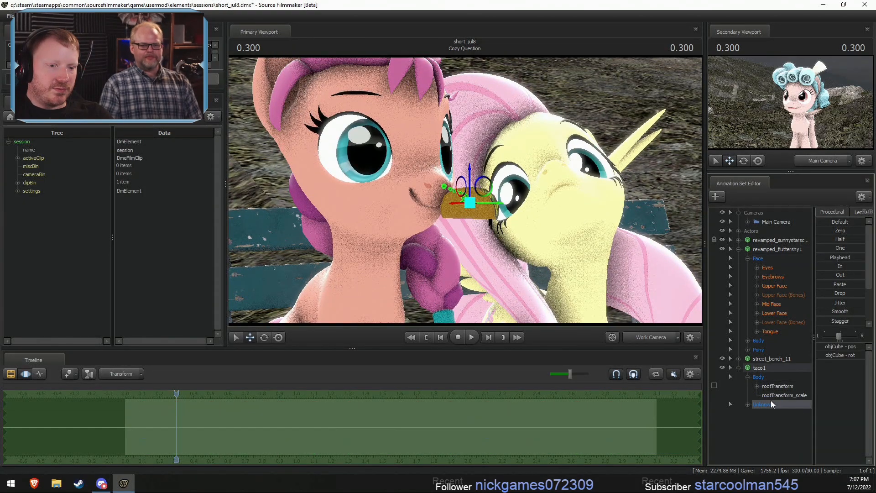
click(783, 395)
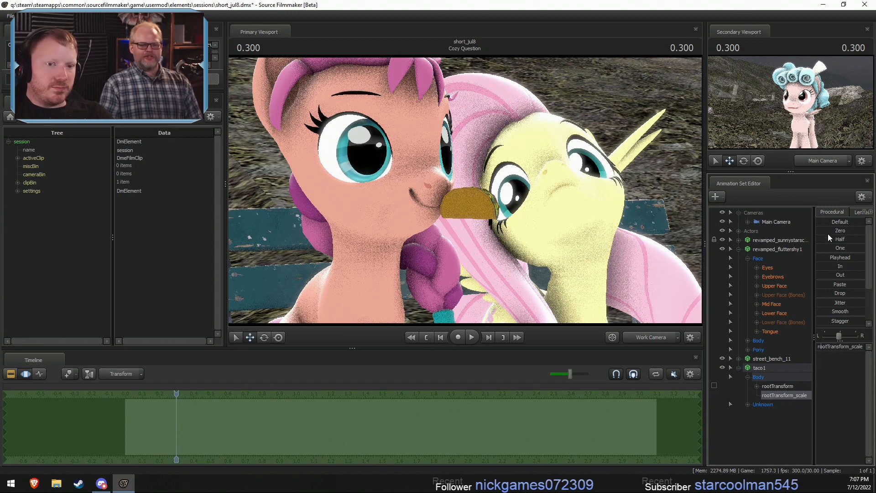
mouse_move(821, 346)
mouse_down()
mouse_move(829, 346)
mouse_move(821, 346)
mouse_up()
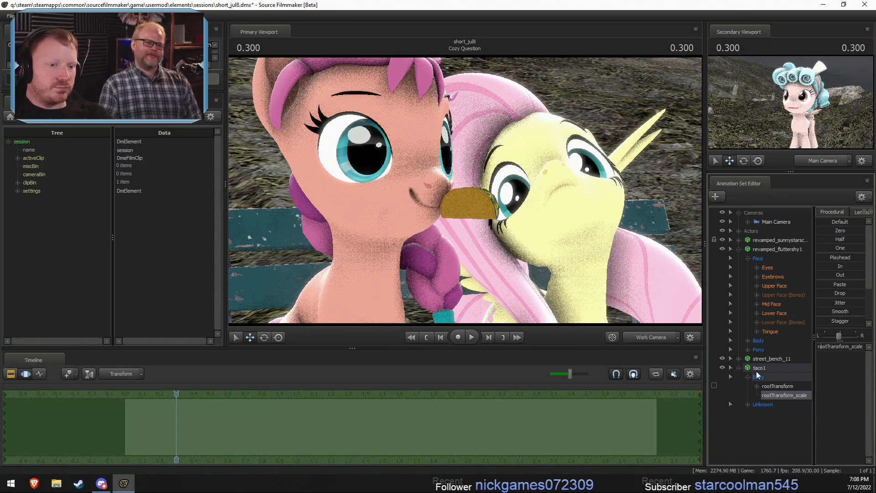
- Ramp the taco's rootTransform_scale up from the start of the shot to 3.066 so it grows hugely
shift+click(651, 427)
drag(646, 427, 102, 445)
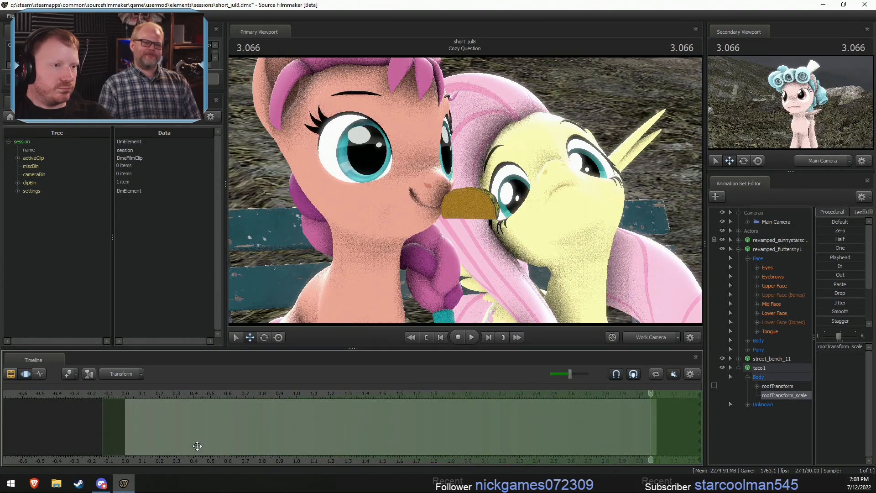
drag(831, 347, 857, 348)
key(F2)
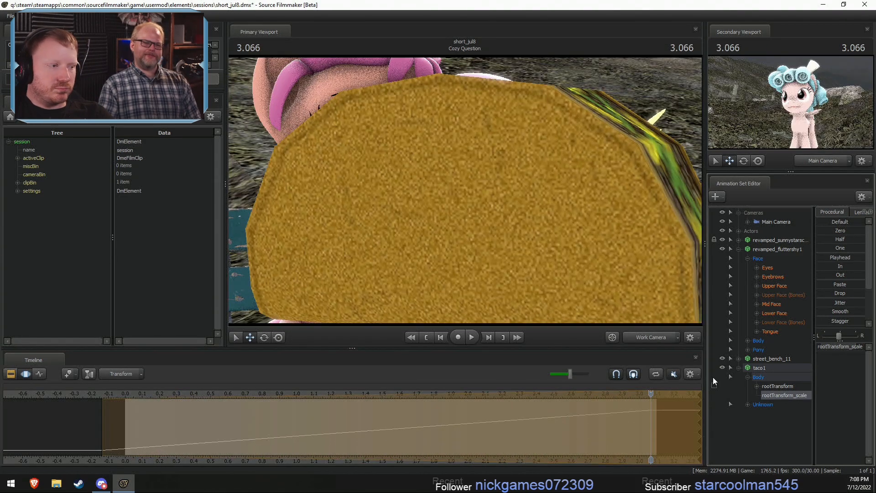
- Return to 0.000 and record mouth movement on Fluttershy's Lower Face while the shot plays
click(127, 395)
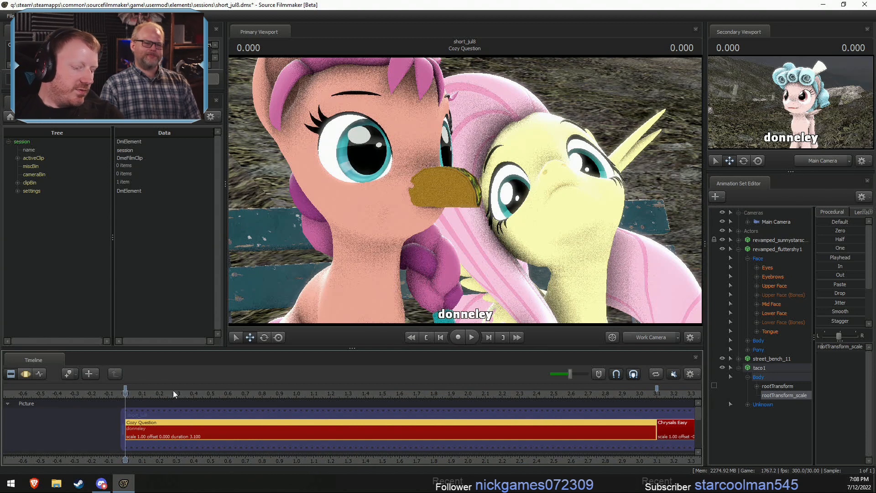
click(774, 312)
key(F3)
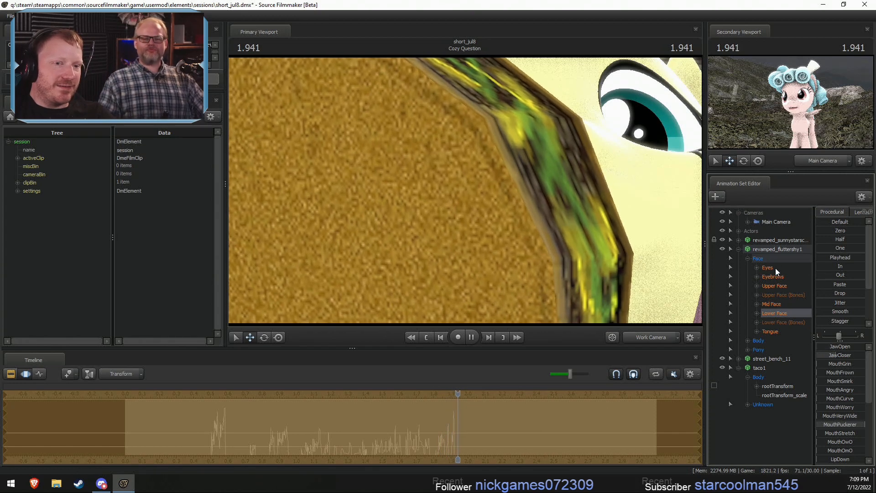
- Try skin 1 on Fluttershy and settle on skin 2 while viewing her face at 2.800
right_click(775, 256)
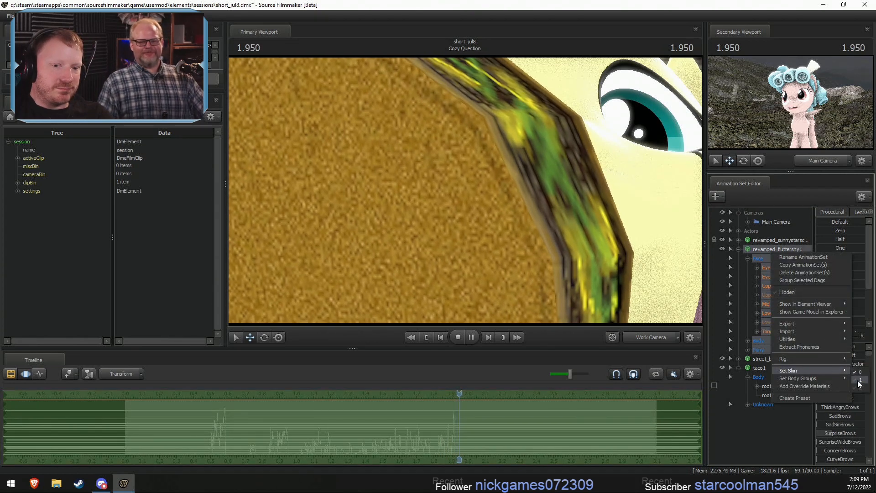
click(859, 381)
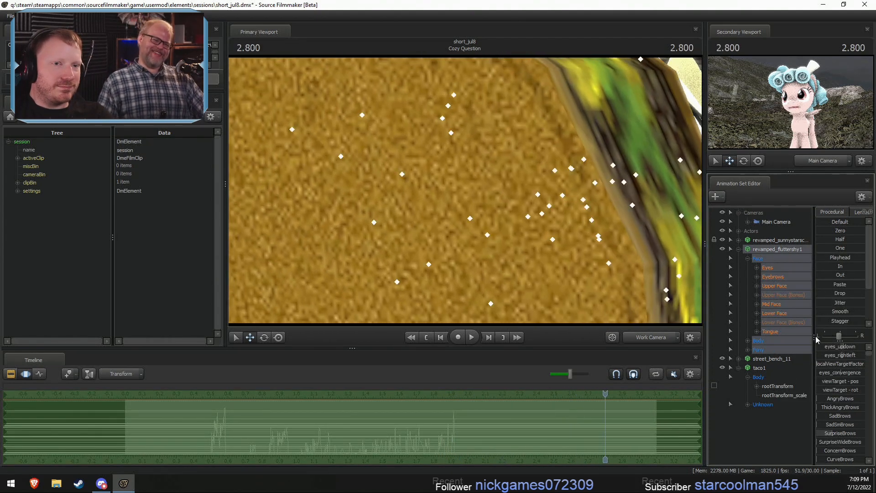
drag(593, 274, 505, 214)
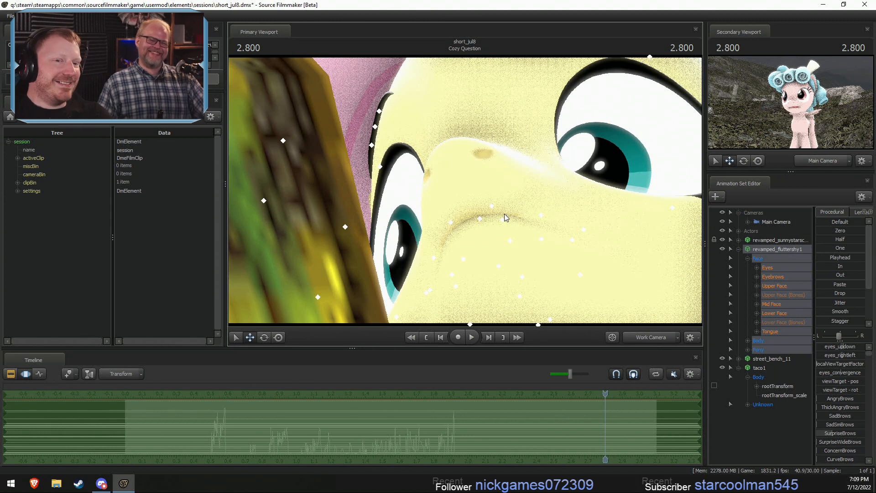
right_click(758, 249)
mouse_move(784, 370)
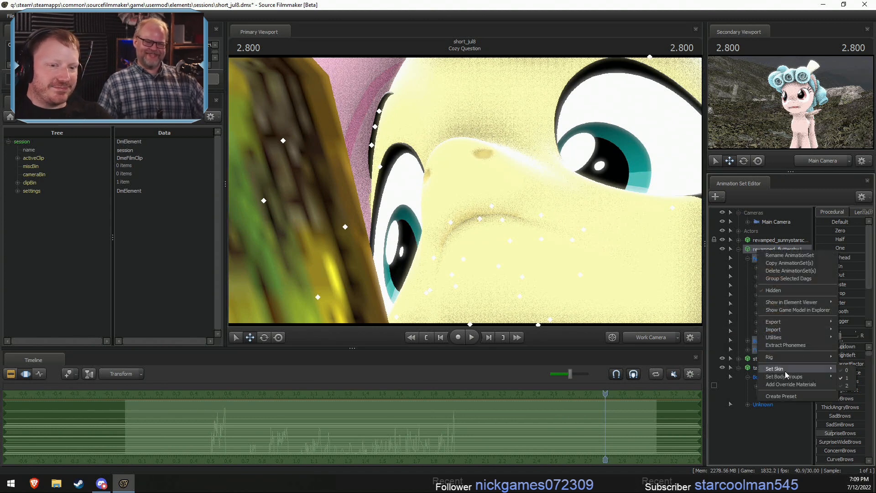
click(845, 386)
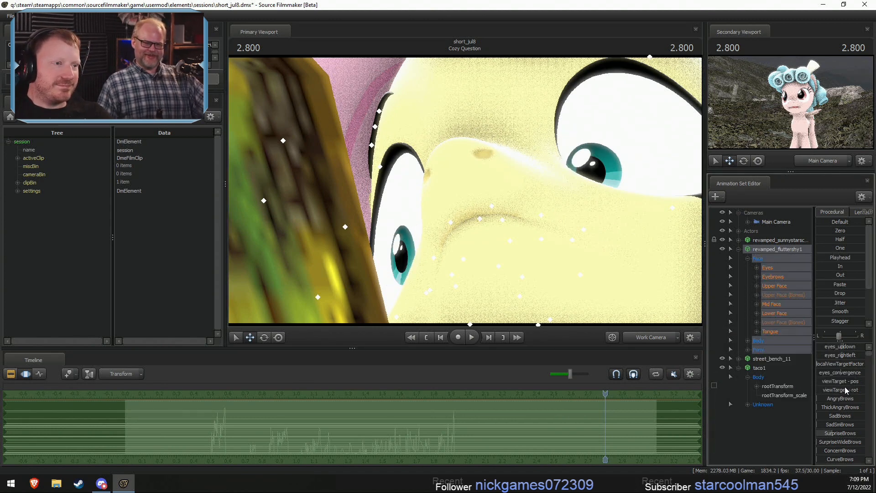
- Try opening Fluttershy's mouth wide with JawOpen on her Lower Face at 2.800, and undo it
click(776, 313)
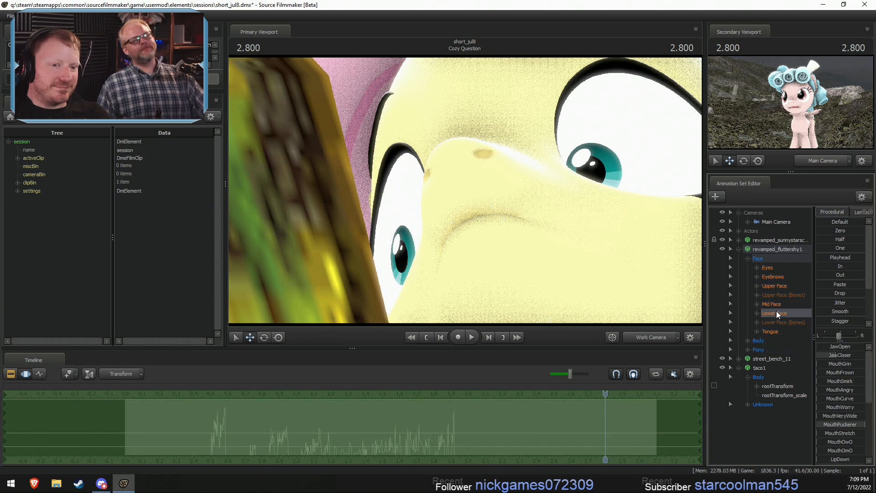
drag(820, 346, 849, 346)
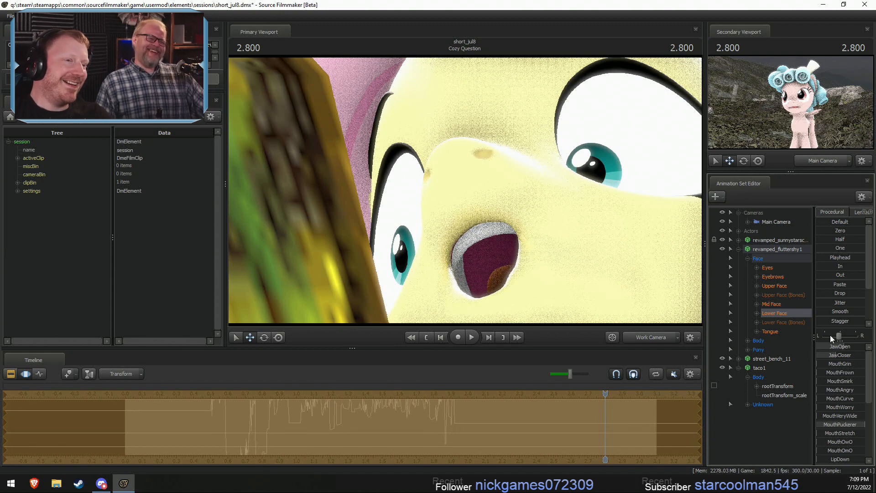
key(s)
drag(582, 247, 466, 194)
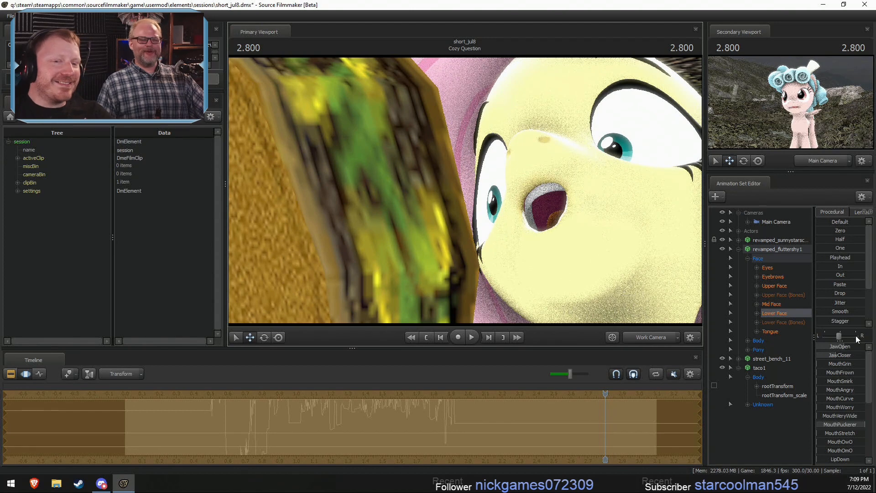
mouse_move(840, 347)
mouse_down()
mouse_move(802, 346)
mouse_move(833, 347)
mouse_up()
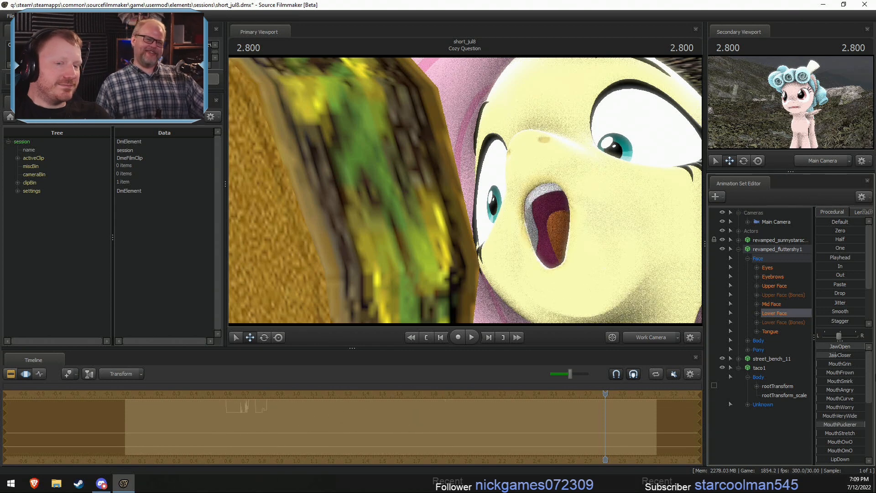
key(ctrl+z)
- Raise Fluttershy's MouthOwO to give her a pursed, beak-like mouth and view it up close
drag(840, 441, 858, 442)
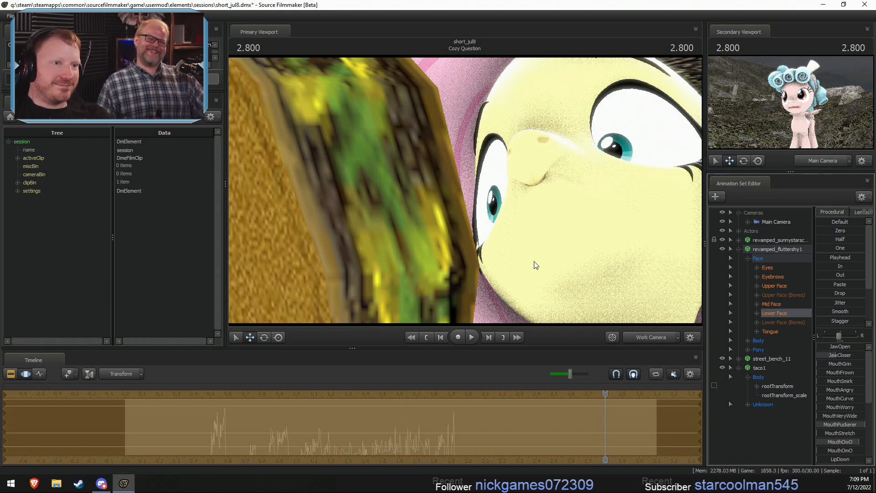
key(w)
drag(536, 265, 587, 248)
- Shift Fluttershy's gaze away from the taco with eyes_rightleft across the whole shot
click(773, 270)
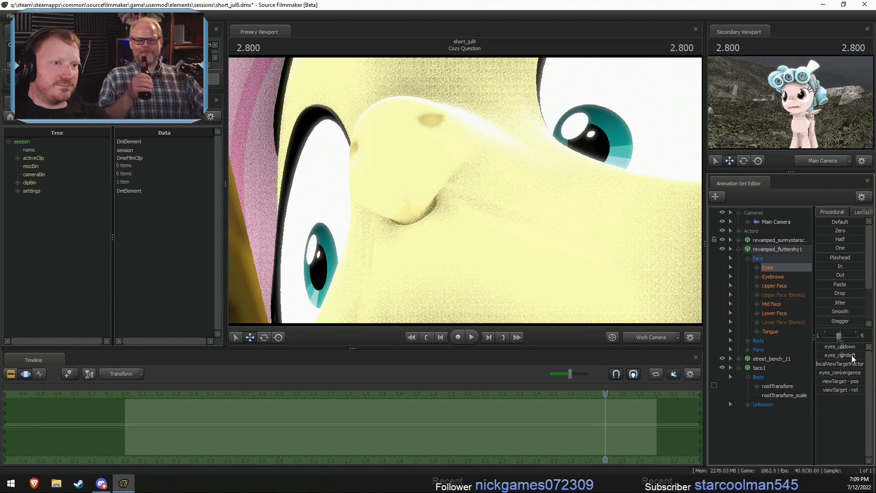
drag(852, 358, 865, 358)
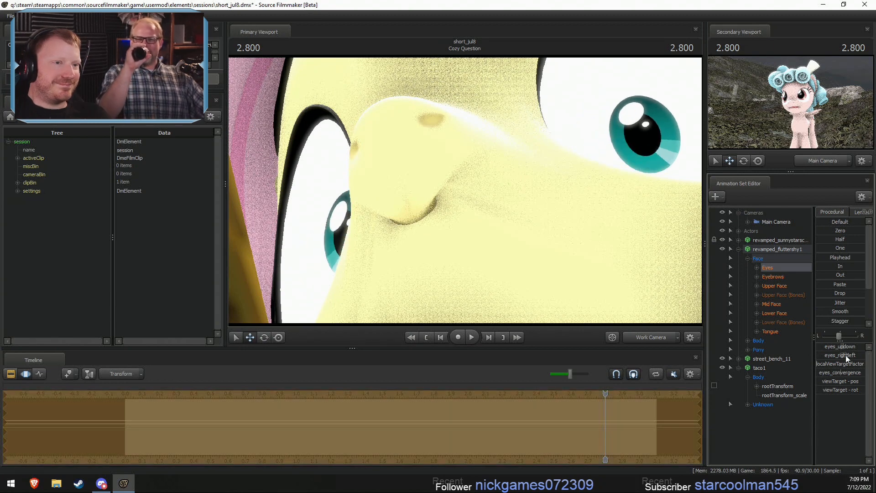
drag(483, 198, 516, 185)
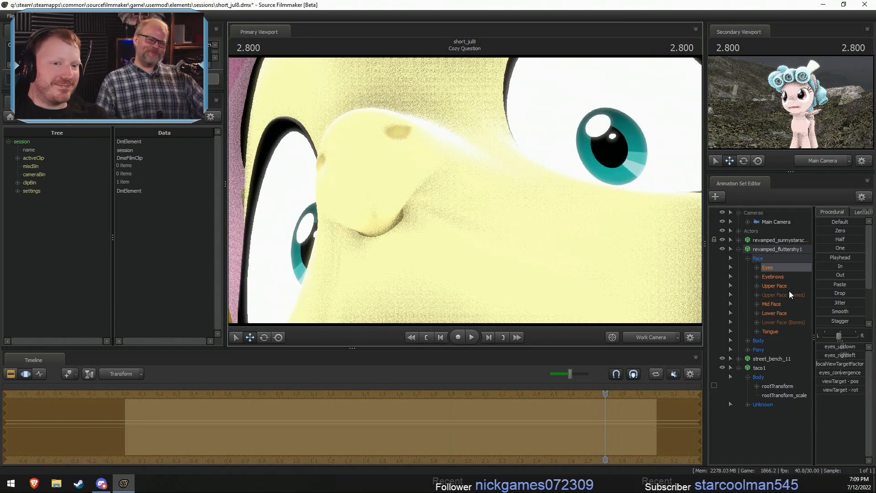
- Try small JawOpen movements on Fluttershy's pursed mouth at 2.800, viewing it from close and further back
click(780, 314)
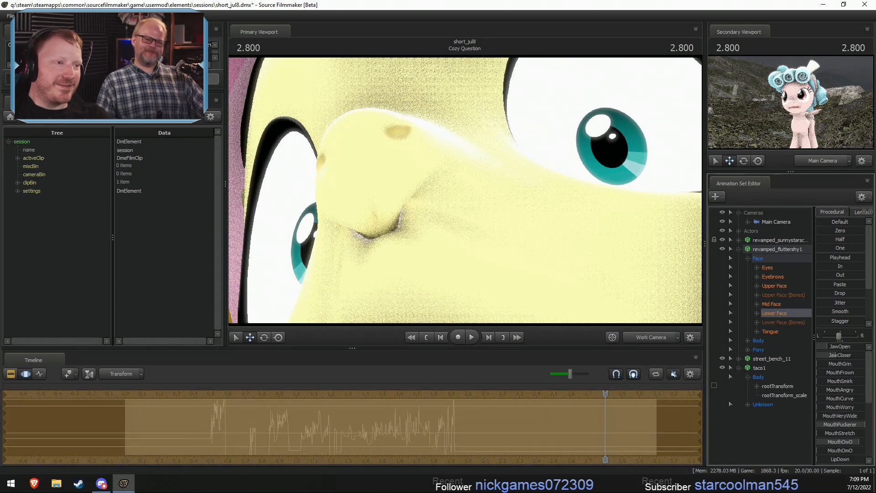
drag(826, 346, 825, 347)
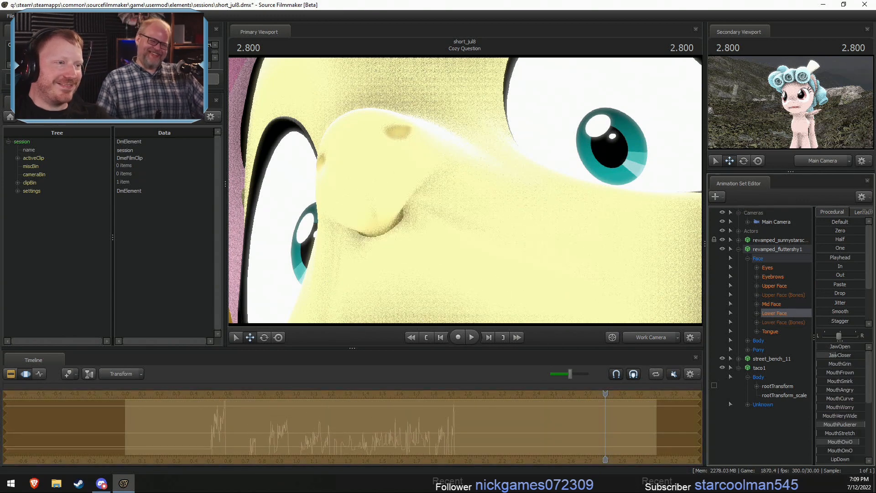
mouse_move(817, 346)
mouse_down()
mouse_move(835, 346)
mouse_move(819, 347)
mouse_up()
drag(548, 205, 550, 206)
key(s)
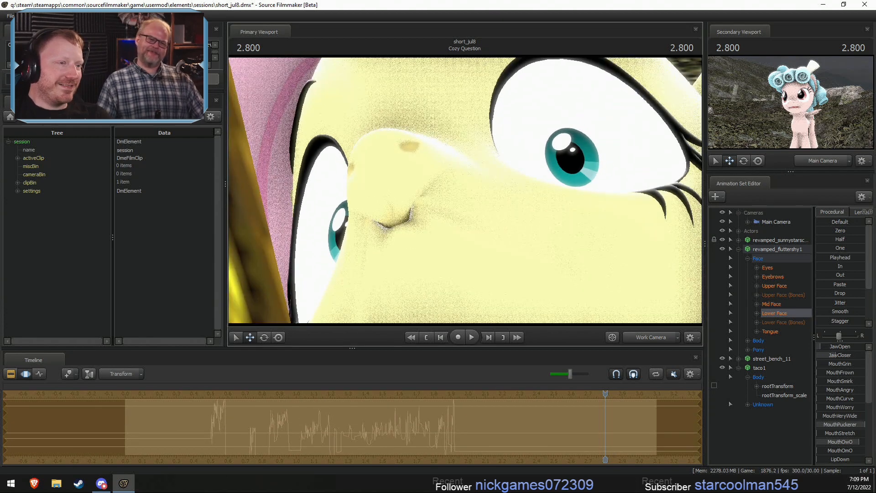
key(s)
drag(827, 347, 820, 347)
key(Return)
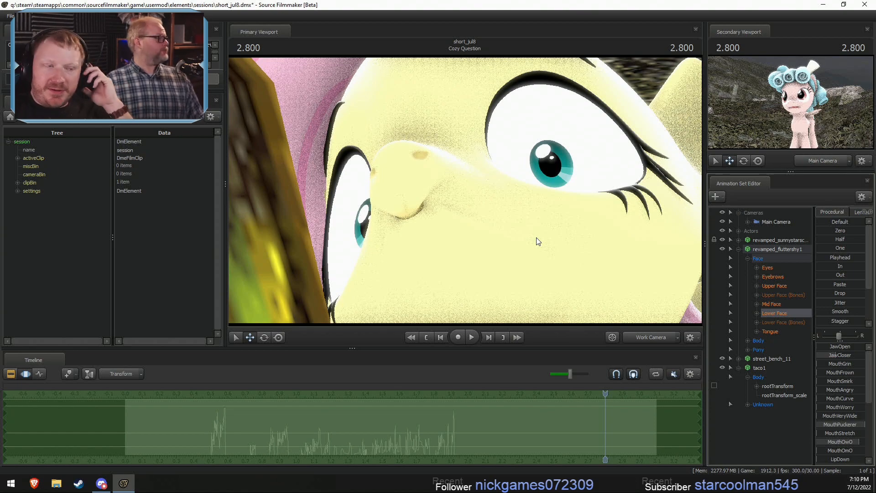
- Group the Sunny Starscout, Fluttershy, street_bench_11 and taco1 animation sets into a single group
drag(541, 231, 465, 191)
key(s)
key(d)
key(w)
key(s)
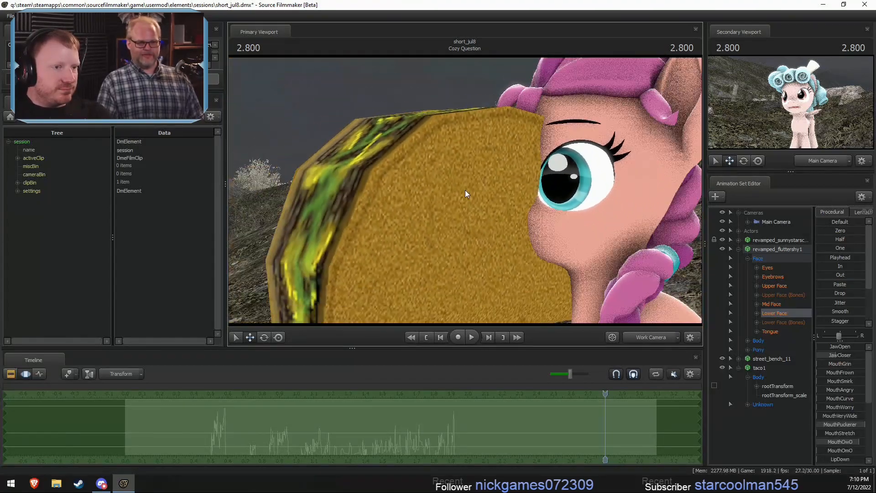
click(738, 249)
click(760, 240)
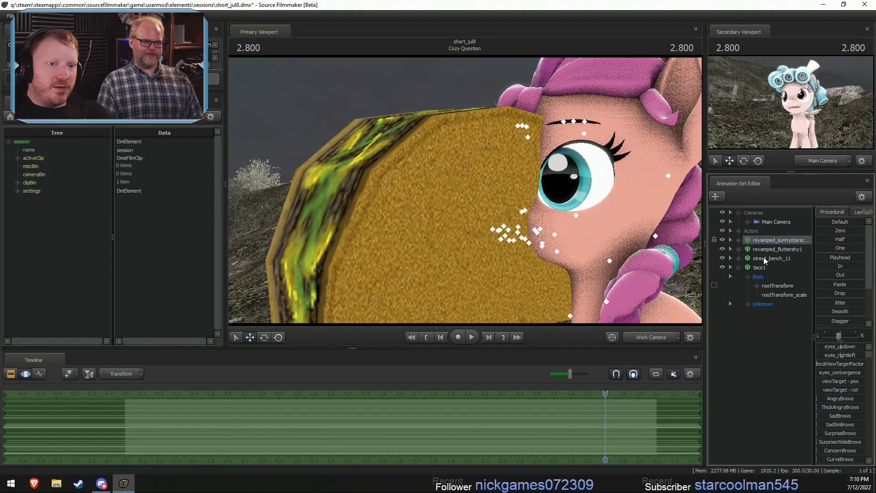
shift+click(768, 266)
right_click(770, 264)
click(793, 293)
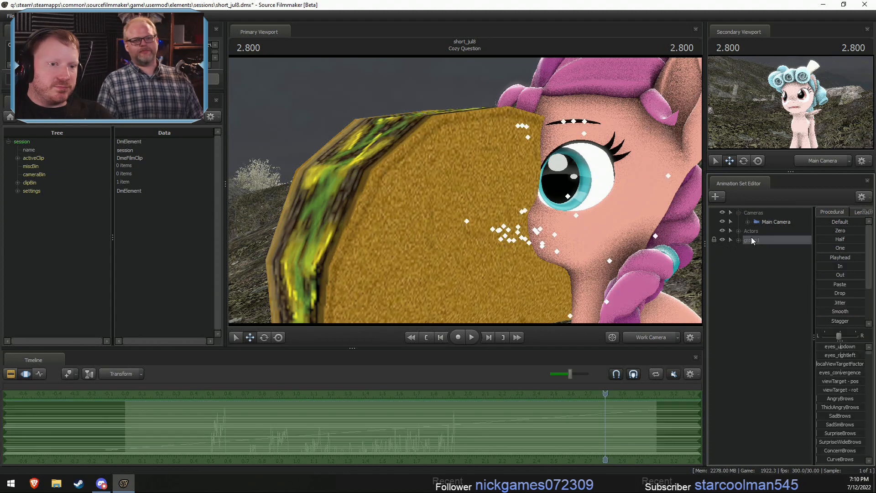
- Rename the new group WTF, hide it and make it unselectable
text(WTF)
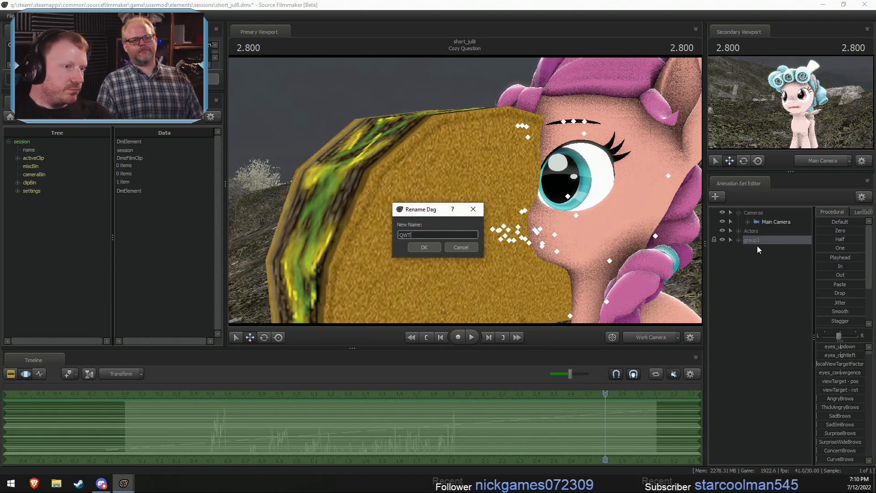
click(415, 247)
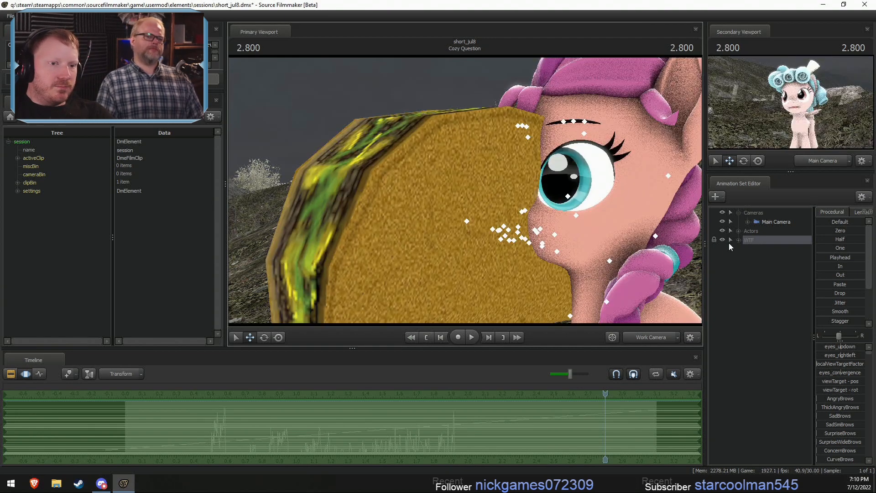
click(722, 239)
click(731, 243)
- Switch the primary view to the Main Camera and play the Cozy Question shot from 0.233 with Actors selected
click(656, 338)
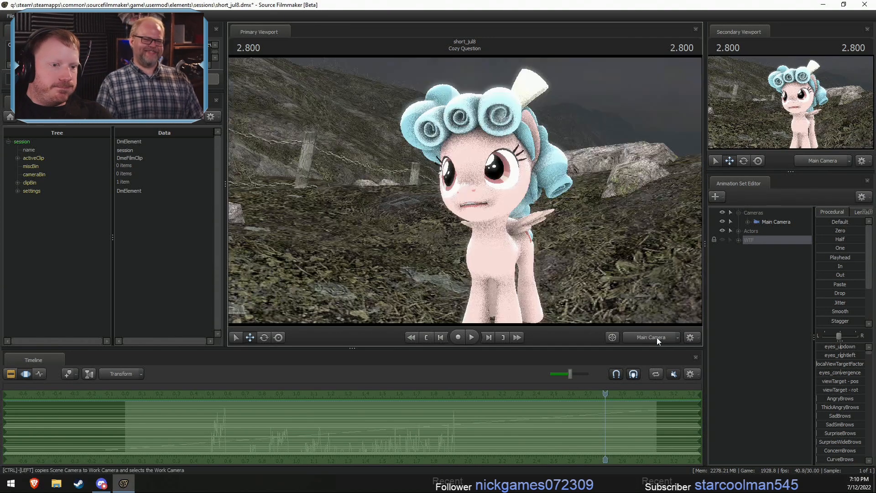
drag(605, 395, 165, 404)
key(F2)
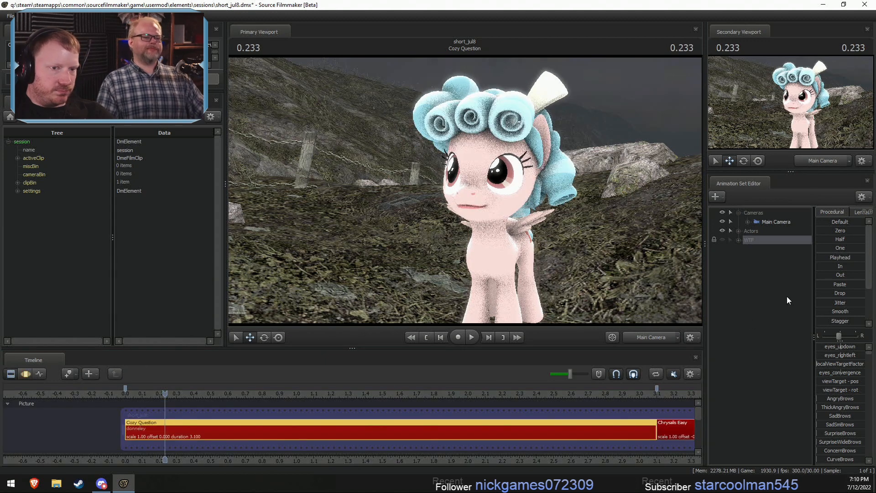
click(746, 229)
key(space)
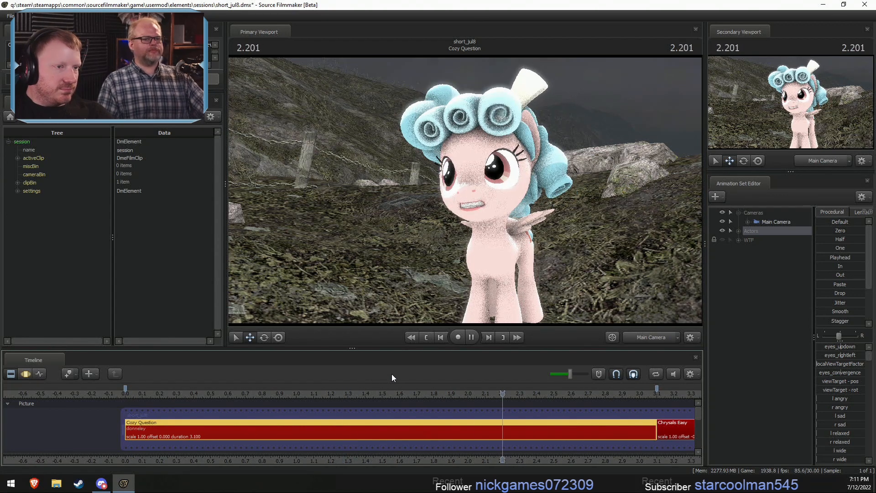
- Stop playback, move the playhead to 3.266 and select the Chrysalis Easy shot
key(space)
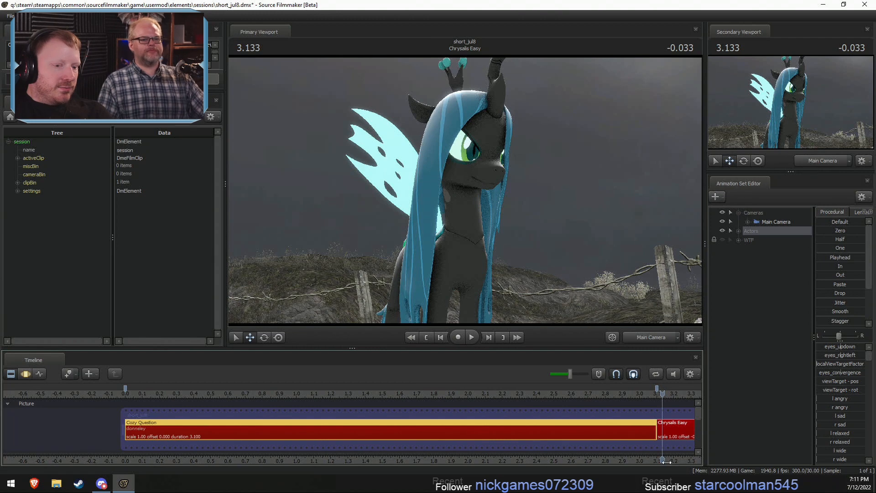
middle_drag(666, 461, 348, 452)
key(space)
key(space)
click(368, 392)
click(395, 424)
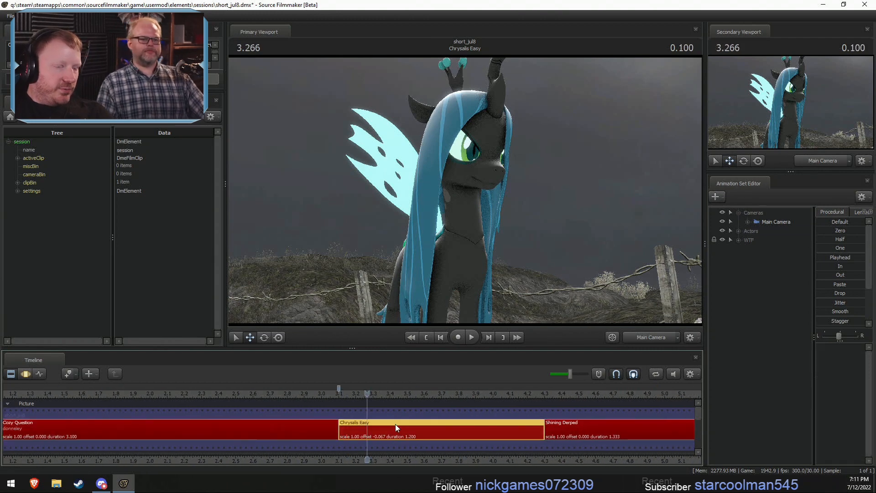
- Unhide the WTF group in the Chrysalis Easy shot and switch the primary view to the Work Camera
click(739, 230)
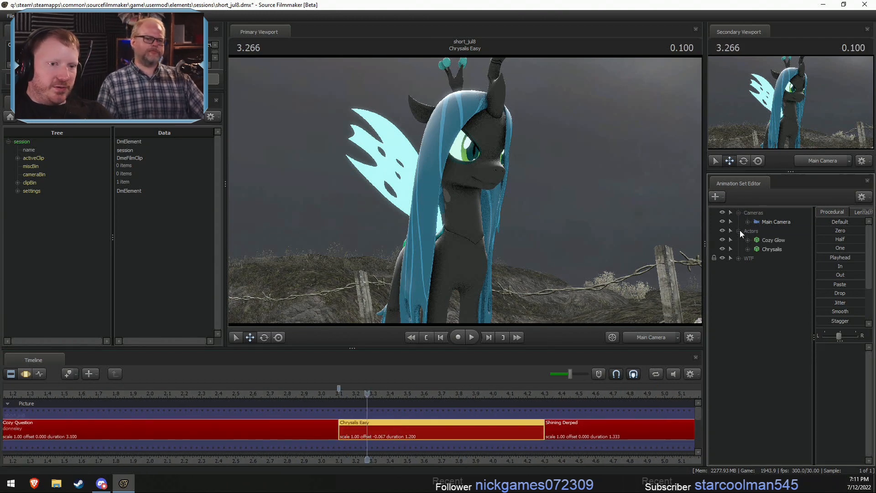
click(724, 258)
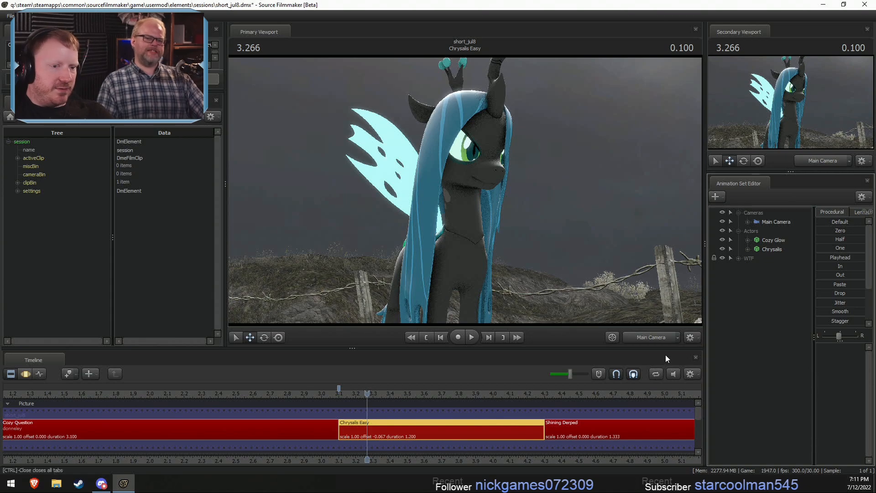
click(652, 337)
drag(642, 274, 453, 175)
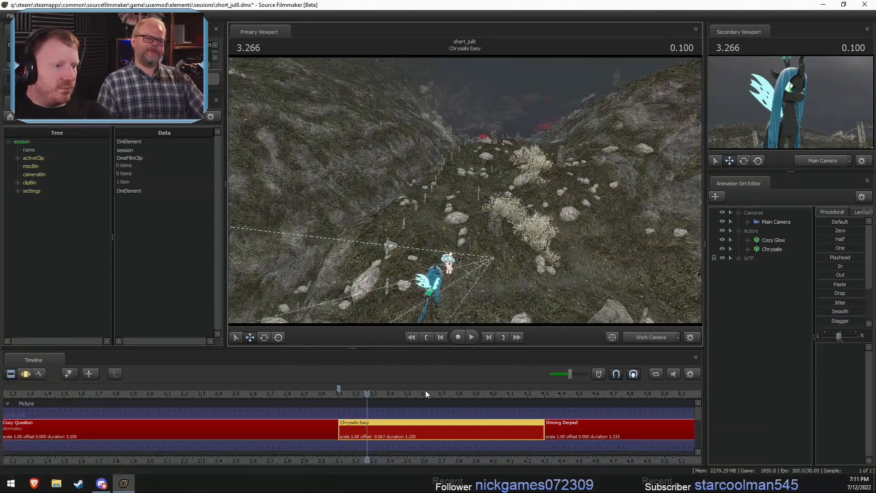
- Focus the Work Camera on the WTF group and examine its surroundings, playing the shot into Shining Derped
key(F3)
drag(486, 274, 529, 291)
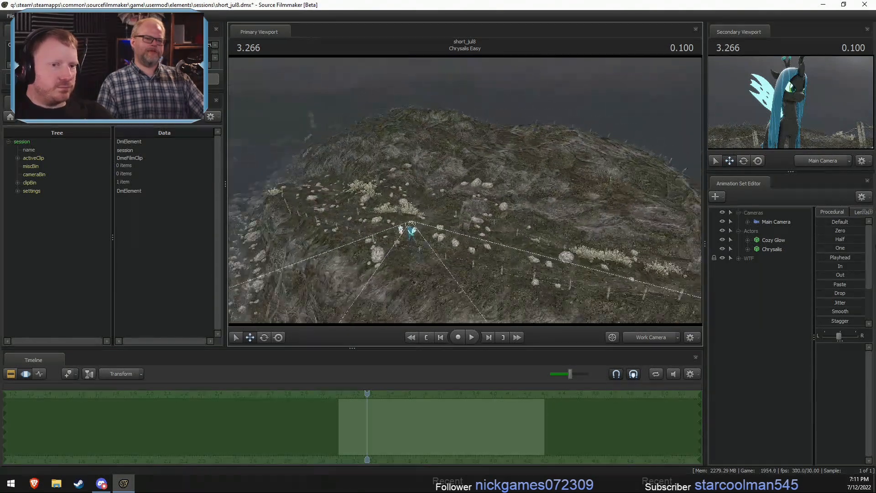
click(751, 259)
key(f)
key(w)
drag(485, 169, 470, 154)
key(s)
key(space)
key(space)
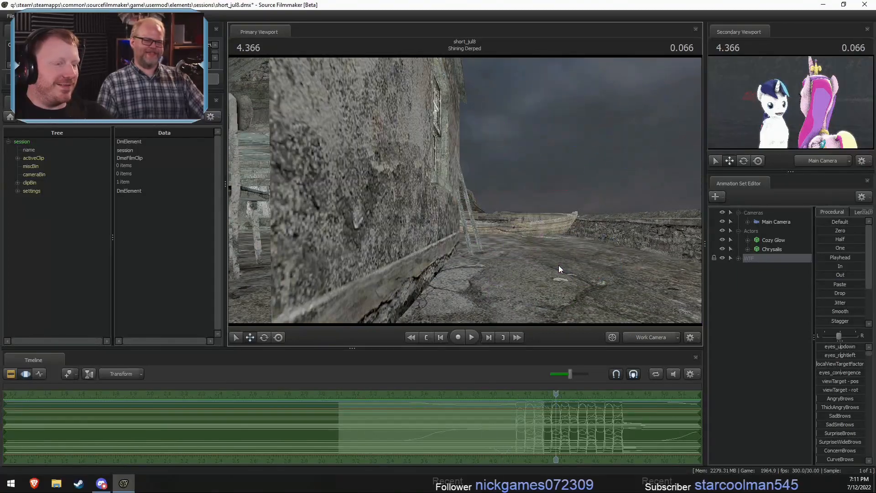
- Return the playhead to 3.400 in the Chrysalis Easy shot and bring the Work Camera up to Chrysalis
key(F2)
drag(579, 266, 611, 285)
key(w)
drag(465, 191, 463, 205)
key(F3)
key(F2)
drag(399, 393, 390, 393)
drag(456, 192, 407, 136)
key(w)
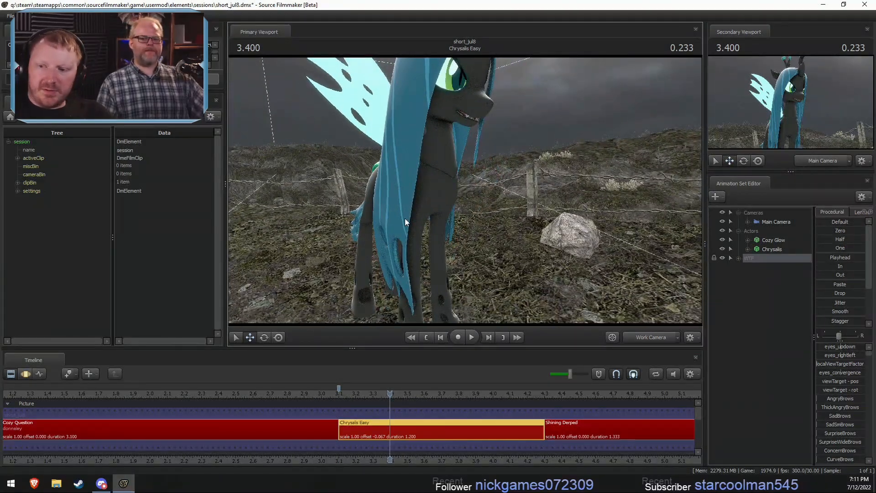
- Frame Chrysalis's face closely for motion editing, check the WTF group's contents and hide the group
key(F3)
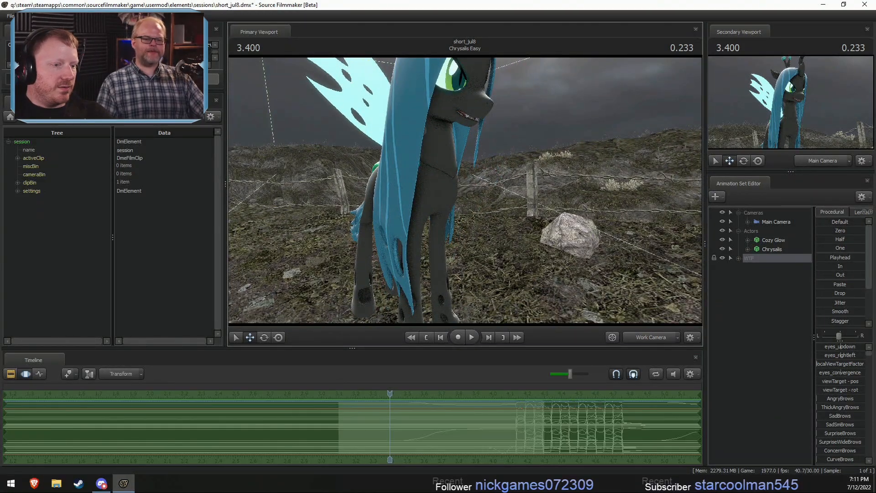
drag(518, 258, 504, 163)
key(w)
click(738, 258)
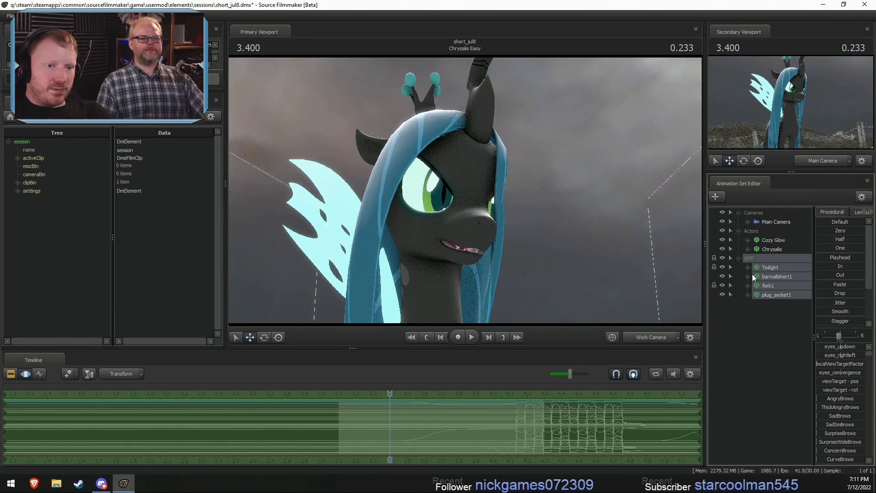
click(739, 258)
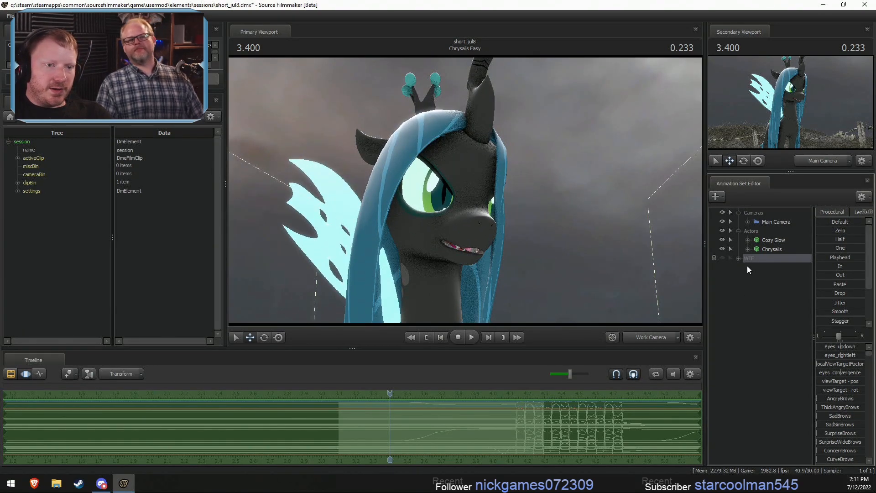
- Delete the Cozy Glow animation set from the Chrysalis Easy shot
click(770, 239)
right_click(770, 239)
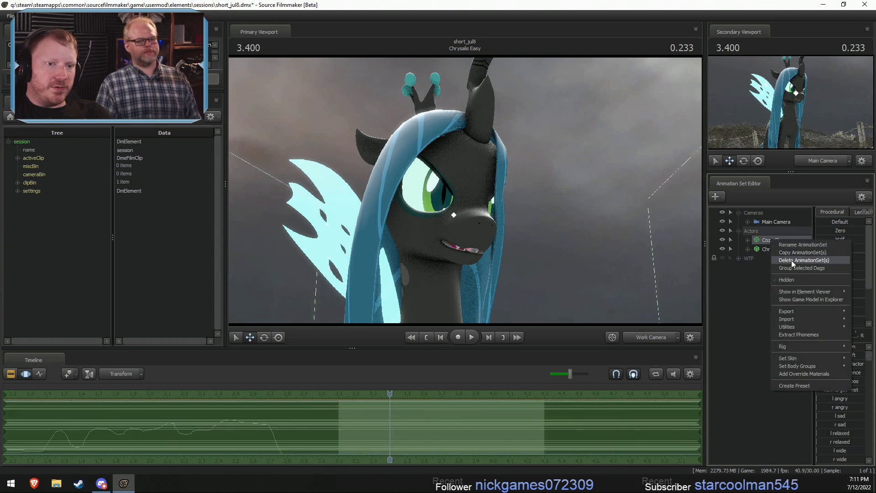
click(791, 260)
- Expand Chrysalis's Face controls and select the Lower Face group, with the shot's time range enlarged
click(747, 239)
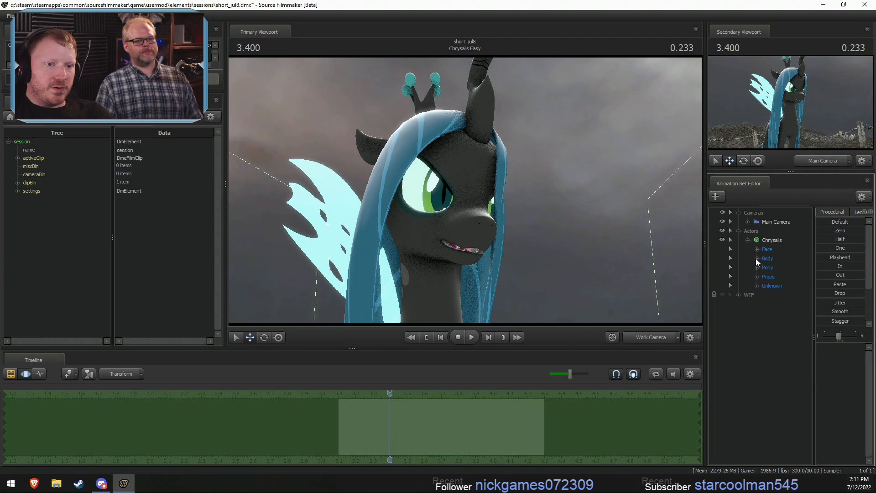
click(757, 249)
click(779, 315)
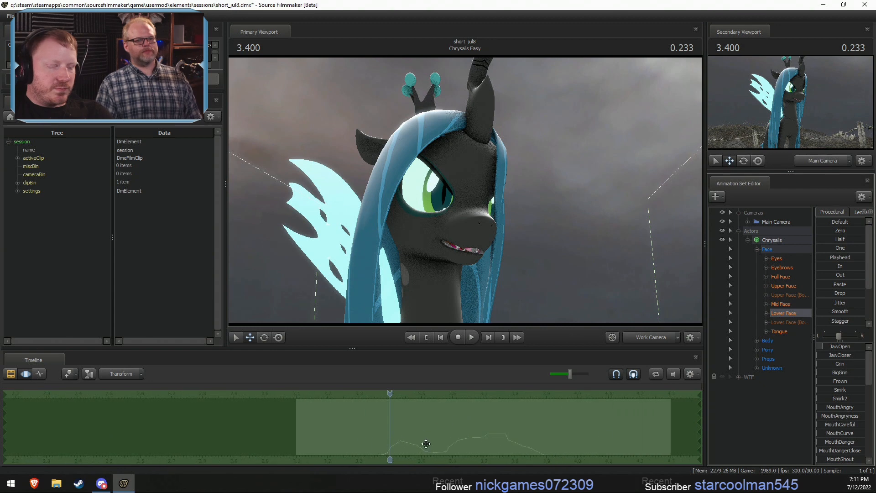
drag(826, 222, 861, 222)
- Make a falloff time selection centred at 3.300 and spanning 3.2 to 3.4 for Chrysalis's Lower Face
key(F2)
key(F3)
key(shift)
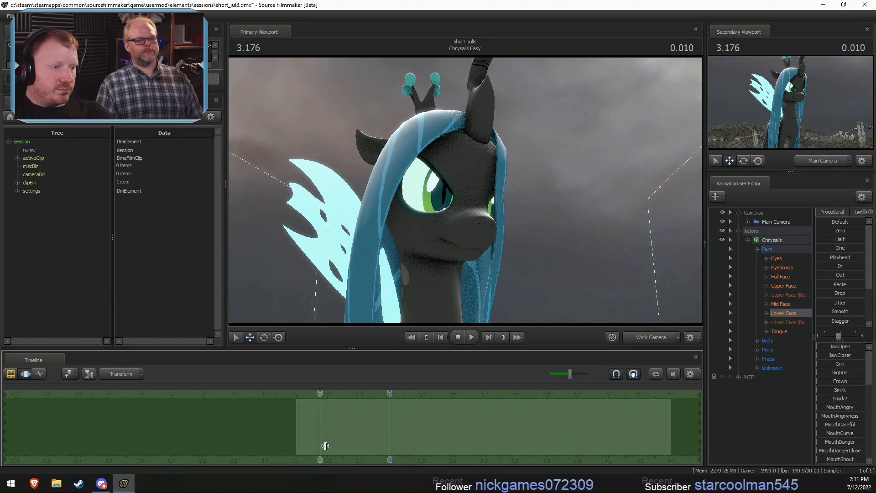
click(361, 441)
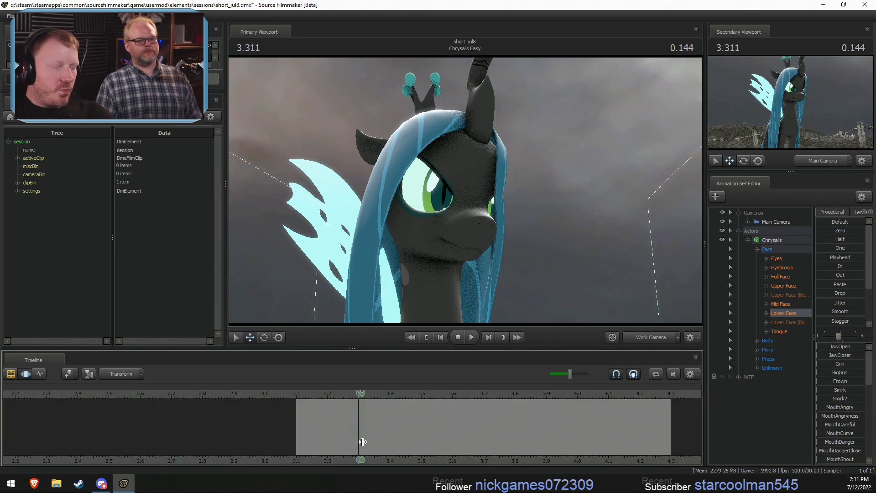
scroll(362, 441, up, 3)
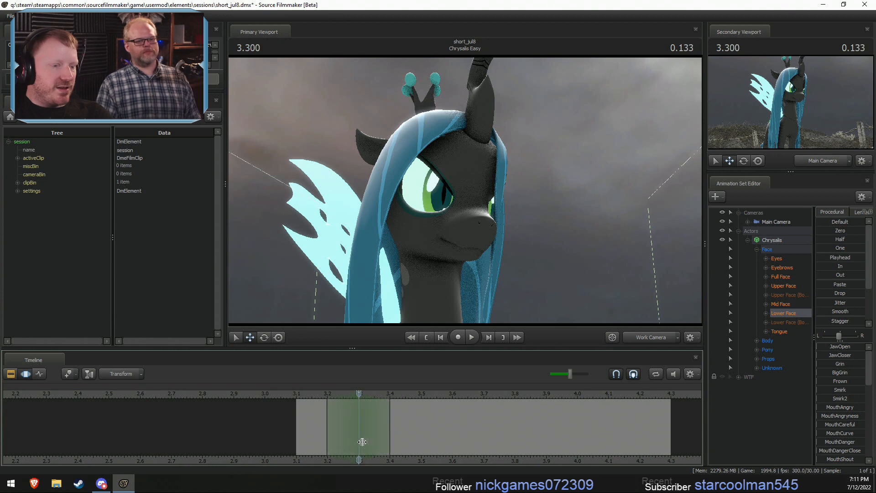
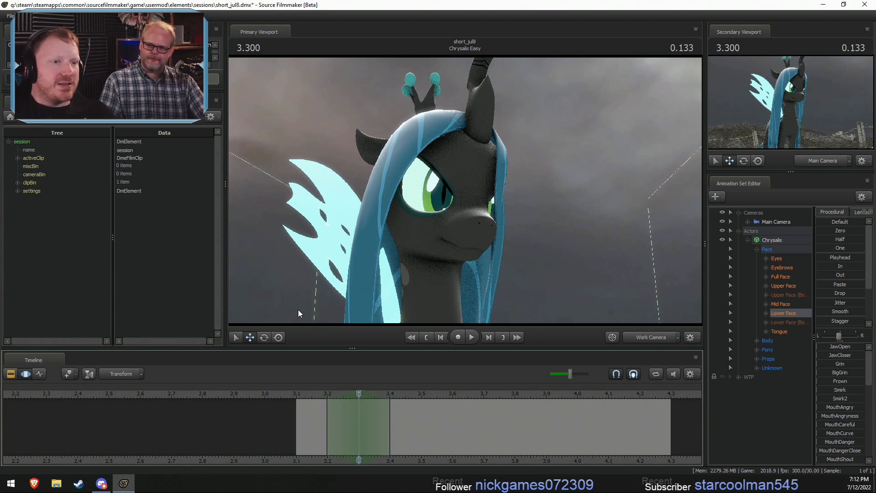
- Mark the span from 3.300 to 3.333 in the magnified timeline and play the shot from 3.300 to examine its timing
scroll(311, 427, up, 2)
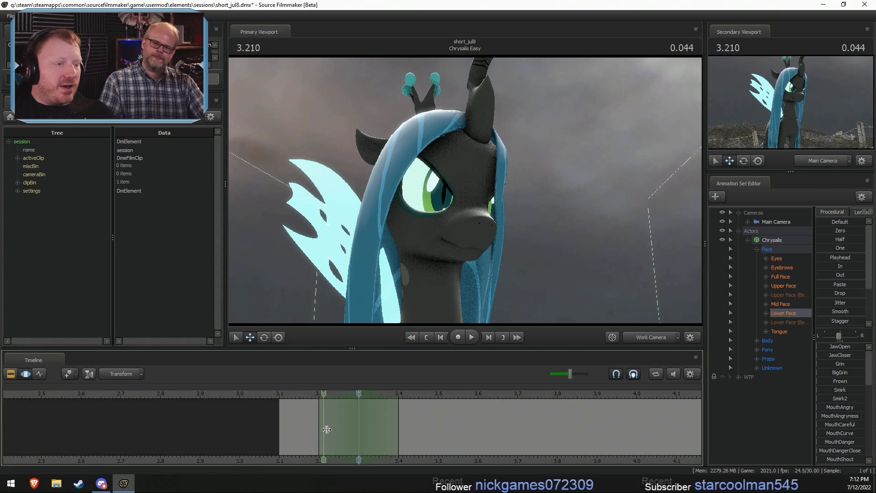
shift+click(363, 426)
shift+scroll(364, 426, up, 4)
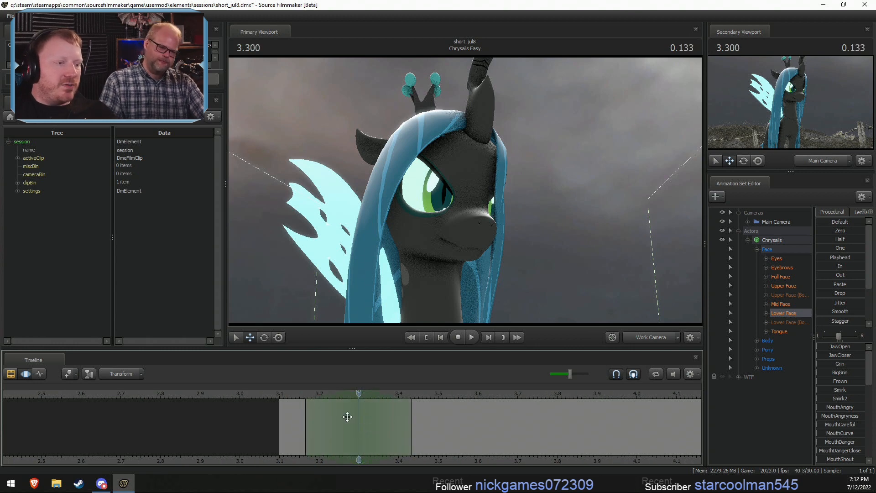
shift+drag(360, 418, 376, 422)
key(space)
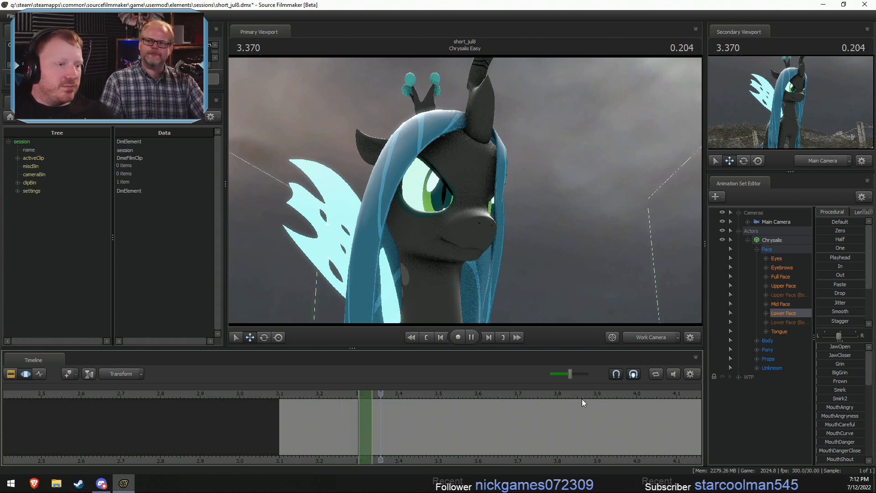
key(space)
scroll(396, 403, up, 3)
click(320, 396)
scroll(324, 403, up, 8)
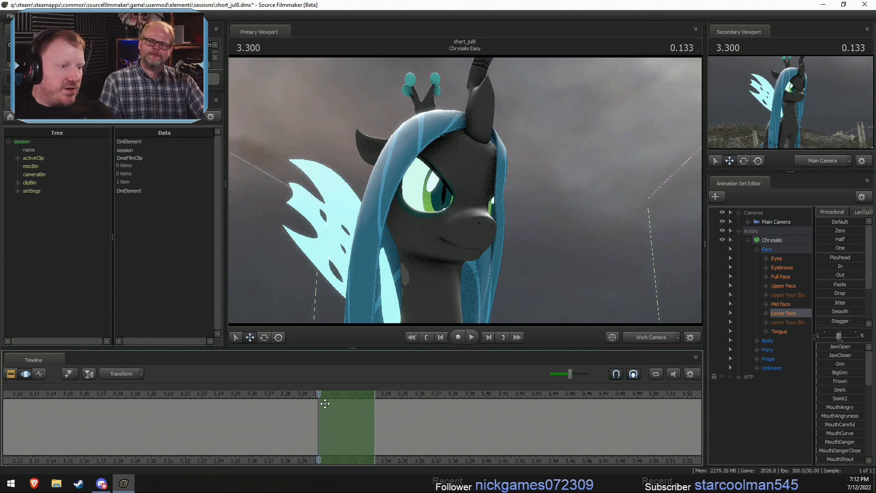
scroll(325, 403, up, 10)
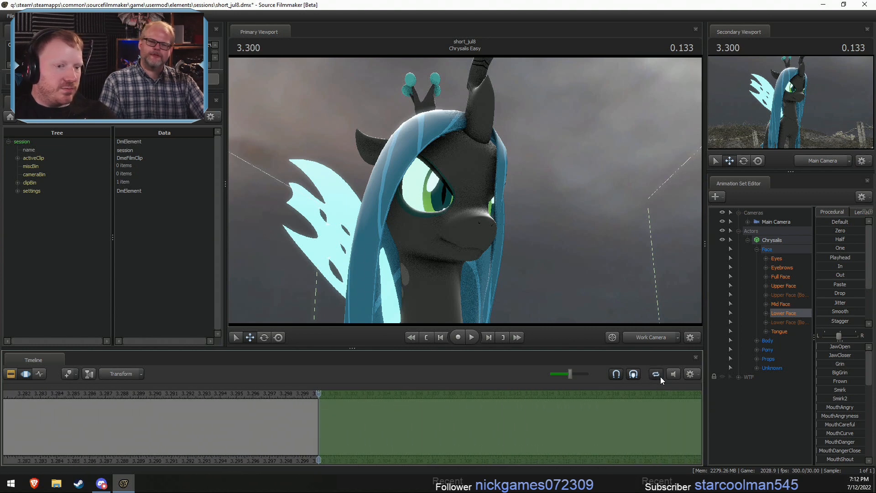
key(space)
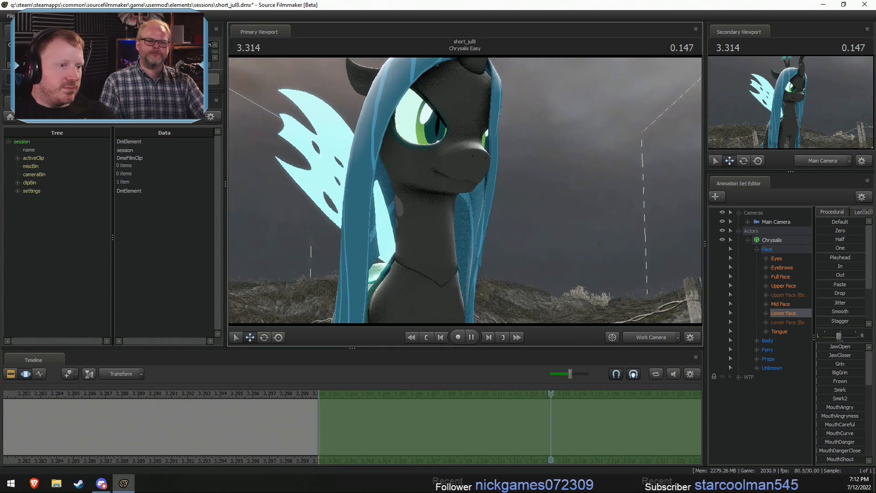
- Recentre Chrysalis's head and neck in the work camera view and stop playback
drag(466, 190, 482, 158)
scroll(506, 422, down, 2)
middle_drag(341, 455, 253, 466)
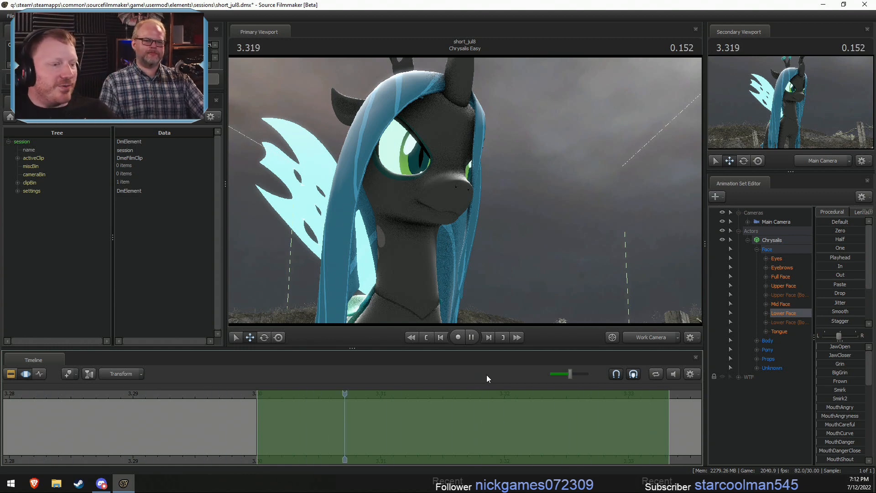
key(space)
scroll(327, 425, down, 1)
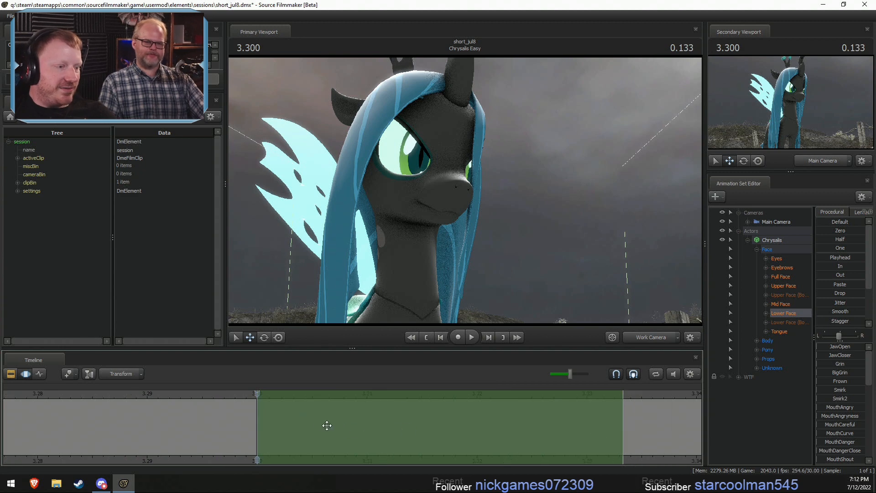
scroll(326, 425, down, 8)
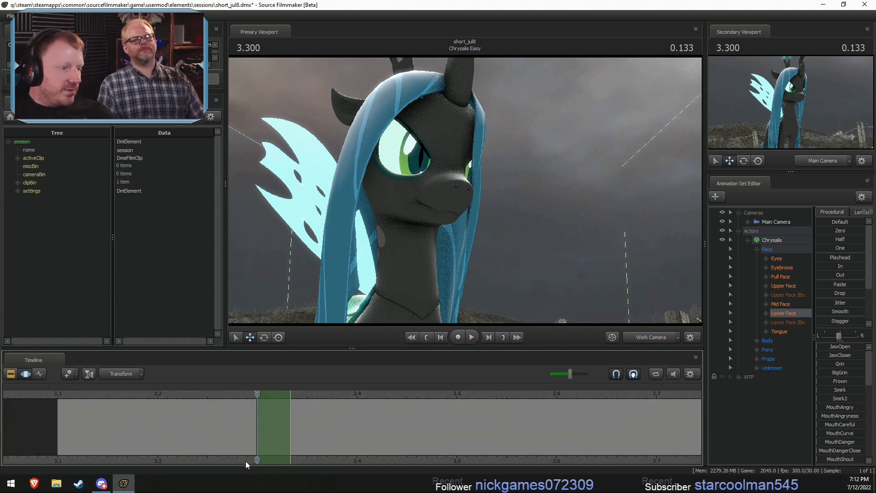
- Make a falloff time selection centred at 3.333, spanning about 3.23 to 3.43
middle_drag(246, 462, 299, 455)
scroll(315, 449, up, 1)
drag(311, 448, 280, 444)
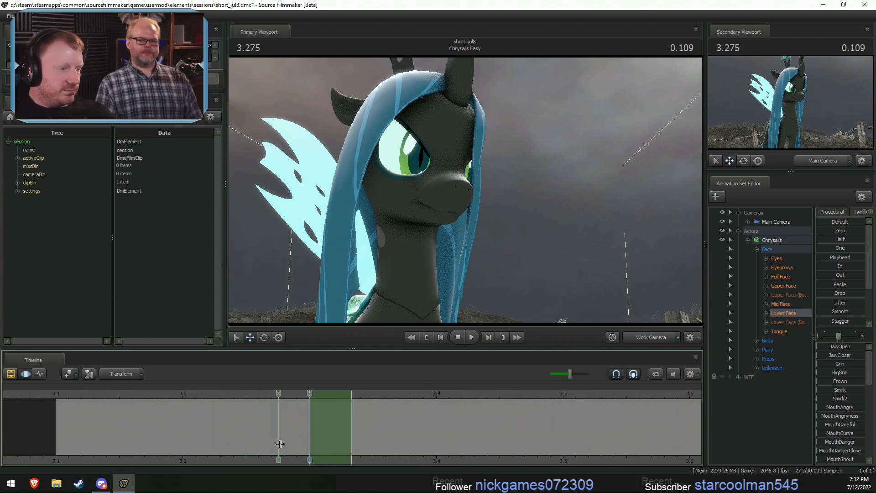
click(334, 447)
shift+scroll(333, 447, up, 3)
scroll(333, 447, down, 3)
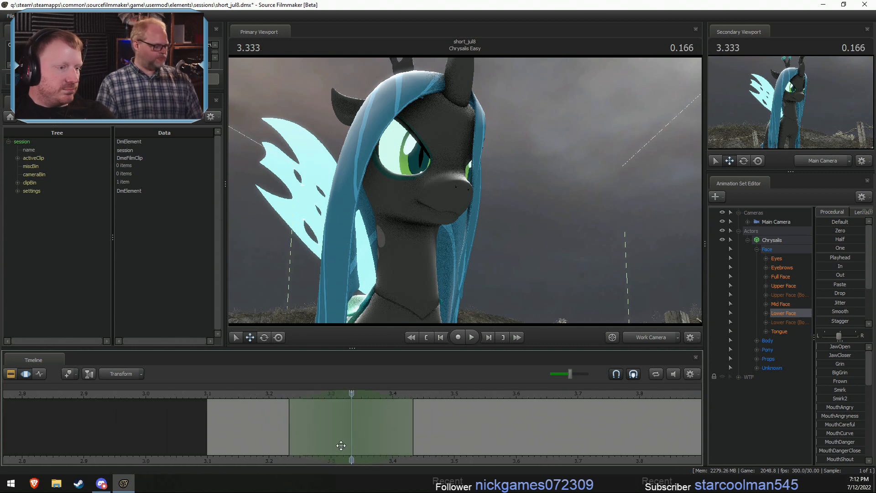
drag(341, 445, 399, 436)
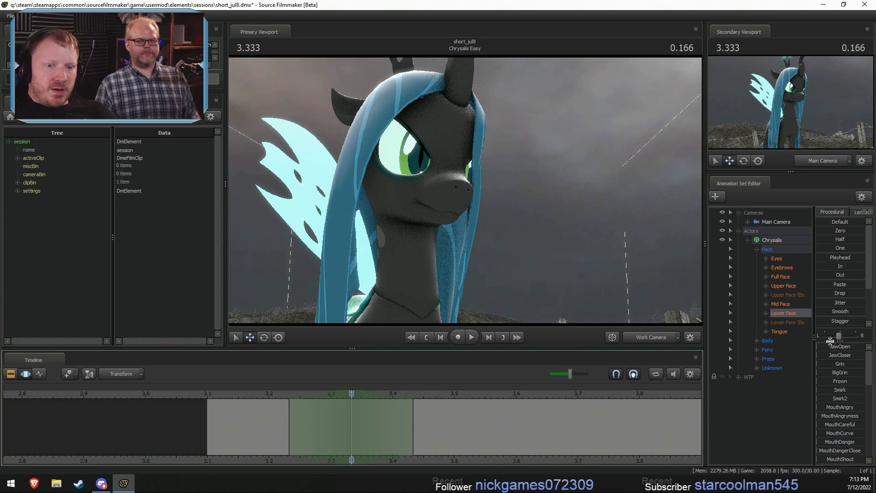
- Enlarge the Lower Face slider list and raise Grin and MouthAngry partway at 3.333
drag(830, 341, 830, 254)
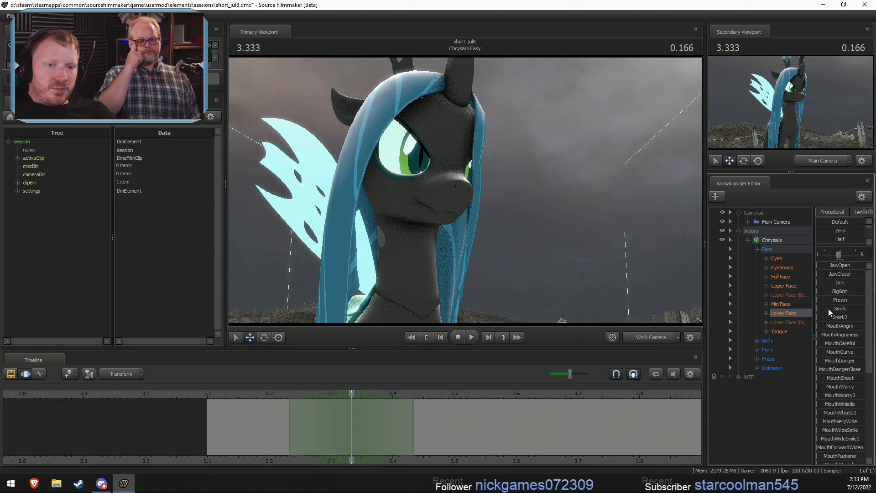
drag(831, 285, 850, 285)
drag(828, 327, 854, 327)
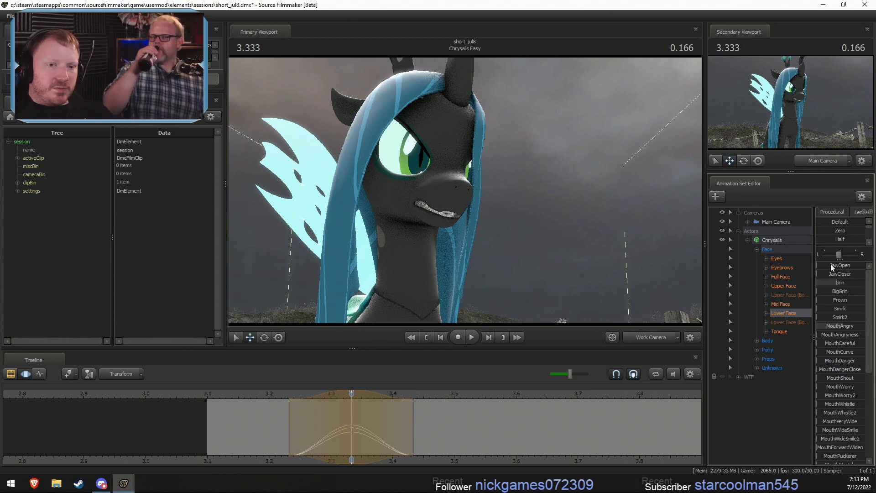
drag(832, 268, 842, 272)
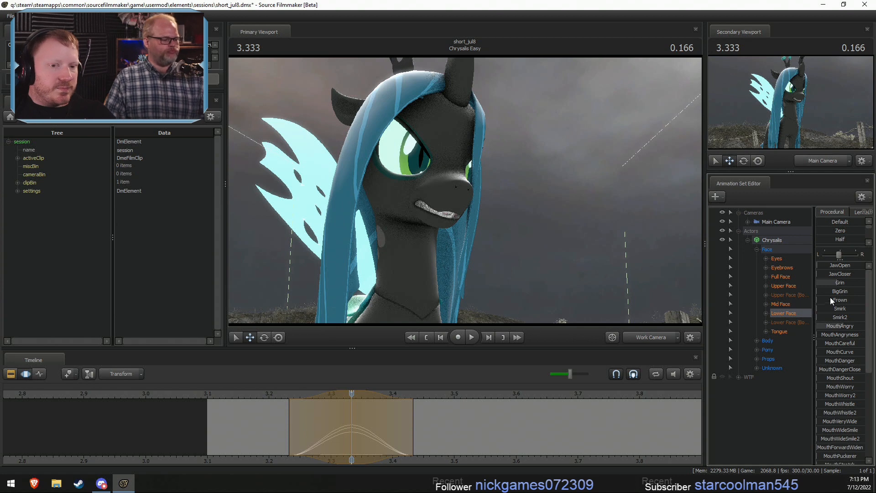
drag(837, 284, 849, 284)
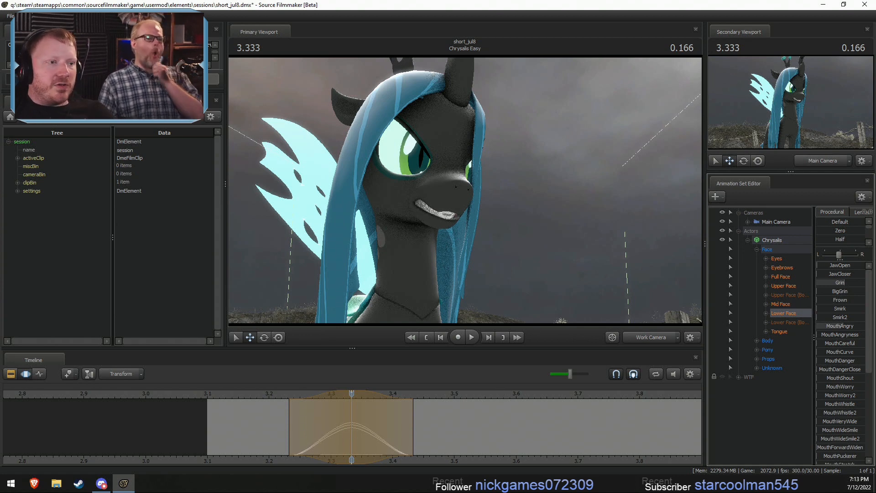
drag(845, 282, 837, 283)
- Shift the grin and anger pulse to peak at about 3.367, and add a slight JawOpen pulse centred at 3.300
shift+drag(327, 429, 371, 419)
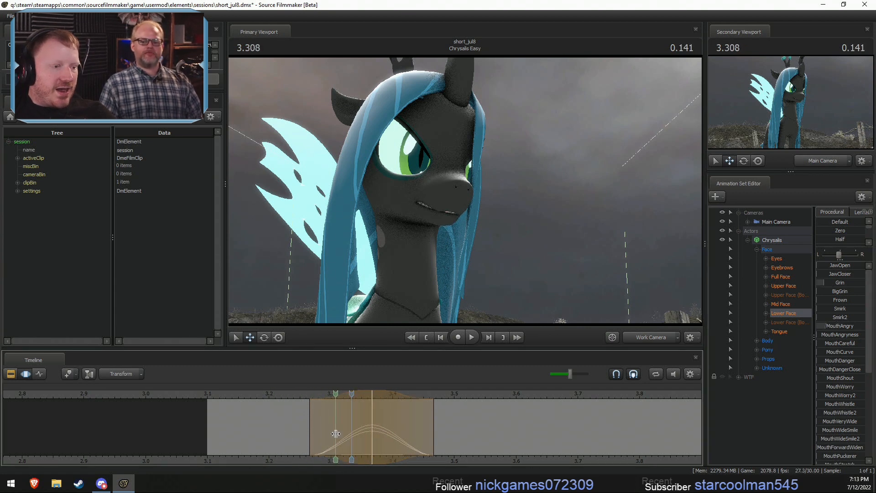
click(334, 434)
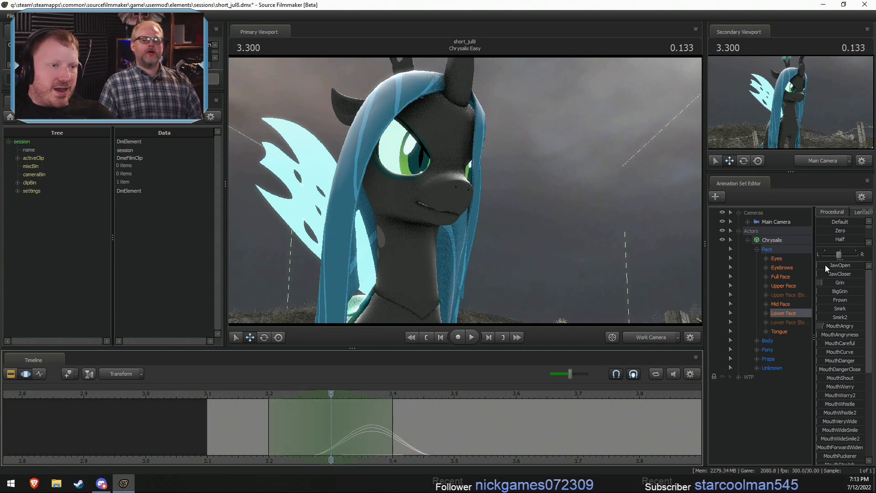
drag(826, 268, 833, 268)
key(shift)
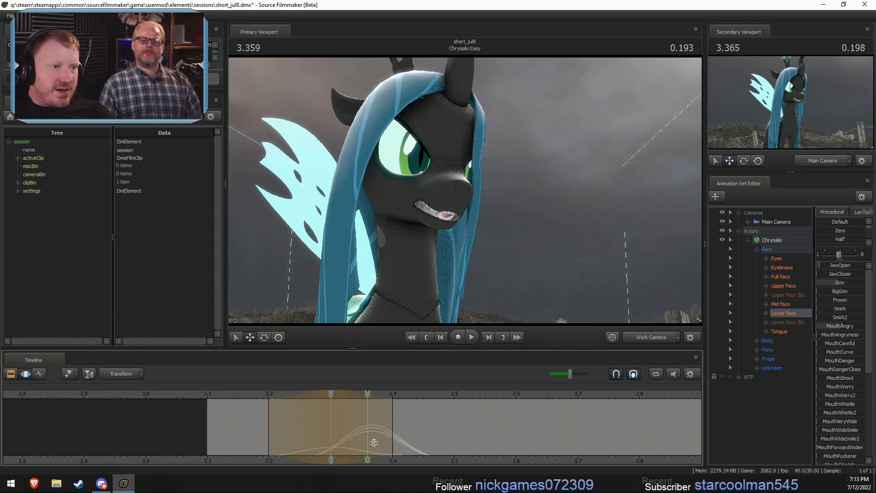
click(351, 436)
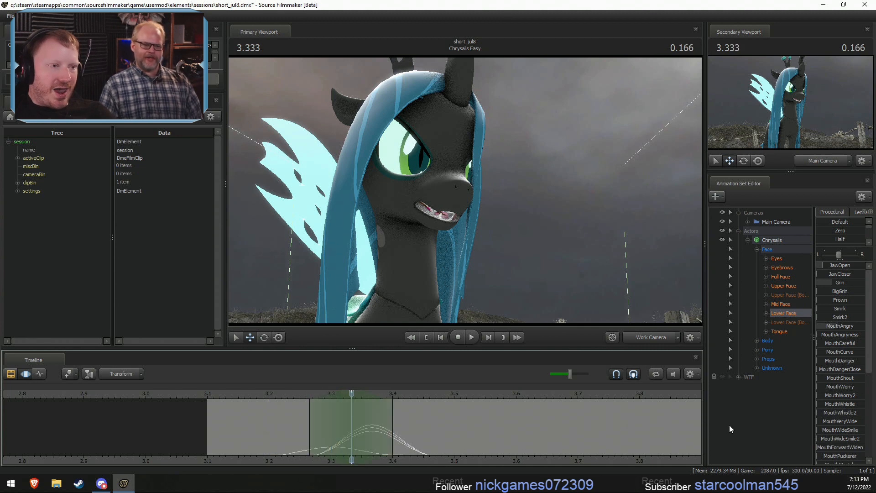
- Raise MouthStretch slightly in a falloff selection centred at 3.300, with its start extended back to about 3.17
click(335, 436)
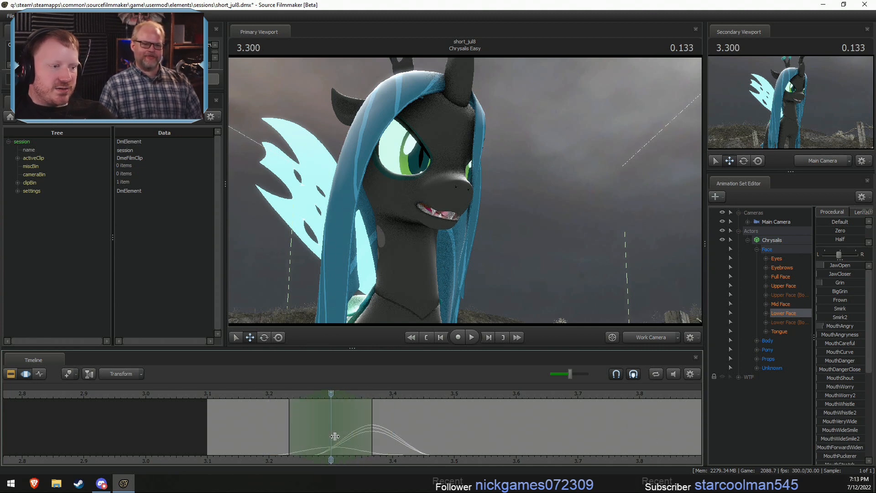
scroll(334, 436, up, 1)
scroll(851, 422, down, 3)
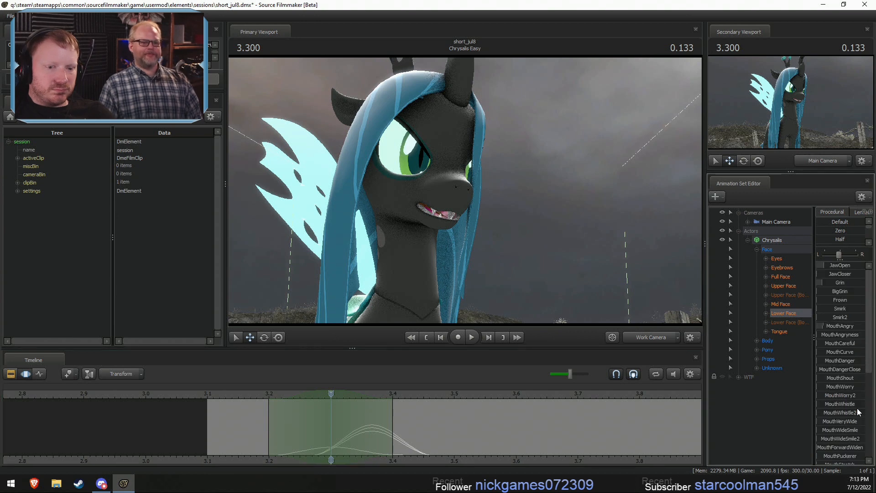
drag(829, 436, 835, 437)
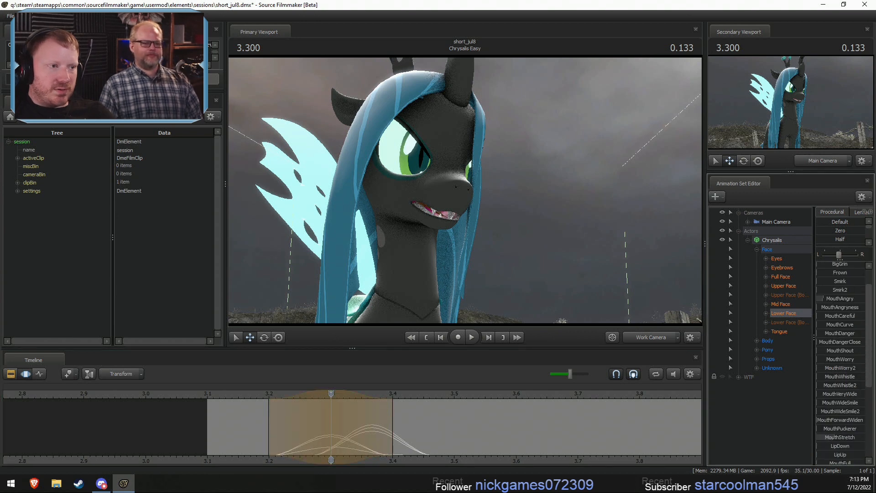
drag(269, 437, 245, 438)
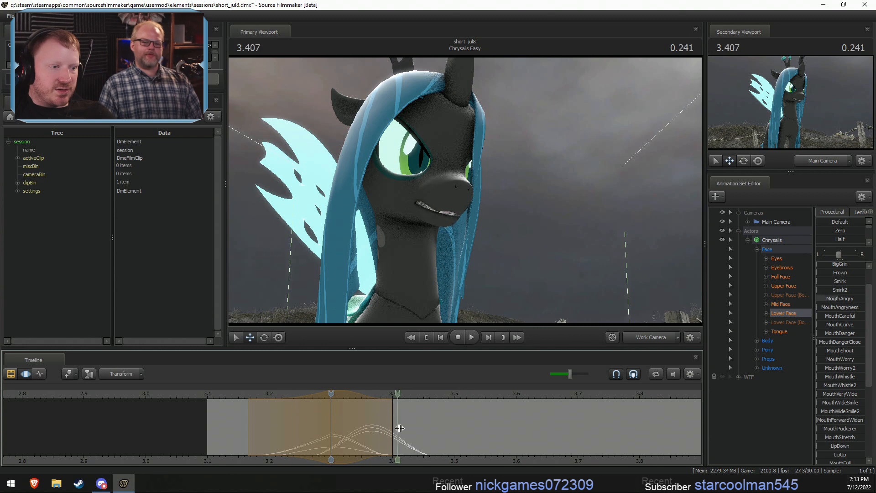
scroll(331, 420, down, 2)
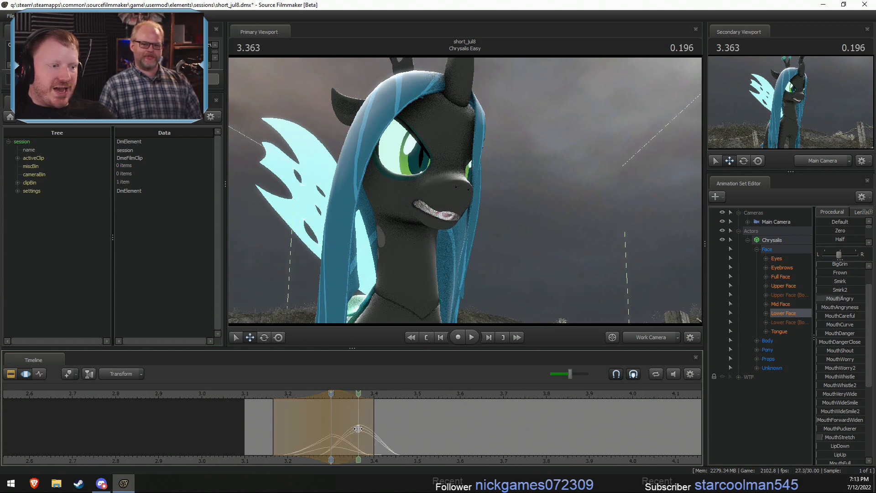
- Hold the bared-teeth mouth pose from about 3.367 to 3.6 and play back the shot
drag(359, 429, 460, 429)
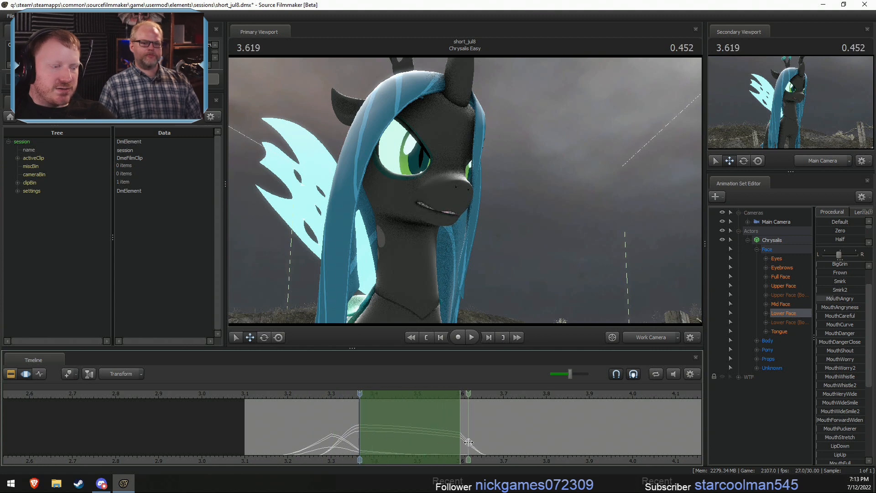
click(251, 395)
key(space)
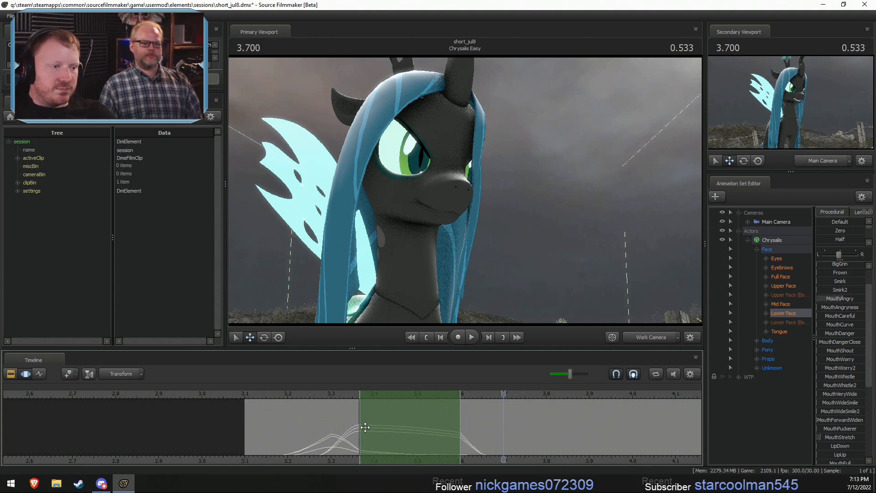
- Raise MouthAngry further in a falloff selection centred at 3.466, spanning about 3.3 to 3.63
shift+drag(464, 428, 331, 429)
shift+scroll(363, 430, up, 3)
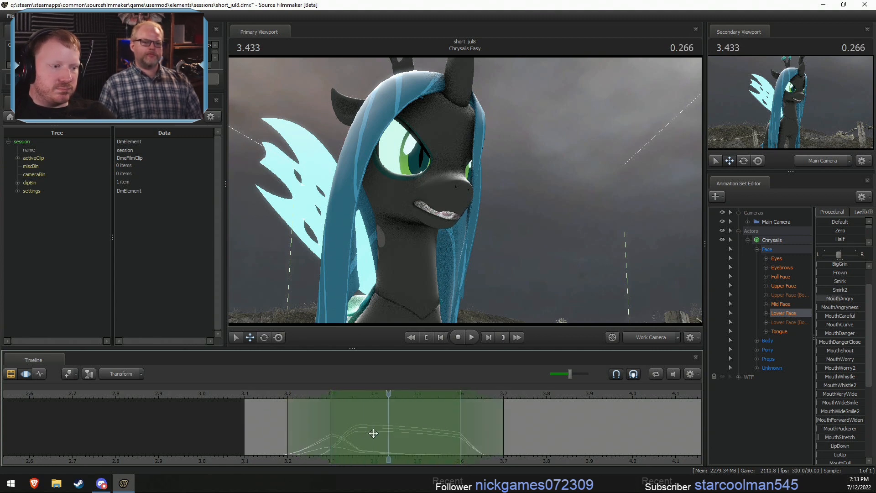
shift+click(409, 432)
shift+scroll(408, 432, up, 5)
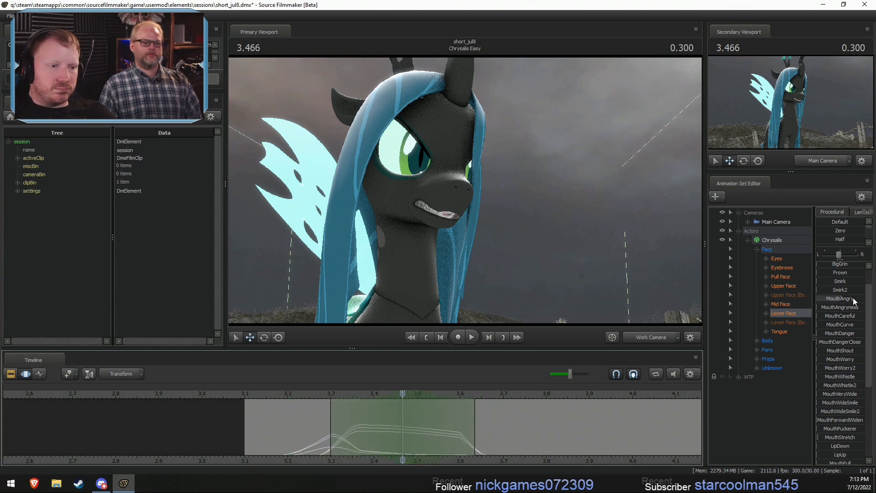
drag(853, 298, 862, 297)
- Raise MouthPuckerer in a falloff selection centred at 3.566, spanning about 3.4 to 3.73
scroll(841, 288, up, 1)
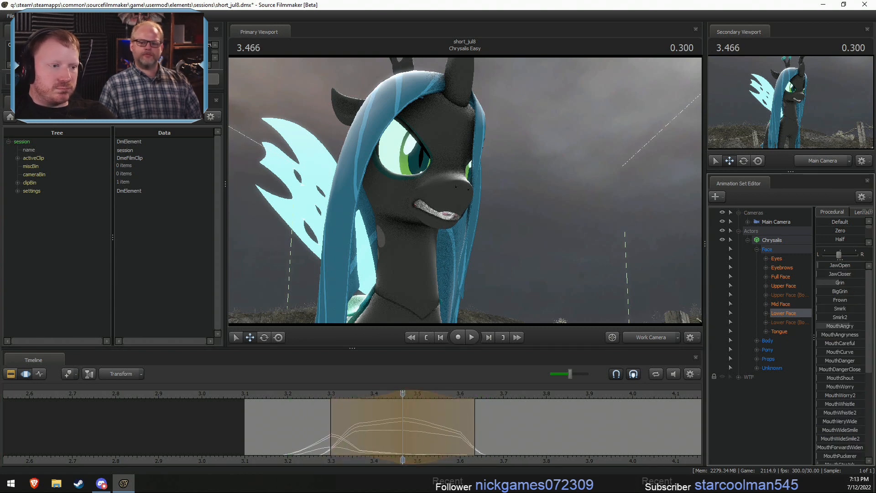
drag(334, 414, 441, 437)
shift+click(441, 438)
shift+scroll(442, 437, up, 5)
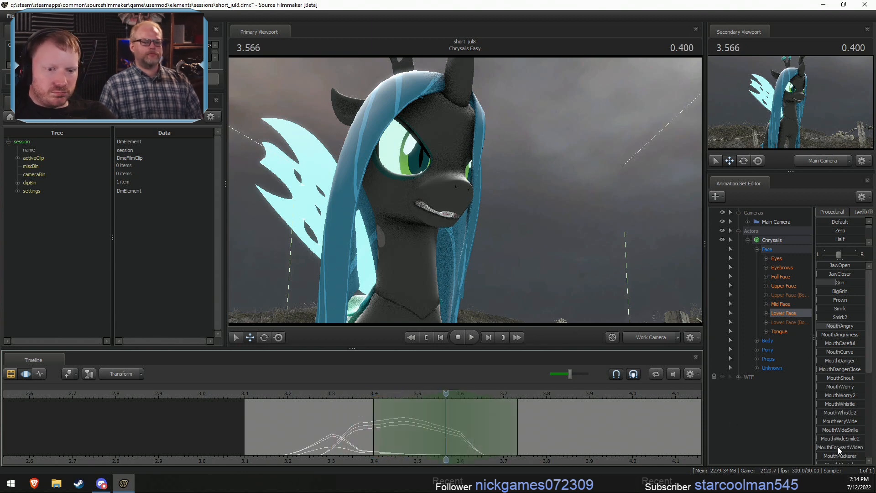
drag(838, 455, 845, 455)
- Extend the start of the MouthPuckerer falloff back to about 3.33, check the motion and clear the time selection
drag(297, 442, 443, 443)
key(2)
drag(371, 426, 357, 428)
drag(326, 437, 446, 437)
drag(359, 437, 345, 439)
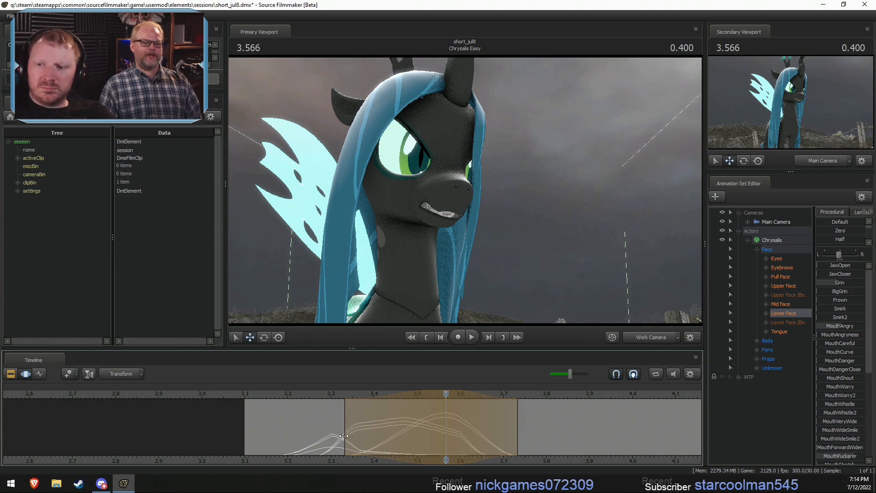
drag(306, 435, 355, 441)
key(Escape)
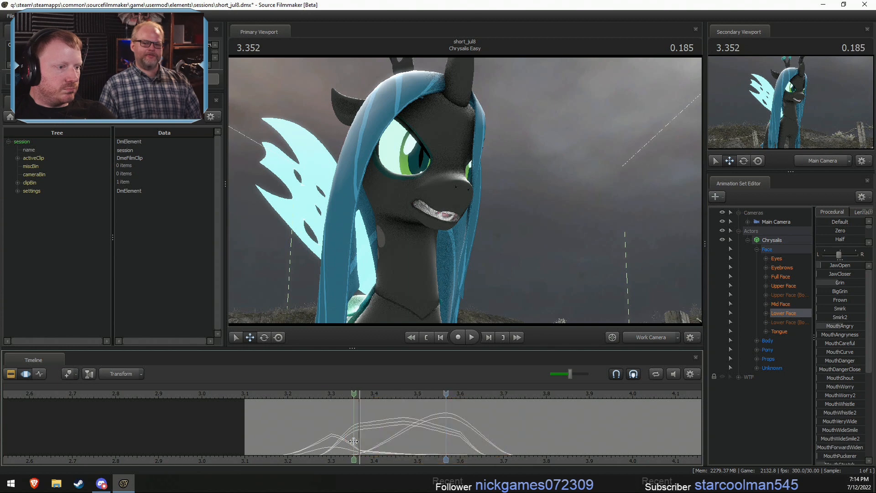
- Try a wide JawOpen pulse centred at 3.366, spanning about 3.27 to 3.47, and undo it
shift+click(358, 445)
shift+scroll(358, 449, down, 1)
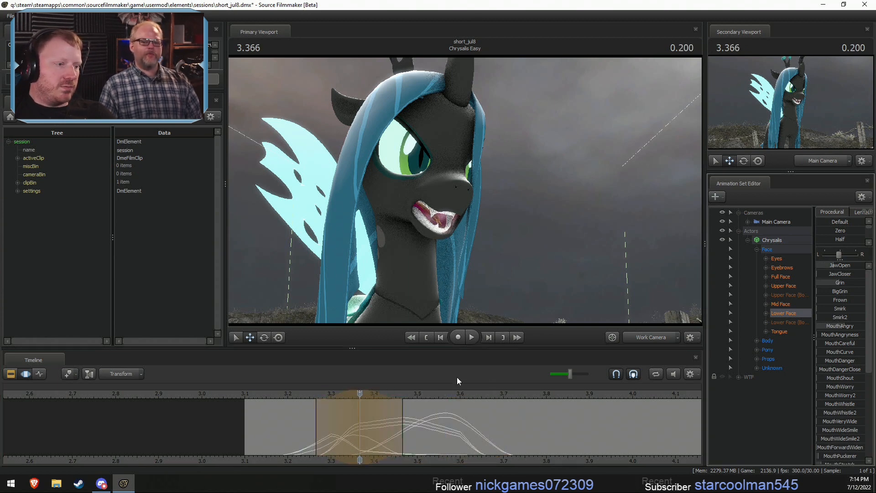
click(320, 436)
key(space)
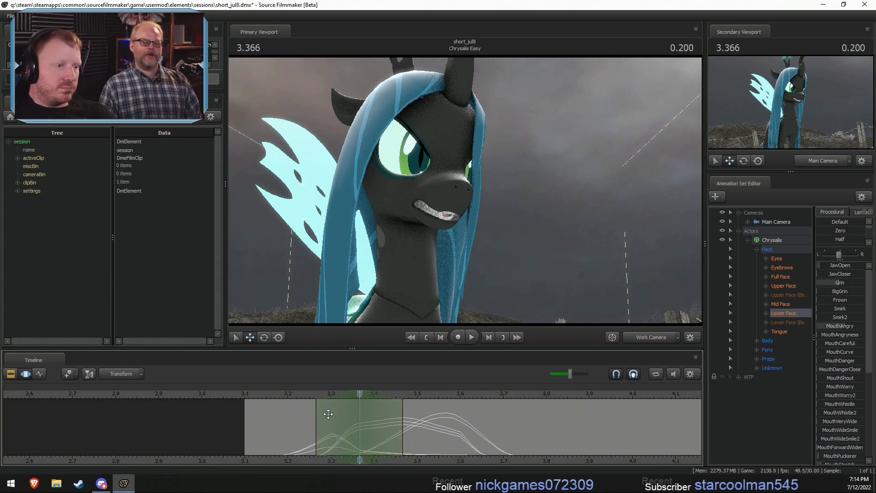
- Raise JawOpen in a falloff selection centred at 3.366, spanning about 3.3 to 3.5
drag(401, 421, 416, 420)
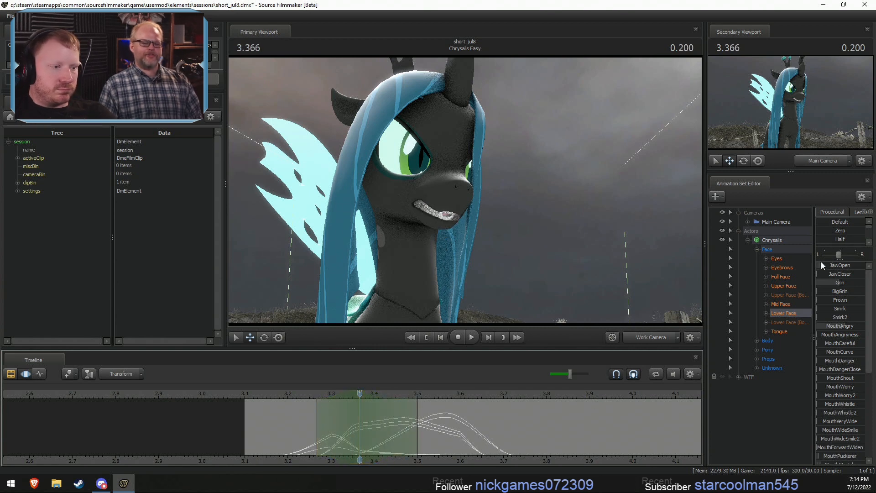
drag(820, 262, 826, 263)
click(345, 398)
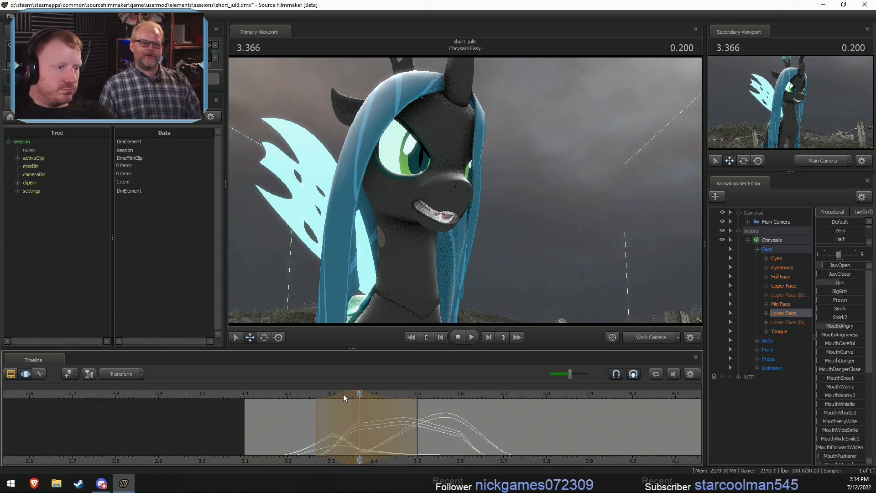
drag(317, 413, 330, 413)
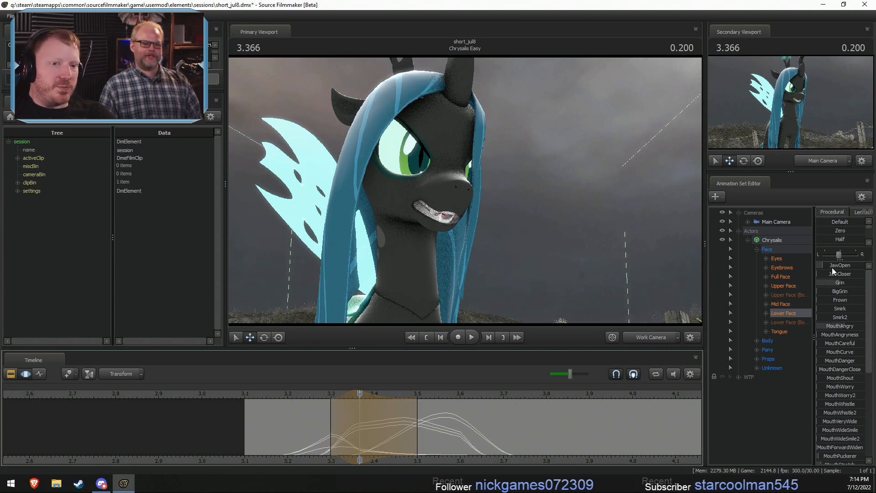
drag(832, 265, 840, 265)
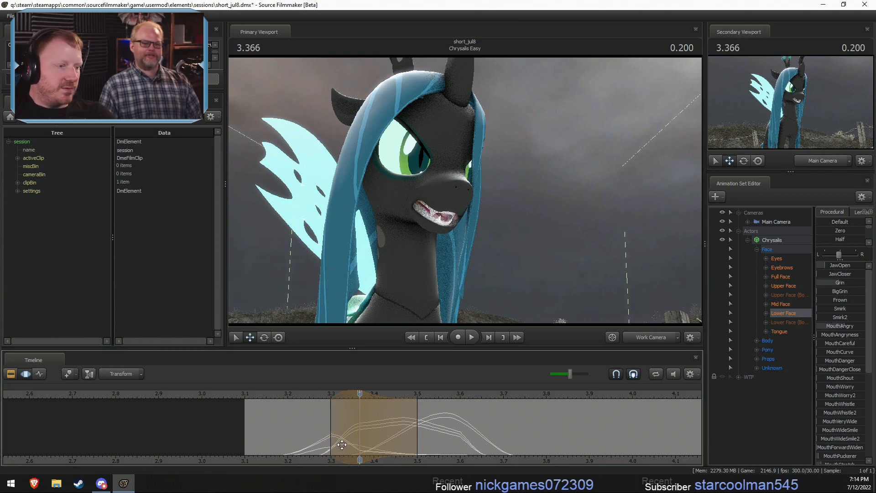
- Blend the lower-face pose at 3.466 into a falloff selection centred at 3.8, spanning about 3.63 to 3.97
drag(340, 446, 540, 443)
middle_drag(650, 453, 568, 465)
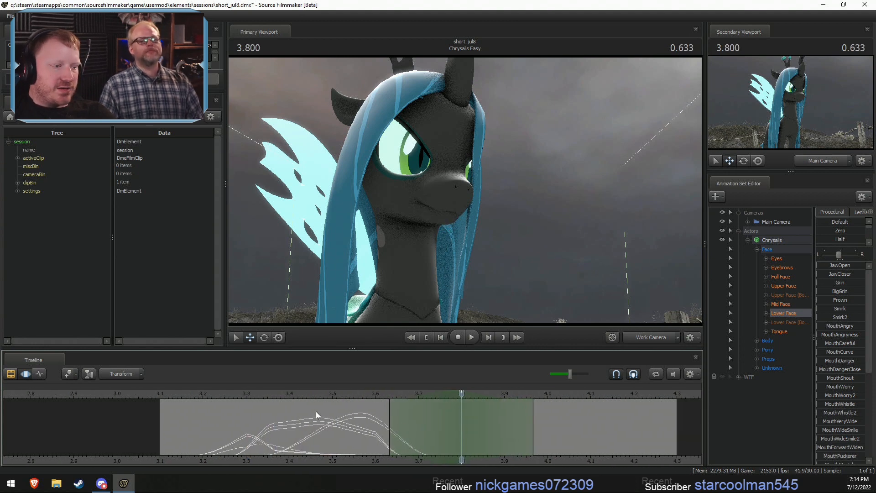
click(268, 394)
click(319, 395)
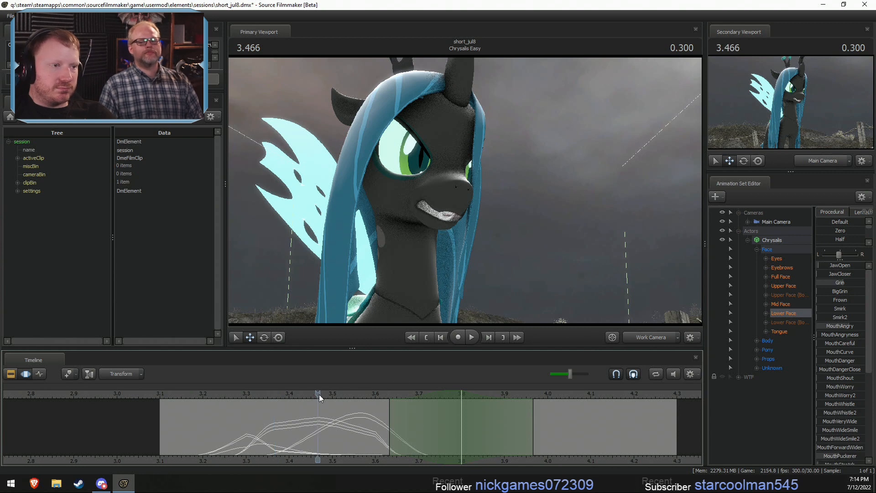
scroll(828, 227, down, 1)
click(839, 230)
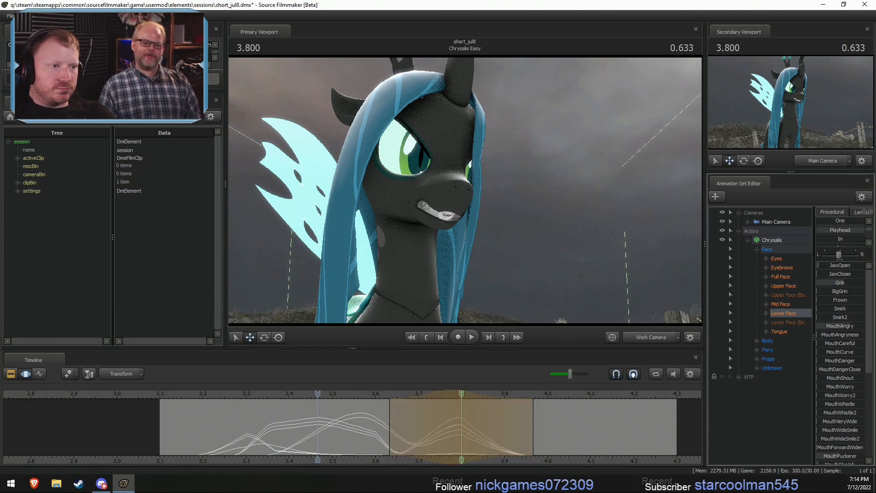
drag(822, 229, 865, 230)
scroll(837, 425, down, 1)
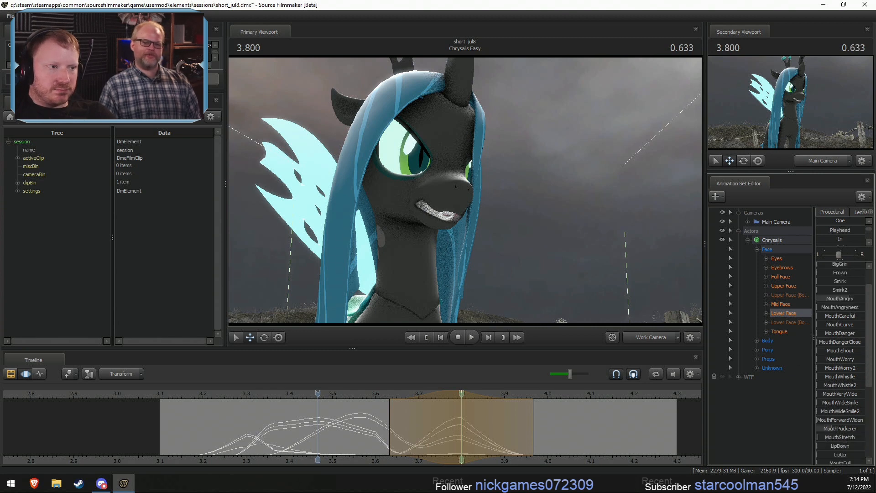
scroll(822, 414, up, 1)
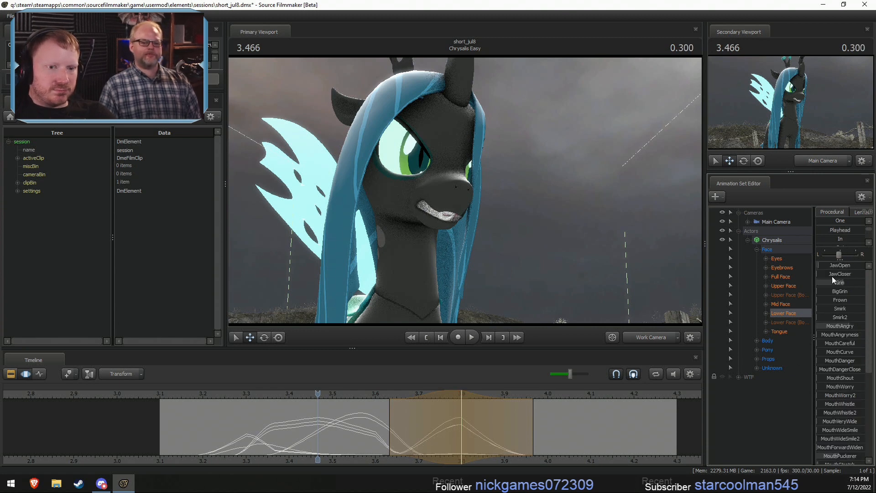
- Raise JawCloser slightly in the falloff selection around 3.8, check the motion and clear the time selection
mouse_move(842, 276)
mouse_down()
mouse_move(832, 276)
mouse_move(838, 265)
mouse_up()
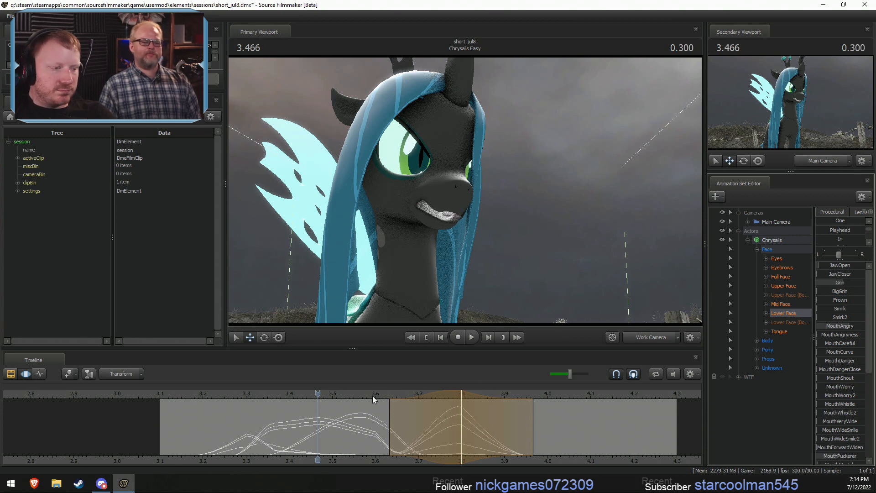
key(space)
drag(388, 431, 407, 440)
key(Escape)
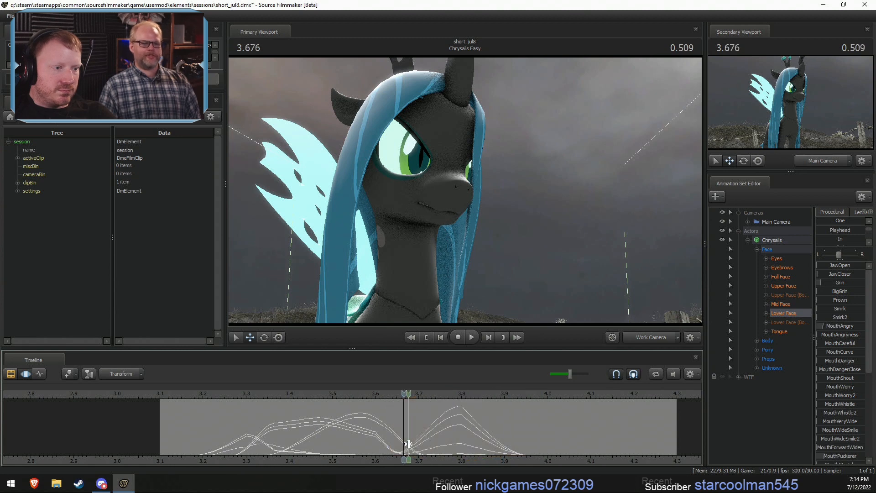
- Raise JawOpen in a falloff selection centred at 3.666, spanning about 3.53 to 3.8
shift+scroll(426, 443, up, 4)
drag(838, 265, 843, 265)
scroll(846, 374, down, 3)
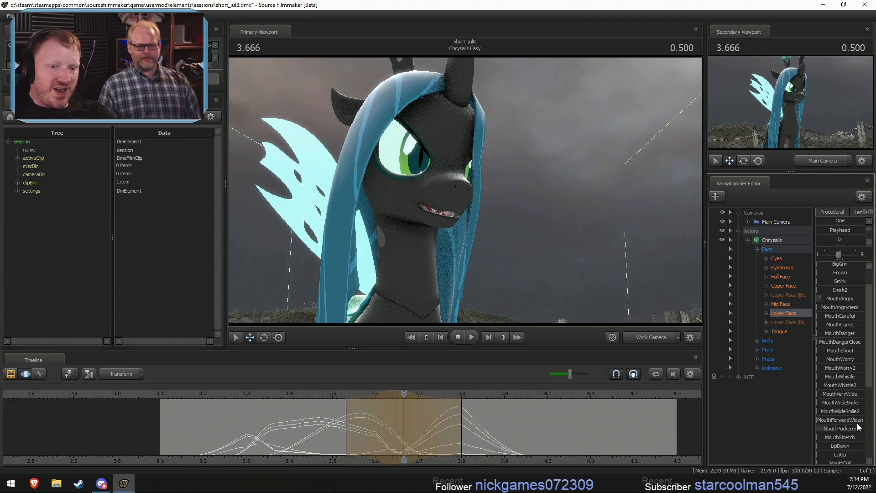
scroll(839, 415, down, 1)
drag(830, 439, 835, 439)
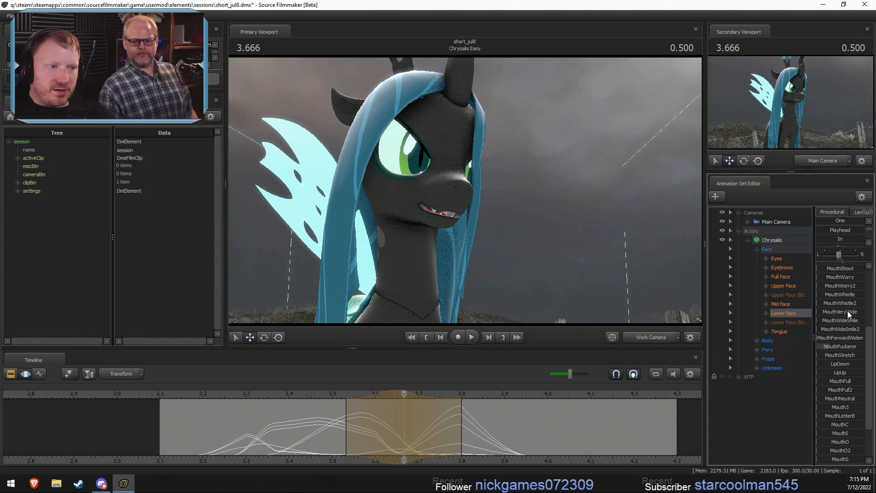
- Raise MouthVeryWide and open JawOpen further in the falloff selection around 3.666, then clear the time selection
drag(847, 311, 855, 311)
key(shift)
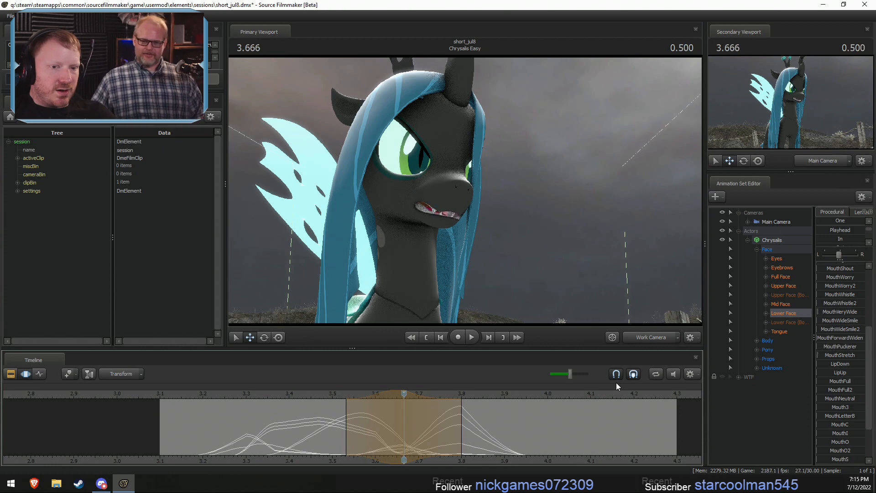
scroll(846, 281, up, 4)
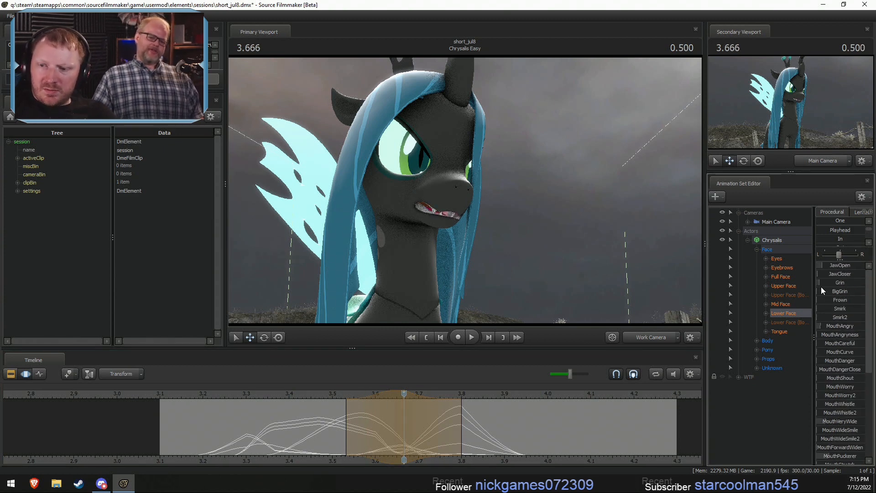
drag(853, 264, 859, 265)
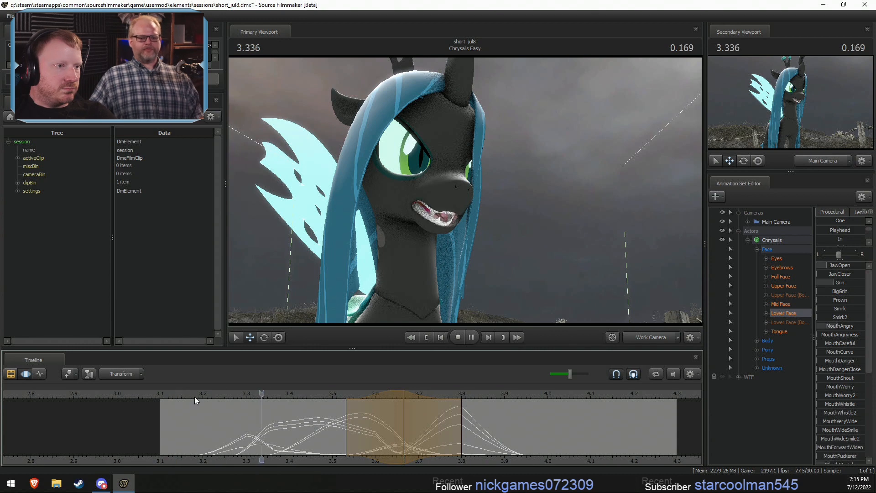
shift+click(403, 443)
- Try raising MouthO and MouthPuckerer in a falloff selection centred at 3.666, widened to about 3.5 to 3.83, and undo it
shift+scroll(402, 442, up, 5)
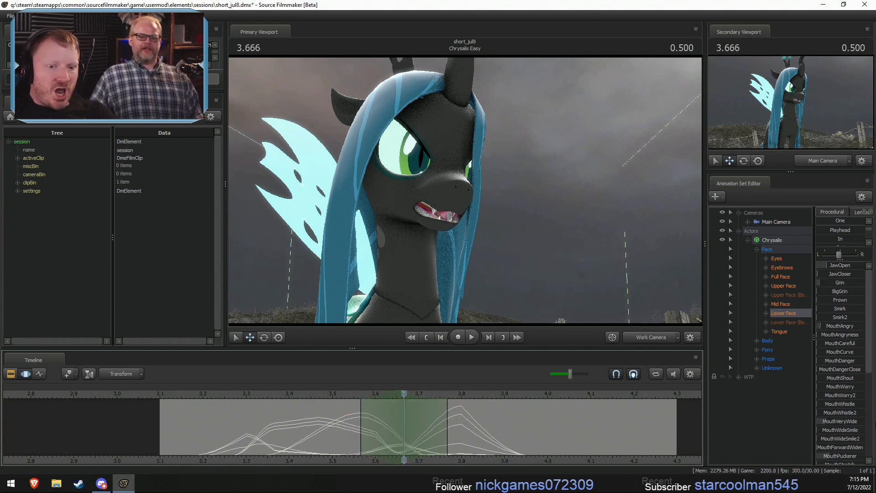
scroll(842, 432, down, 5)
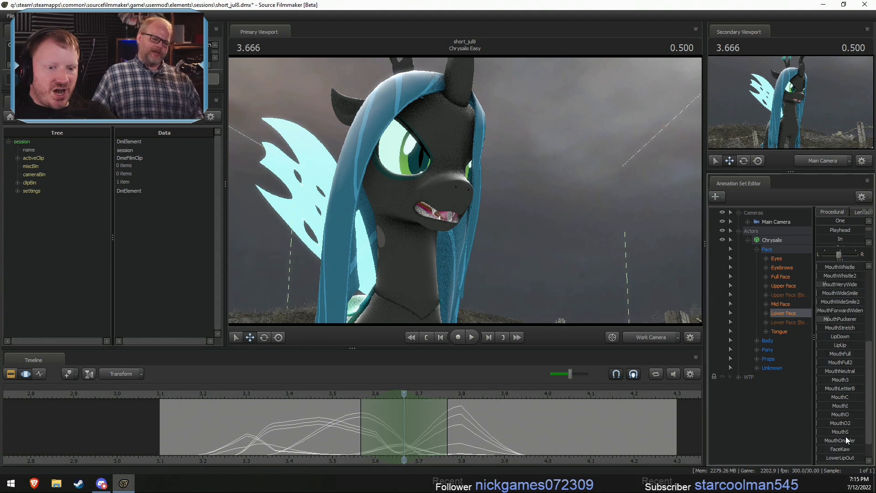
drag(842, 415, 856, 415)
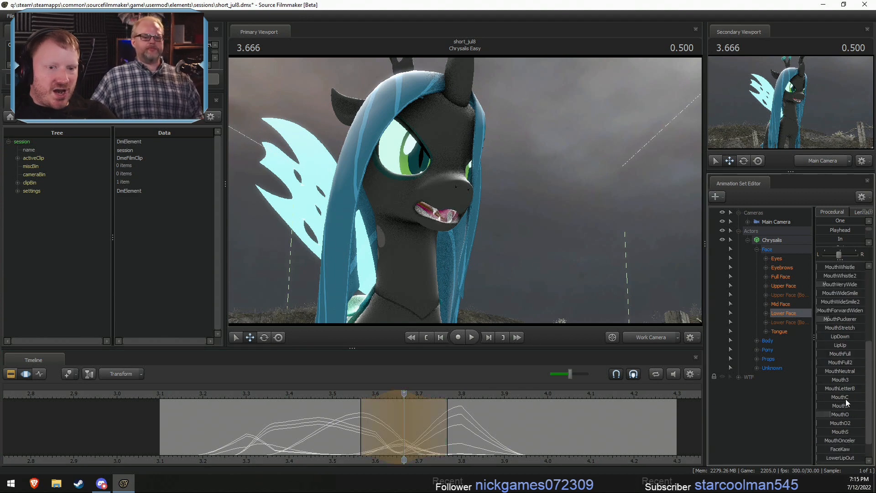
drag(833, 316, 863, 336)
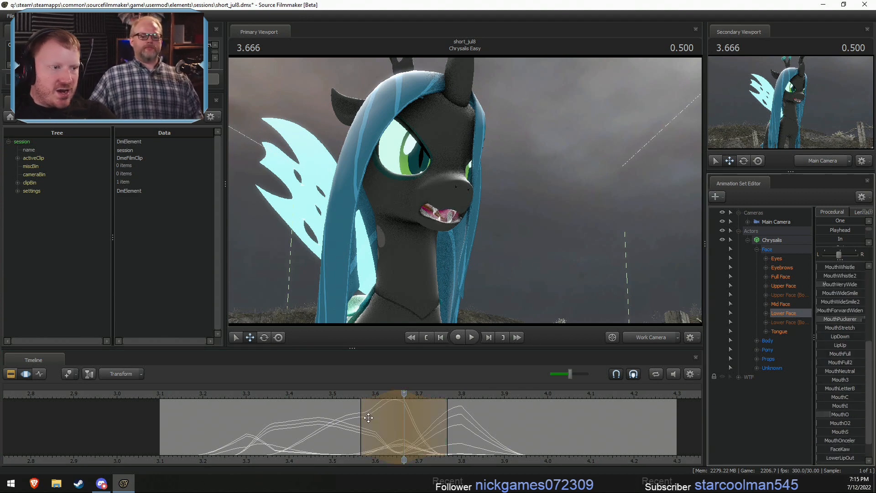
shift+drag(364, 429, 337, 426)
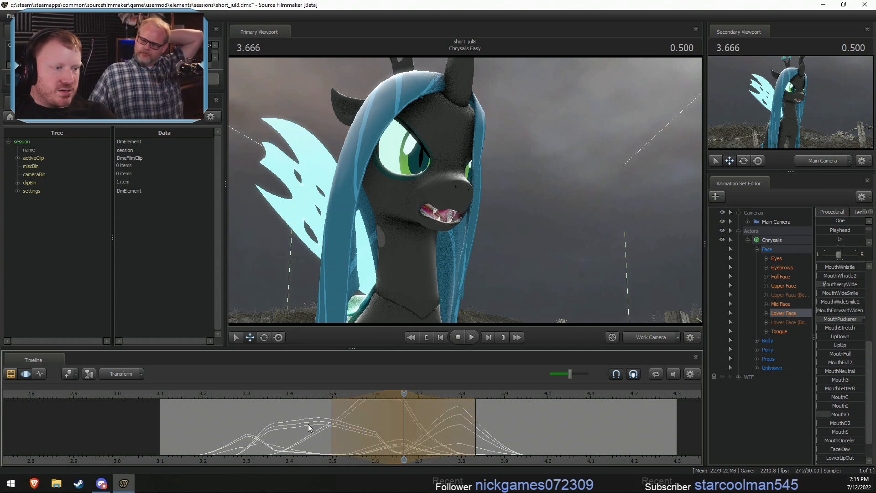
key(ctrl+z)
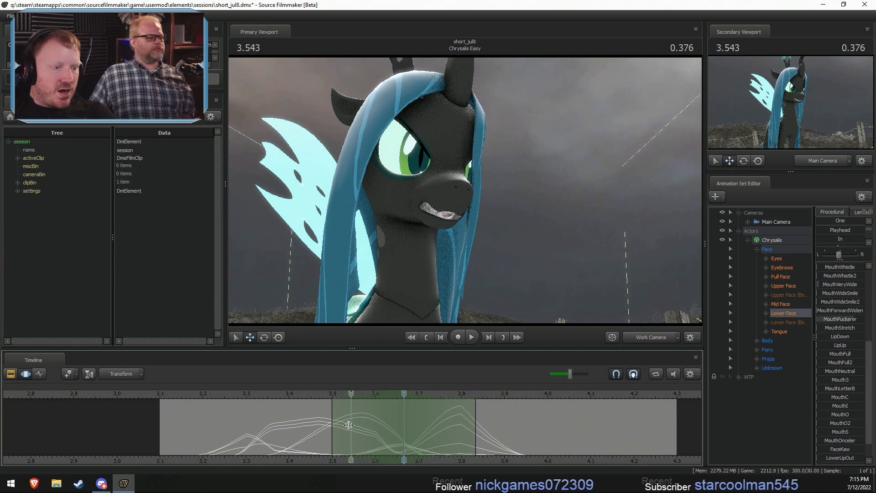
- Raise MouthPuckerer in a falloff selection centred at 3.633, spanning about 3.53 to 3.73
click(388, 426)
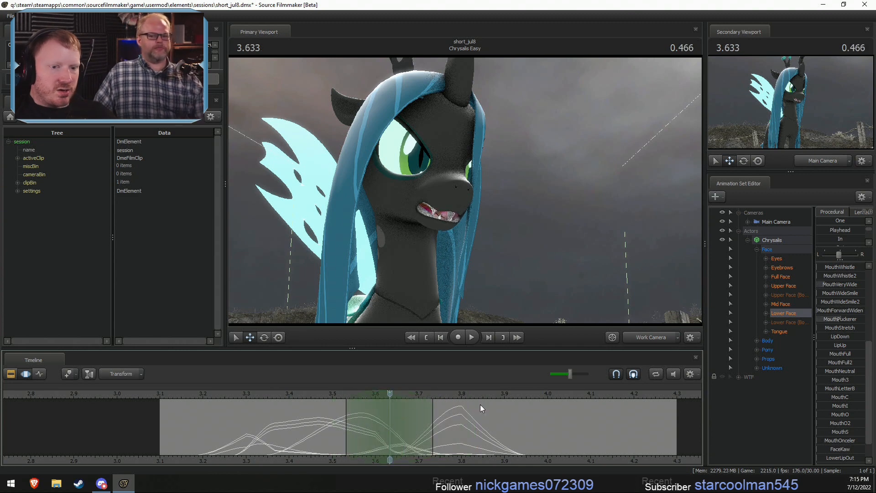
drag(839, 320, 853, 320)
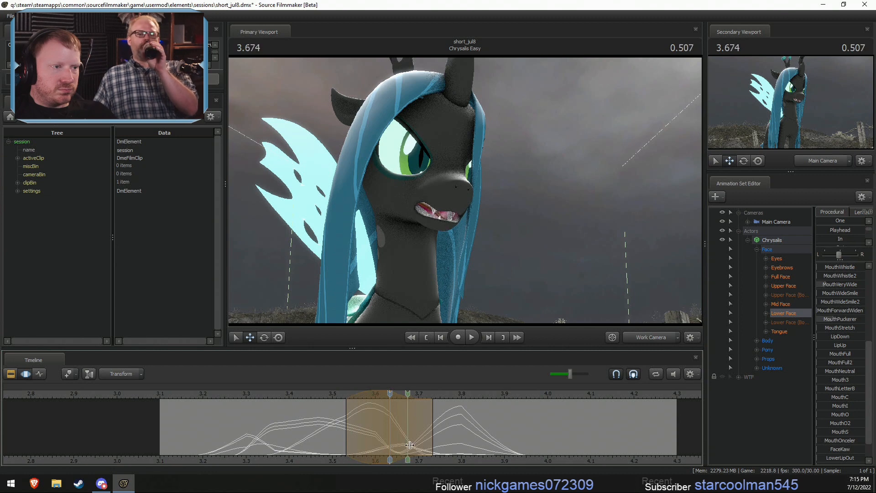
click(407, 427)
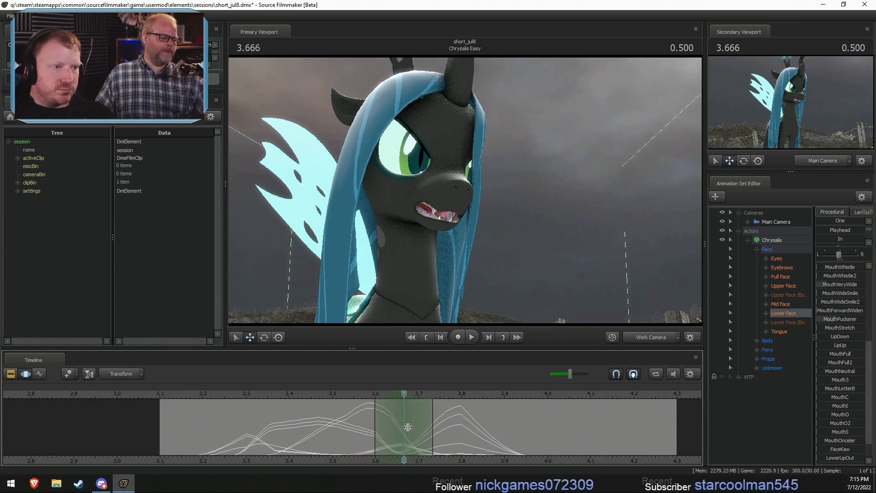
- Rotate the Javv bone open and nudge its position in a falloff selection spanning about 3.53 to 3.8, then play back the motion
shift+scroll(408, 427, up, 2)
ctrl+click(424, 207)
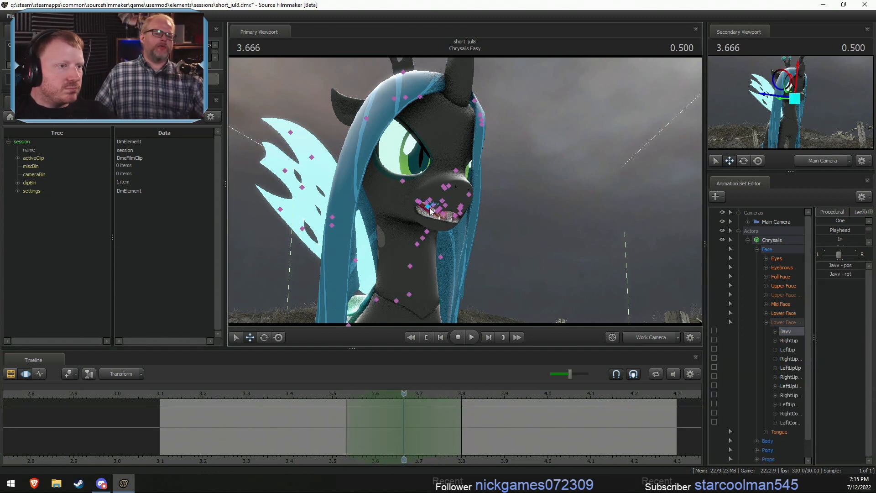
key(e)
drag(441, 211, 426, 196)
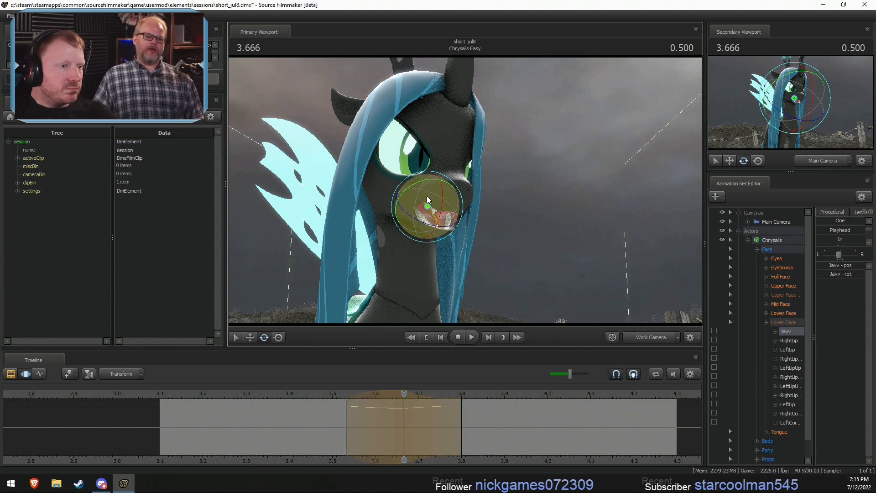
key(w)
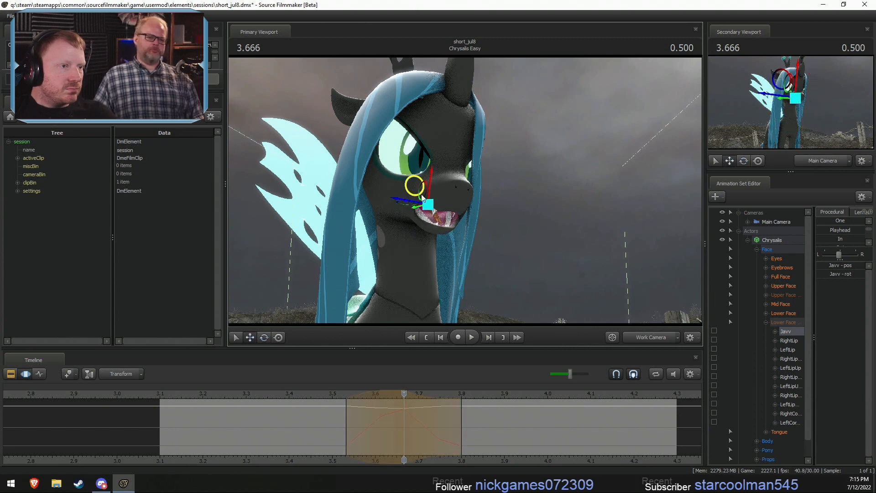
drag(422, 198, 423, 196)
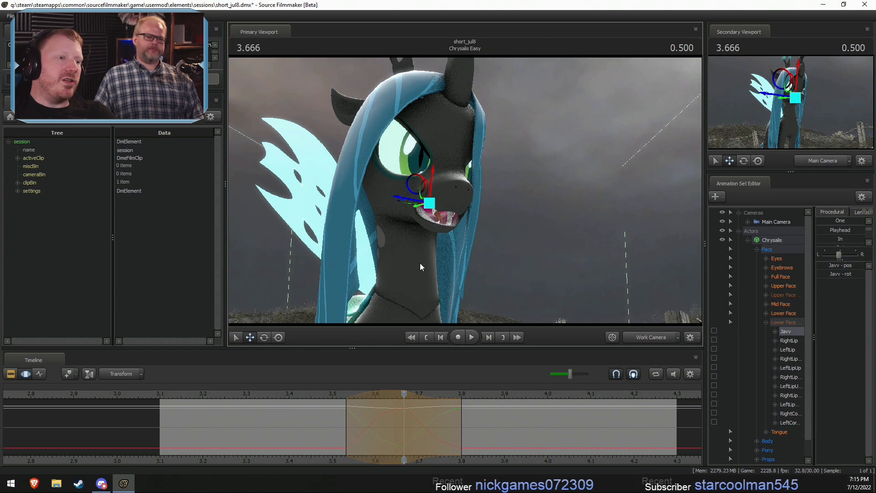
click(262, 399)
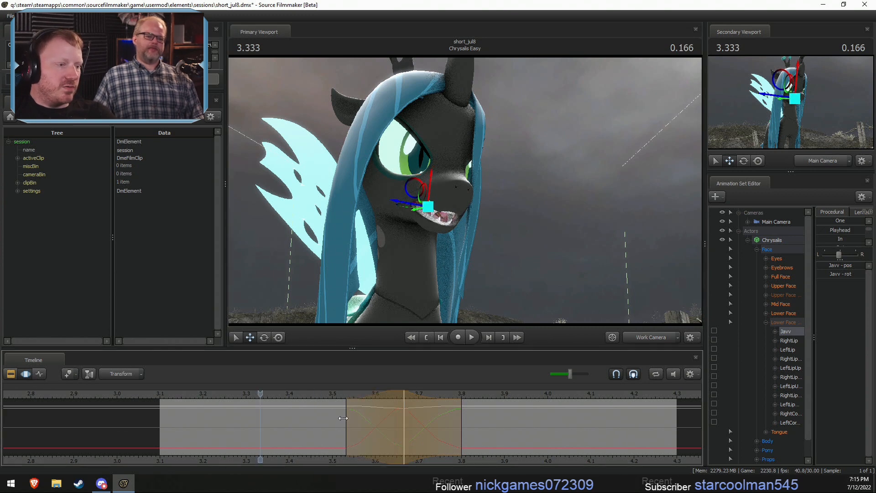
key(space)
key(space)
key(shift)
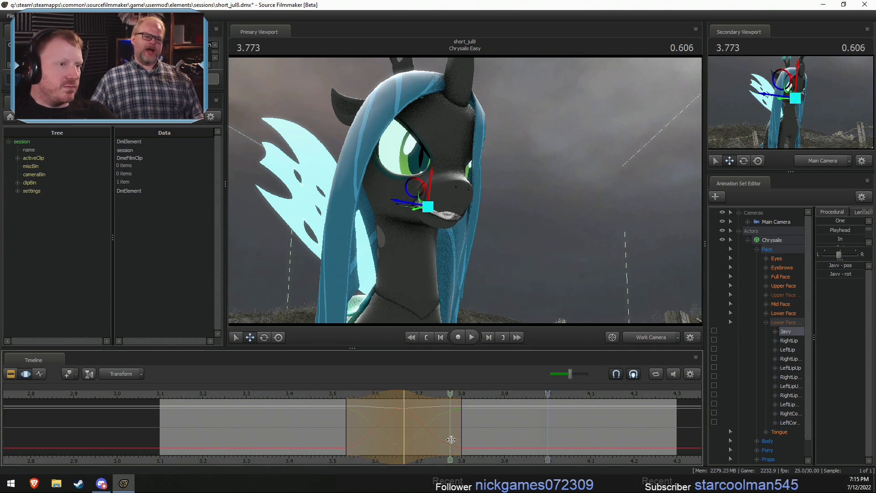
click(449, 439)
- Select both lower-face groups and stretch the short time segment starting at 3.8 so it ends at about 4.3
click(783, 314)
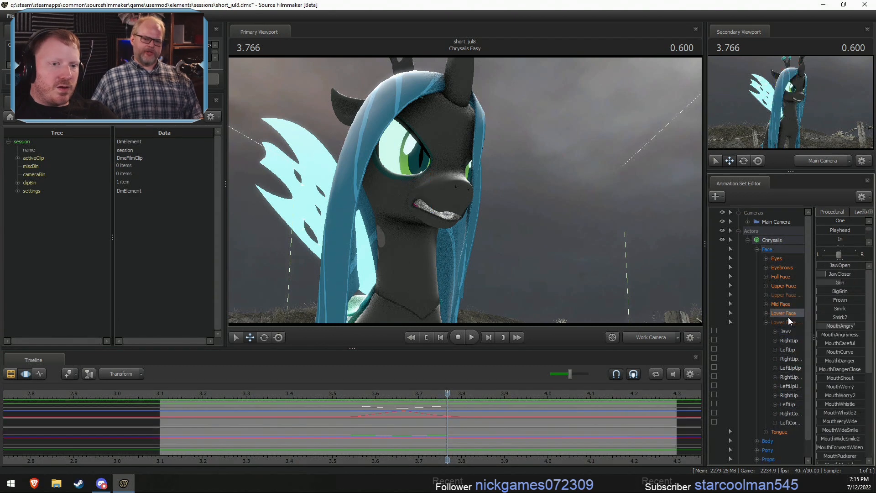
click(783, 322)
key(shift)
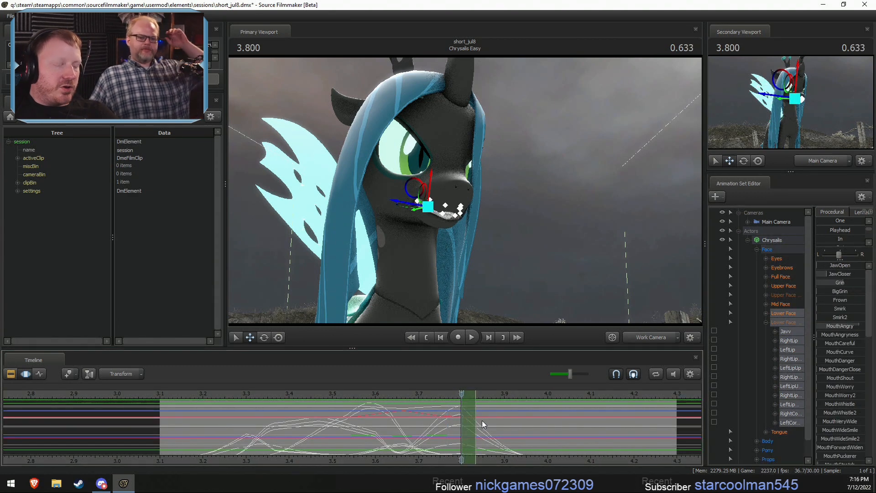
key(shift)
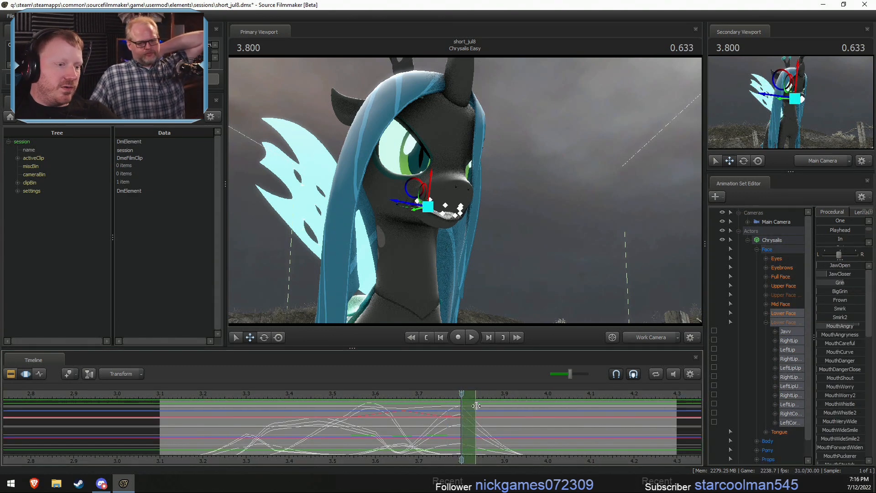
drag(475, 407, 676, 405)
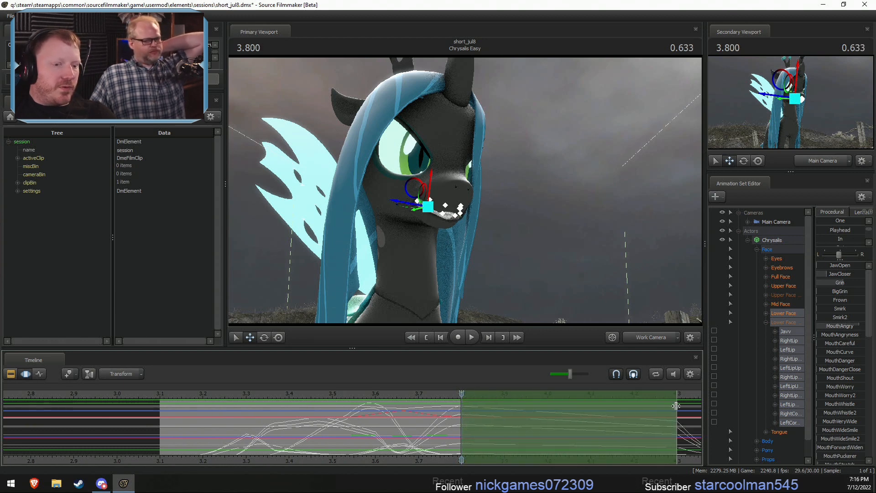
- Play back the stretched lower-face motion from about 3.17 to around 4.0, repeating it to check the mouth timing
scroll(696, 443, down, 3)
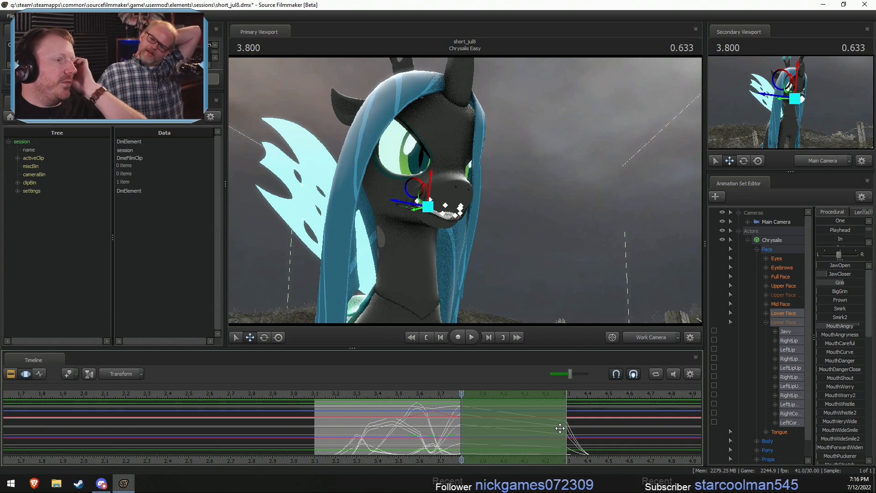
click(328, 394)
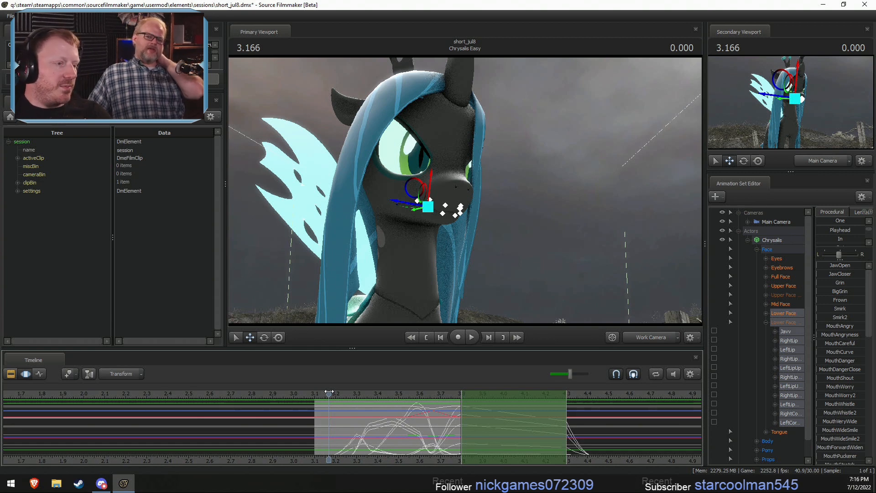
key(space)
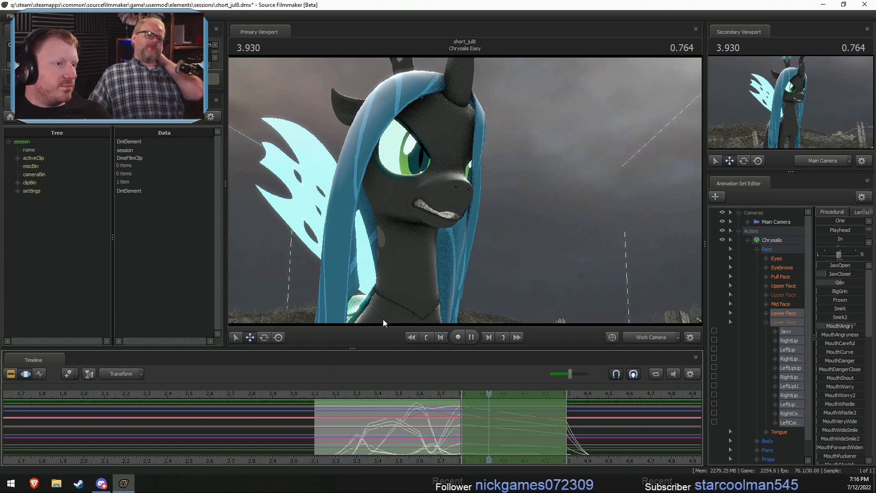
key(space)
click(329, 393)
key(space)
key(space)
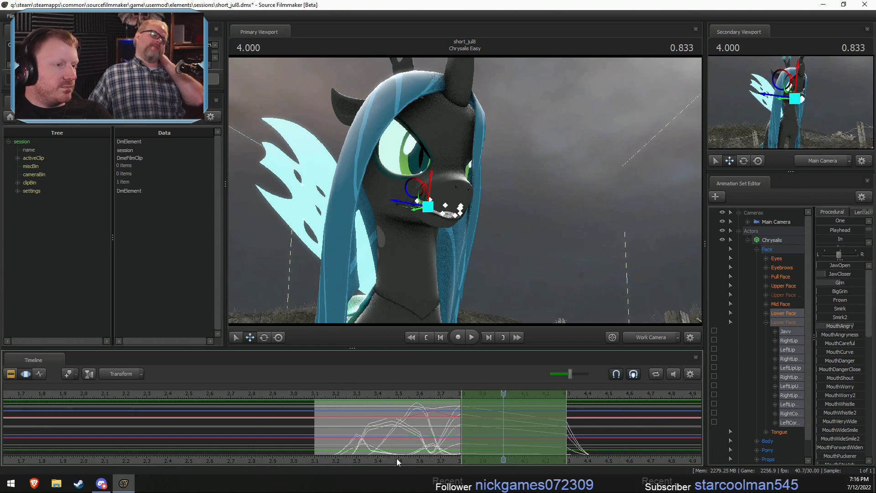
- Try raising JawOpen in a falloff selection centred at 3.666, spanning about 3.6 to 3.73, and play back the motion
drag(327, 444, 435, 426)
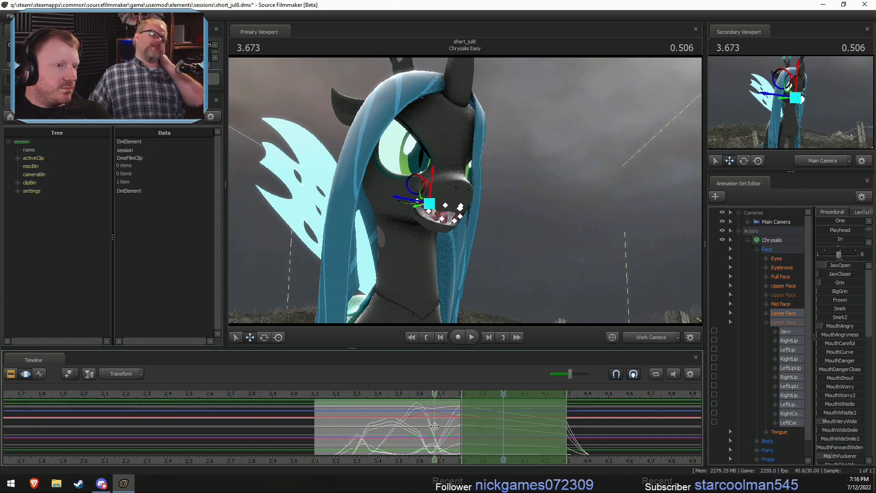
shift+click(435, 426)
shift+scroll(435, 426, up, 1)
drag(826, 262, 826, 267)
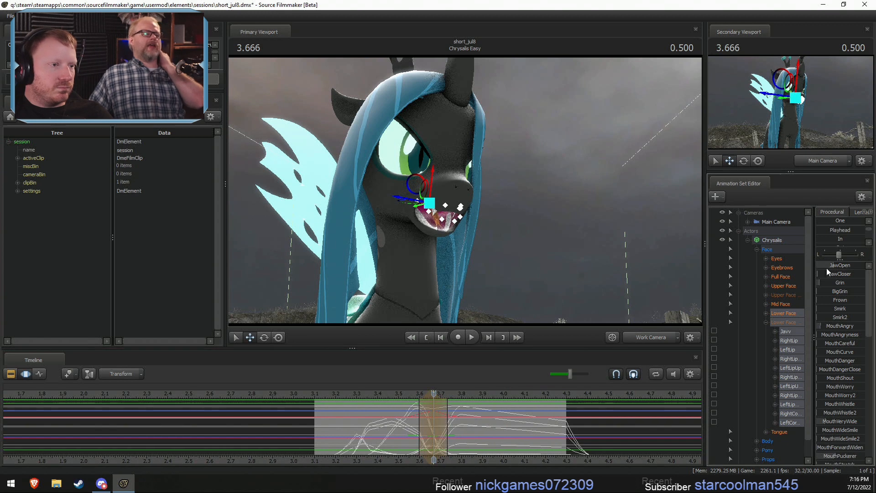
click(360, 395)
key(space)
- Try widening the JawOpen selection to about 3.57 to 3.8 and replay the motion several times
key(space)
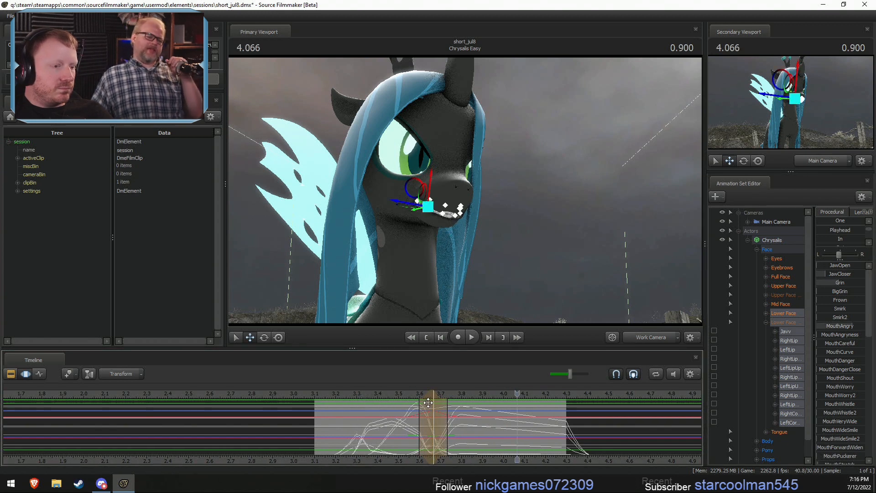
drag(448, 410, 312, 397)
click(375, 396)
key(space)
key(space)
click(364, 395)
key(space)
key(space)
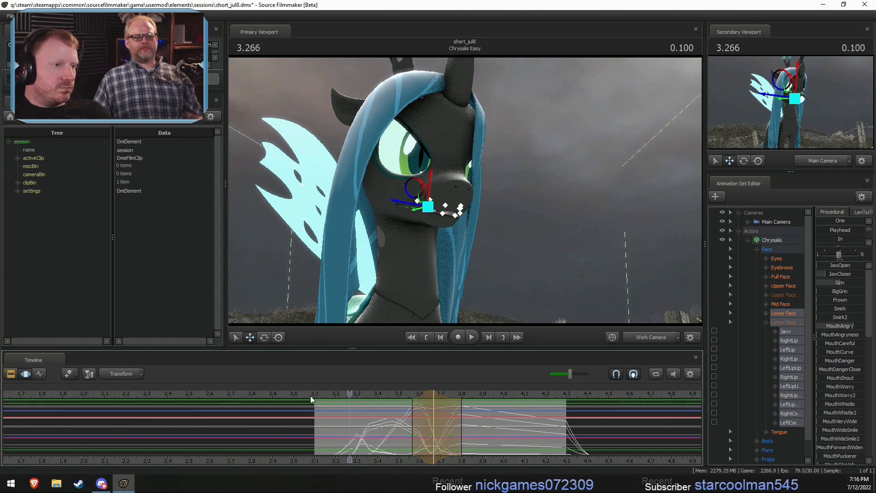
key(space)
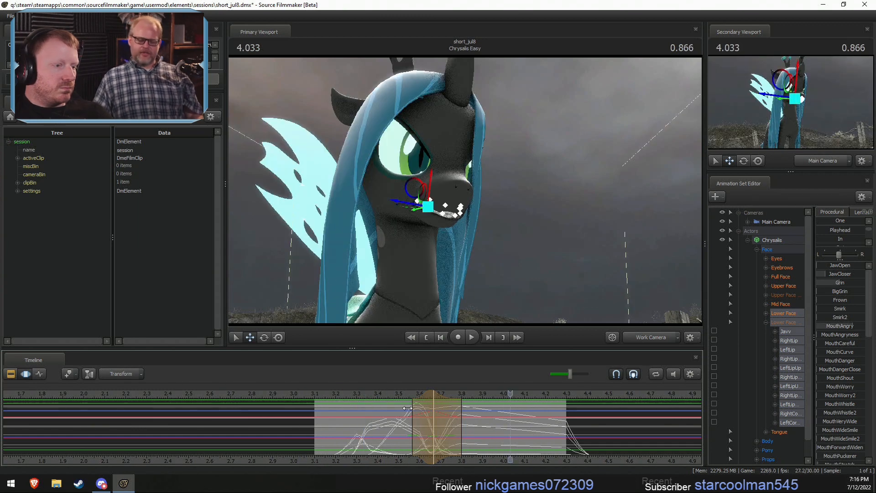
- Centre the falloff selection at 3.633, spanning about 3.5 to 3.77, and inspect the mouth in profile through the work camera
key(shift)
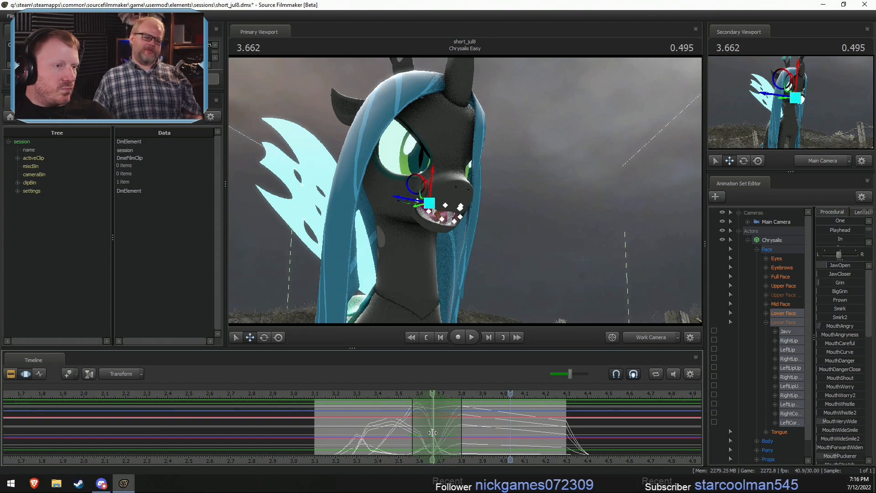
shift+click(432, 433)
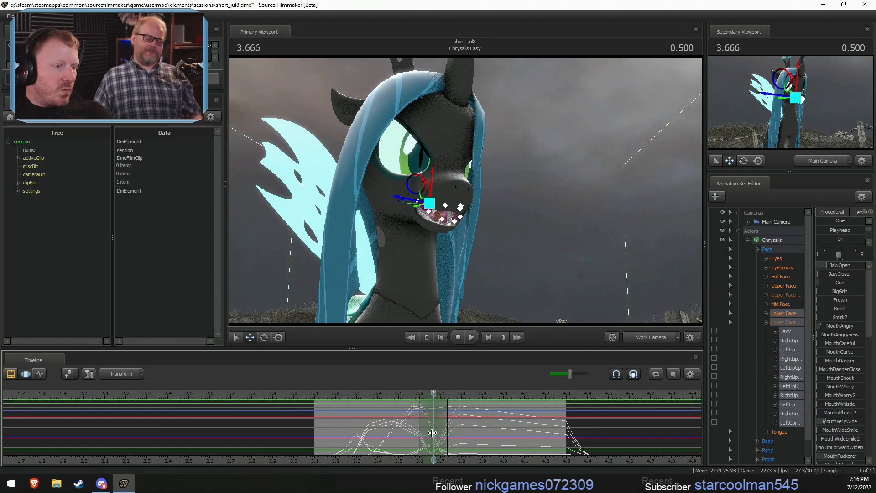
click(664, 336)
click(648, 339)
drag(554, 288, 550, 264)
key(w)
drag(432, 428, 454, 426)
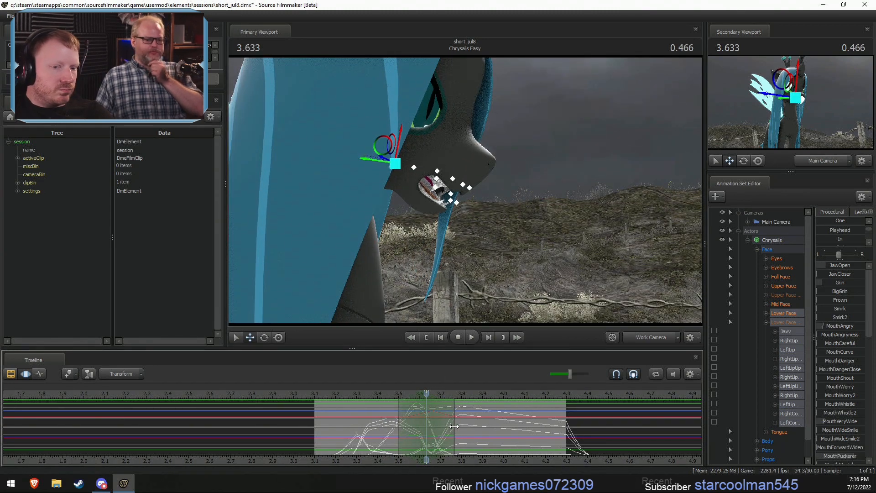
- Select the RightLip and LeftLip controls, try moving them in the falloff selection, and undo the move
click(788, 340)
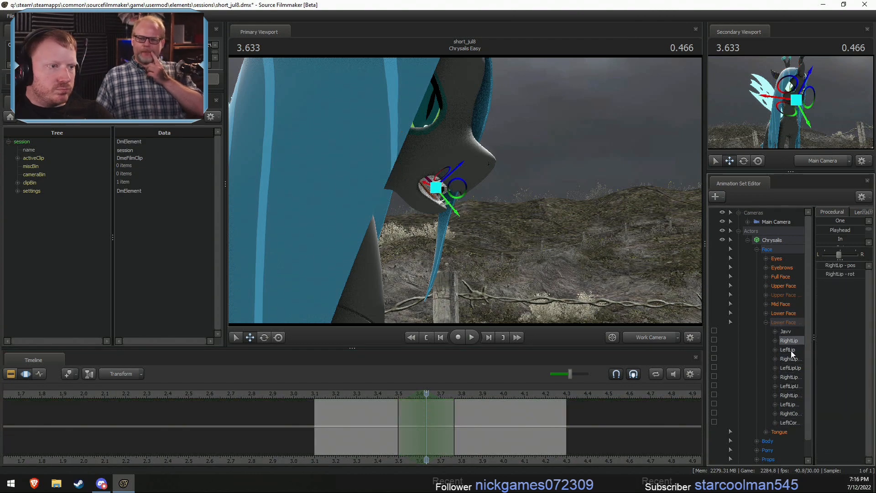
ctrl+click(791, 350)
key(w)
drag(640, 301, 632, 301)
key(s)
drag(495, 194, 506, 204)
key(ctrl+z)
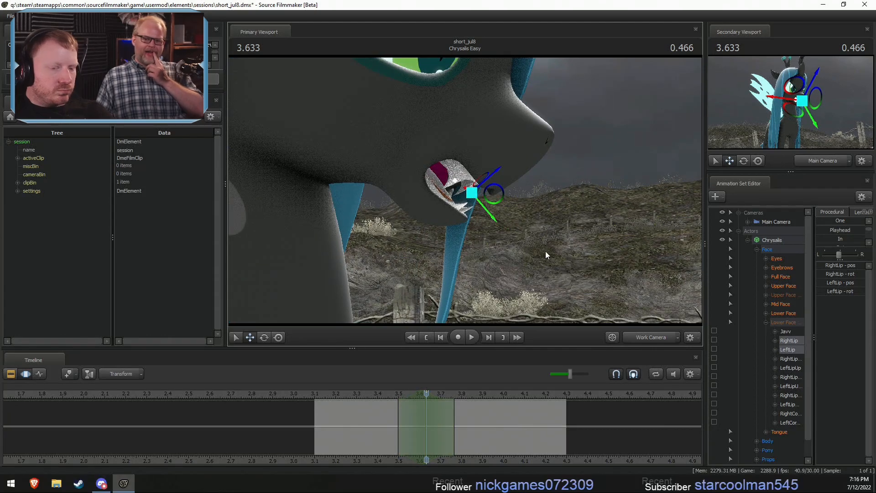
- Select both corner-lip controls, try moving them twice in the falloff selection, and undo each move
click(789, 413)
ctrl+click(789, 423)
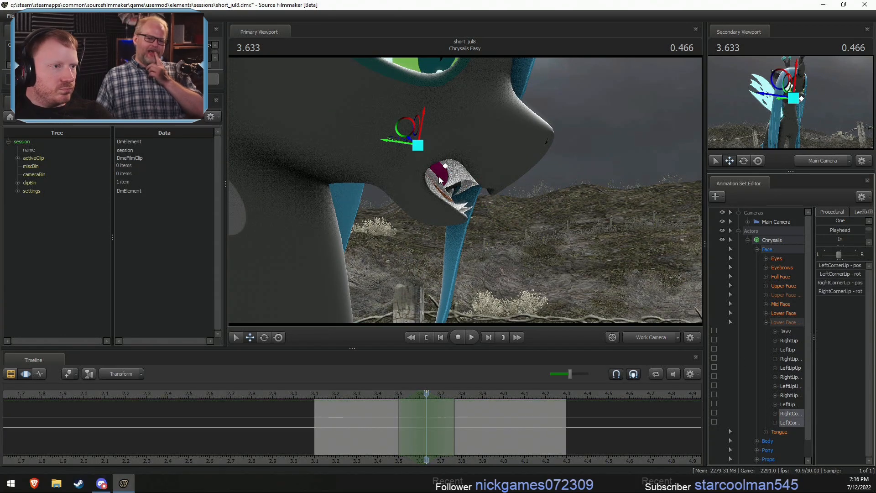
drag(404, 130, 434, 152)
key(ctrl+z)
key(d)
drag(466, 192, 467, 193)
key(a)
drag(428, 152, 522, 251)
key(ctrl+z)
key(a)
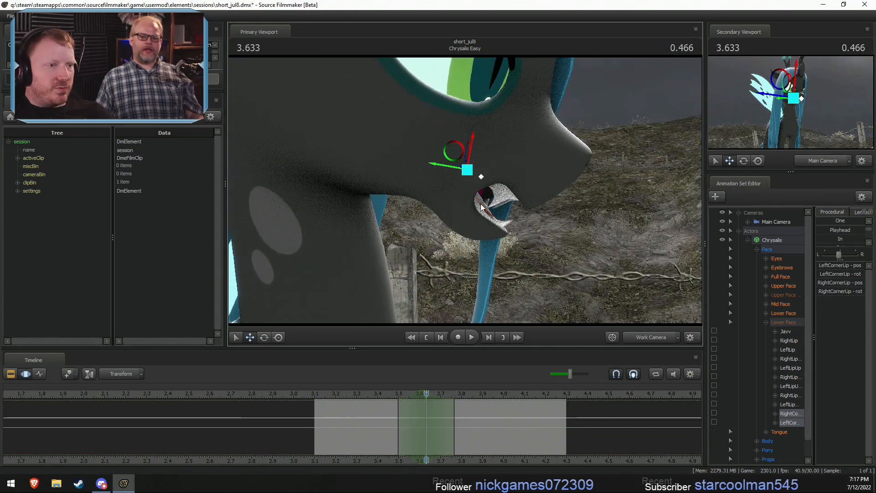
- Try moving both lip corners upward around 3.633, undo the move, and play back the motion
mouse_move(452, 150)
mouse_down()
mouse_move(439, 139)
mouse_move(469, 156)
mouse_up()
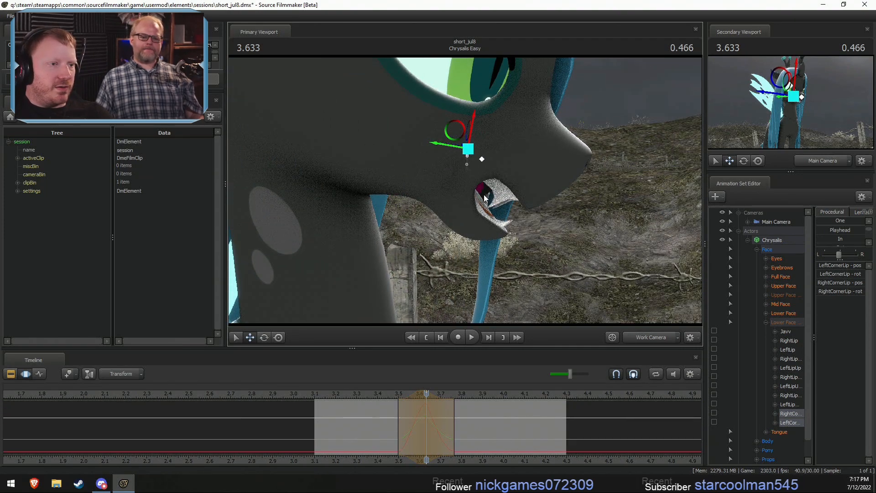
drag(487, 202, 487, 201)
key(space)
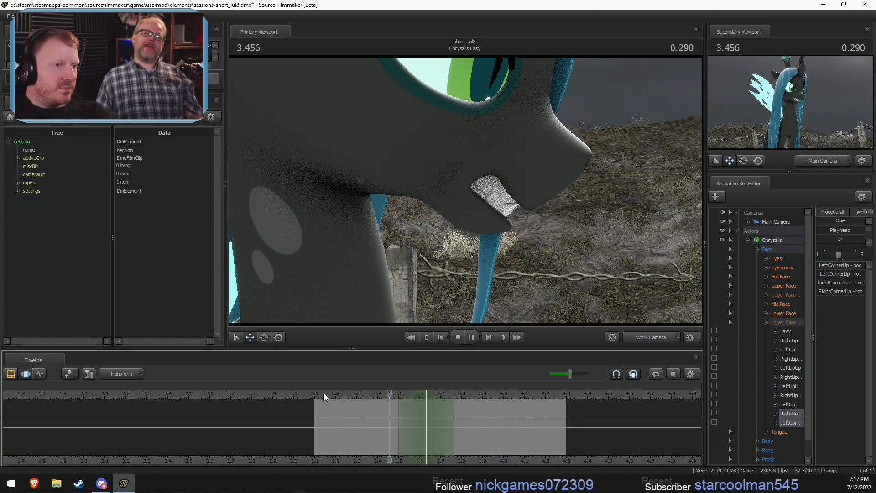
key(space)
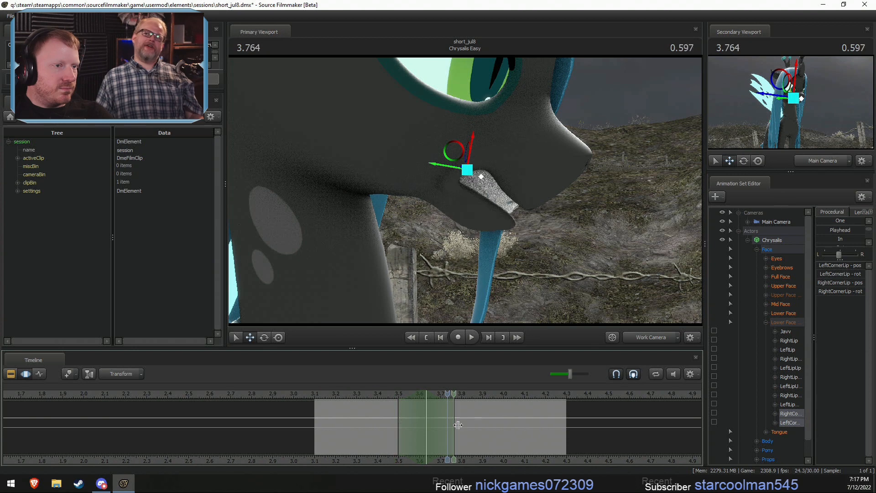
- Set a falloff selection centred at 3.833, spanning about 3.7 to 4.17, and play back the shot through the main camera
shift+click(462, 422)
click(780, 248)
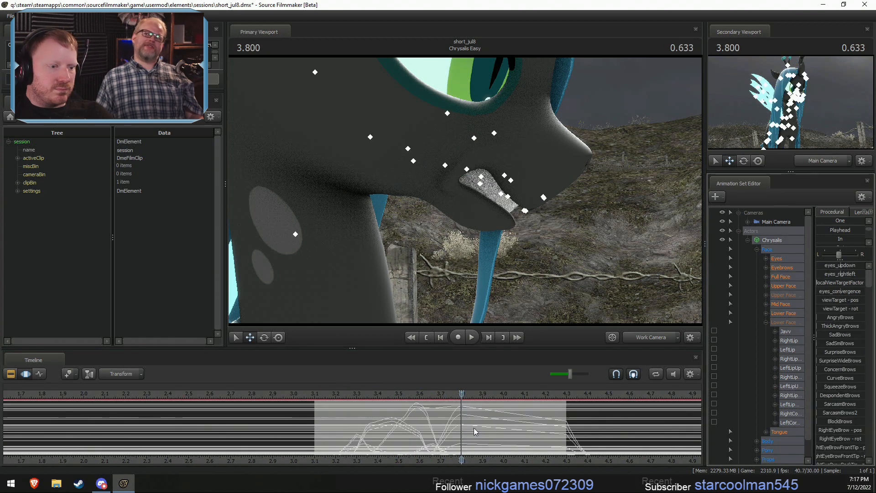
drag(467, 425, 545, 425)
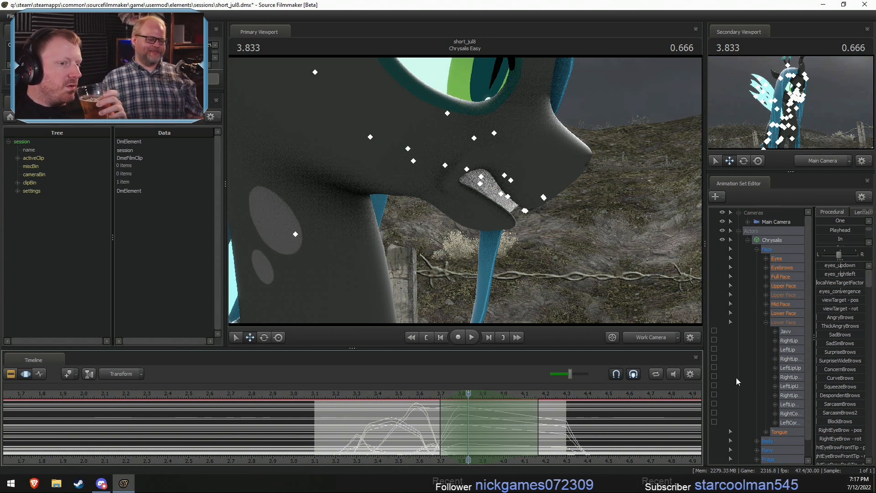
click(647, 337)
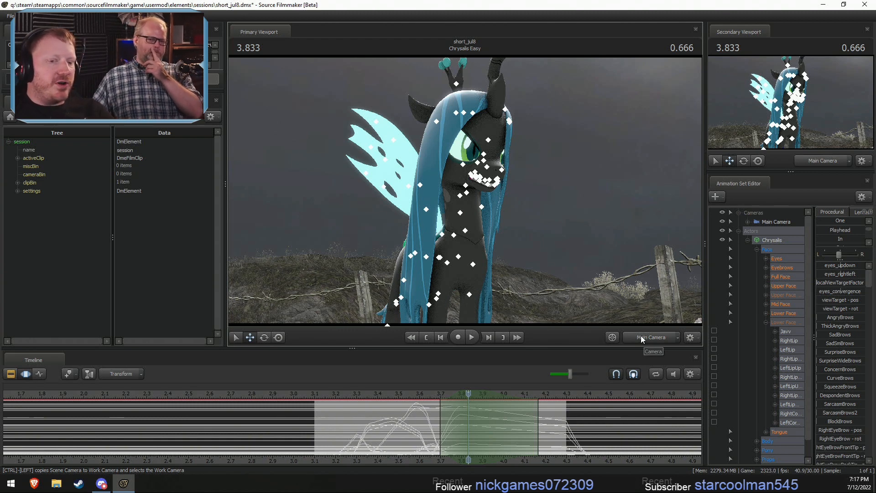
click(434, 397)
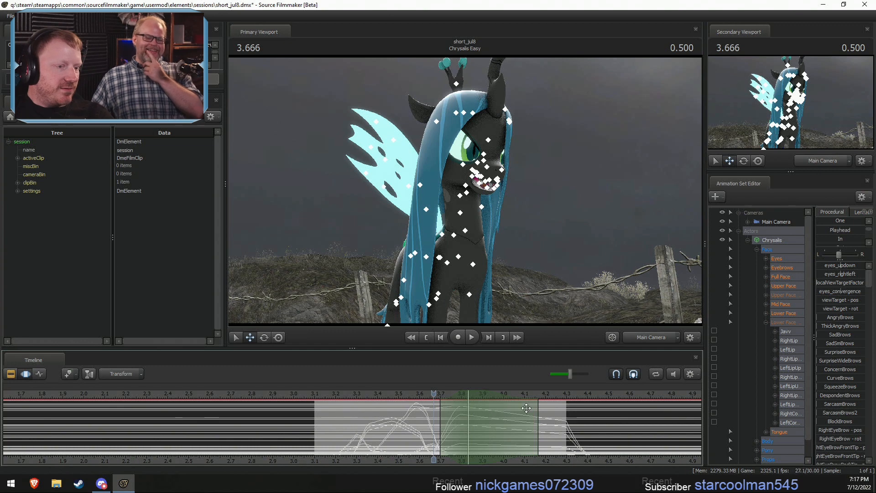
key(space)
key(space)
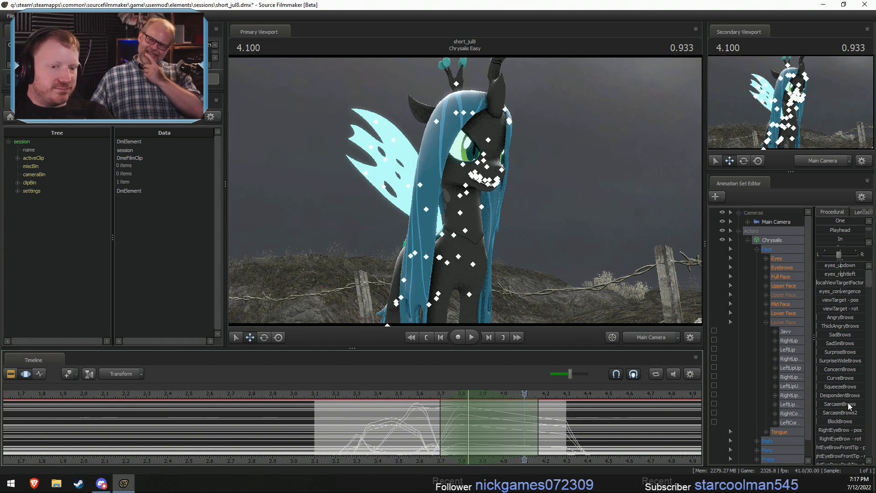
- Raise MouthStretch on the Lower Face group within the selection centred at 3.833, and play back the motion
click(784, 314)
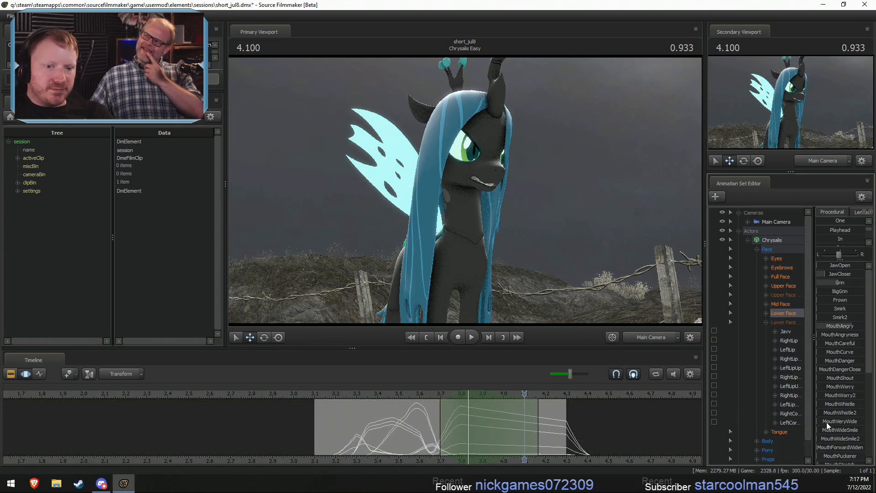
scroll(826, 445, down, 1)
drag(819, 436, 838, 437)
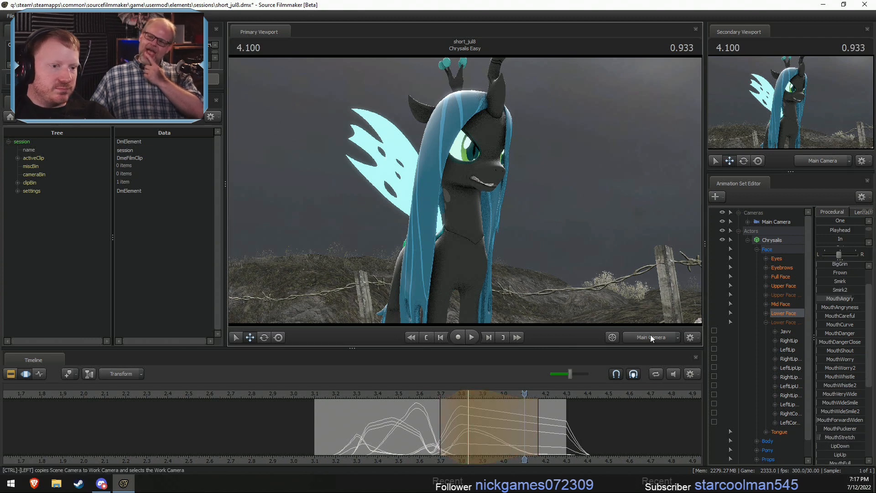
click(402, 395)
key(space)
- Extend the end of the MouthStretch selection to about 4.6 and play back the motion
key(space)
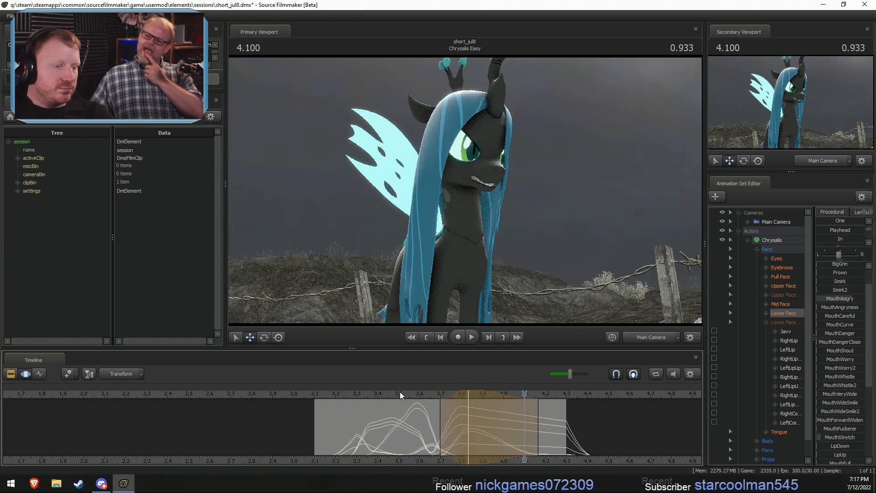
drag(538, 420, 625, 429)
key(space)
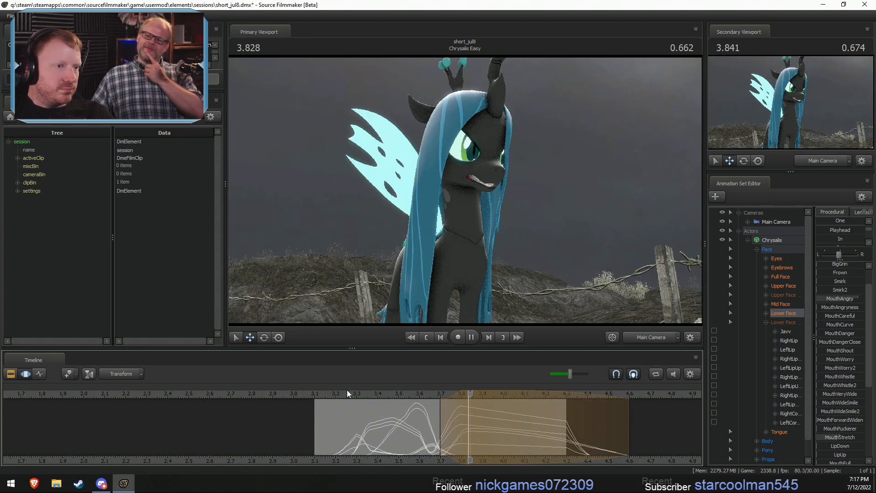
key(space)
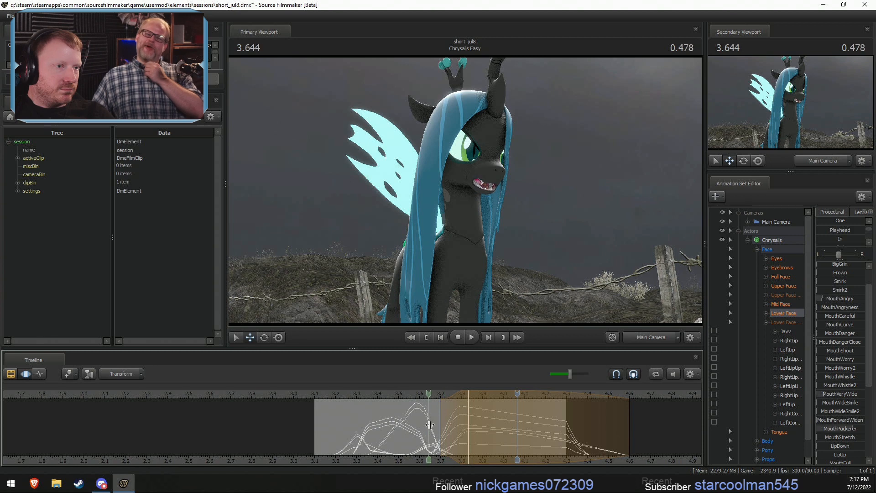
- Raise JawOpen in a falloff selection centred at 3.666, spanning about 3.57 to 3.77, and play back the motion
shift+click(432, 425)
shift+scroll(433, 425, up, 2)
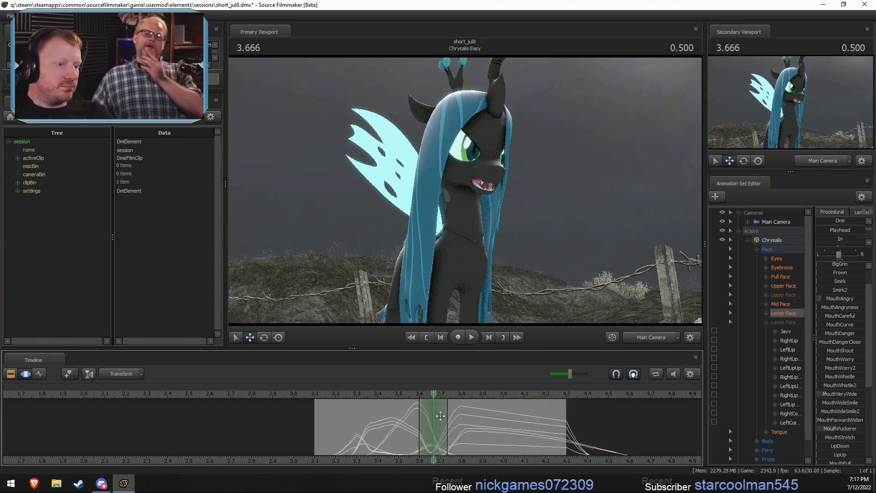
shift+scroll(423, 407, up, 1)
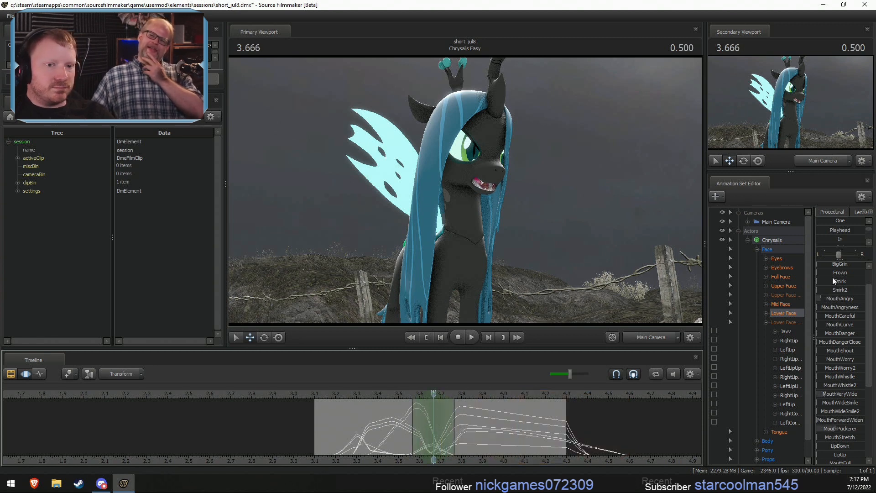
scroll(833, 267, up, 1)
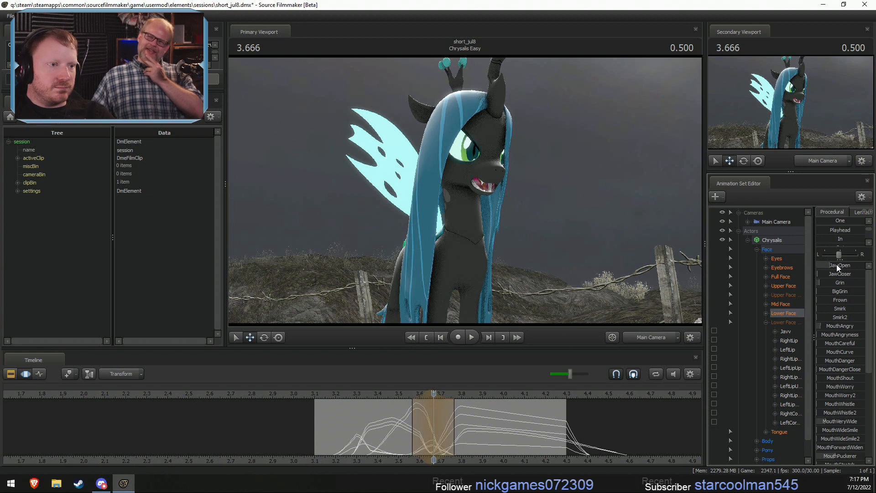
click(384, 395)
key(space)
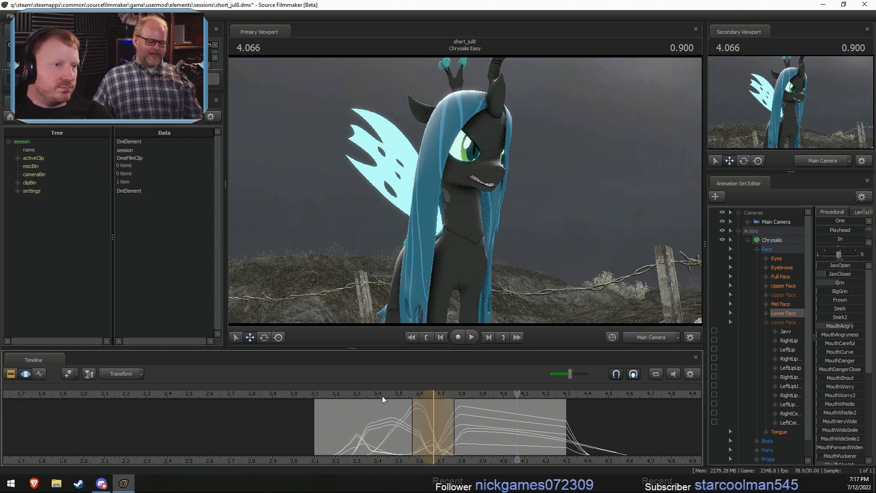
- Shift the JawOpen selection earlier to centre at 3.633, spanning about 3.53 to 3.73, and play back the motion
key(shift)
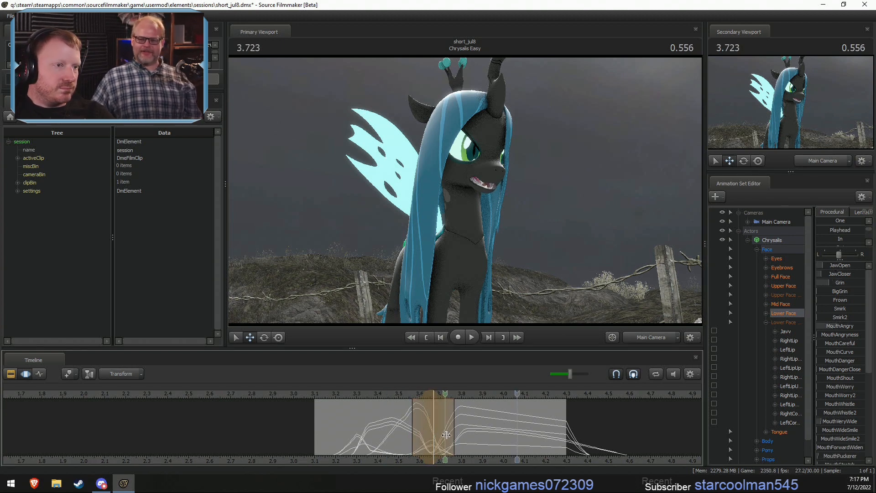
drag(426, 396, 419, 396)
click(377, 395)
key(space)
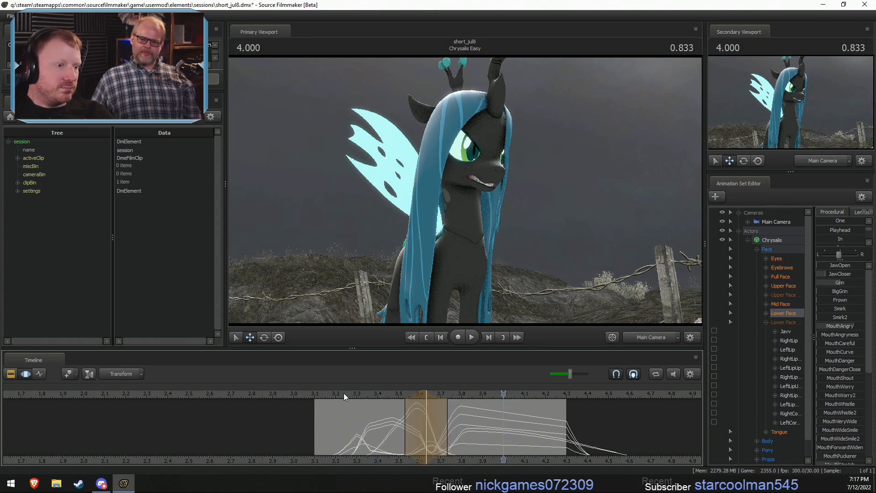
- Play back Chrysalis's speech from just after the start of the Chrysalis Easy shot
click(328, 395)
key(space)
key(space)
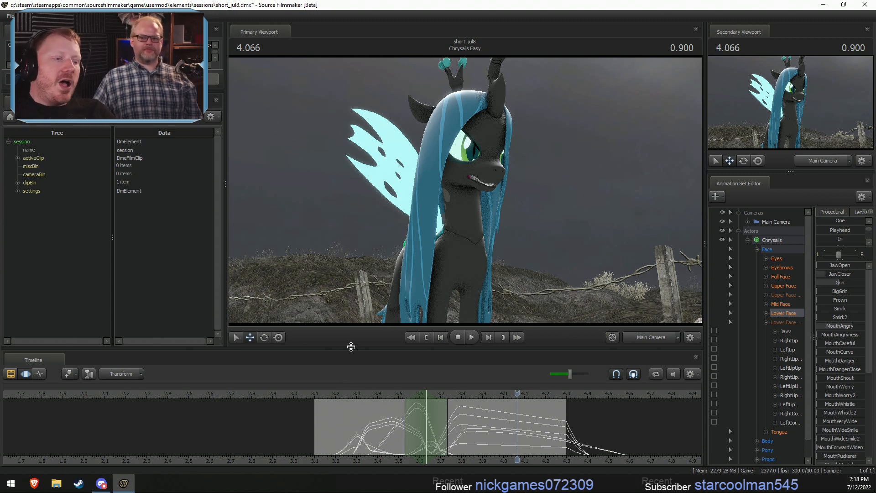
- Show the full sequence of shots in the Clip Editor and view the Cozy Question shot at 0.300
key(F2)
key(F3)
key(F2)
scroll(376, 434, down, 5)
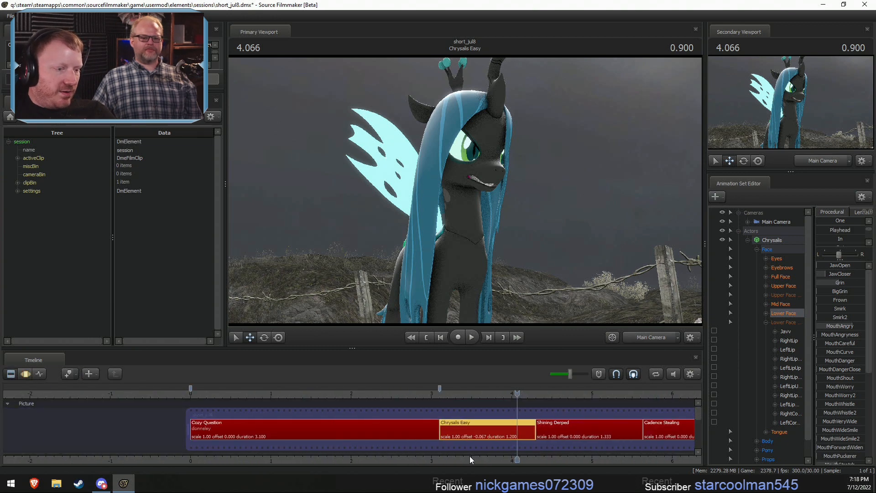
middle_drag(469, 455, 286, 464)
scroll(306, 436, down, 5)
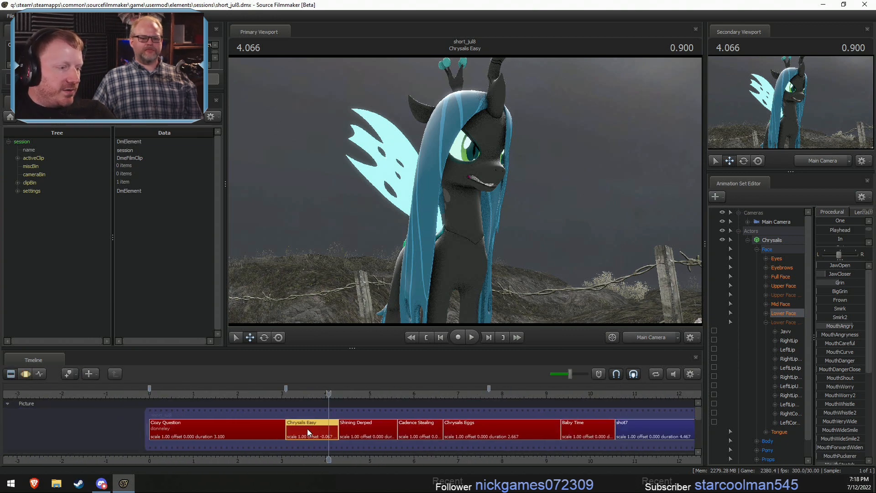
click(226, 396)
right_click(498, 217)
click(427, 259)
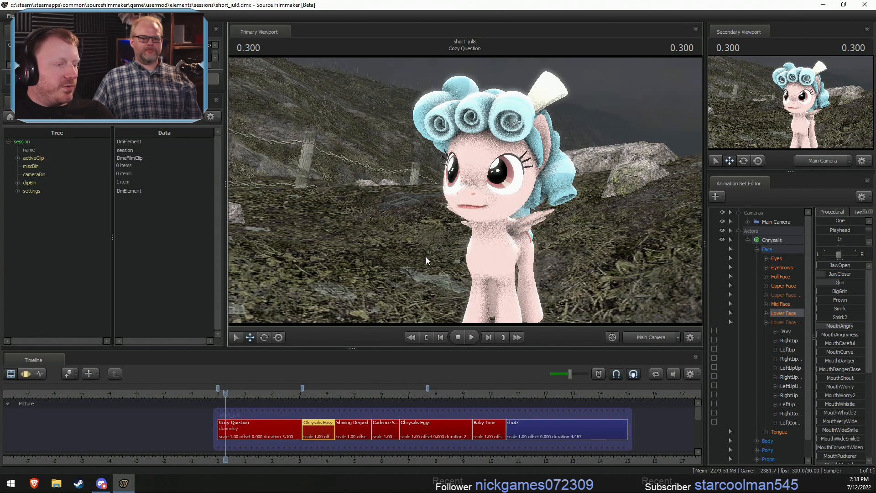
- Play the whole short from before its start into shot7, raising the playback volume slightly
drag(449, 397, 190, 376)
key(space)
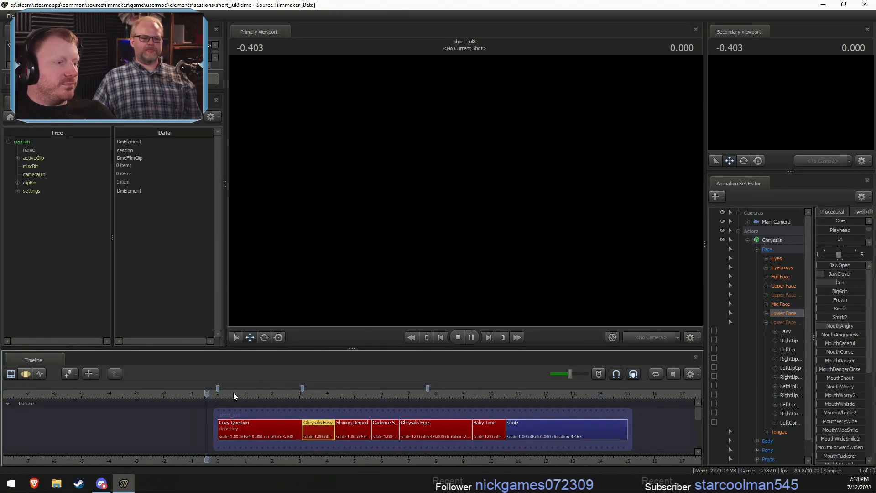
key(space)
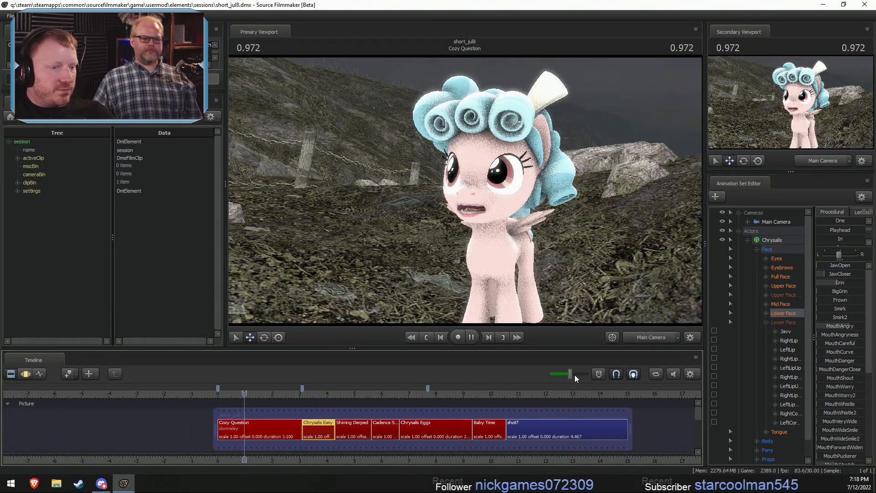
click(575, 374)
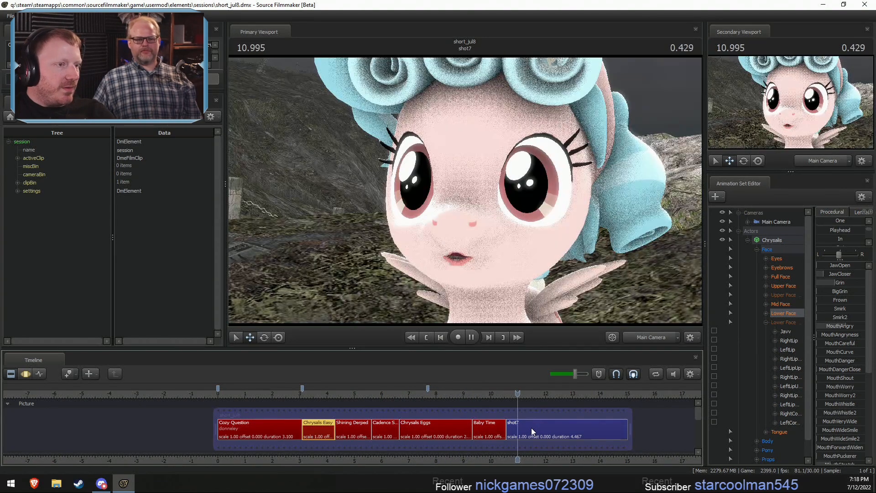
key(space)
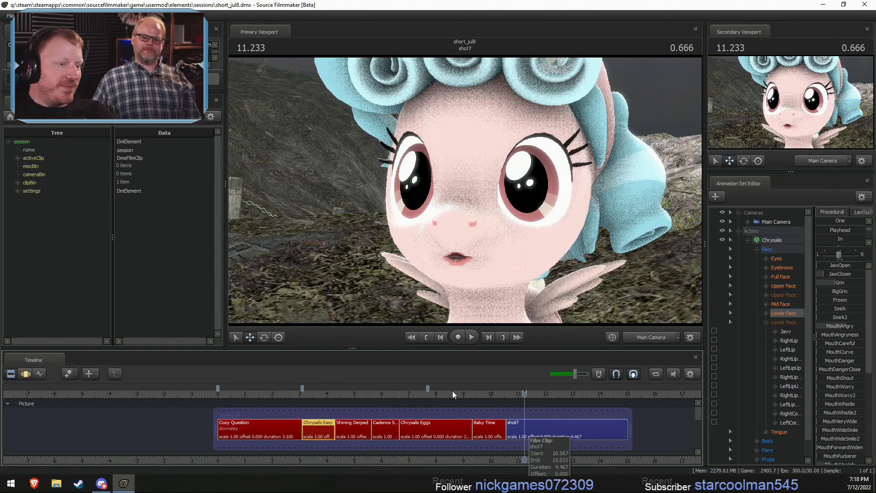
- Replay the Chrysalis Eggs and Baby Time shots and return the playhead to 2.200 in Cozy Question
drag(452, 391, 443, 398)
key(space)
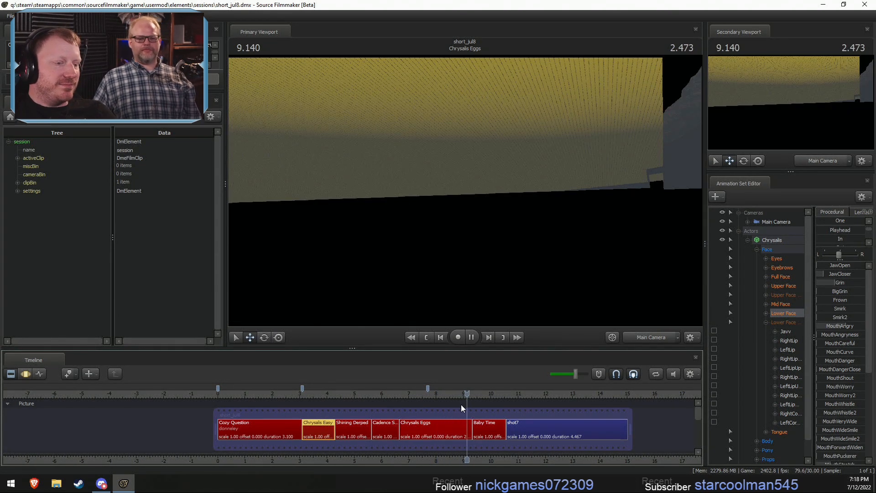
key(space)
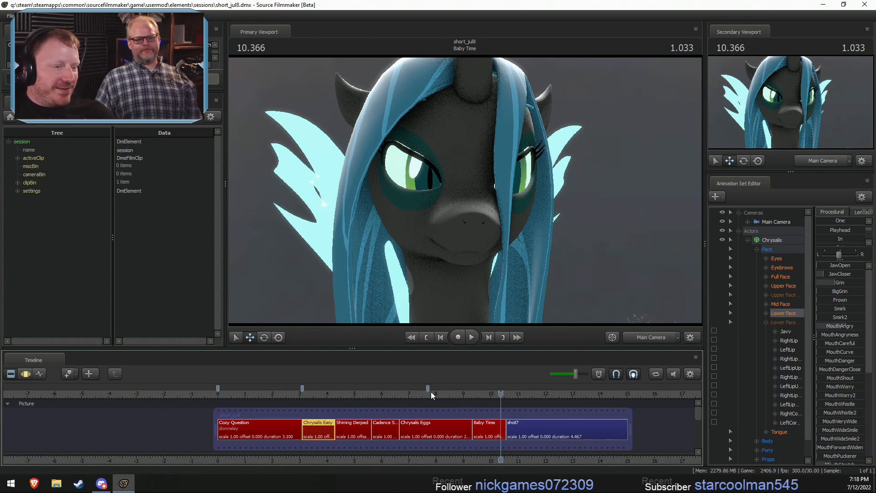
drag(482, 390, 489, 385)
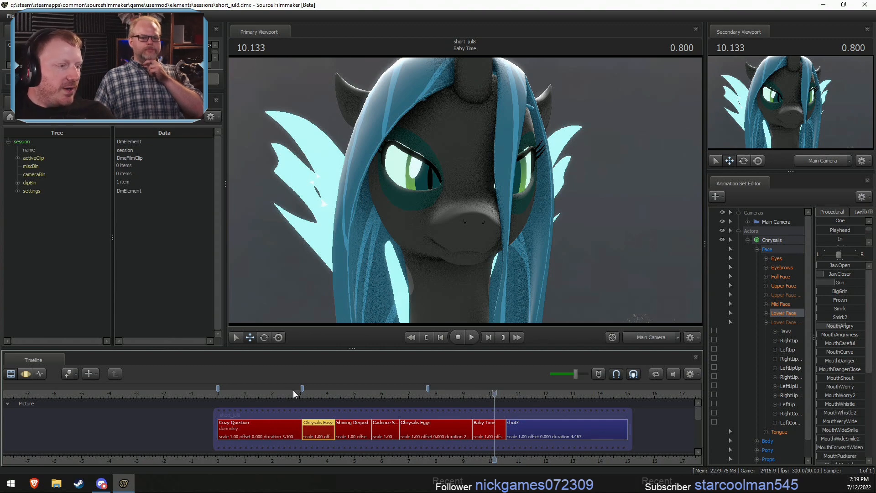
drag(293, 390, 275, 395)
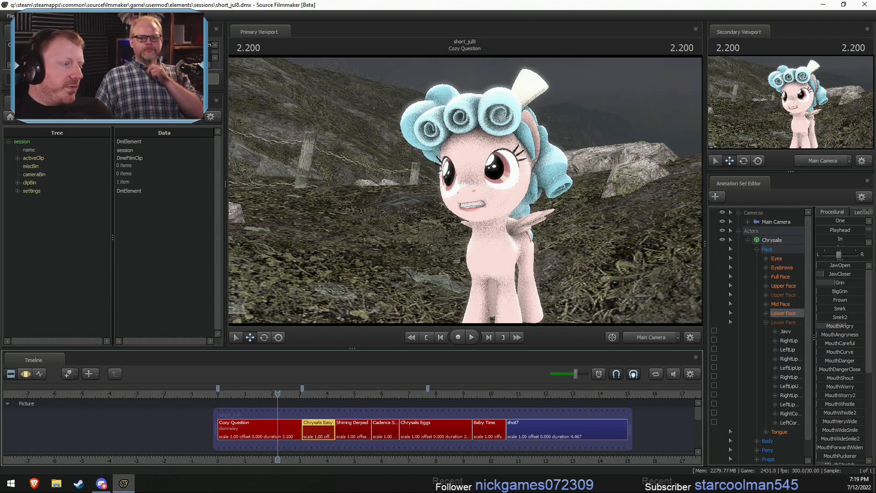
- Switch to File Explorer and open Invade Your Land.mp4 from the Videos folder in Pony SFM
click(57, 483)
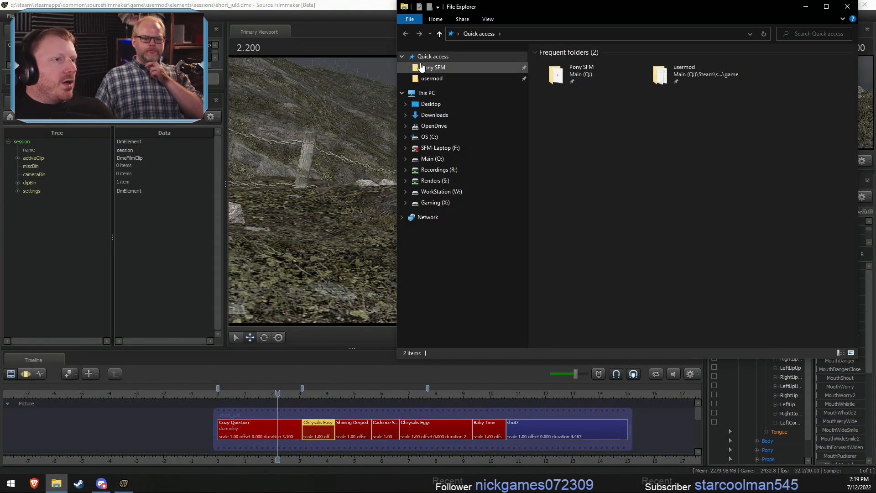
click(421, 68)
double_click(560, 177)
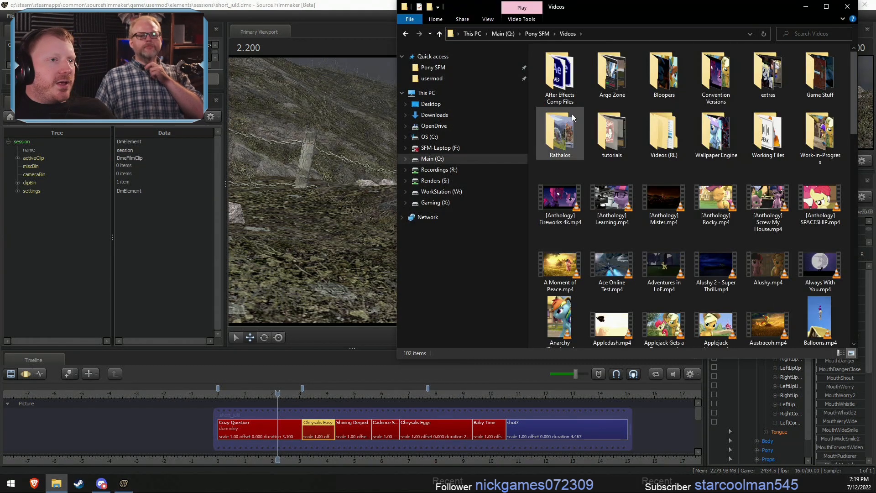
double_click(704, 7)
scroll(563, 168, down, 1)
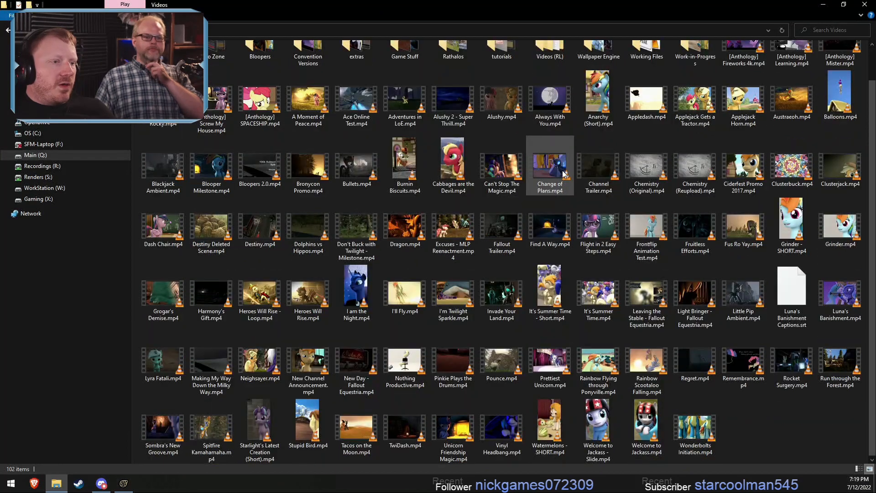
click(506, 295)
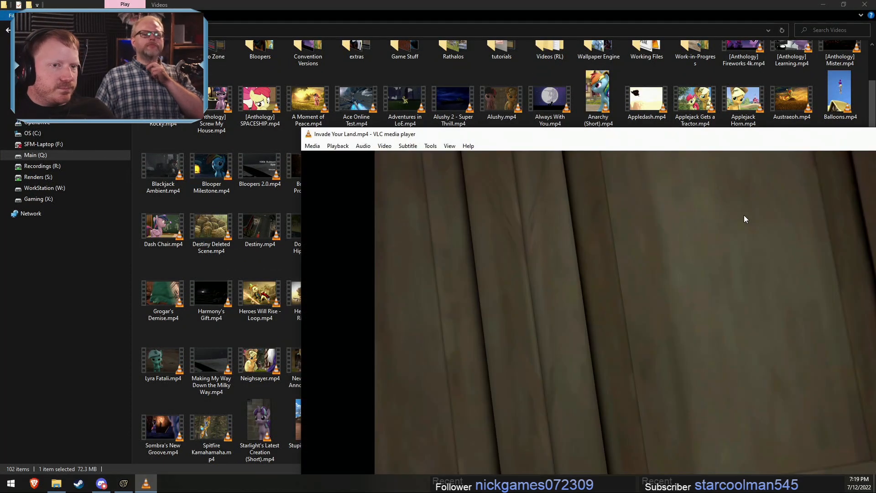
double_click(729, 196)
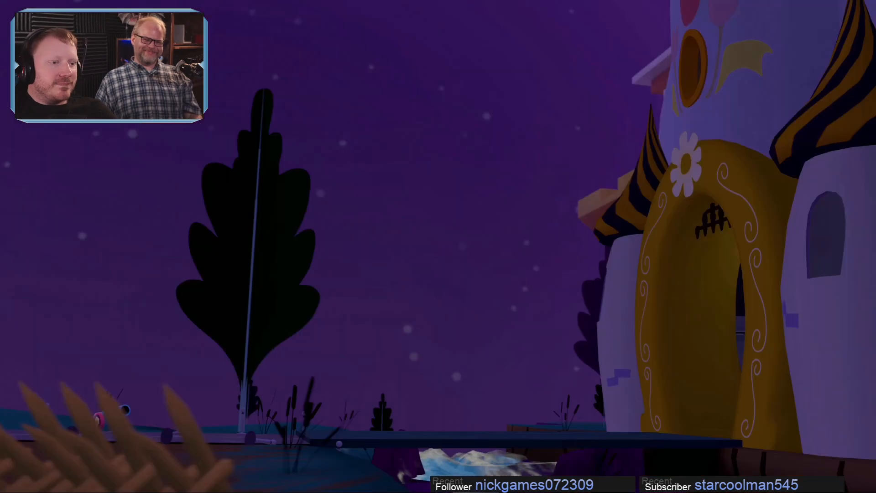
- Pause the video, replay a moment of the caged ponies scene from about 00:10, and close the player
key(space)
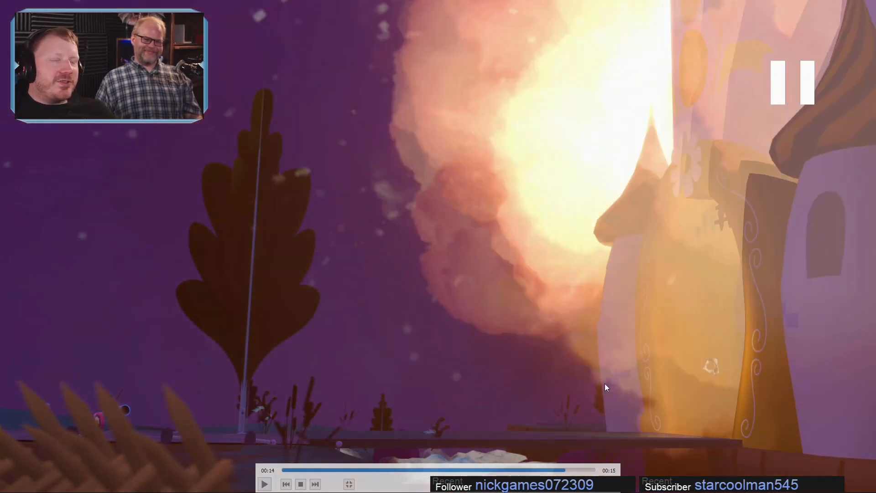
drag(529, 469, 497, 466)
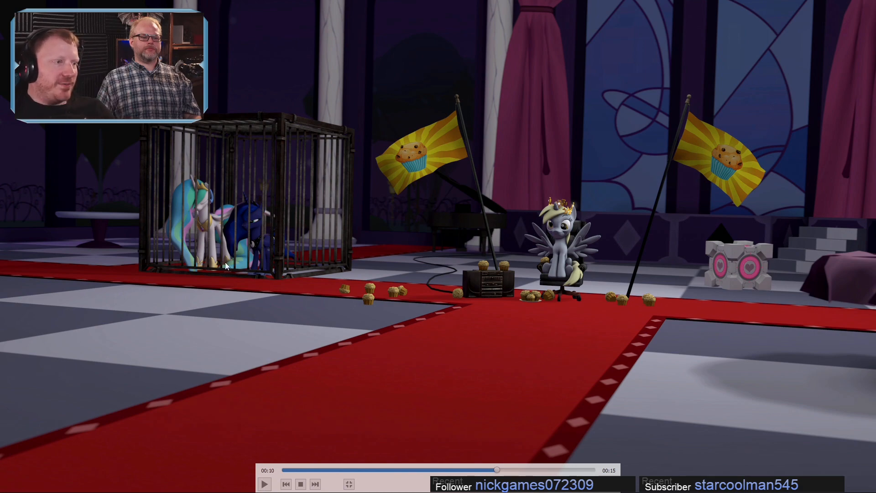
key(space)
key(space)
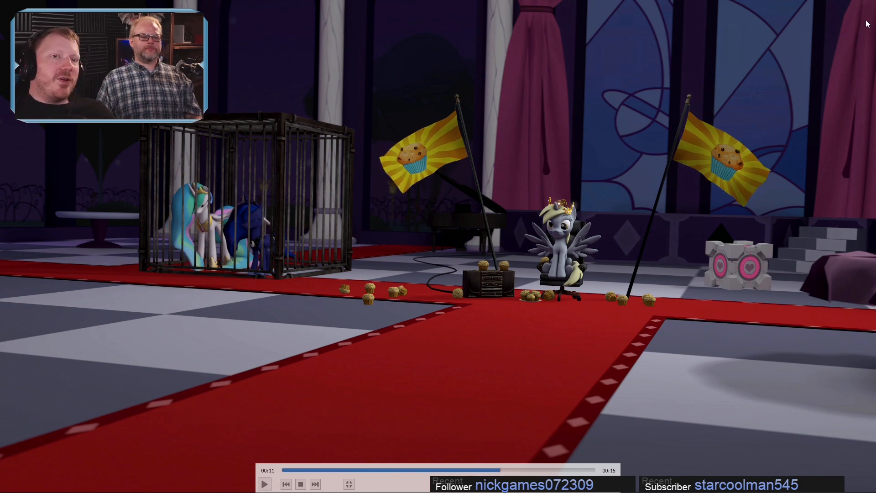
key(Escape)
drag(838, 139, 476, 122)
click(803, 120)
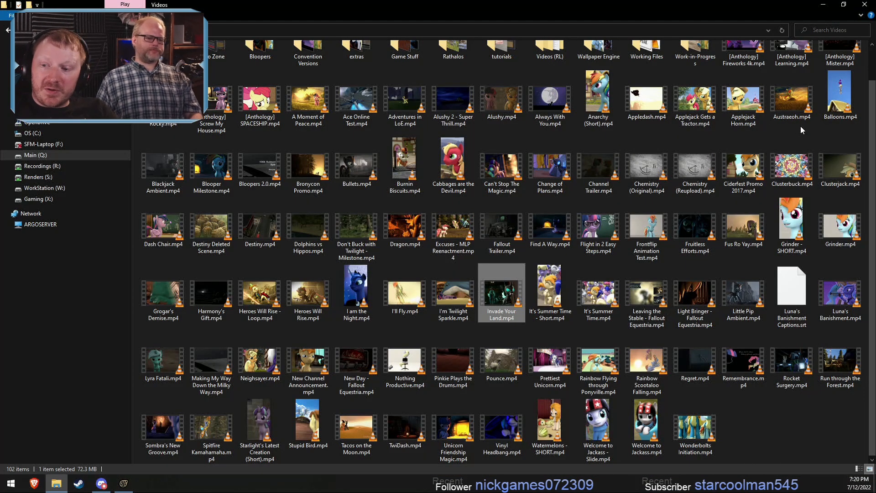
- Switch to Voicemeeter, restart its audio engine, and minimize its window
click(9, 485)
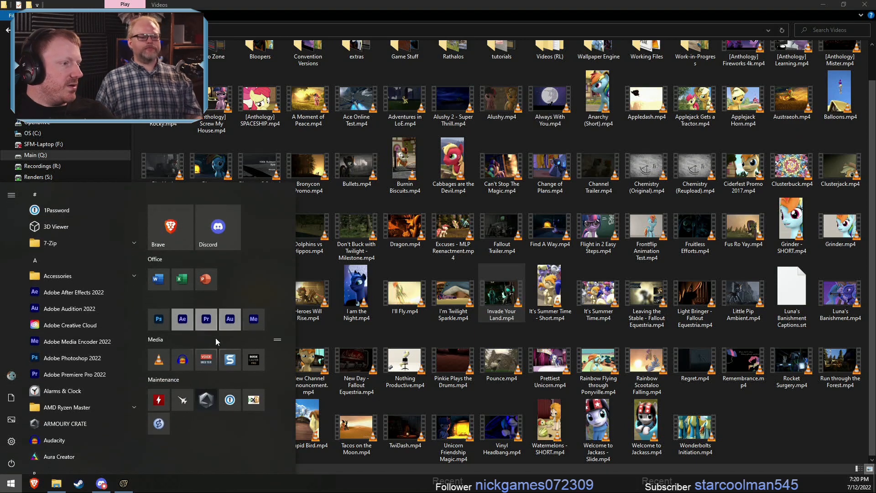
click(207, 361)
click(431, 43)
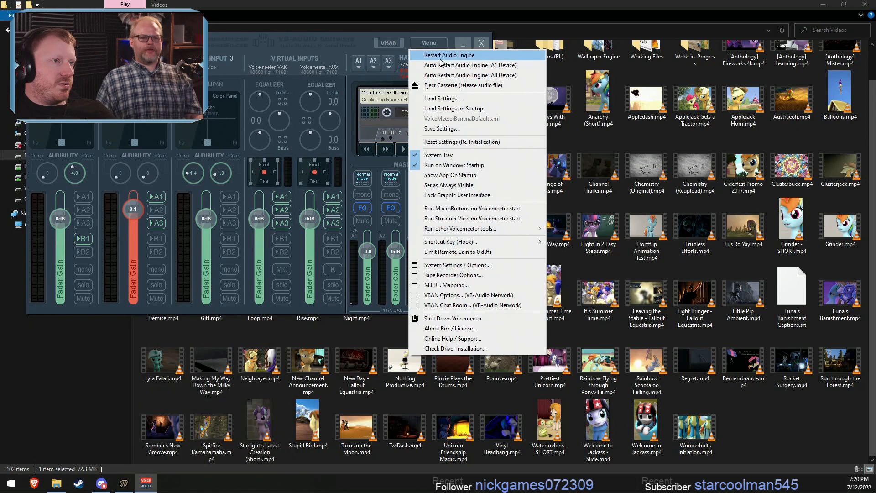
click(440, 57)
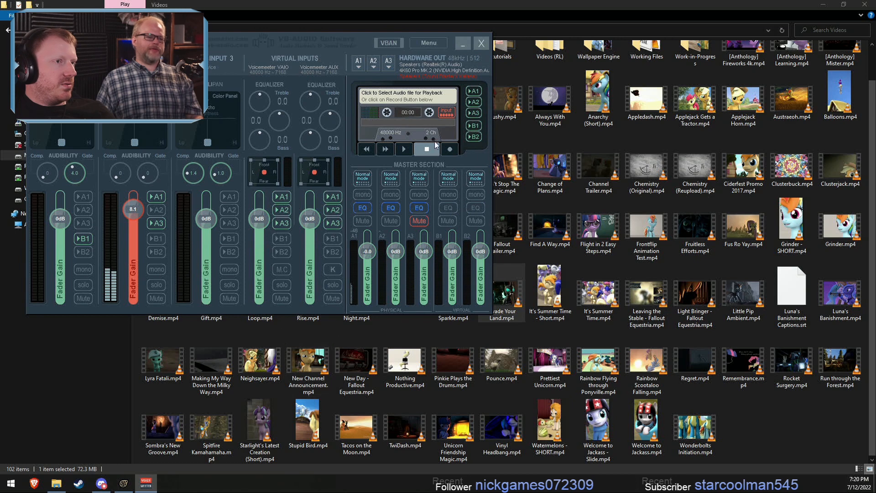
click(462, 43)
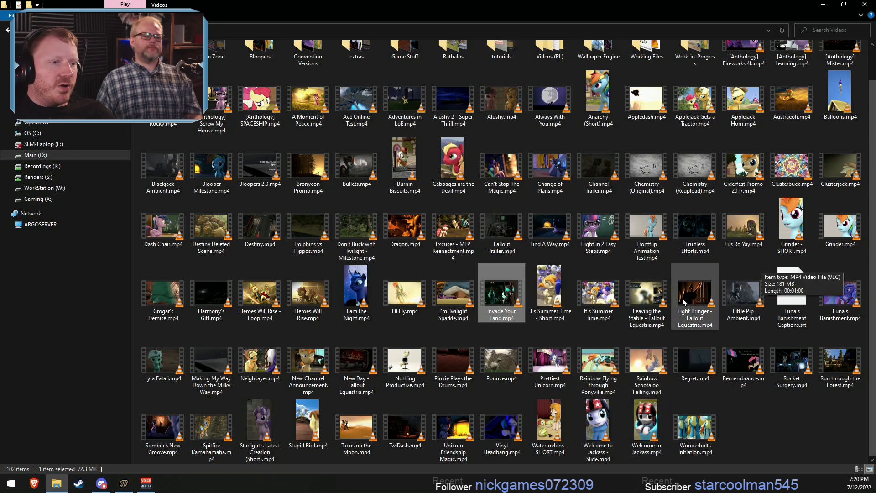
- Watch Invade Your Land.mp4 again up to the explosion at about 00:14 and close the player
double_click(513, 319)
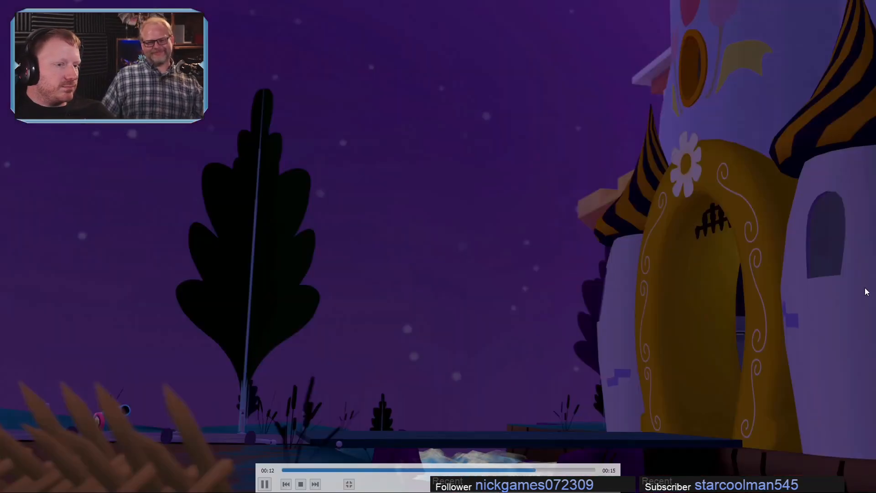
key(space)
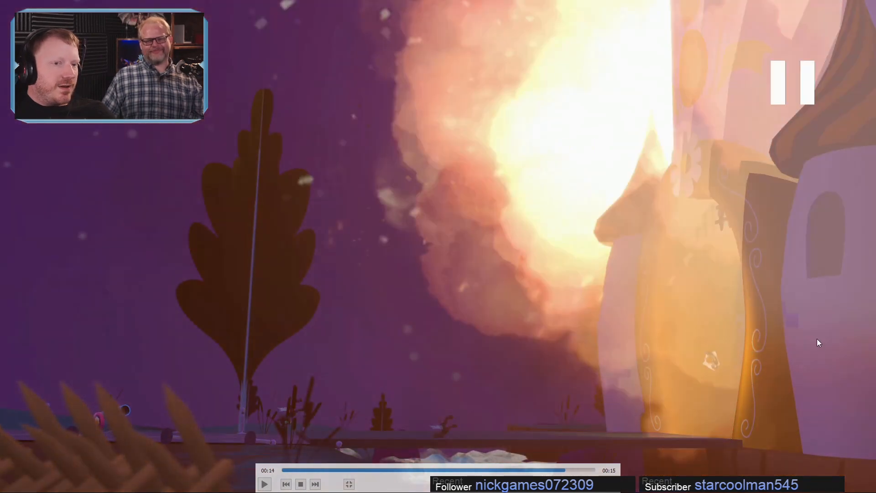
double_click(817, 338)
drag(741, 112, 805, 43)
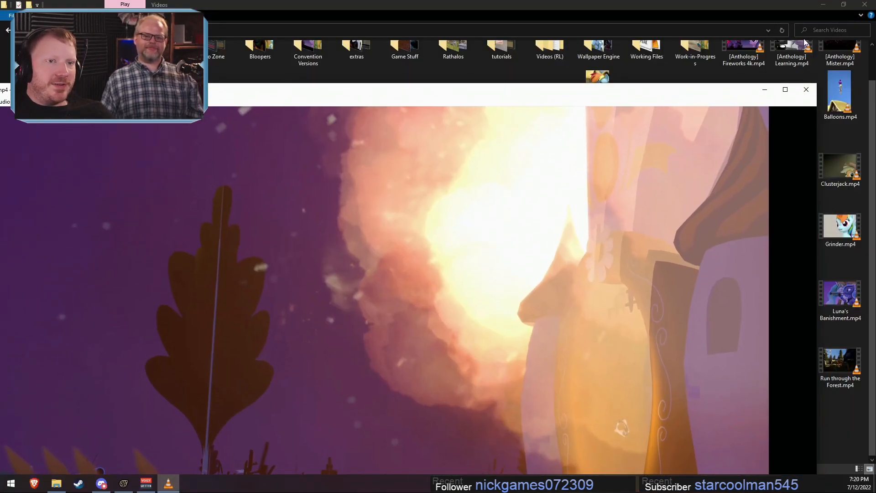
click(805, 90)
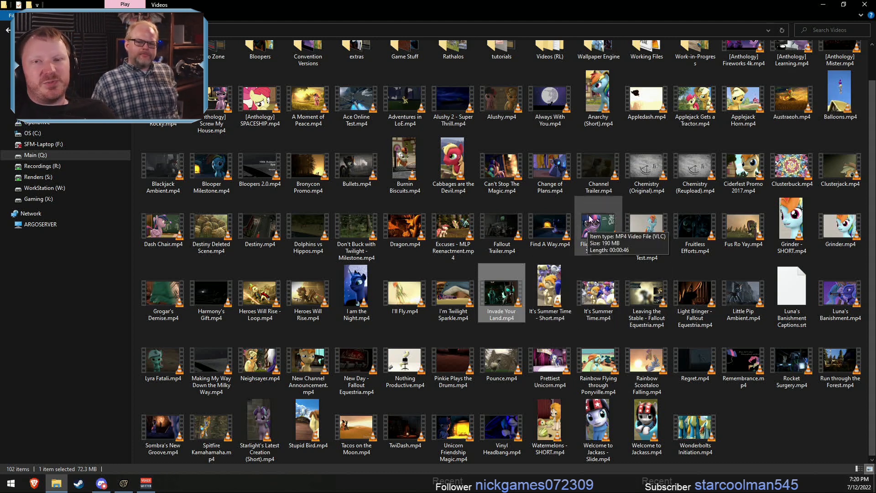
- Return to Source Filmmaker and play back the Cozy Question shot from about 1.0
click(822, 5)
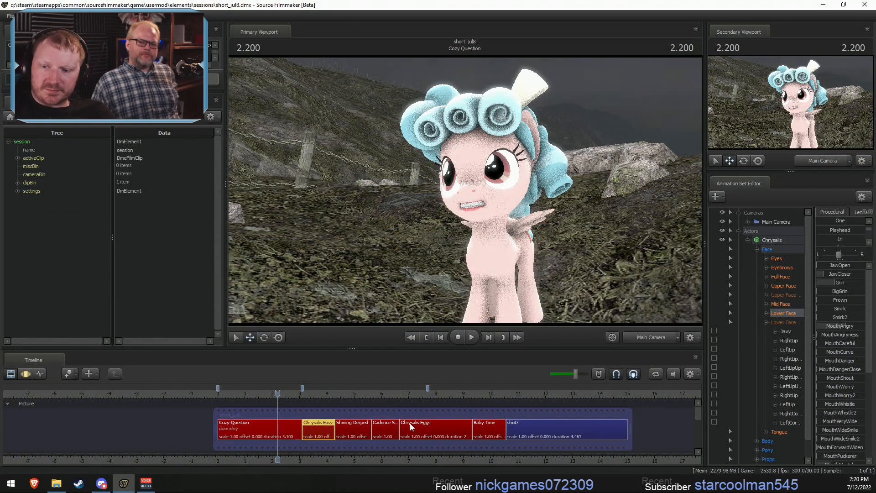
mouse_move(410, 423)
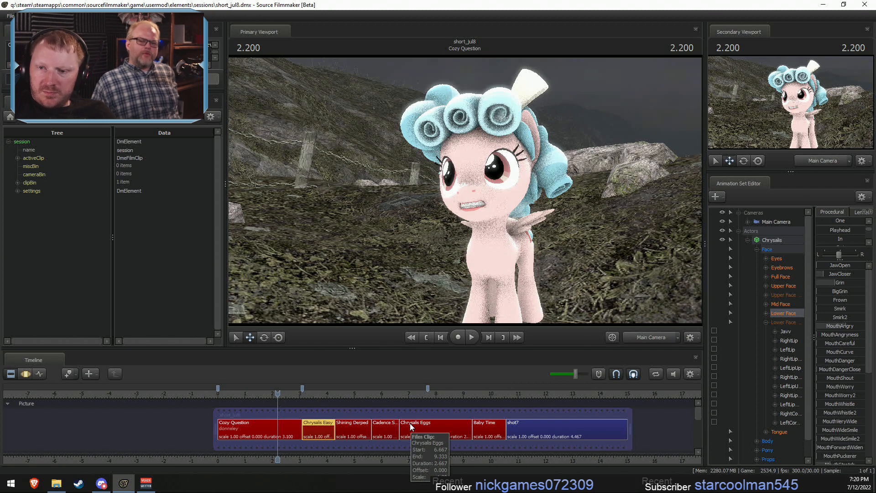
drag(306, 394, 245, 396)
key(space)
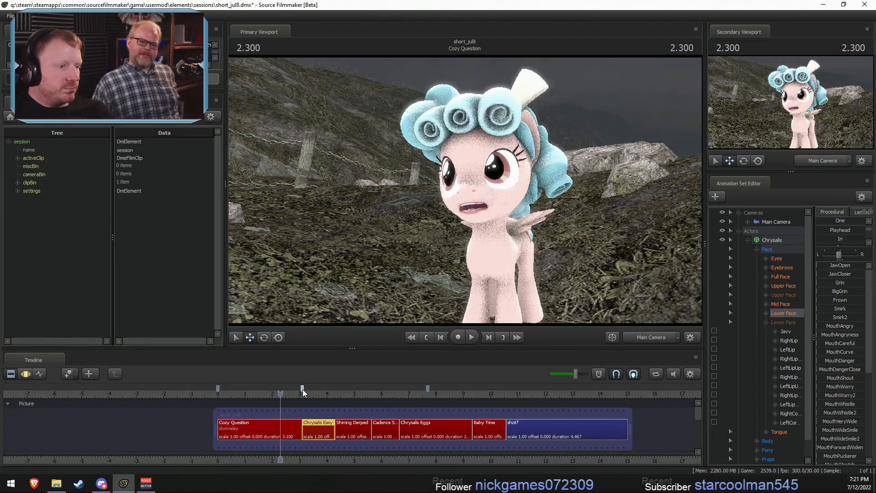
- Add timeline markers at the starts of Shining Derped (4.300), Cadence Stealing (5.633) and Chrysalis Eggs (6.666)
drag(303, 388, 334, 396)
scroll(335, 406, up, 5)
click(337, 393)
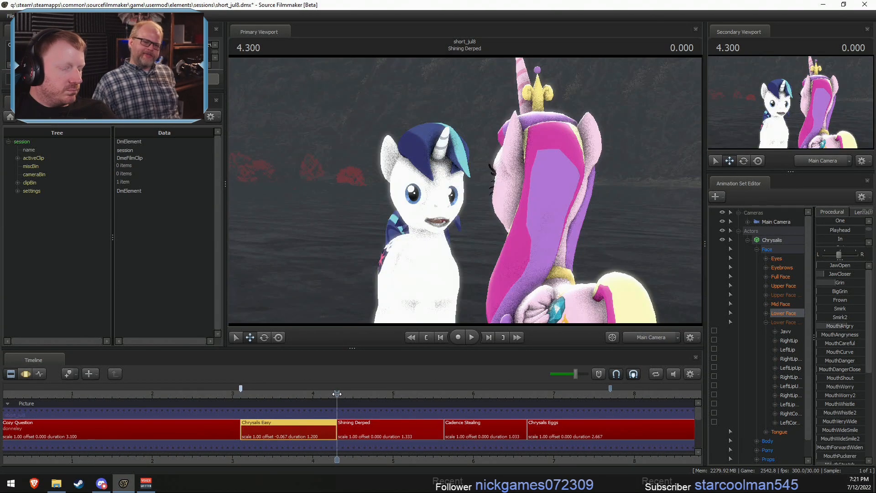
click(444, 394)
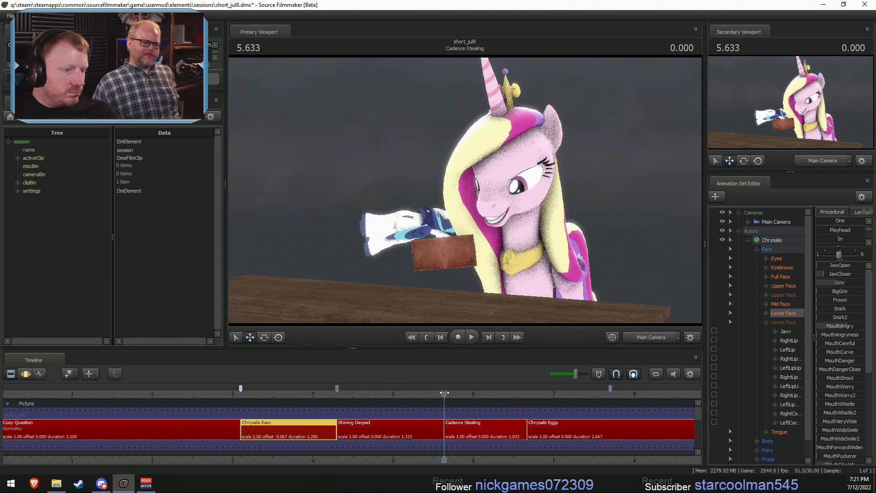
key(m)
drag(531, 394, 527, 395)
key(m)
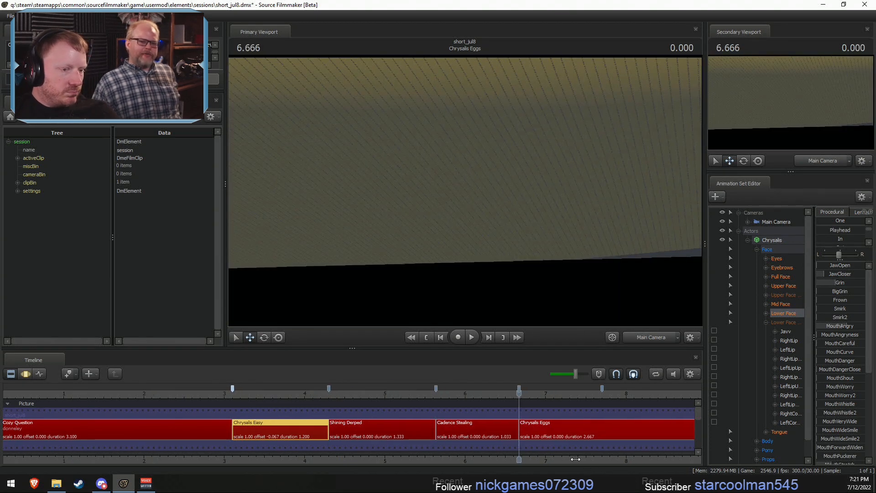
- Place timeline markers at the starts of the Baby Time and shot7 shots
middle_drag(547, 439, 158, 415)
drag(152, 387, 378, 394)
key(m)
- Play back the end of Chrysalis Eggs into the Baby Time shot several times, starting between about 8.2 and 9.3
click(269, 392)
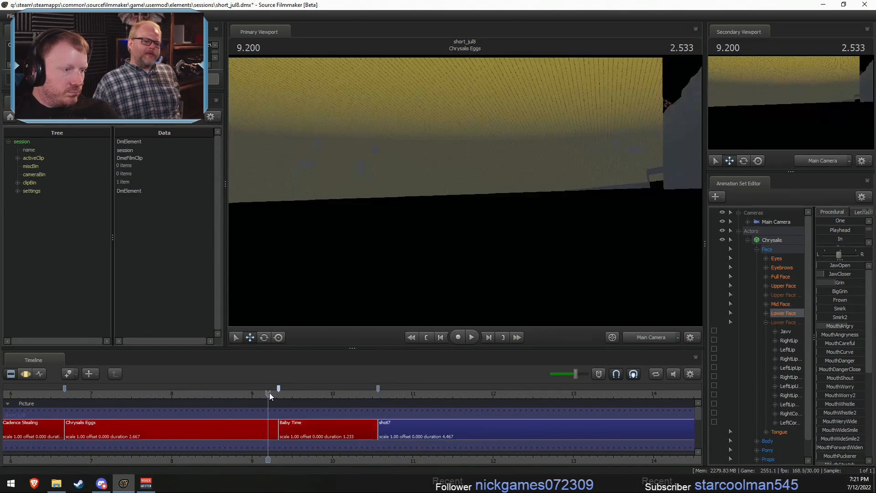
key(space)
click(280, 395)
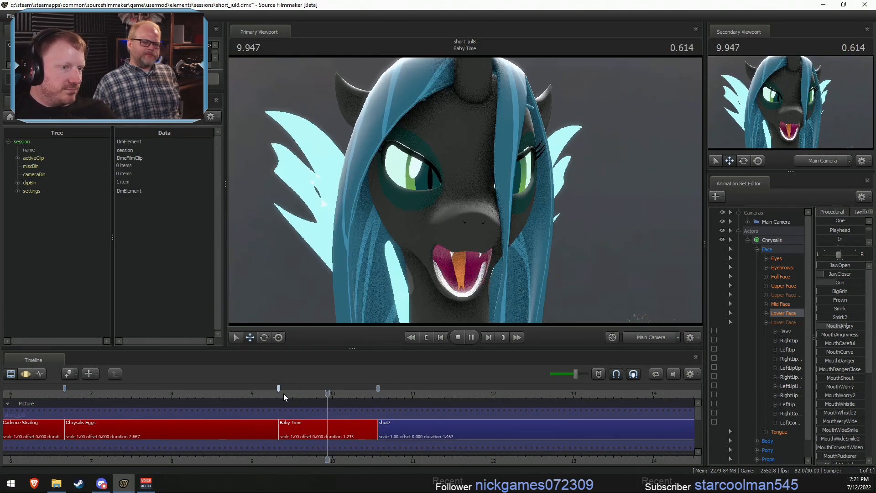
click(282, 394)
click(264, 395)
click(248, 395)
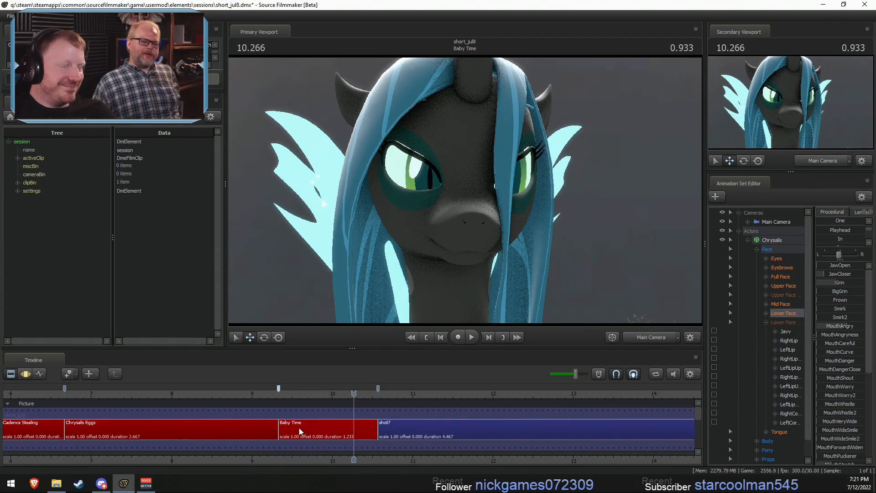
scroll(219, 397, down, 2)
click(220, 395)
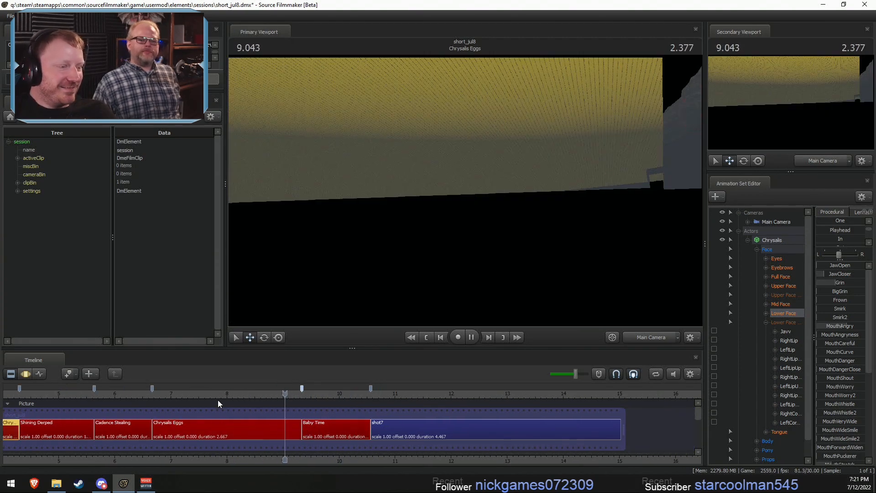
key(space)
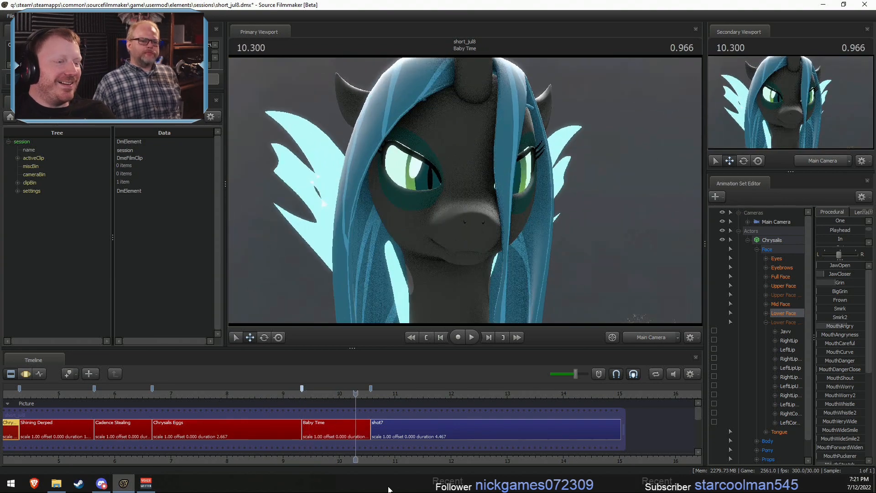
- Scrub through the Chrysalis Easy shot to review Chrysalis's performance
scroll(548, 439, down, 6)
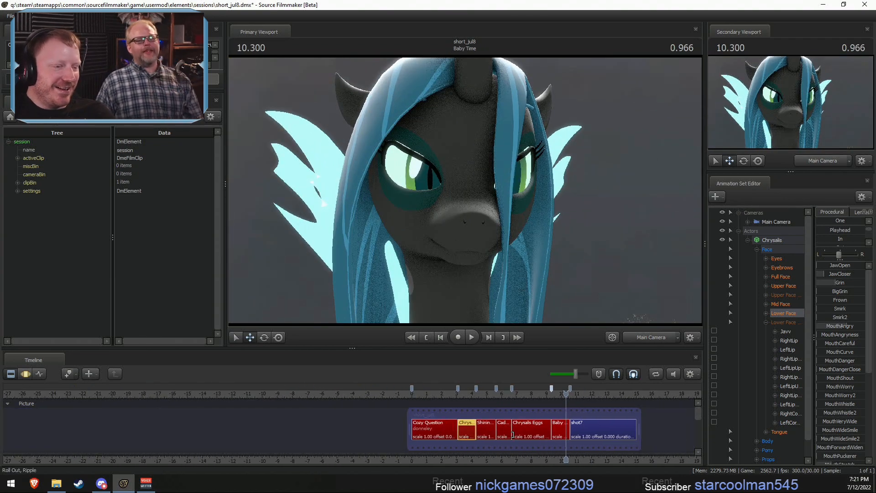
drag(445, 395, 473, 398)
scroll(489, 434, up, 5)
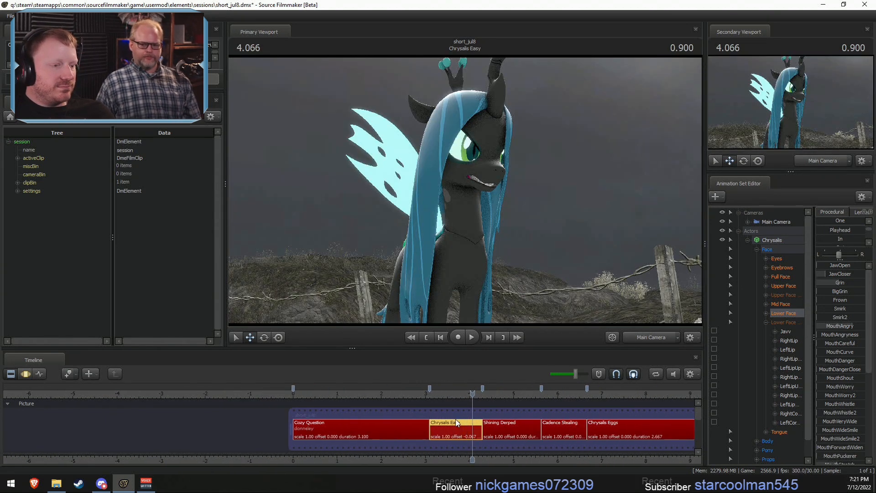
scroll(455, 418, up, 1)
click(430, 393)
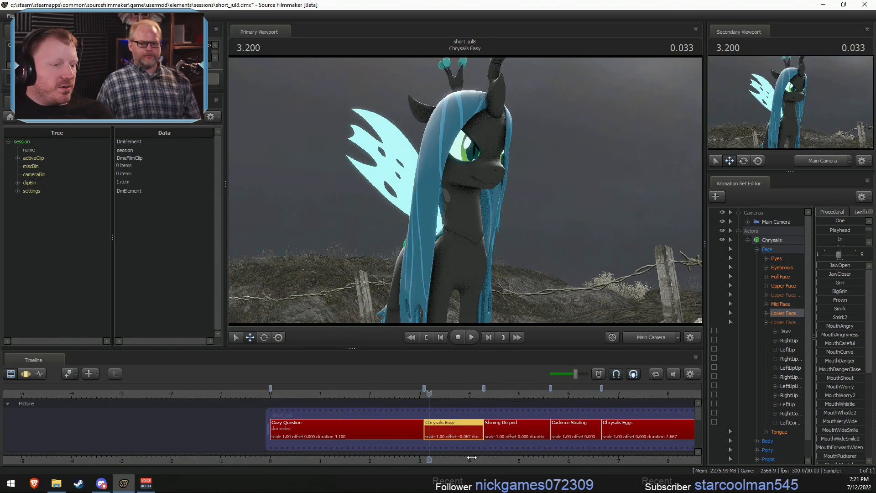
- Play back the Shining Derped shot from about 4.4 and again from 4.700
middle_drag(489, 429, 330, 407)
click(330, 394)
key(space)
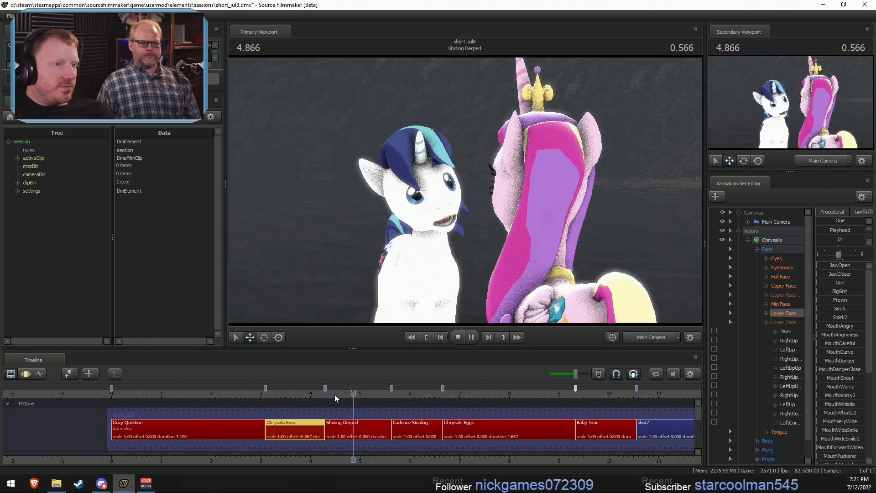
drag(392, 397, 345, 397)
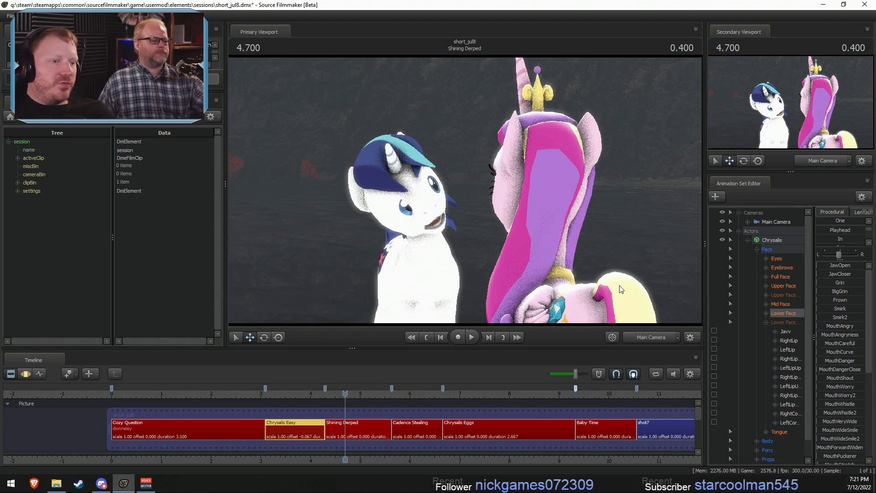
key(space)
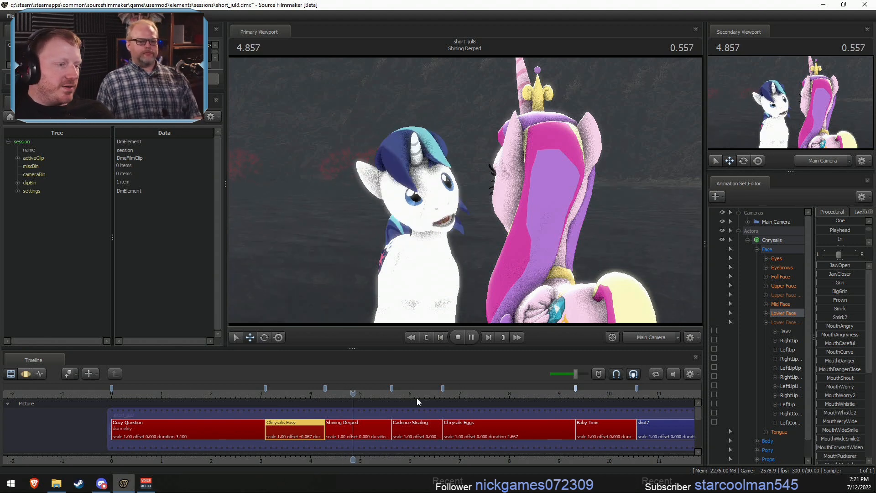
- Play back the Cadence Stealing shot from about 5.6 and stop on the wallet pose
click(391, 398)
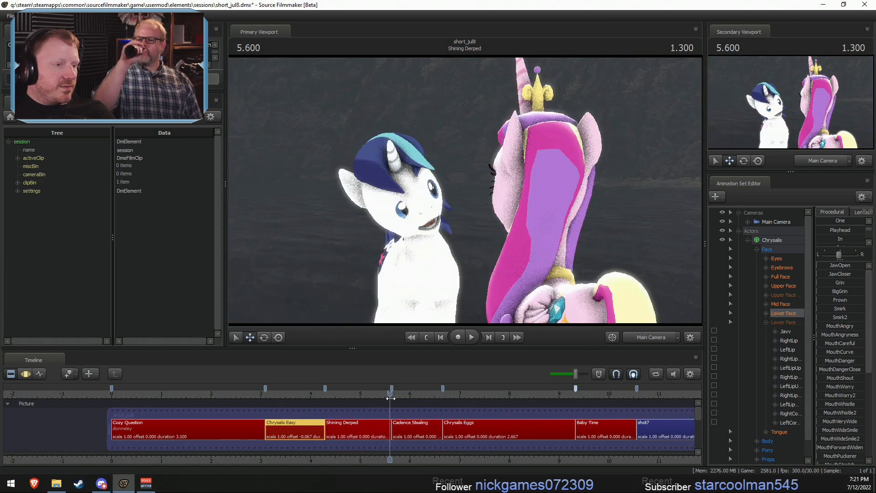
key(space)
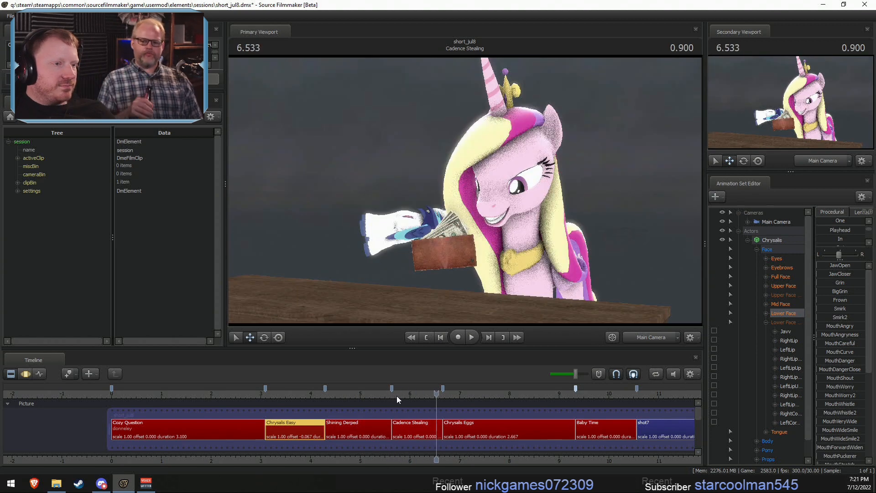
drag(402, 393, 398, 393)
key(space)
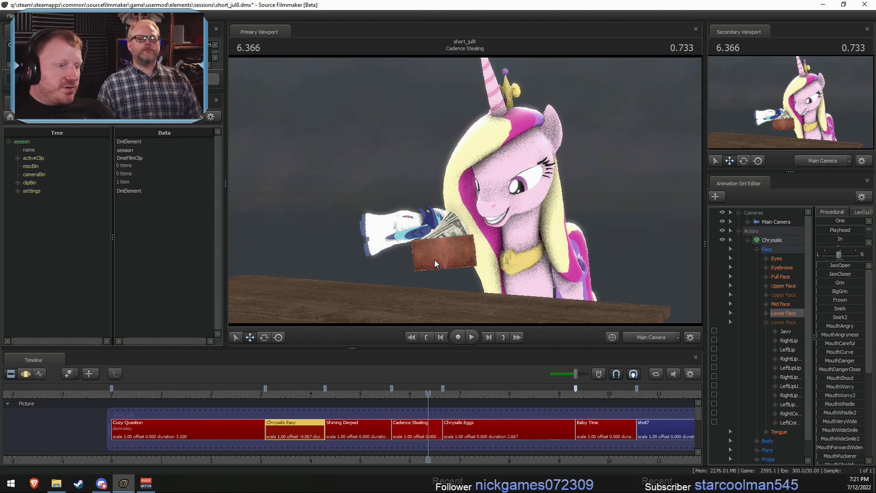
- Jump to the start of the Baby Time shot and play it back
middle_drag(419, 457, 294, 453)
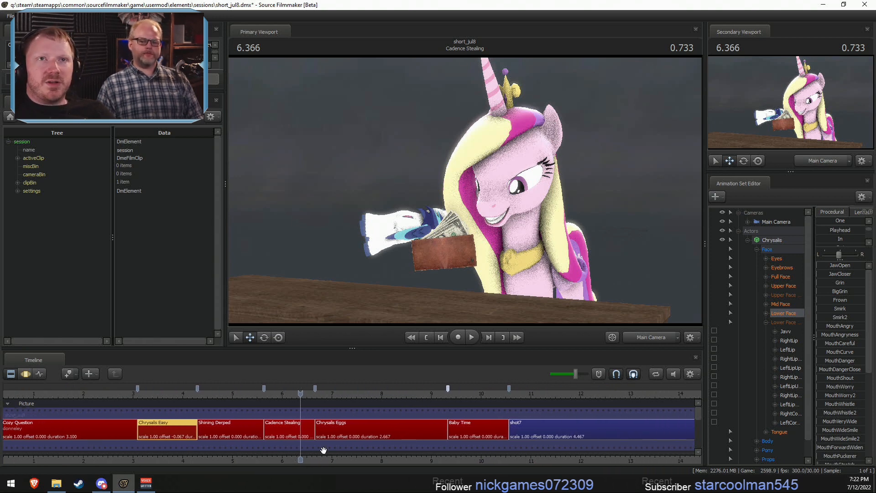
mouse_move(354, 439)
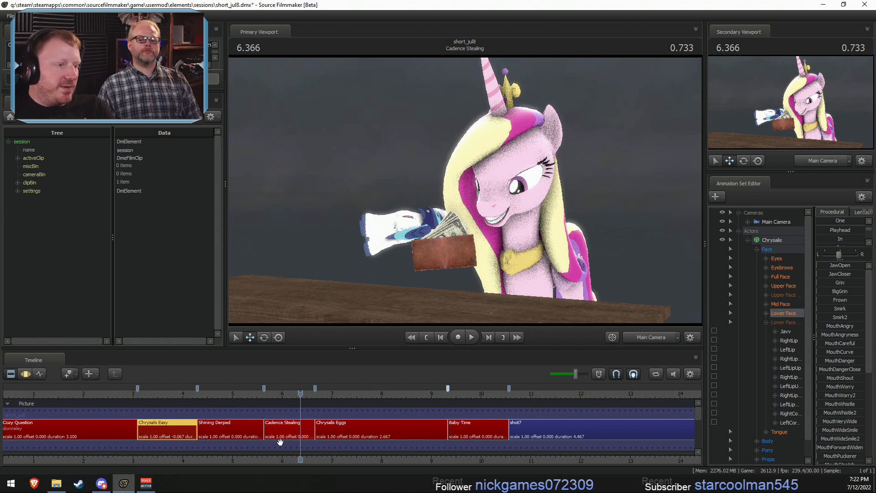
drag(313, 393, 448, 392)
key(space)
key(space)
- Select the Baby Time shot, set the playhead to 9.400 in the Motion Editor, and return to the Clip Editor
click(458, 425)
key(F3)
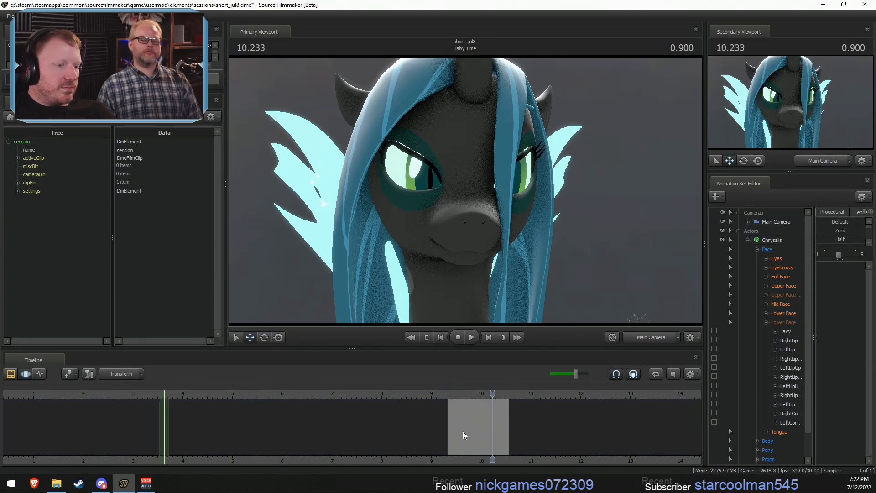
scroll(463, 431, up, 5)
scroll(453, 443, up, 1)
key(shift)
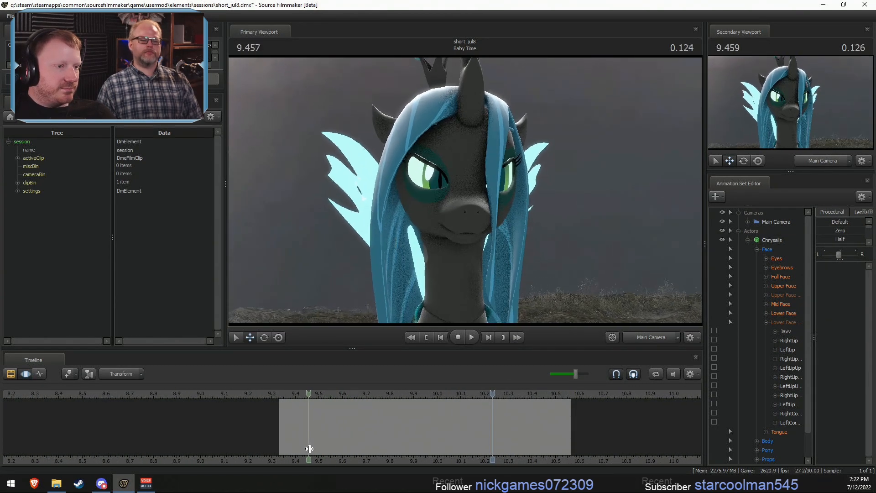
shift+click(297, 450)
scroll(297, 450, up, 3)
key(F2)
scroll(297, 449, down, 5)
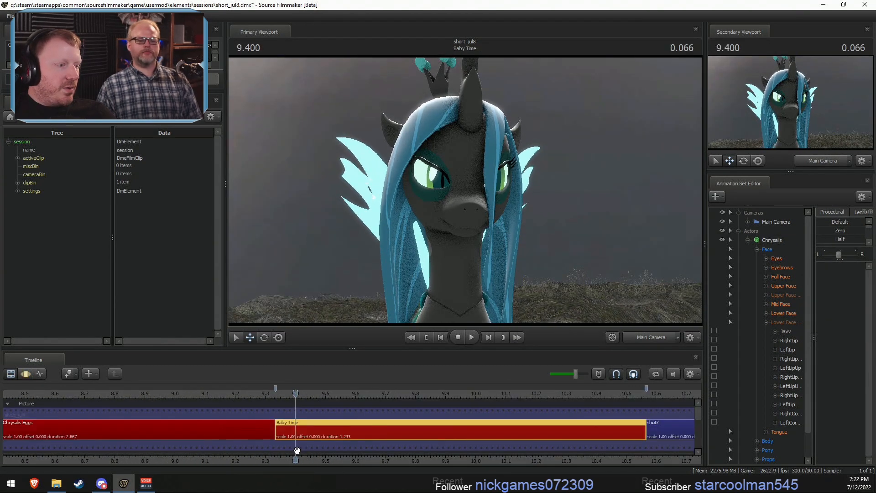
- Select the Chrysalis Eggs shot, then display Chrysalis's Lower Face controls in the Motion Editor
click(253, 425)
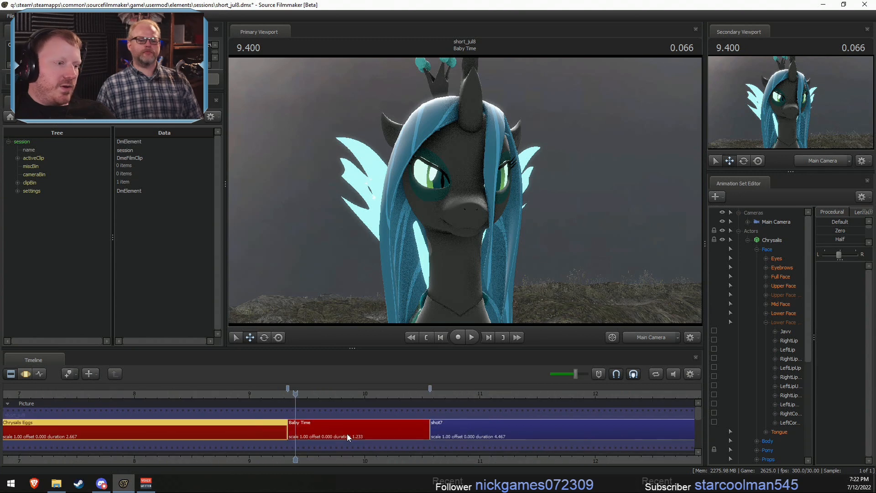
key(F3)
scroll(323, 430, up, 2)
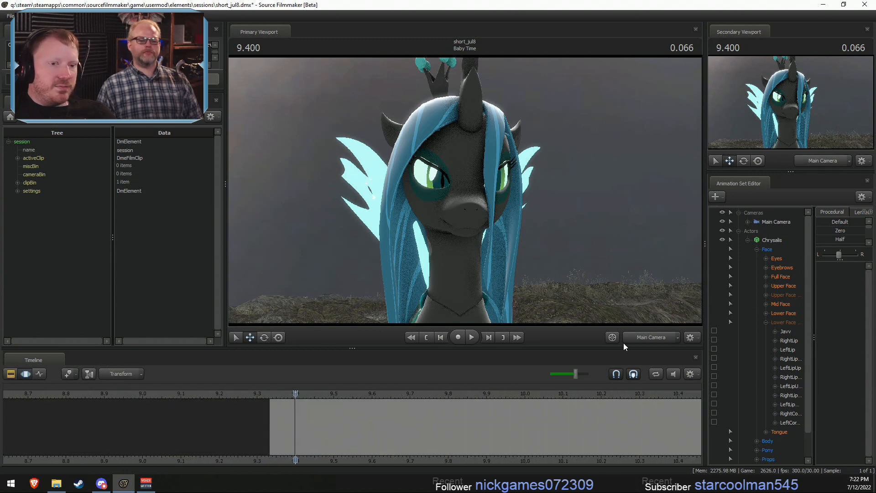
click(778, 313)
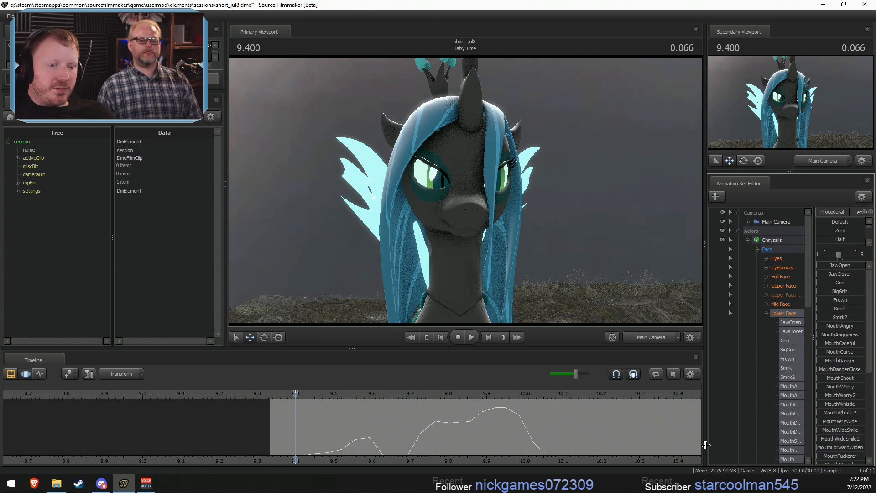
- Widen the Animation Set Editor and its control tree to make the Lower Face control names readable
drag(707, 434, 620, 424)
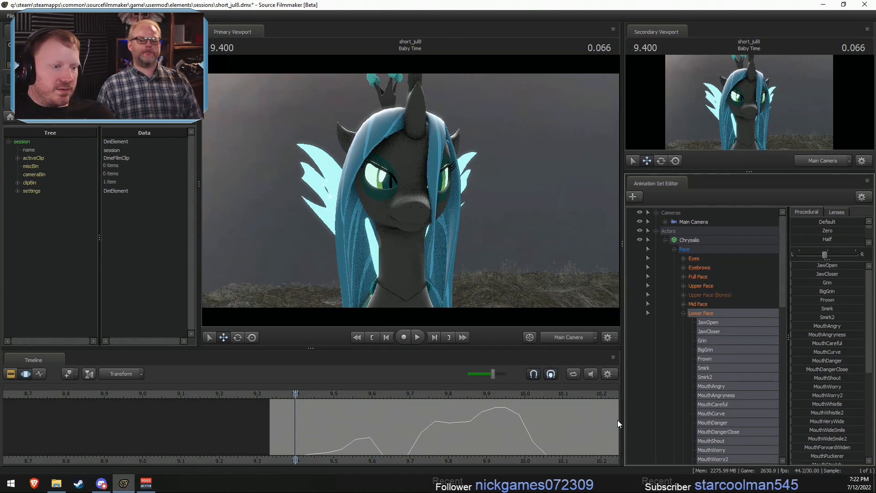
scroll(339, 456, up, 2)
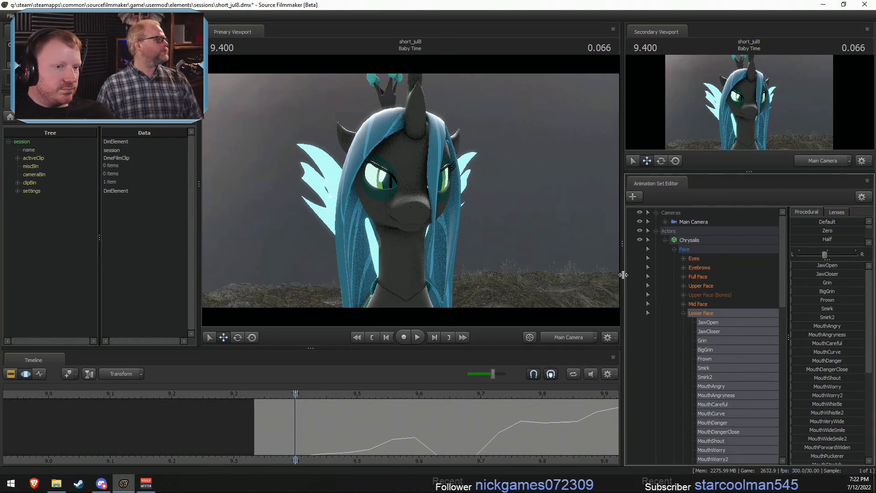
drag(622, 273, 661, 274)
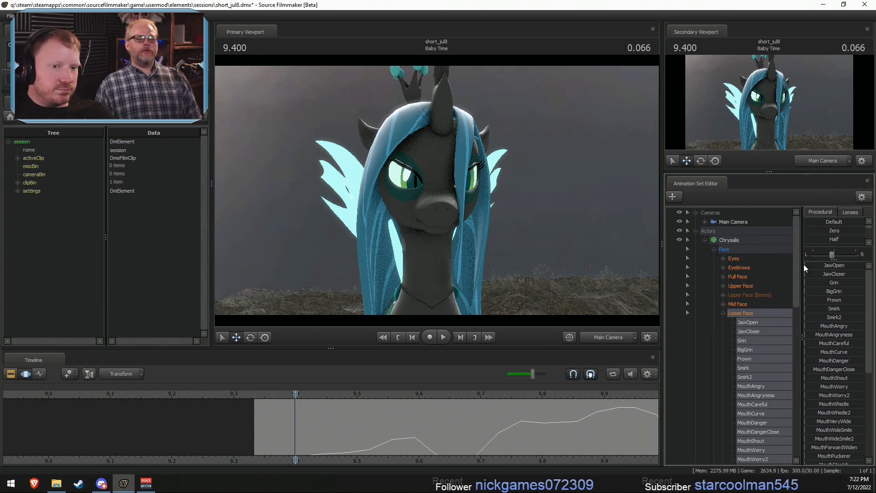
drag(803, 266, 808, 267)
- Apply the Zero preset to Chrysalis's Lower Face controls across all of time and clear the pending edit
scroll(321, 442, up, 1)
scroll(385, 425, down, 2)
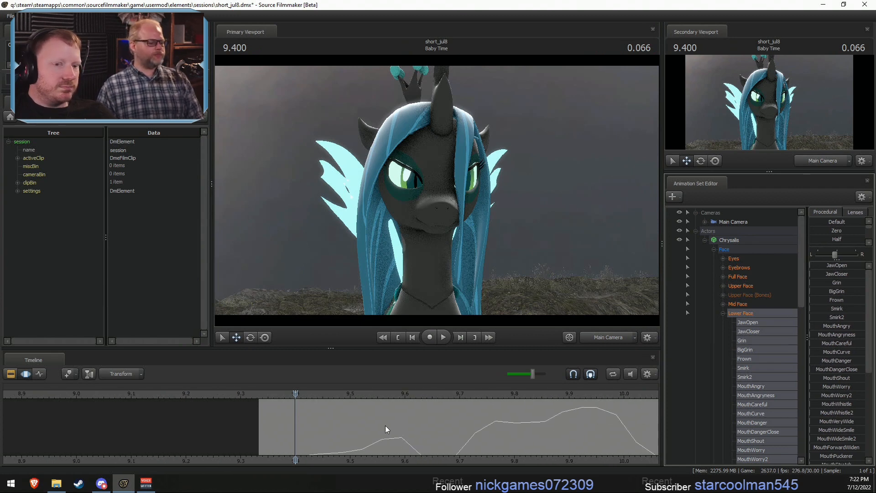
key(ctrl+a)
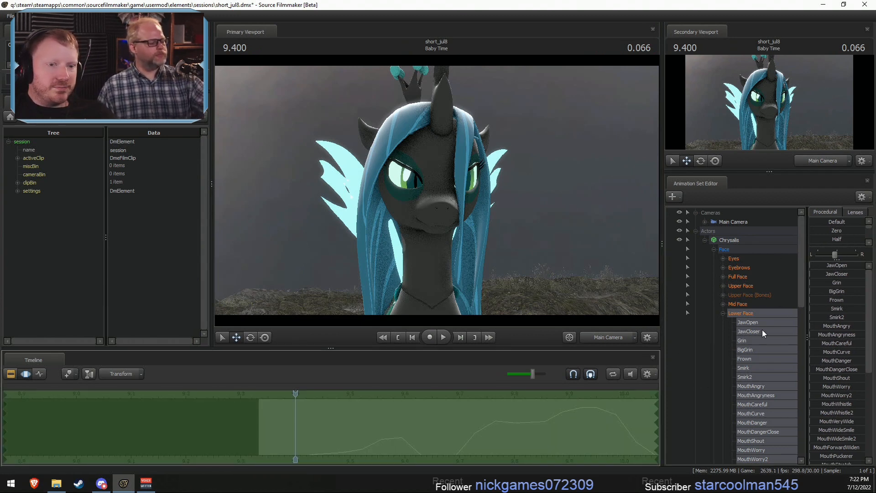
click(812, 231)
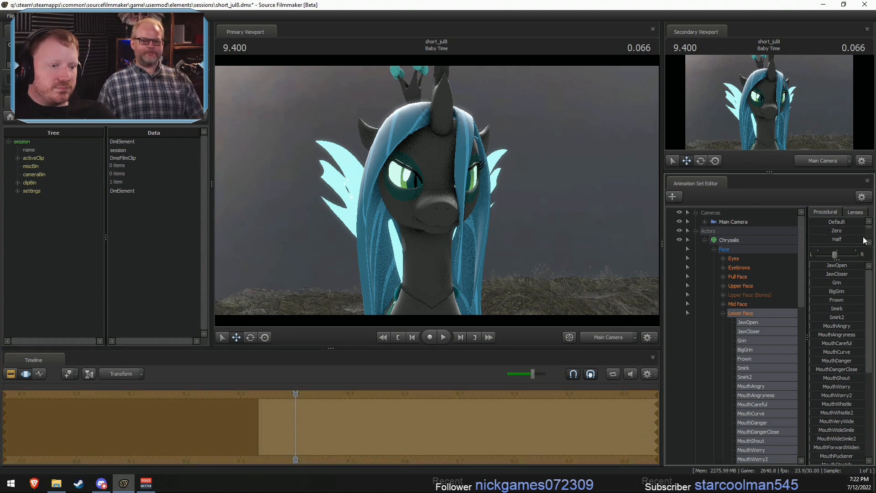
key(Escape)
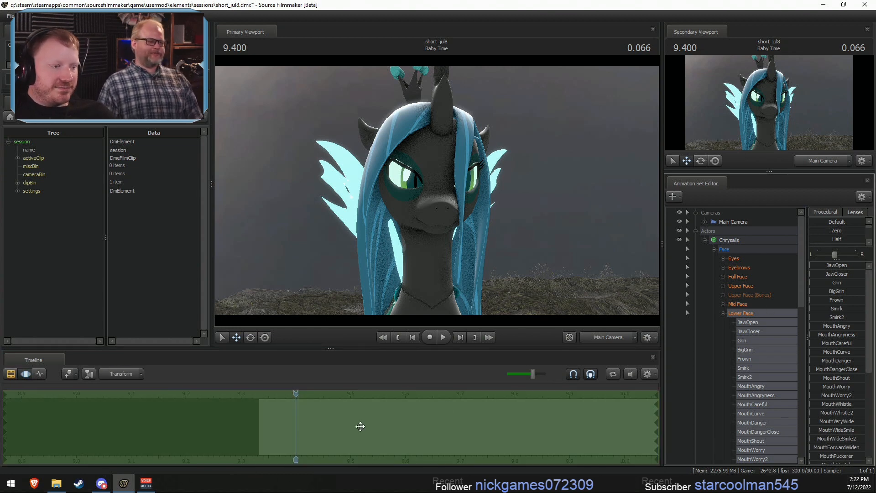
- Move the cut between Chrysalis Eggs and Baby Time to 9.066, place the playhead there, and save the session
drag(296, 434, 262, 449)
key(F2)
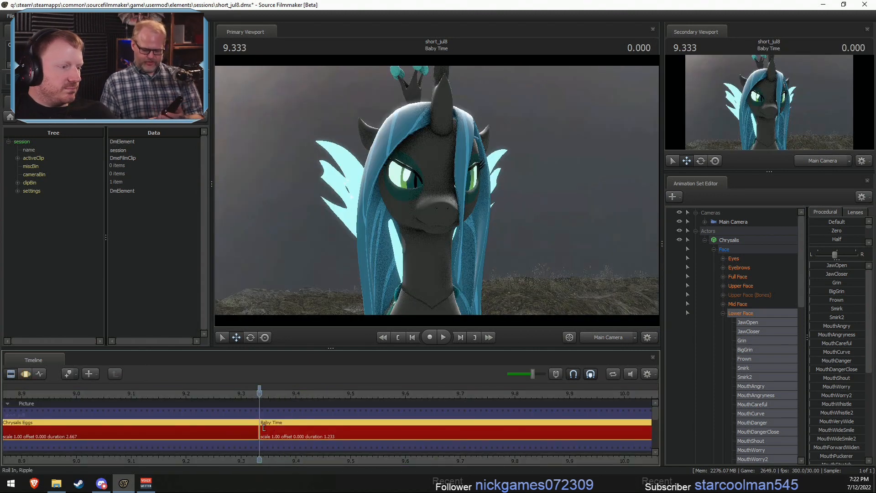
drag(252, 428, 113, 430)
click(132, 395)
key(F3)
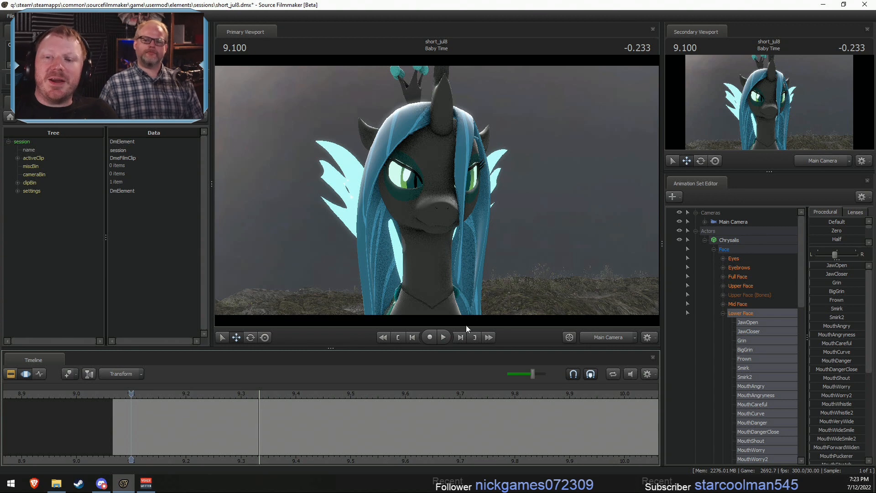
click(106, 393)
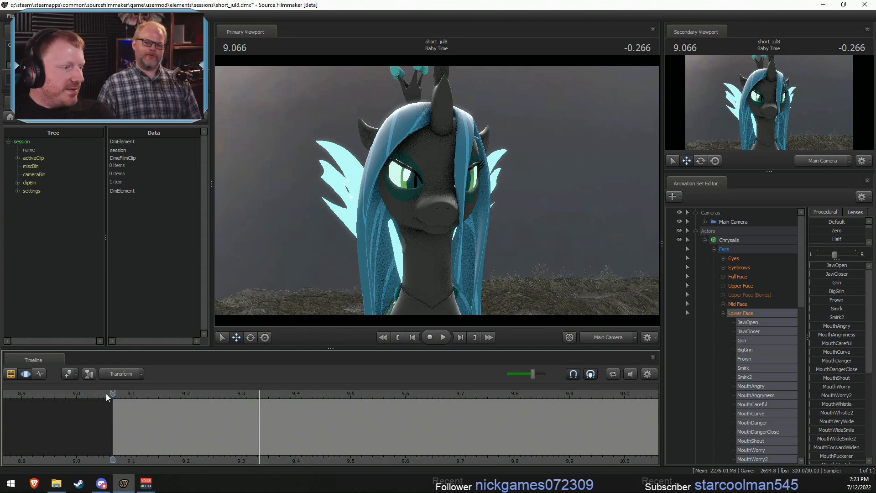
key(ctrl+s)
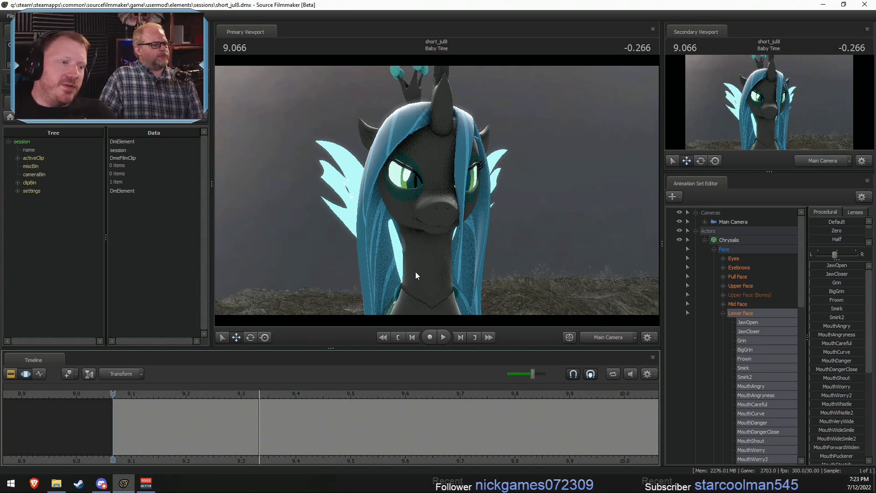
- Place the playhead at 9.266 with a falloff time selection spanning about 9.066 to 9.466 in Baby Time
drag(135, 432, 205, 446)
shift+click(230, 447)
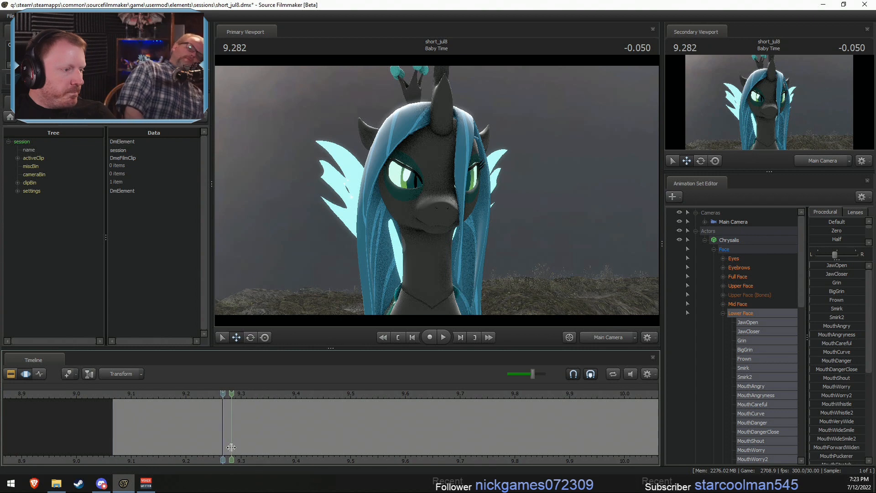
scroll(231, 447, up, 6)
mouse_move(238, 422)
mouse_down()
mouse_move(230, 424)
mouse_move(336, 433)
mouse_move(254, 425)
mouse_move(287, 426)
mouse_up()
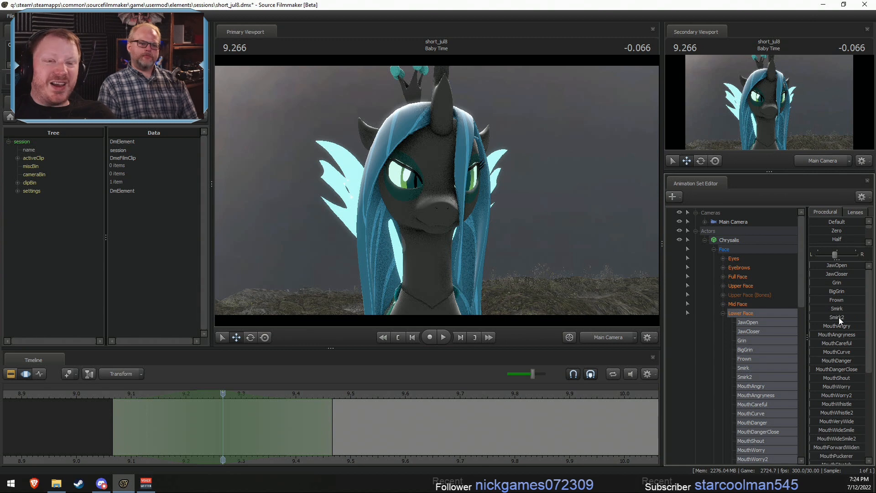
- Try the MouthPuckerer control on Chrysalis's mouth at 9.266, and undo it
scroll(839, 388, down, 1)
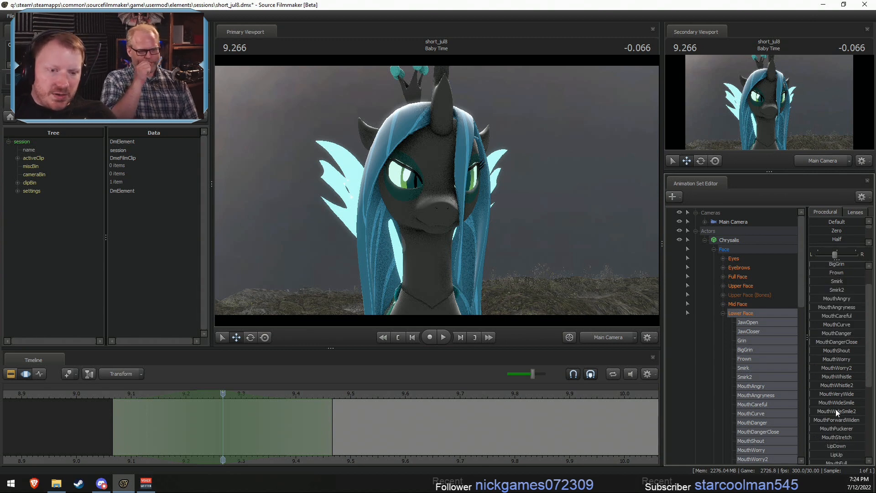
click(813, 429)
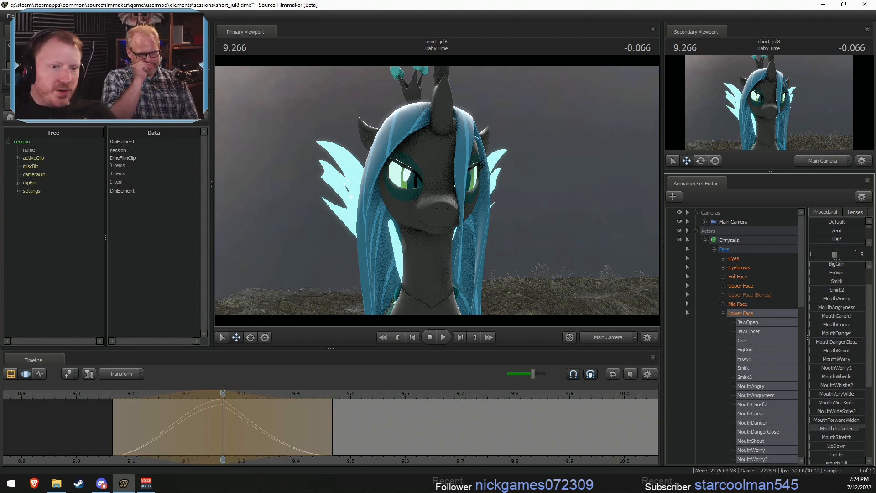
scroll(841, 411, down, 5)
key(ctrl+z)
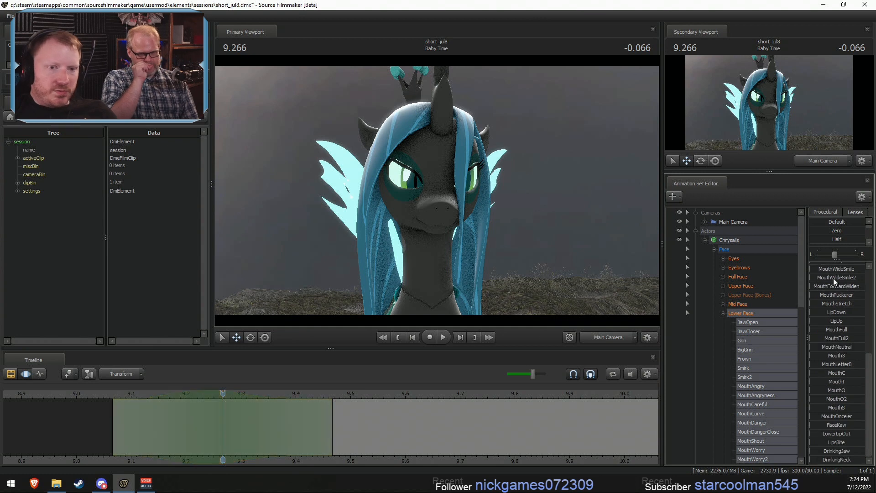
- View Chrysalis's mouth in profile through the Work Camera and raise MouthLetterB to full at 9.266
click(817, 364)
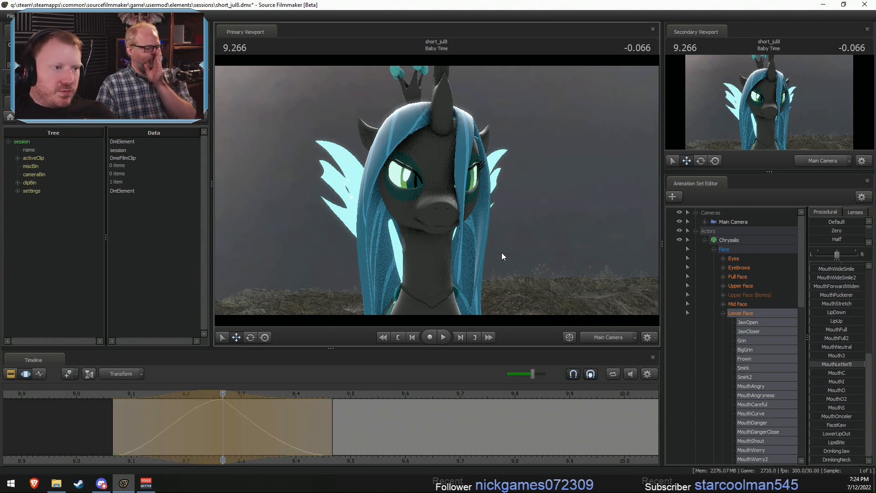
click(600, 336)
key(w)
mouse_move(538, 256)
mouse_down()
mouse_move(538, 292)
mouse_move(539, 260)
mouse_up()
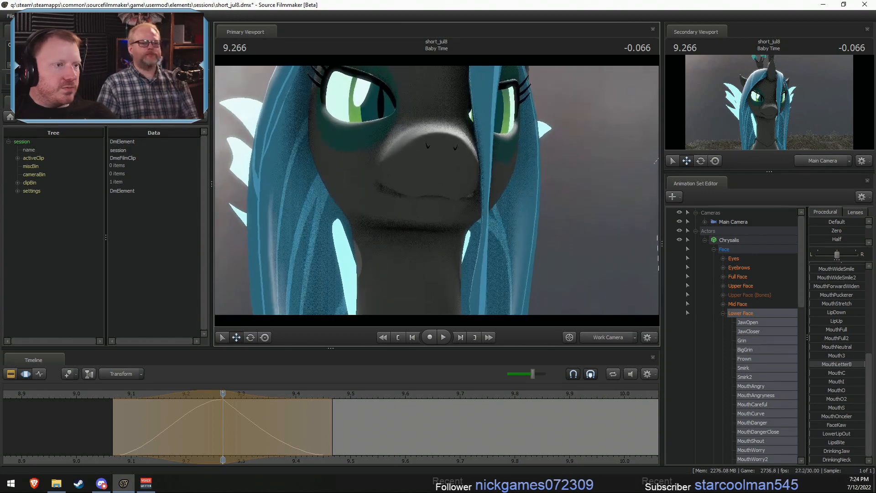
key(ctrl+z)
alt+drag(430, 144, 426, 221)
drag(811, 364, 865, 364)
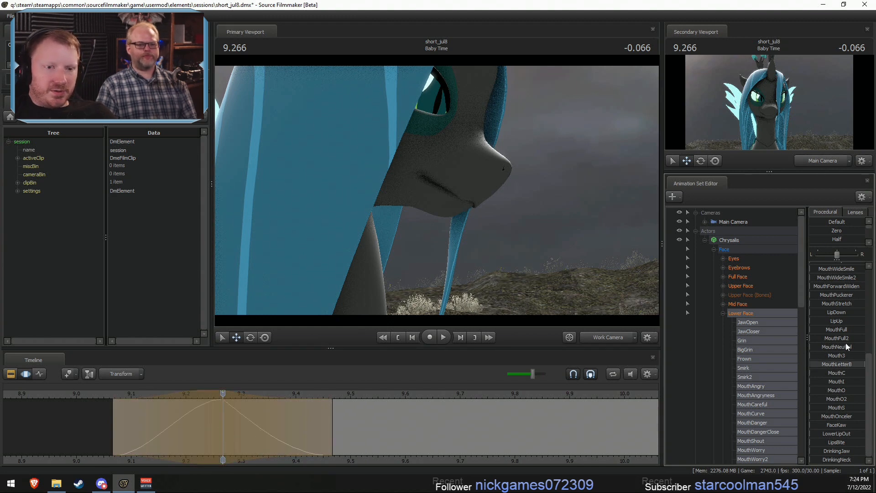
- Raise MouthPuckerer to full and MouthForwardWiden to about a third, checking the mouth from the side and front
drag(822, 295, 864, 295)
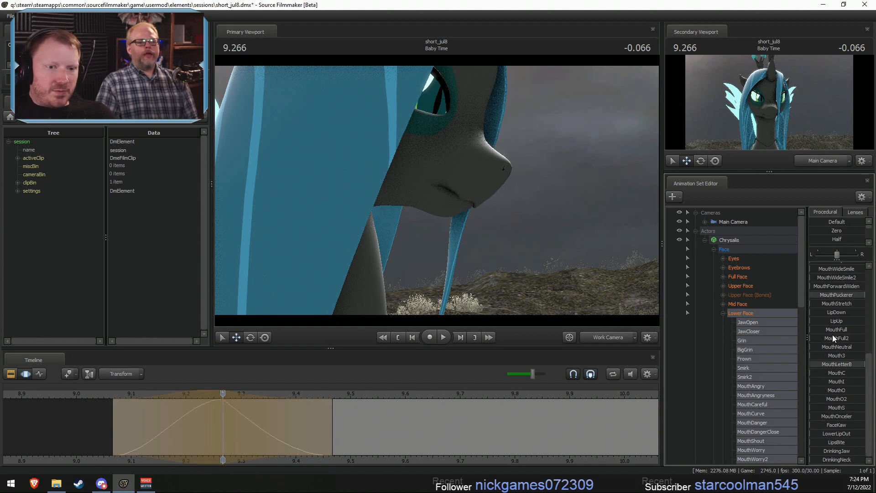
scroll(836, 309, up, 1)
mouse_move(826, 314)
mouse_down()
mouse_move(853, 313)
mouse_move(839, 314)
mouse_up()
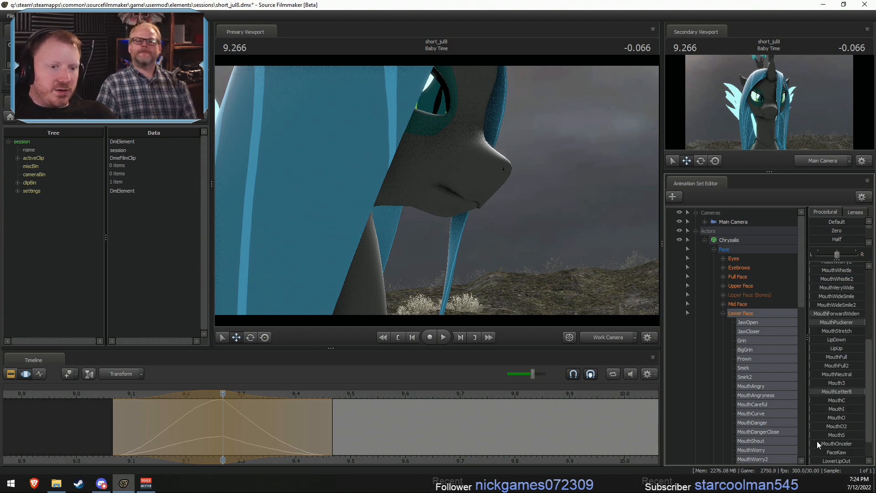
drag(816, 442, 795, 418)
drag(522, 244, 484, 244)
mouse_move(437, 190)
mouse_down()
mouse_move(445, 180)
mouse_move(429, 183)
mouse_move(436, 190)
mouse_up()
scroll(838, 294, up, 4)
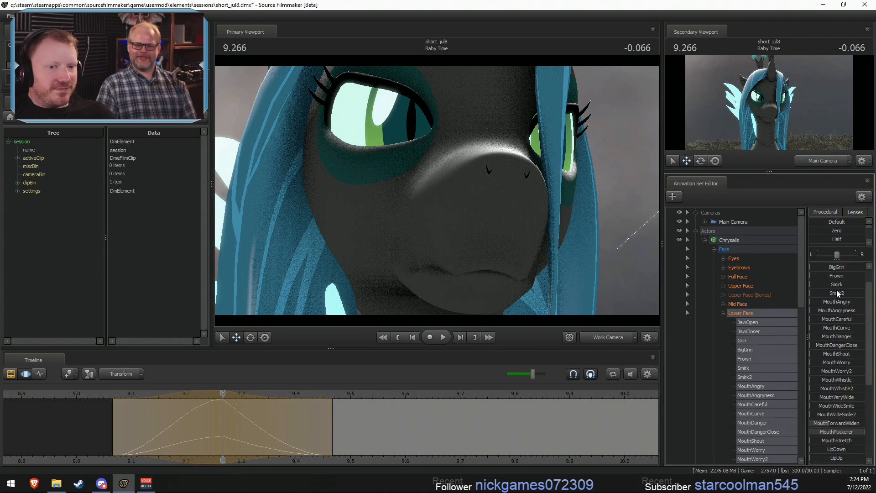
- Try a small JawOpen adjustment on Chrysalis's mouth, cancel it, and restore the pending mouth pose
scroll(827, 273, up, 1)
key(s)
drag(538, 237, 538, 237)
mouse_move(816, 265)
mouse_down()
mouse_move(825, 266)
mouse_move(812, 265)
mouse_up()
key(Escape)
drag(584, 282, 374, 190)
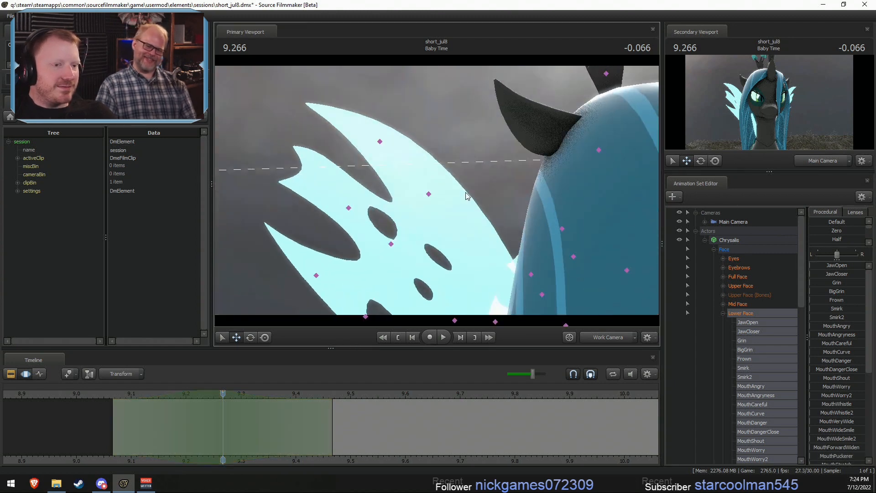
key(ctrl+z)
drag(436, 190, 491, 199)
key(d)
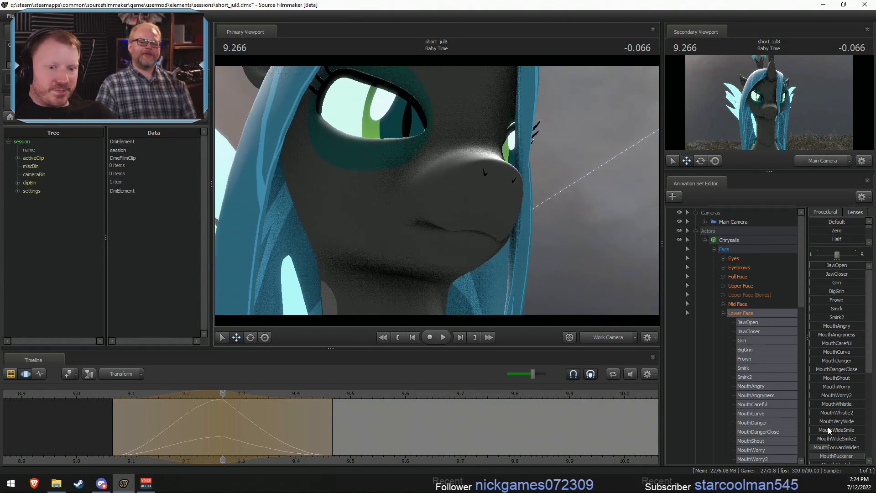
- Try FaceKaw at about half on Chrysalis's mouth, compare against the cancelled pose, and undo back to the pose without FaceKaw
scroll(835, 433, down, 5)
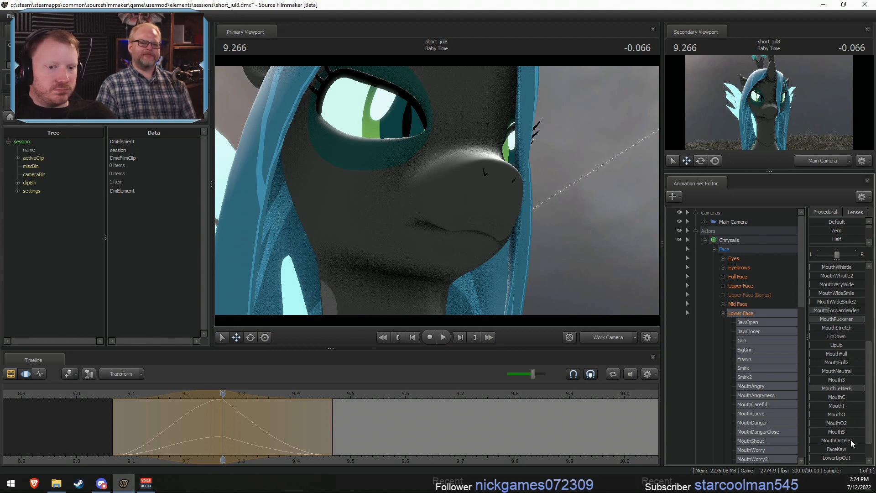
mouse_move(829, 441)
mouse_down()
mouse_move(859, 450)
mouse_move(840, 449)
mouse_up()
drag(542, 255, 420, 242)
drag(437, 190, 446, 186)
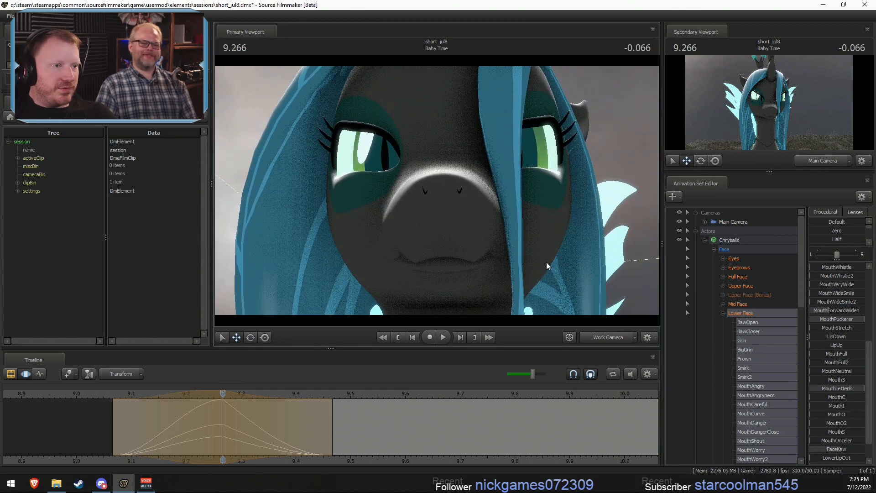
key(Escape)
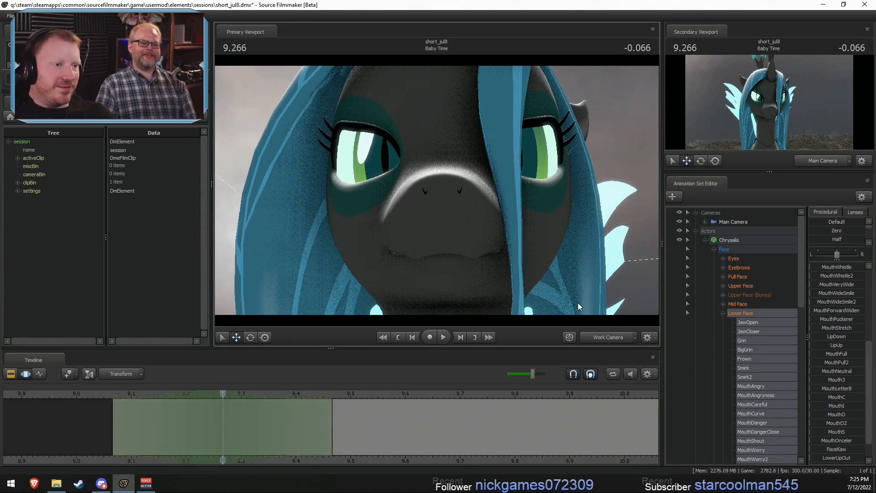
drag(488, 253, 468, 192)
key(ctrl+z)
key(ctrl+z)
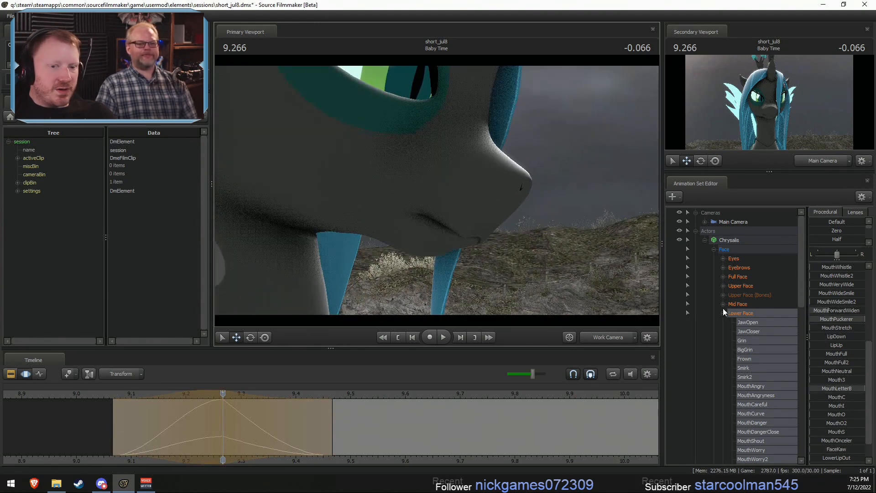
- Try the LipsBite control on Chrysalis's mouth in profile view, and undo it
scroll(849, 398, down, 1)
drag(815, 442, 840, 441)
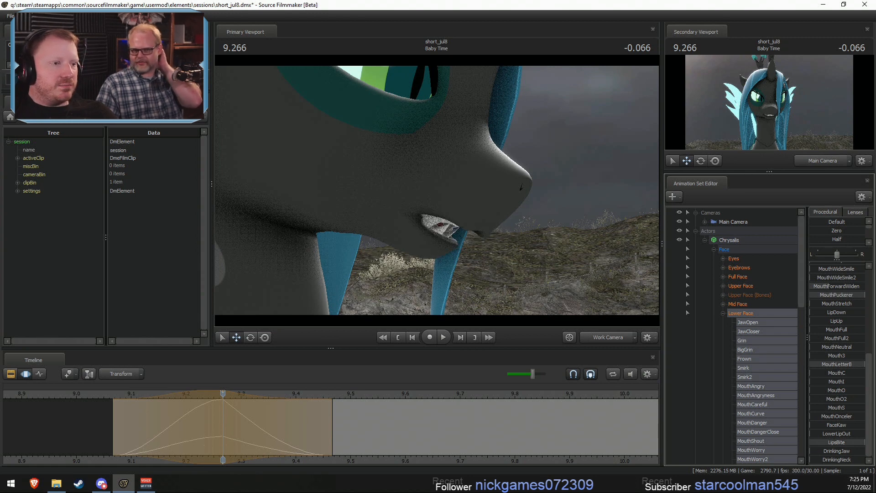
drag(547, 239, 546, 243)
key(ctrl+z)
- Commit the pending mouth pose, save the session, and return to the Motion Editor
key(F2)
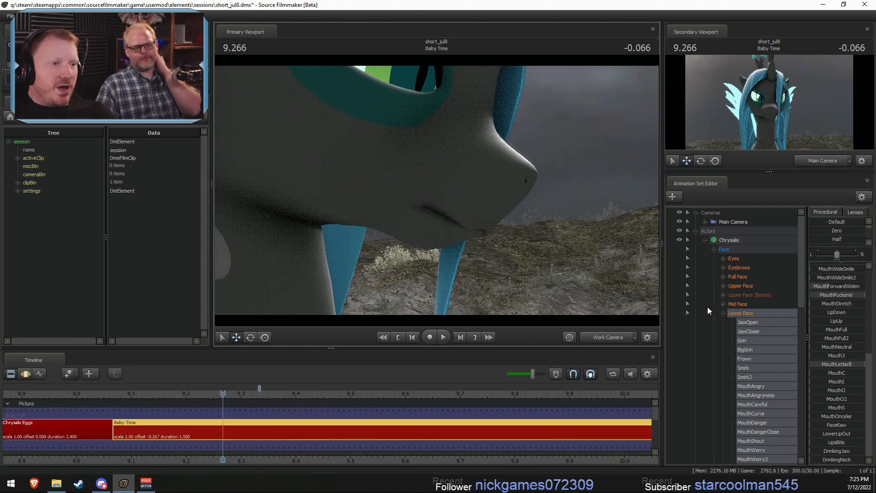
key(F3)
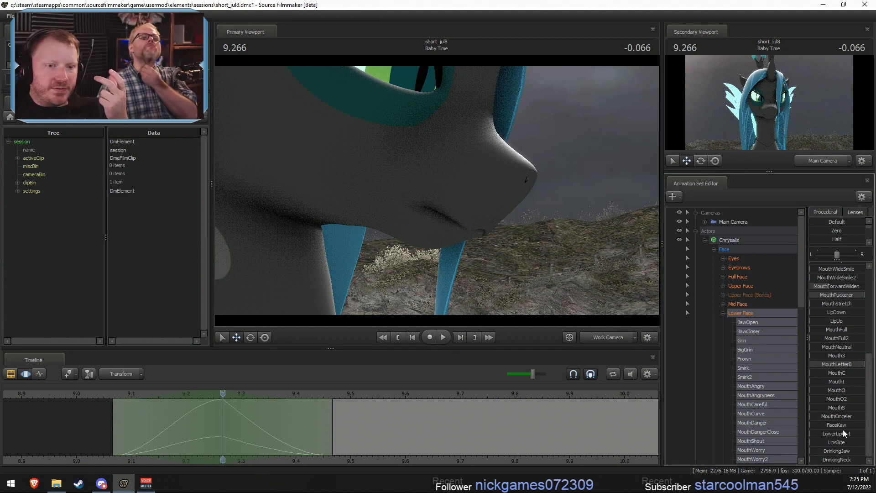
scroll(842, 429, up, 6)
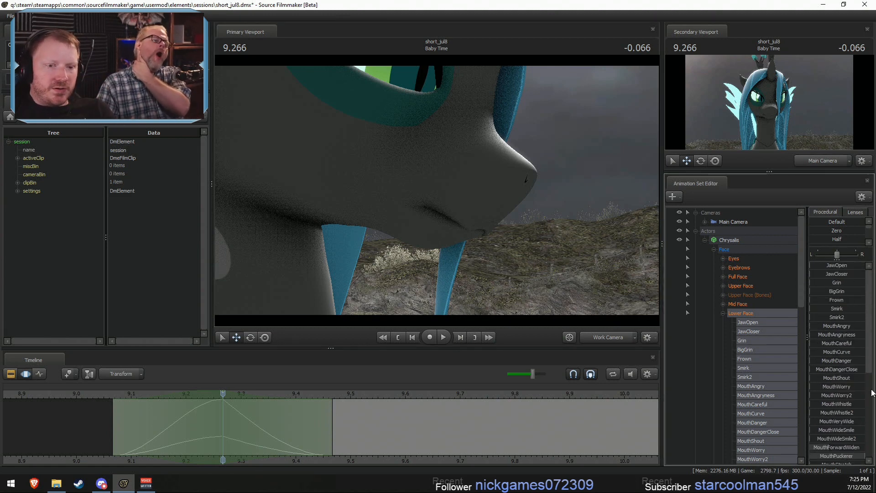
- Try out the MouthCurve and Grin controls on Chrysalis's mouth at 9.266, undoing each trial
drag(819, 352, 858, 352)
drag(524, 228, 441, 192)
key(d)
key(a)
key(ctrl+z)
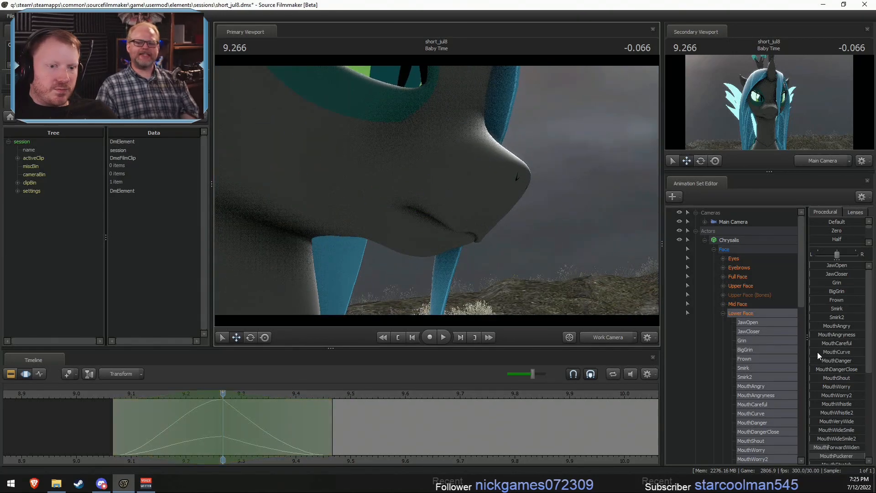
drag(817, 352, 841, 343)
key(ctrl+z)
key(ctrl+z)
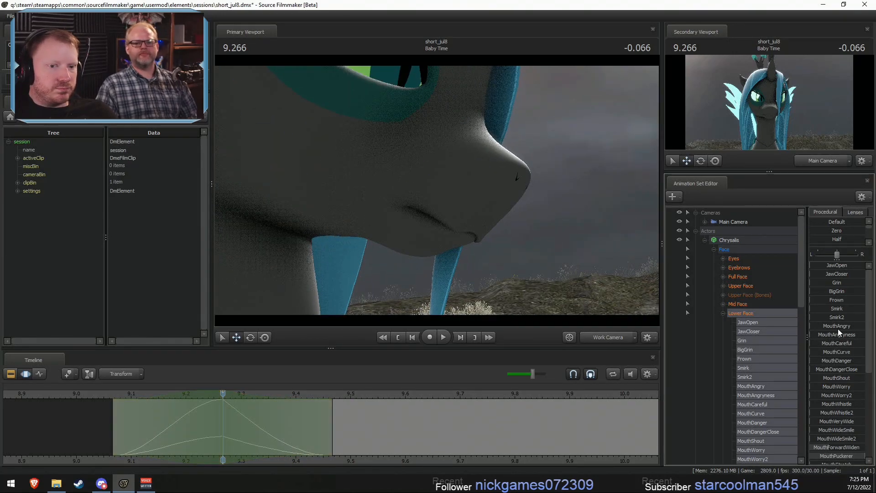
drag(817, 283, 823, 283)
key(ctrl+z)
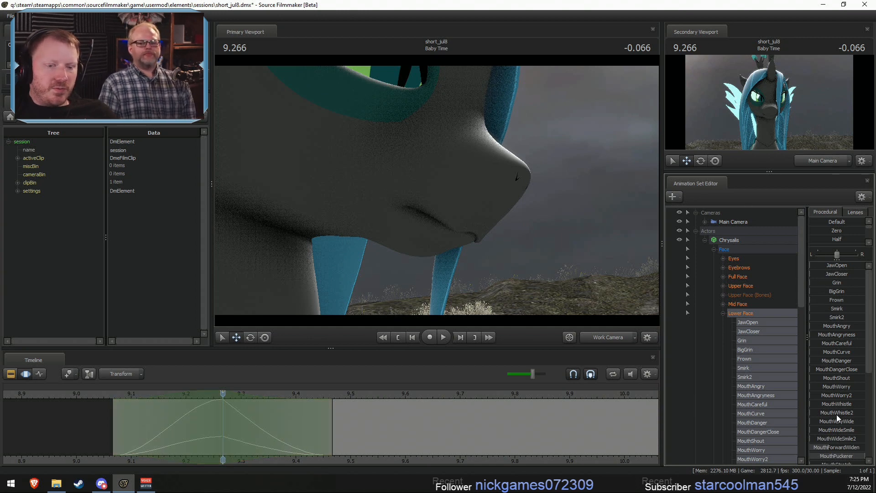
- Raise MouthForwardWiden to about 60 percent at 9.266 to push Chrysalis's lips further forward
scroll(831, 409, down, 3)
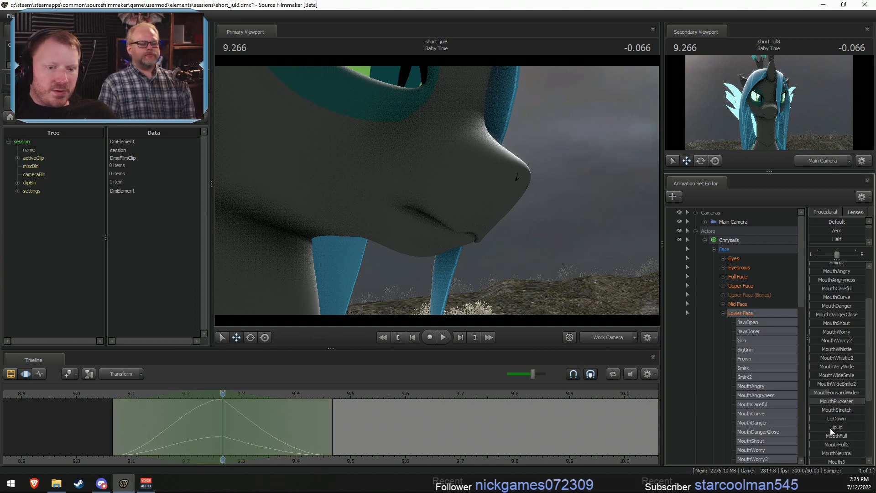
scroll(833, 433, down, 1)
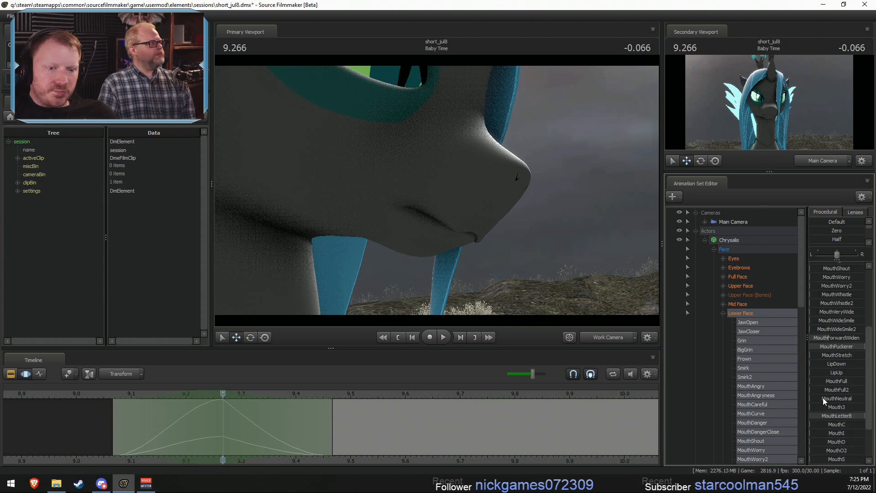
mouse_move(822, 399)
mouse_down()
mouse_move(860, 399)
mouse_move(814, 399)
mouse_move(860, 388)
mouse_move(816, 385)
mouse_up()
scroll(835, 409, down, 2)
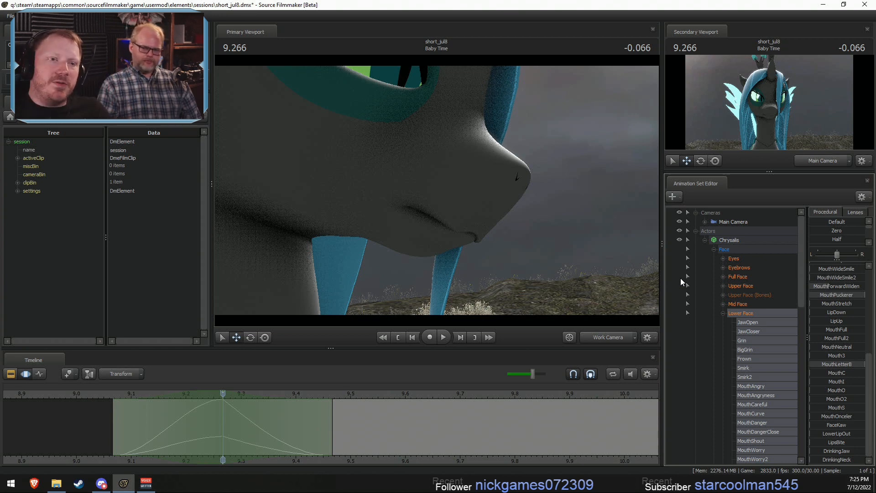
drag(588, 255, 595, 242)
scroll(837, 332, up, 1)
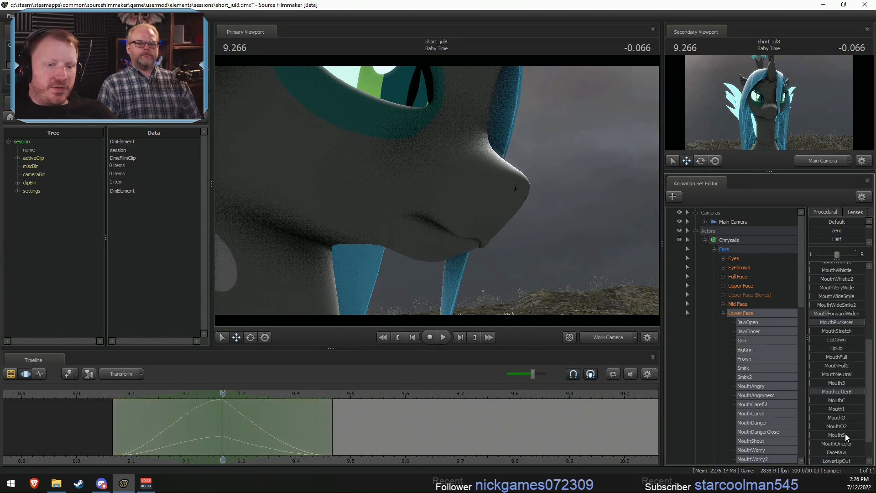
scroll(834, 422, up, 2)
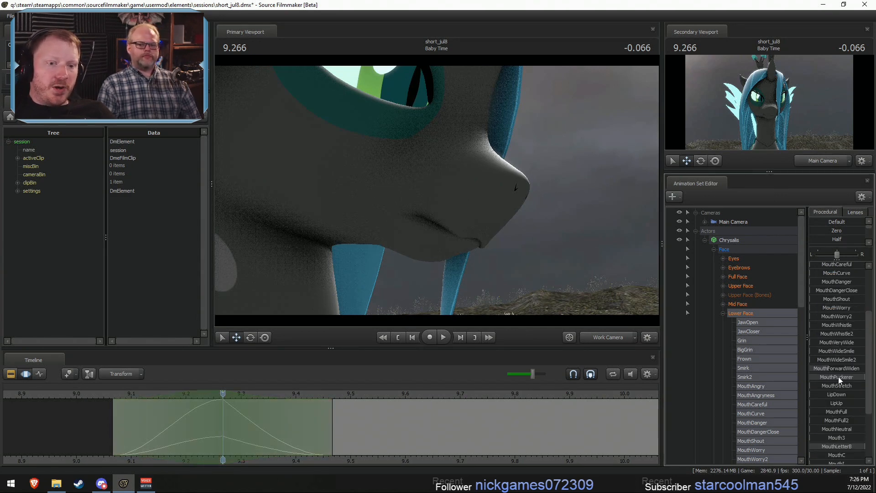
drag(838, 368, 854, 368)
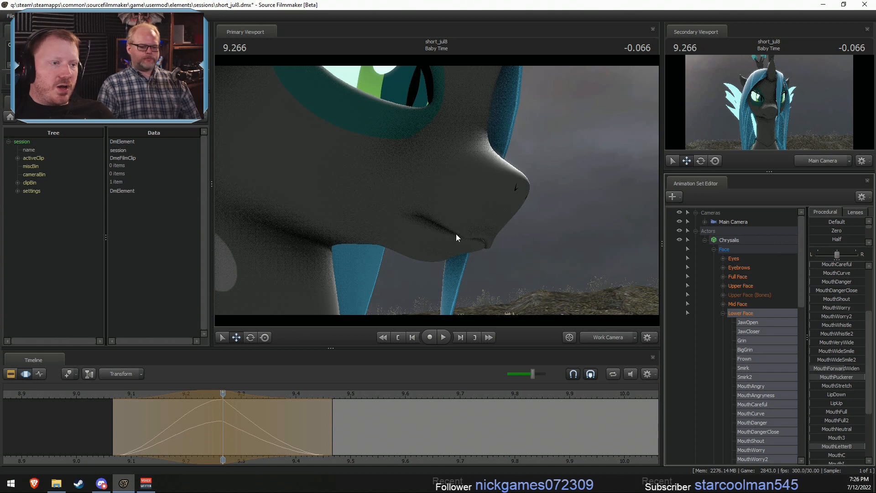
- Raise JawCloser to about a quarter at 9.266 while viewing Chrysalis's mouth in profile
mouse_move(456, 234)
mouse_down()
mouse_move(415, 233)
mouse_move(456, 234)
mouse_up()
scroll(830, 289, up, 3)
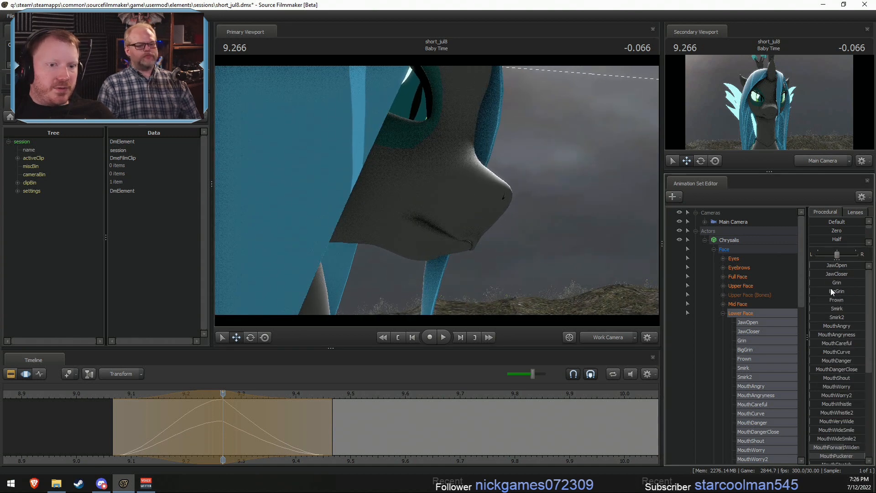
drag(836, 274, 817, 274)
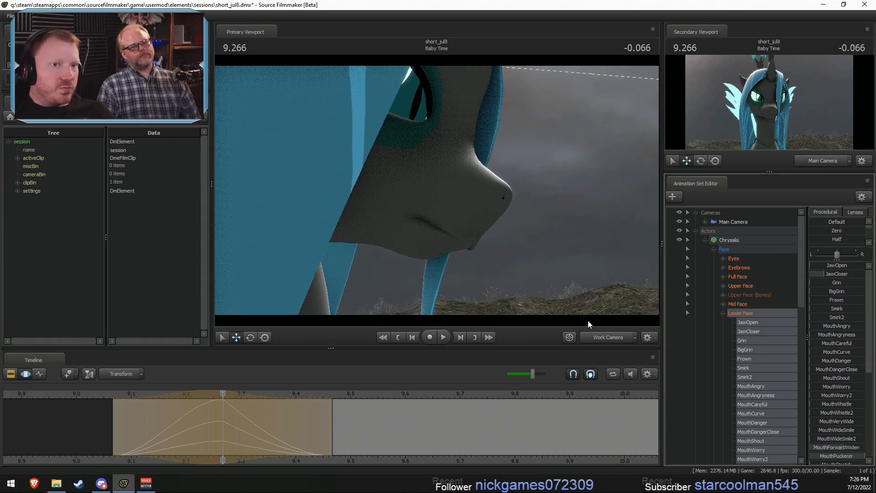
- Shift the closed-mouth pose so its curves peak at 9.300 within a 9.1 to 9.5 selection, and commit it
scroll(205, 413, up, 2)
drag(227, 426, 246, 432)
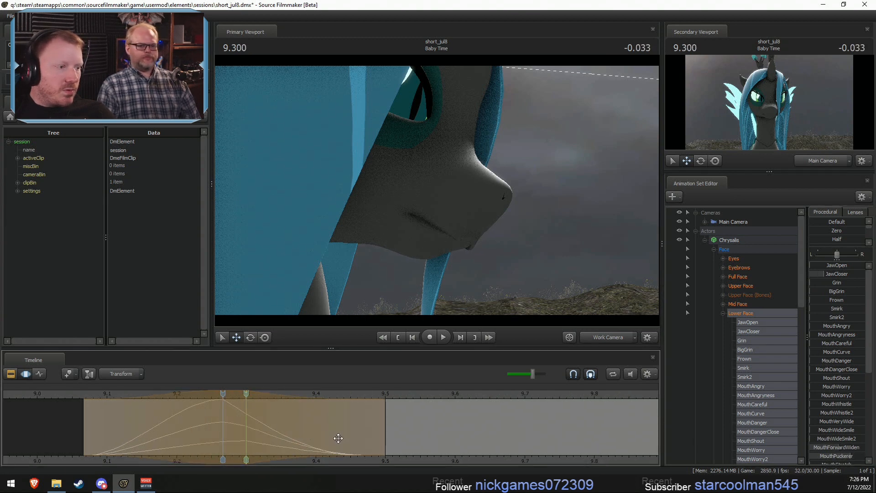
key(ctrl+z)
key(Escape)
drag(205, 400, 234, 400)
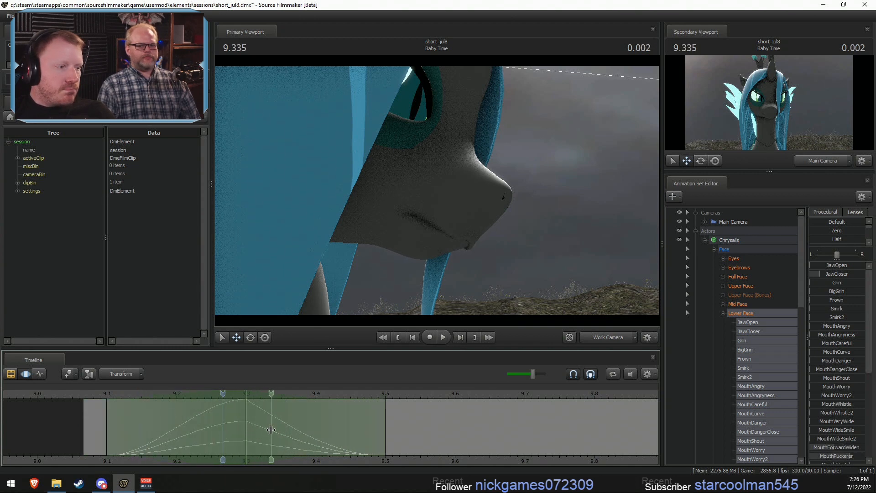
- Place the playhead at 9.500 with the falloff time selection spanning 9.3 to 9.7
shift+click(395, 436)
shift+scroll(396, 437, up, 6)
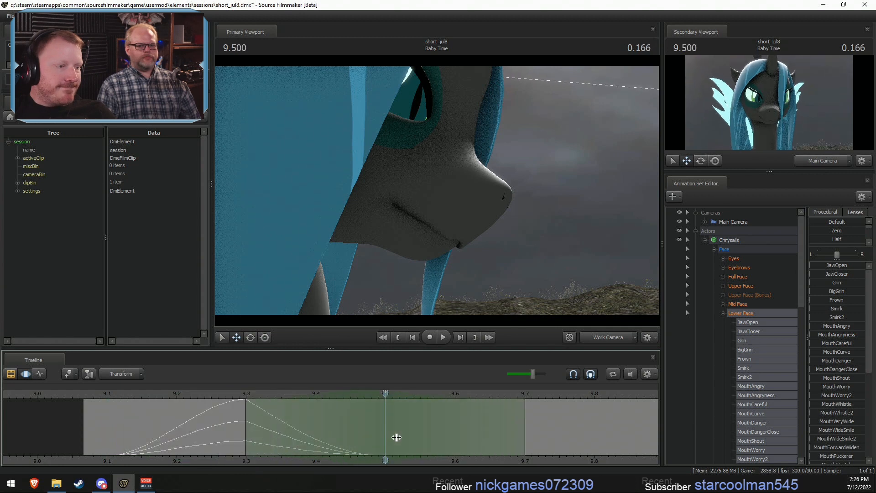
- Blend the closed-mouth pose from 9.300 into the 9.3 to 9.7 selection using the Playhead preset
click(247, 396)
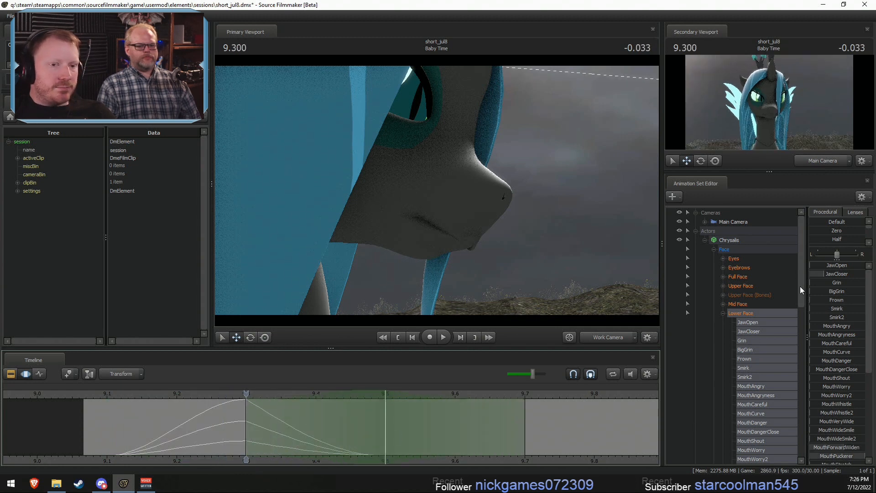
scroll(818, 234, down, 1)
click(819, 233)
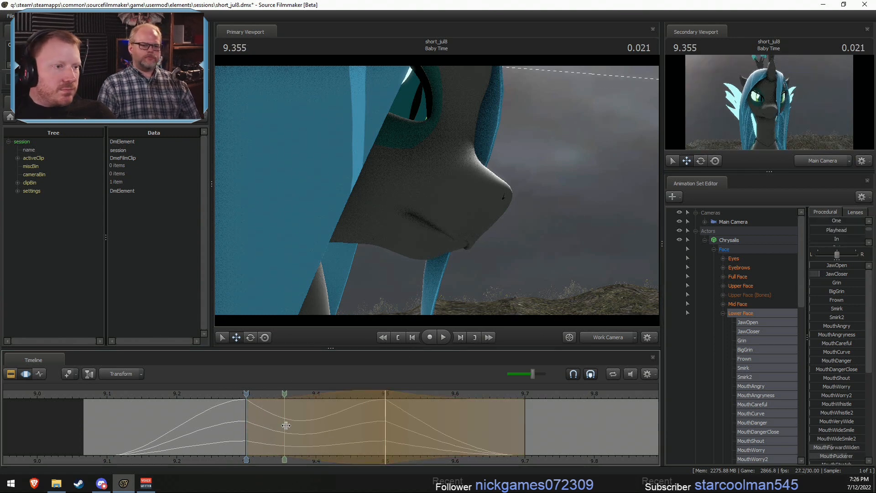
- Open Chrysalis's mouth with JawOpen at about 20 percent at 9.400 within a 9.3 to 9.5 selection, and scrub the result
click(316, 428)
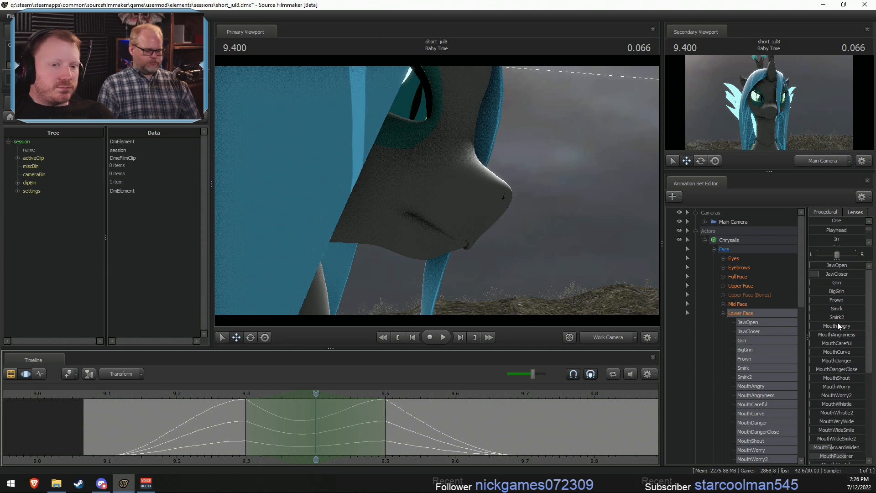
mouse_move(824, 266)
mouse_down()
mouse_move(847, 266)
mouse_move(837, 266)
mouse_up()
key(space)
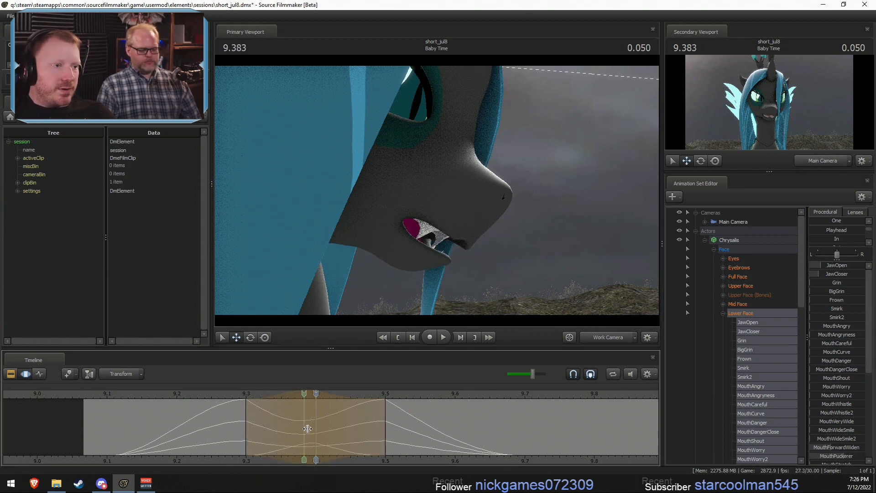
drag(256, 428, 283, 429)
shift+click(283, 428)
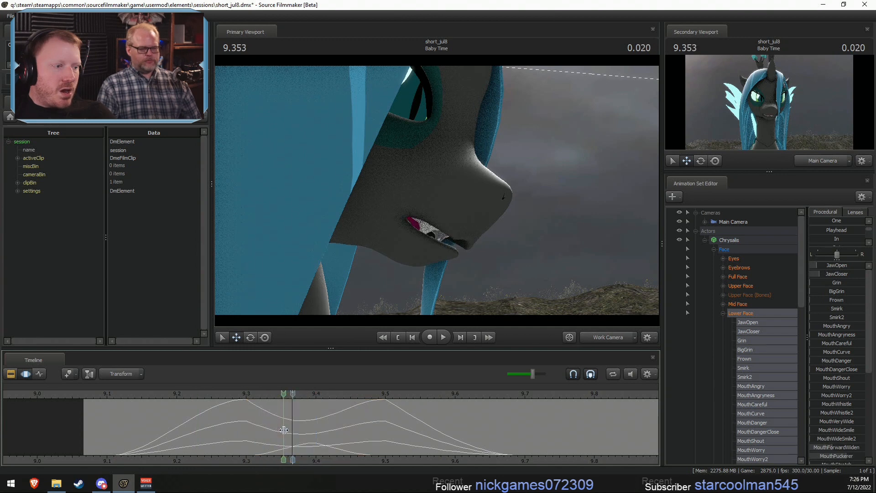
shift+scroll(284, 428, up, 4)
click(191, 420)
drag(191, 419, 153, 420)
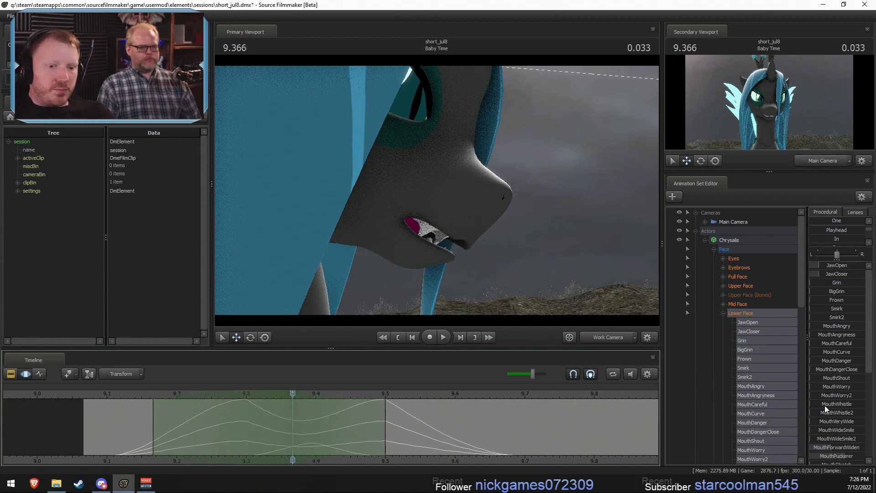
scroll(824, 405, down, 2)
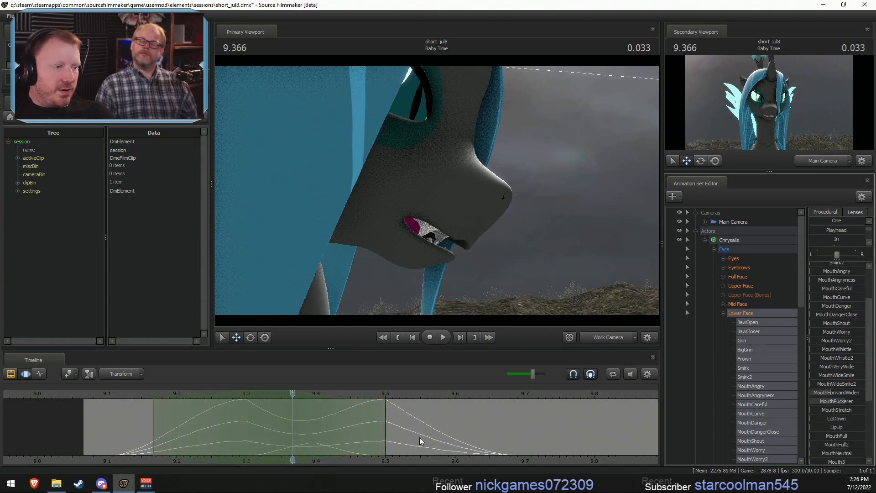
shift+drag(269, 420, 157, 430)
shift+scroll(228, 433, up, 4)
shift+scroll(707, 423, down, 1)
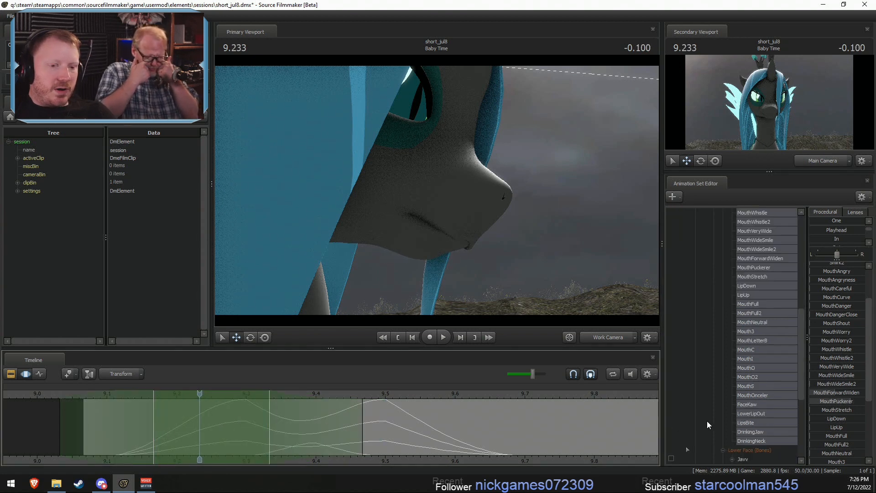
- Lower only MouthPuckerer to about half at 9.500 within a 9.3 to 9.7 selection
click(758, 267)
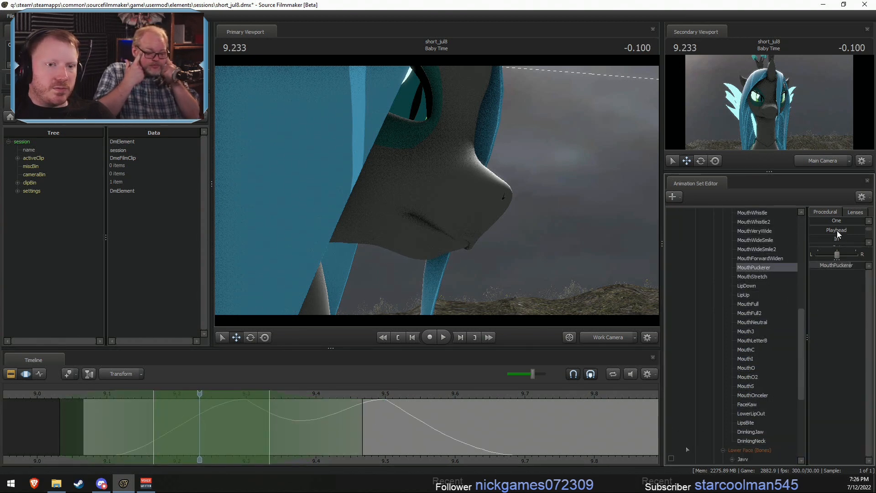
scroll(836, 230, down, 2)
scroll(823, 237, down, 2)
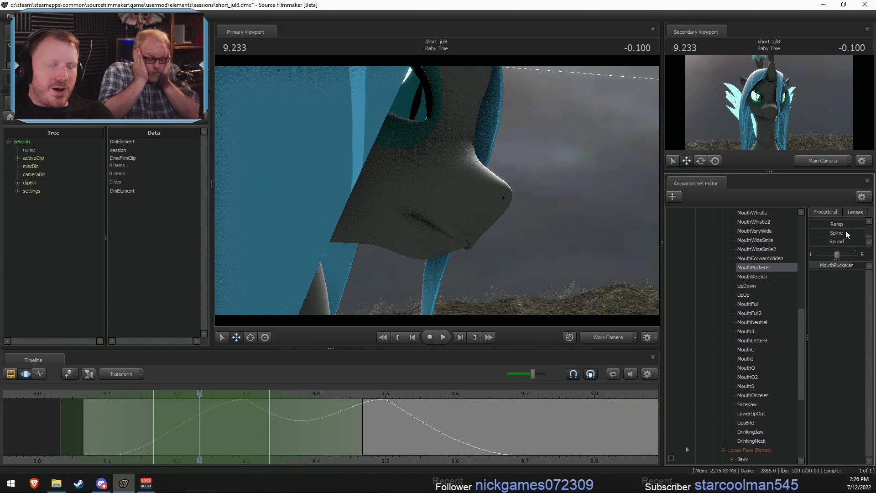
drag(115, 417, 387, 443)
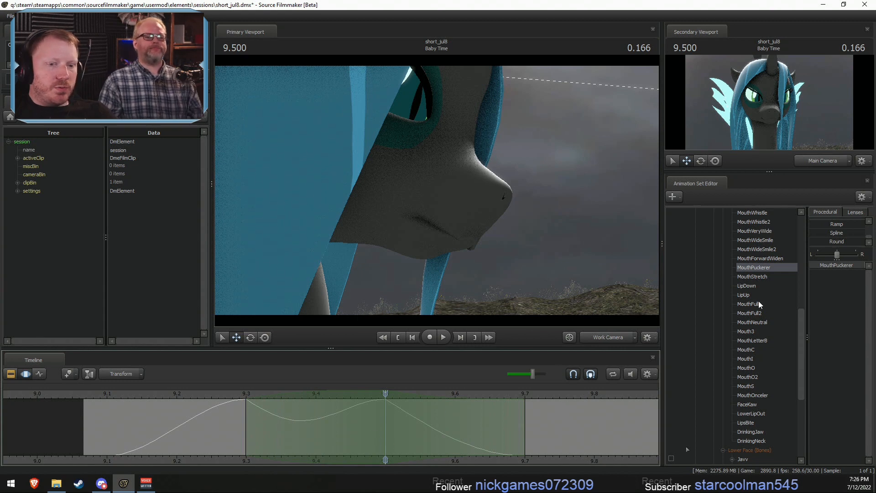
drag(854, 272, 824, 274)
- Raise MouthAngry to about a quarter and JawCloser to about 80 percent at 9.500, and reselect the whole Lower Face group
scroll(764, 272, up, 5)
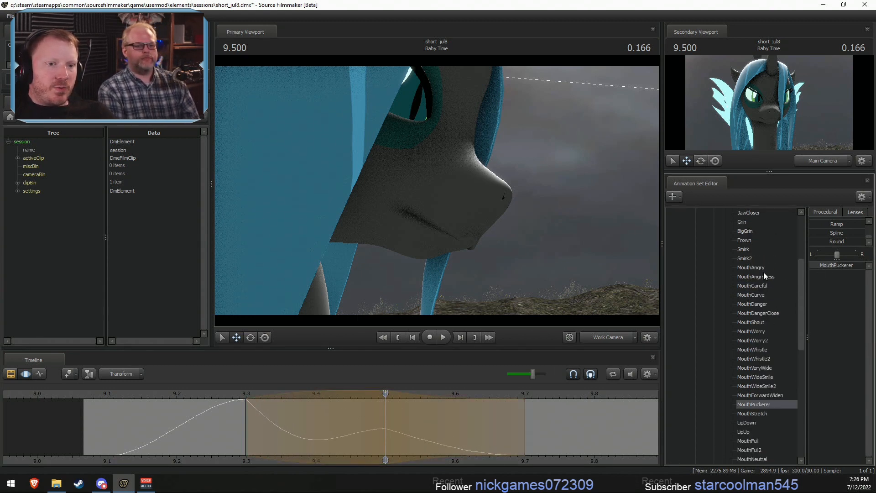
click(758, 268)
drag(812, 267, 823, 266)
scroll(753, 256, up, 5)
click(746, 313)
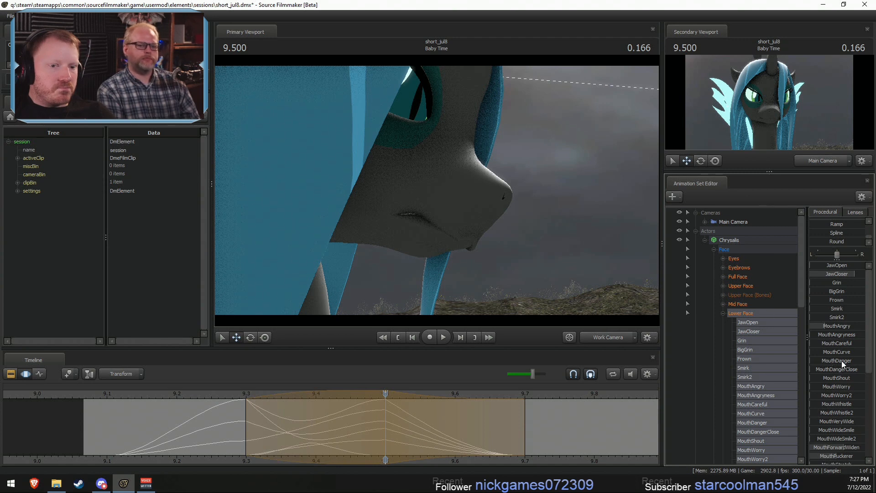
- Try MouthCurve and neighbouring mouth shapes on the 9.500 pose, and undo them
mouse_move(844, 352)
mouse_down()
mouse_move(857, 352)
mouse_move(848, 362)
mouse_up()
key(ctrl+z)
key(ctrl+z)
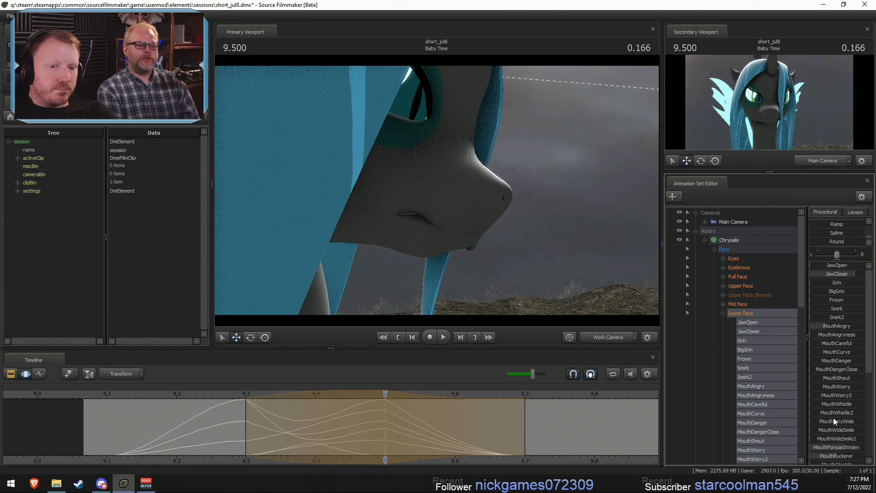
- Raise MouthWhistle and MouthWhistle2 to about a quarter at 9.500, and scrub through the mouth motion
key(ctrl+z)
drag(836, 396, 853, 407)
key(ctrl+z)
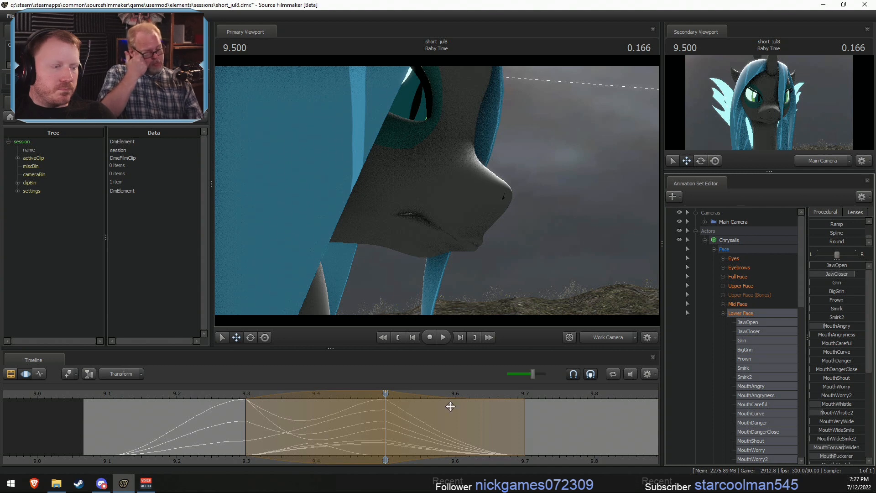
drag(201, 425, 385, 424)
- Raise MouthPuckerer at 9.366 within a 9.3 to 9.5 selection, and MouthVeryWide slightly at 9.433 within a 9.333 to 9.533 selection
shift+click(298, 431)
shift+scroll(297, 431, up, 4)
shift+click(290, 427)
shift+scroll(290, 427, up, 2)
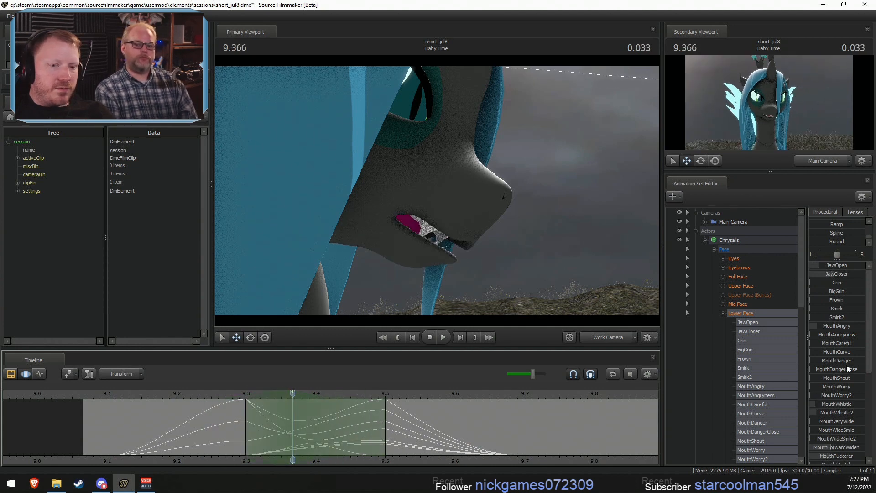
scroll(831, 390, down, 3)
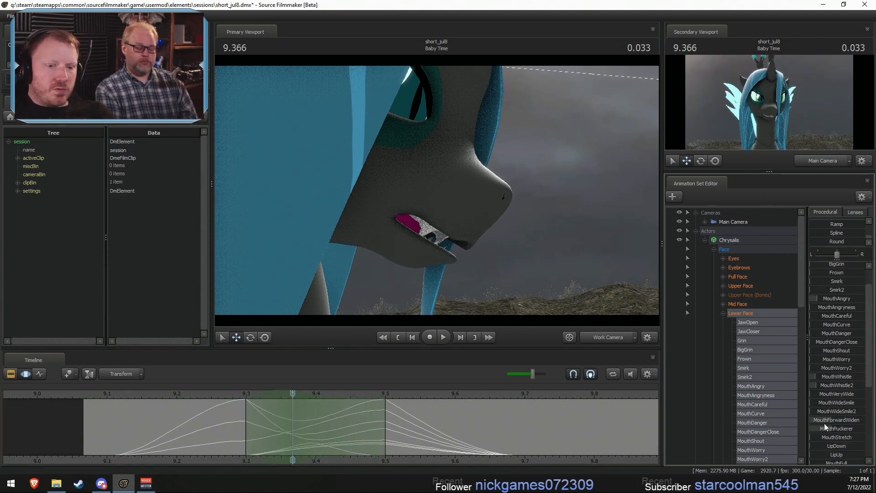
drag(824, 427, 847, 429)
drag(253, 422, 340, 428)
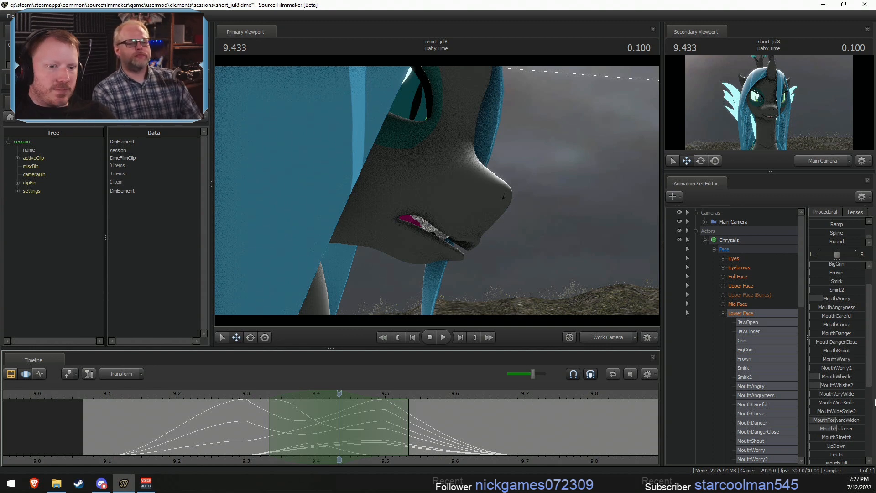
drag(835, 394, 845, 396)
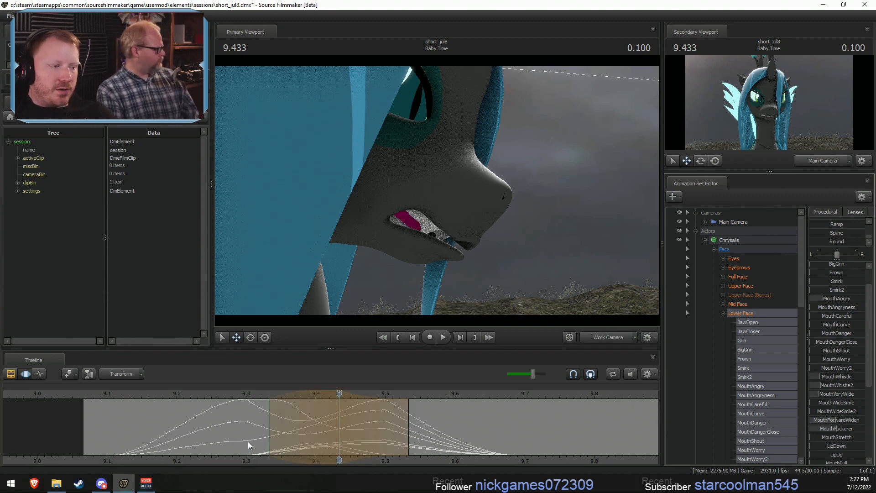
- Pose the mouth at 9.700 within a 9.5 to 9.9 selection: MouthAngry about 60 percent, Grin about 75 percent, MouthVeryWide about 15 percent
drag(257, 437, 516, 447)
scroll(516, 446, up, 3)
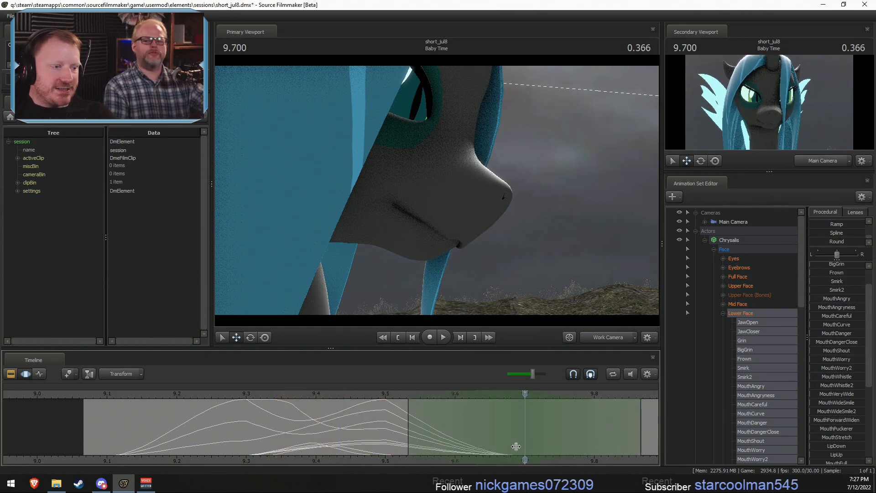
middle_drag(357, 464, 272, 462)
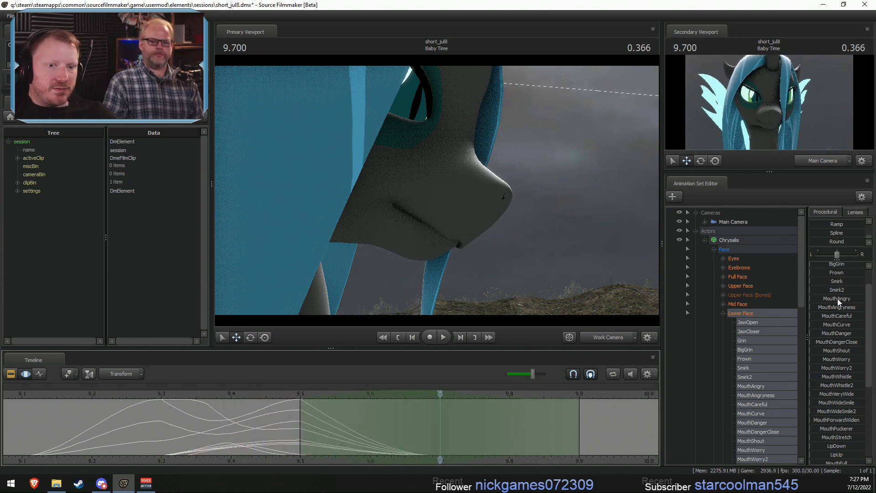
scroll(828, 295, up, 1)
drag(820, 327, 854, 318)
drag(824, 283, 849, 283)
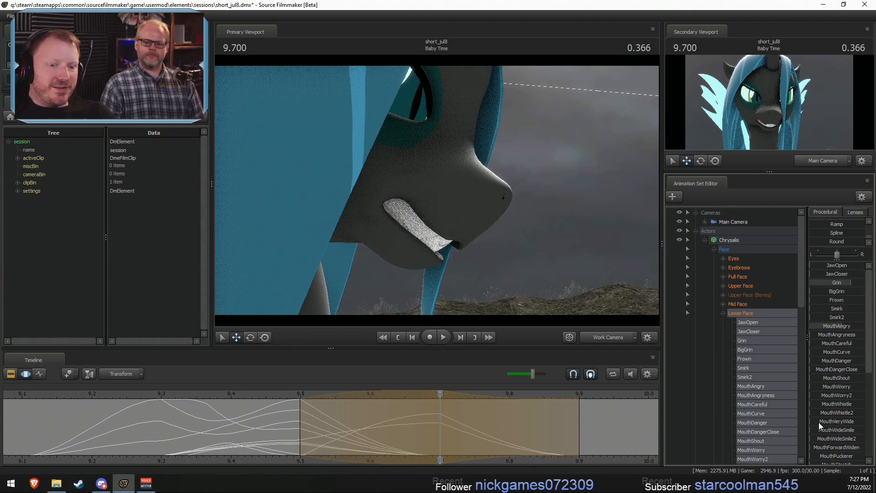
drag(819, 422, 821, 423)
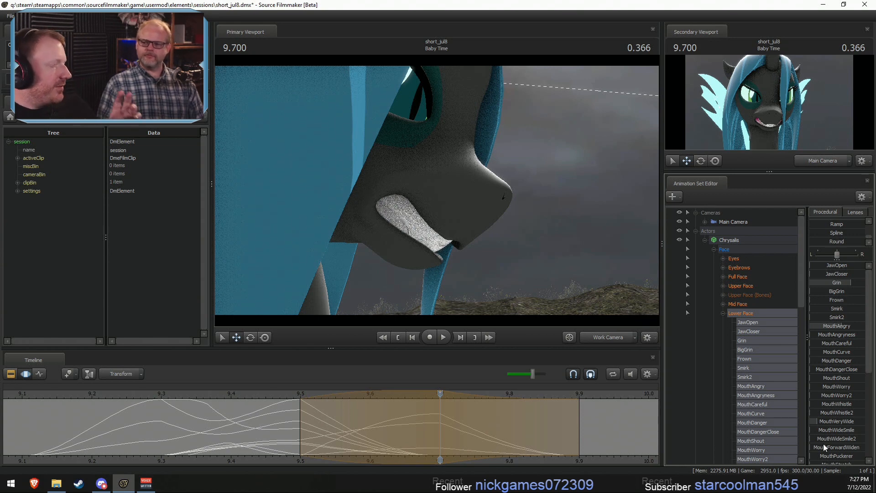
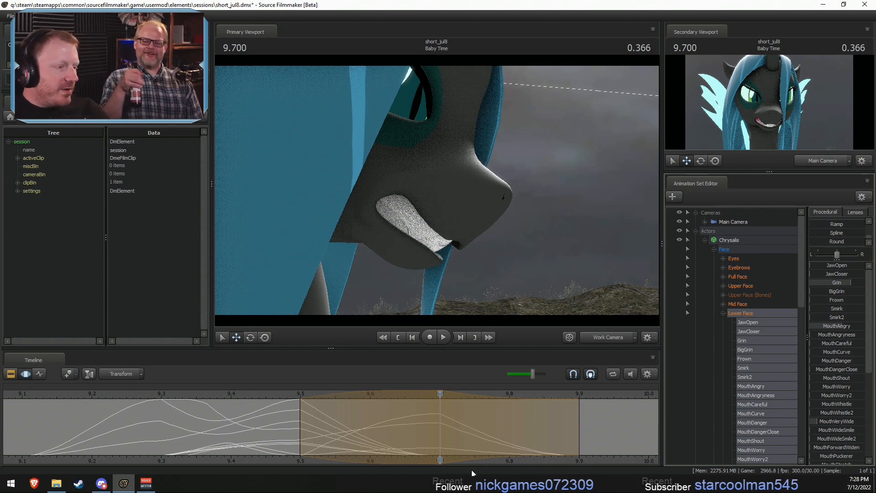
- Set Chrysalis's Grin to zero around 9.6 s, blended across the 9.5 to 9.7 s time range
click(347, 442)
drag(348, 441, 375, 444)
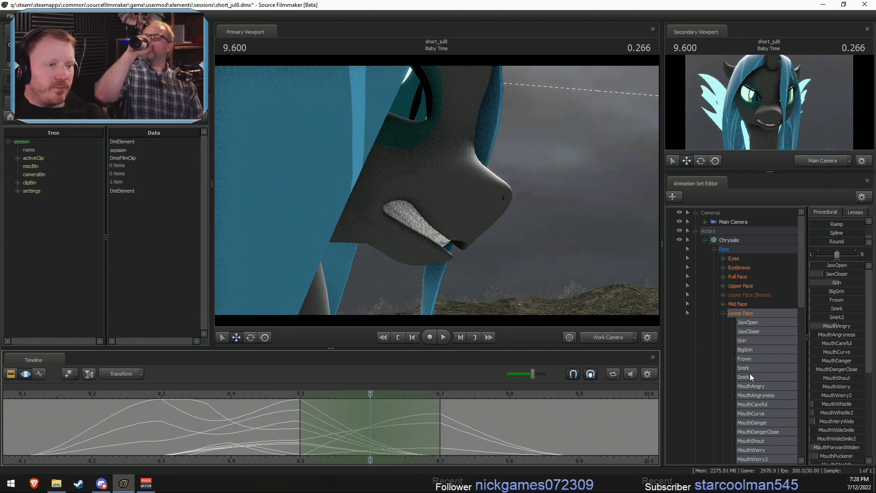
drag(835, 281, 809, 283)
key(shift)
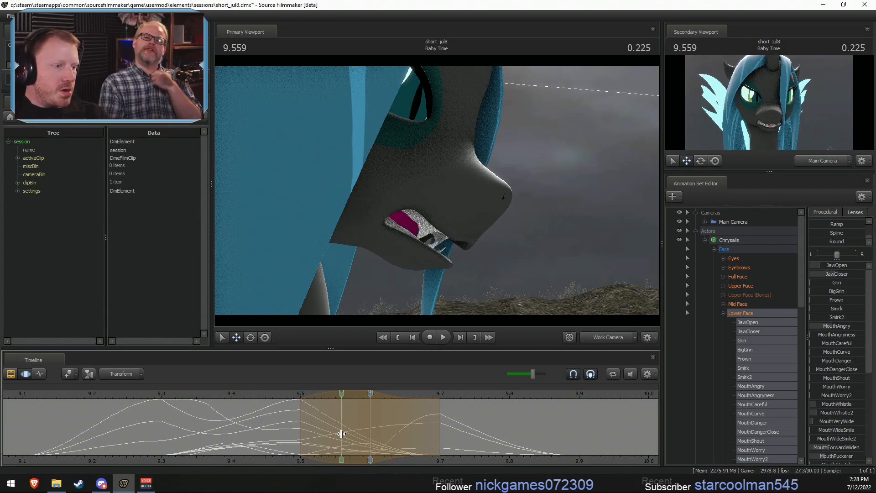
- Narrow the time selection to about 9.5 to 9.667 s and refine the lower-face mouth pose within it
shift+click(340, 433)
shift+scroll(340, 433, up, 2)
drag(395, 428, 417, 431)
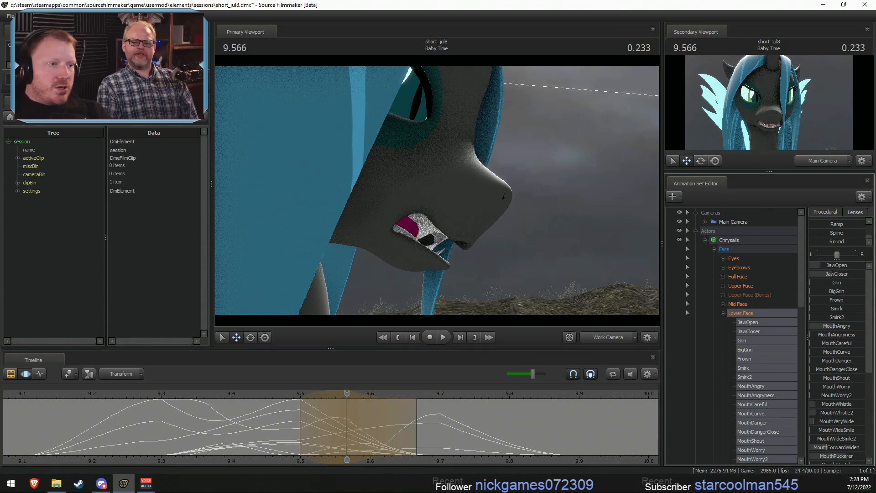
- Around 9.533 s, reduce MouthAngry to zero across a 9.467 to 9.6 s time selection
shift+click(320, 434)
click(320, 434)
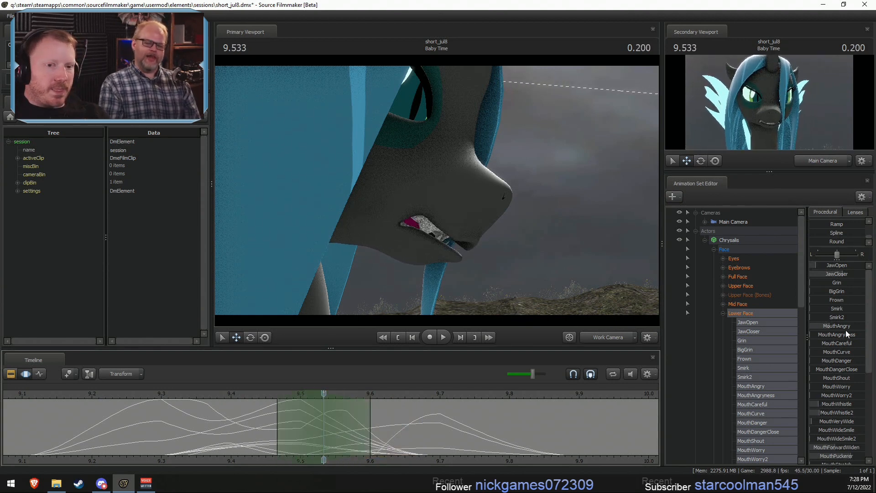
drag(836, 275, 859, 274)
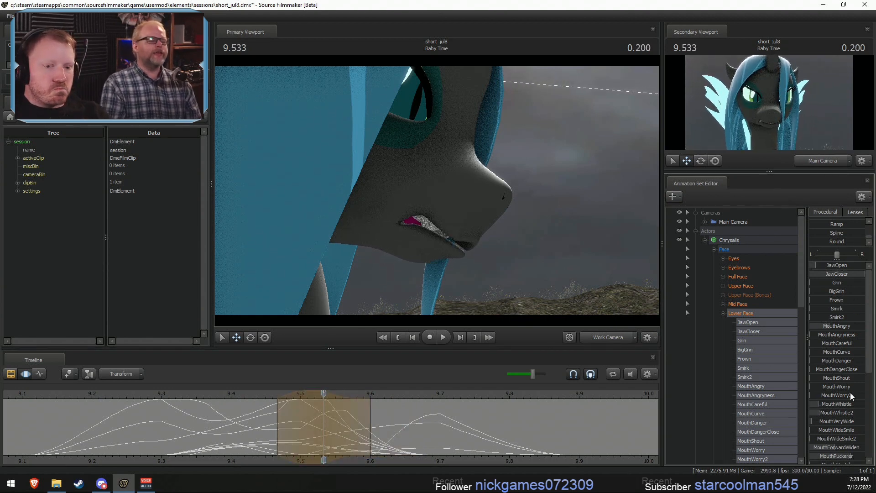
key(ctrl+z)
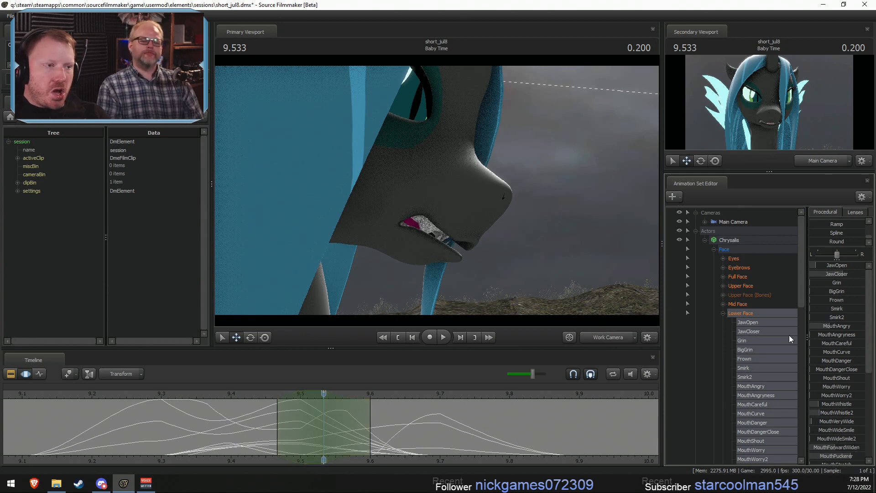
drag(850, 326, 837, 327)
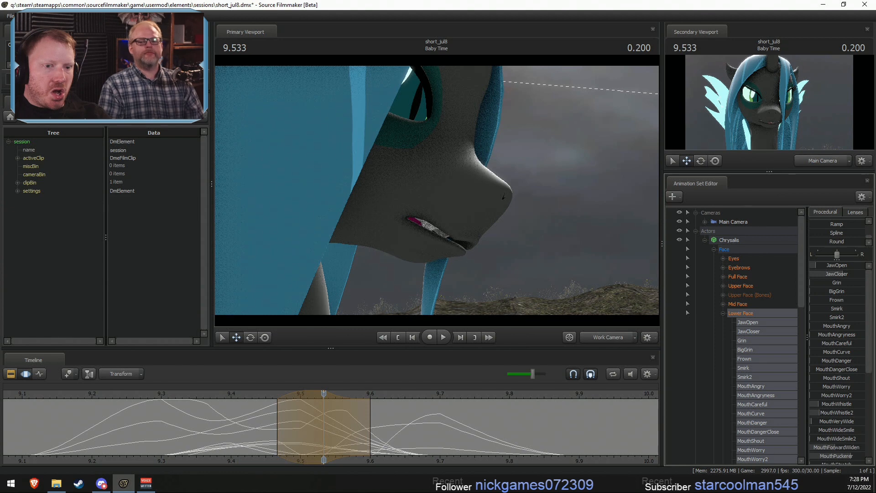
- Undo the trial MouthCurve change and raise MouthWorry to a little over half at 9.533 s
drag(835, 359, 860, 351)
key(ctrl+z)
key(ctrl+z)
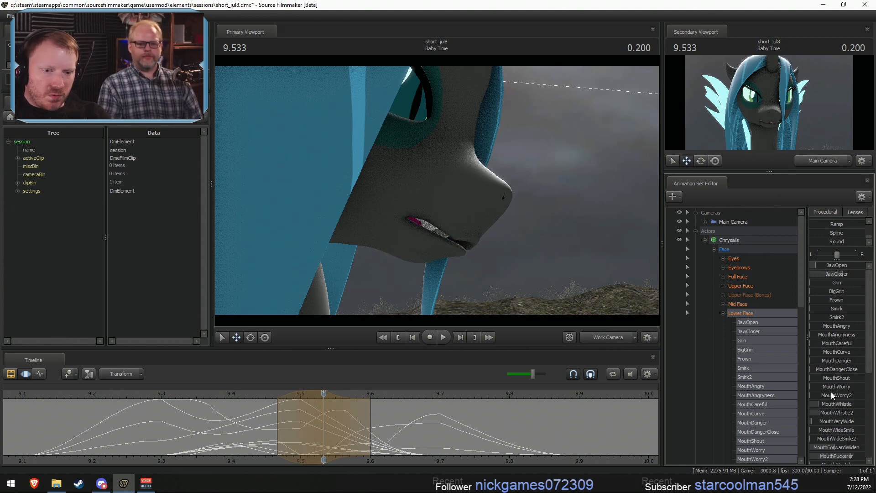
drag(823, 386, 842, 386)
- Select the 9.5 to 9.7 s range centred on 9.6 s and adjust the mouth pose there
drag(347, 421, 305, 428)
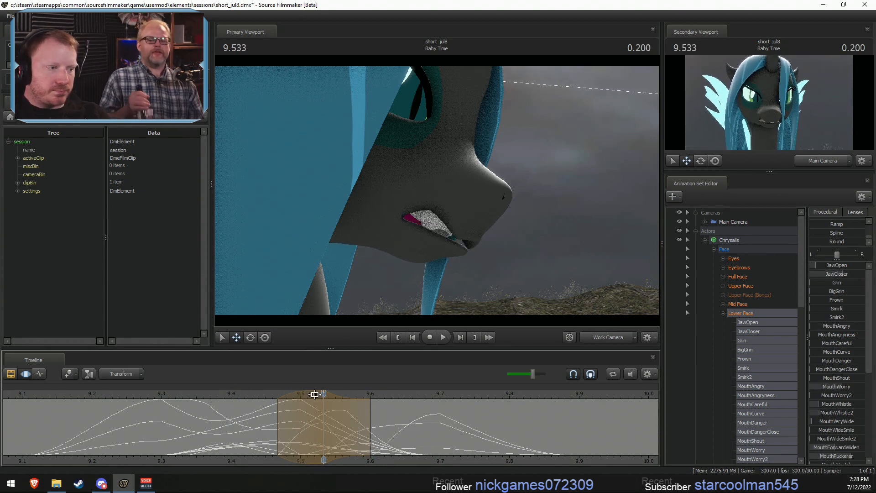
drag(298, 395, 384, 440)
key(shift)
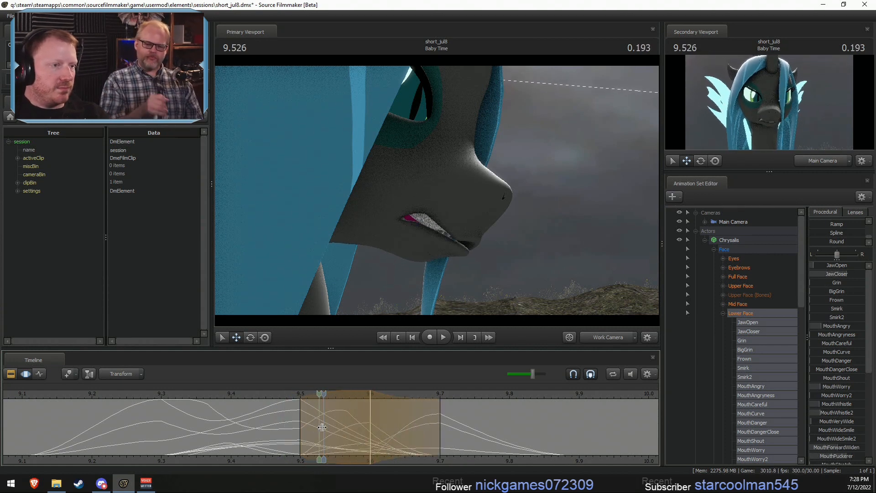
- Play back the mouth animation from about 9.133 s to review the lip movement
click(43, 395)
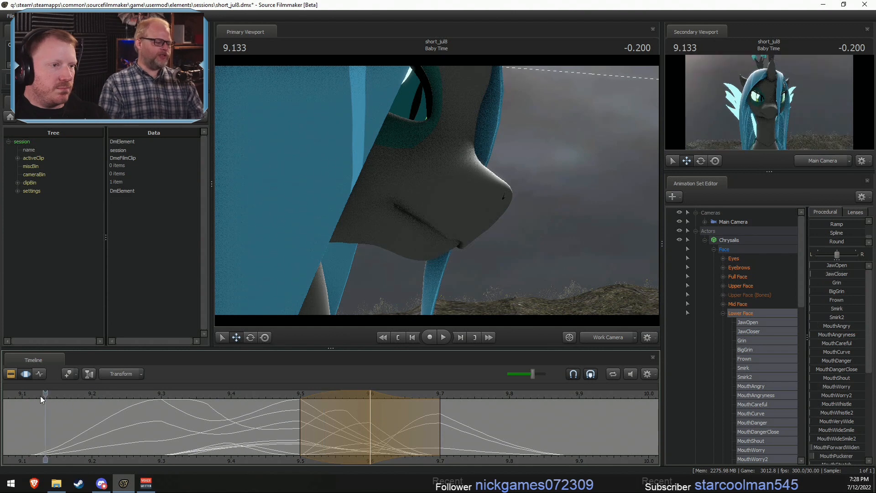
key(space)
key(space)
key(shift)
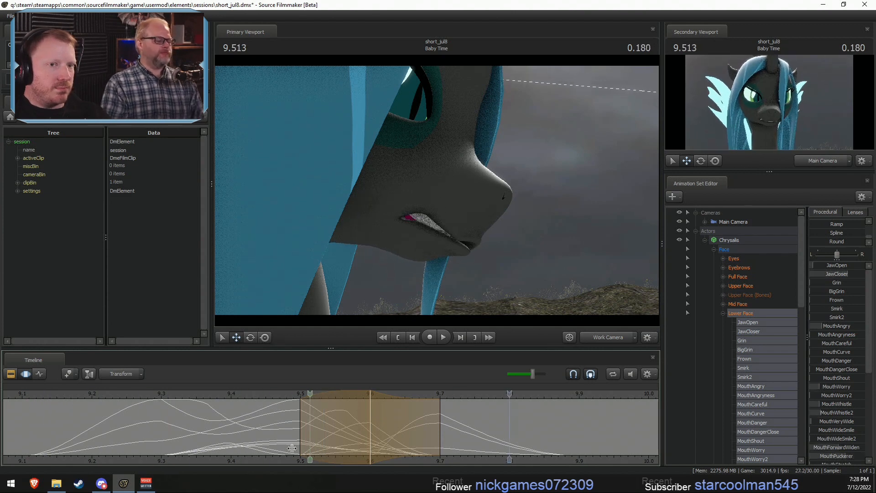
- Select the range 9.3 to 9.5 s around 9.4 s and rotate the jaw bone to adjust the mouth opening
click(229, 444)
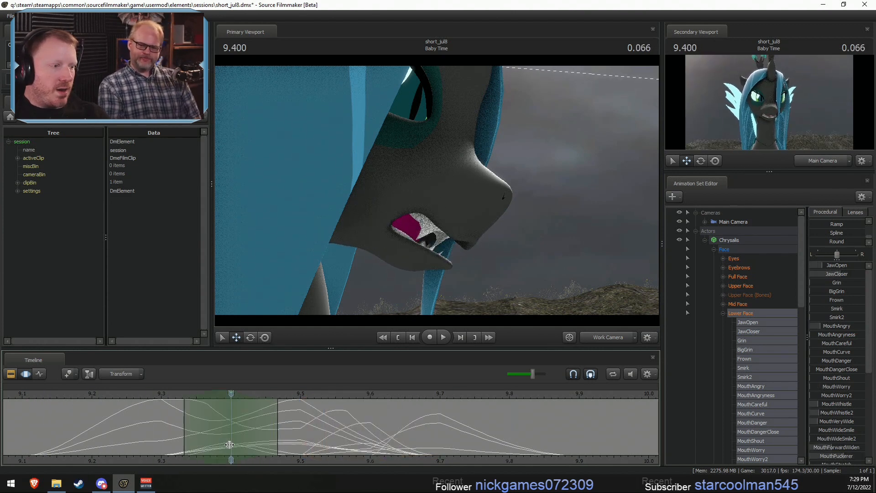
drag(831, 268, 841, 272)
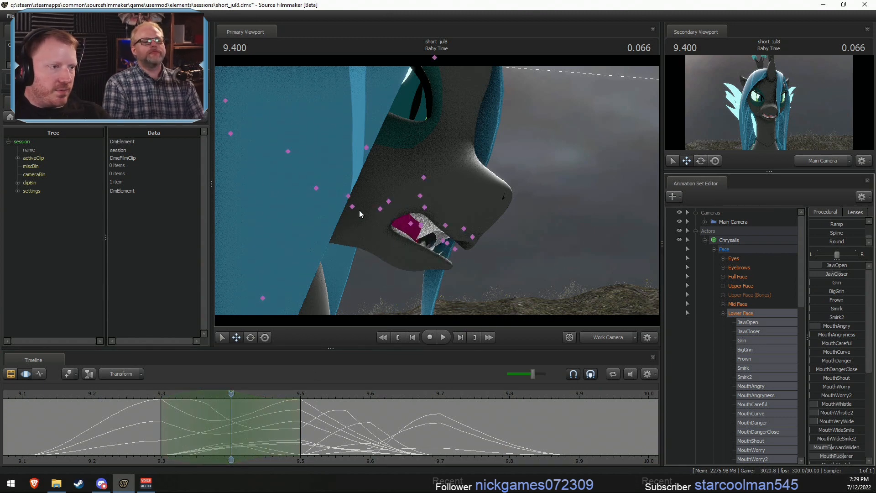
click(353, 209)
key(e)
drag(383, 218, 378, 226)
- Shift the jaw bone's position at 9.333 s, blended over a time selection of about 9.233 to 9.467 s
drag(138, 420, 191, 431)
shift+click(191, 431)
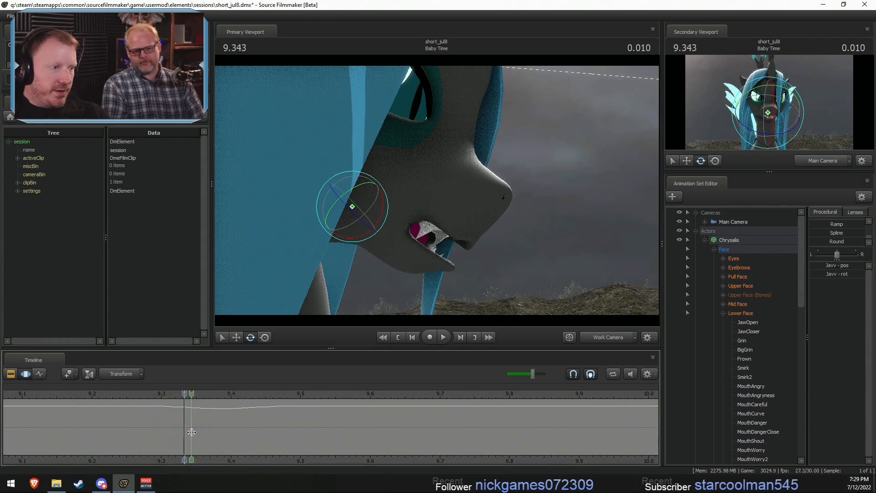
drag(247, 433, 273, 433)
key(w)
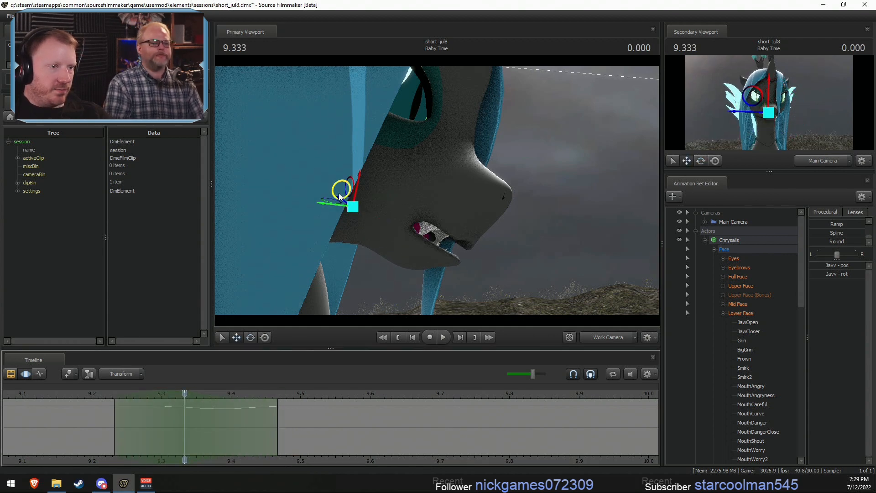
drag(339, 194, 346, 194)
- Move the jaw bone slightly forward at 9.533 s over a 9.433 to 9.633 s selection and scrub through the result
drag(118, 421, 314, 448)
shift+click(314, 448)
shift+scroll(313, 447, up, 2)
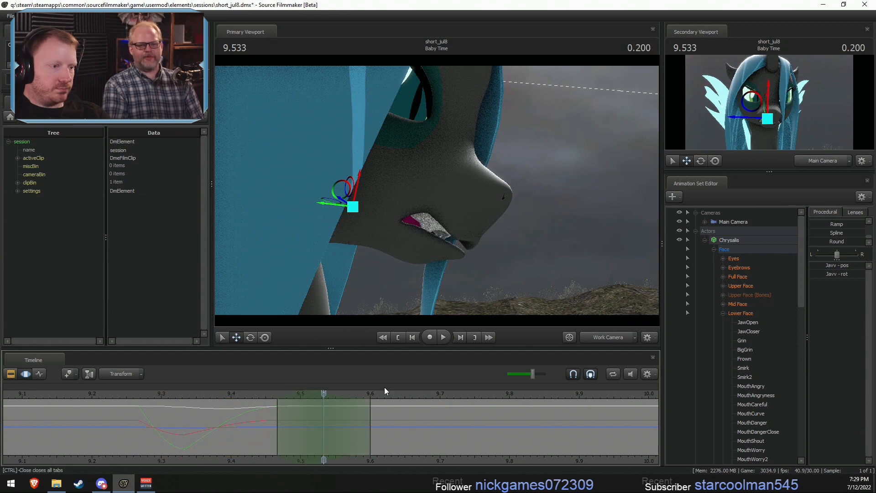
drag(371, 423, 416, 422)
drag(342, 193, 348, 193)
drag(202, 441, 336, 445)
shift+click(335, 444)
shift+scroll(335, 444, up, 3)
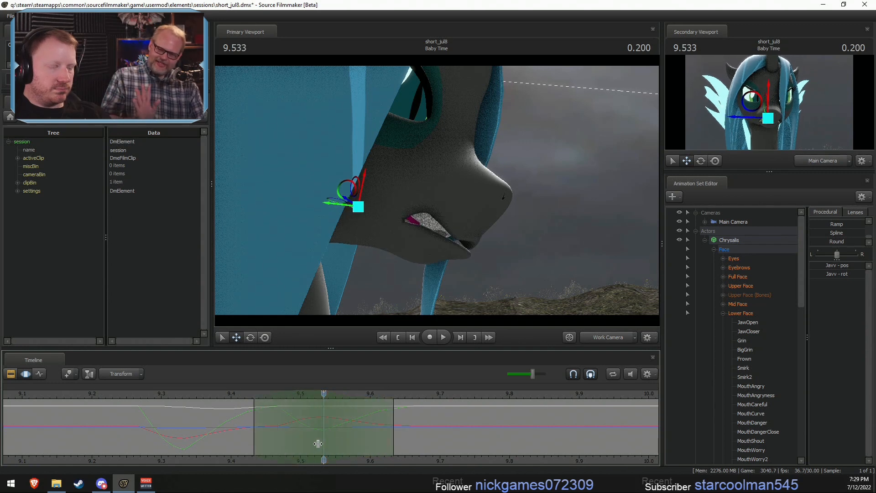
- Add a partial amount of MouthC to the Lower Face pose at 9.533 s
click(756, 313)
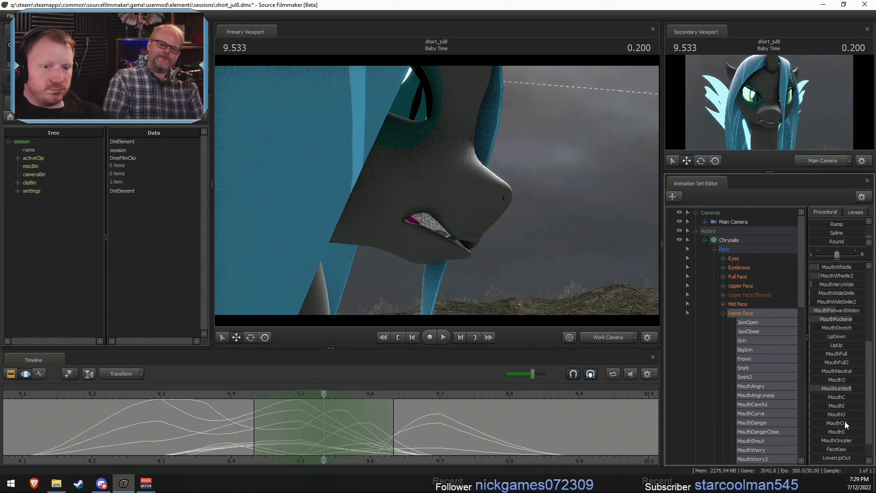
mouse_move(829, 389)
mouse_down()
mouse_move(819, 389)
mouse_move(859, 396)
mouse_move(831, 397)
mouse_up()
key(ctrl+z)
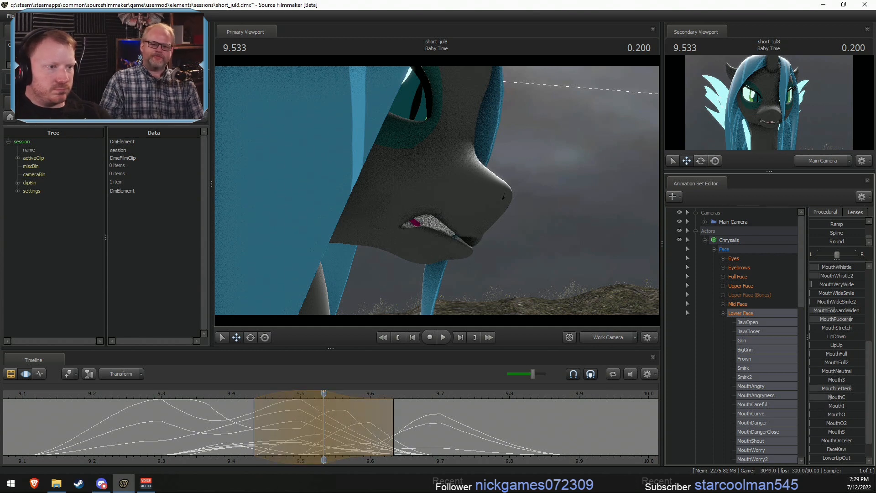
- Rotate the jaw bone to open the mouth wider at 9.6 s over the 9.5 to 9.7 s range, and scrub through the motion
middle_drag(327, 437, 370, 451)
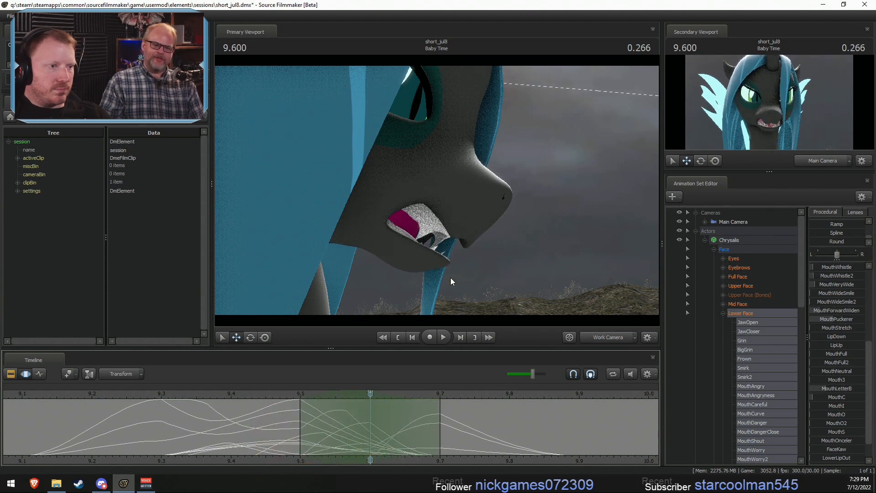
click(350, 207)
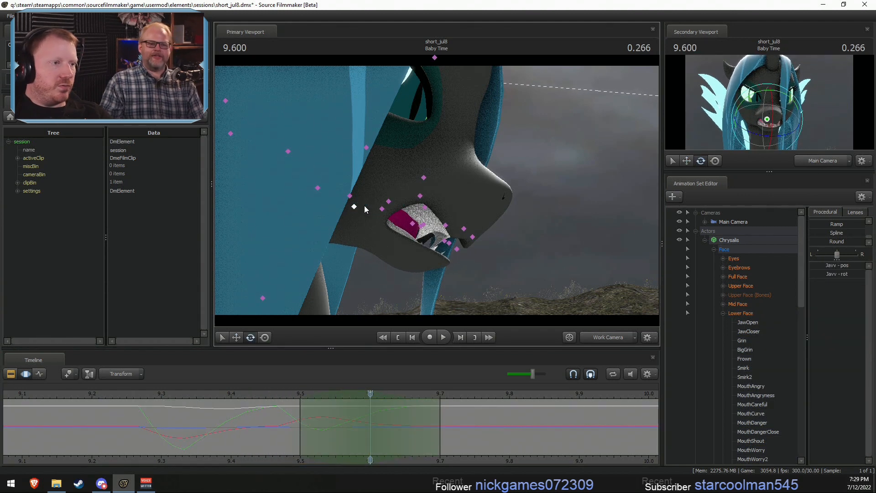
drag(385, 222, 379, 229)
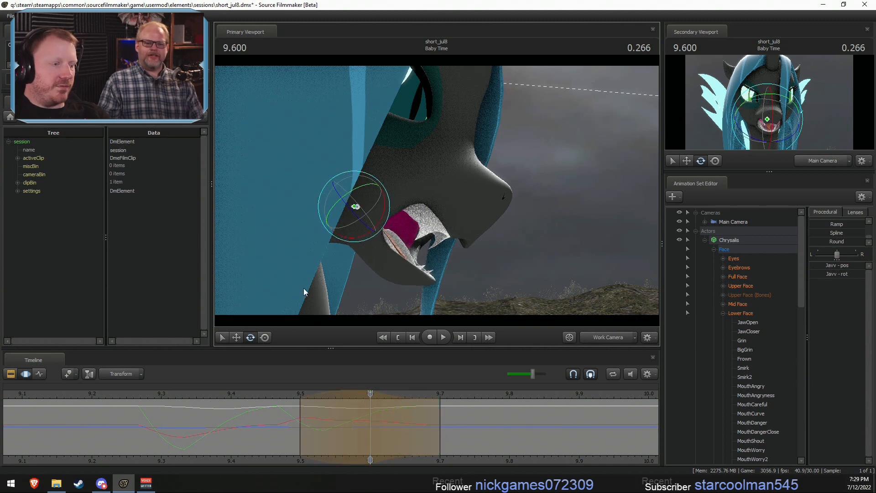
middle_drag(286, 426, 445, 446)
drag(445, 446, 542, 453)
middle_drag(528, 456, 286, 433)
drag(302, 431, 252, 429)
- Set a time selection from about 9.833 to 10.5 s with the playhead at 10.066 s
shift+click(483, 432)
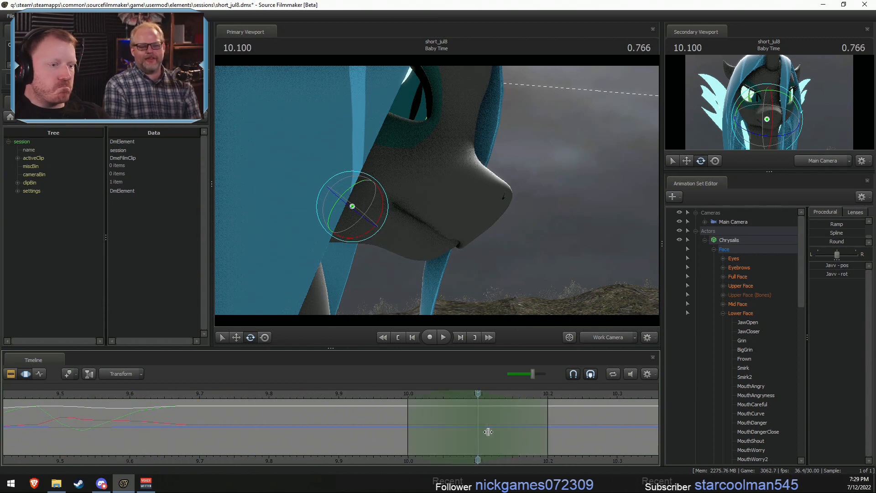
alt+right_drag(486, 432, 344, 425)
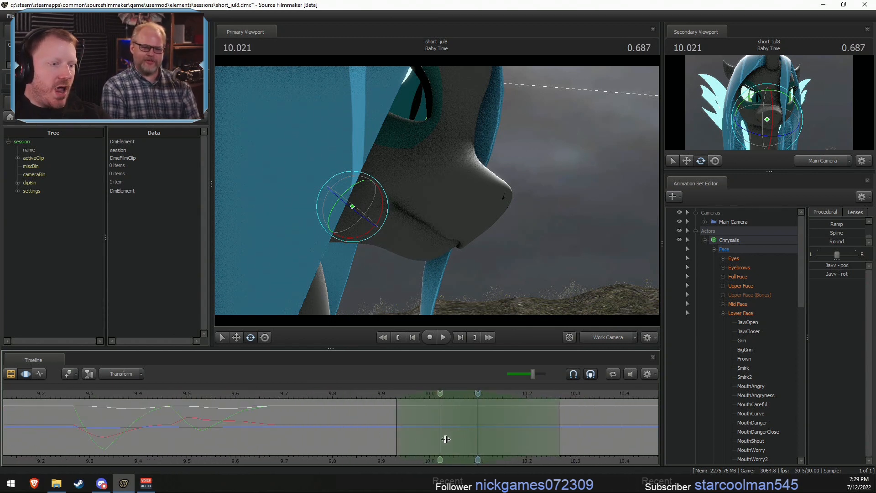
click(469, 439)
scroll(470, 440, up, 7)
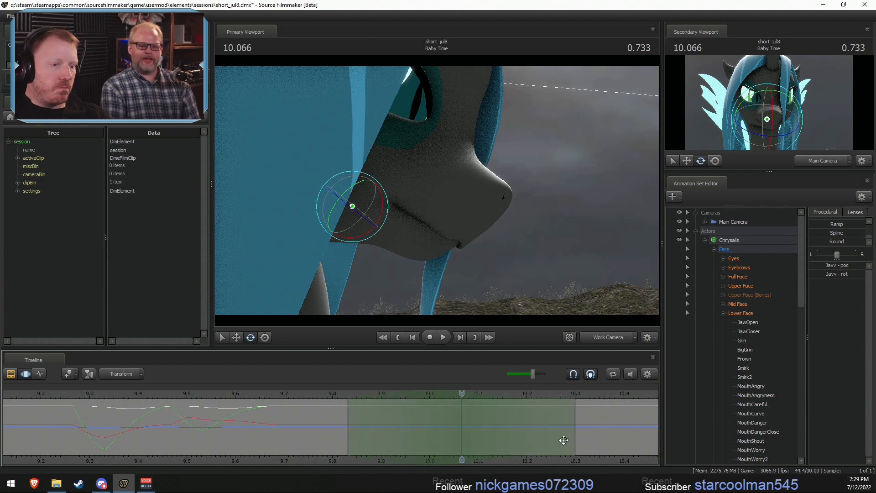
alt+right_drag(609, 441, 537, 434)
drag(294, 403, 461, 426)
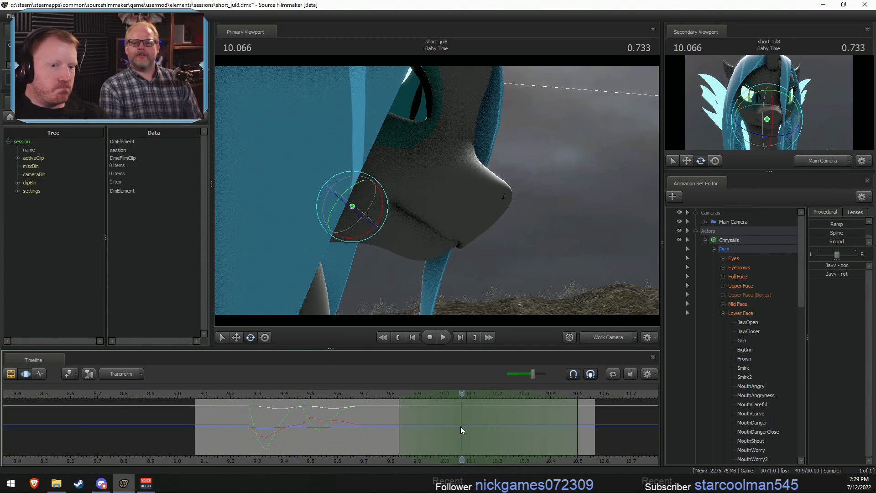
- Raise the Lower Face control MouthLetterB most of the way at 10.066 s to press the lips together
click(729, 314)
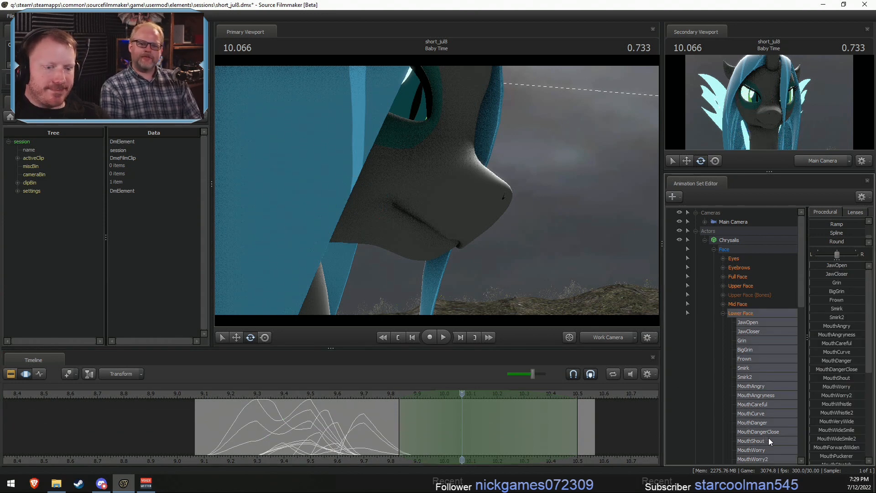
scroll(768, 437, down, 4)
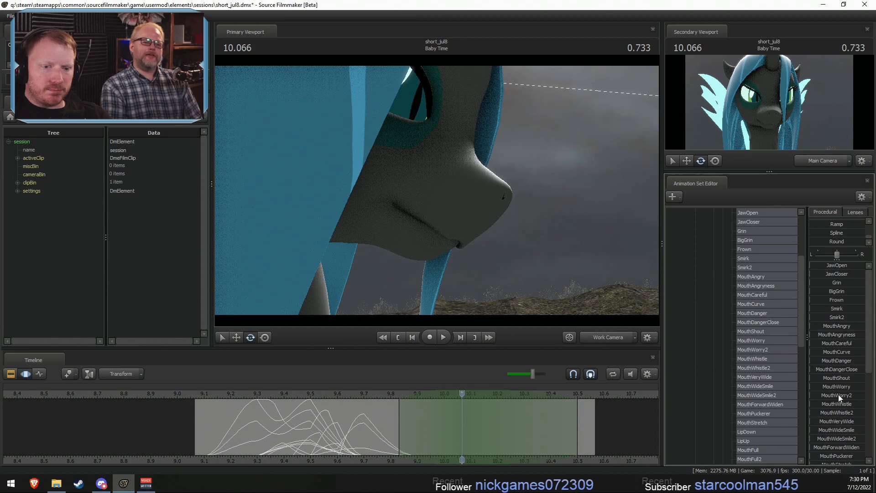
scroll(838, 394, down, 6)
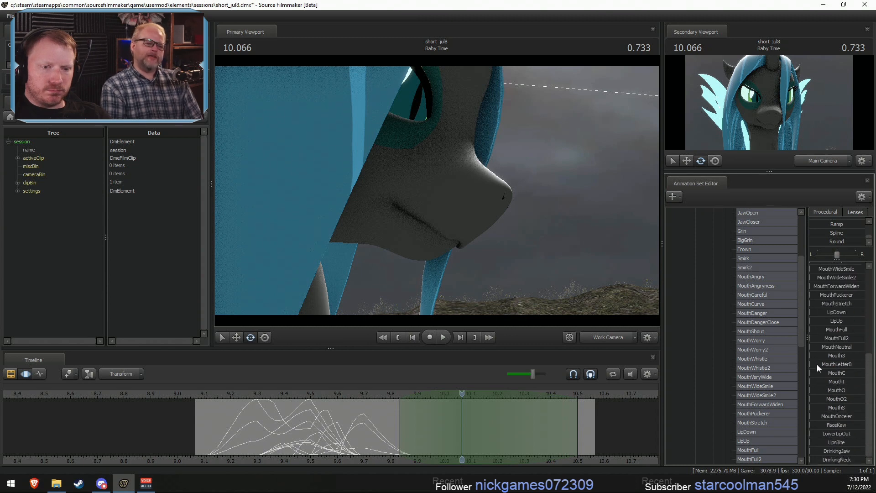
drag(816, 364, 850, 422)
- Raise MouthCurve to nearly full at 10.066 s and add partial amounts of Smirk2, MouthPuckerer and MouthForwardWiden
scroll(835, 443, up, 5)
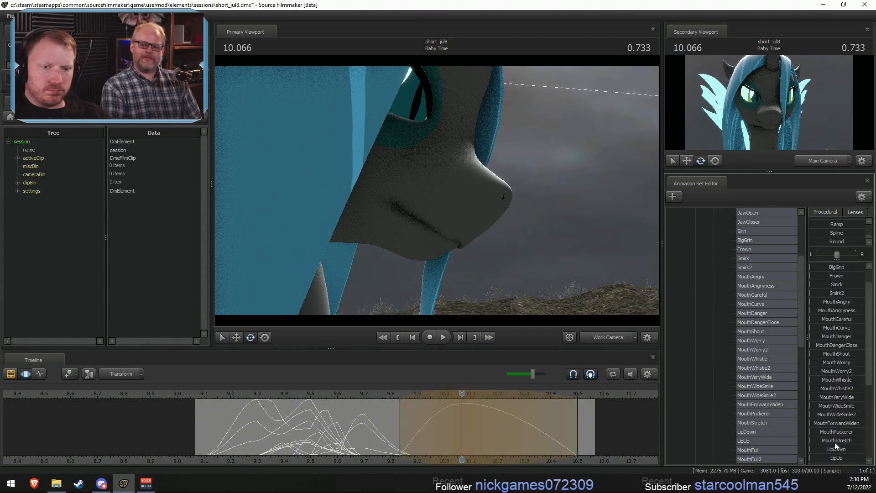
drag(819, 327, 858, 327)
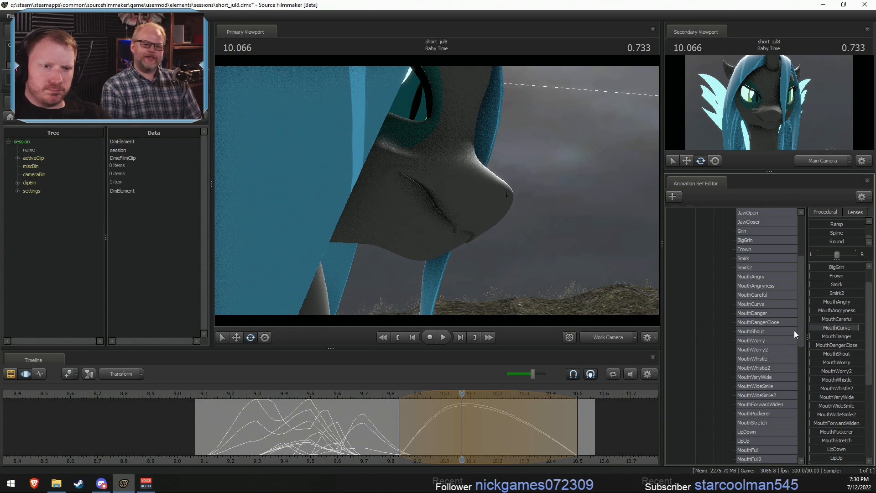
drag(837, 293, 827, 293)
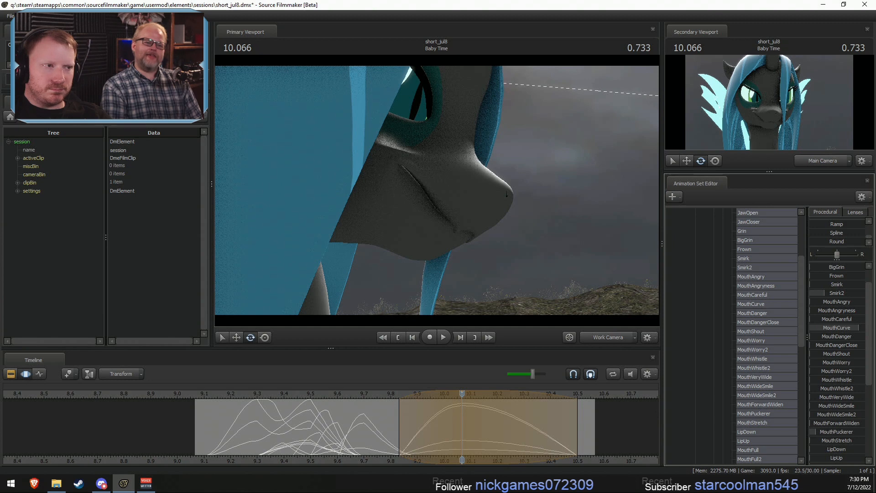
drag(816, 431, 830, 432)
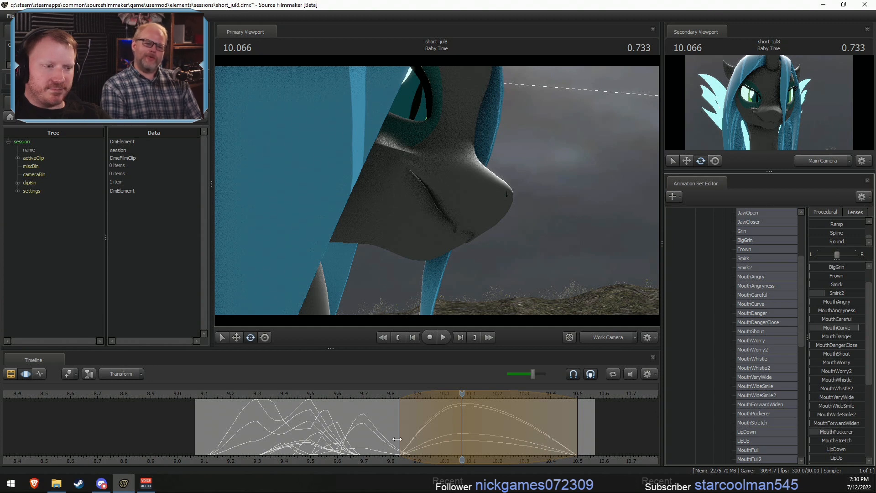
scroll(858, 388, down, 2)
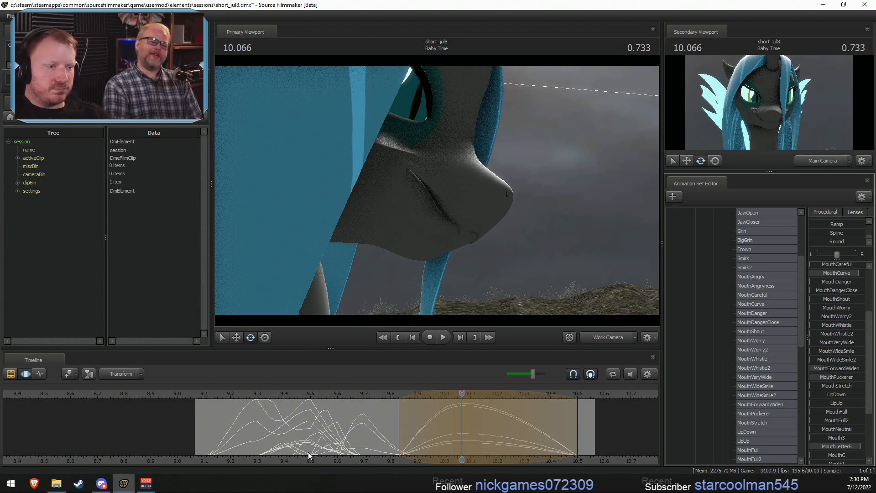
- Raise JawOpen at about 9.833 s over a 9.7 to 10.1 s time selection and play the shot from 9.133 s
drag(309, 455, 470, 427)
scroll(844, 266, up, 4)
drag(836, 265, 862, 265)
mouse_move(348, 427)
mouse_down()
mouse_move(397, 432)
mouse_move(358, 434)
mouse_move(381, 438)
mouse_move(362, 439)
mouse_move(374, 442)
mouse_move(368, 448)
mouse_move(460, 455)
mouse_move(418, 450)
mouse_up()
key(3)
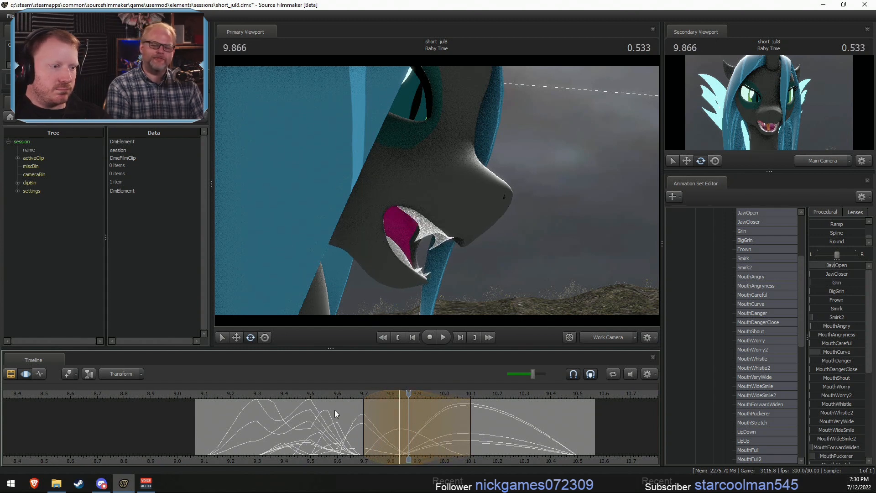
click(209, 395)
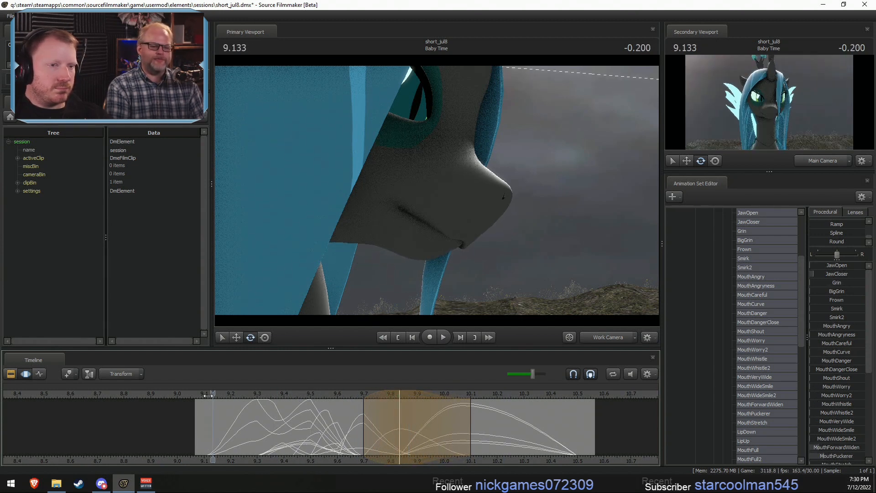
key(space)
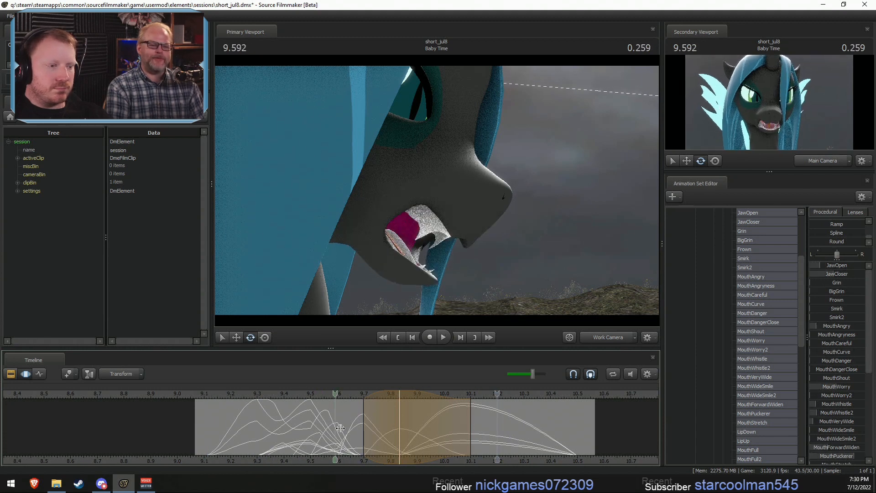
- Set a time selection from about 9.7 to 10.066 s with its centre at 9.8 s and raise MouthStretch partway
drag(340, 428, 465, 432)
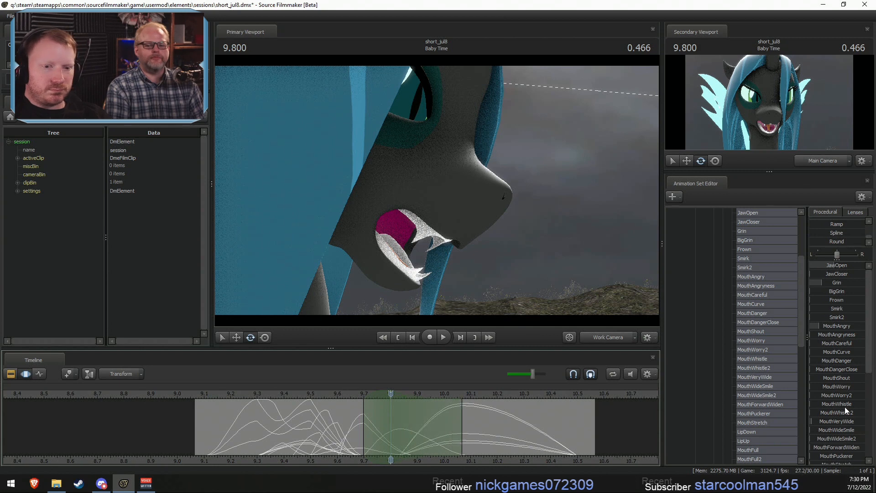
scroll(838, 445, down, 1)
drag(825, 438, 853, 439)
- Raise MouthPuckerer most of the way at 10.0 s over a 9.8 to 10.2 s time selection and play the result
drag(341, 443, 489, 444)
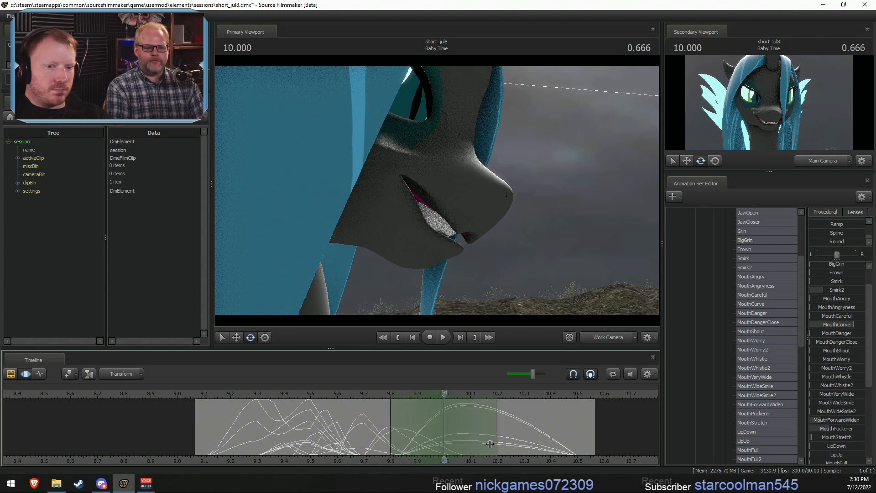
drag(832, 428, 839, 428)
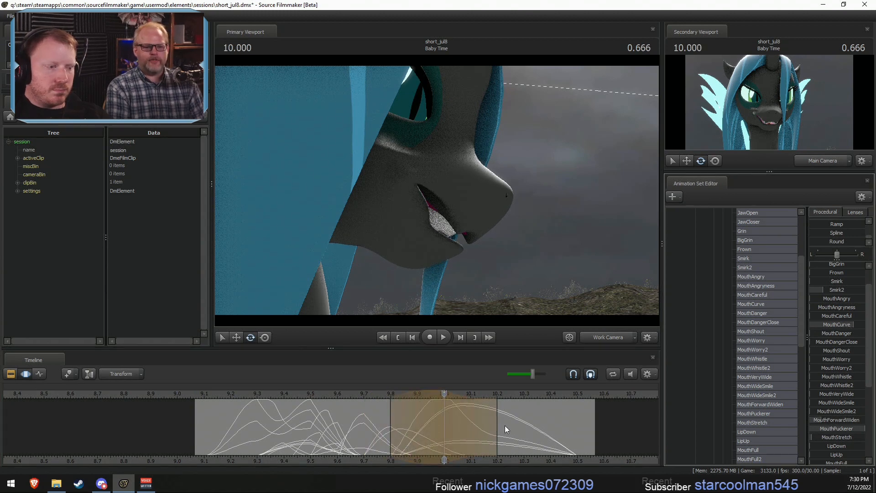
key(space)
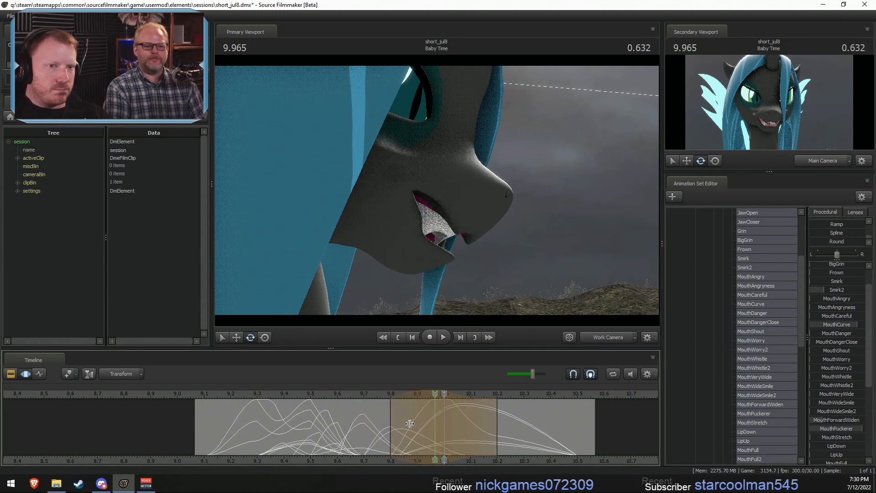
- Return to 9.133 s, switch the primary viewport to the Main Camera, and replay the mouth motion
drag(237, 393, 212, 393)
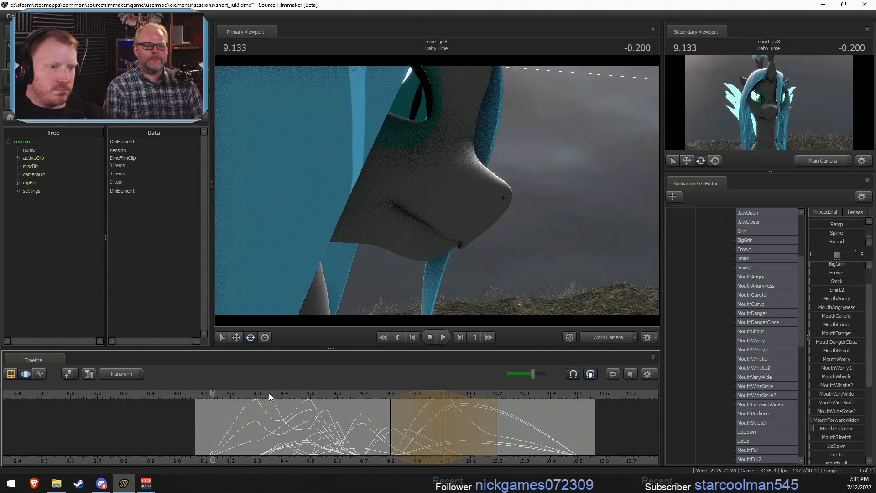
click(597, 338)
key(space)
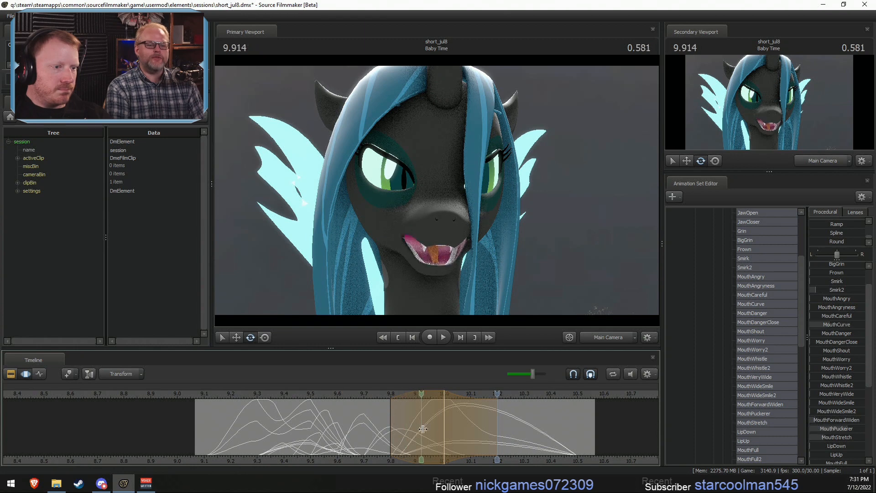
- Retime the mouth-closing motion that starts at 9.8 s so its selection ends at 10.0 s, and replay the shot
mouse_move(449, 432)
mouse_down()
mouse_move(384, 441)
mouse_move(476, 438)
mouse_move(452, 438)
mouse_up()
shift+drag(391, 438, 441, 428)
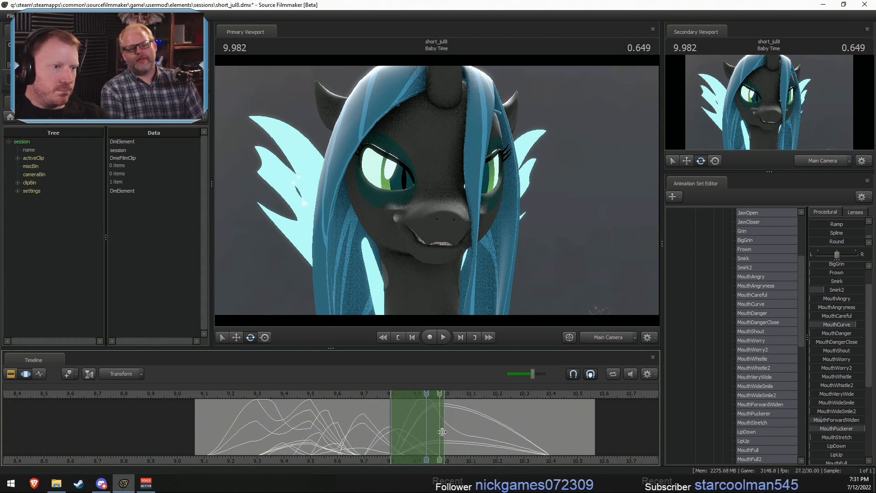
click(226, 396)
key(space)
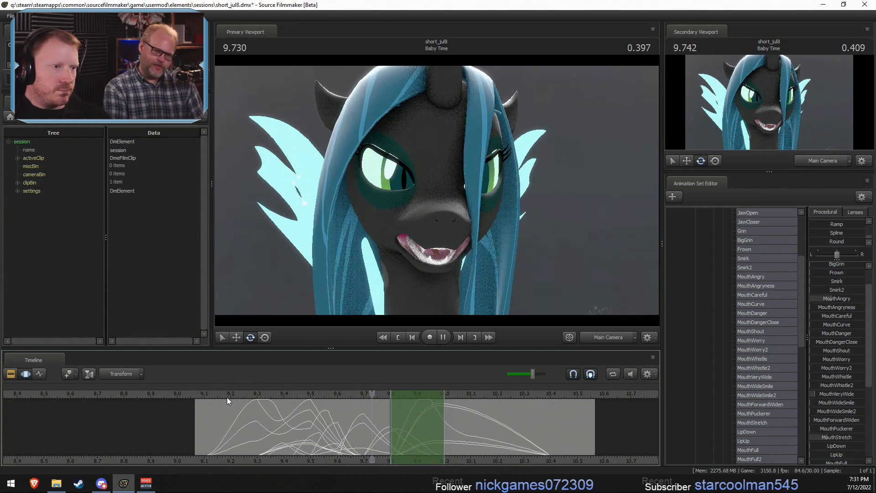
key(space)
- Stretch the end of the retimed closing motion to about 10.033 s and replay the shot
alt+drag(444, 424, 450, 423)
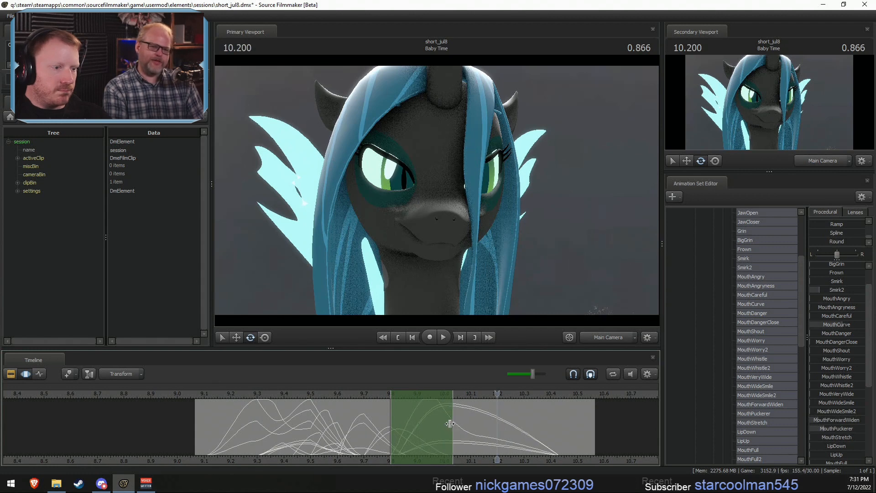
click(214, 397)
key(space)
key(space)
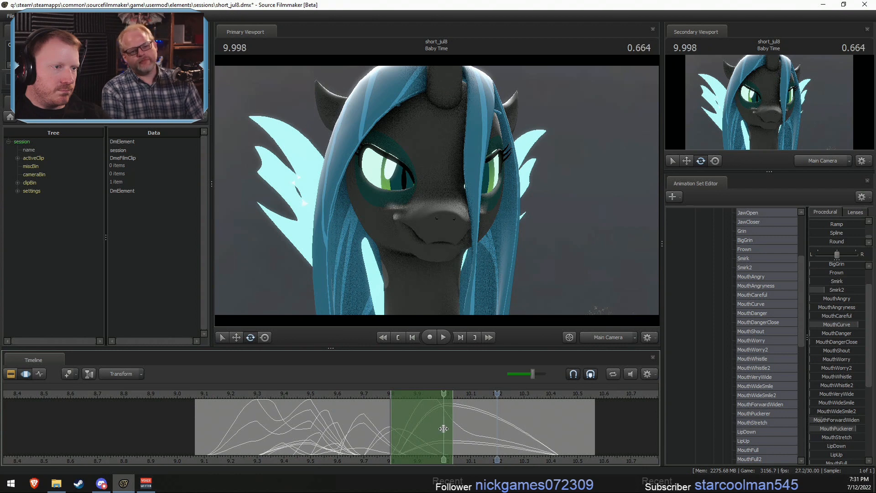
- Stretch the closed smirk from 10.0 s out to about 10.6 s so the pose is held, and play it back
shift+drag(444, 429, 603, 429)
click(199, 395)
key(space)
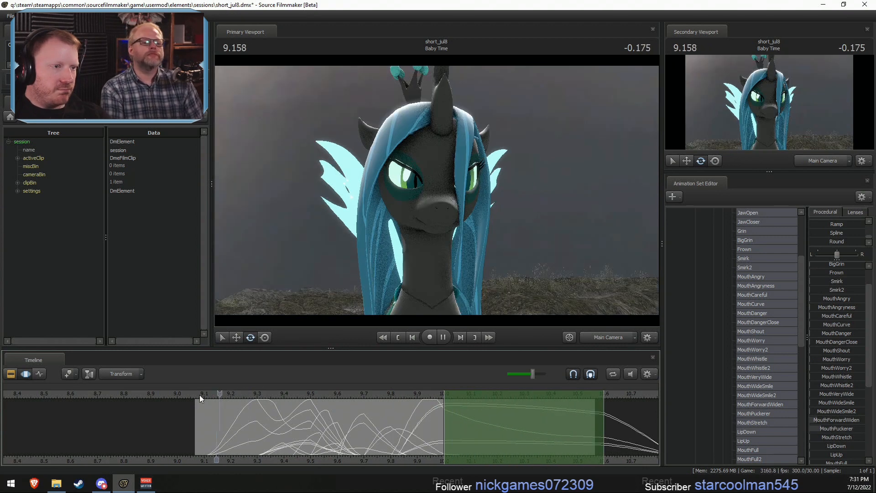
key(space)
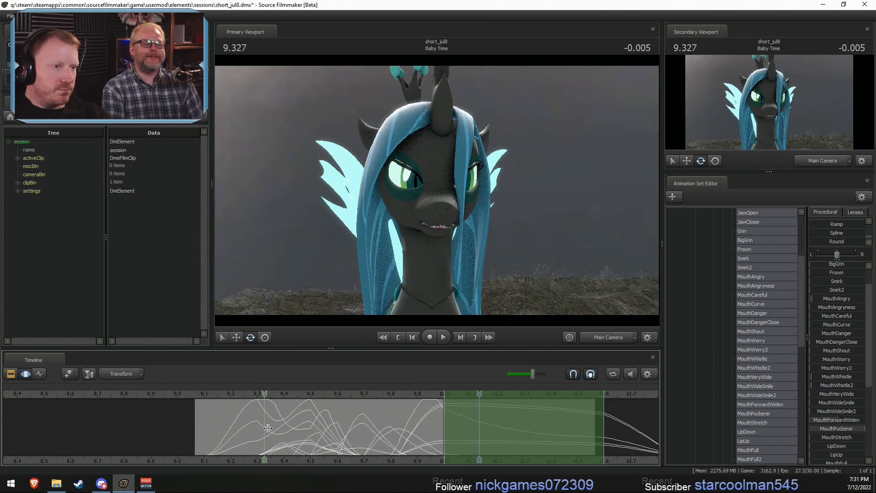
- Move the cut between the Chrysalis Eggs and Baby Time shots to about 9.333 s, play it, and return to motion editing on Baby Time
key(F2)
drag(191, 425, 266, 425)
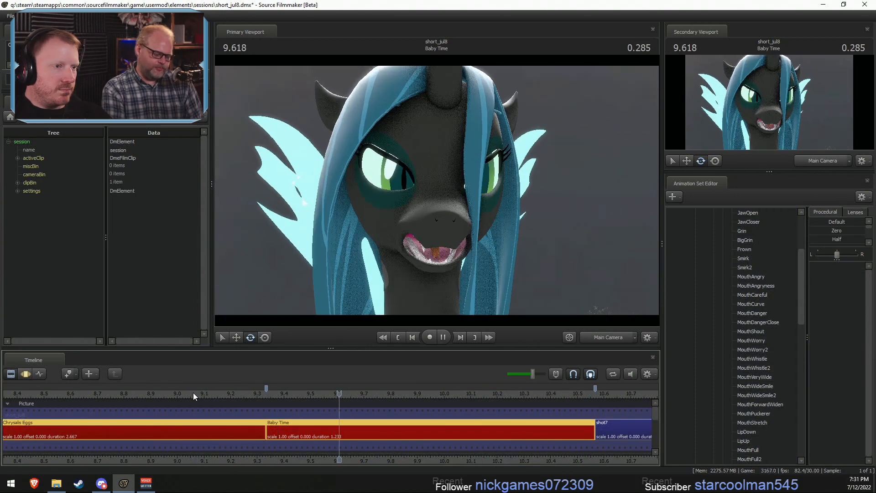
key(space)
key(F3)
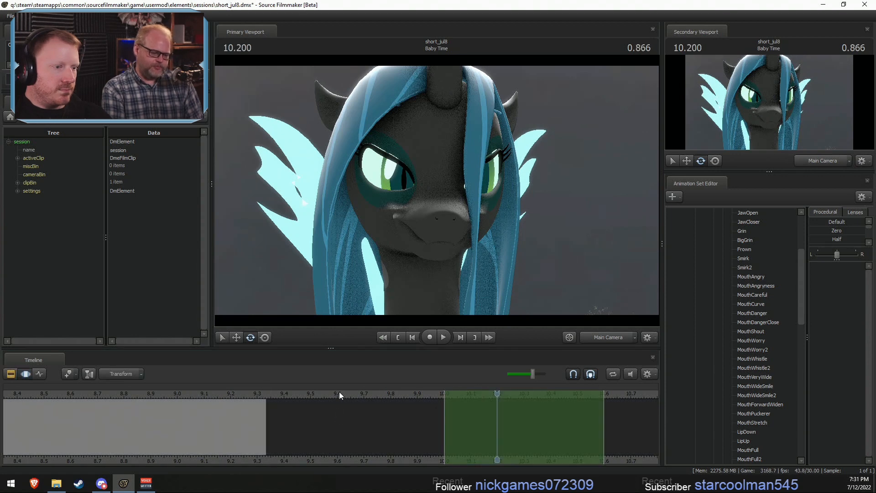
key(F2)
key(F3)
- Select the entire time range and blend MouthCurve partway toward Zero, to about half strength
key(ctrl+a)
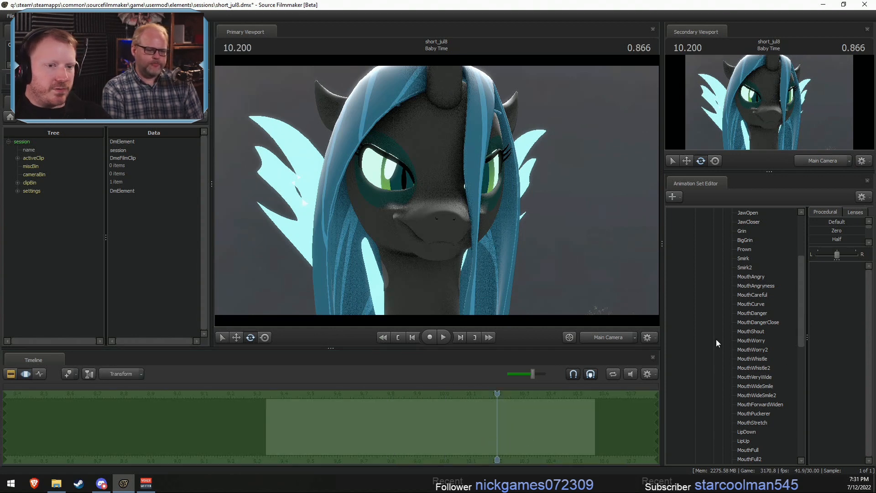
click(757, 302)
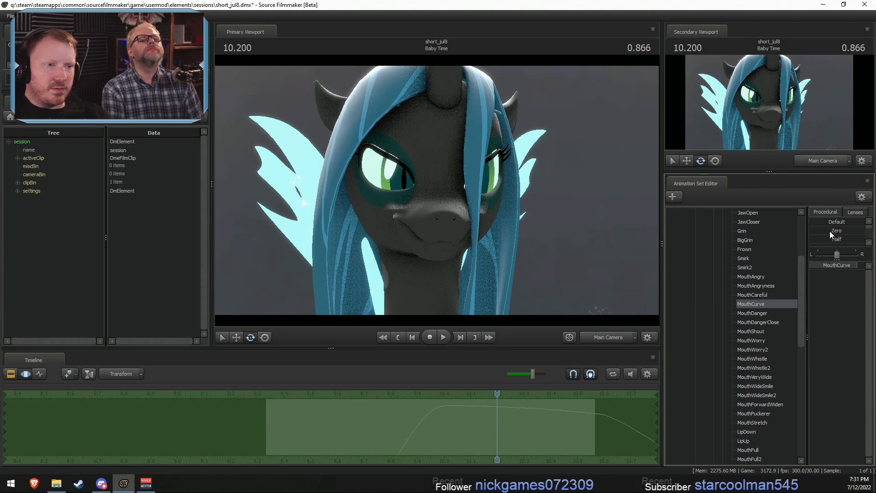
drag(829, 231, 852, 231)
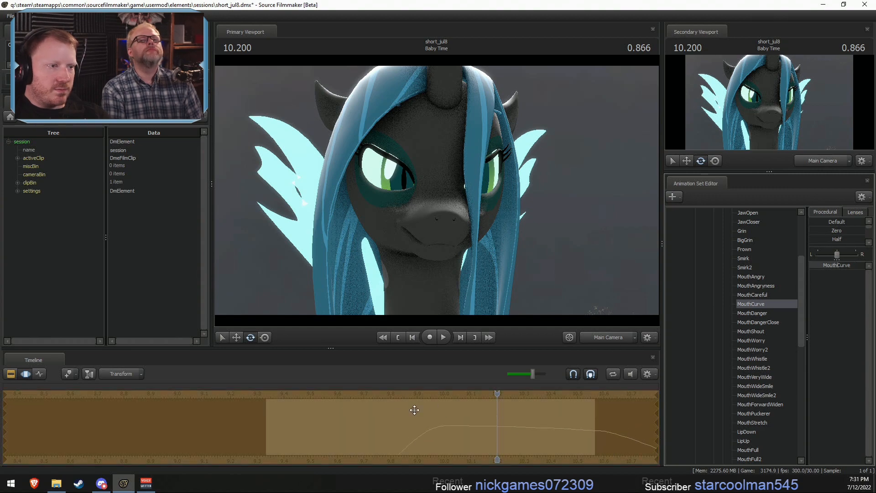
- Raise the Lower Face control JawCloser to about half from 10.0 s onward, easing in from 9.8 s
drag(425, 429, 622, 430)
scroll(619, 430, up, 8)
scroll(614, 431, down, 8)
scroll(609, 432, up, 6)
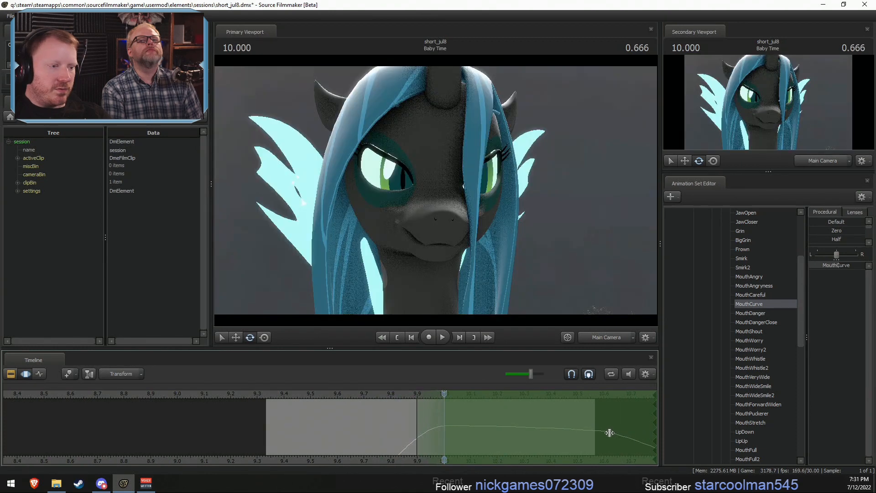
scroll(762, 286, up, 2)
scroll(761, 290, up, 2)
click(767, 313)
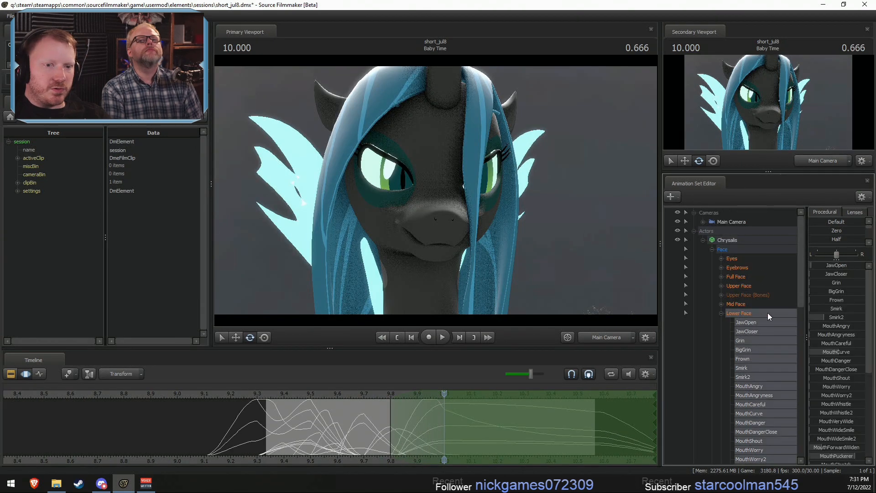
drag(835, 273, 834, 272)
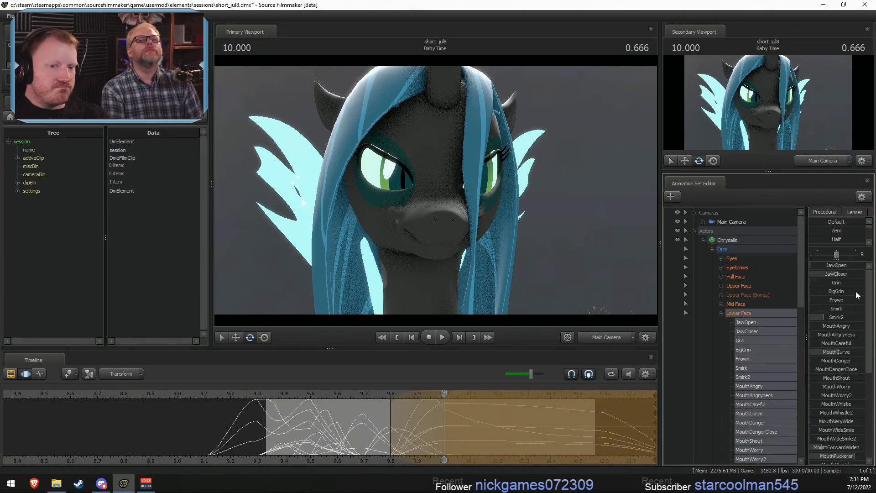
- Add a small amount of FaceKaw to the smirk from 10.0 s onward and play back the shot's mouth motion
scroll(839, 365, down, 4)
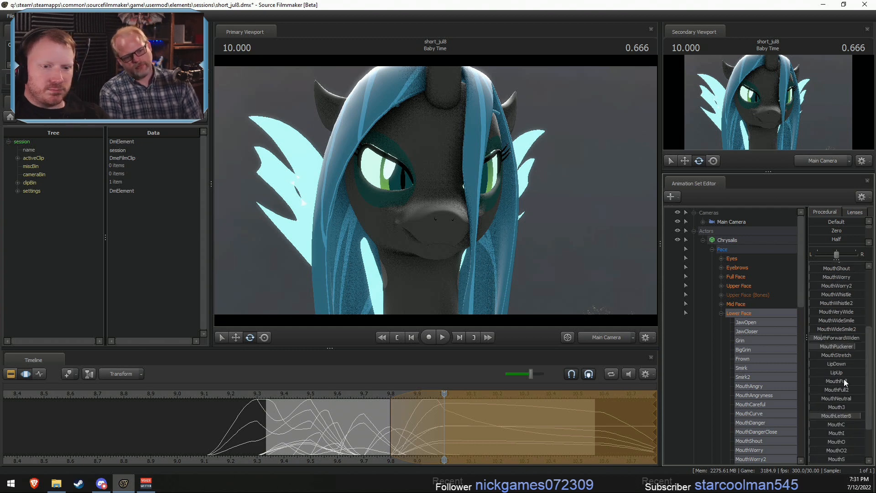
scroll(844, 379, down, 2)
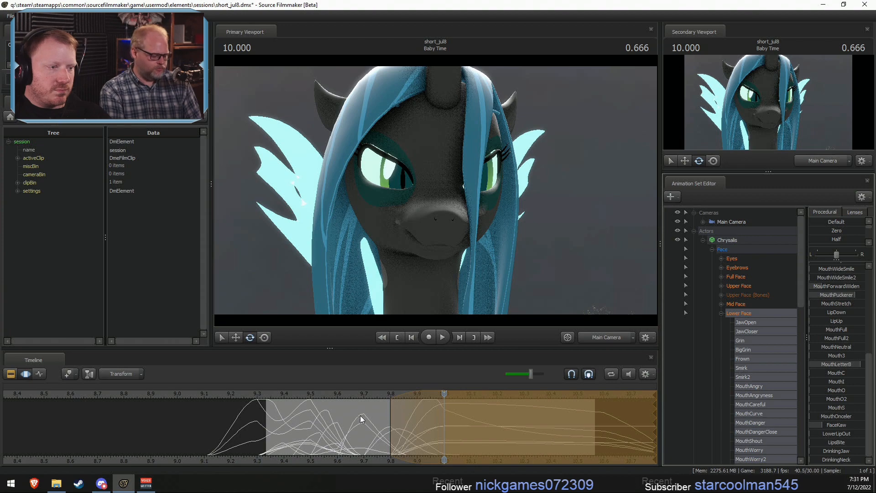
key(space)
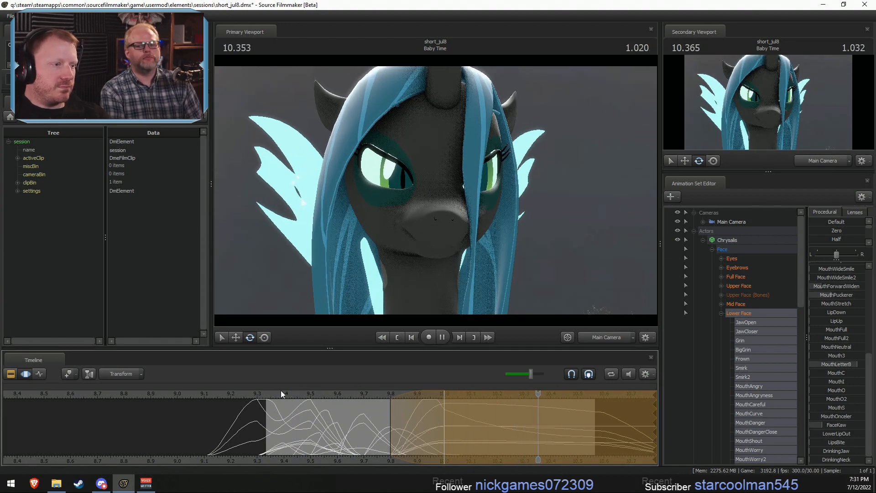
click(269, 392)
drag(282, 392, 236, 395)
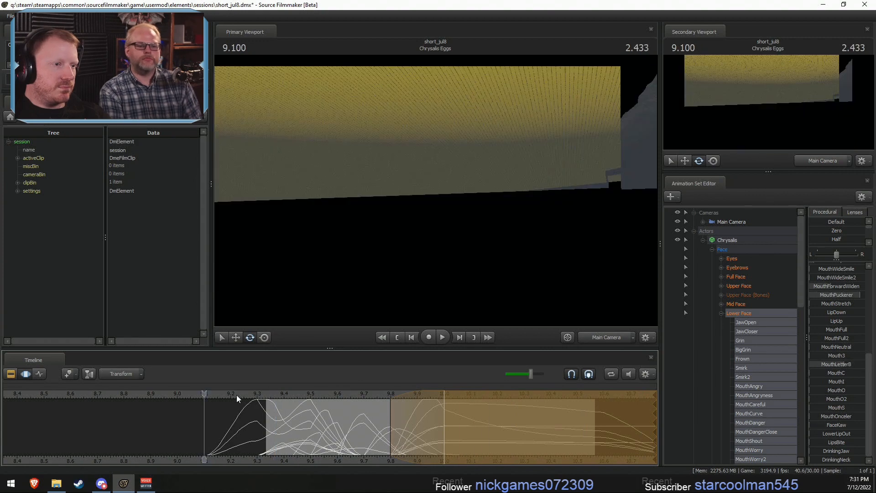
key(space)
key(space)
- Set a time selection from about 9.4 to 9.6 s centred on 9.5 s and refine the Lower Face pose there
key(shift)
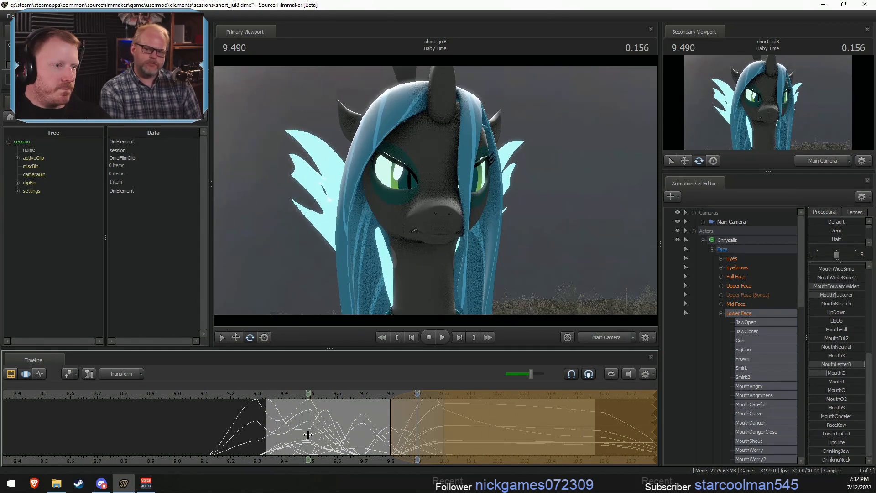
click(309, 435)
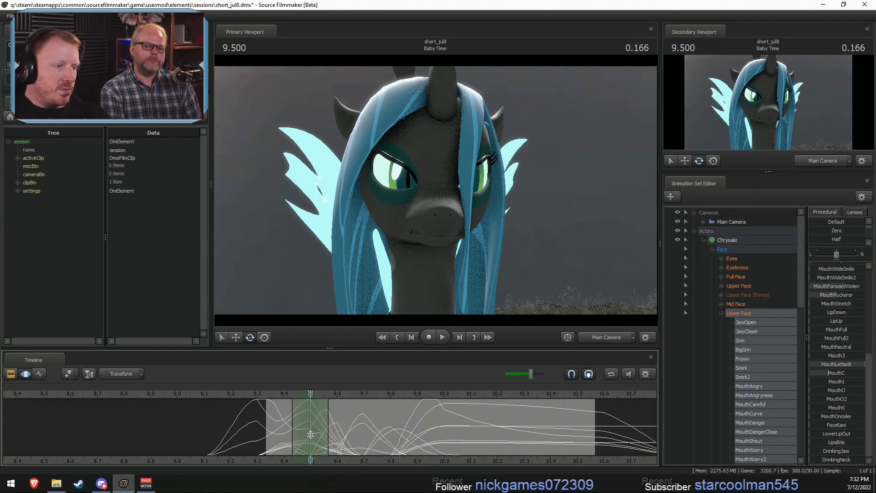
scroll(310, 434, up, 1)
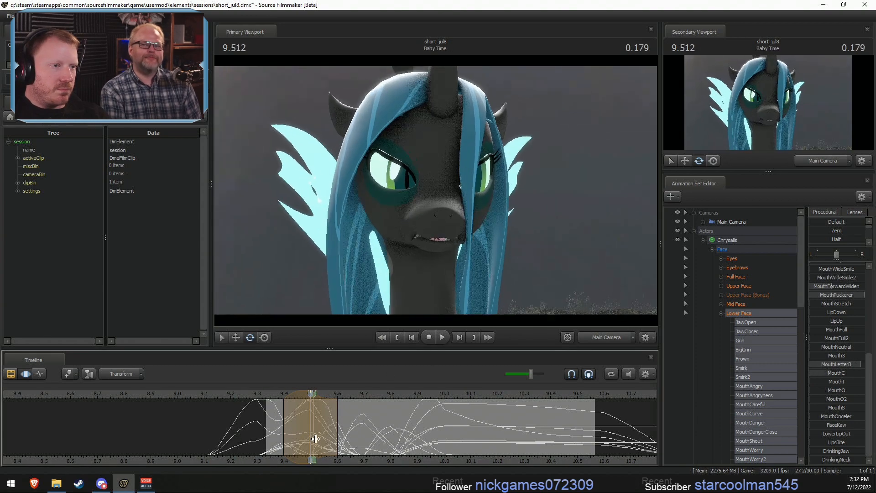
- Widen the open mouth with MouthVeryWide around 9.8 s, using a 9.7 to 9.9 s time selection, and replay the shot
click(385, 441)
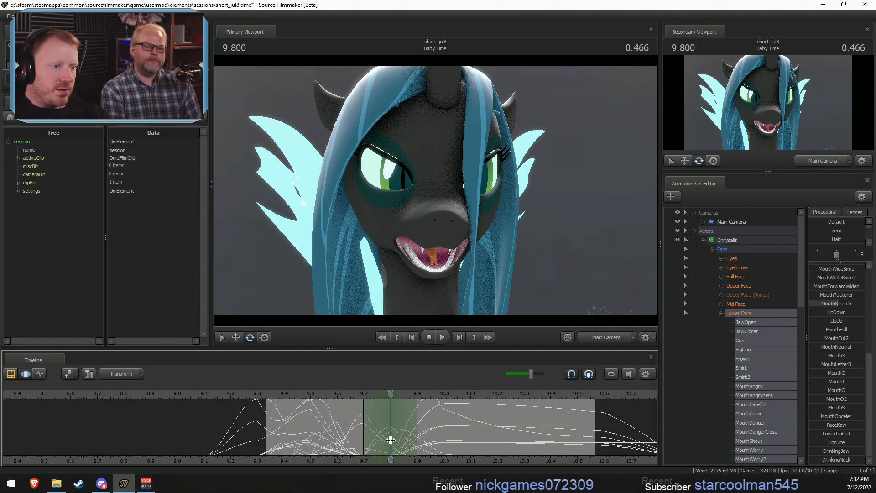
scroll(837, 294, up, 2)
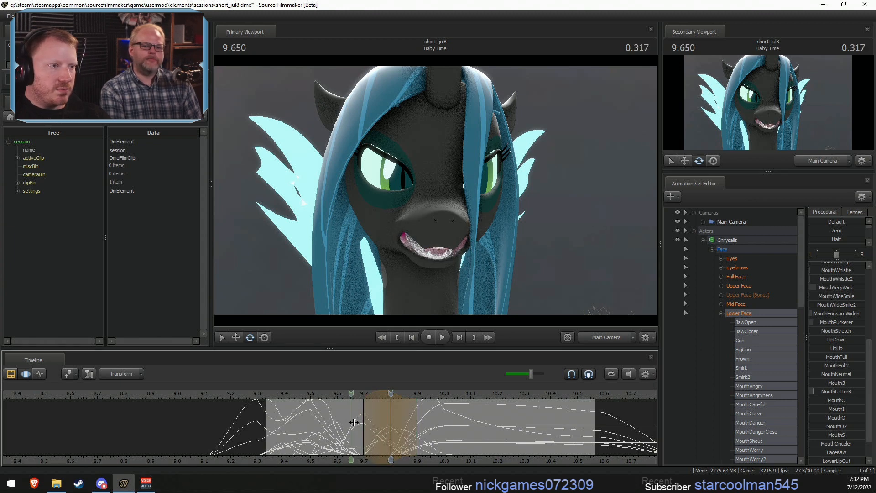
drag(376, 396, 385, 396)
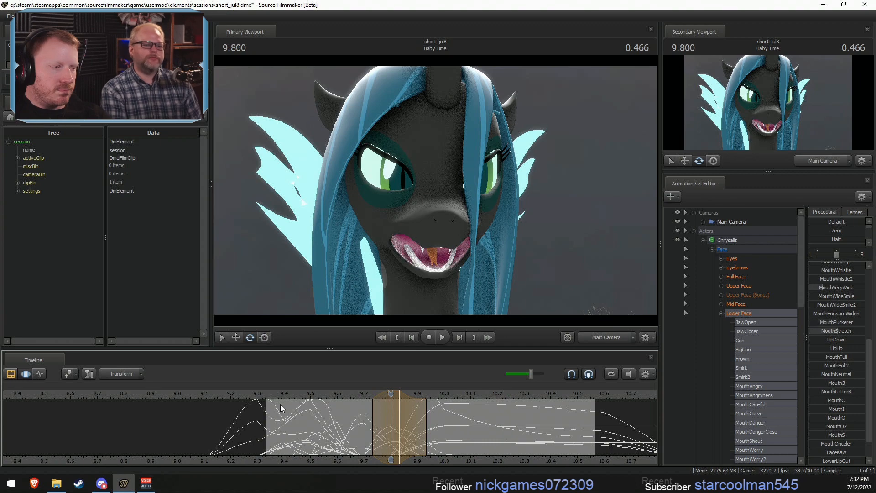
key(space)
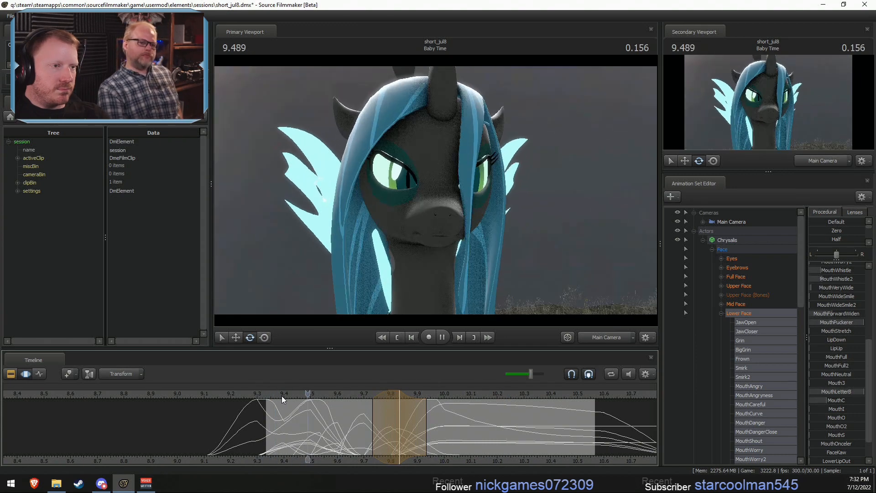
key(space)
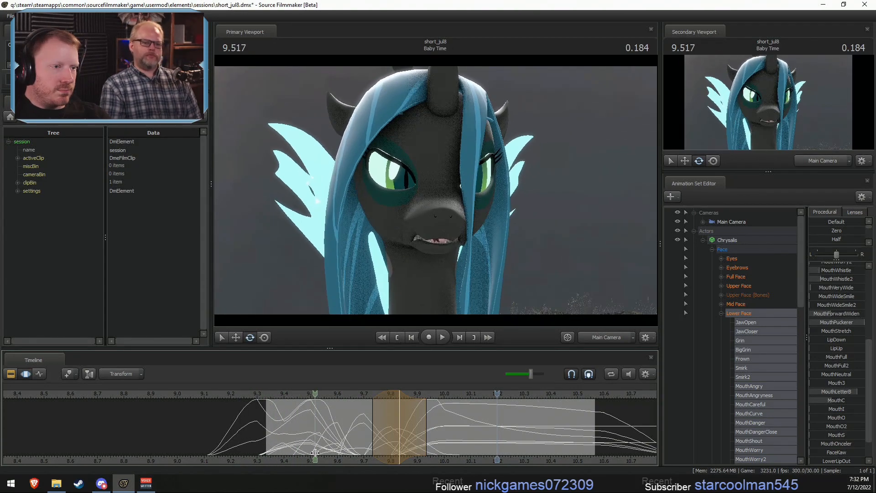
- Adjust JawCloser for the closed mouth at 9.5 s, using a time selection from about 9.4 to 9.6 s, and replay the shot
click(293, 451)
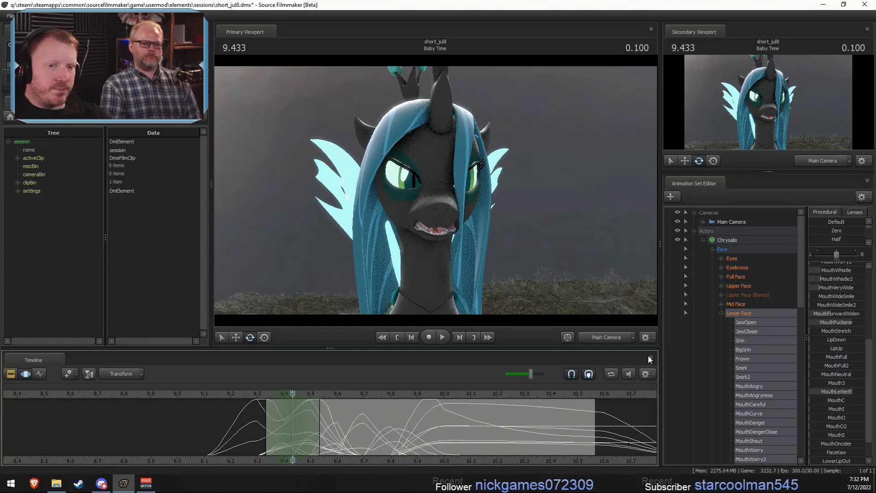
scroll(828, 280, up, 5)
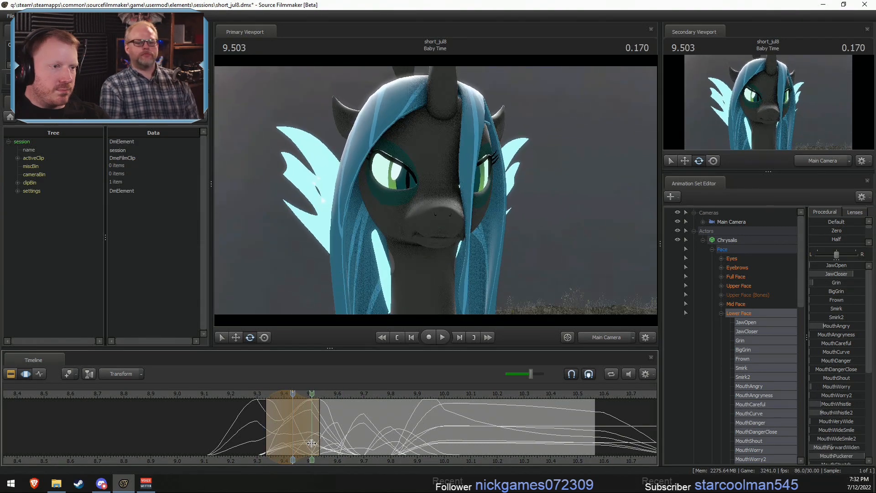
click(311, 443)
drag(834, 274, 838, 275)
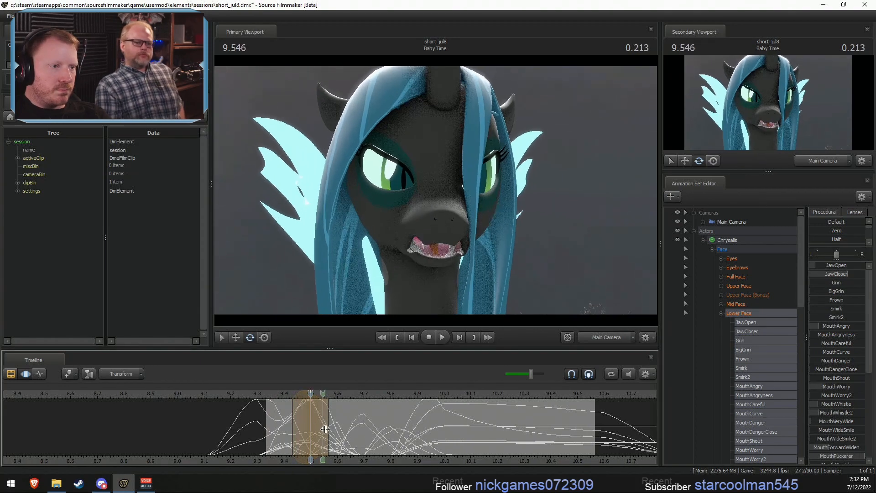
key(space)
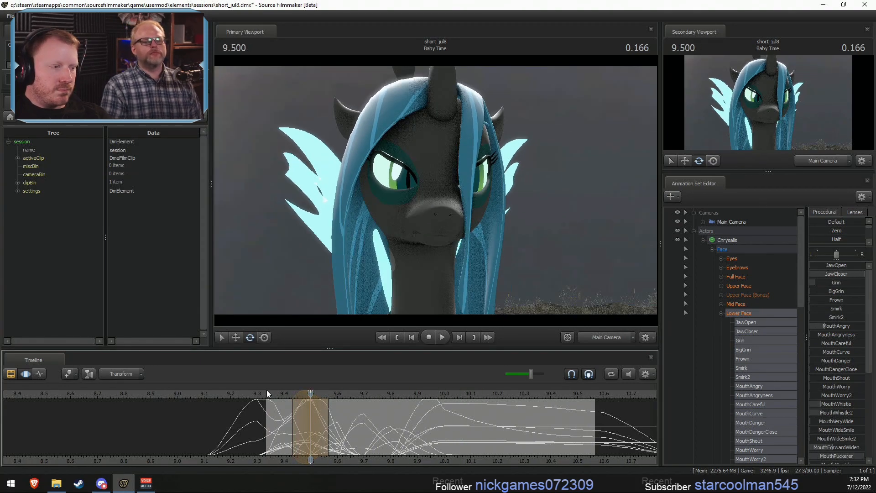
click(272, 399)
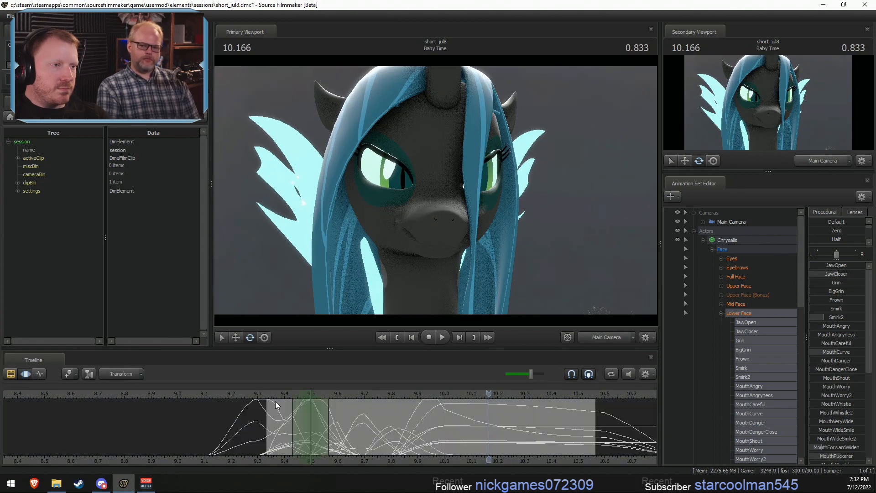
click(268, 387)
key(space)
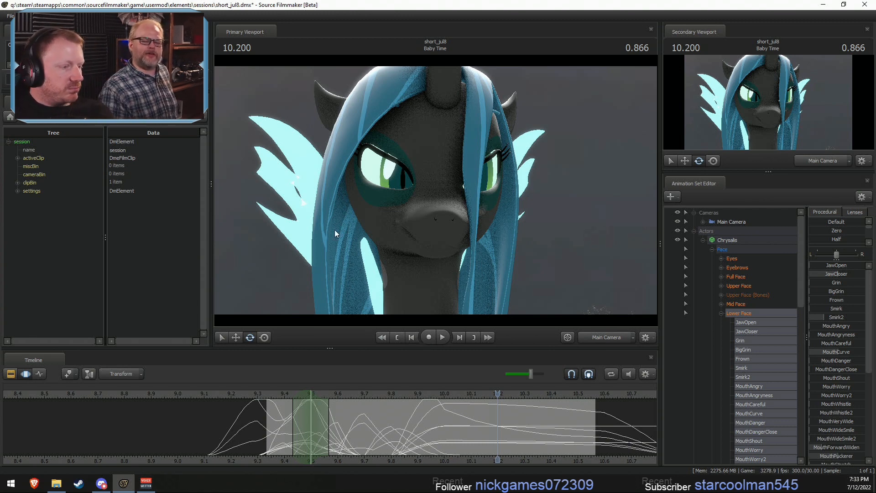
- Play back the Baby Time shot from its start at 9.3 s to check the finished mouth motion
scroll(291, 430, down, 4)
click(386, 394)
scroll(386, 394, up, 3)
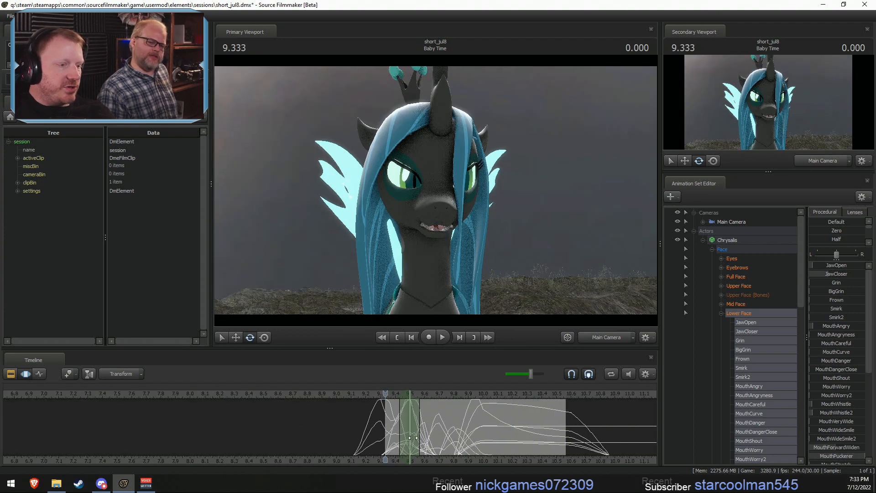
middle_drag(553, 458, 261, 440)
key(space)
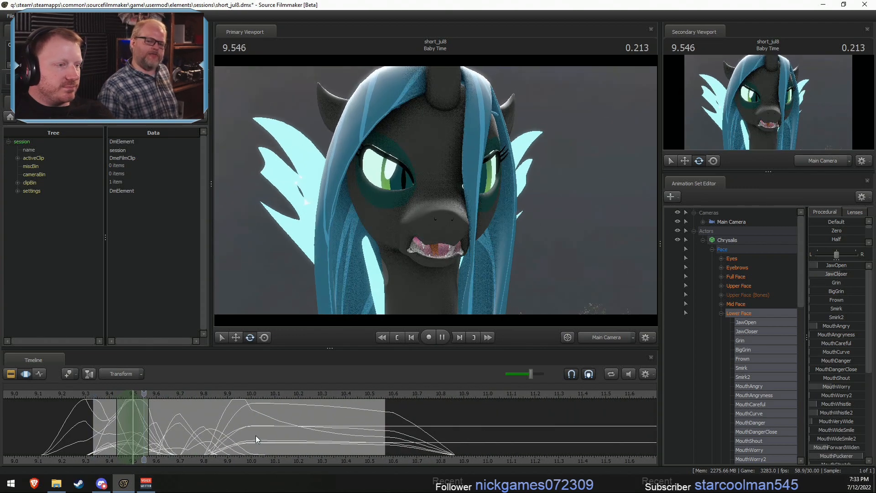
key(space)
- Review the clip sequence from Chrysalis Eggs into Baby Time in the Clip Editor, replaying the Baby Time shot
key(F2)
scroll(279, 438, down, 6)
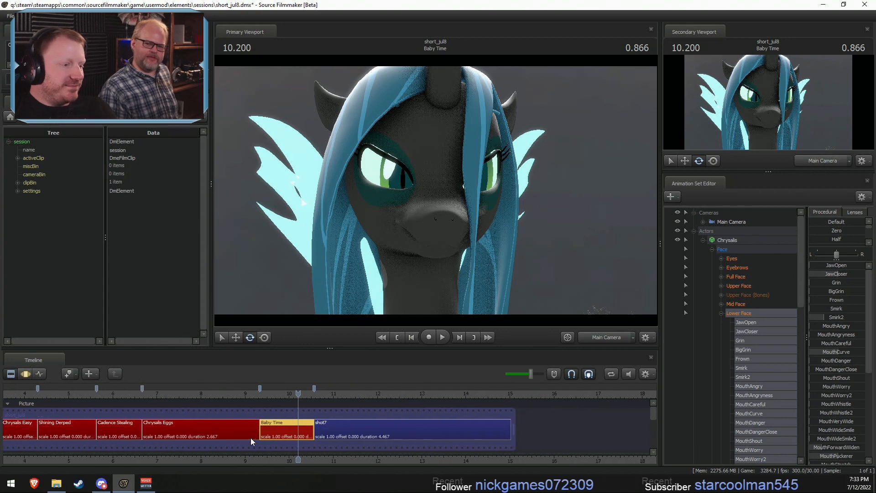
click(220, 394)
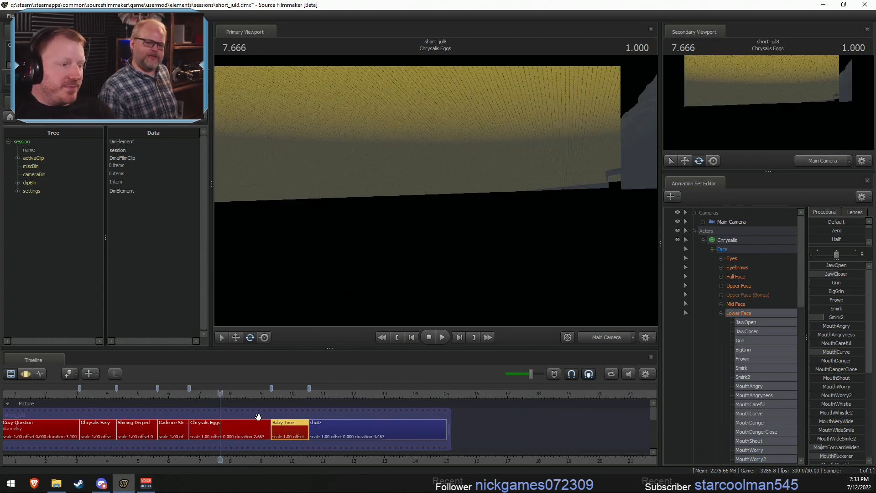
drag(237, 393, 196, 393)
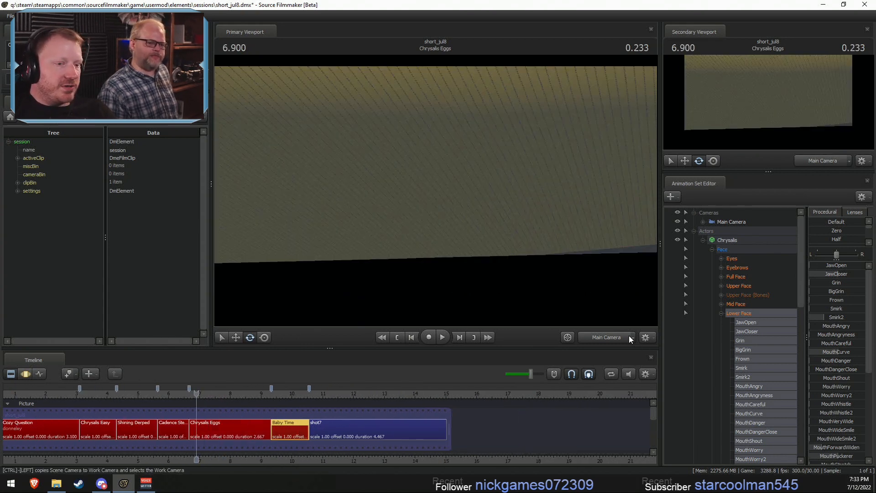
key(space)
click(290, 394)
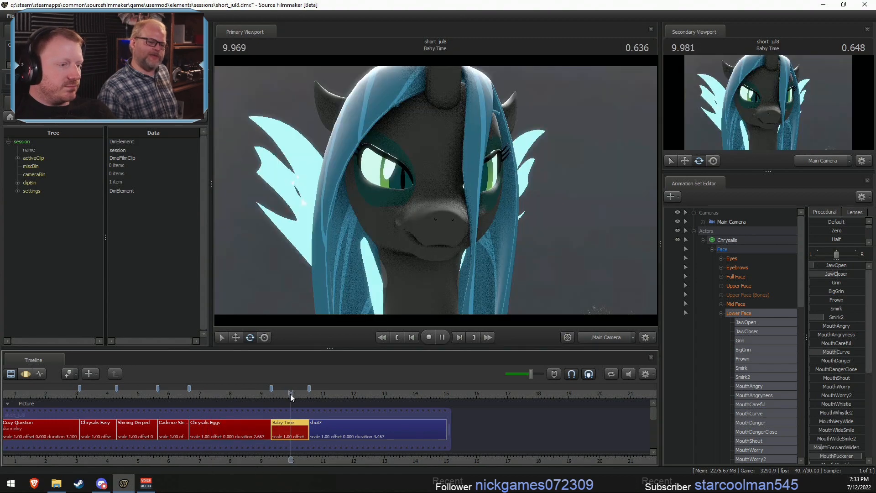
click(272, 393)
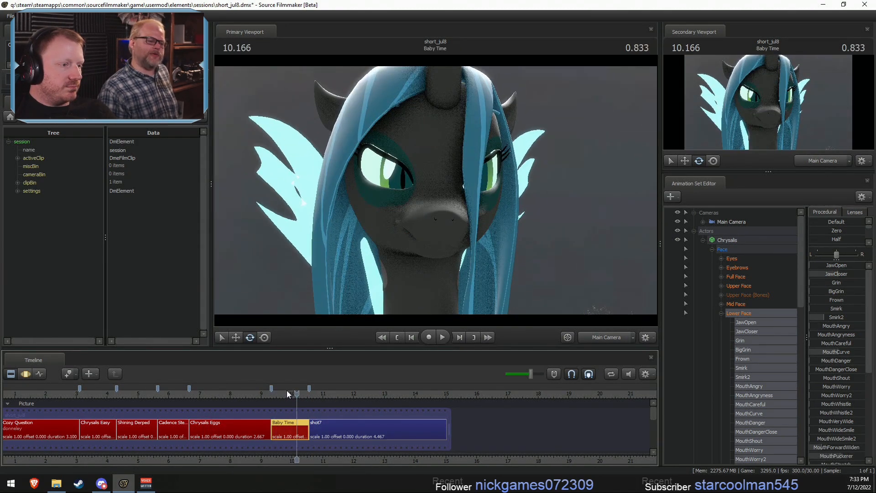
click(274, 393)
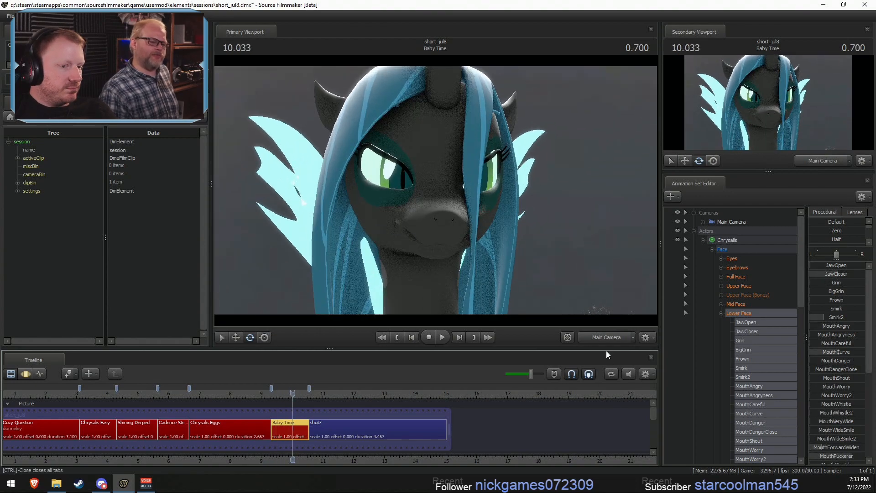
- View Chrysalis from the side through the Work Camera and set a Motion Editor time selection covering everything before about 9.37 s
click(603, 337)
drag(432, 192, 456, 196)
drag(266, 400, 279, 400)
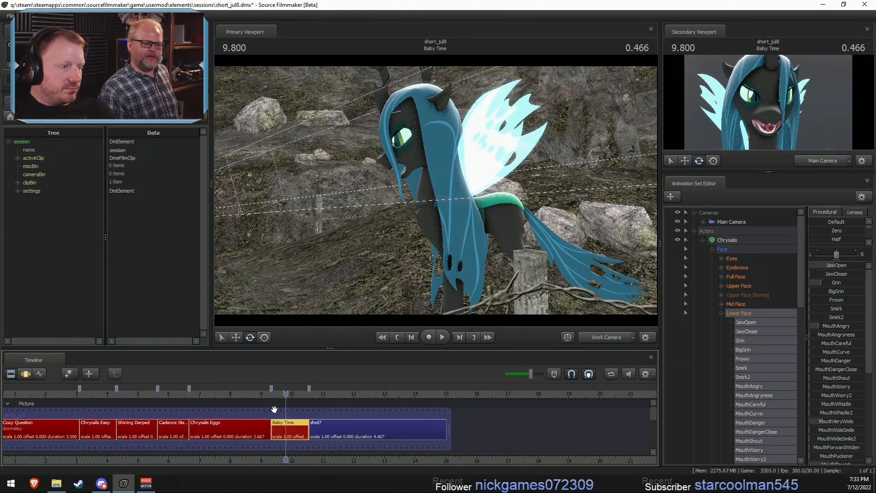
key(F3)
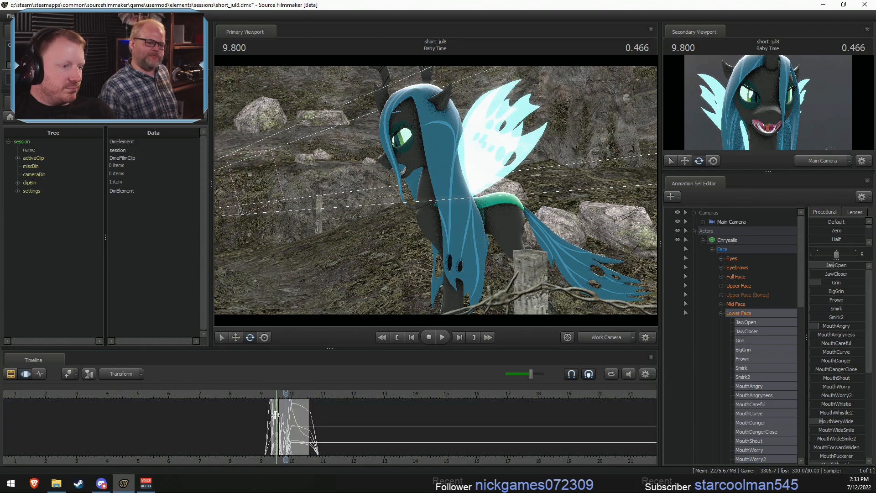
scroll(273, 417, up, 5)
shift+drag(268, 427, 250, 427)
key(bracketleft)
key(w)
mouse_move(465, 187)
mouse_down()
mouse_move(464, 214)
mouse_move(464, 187)
mouse_up()
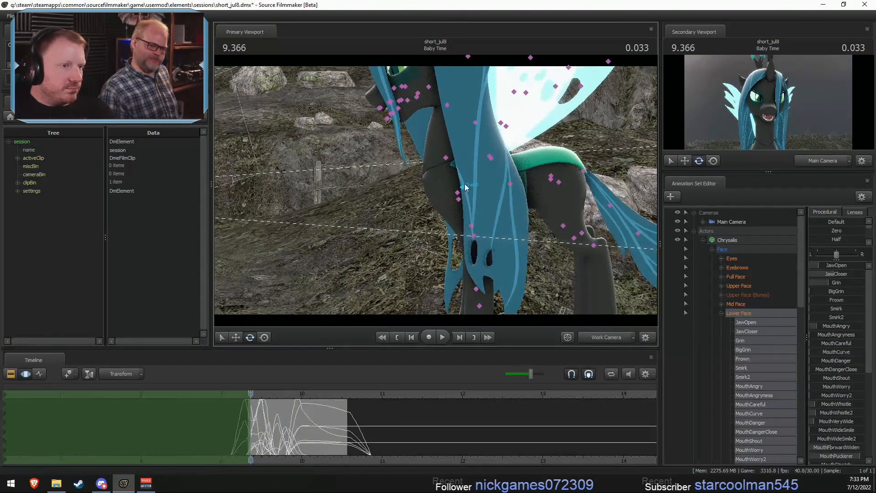
- Move Chrysalis's Pelvis backward at the shot's start, easing the change out between 9.33 and 9.4 s
click(551, 178)
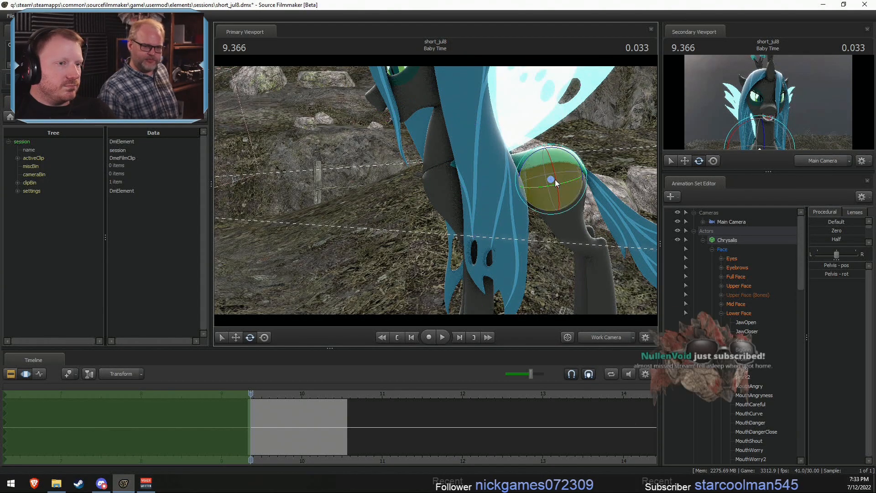
drag(566, 163, 574, 171)
key(ctrl+z)
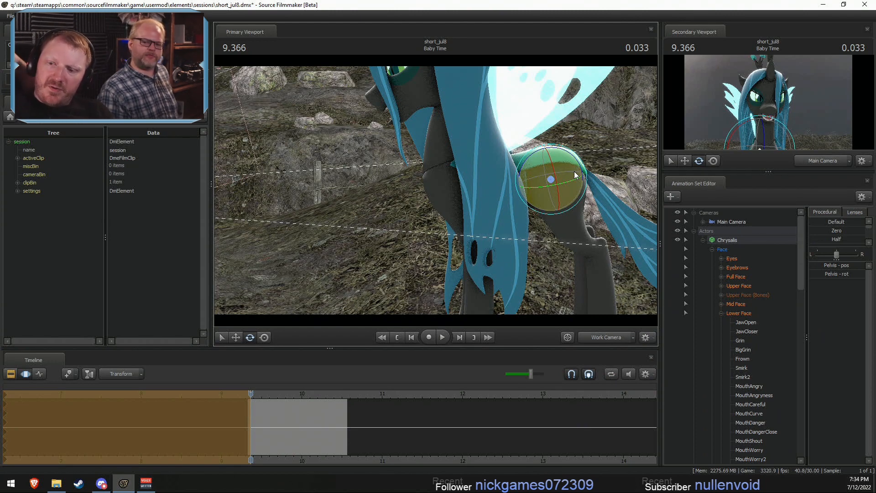
drag(437, 185, 446, 195)
key(w)
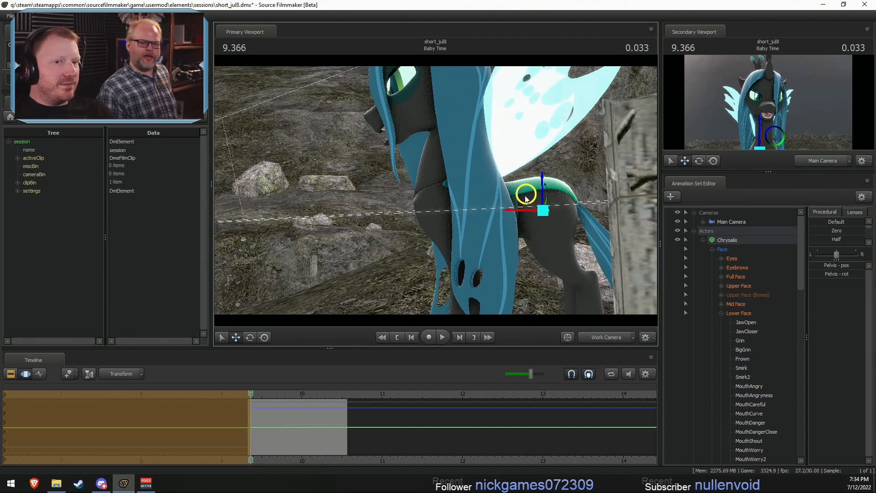
mouse_move(248, 402)
mouse_down()
mouse_move(256, 402)
mouse_move(240, 402)
mouse_move(309, 403)
mouse_move(257, 413)
mouse_move(312, 407)
mouse_move(251, 396)
mouse_up()
scroll(248, 402, up, 3)
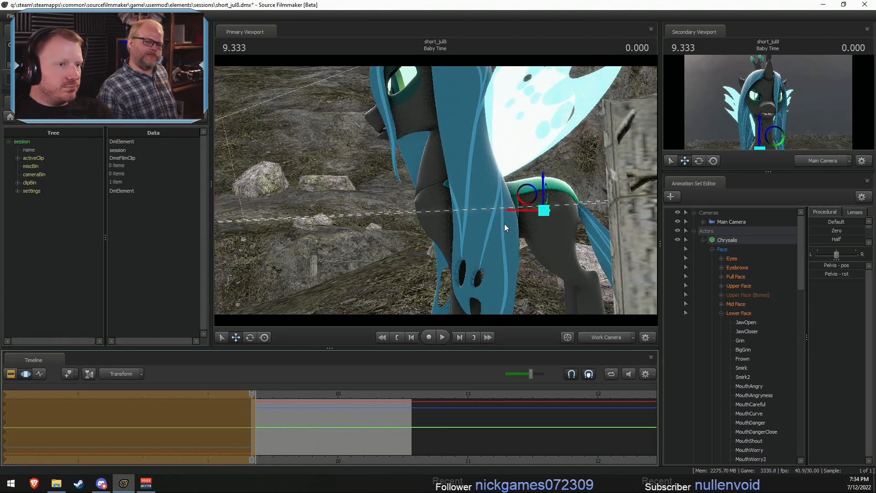
mouse_move(526, 194)
mouse_down()
mouse_move(568, 188)
mouse_move(541, 191)
mouse_up()
key(e)
key(ctrl+z)
key(w)
scroll(253, 411, up, 4)
mouse_move(252, 410)
mouse_down()
mouse_move(278, 415)
mouse_move(251, 415)
mouse_up()
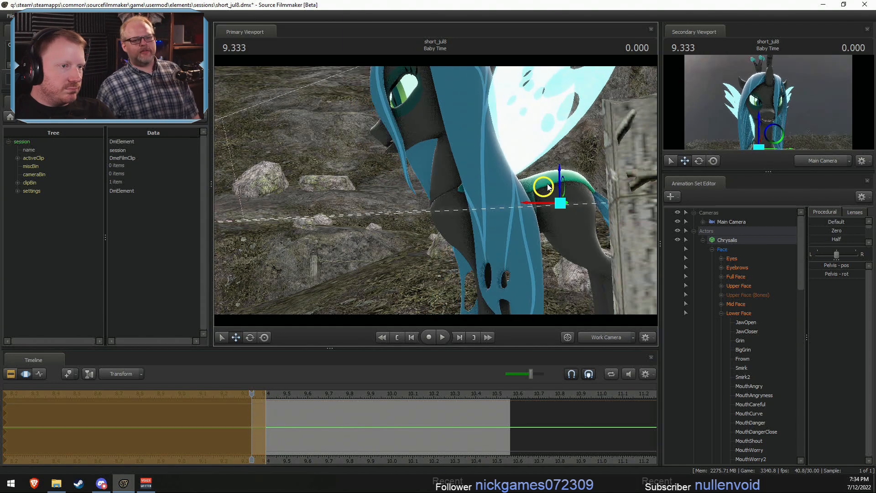
- Rotate Chest2 and Neck forward and down so Chrysalis starts the shot in a lowered, leaning pose
ctrl+click(471, 216)
key(e)
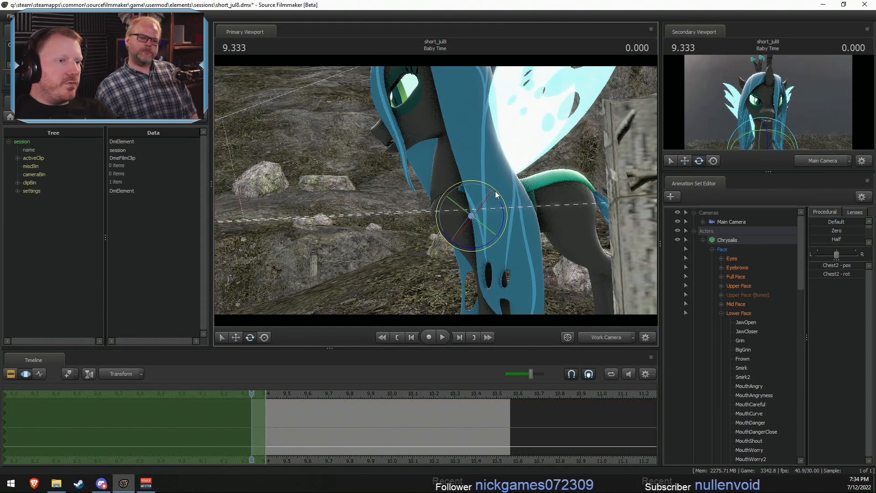
drag(504, 203, 497, 199)
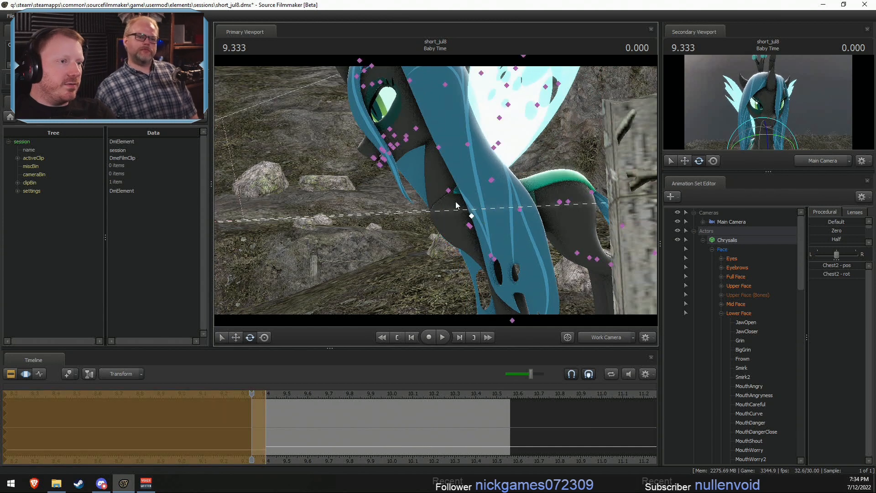
ctrl+click(449, 191)
drag(436, 196, 441, 202)
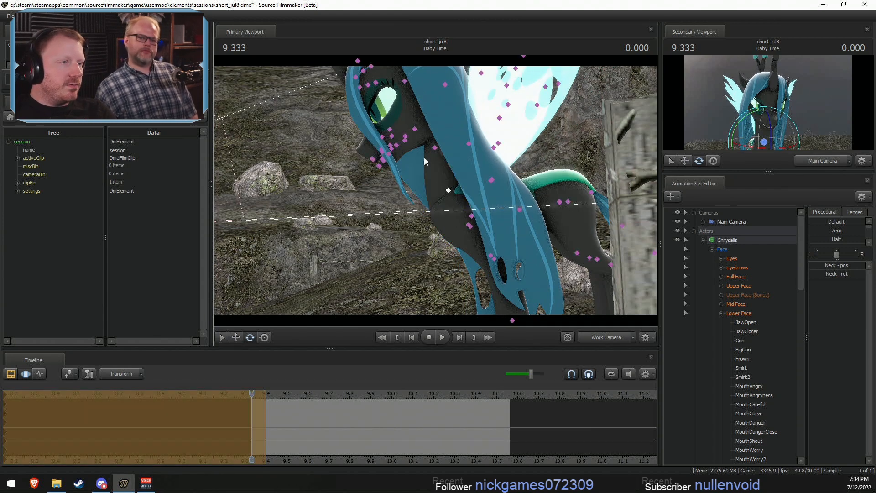
- Rotate the Head bone at the shot's start to suit the Main Camera view and play back the motion
ctrl+click(398, 119)
ctrl+click(404, 120)
mouse_move(410, 111)
ctrl+mouse_down()
mouse_move(426, 121)
mouse_move(413, 131)
mouse_move(424, 135)
mouse_move(404, 109)
mouse_move(403, 152)
mouse_move(443, 131)
ctrl+mouse_up()
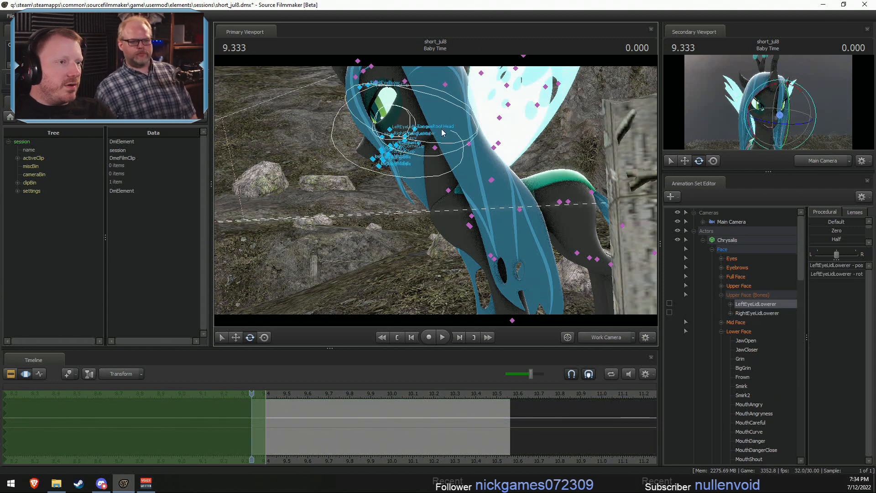
ctrl+click(443, 128)
click(602, 336)
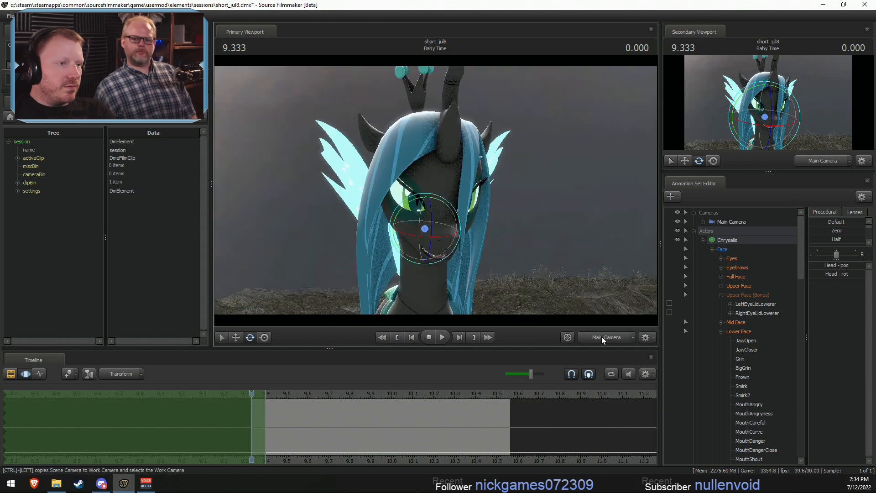
mouse_move(443, 228)
mouse_down()
mouse_move(436, 215)
mouse_move(440, 242)
mouse_move(443, 221)
mouse_up()
key(space)
key(space)
- Tilt the Head up within a time selection from 9.4 to 9.9 s and play back the result
shift+drag(374, 424, 368, 449)
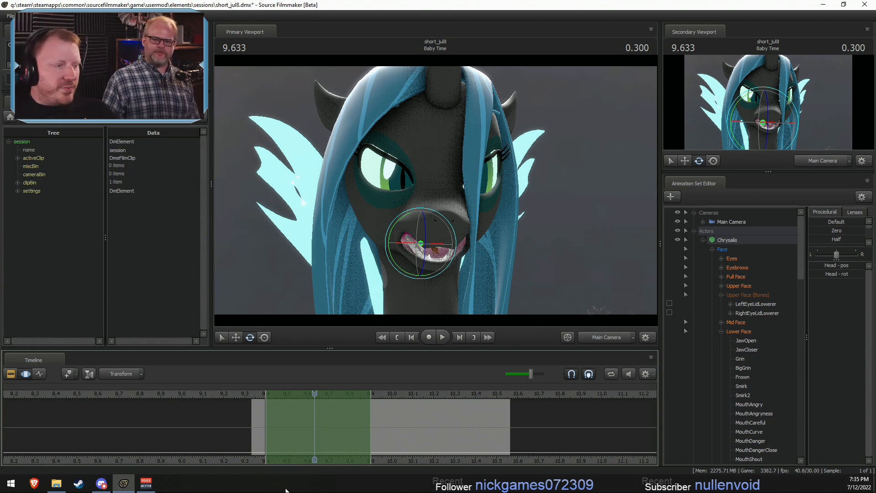
click(255, 395)
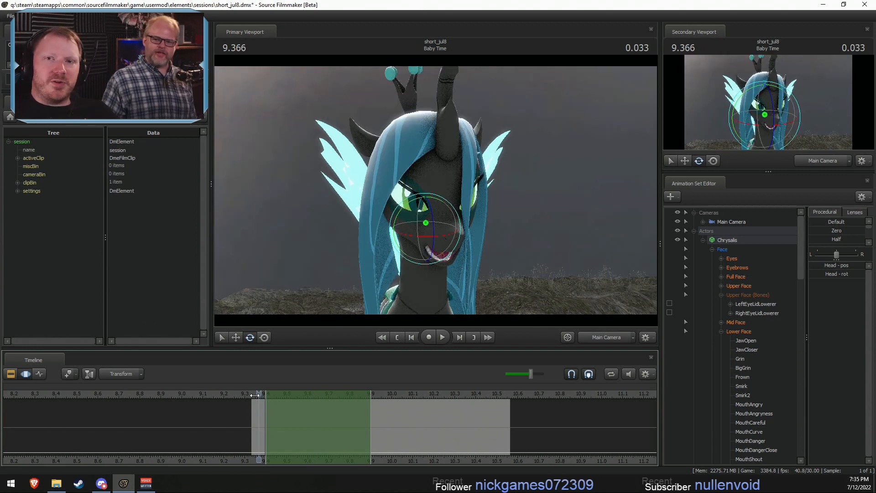
drag(256, 394, 335, 384)
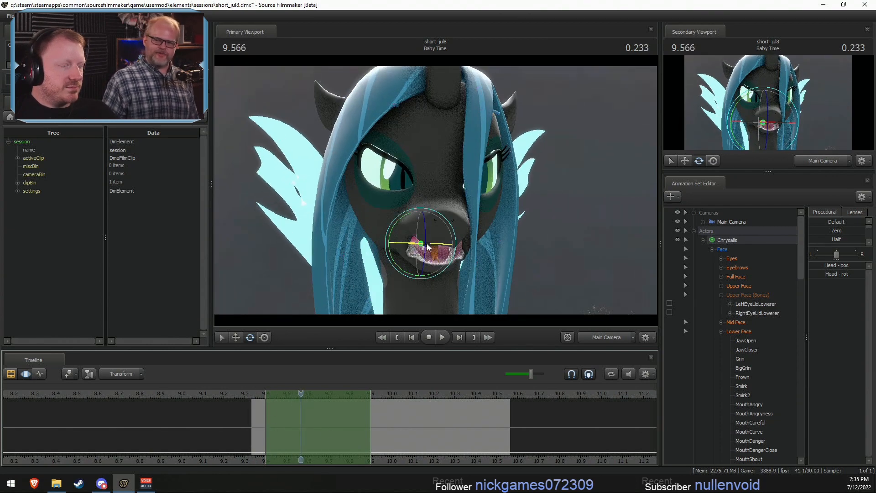
drag(432, 239, 426, 258)
key(space)
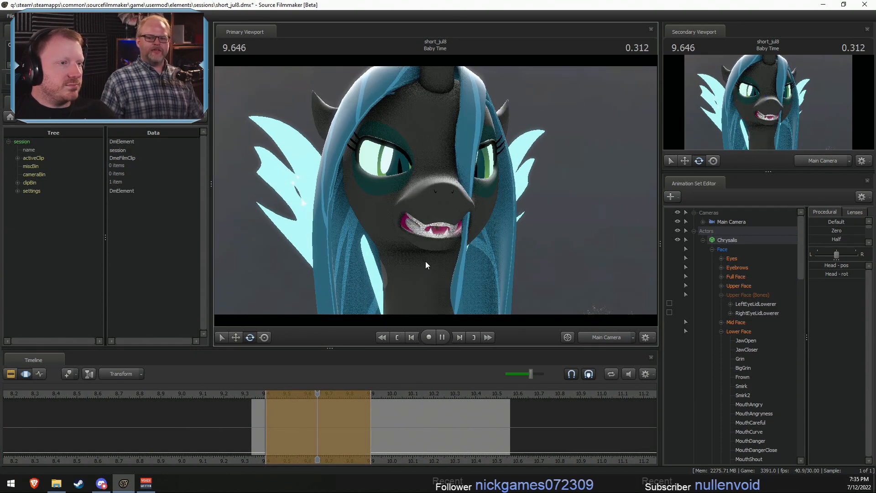
- Set a time selection from 9.9 s onward and rotate the Head down at 10.2 s, viewed from the side through the Work Camera
drag(257, 404, 821, 459)
drag(345, 395, 433, 397)
click(593, 338)
mouse_move(574, 259)
mouse_down()
mouse_move(440, 203)
mouse_move(448, 179)
mouse_up()
ctrl+click(437, 200)
ctrl+click(404, 98)
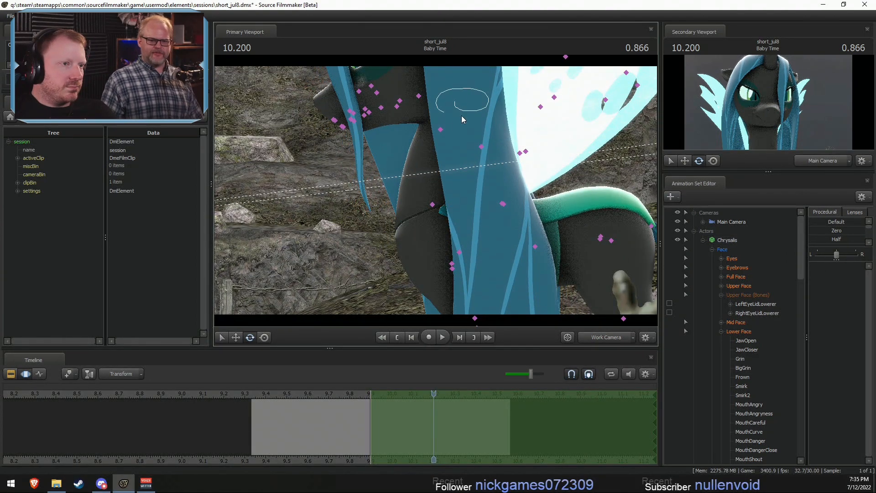
click(461, 116)
drag(467, 85, 552, 164)
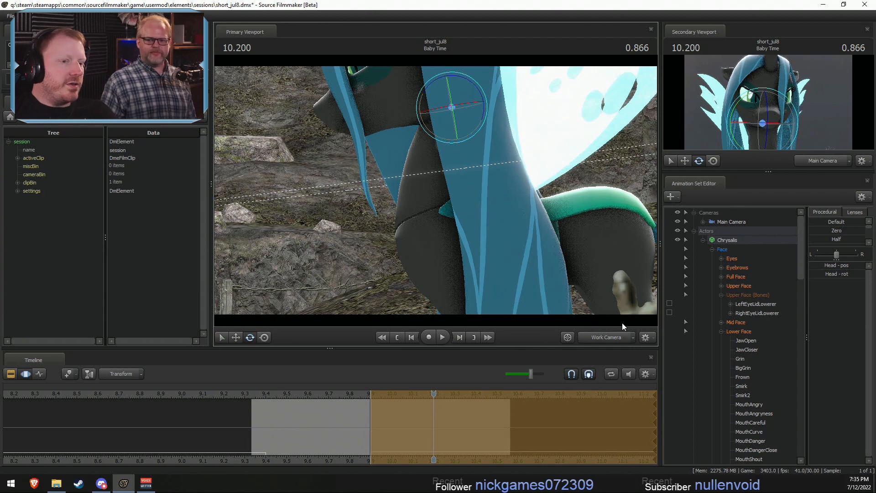
- Refine the Head rotation from 9.9 s onward in the Main Camera view and replay the shot
click(615, 337)
drag(322, 401, 408, 402)
drag(399, 252, 436, 225)
click(336, 399)
key(space)
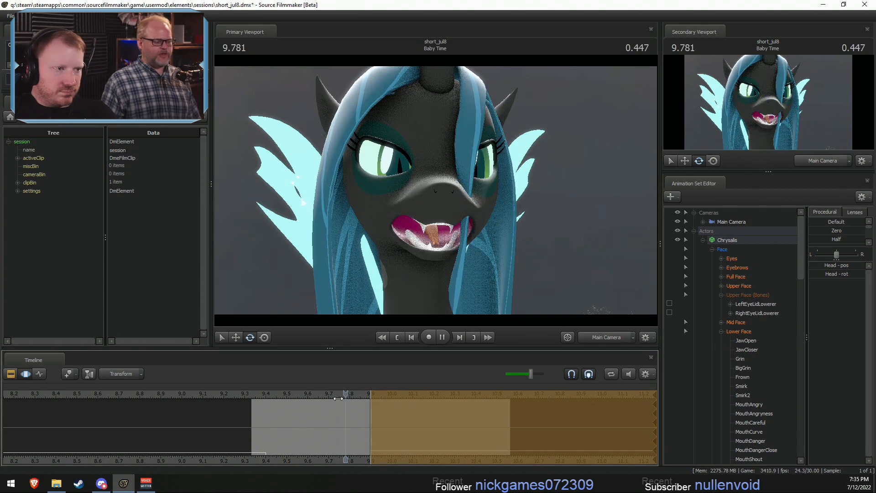
key(space)
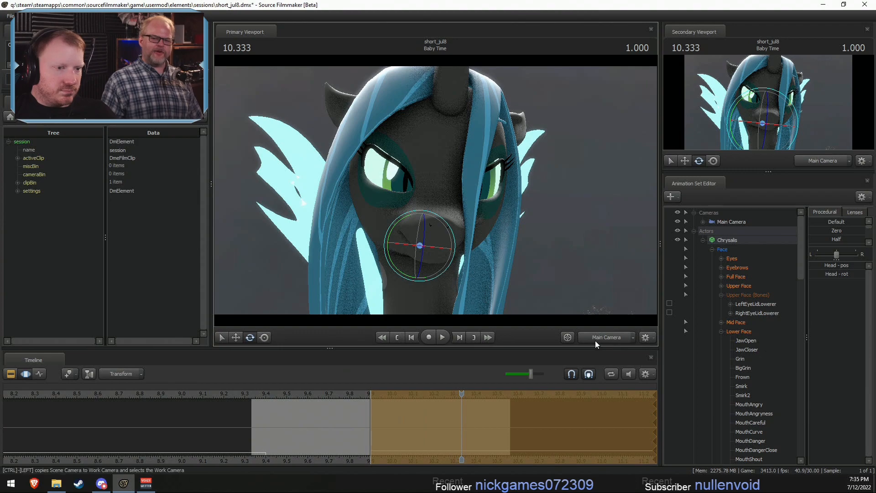
- Shift Chrysalis's Pelvis bone slightly down from 9.9 s onward, viewed from the side through the Work Camera
click(594, 340)
drag(540, 270, 435, 190)
key(s)
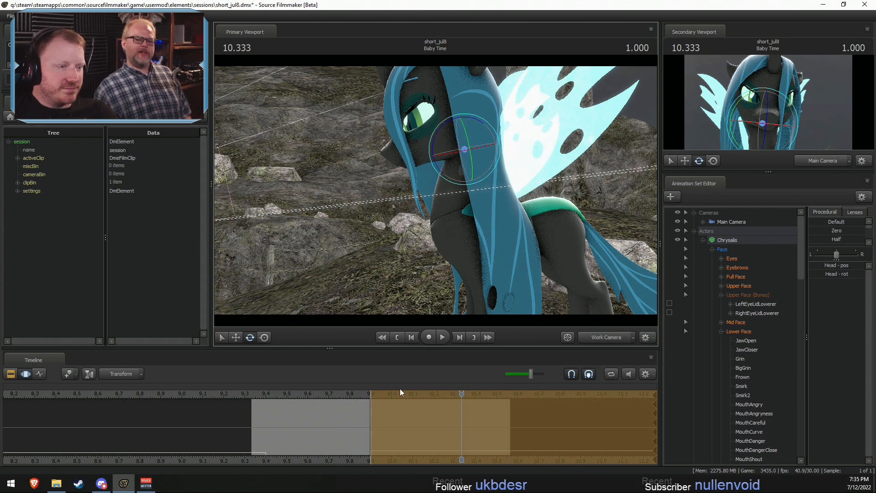
drag(357, 425, 415, 439)
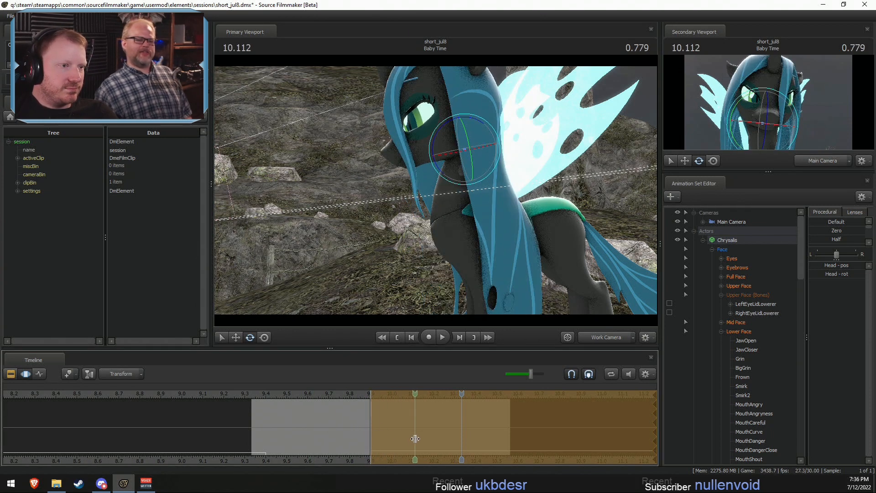
drag(356, 395, 372, 406)
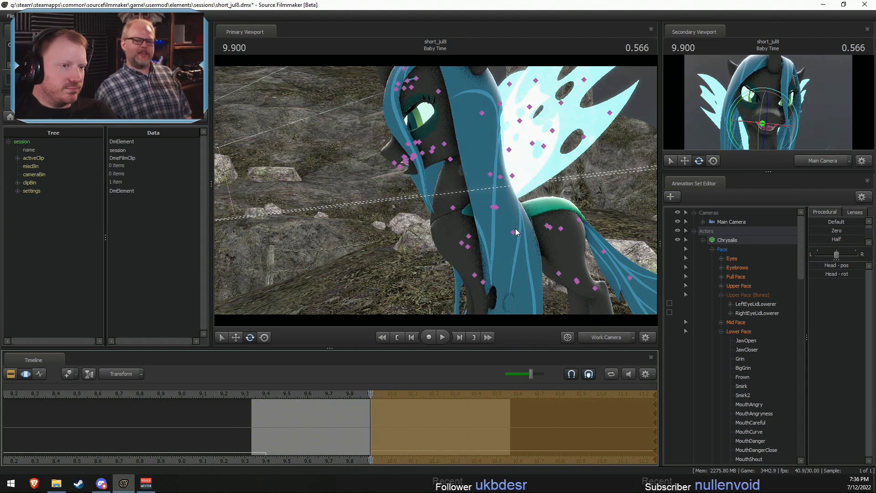
click(553, 227)
key(w)
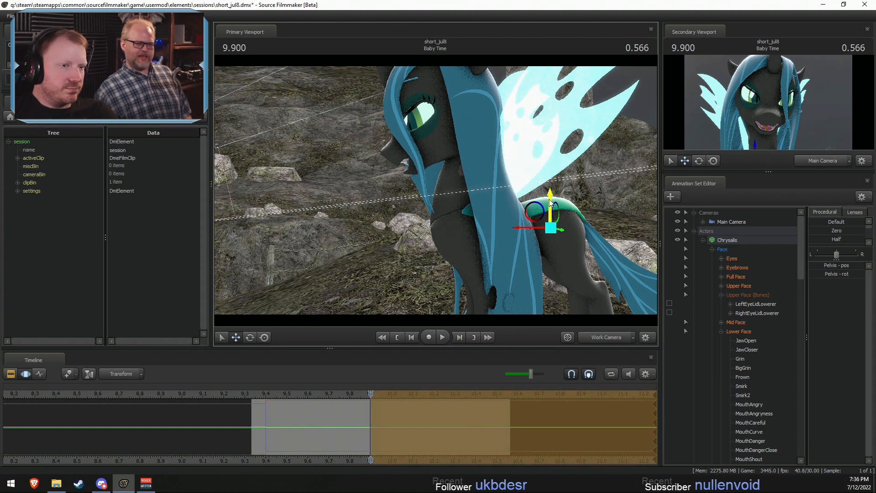
drag(549, 201, 550, 199)
- Play back the pelvis motion from about 9.4 s in the Work Camera's side view
click(352, 393)
key(space)
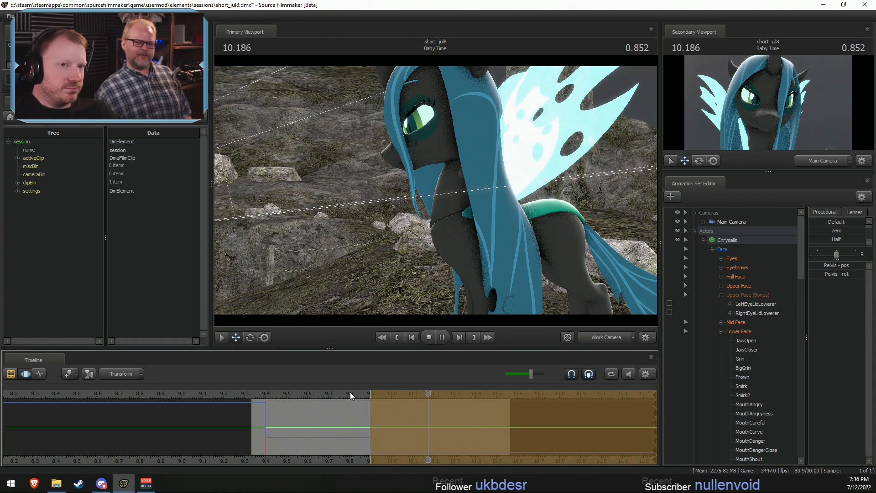
key(space)
click(268, 391)
key(space)
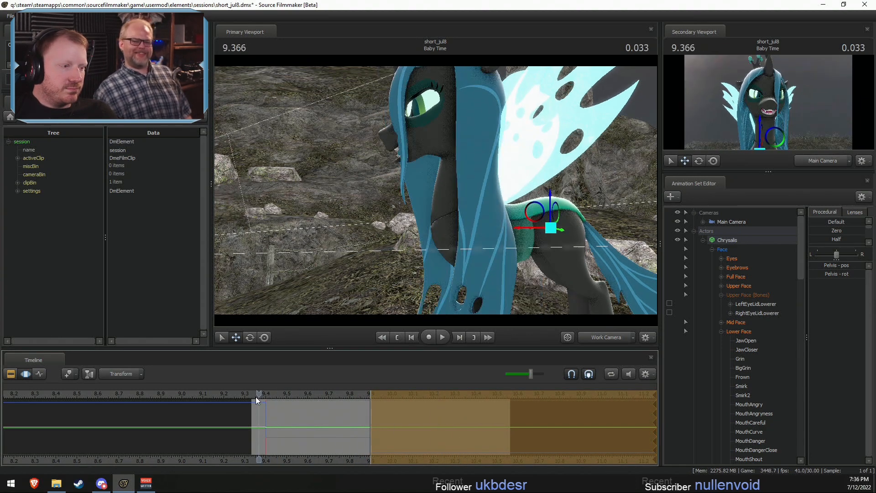
key(space)
key(ctrl+s)
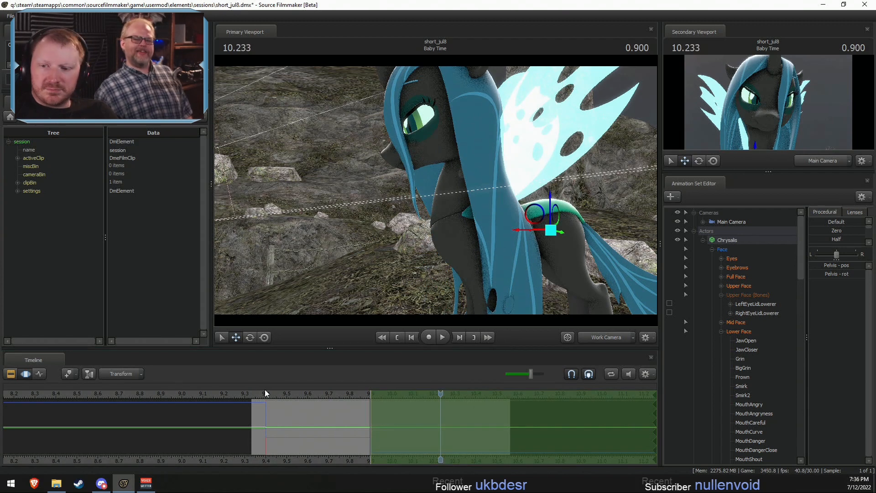
- Review the Baby Time shot through the Main Camera, including the lead-in before its start
click(597, 337)
click(259, 392)
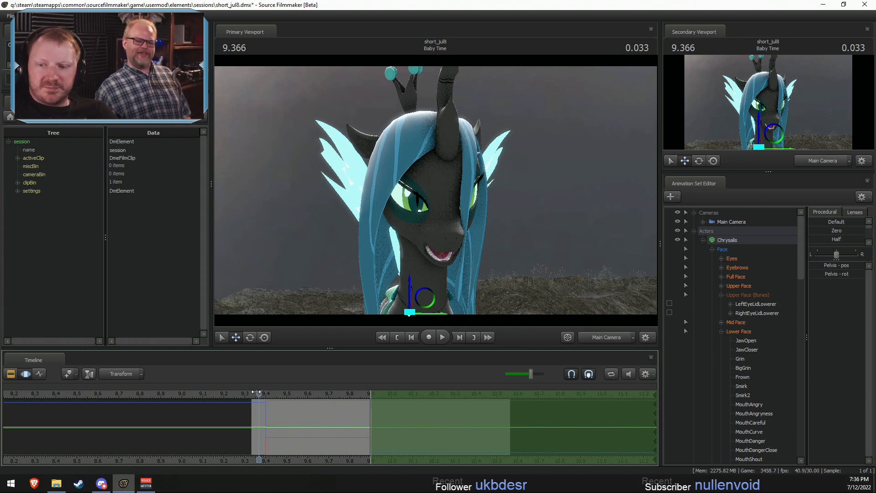
key(space)
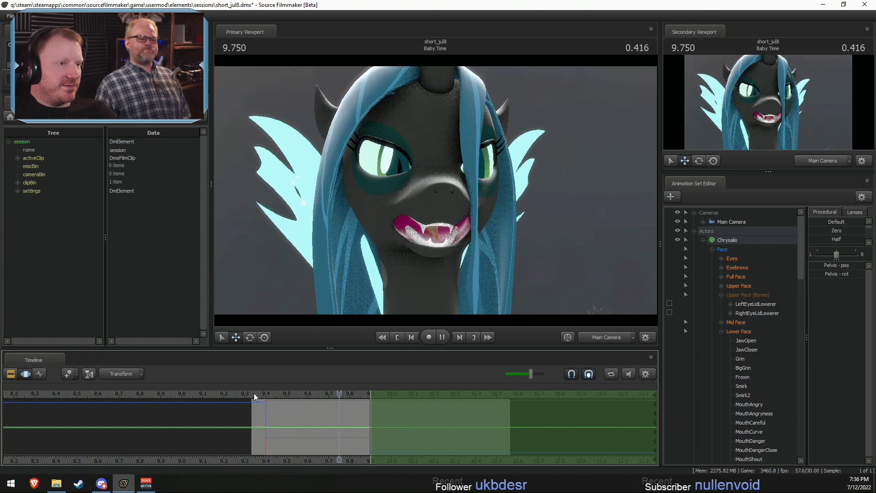
drag(264, 396, 169, 389)
key(space)
scroll(200, 390, down, 4)
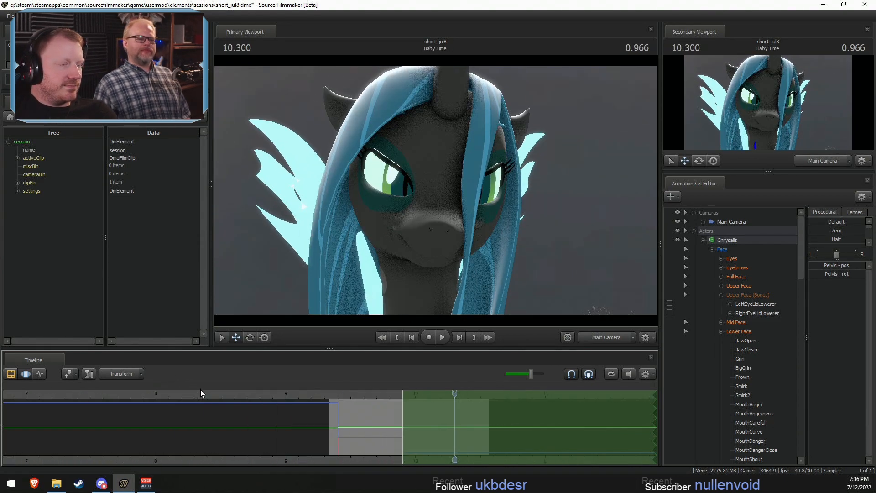
click(365, 393)
click(196, 393)
key(space)
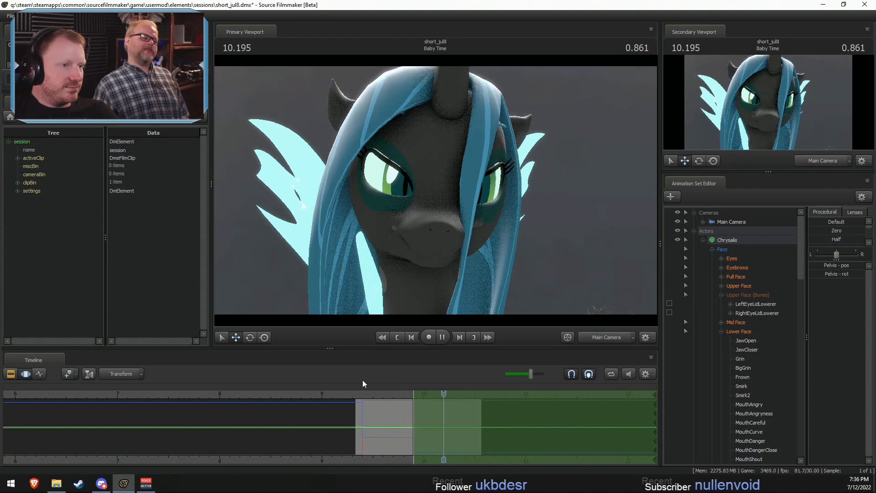
- Return to the Clip Editor, go back to the beginning of the short and select the Cozy Question shot
click(722, 249)
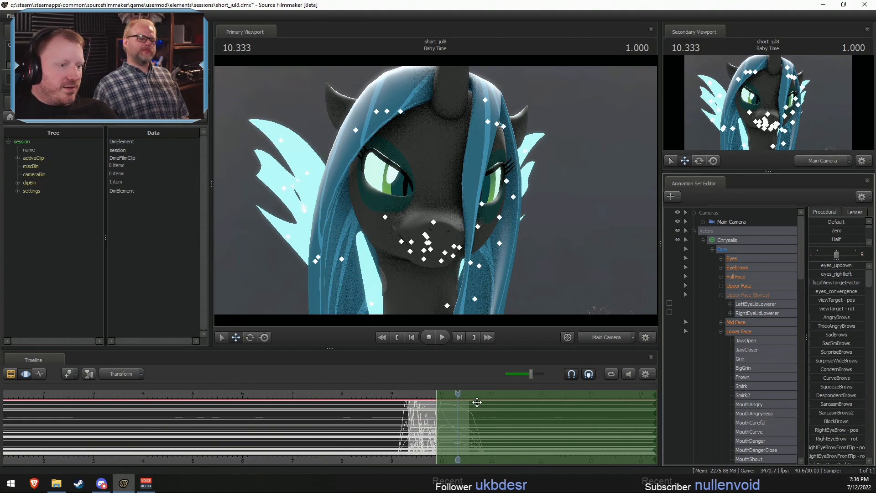
key(F2)
drag(233, 389, 240, 392)
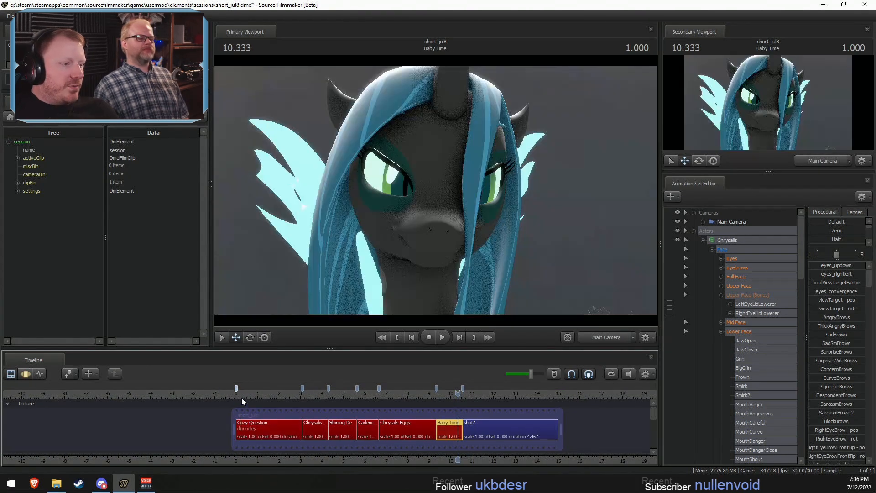
click(239, 394)
click(604, 337)
click(604, 337)
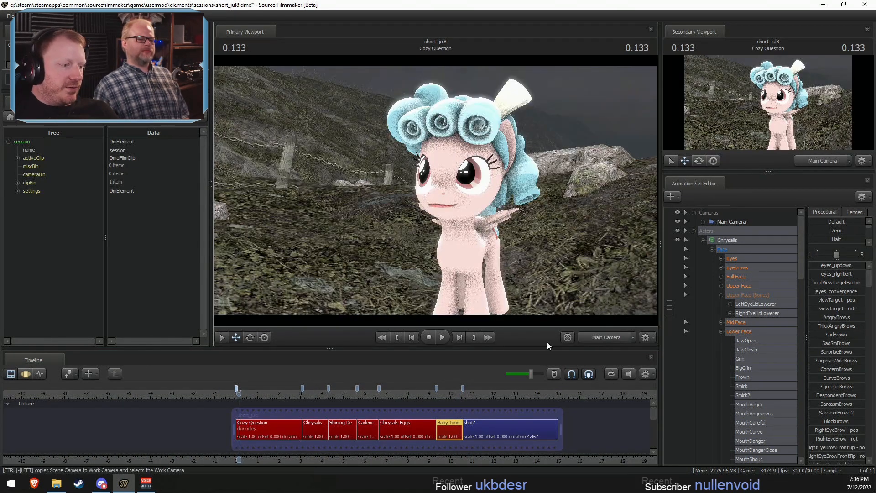
click(265, 435)
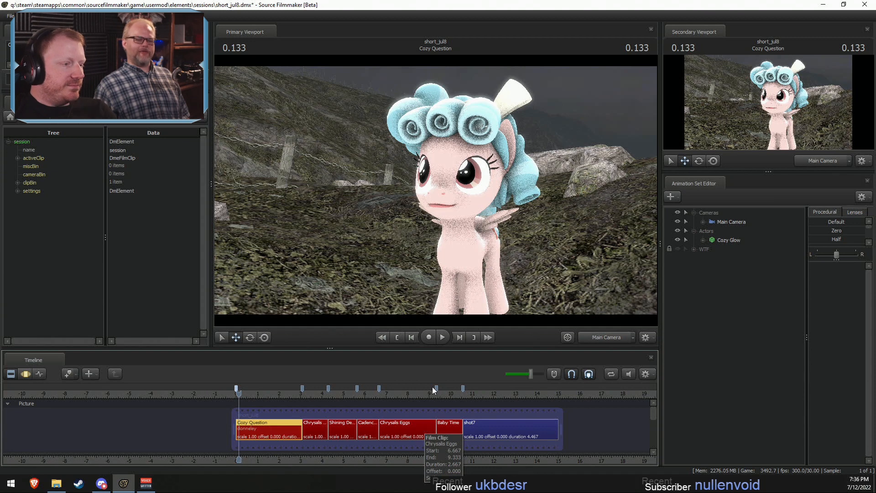
- Play back the short from 0.5 s in Cozy Question through to the Chrysalis Eggs shot
click(246, 394)
scroll(250, 410, up, 2)
scroll(247, 406, up, 1)
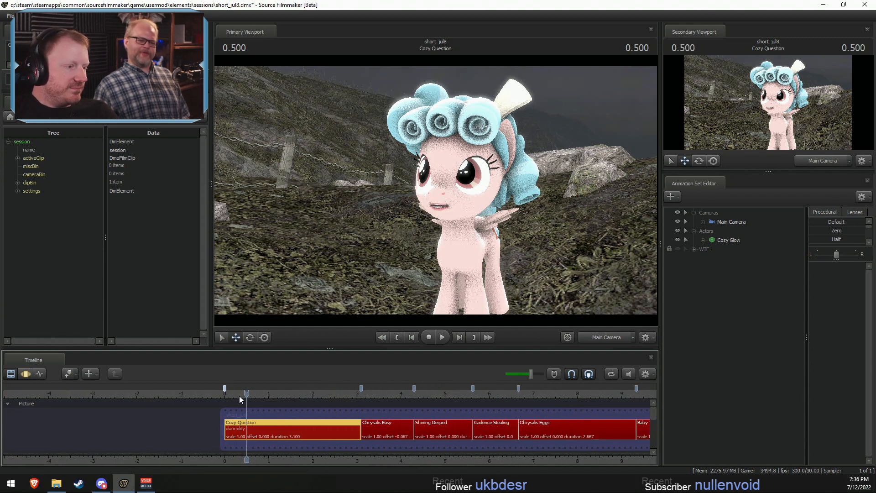
key(space)
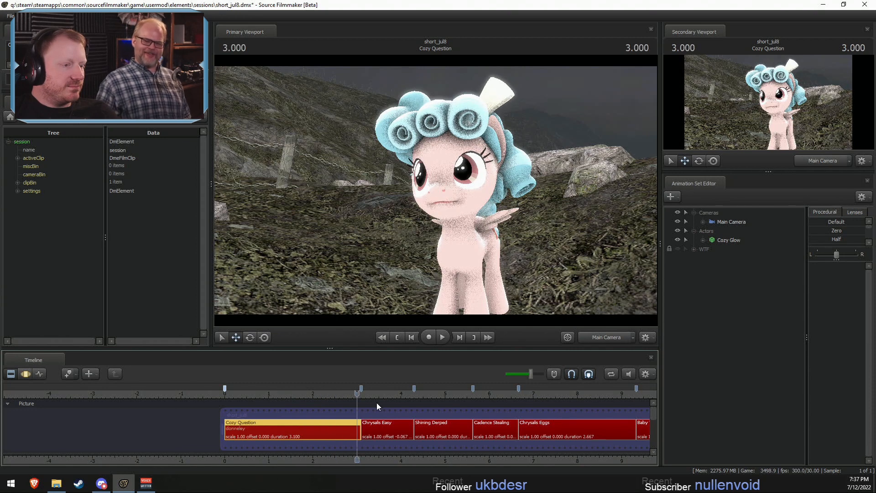
click(359, 394)
key(space)
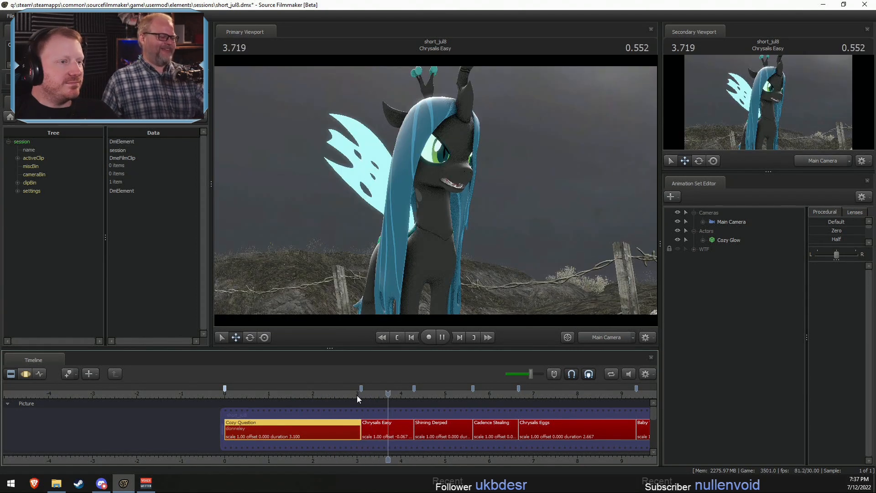
key(space)
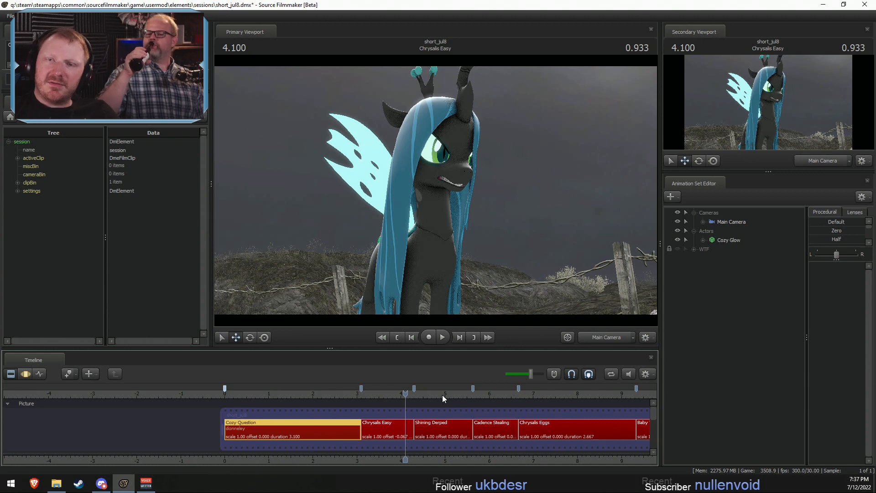
key(space)
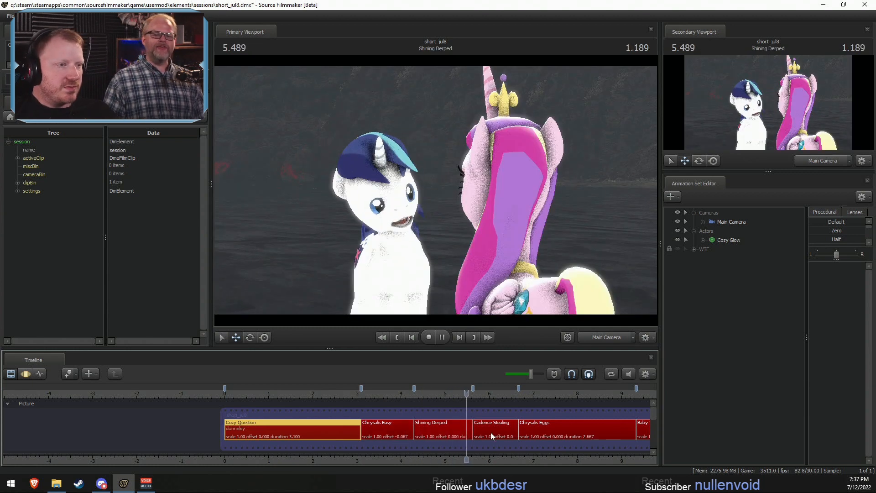
key(space)
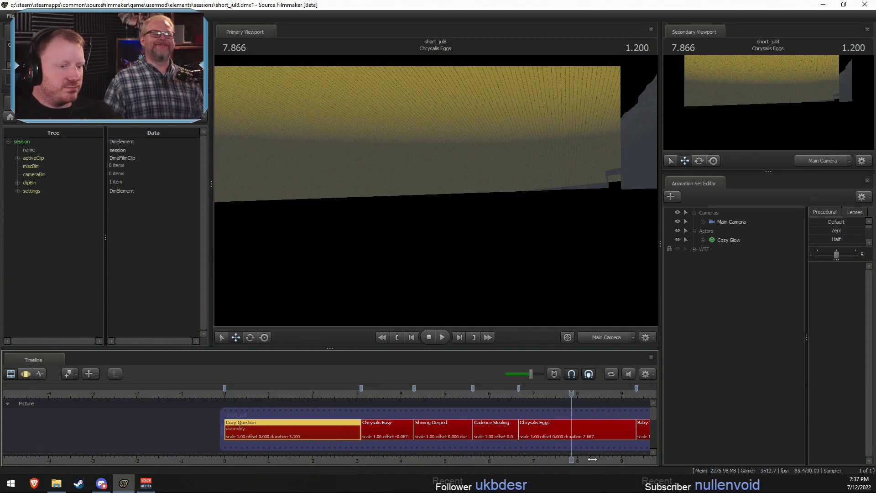
- Toggle the viewport's lighting display on the Cozy Question shot at 0.466 s and save the session
middle_drag(592, 459, 380, 479)
click(64, 404)
drag(51, 394, 33, 391)
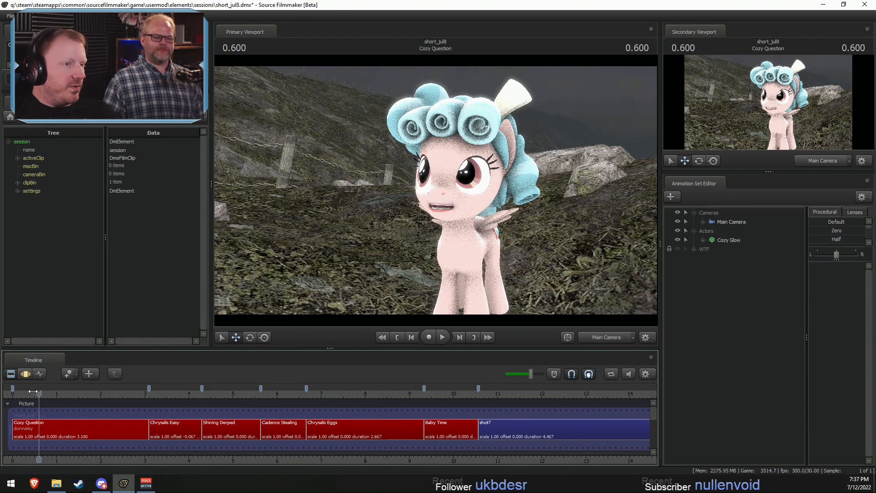
click(33, 390)
right_click(461, 233)
click(515, 259)
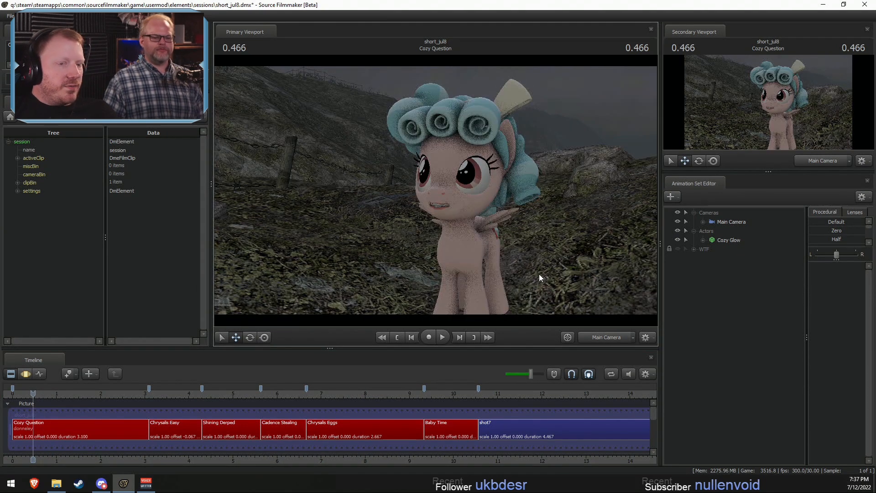
key(ctrl+s)
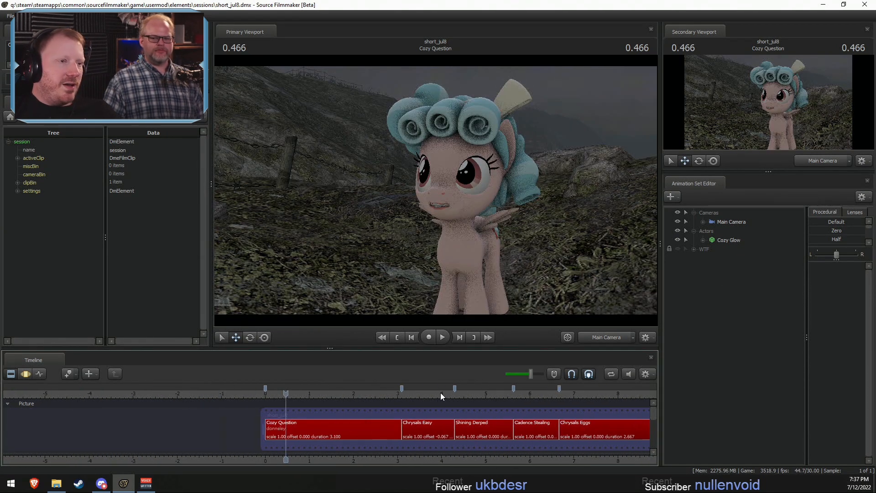
- Collapse the Cameras and Actors groups and create a new light in the Cozy Question shot
click(693, 231)
click(693, 212)
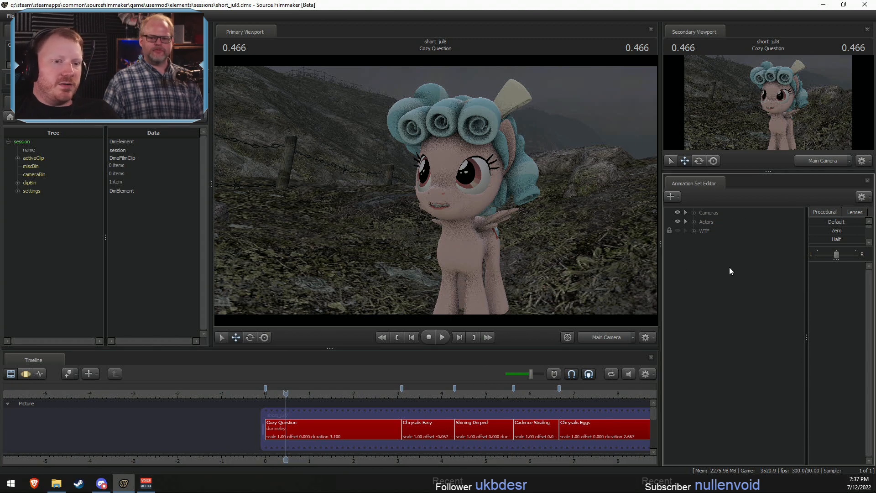
right_click(730, 268)
click(783, 281)
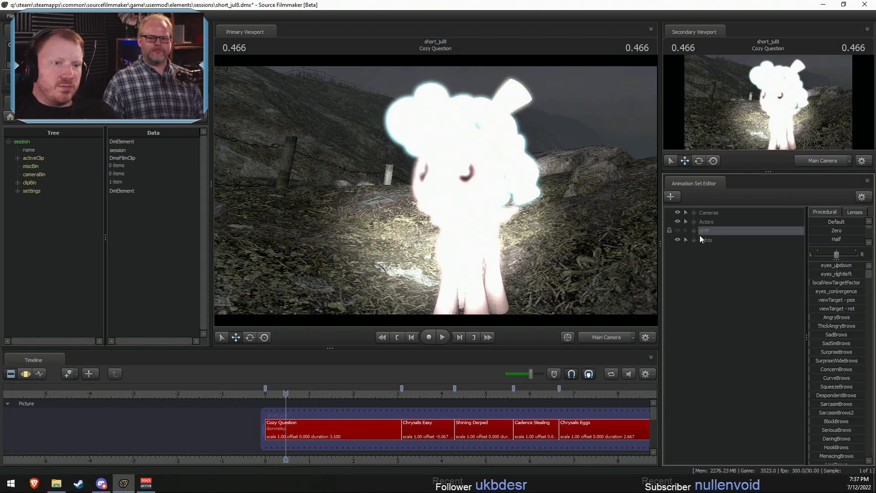
click(694, 222)
click(694, 222)
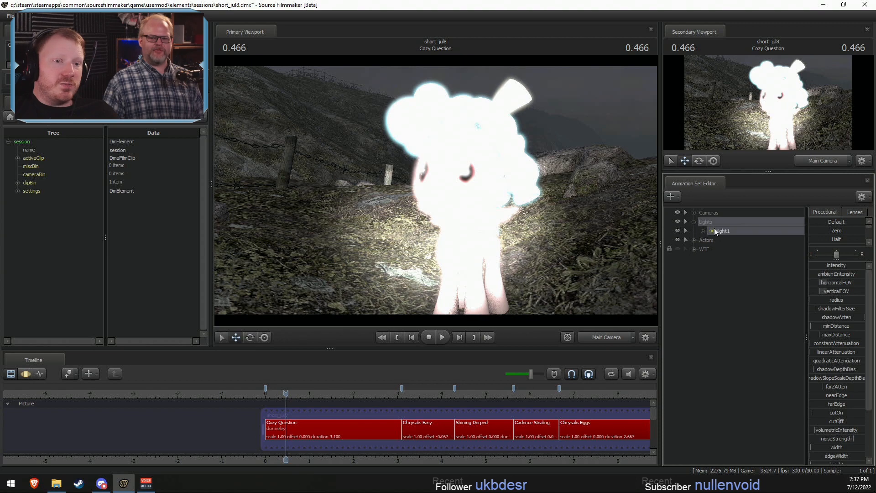
- Select light1 in the Motion Editor, look through it and move it high above and away from Cozy Glow with a wider field of view
key(ctrl+F3)
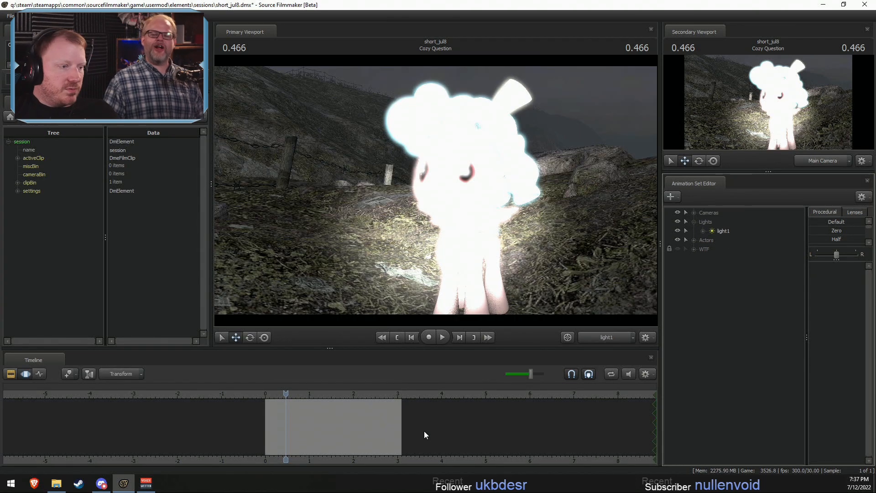
click(708, 231)
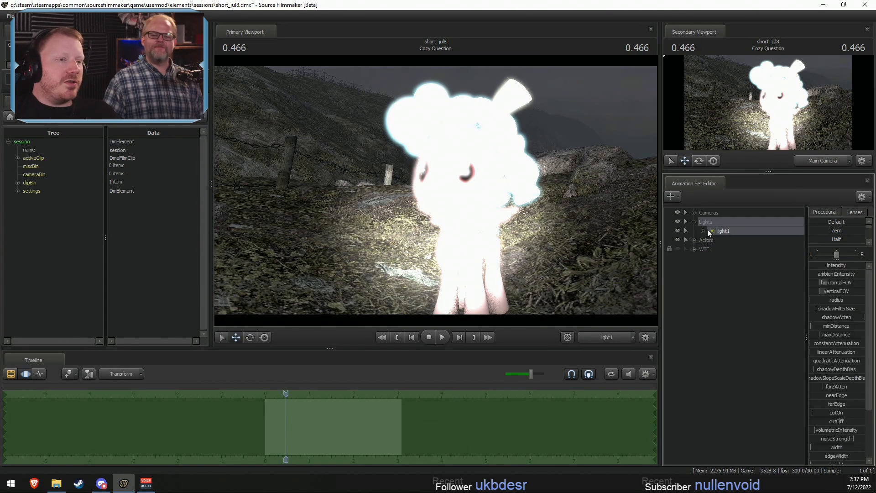
mouse_move(435, 190)
mouse_down()
mouse_move(422, 223)
mouse_move(417, 212)
mouse_move(433, 200)
mouse_move(433, 184)
mouse_up()
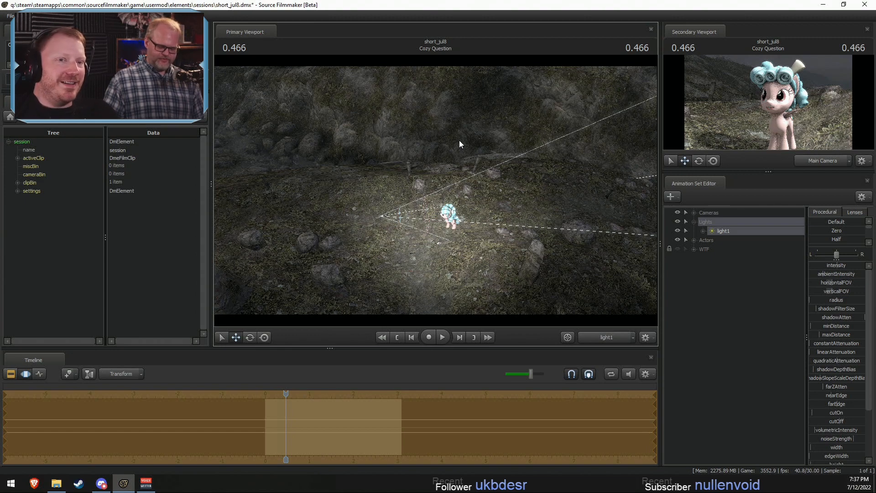
drag(355, 59, 410, 87)
- Raise light1's farZAtten, intensity and maxDistance and refine its position over Cozy Glow
scroll(828, 441, down, 3)
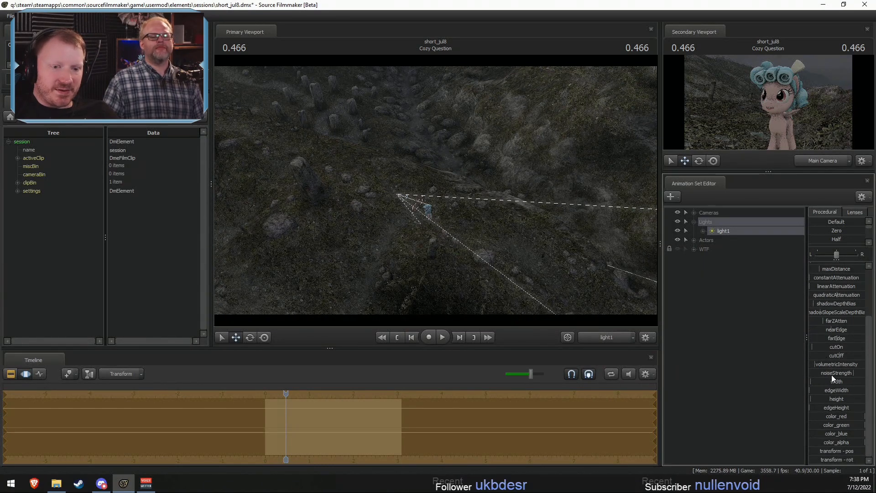
scroll(829, 385, up, 3)
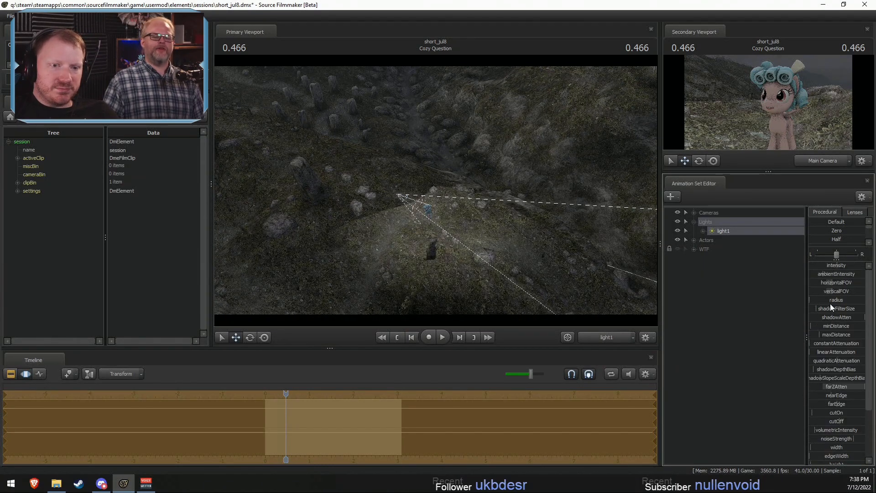
drag(830, 265, 864, 266)
drag(831, 338, 861, 333)
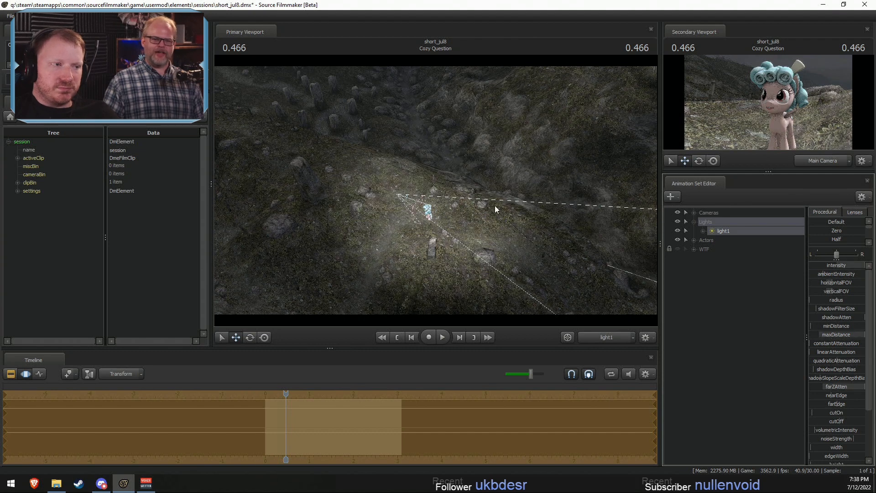
drag(495, 205, 434, 190)
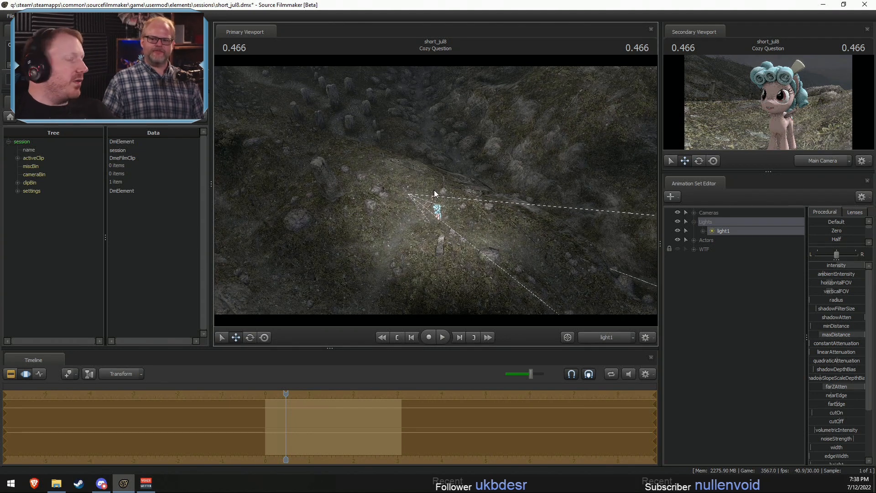
mouse_move(434, 190)
mouse_down()
mouse_move(433, 203)
mouse_move(431, 195)
mouse_up()
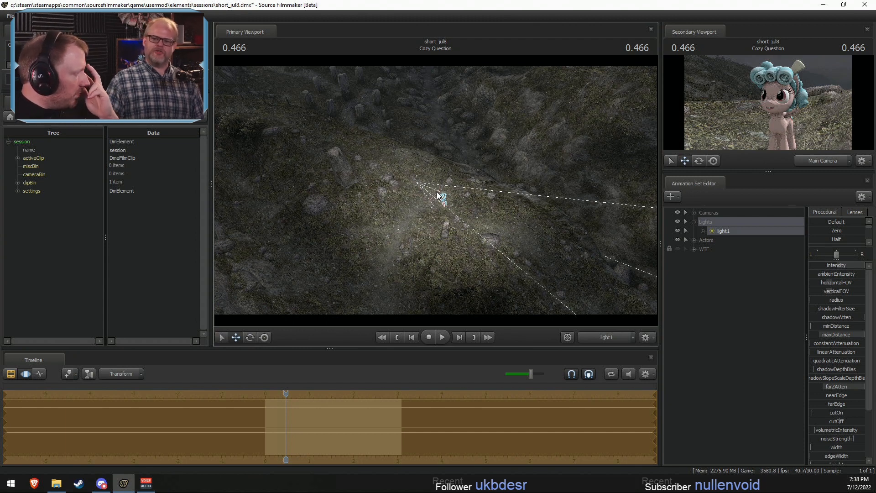
- Refine light1's high position over Cozy Glow and apply the change across the Cozy Question shot
drag(438, 192, 442, 193)
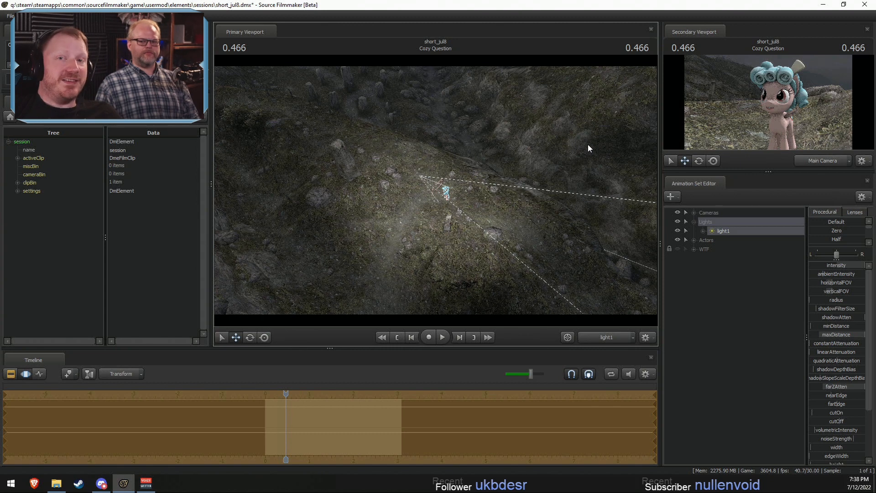
drag(551, 135, 435, 194)
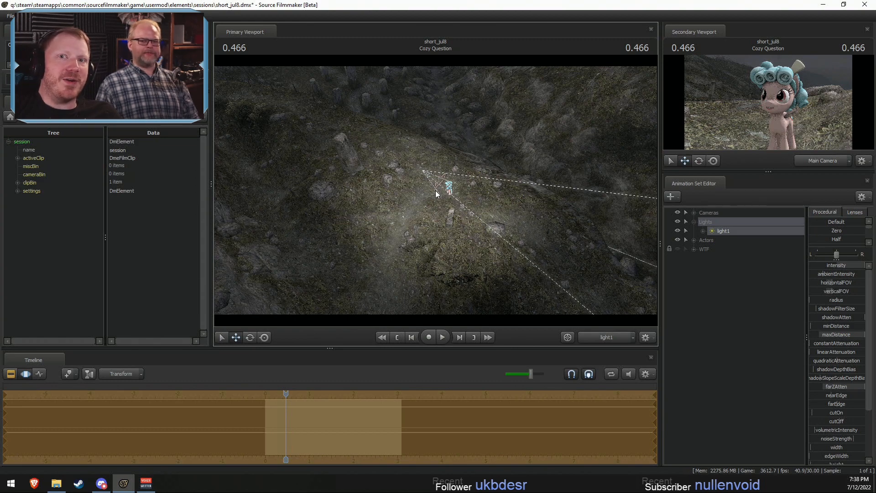
drag(436, 194, 455, 195)
key(F2)
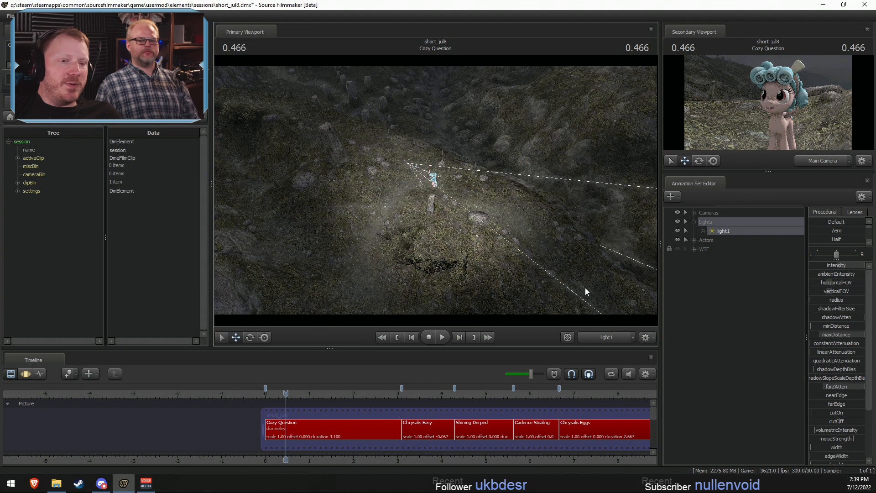
key(F3)
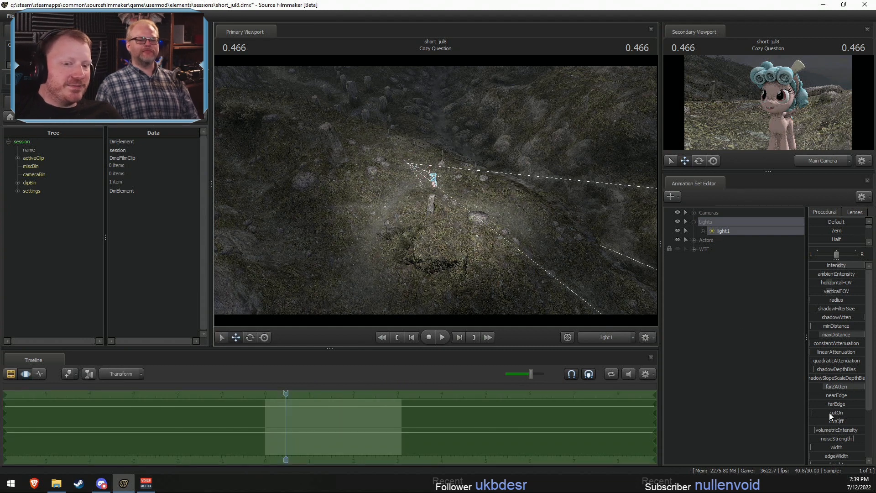
- Raise light1's minDistance and bring light1 to a lower angle around Cozy Glow
drag(822, 326, 864, 326)
key(F2)
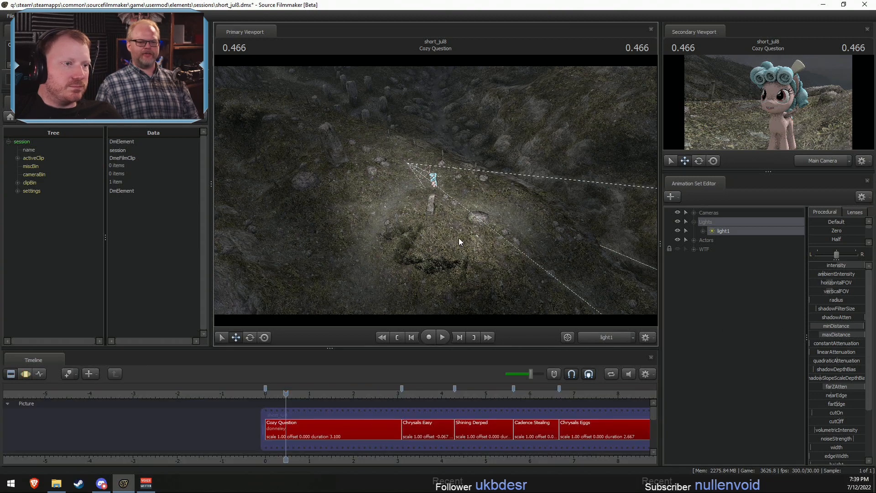
key(F3)
mouse_move(456, 237)
mouse_down()
mouse_move(454, 197)
mouse_move(447, 218)
mouse_move(441, 199)
mouse_move(460, 208)
mouse_move(456, 224)
mouse_up()
key(F2)
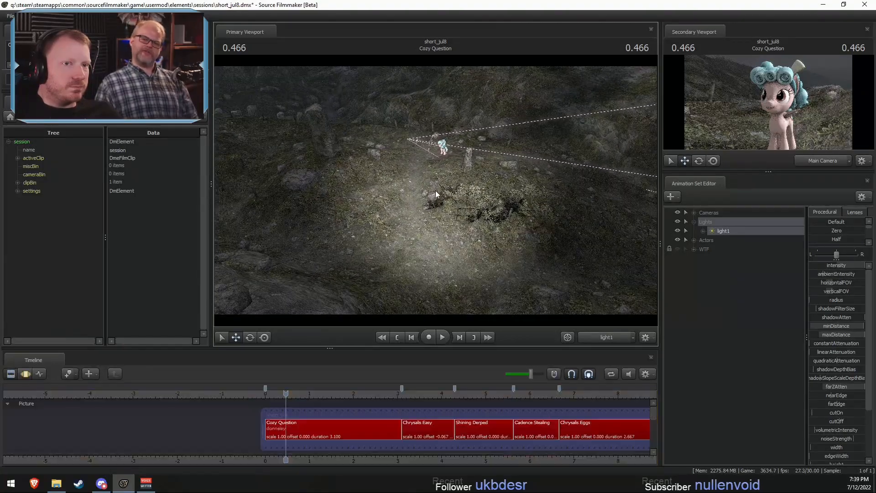
key(F3)
drag(449, 177, 461, 158)
key(F2)
key(F3)
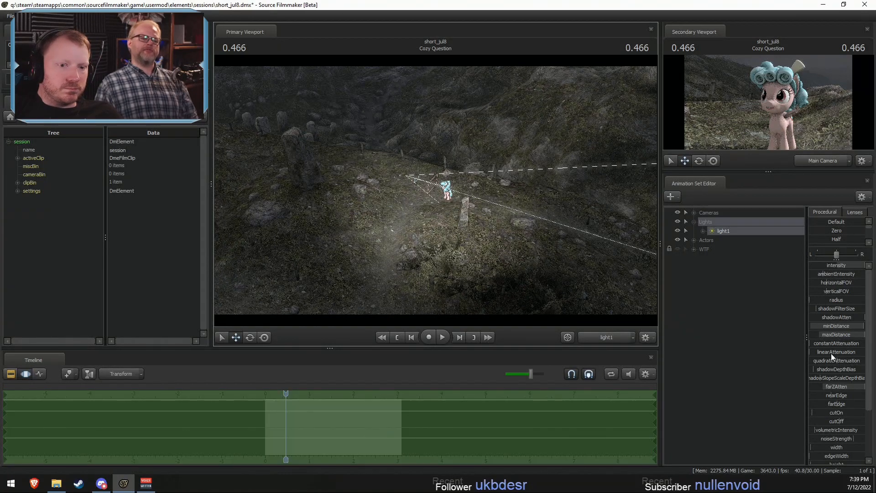
- Adjust light1's shadowAtten and apply it across the Cozy Question shot
click(820, 316)
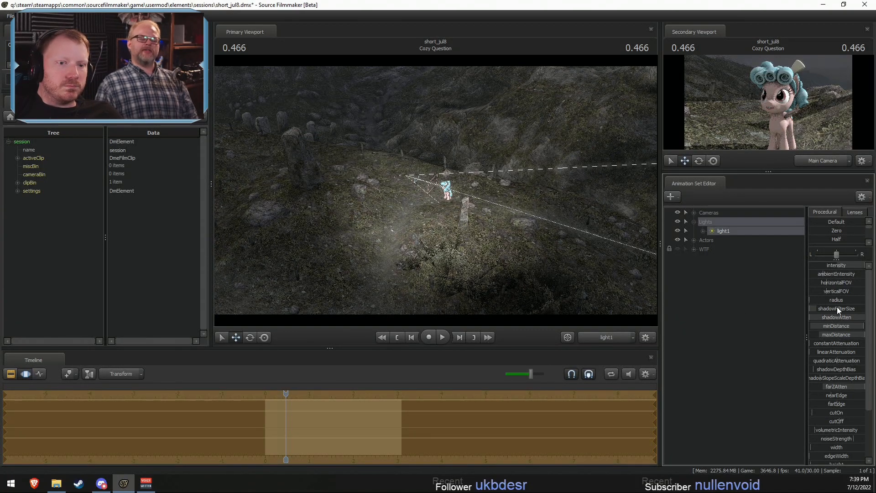
key(ctrl+z)
key(F2)
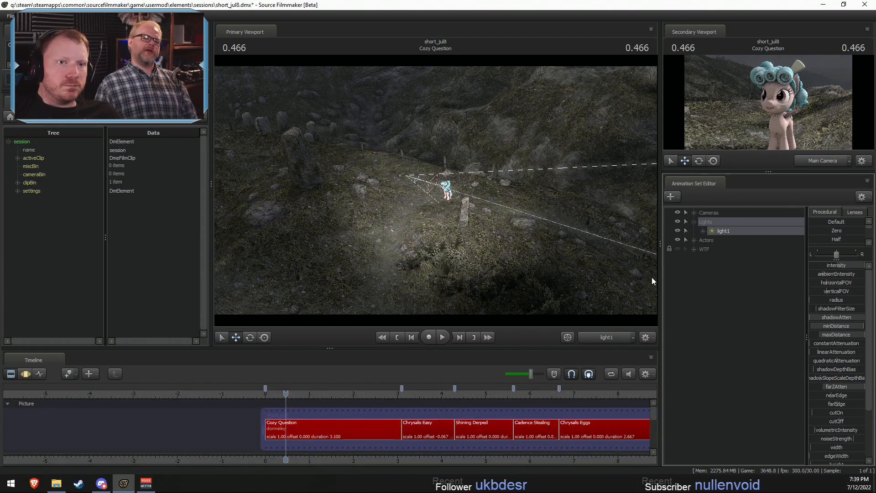
key(F3)
key(F2)
- Move light1 around to shine down on Cozy Glow from a more frontal angle
click(494, 216)
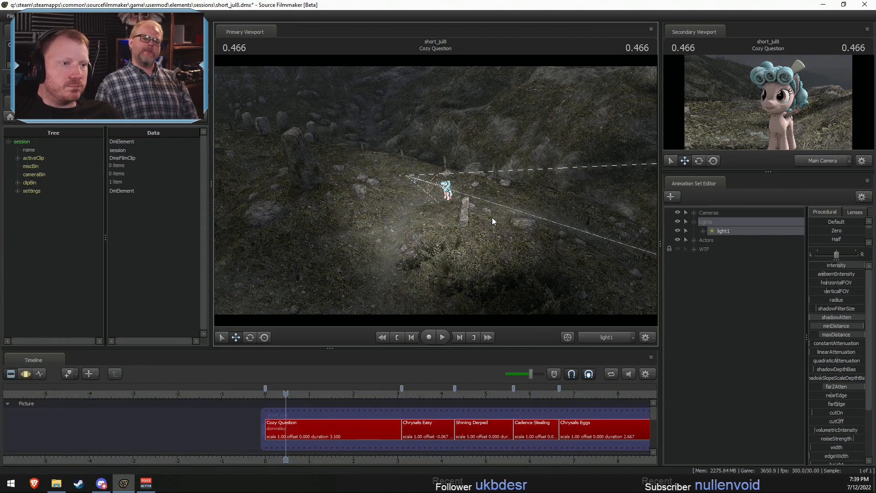
key(F3)
mouse_move(494, 217)
mouse_down()
mouse_move(481, 216)
mouse_move(509, 220)
mouse_move(500, 218)
mouse_up()
key(F2)
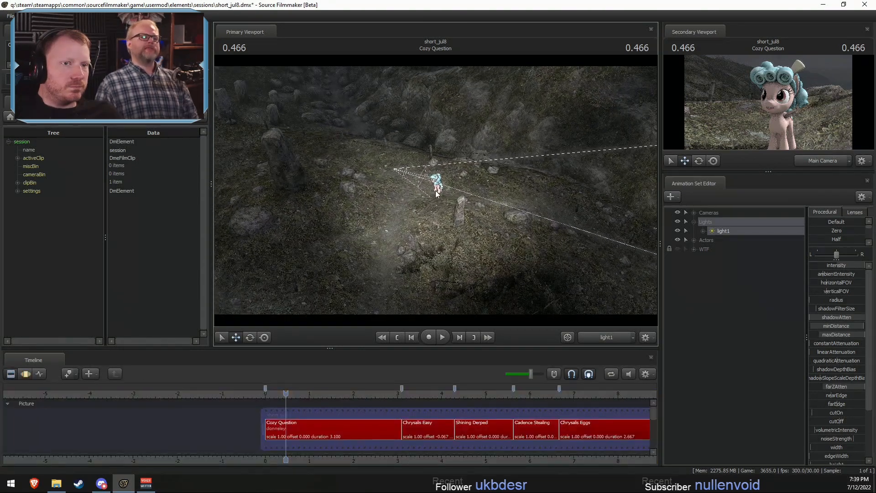
key(F3)
drag(436, 194, 436, 191)
key(F2)
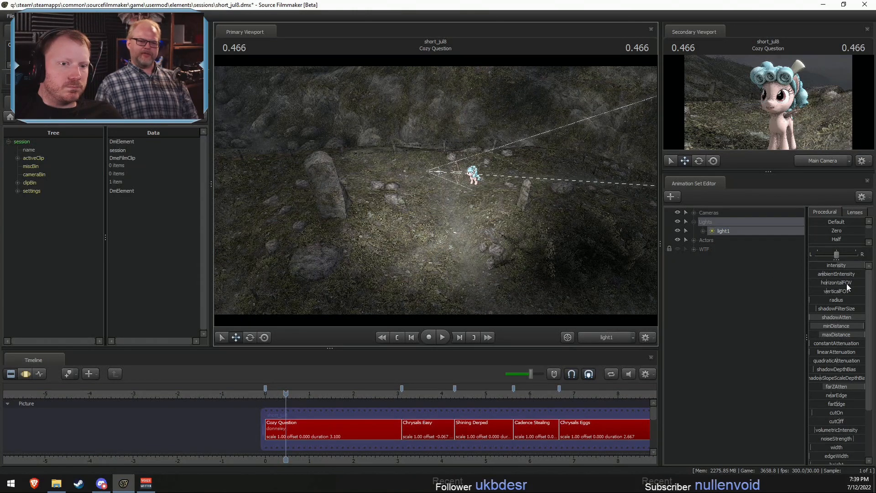
- Lower light1's intensity slightly and apply it to the shot
key(F3)
drag(855, 265, 847, 264)
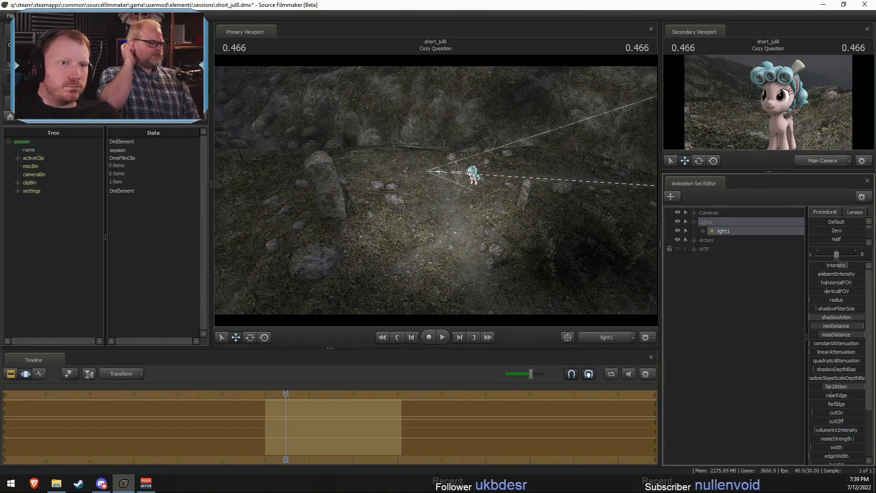
key(F2)
key(F3)
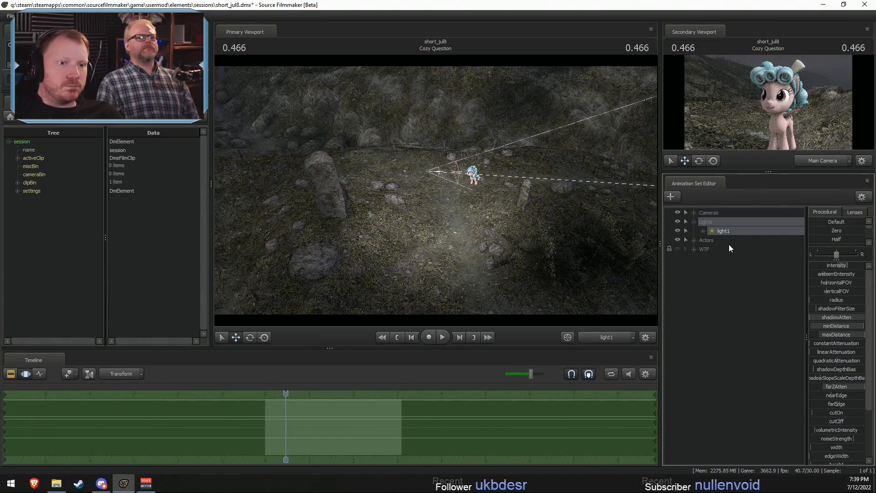
- Rename the light1 animation set as Main
right_click(730, 229)
click(745, 241)
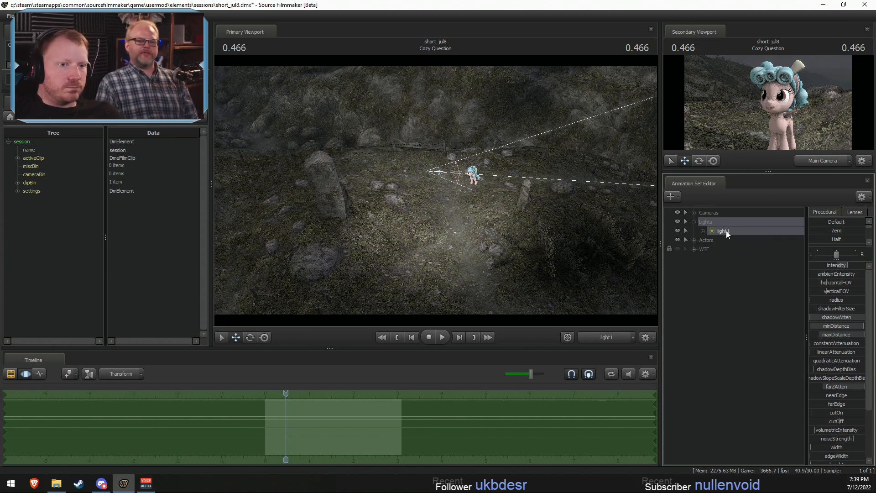
right_click(726, 231)
click(757, 234)
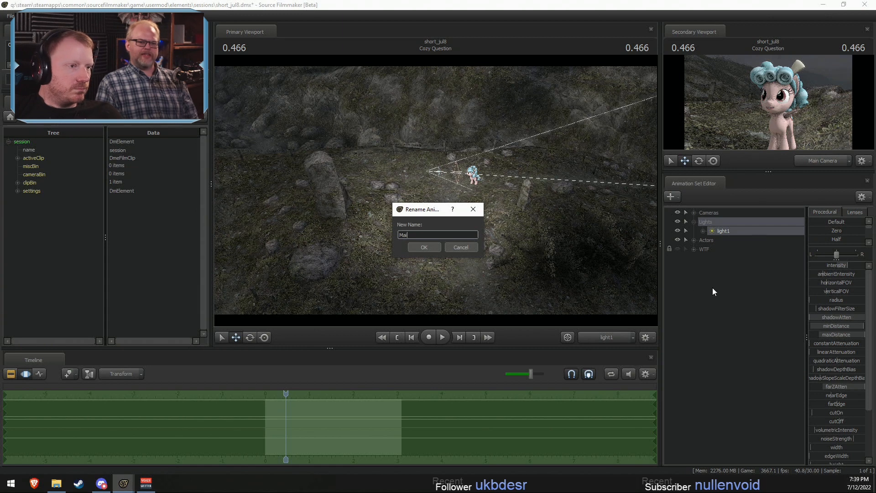
click(439, 249)
- Duplicate the Main light and rename the copy as Rim
right_click(717, 230)
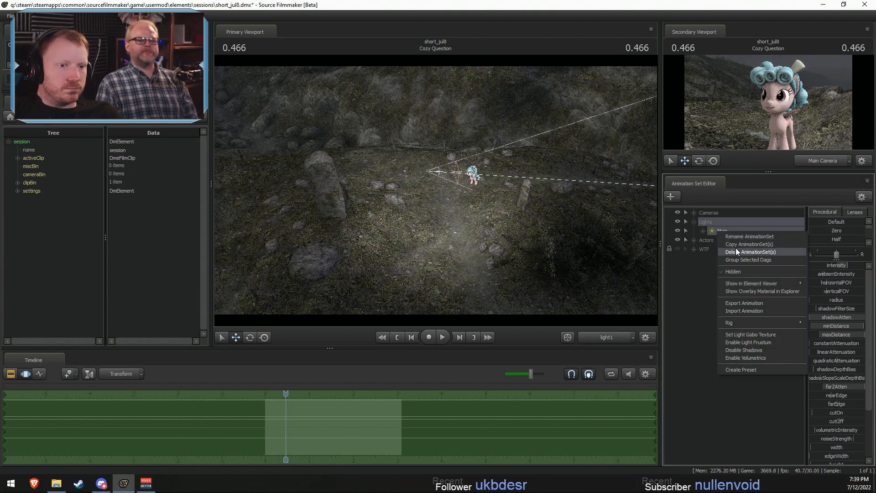
right_click(727, 294)
click(764, 333)
right_click(717, 258)
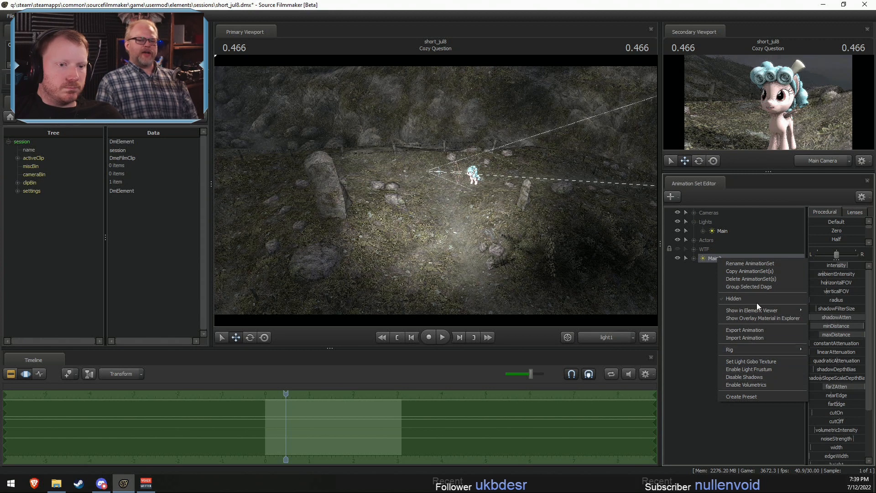
click(746, 263)
text(Rim)
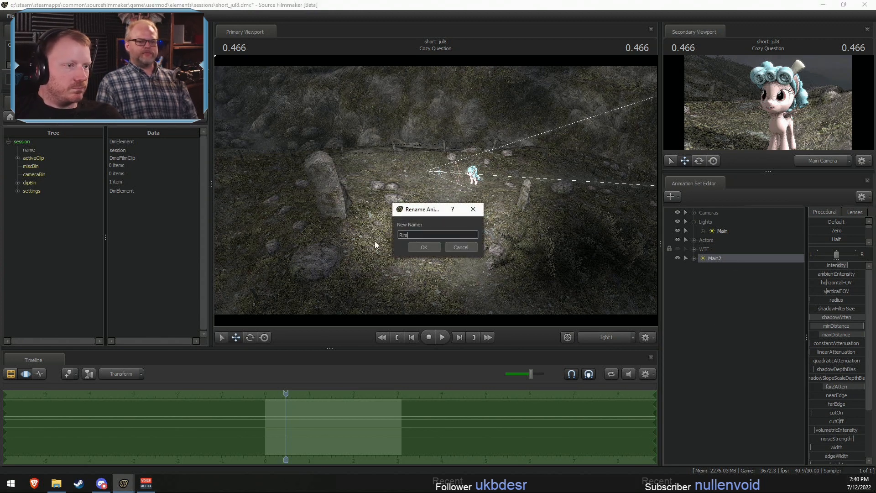
key(Return)
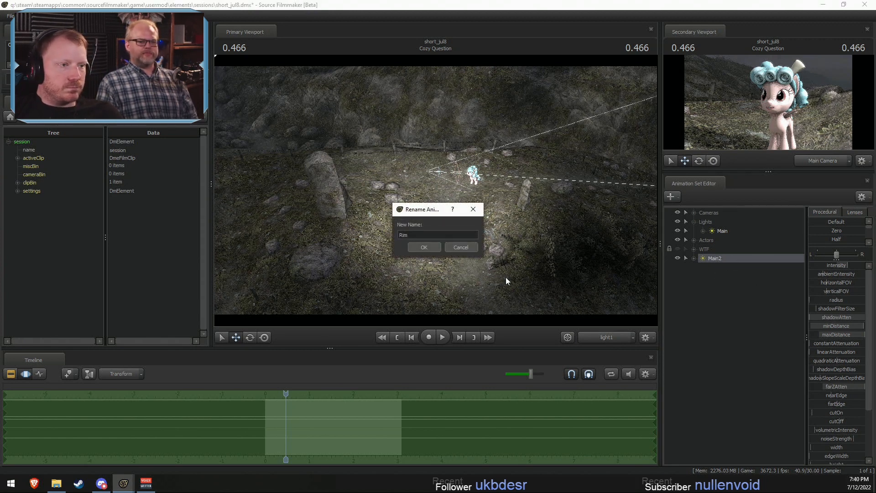
click(424, 247)
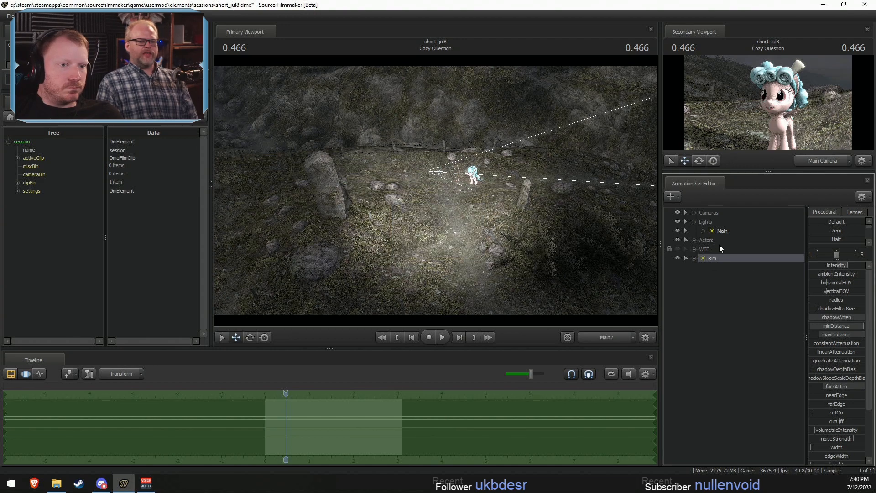
- Disable the Rim light's shadows and fly it close to Cozy Glow, adjusting its field of view
right_click(715, 257)
click(752, 373)
key(F2)
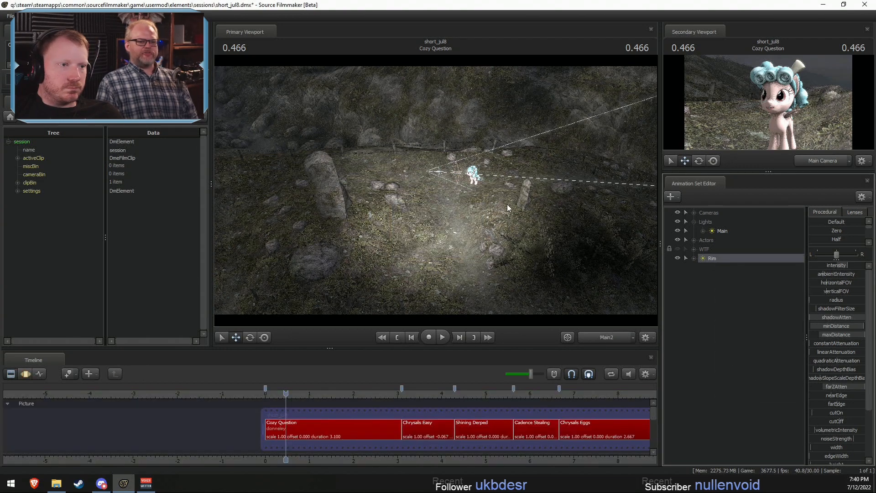
key(F3)
drag(508, 208, 324, 201)
key(d)
scroll(436, 189, up, 5)
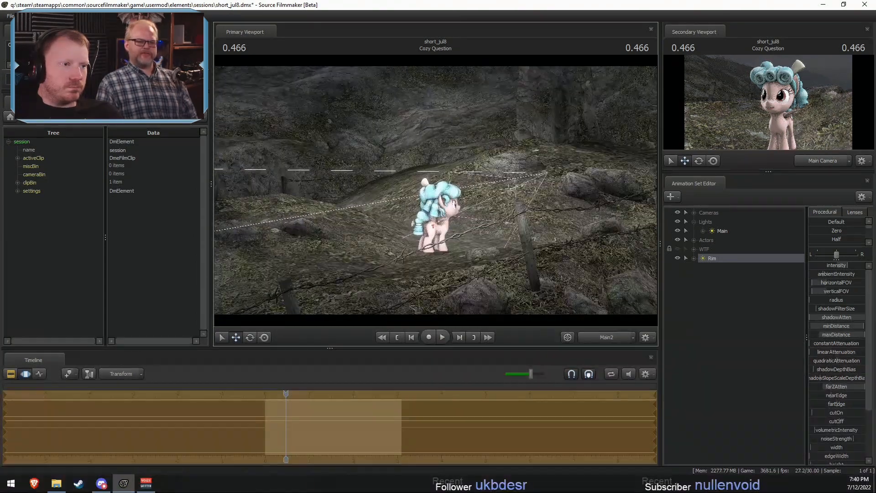
key(w)
drag(438, 191, 438, 191)
- Select the whole time range at 1.400 s and aim the Rim light at Cozy Glow from behind one side
key(space)
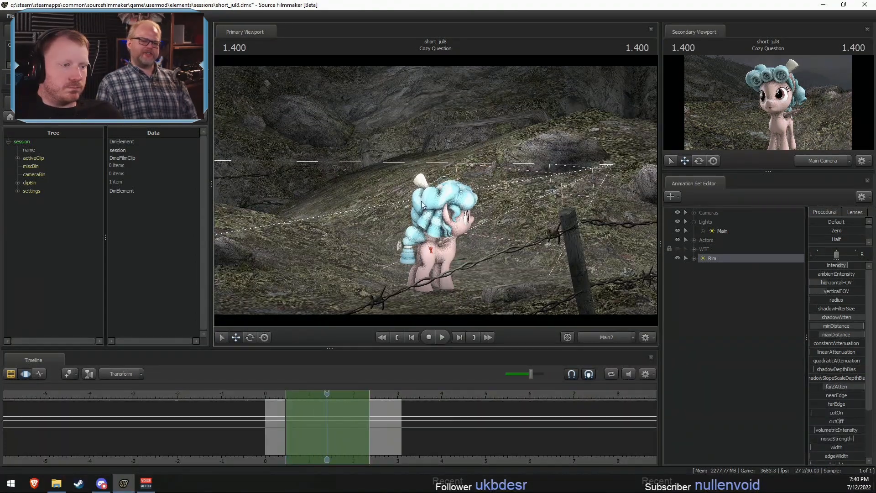
key(ctrl+a)
key(a)
drag(438, 237, 486, 246)
drag(479, 184, 492, 188)
key(F2)
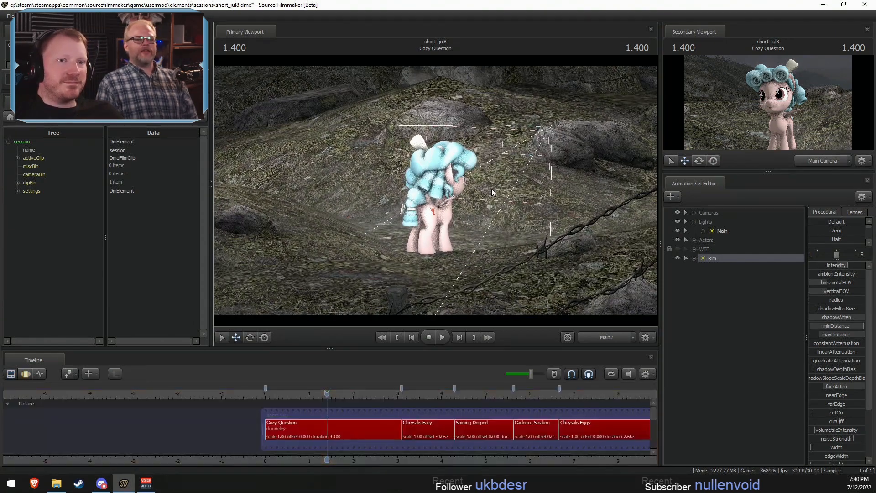
key(F3)
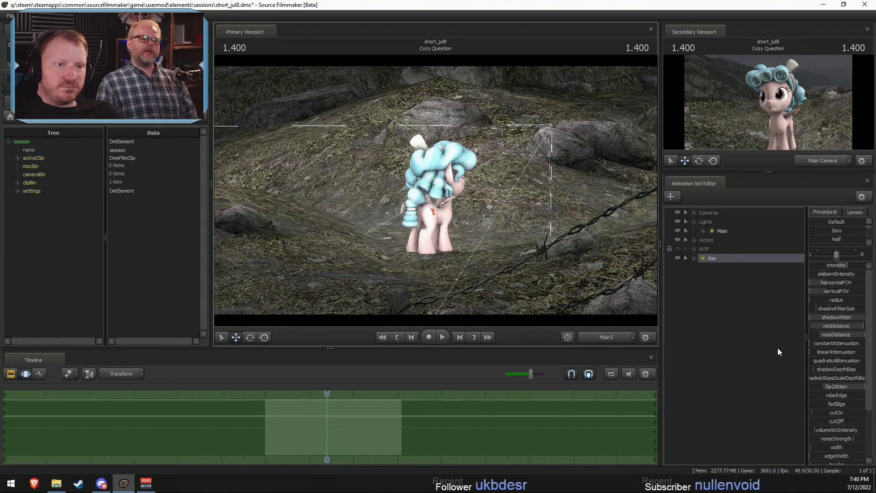
- Duplicate the Rim light and look through the Rim2 copy in the primary viewport
right_click(722, 259)
click(729, 273)
right_click(721, 297)
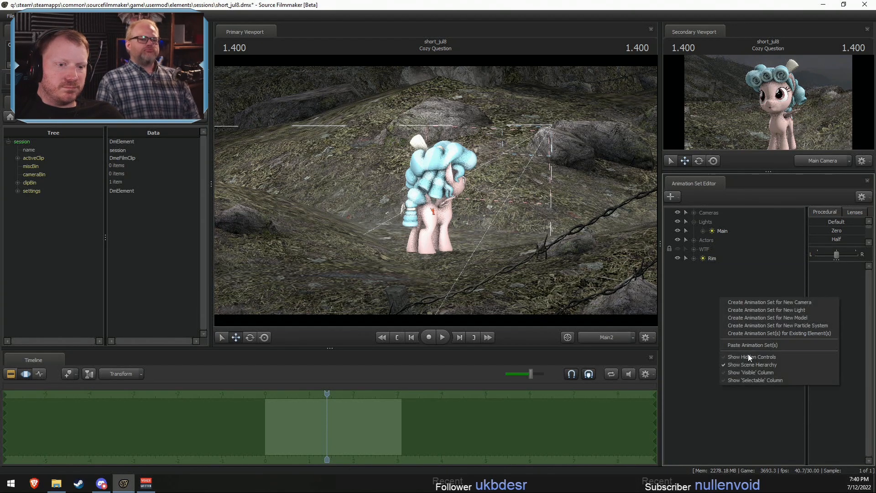
click(746, 346)
drag(715, 268, 422, 176)
- Move Rim2 to the opposite side behind Cozy Glow and raise it to shine down on her at 1.200 s
key(F2)
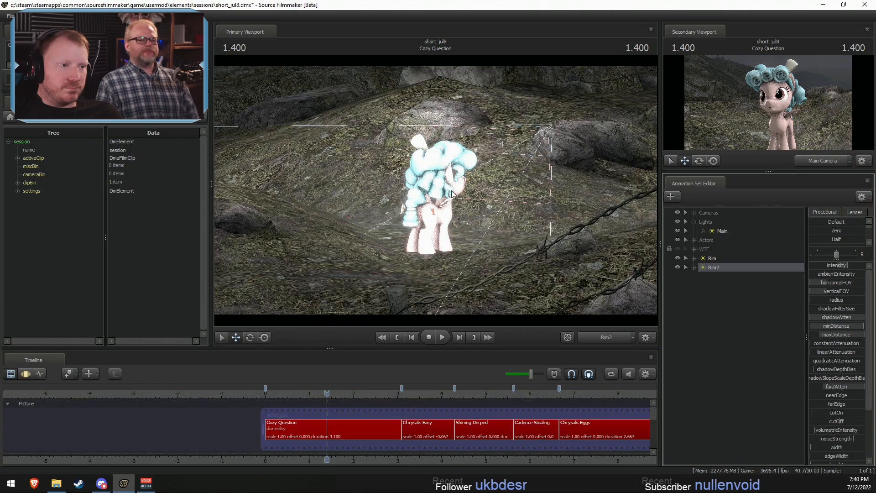
key(F3)
drag(355, 193, 437, 191)
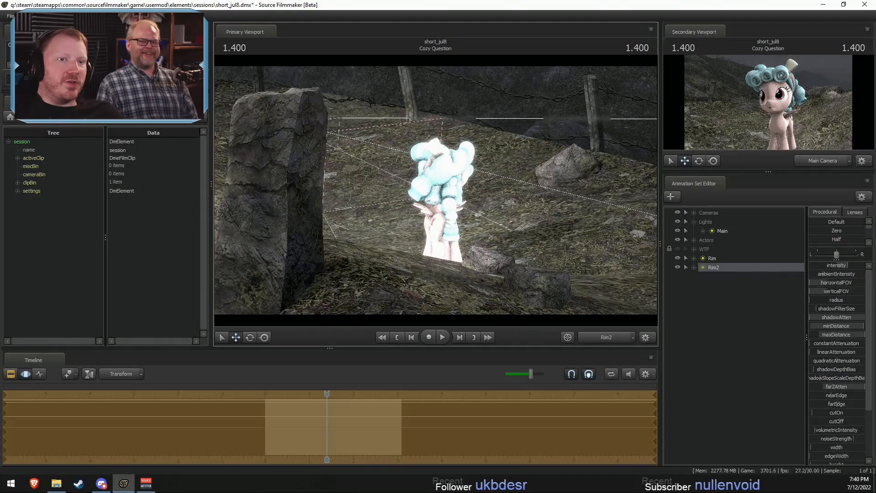
drag(325, 431, 311, 431)
key(ctrl+a)
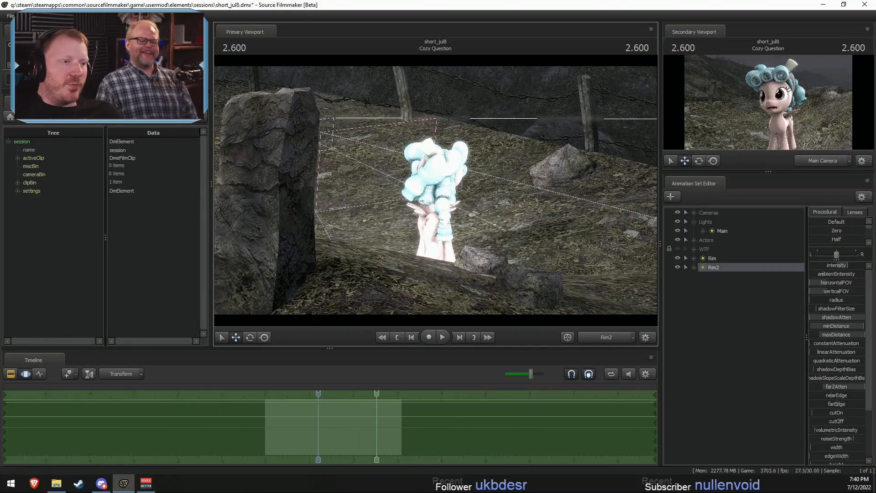
mouse_move(433, 196)
mouse_down()
mouse_move(434, 210)
mouse_move(434, 187)
mouse_up()
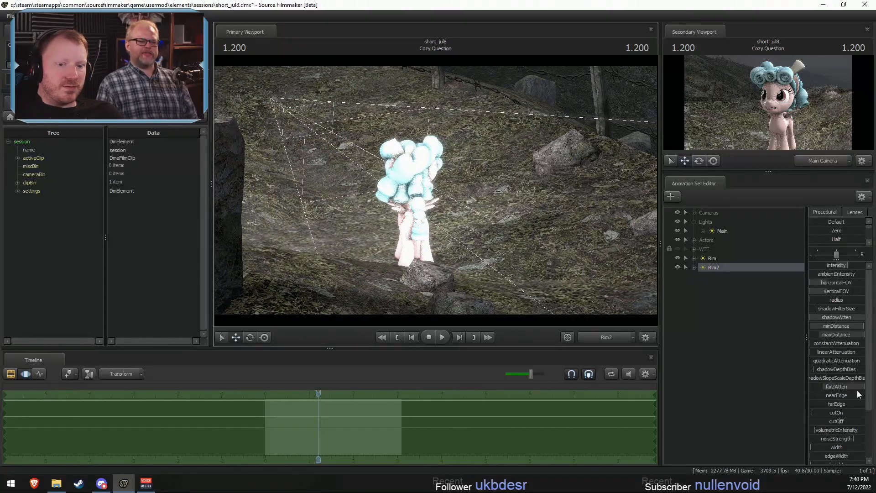
- Tint the Rim2 light by adjusting its color_red and color_green values
scroll(843, 439, down, 3)
key(F2)
key(F3)
click(848, 425)
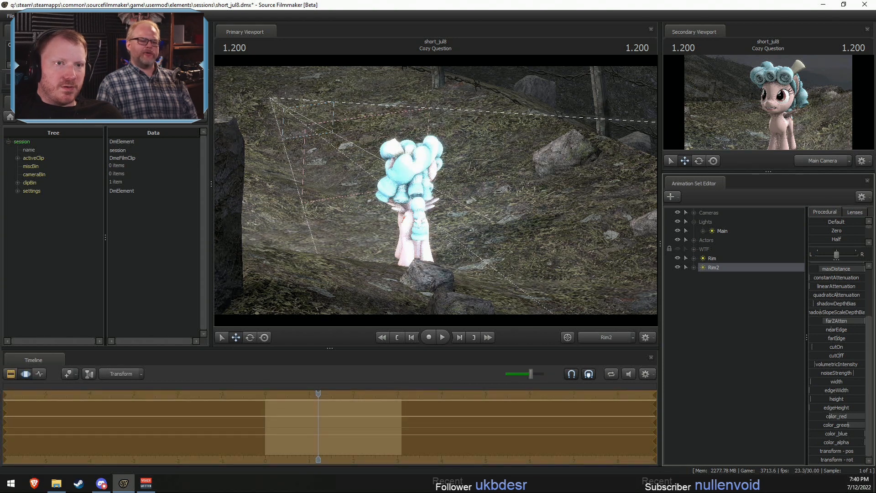
key(F2)
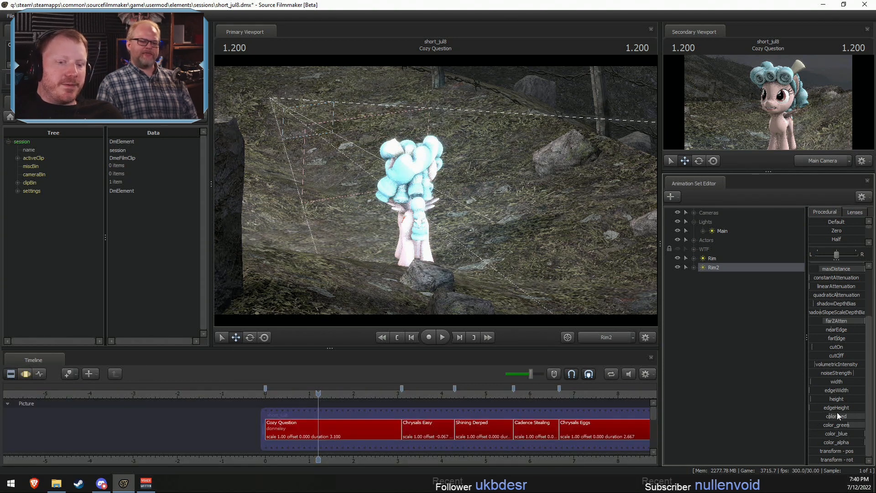
key(F3)
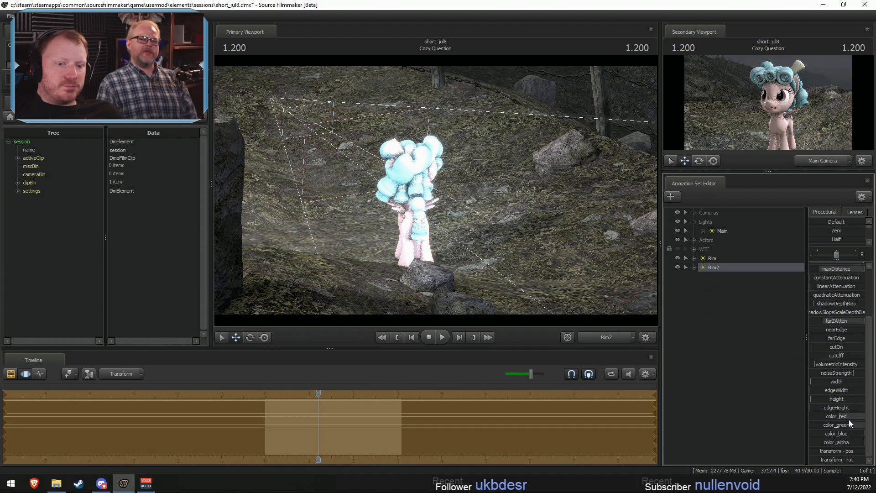
- Copy the color_red, color_green and color_blue values from Rim2 to the Rim light
click(694, 268)
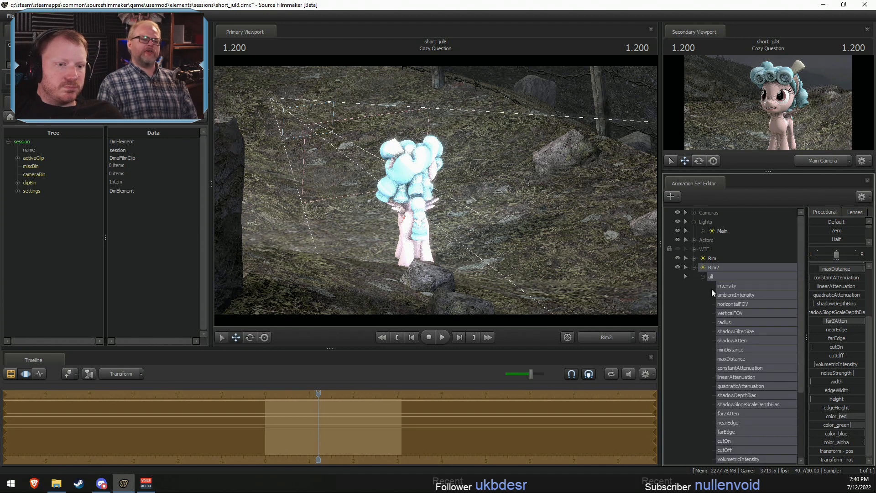
click(739, 368)
scroll(744, 402, down, 3)
click(746, 422)
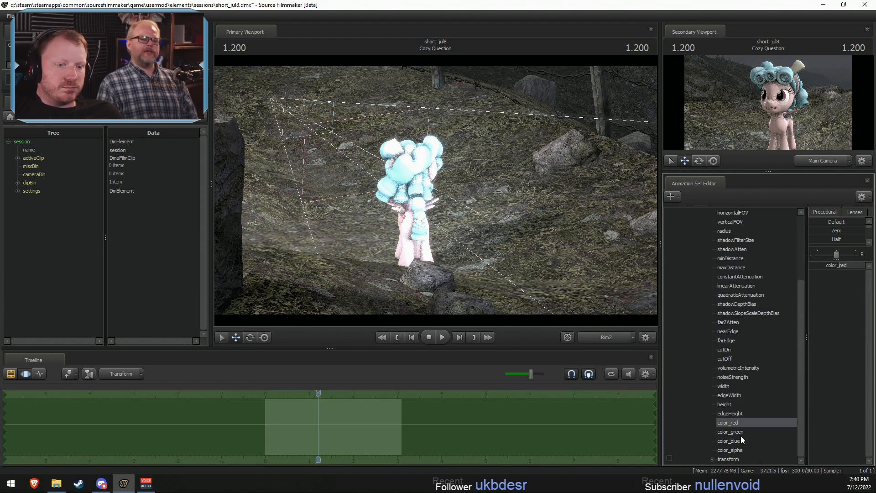
shift+click(740, 440)
scroll(738, 314, up, 4)
click(693, 267)
click(715, 261)
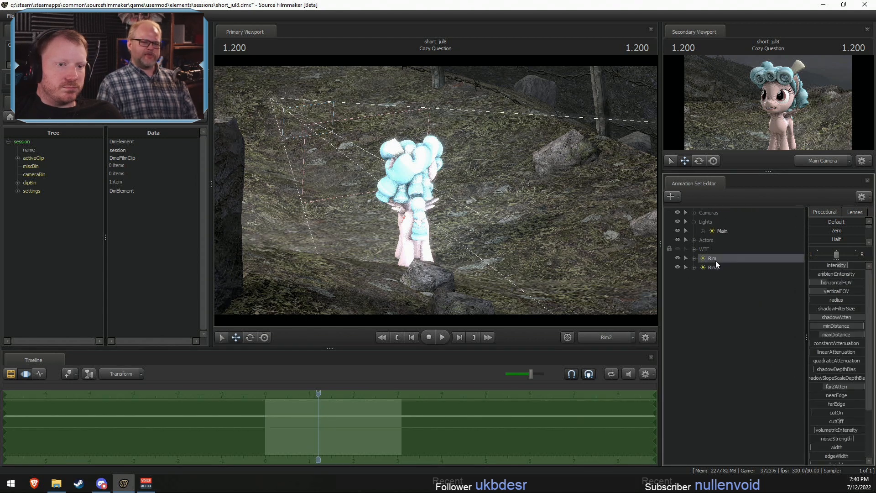
click(563, 424)
key(ctrl+v)
- Apply the copied color values to the Main light, blending them in slightly with the Paste preset
click(706, 223)
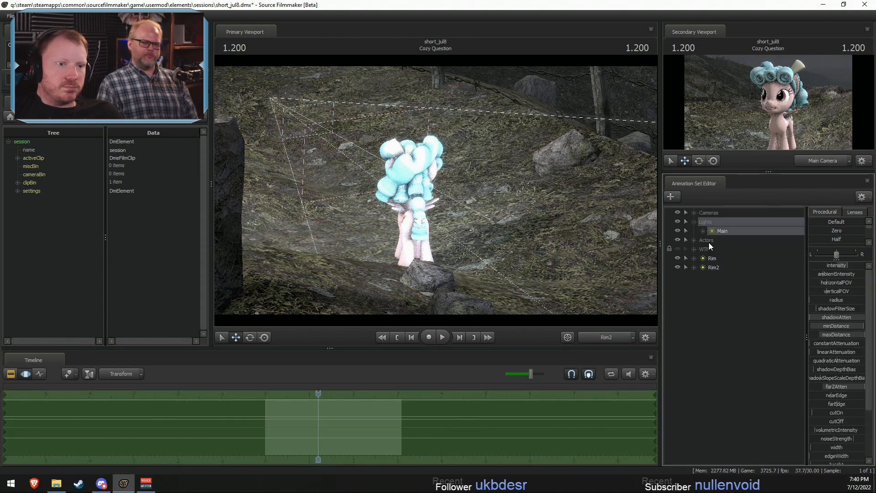
click(602, 391)
key(ctrl+v)
key(F2)
key(F3)
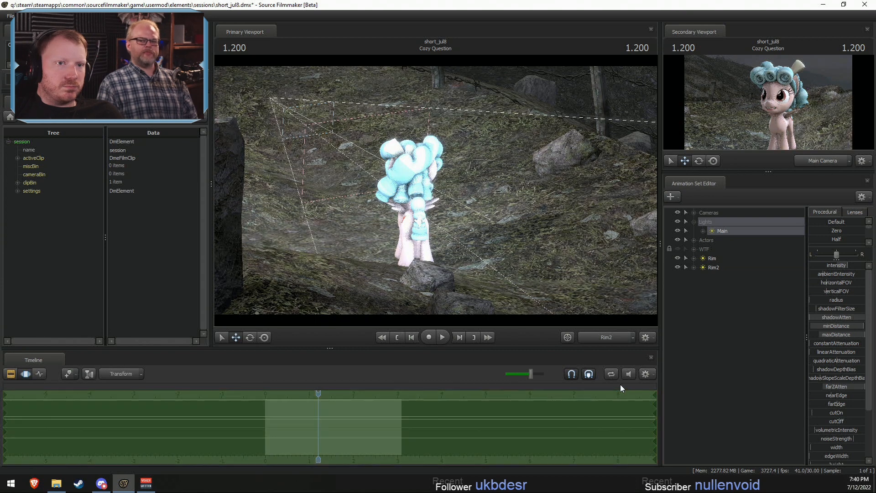
key(F2)
key(F3)
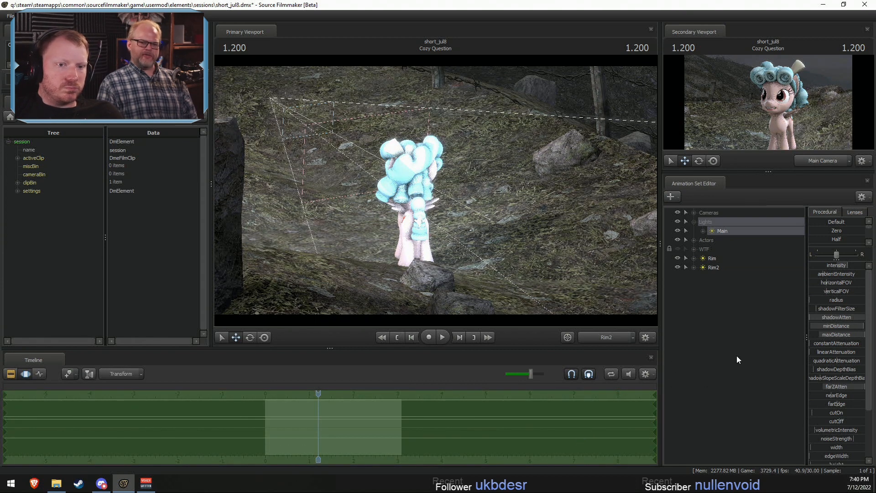
scroll(825, 228, down, 2)
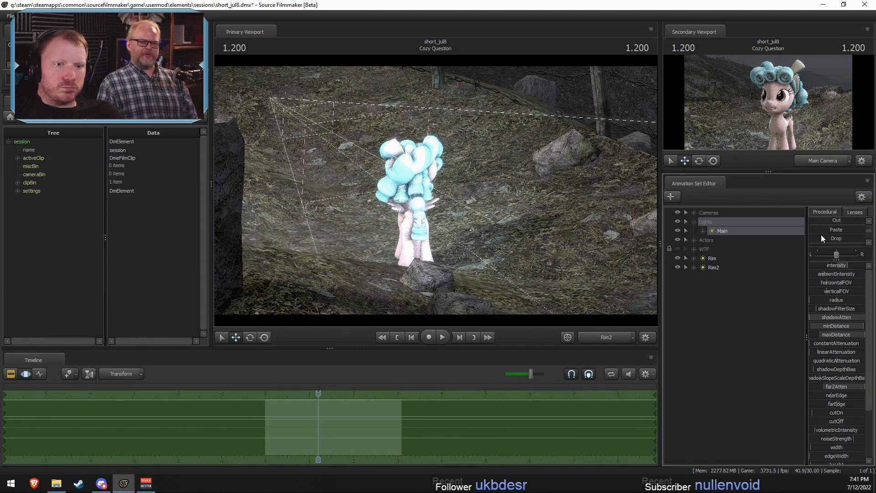
mouse_move(820, 230)
mouse_down()
mouse_move(841, 230)
mouse_move(827, 230)
mouse_up()
key(F2)
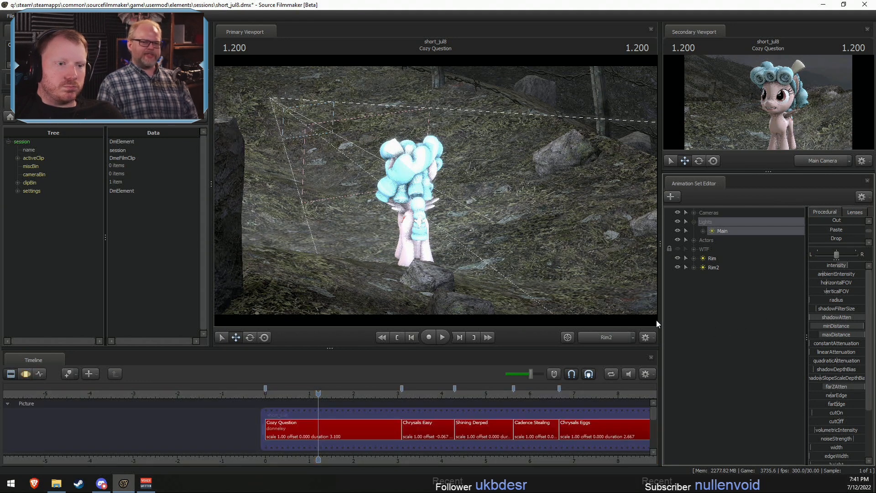
- Check the lighting through the Main Camera and frame Cozy Glow with the Work Camera in the primary viewport
click(610, 337)
click(610, 337)
key(F3)
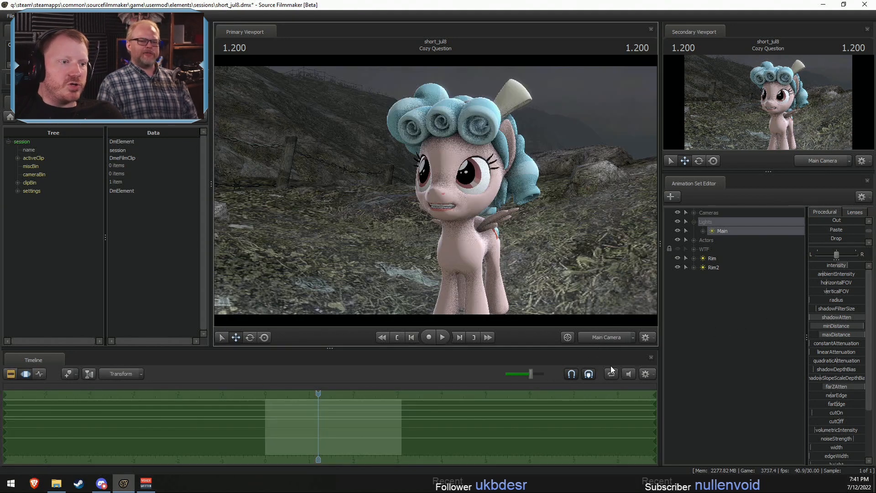
click(611, 337)
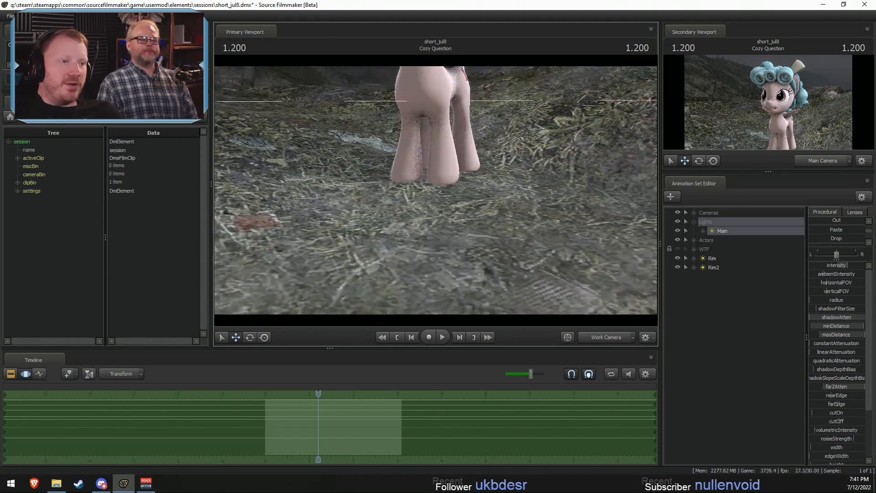
mouse_move(435, 191)
mouse_down()
mouse_move(436, 169)
mouse_move(424, 157)
mouse_move(440, 191)
mouse_up()
key(F2)
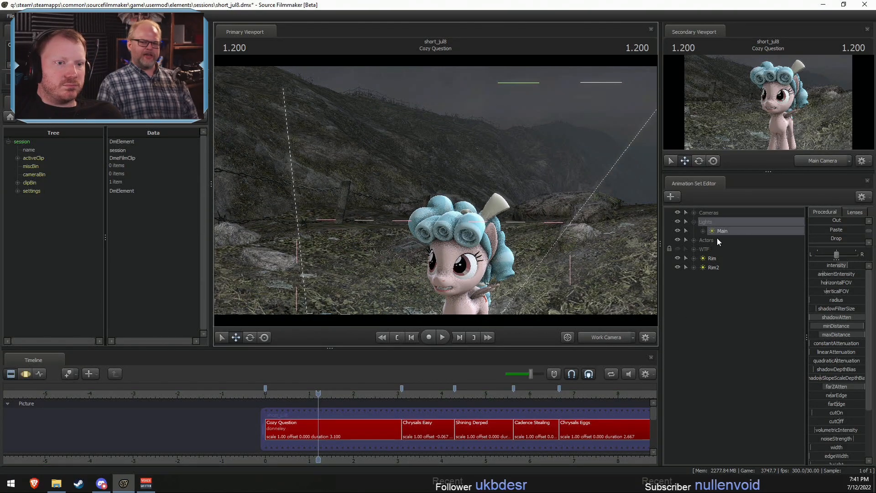
- Move Rim and Rim2 into the Lights group and duplicate the Main light's animation set
drag(722, 277, 707, 222)
click(729, 232)
right_click(728, 233)
click(737, 245)
right_click(714, 306)
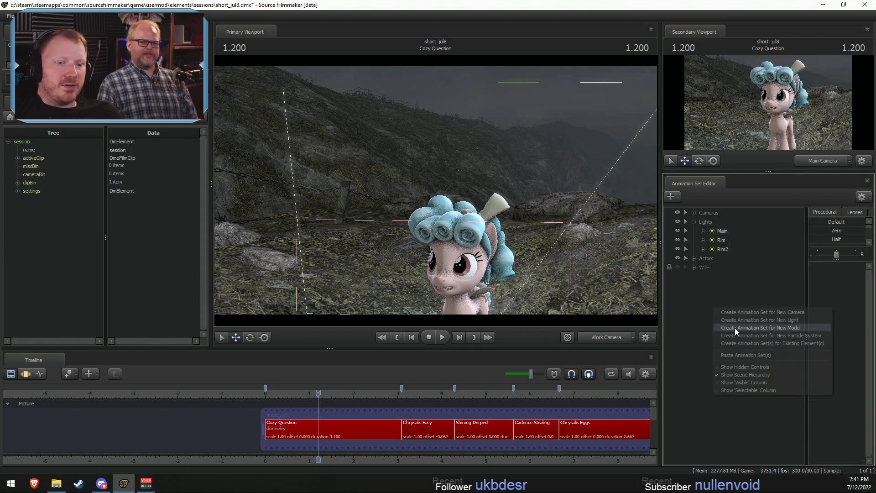
click(745, 355)
- Look through Main2 in the primary viewport and fly it away from Cozy Glow to light the background hillside
click(713, 277)
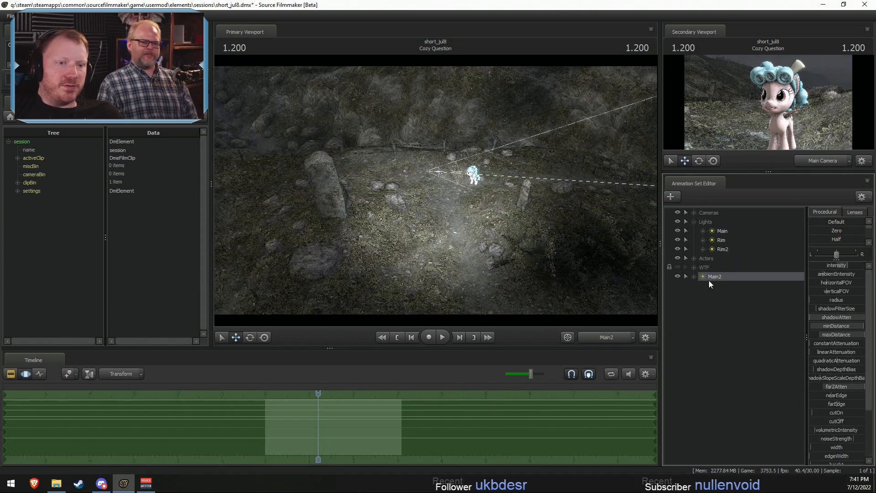
drag(509, 197, 579, 171)
scroll(588, 205, down, 8)
scroll(580, 182, down, 4)
key(F2)
key(F3)
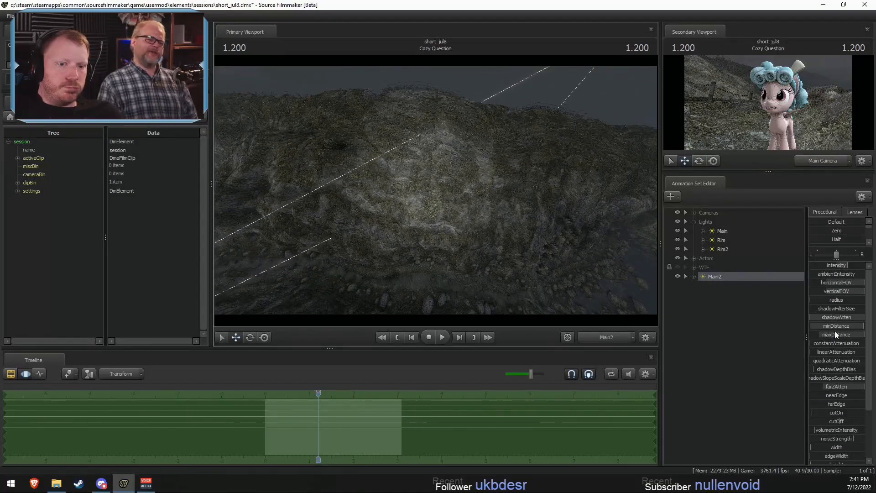
- Remap Main2's farZAtten slider range to a maximum of 6000
right_click(850, 265)
click(838, 268)
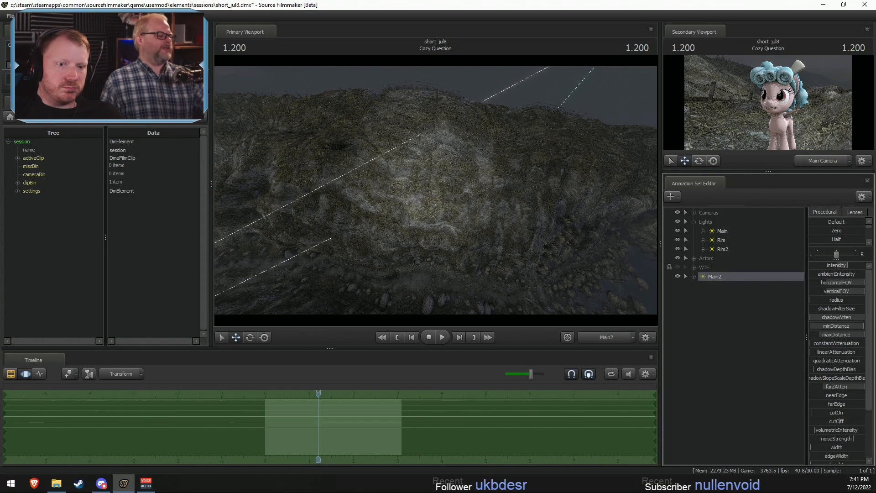
drag(838, 266, 868, 385)
right_click(840, 389)
click(835, 394)
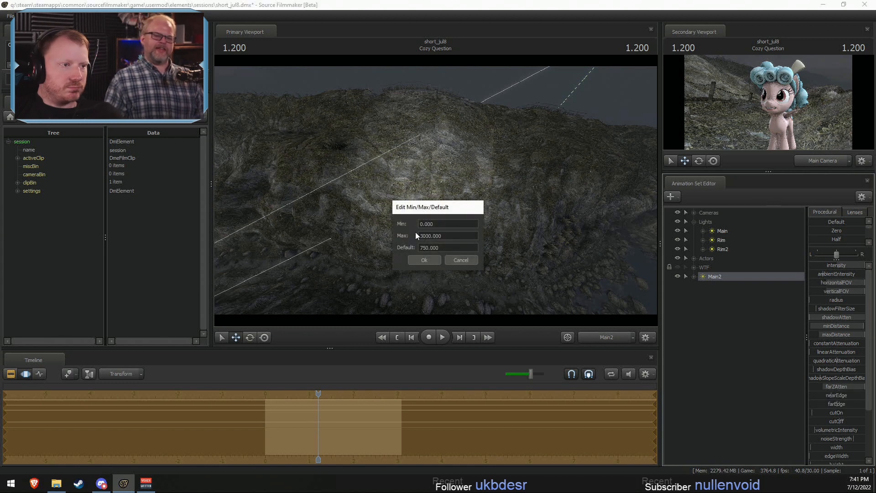
drag(419, 236, 424, 236)
text(6)
click(421, 262)
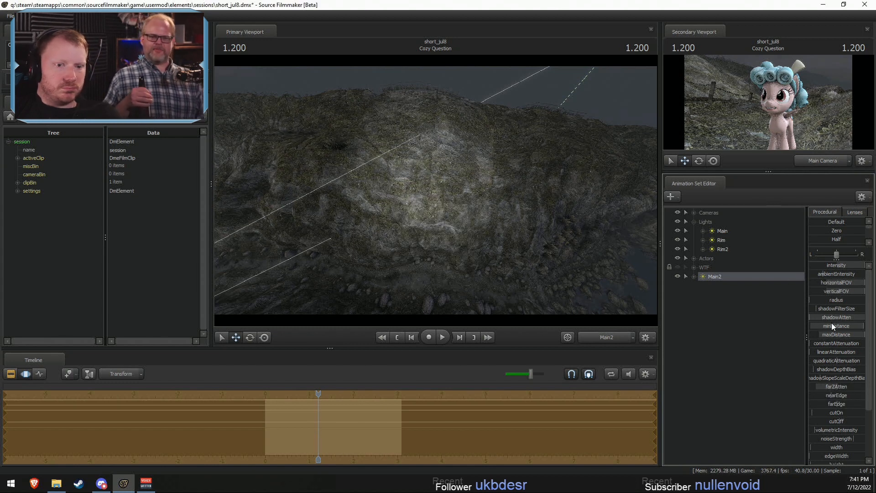
- Extend the upper limit of Main2's maxDistance slider range
right_click(835, 336)
click(838, 344)
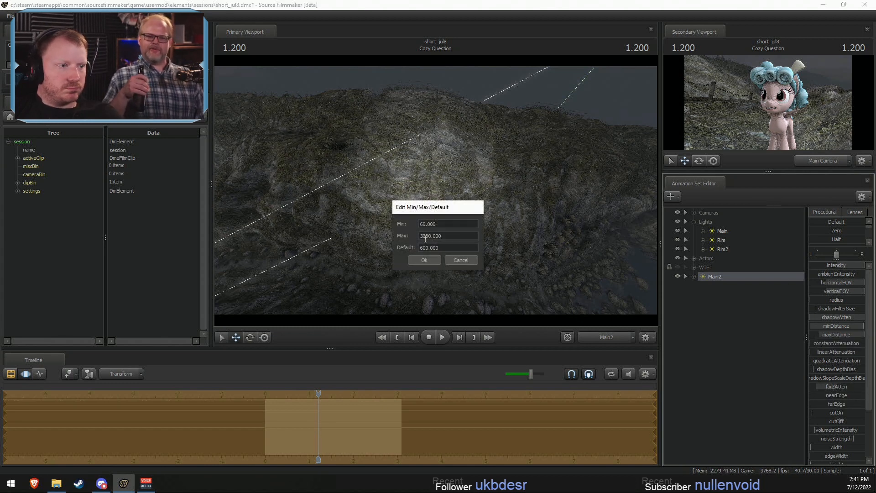
click(429, 260)
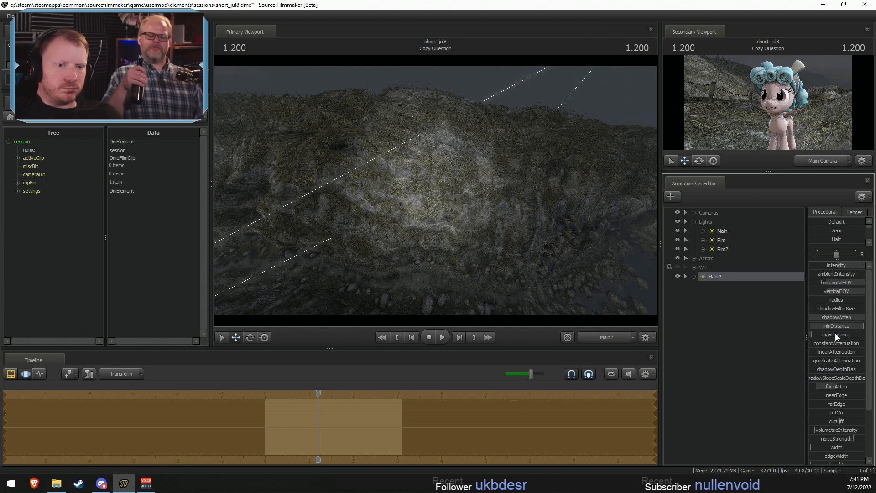
click(847, 345)
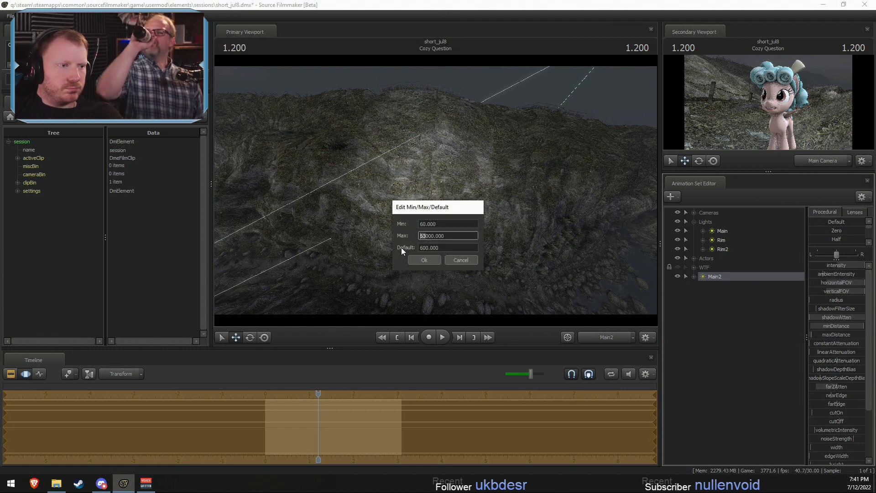
click(423, 259)
- Disable Main2's shadows and raise its maxDistance to the end of the slider
right_click(745, 280)
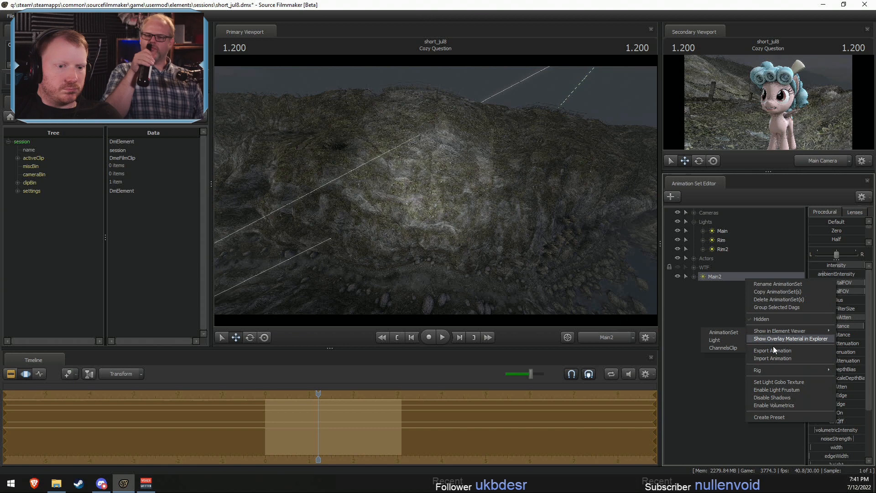
click(775, 395)
drag(837, 334, 865, 335)
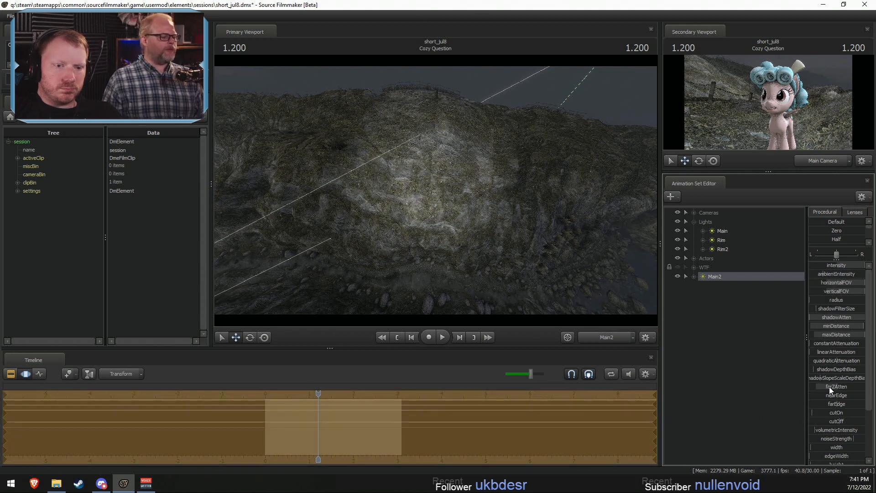
- Remap Main2's intensity range to a maximum of 3000 and raise its cutOff to the end of the slider
double_click(835, 267)
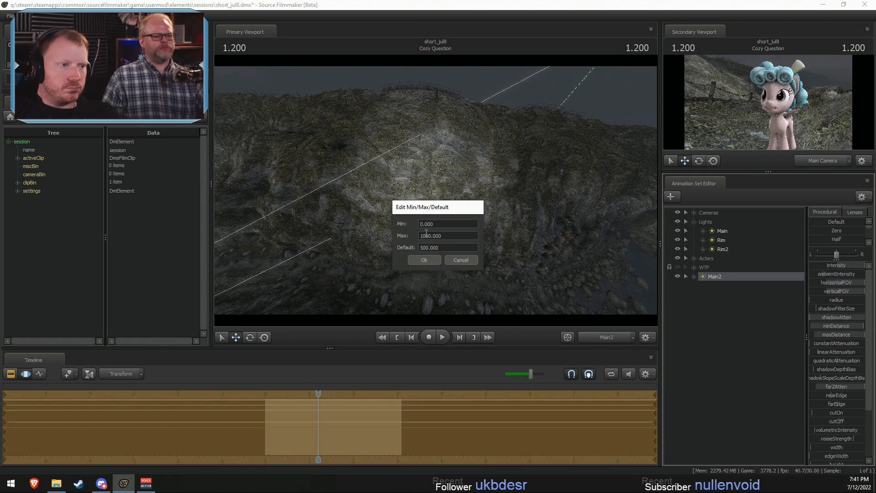
drag(422, 235, 440, 251)
text(3)
click(433, 260)
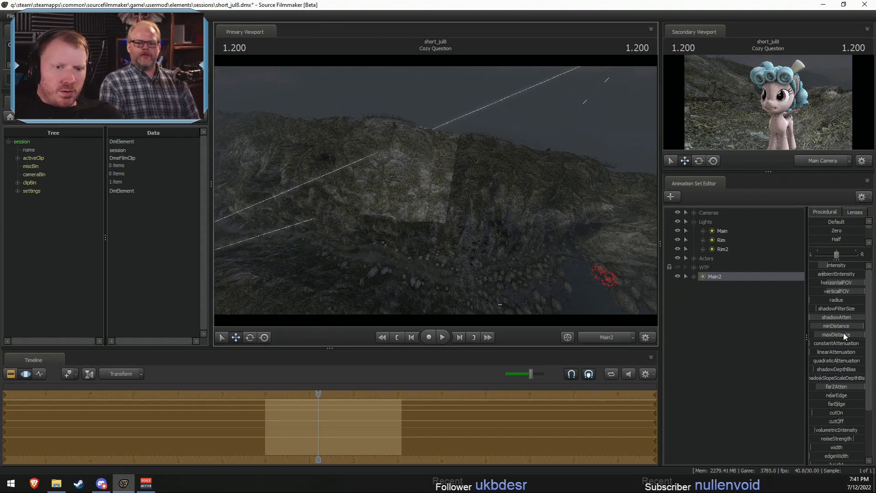
drag(841, 420, 865, 420)
drag(525, 238, 504, 233)
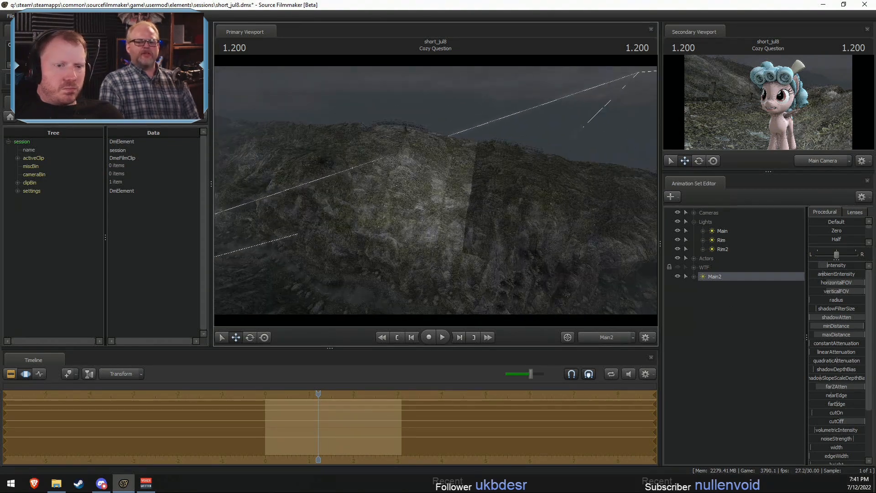
- Remap the maximum of Main2's maxDistance slider range once more
right_click(850, 334)
click(820, 346)
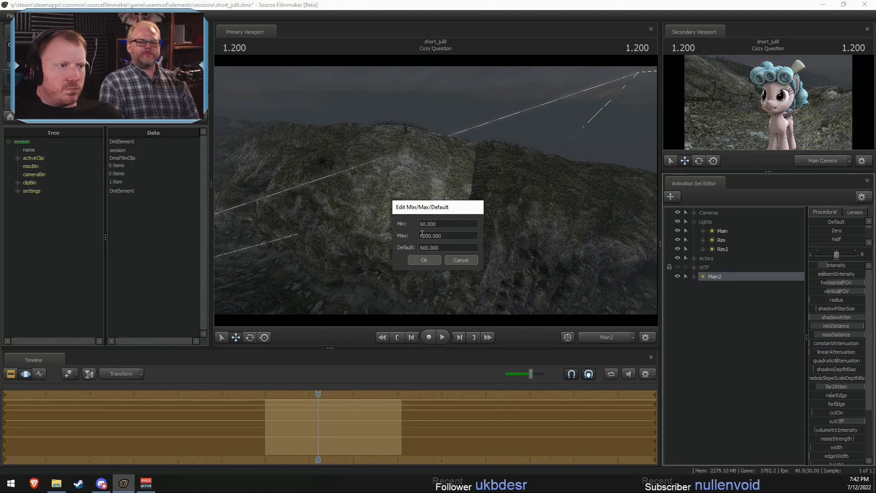
click(423, 259)
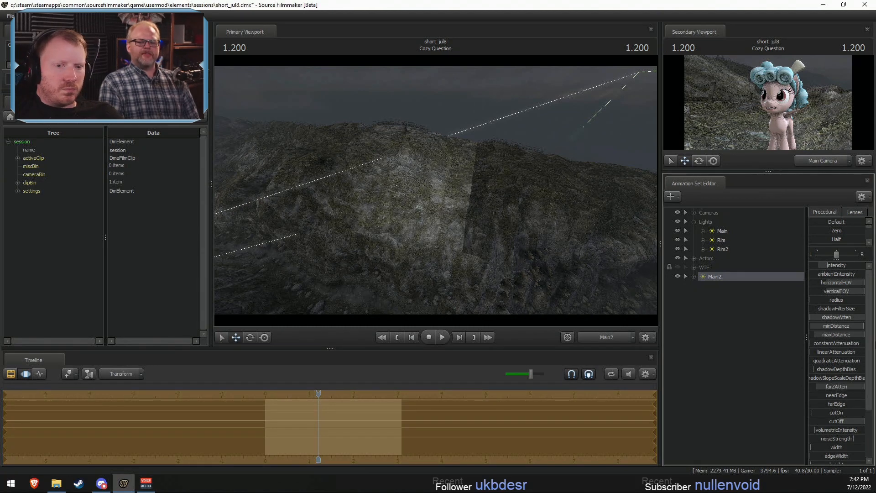
click(856, 346)
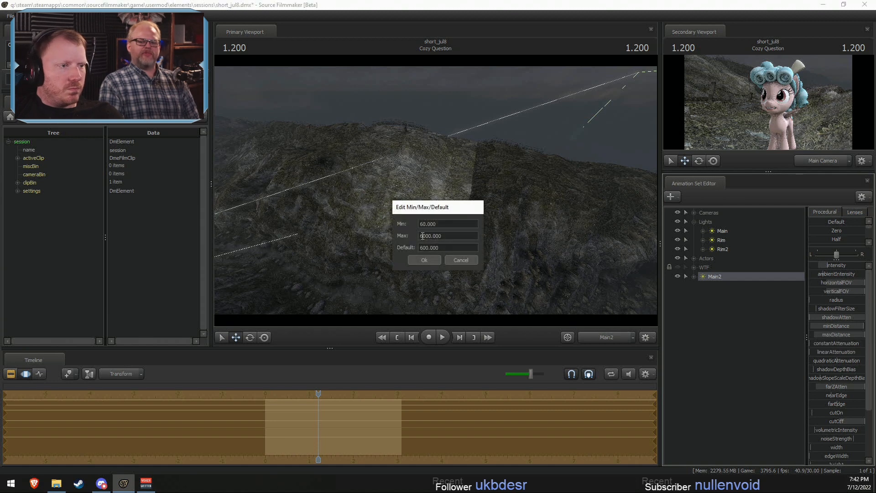
click(424, 259)
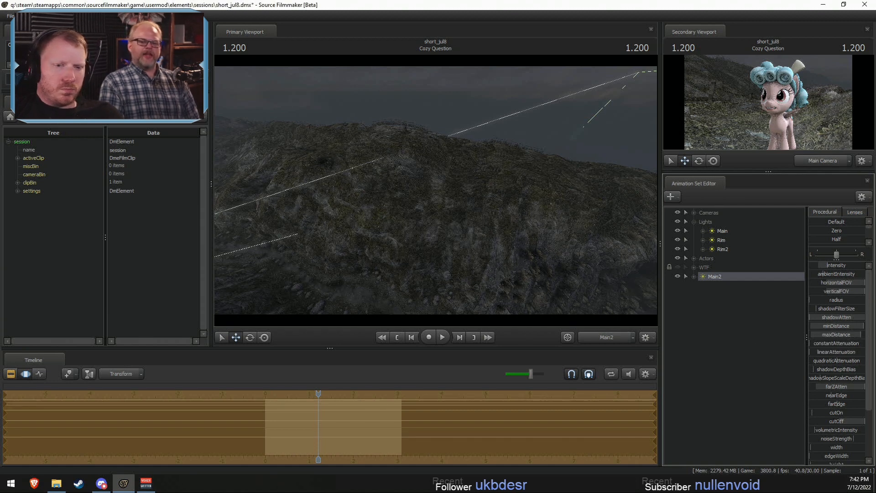
- Adjust Main2's minimum and maximum distance and re-aim it along the background hillside
drag(863, 326, 816, 335)
drag(566, 255, 565, 255)
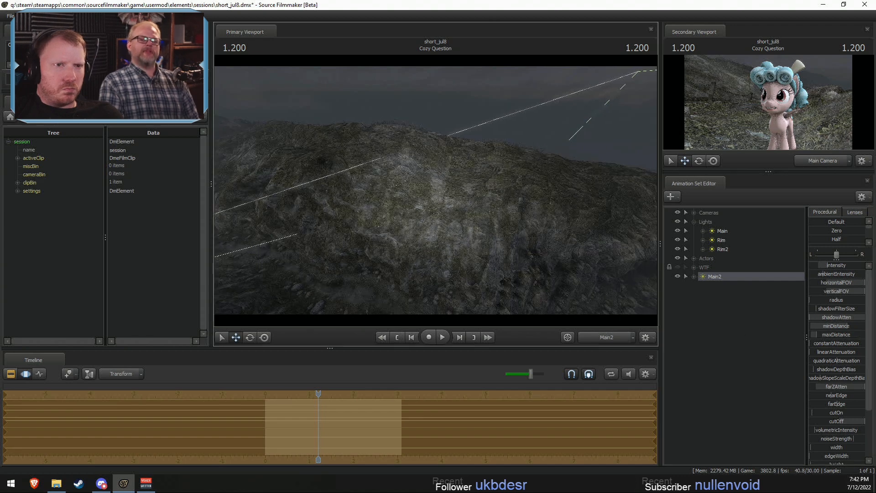
drag(435, 191, 456, 193)
key(F2)
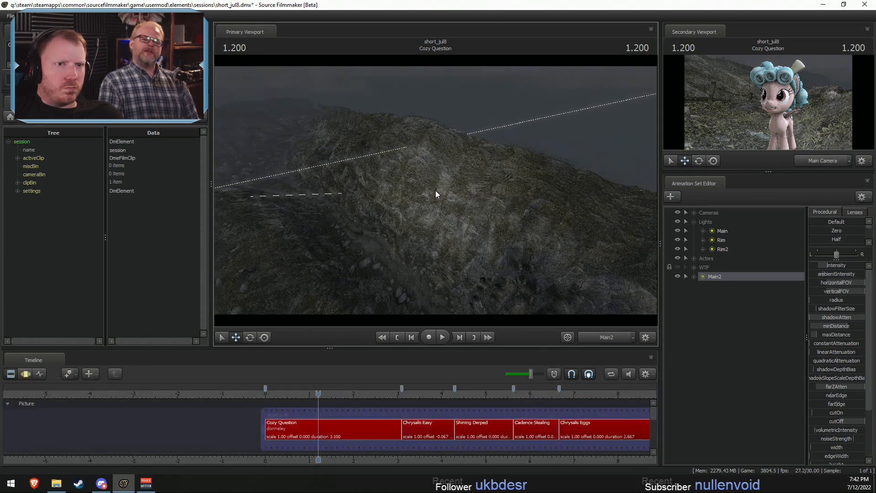
key(F3)
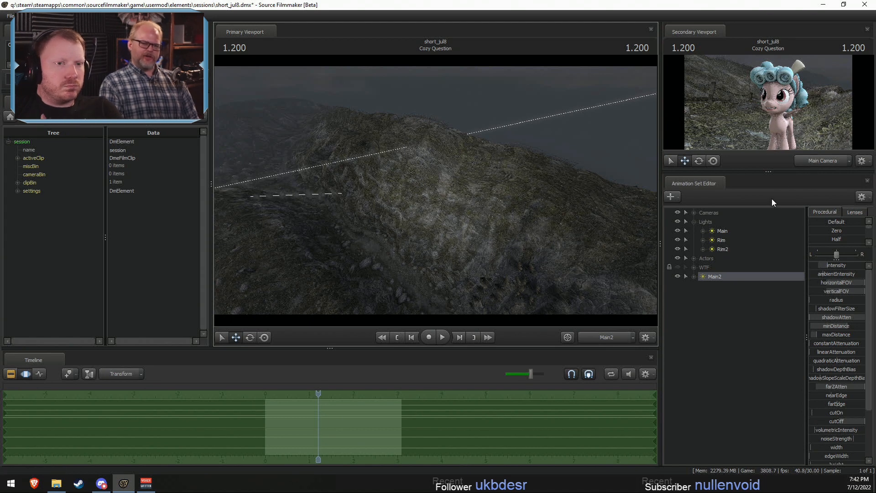
- Show the Cozy Question shot through Main Camera in the primary viewport and through Work Camera in the secondary viewport
click(614, 336)
key(F2)
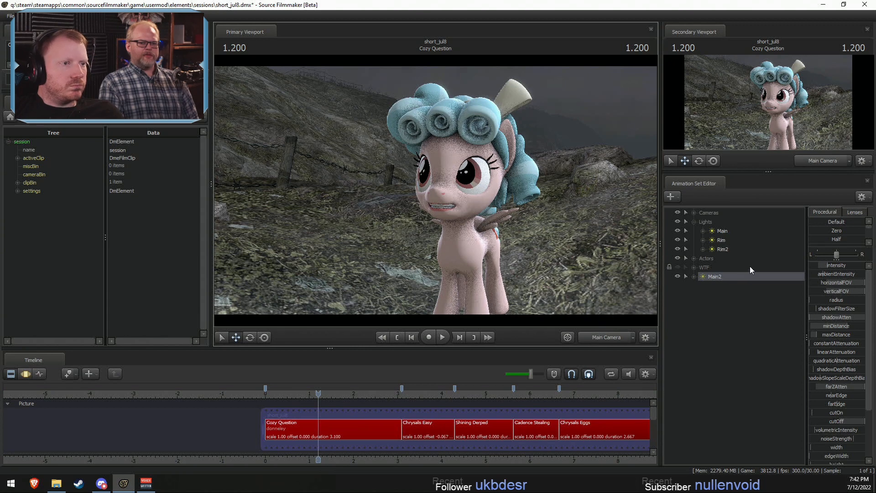
click(820, 158)
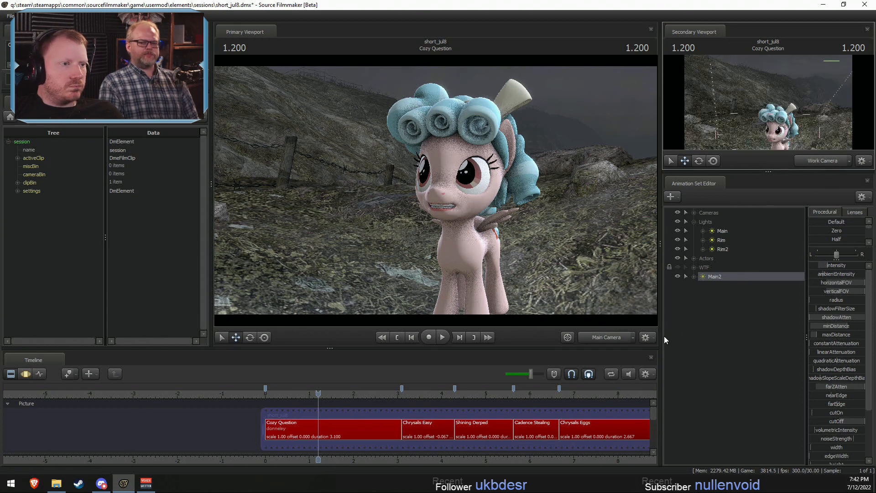
- Configure progressive refinement in the primary viewport with Depth Of Field at 32 (override) samples and Subpixel Jitter AA enabled
right_click(545, 232)
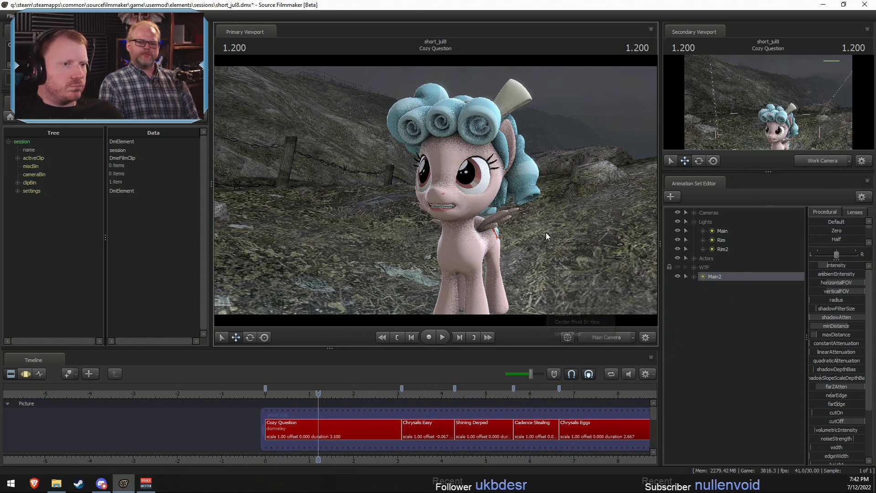
click(576, 239)
click(378, 206)
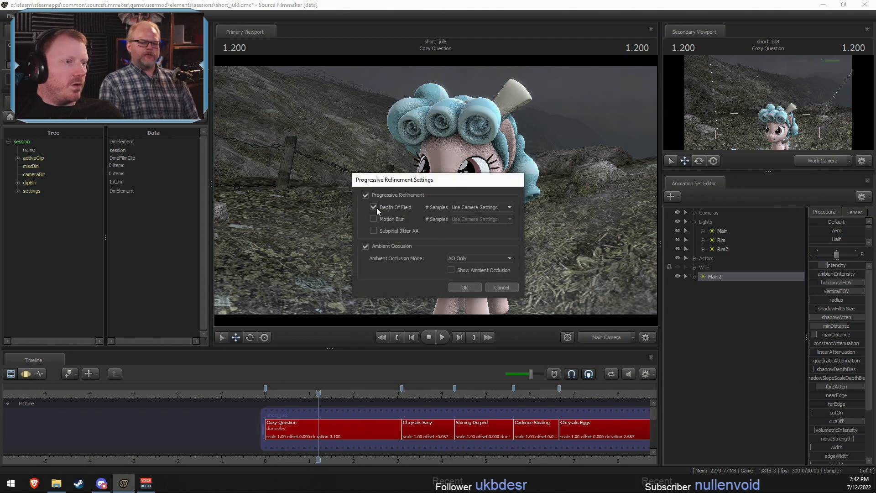
click(477, 207)
click(467, 232)
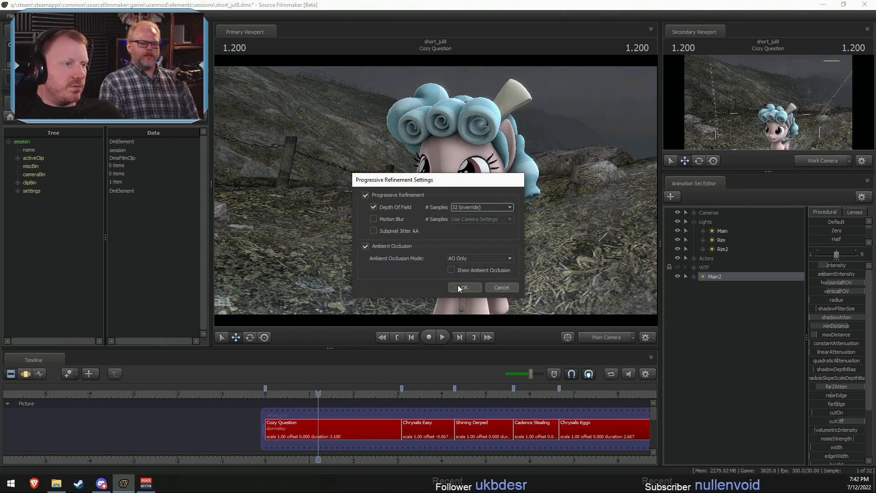
click(464, 287)
right_click(449, 194)
click(473, 199)
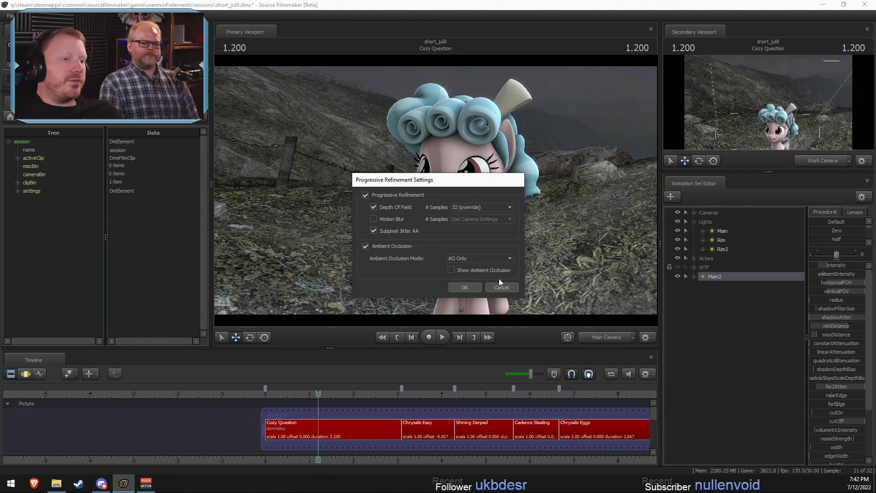
click(478, 286)
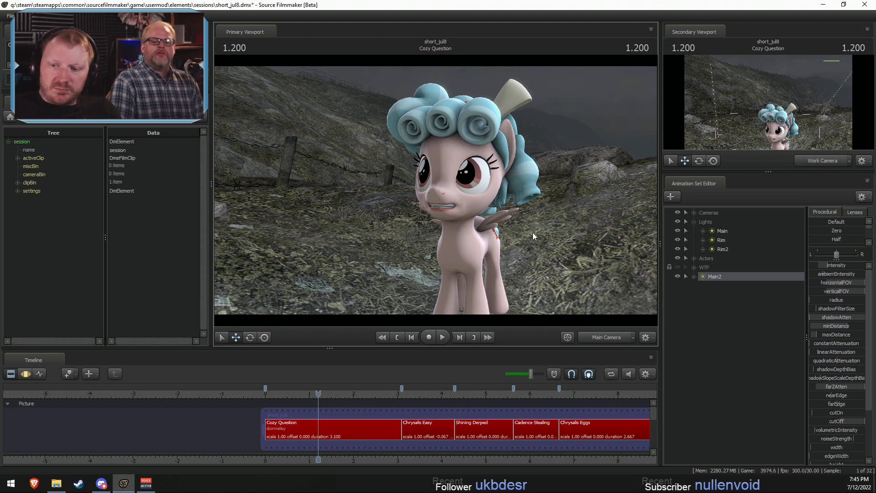
- Play through Cozy Question into the following shots, then replay the opening from the start of the timeline
key(space)
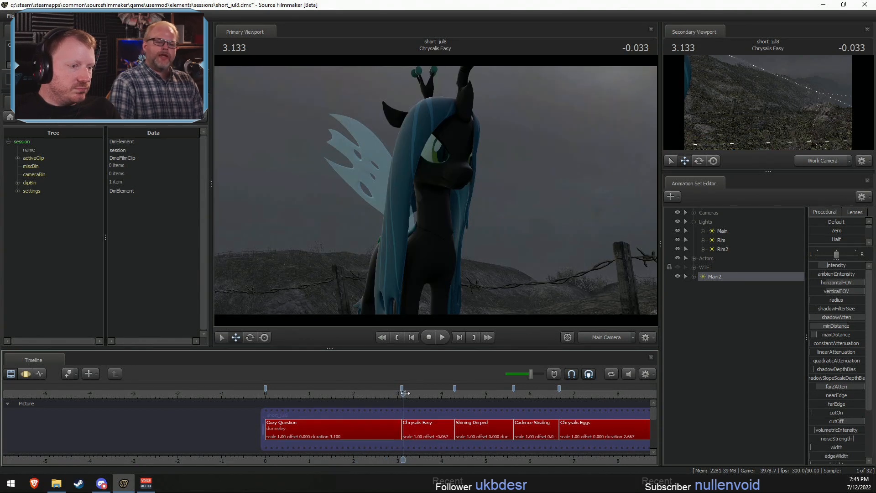
key(space)
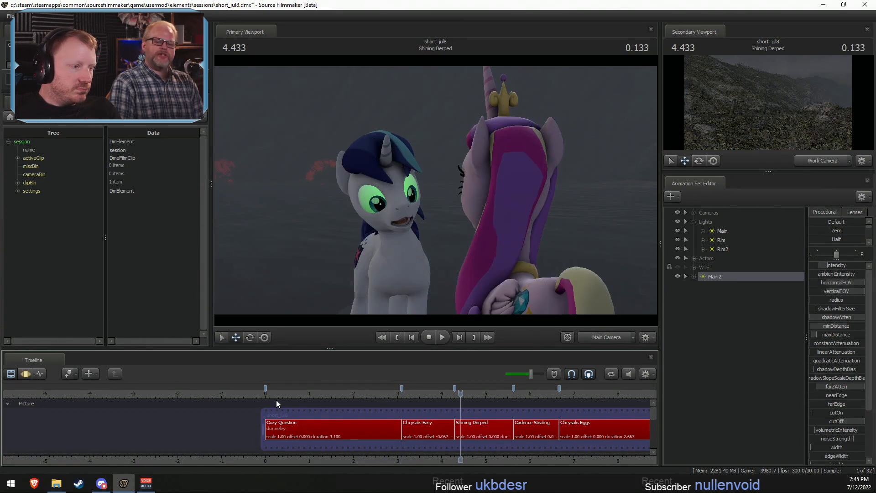
click(265, 395)
key(space)
key(space)
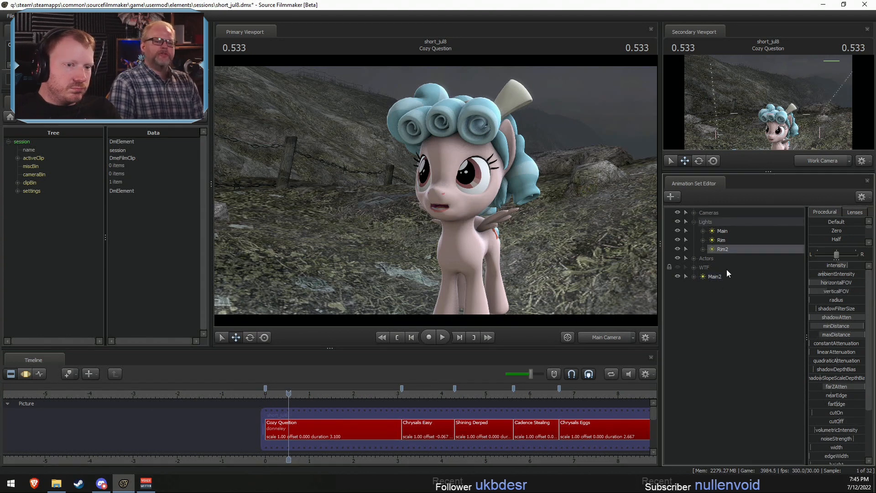
- Move Main2 into the Lights group and slightly lower Rim's intensity
drag(720, 275, 728, 237)
click(725, 249)
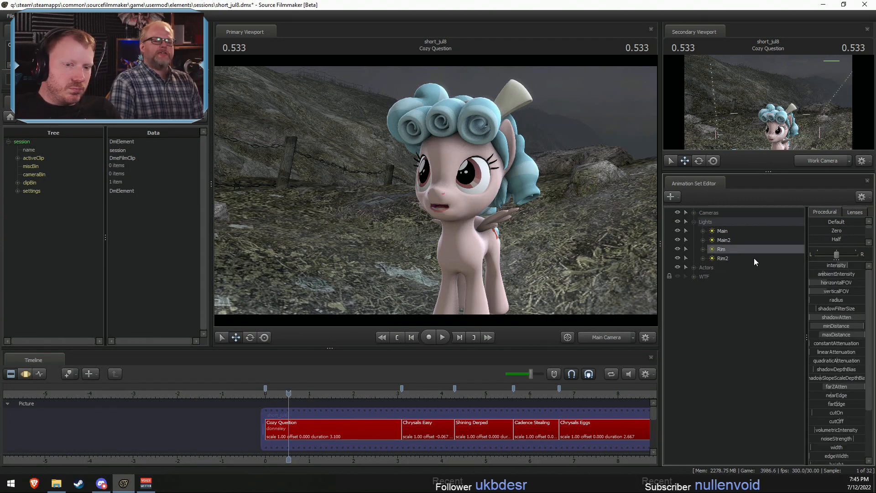
drag(827, 265, 825, 265)
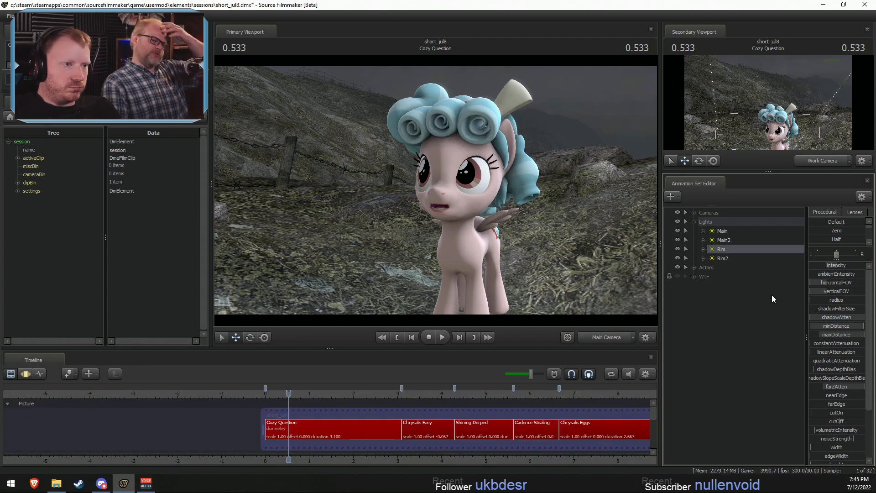
- Create an animation set for a new light and rename it Eye Light
right_click(714, 302)
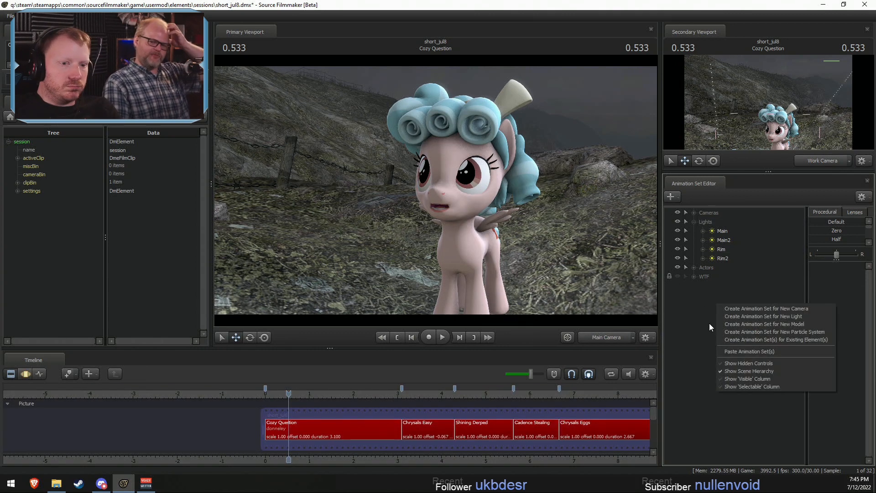
click(755, 316)
right_click(718, 267)
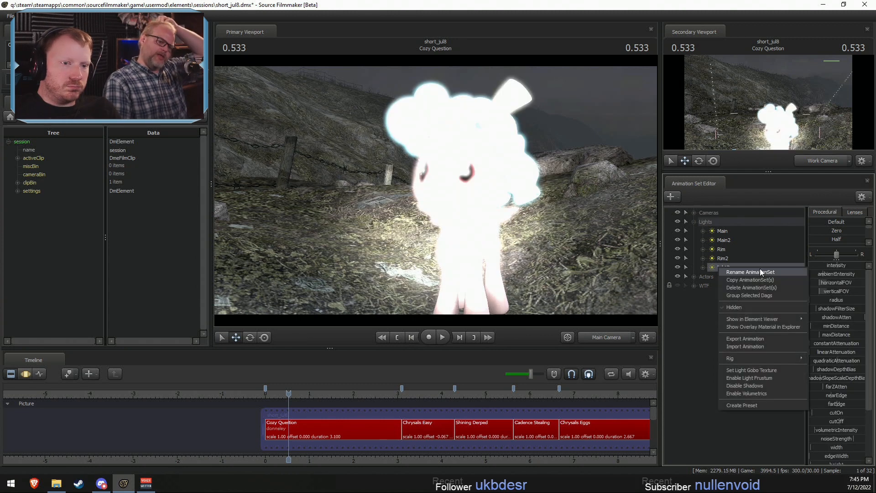
click(759, 268)
text(E)
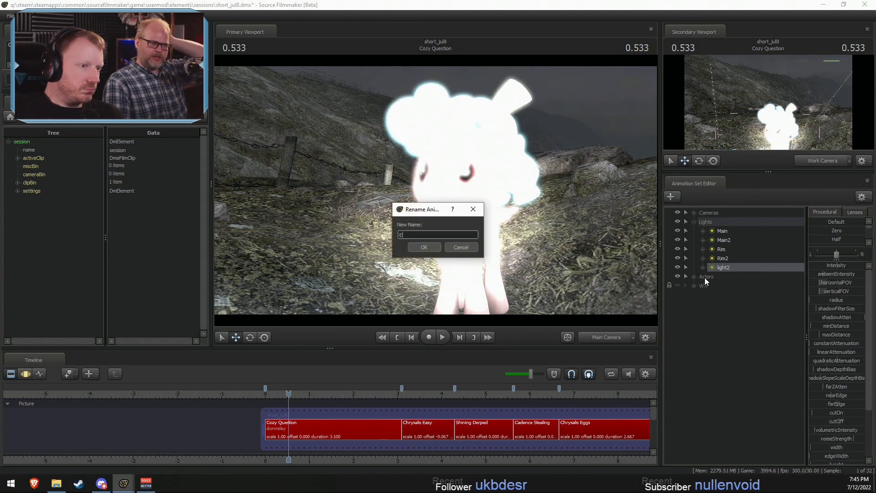
text(ye )
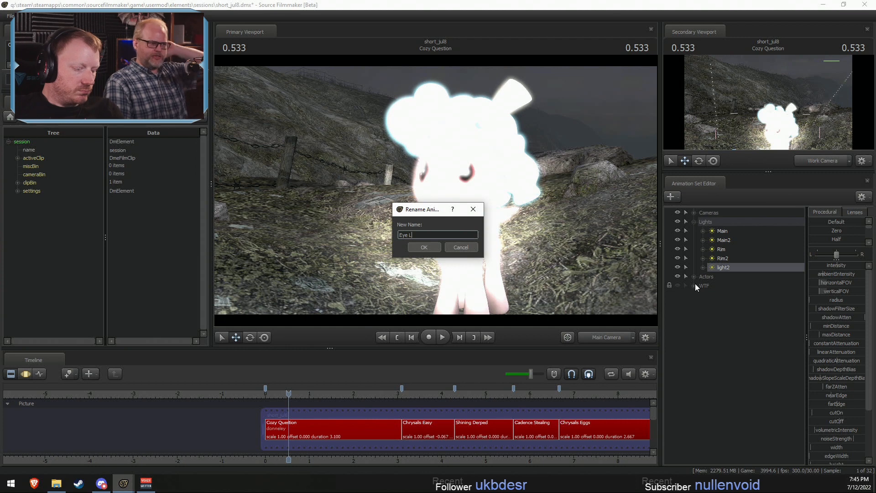
text(Light)
key(Return)
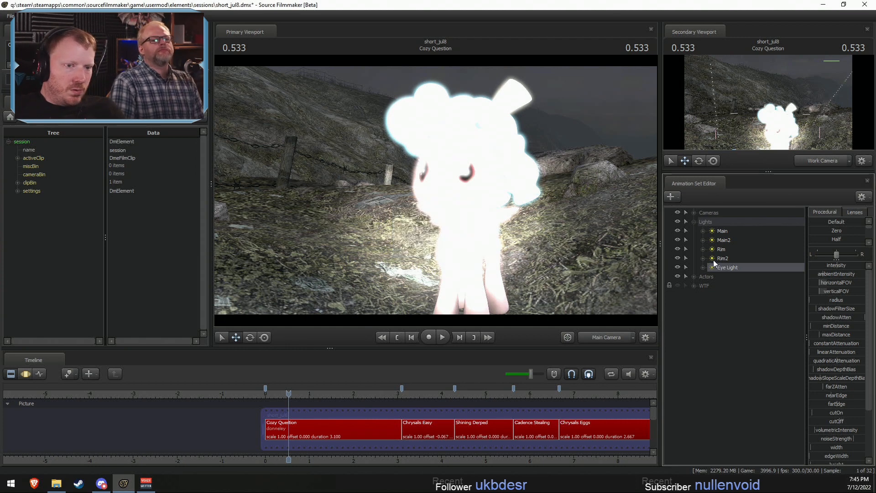
- Disable Eye Light's shadows and enable uberlight on its light element
right_click(718, 270)
click(746, 390)
key(F3)
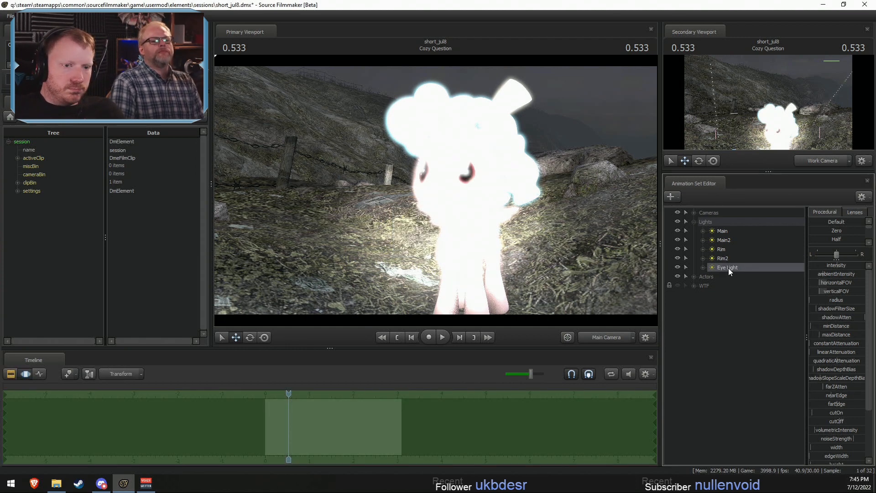
right_click(729, 267)
click(825, 325)
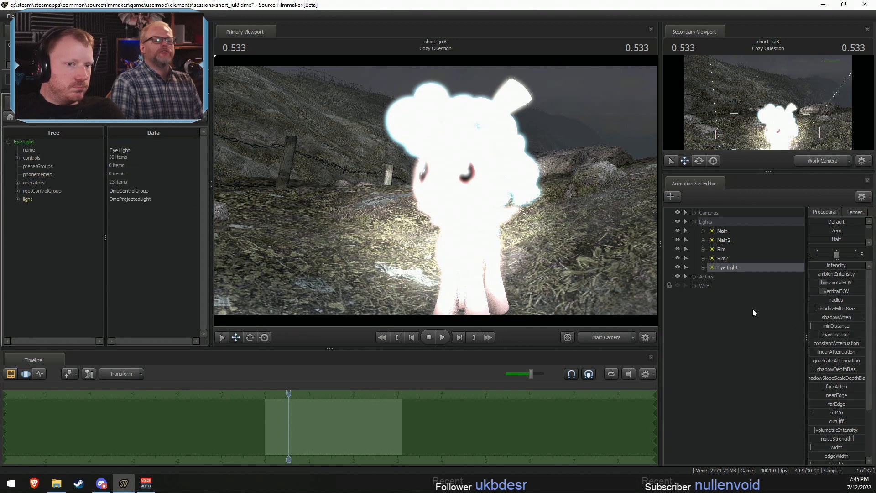
click(852, 327)
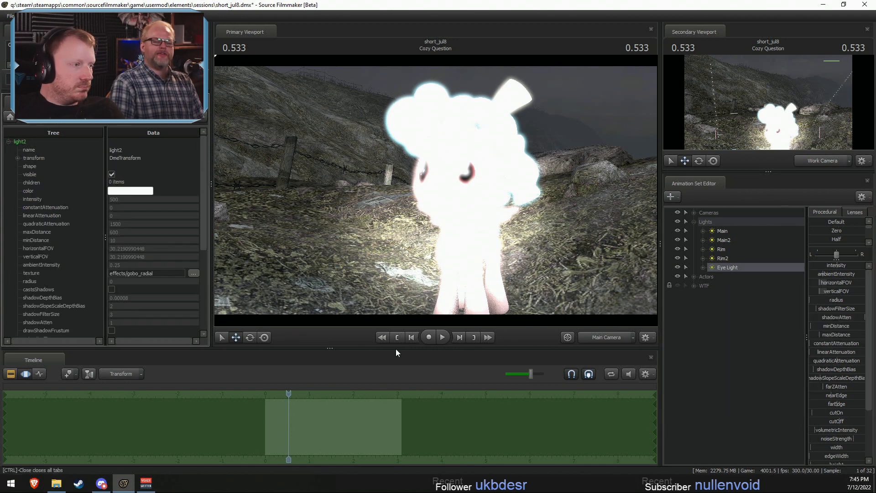
scroll(88, 300, down, 3)
scroll(88, 300, down, 2)
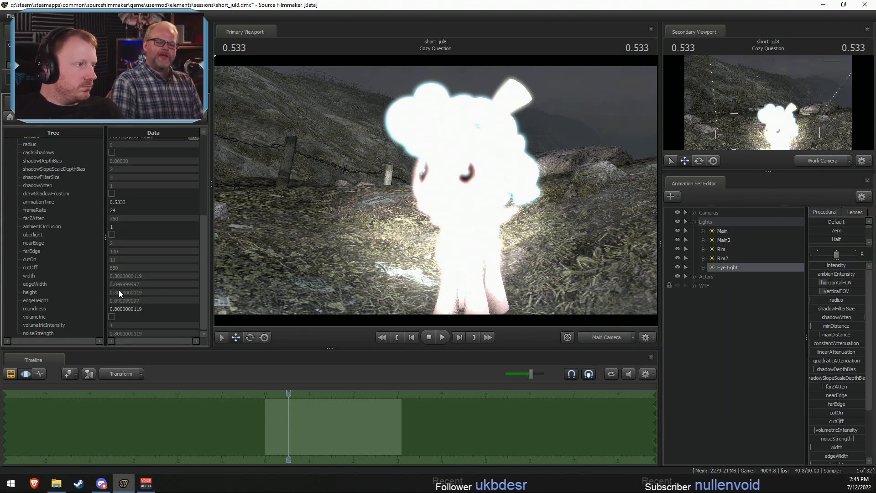
click(111, 234)
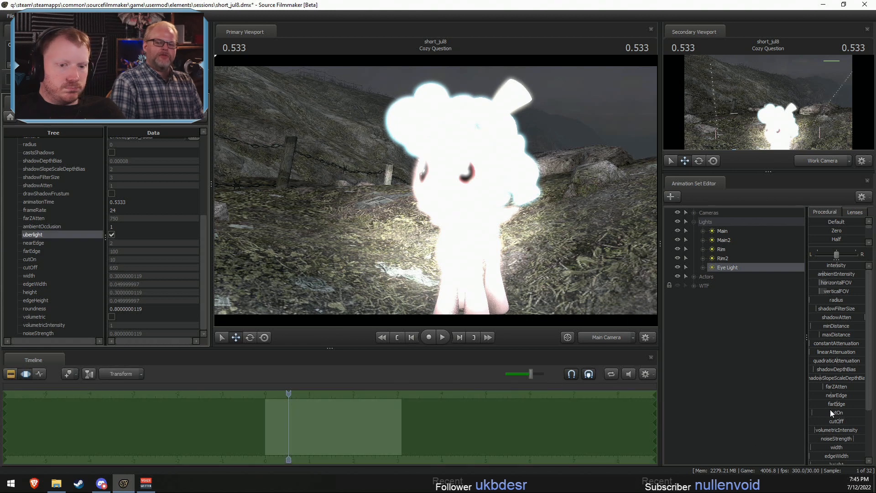
- Set Eye Light's cutOff to 0, raise its cutOn, and remap its intensity range to a maximum of 100 and a default of 50
drag(834, 421, 861, 412)
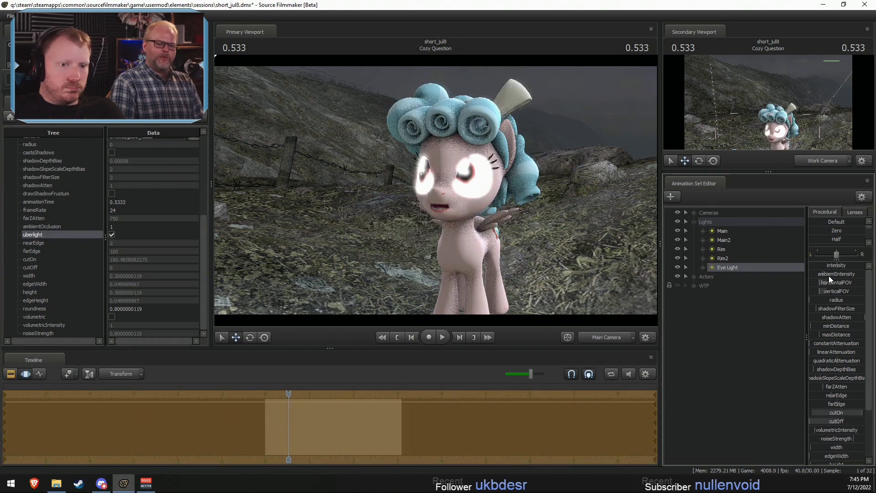
drag(837, 267, 842, 266)
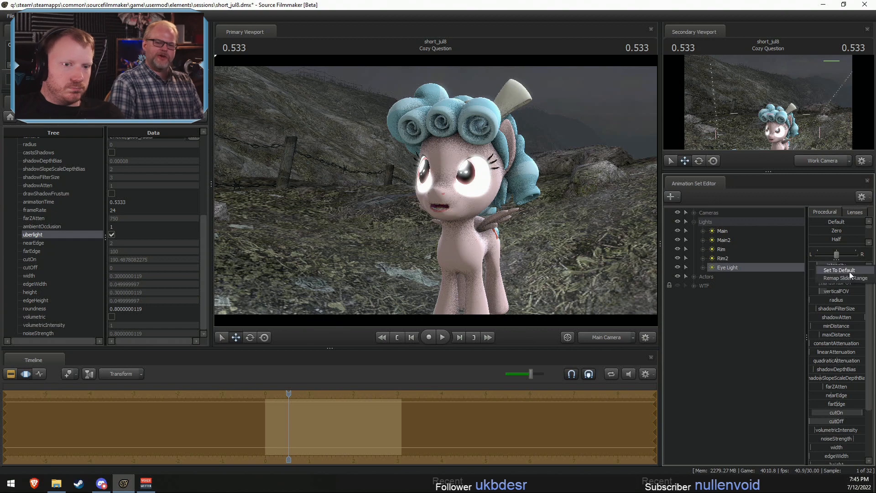
click(849, 277)
click(430, 236)
click(426, 247)
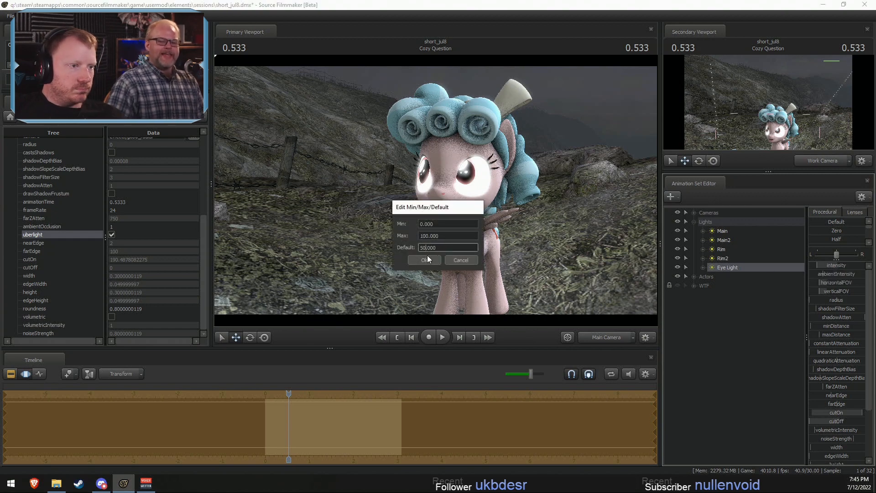
click(427, 260)
- Look through Eye Light and fly it to a position in front of Cozy Glow, facing her eyes
key(F2)
key(F3)
drag(740, 267, 489, 251)
key(a)
key(s)
key(z)
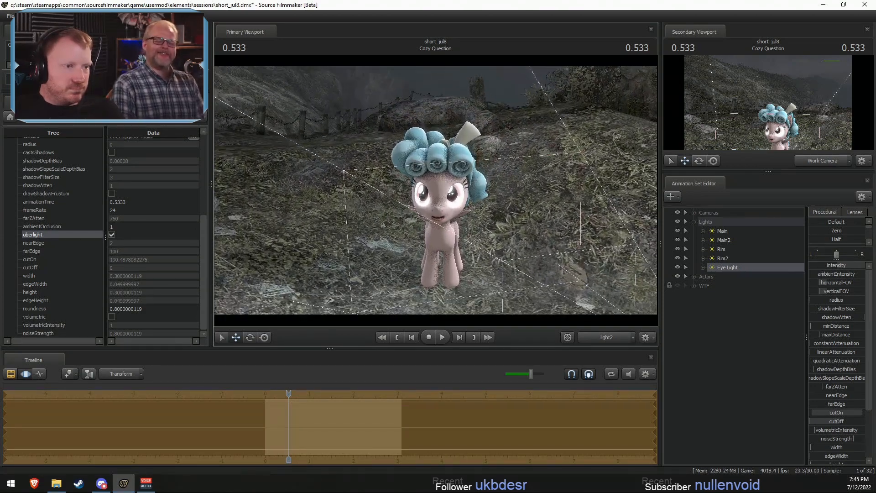
- Lower Eye Light's intensity to near the start of its slider, judging the eye highlights through Main Camera
drag(834, 267, 810, 267)
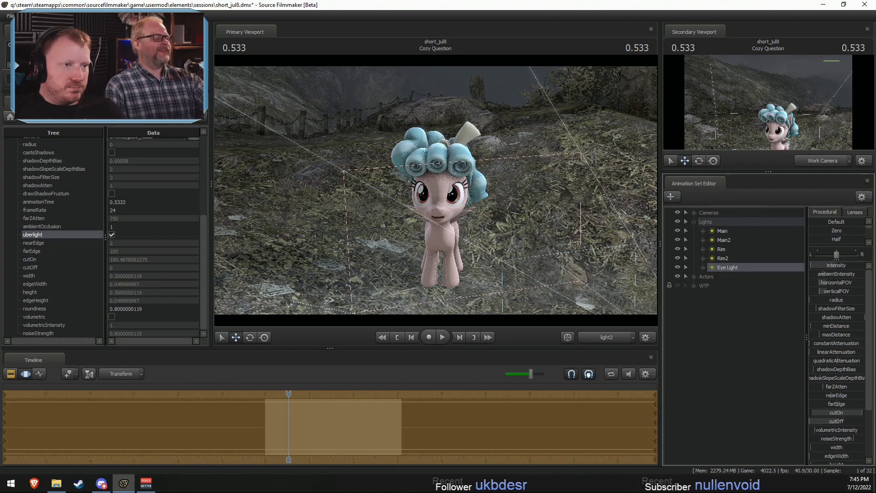
click(603, 338)
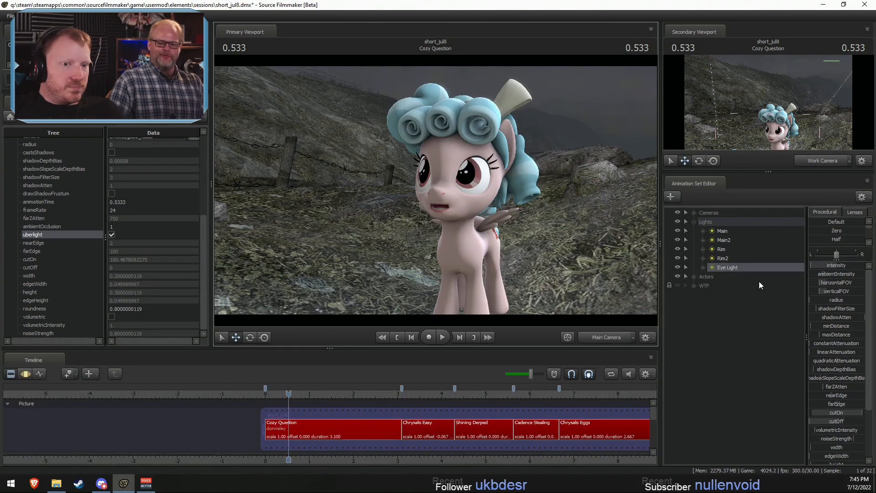
click(827, 266)
key(F3)
drag(828, 266, 829, 267)
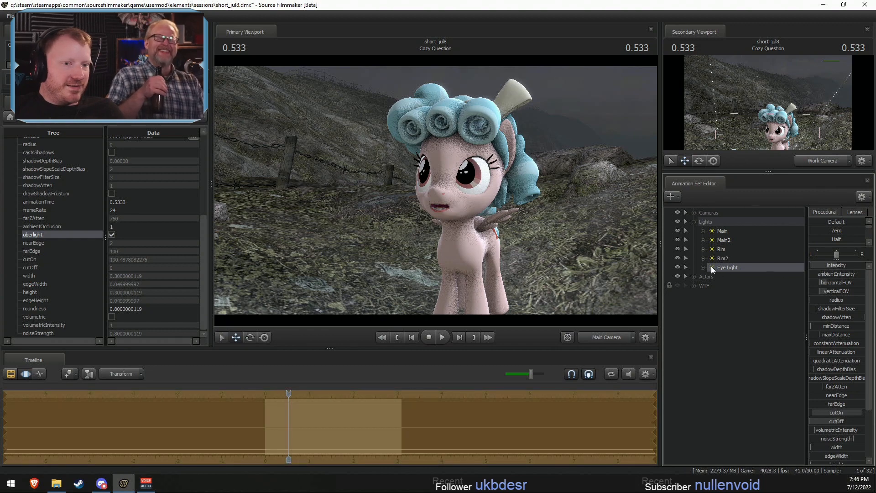
- Nudge Eye Light's aim on Cozy Glow's face from the light's own view
drag(711, 266, 482, 215)
drag(482, 216, 500, 215)
click(600, 333)
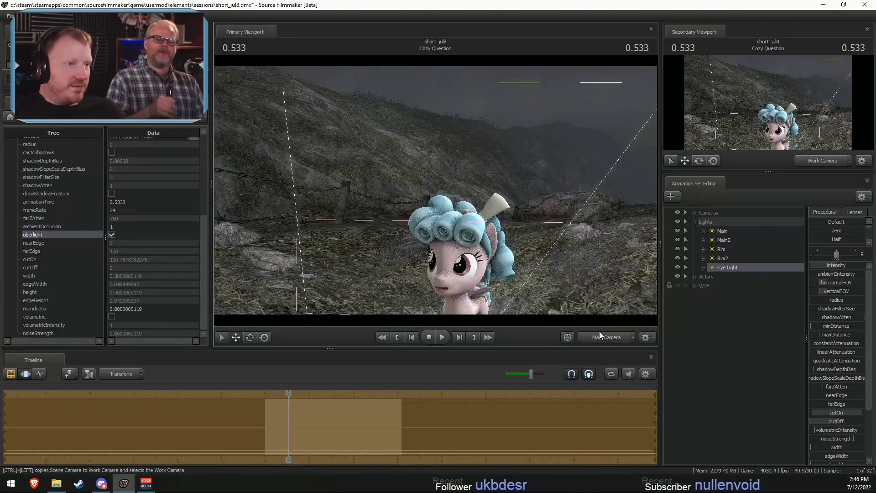
- Fine-tune Eye Light's intensity and play the Cozy Question shot through Main Camera to its end
key(F2)
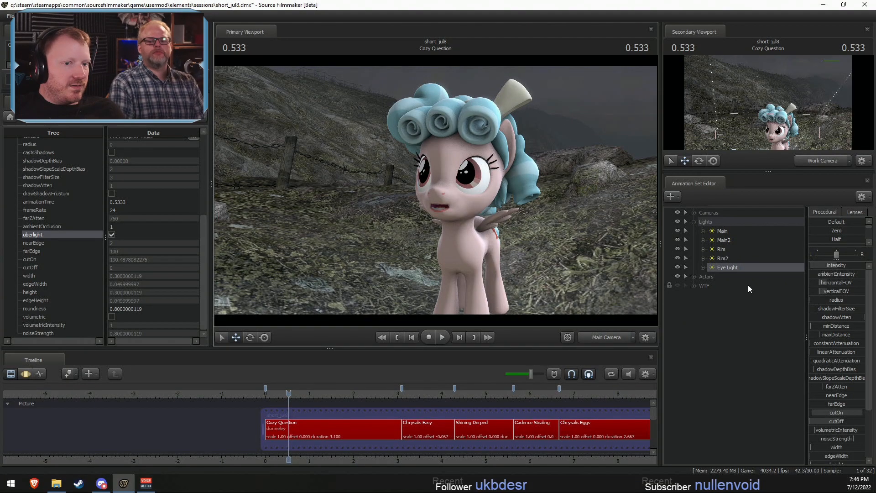
key(F3)
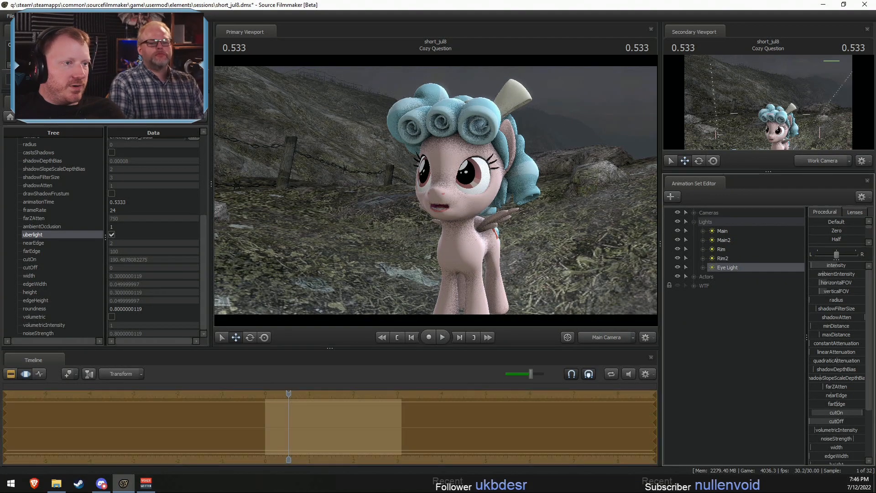
key(F2)
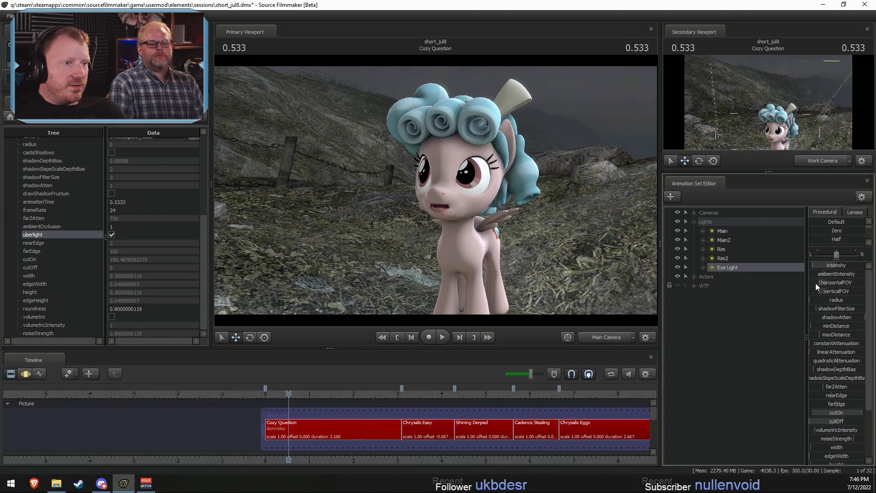
key(space)
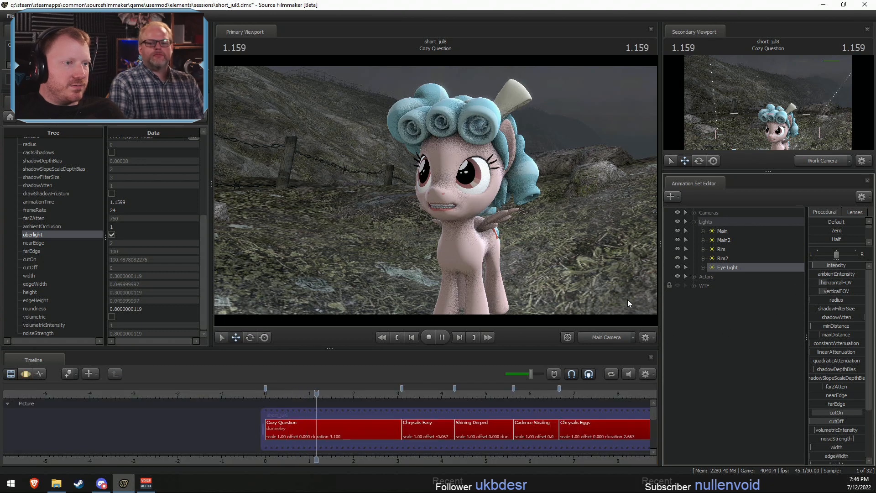
key(space)
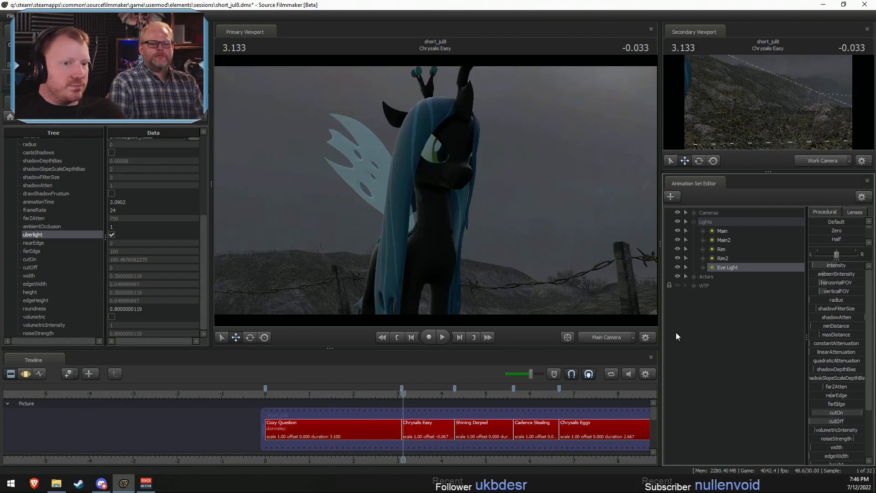
- Copy all the lights of the Cozy Question shot as animation sets
click(715, 221)
right_click(720, 234)
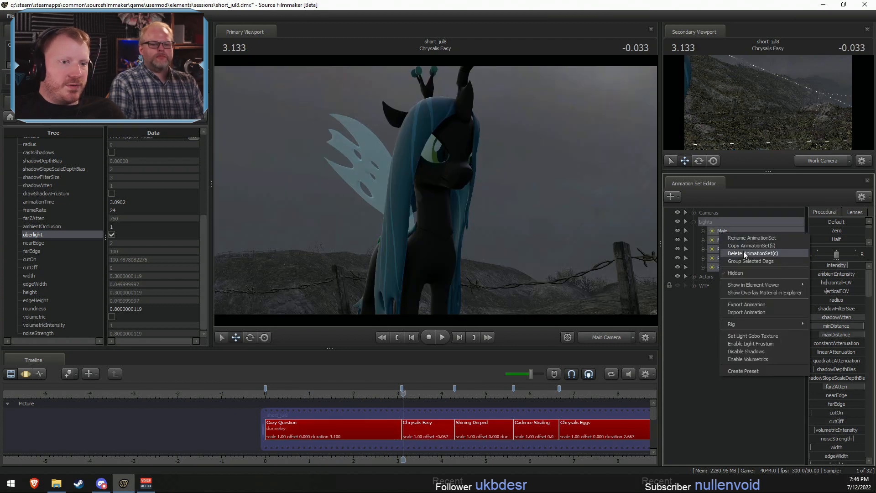
click(742, 247)
- Create a new light in the Chrysalis Easy shot and paste the copied Cozy Question lights there
click(428, 438)
right_click(703, 305)
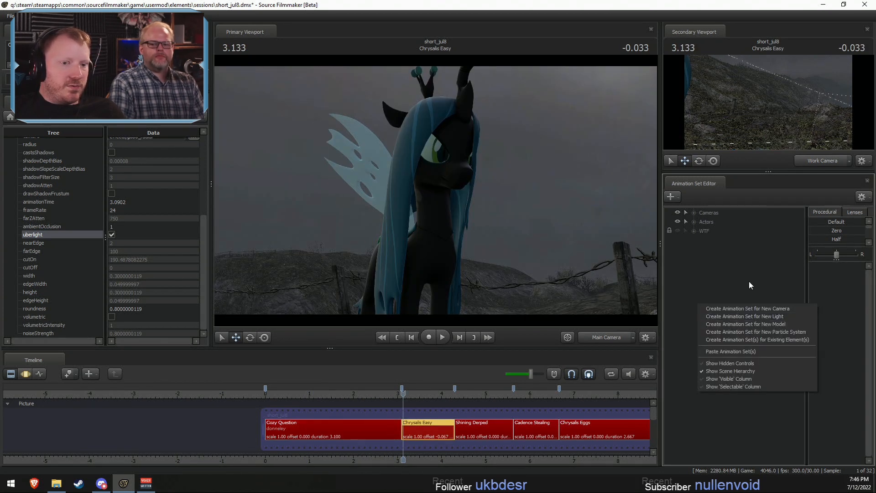
click(756, 312)
right_click(736, 287)
click(769, 335)
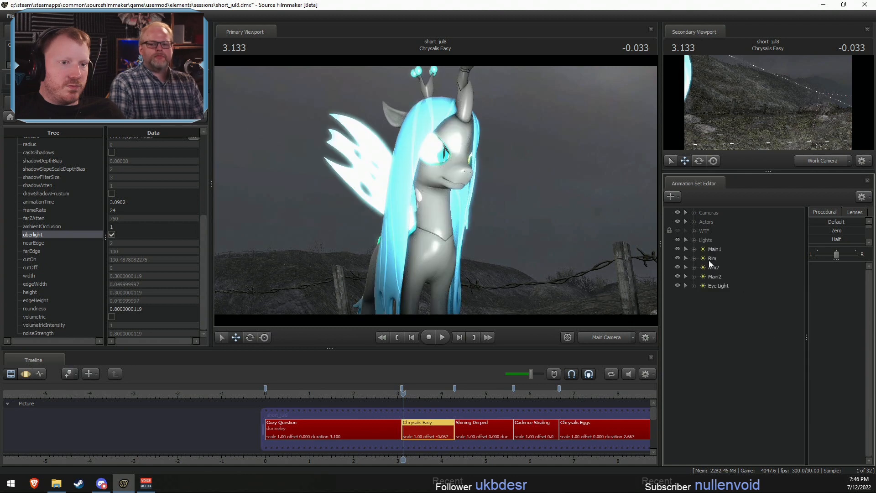
- Gather the pasted lights in a Lights group placed directly below Cameras and delete the placeholder light1
click(710, 250)
shift+click(716, 283)
click(699, 239)
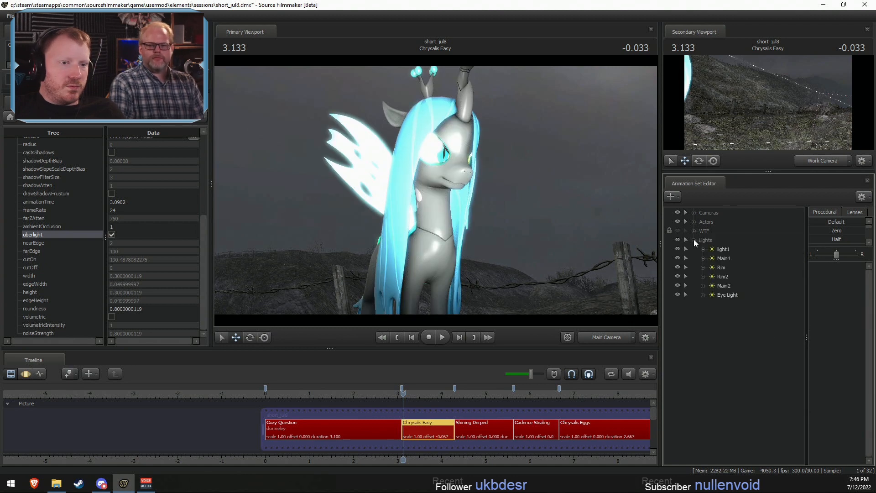
right_click(713, 247)
click(736, 268)
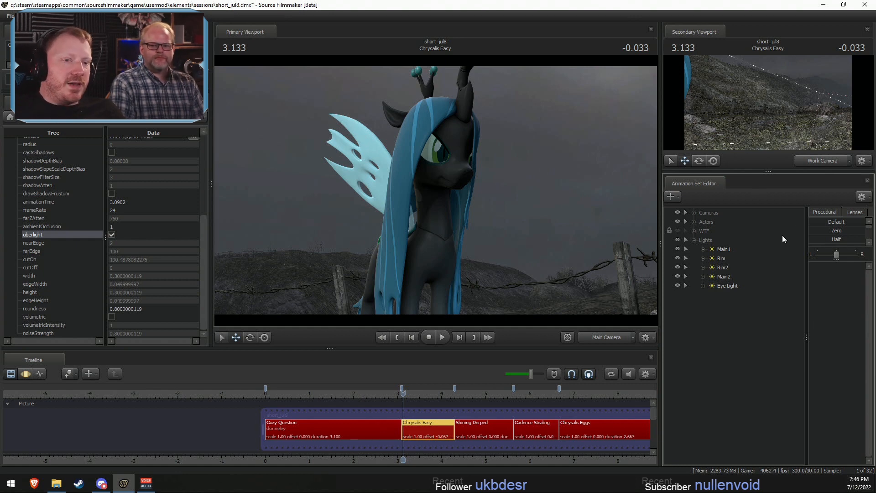
click(725, 249)
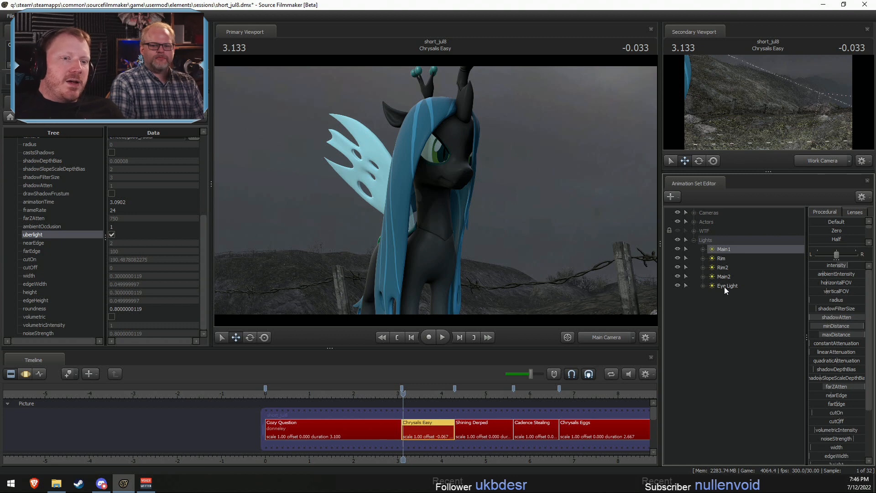
mouse_move(702, 237)
mouse_down()
mouse_move(703, 219)
mouse_move(694, 223)
mouse_up()
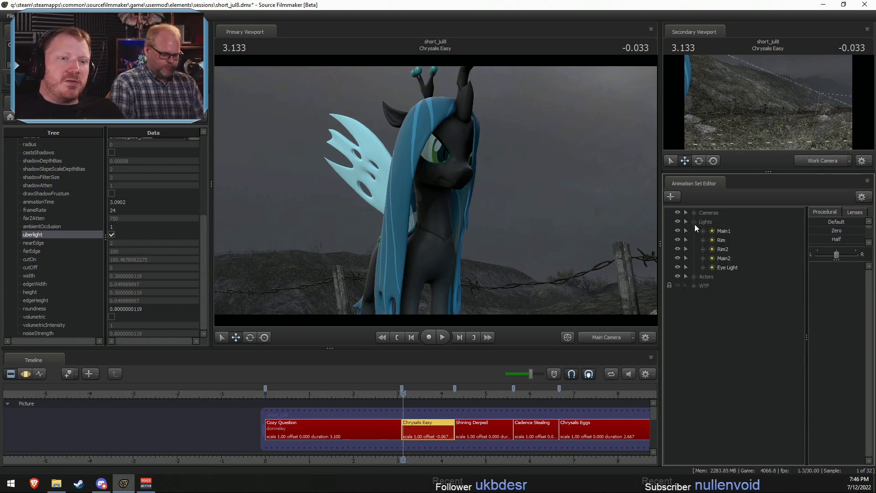
- Look through Main1, return to Main Camera, and set the secondary viewport to show Main Camera
double_click(730, 231)
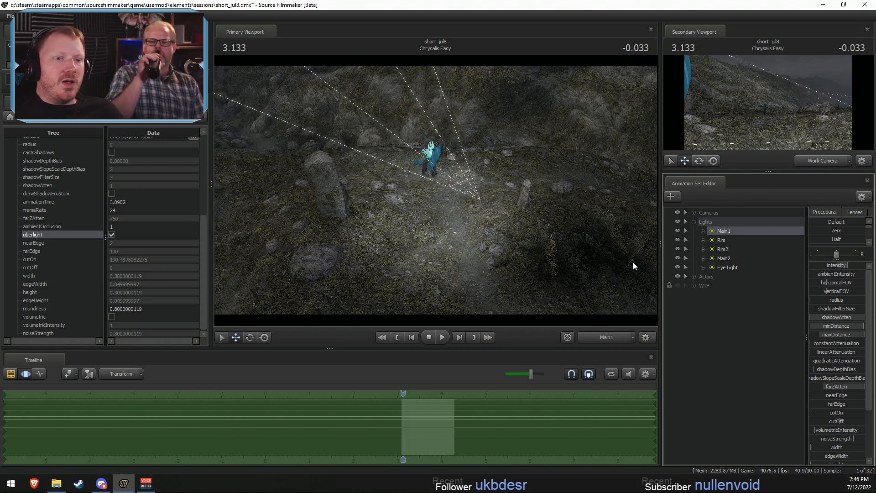
click(607, 338)
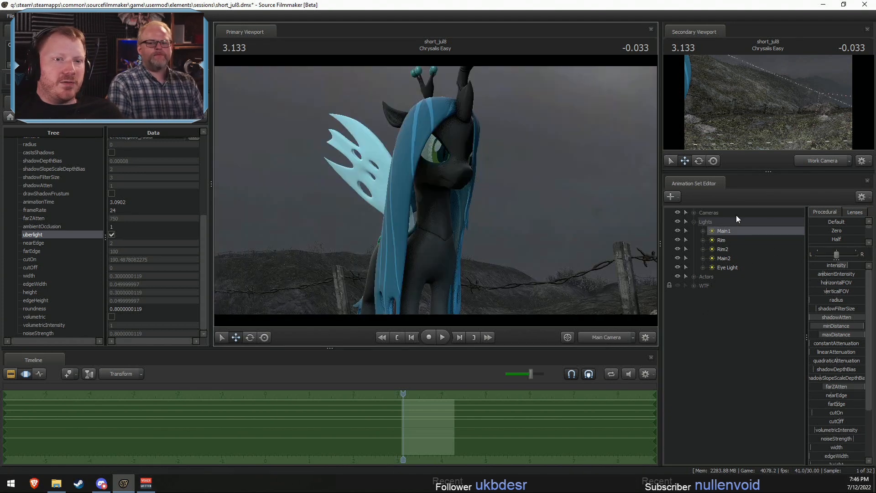
click(820, 160)
click(820, 160)
click(812, 162)
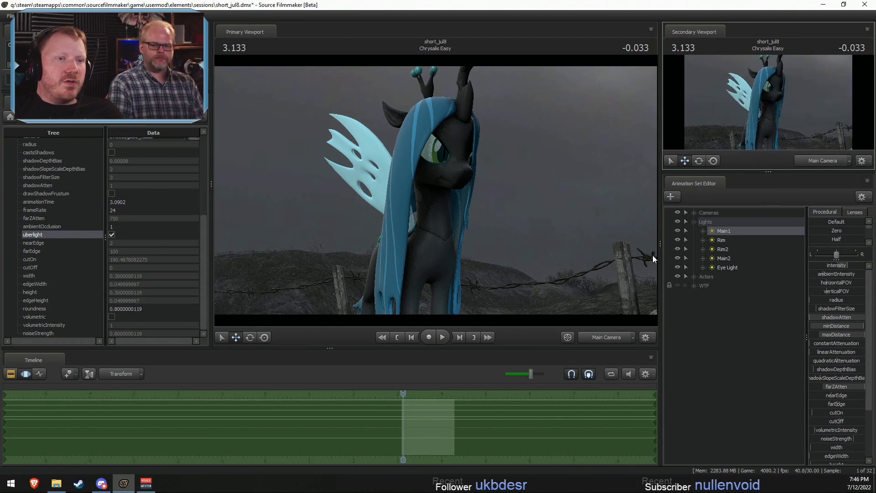
- Look through Main1 and reposition it high above the ground, aimed down towards Chrysalis
key(F2)
key(F3)
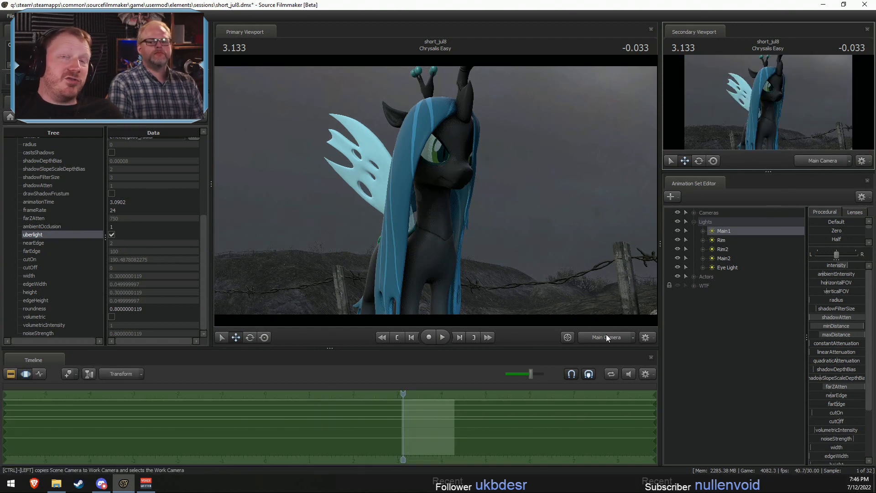
drag(724, 231, 524, 188)
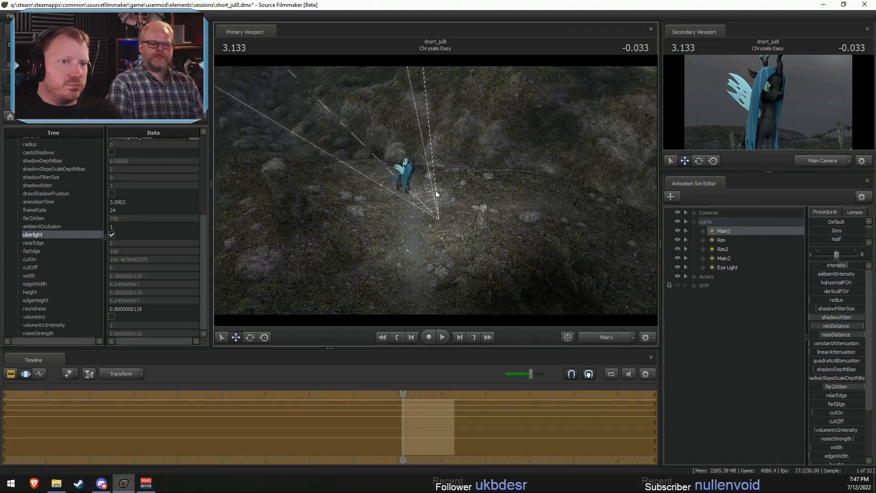
key(F2)
- Look through Eye Light and fly it in the Motion Editor to a position directly in front of Chrysalis's face
drag(727, 267, 243, 137)
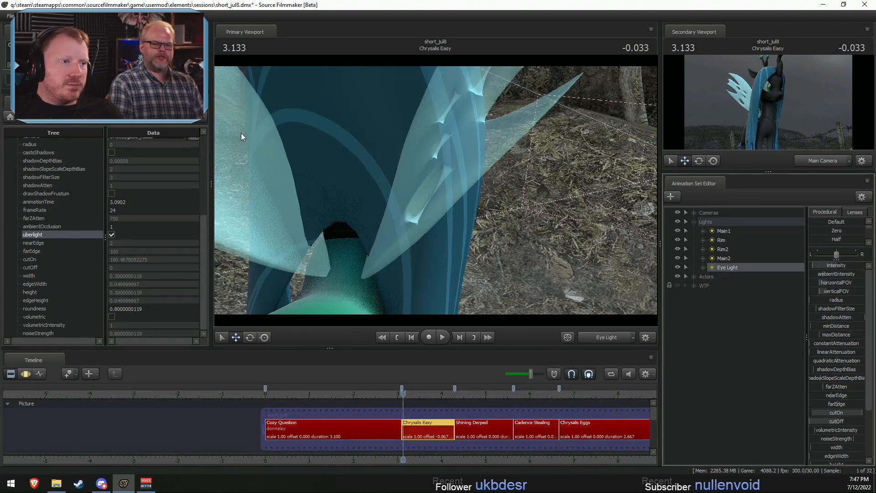
click(451, 201)
click(435, 249)
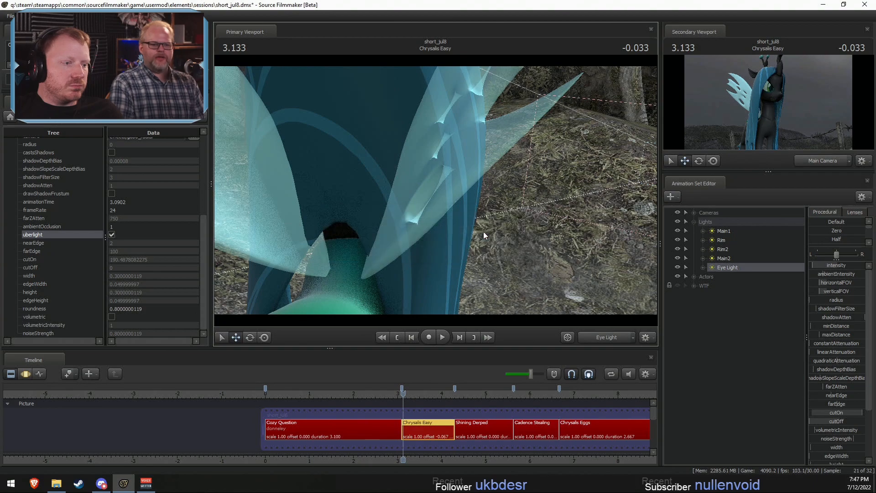
key(F3)
drag(483, 231, 424, 137)
key(d)
key(w)
key(w)
scroll(424, 137, down, 3)
key(F2)
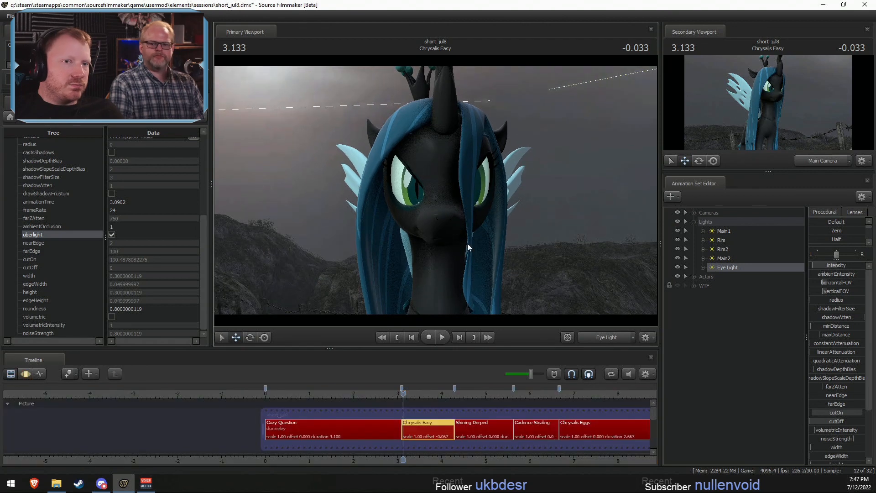
- Look through Rim and fly it to one side of Chrysalis so it lights her head and wings
click(719, 241)
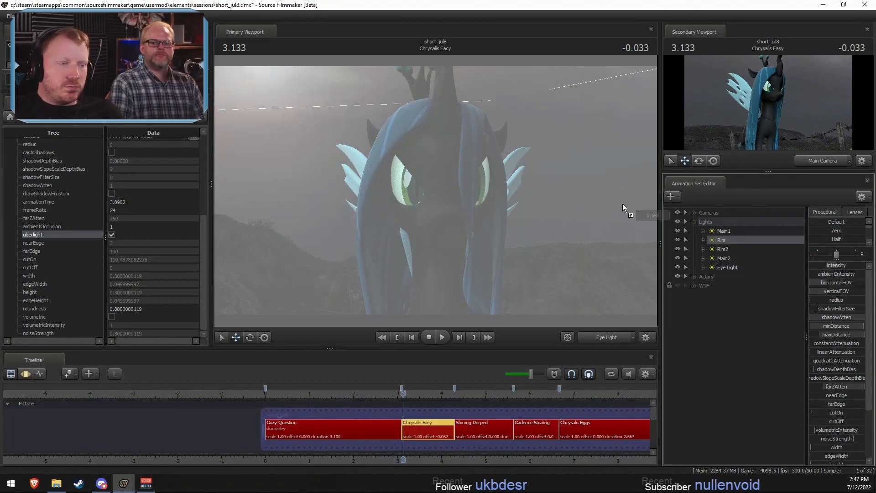
click(476, 217)
click(443, 253)
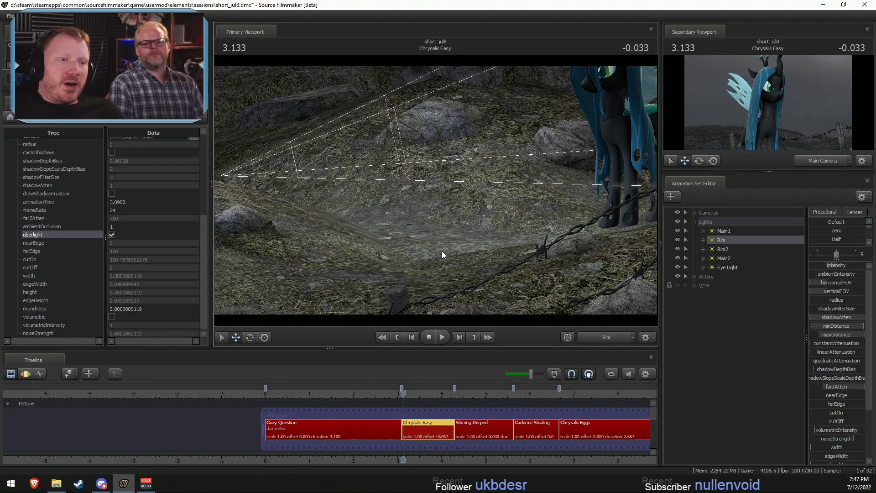
key(F3)
drag(439, 242, 437, 194)
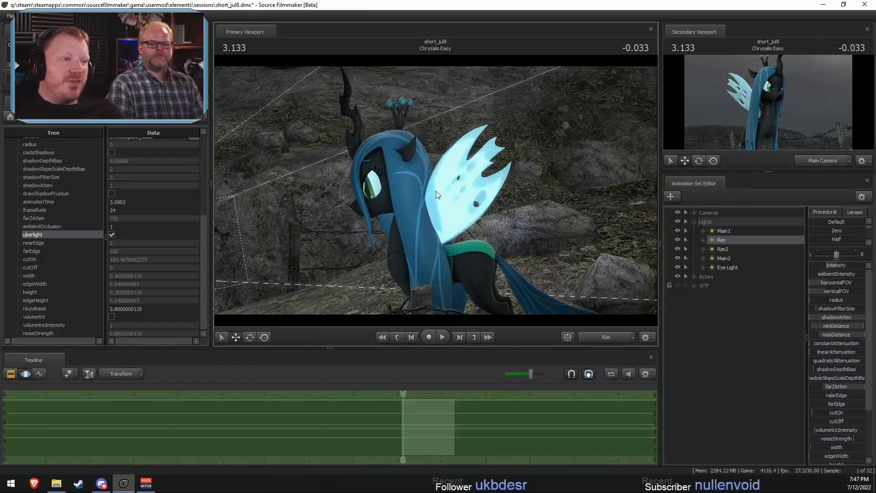
drag(494, 174, 470, 175)
key(s)
key(w)
key(w)
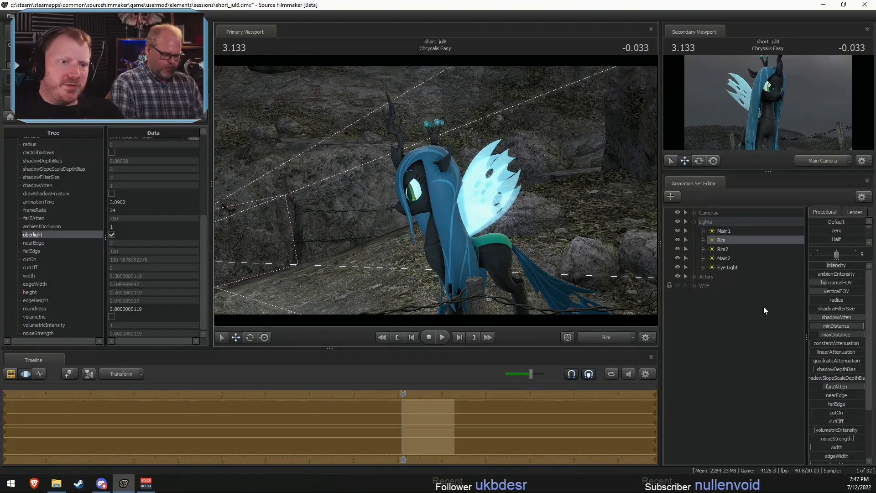
- Look through Rim2 and fly it behind Chrysalis, aimed at her back and wings
click(738, 248)
mouse_move(435, 190)
mouse_down()
mouse_move(436, 164)
mouse_move(508, 160)
mouse_move(472, 163)
mouse_move(506, 169)
mouse_move(488, 172)
mouse_move(516, 168)
mouse_move(439, 190)
mouse_move(461, 207)
mouse_move(436, 190)
mouse_up()
key(s)
key(a)
key(a)
key(a)
key(F2)
key(s)
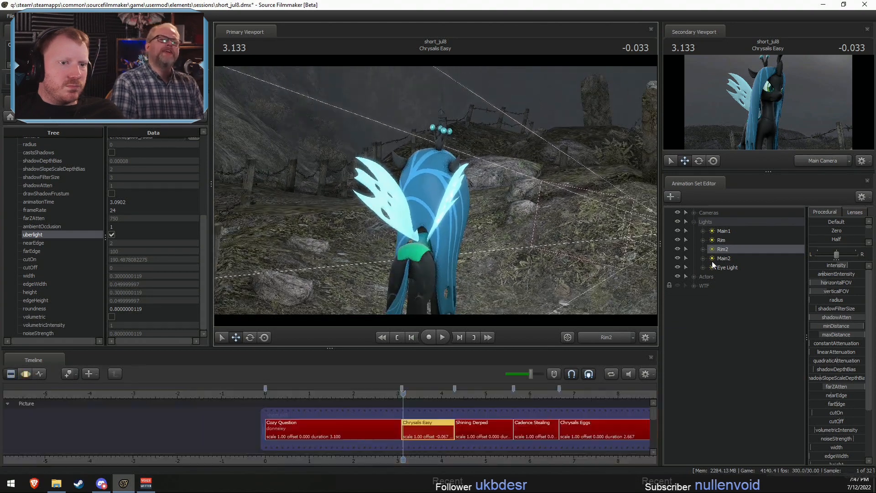
- Look through Main2 and adjust its position and aim over the background hill in the Motion Editor
click(719, 258)
click(479, 221)
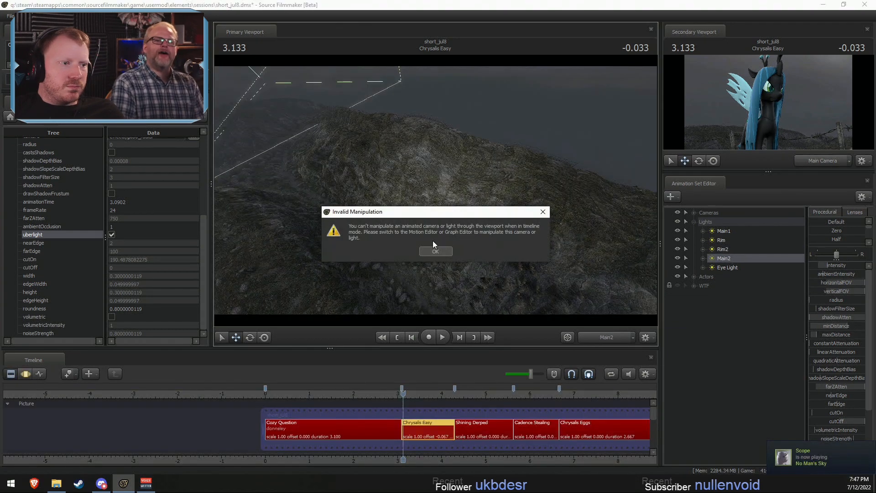
click(436, 250)
key(F3)
drag(544, 218, 435, 190)
key(s)
key(d)
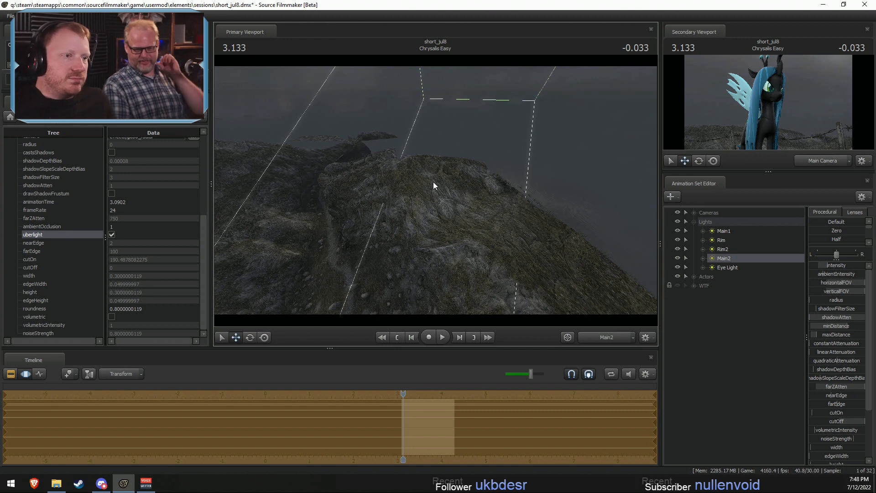
drag(464, 198, 435, 190)
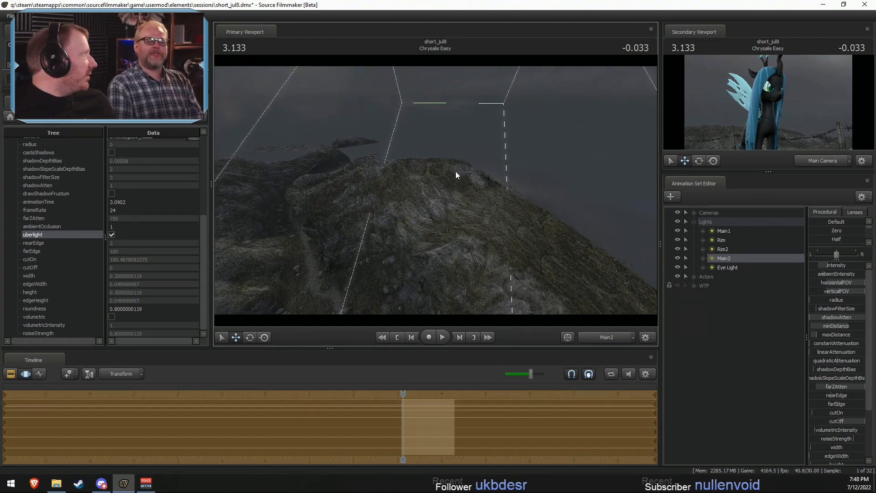
drag(486, 155, 500, 160)
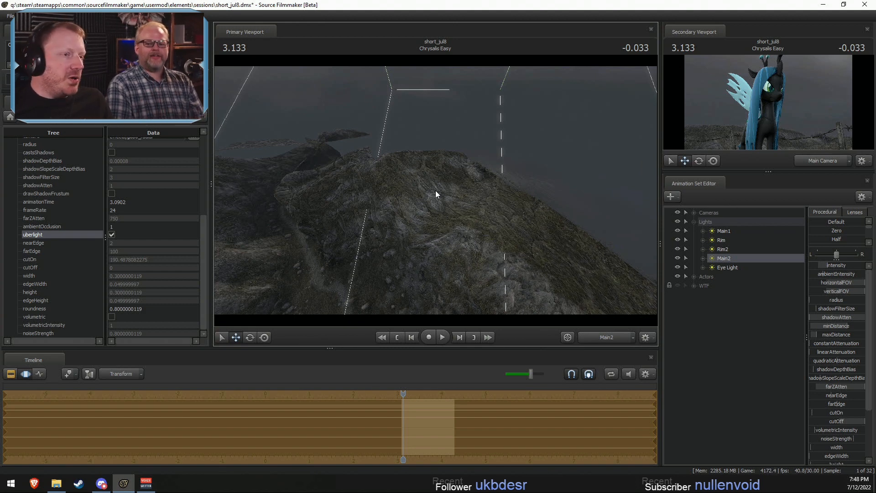
drag(435, 190, 436, 202)
key(F2)
- Scrub and play the Chrysalis Easy shot, checking its lighting through Main Camera
key(F3)
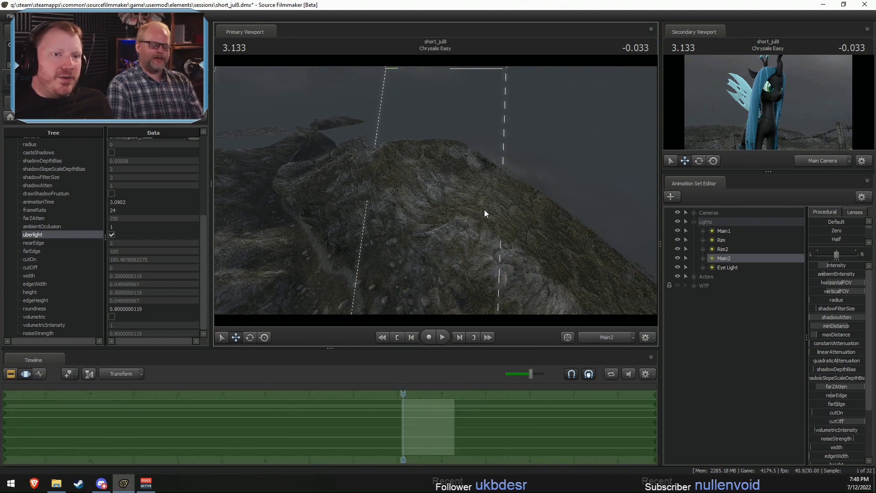
key(F2)
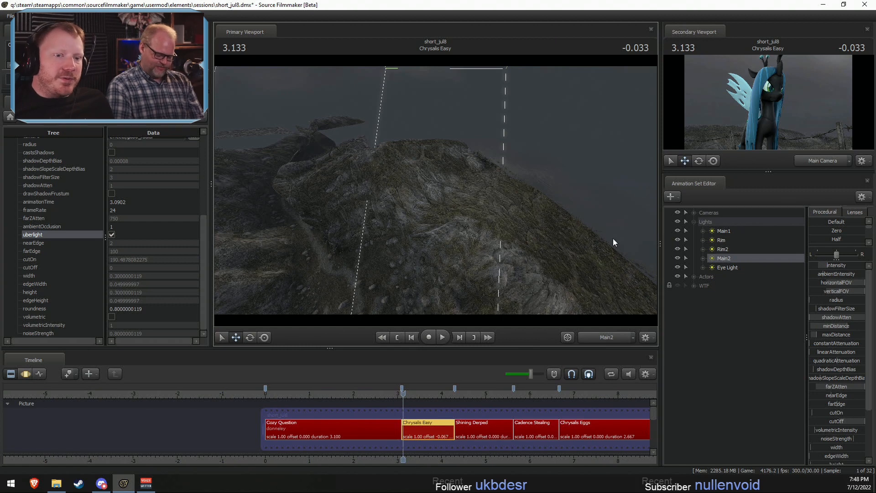
key(F3)
key(F2)
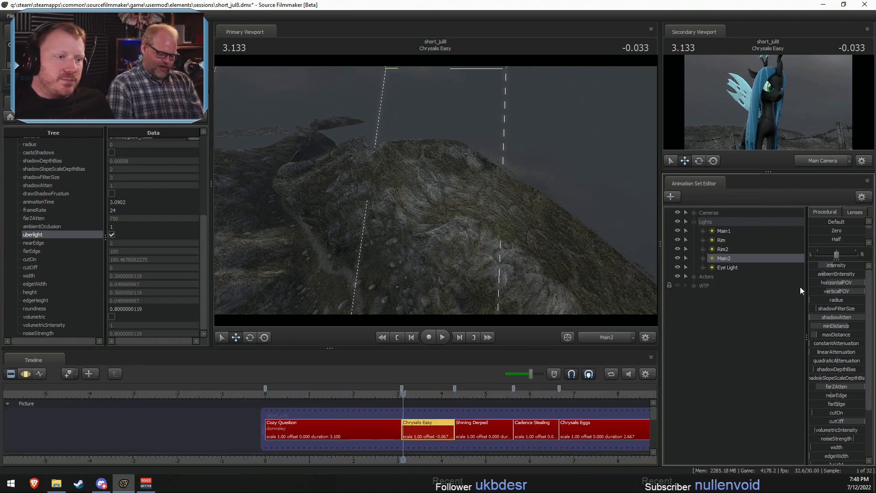
drag(398, 399, 428, 397)
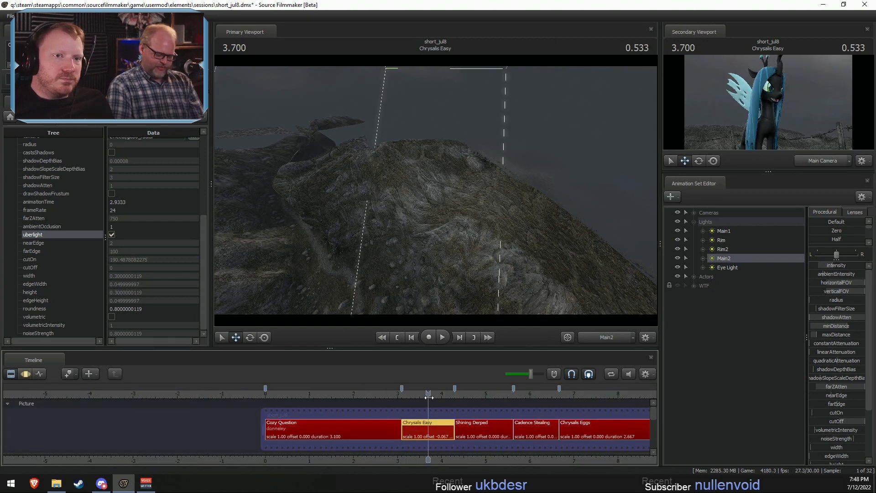
key(F3)
key(F2)
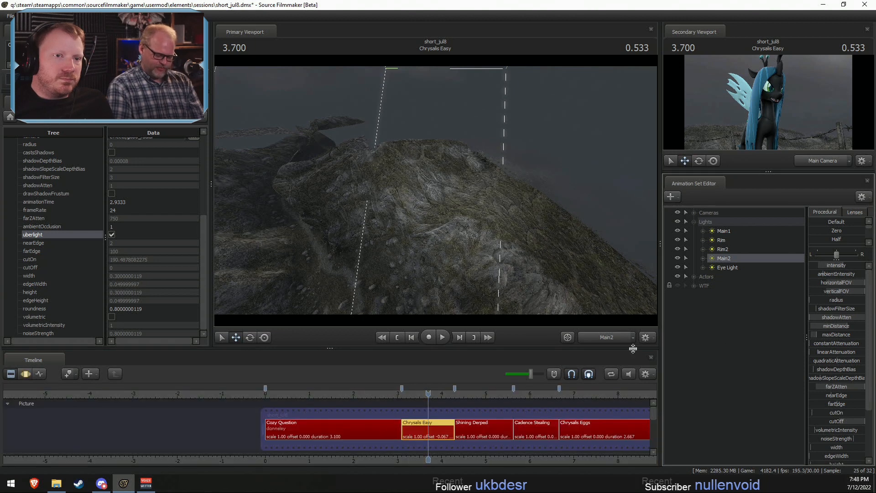
key(space)
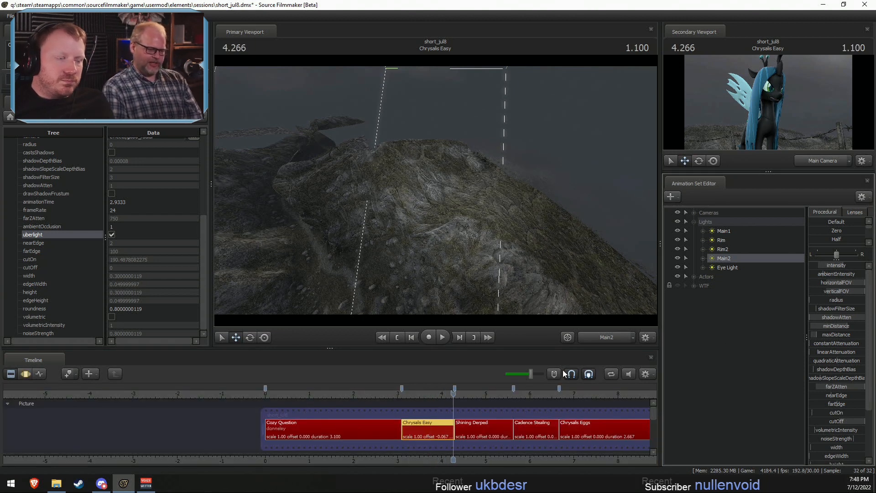
- Copy the Main1, Rim, Rim2, Main2 and Eye Light animation sets of the Chrysalis Easy shot
click(722, 230)
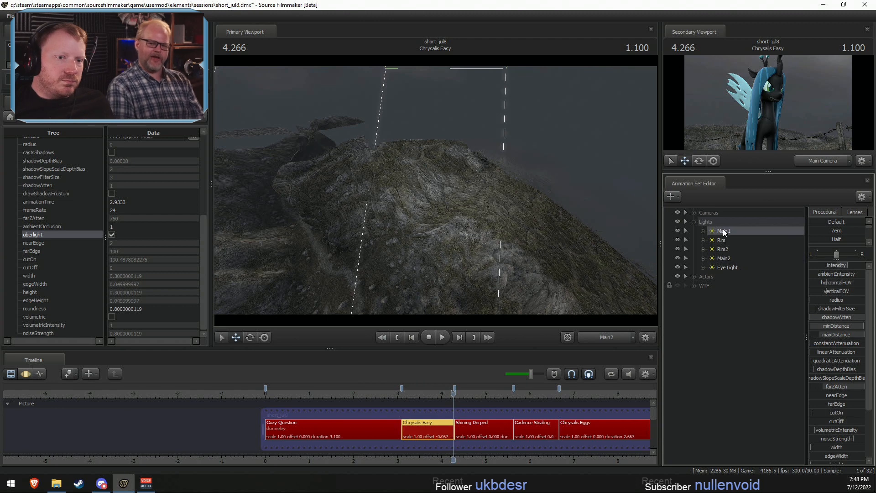
shift+click(727, 268)
right_click(731, 237)
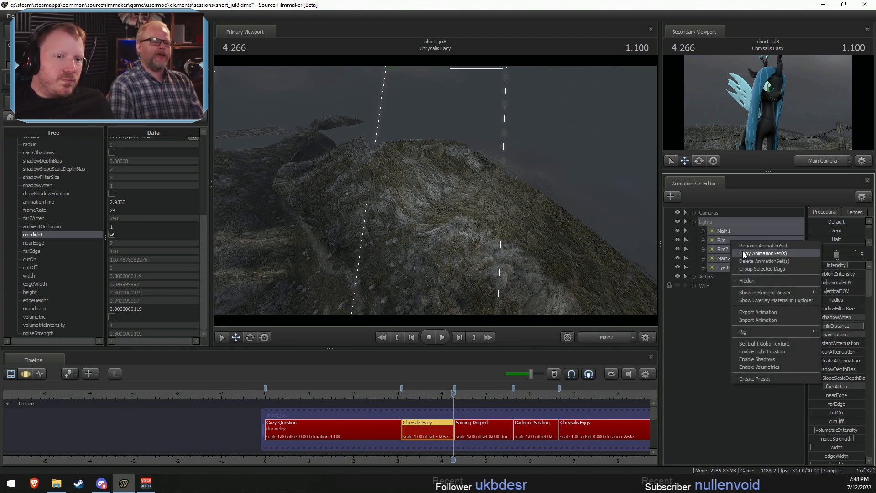
click(742, 253)
- Create a new light in the Baby Time shot and paste the copied Chrysalis Easy lights there
middle_drag(632, 424, 337, 390)
click(373, 391)
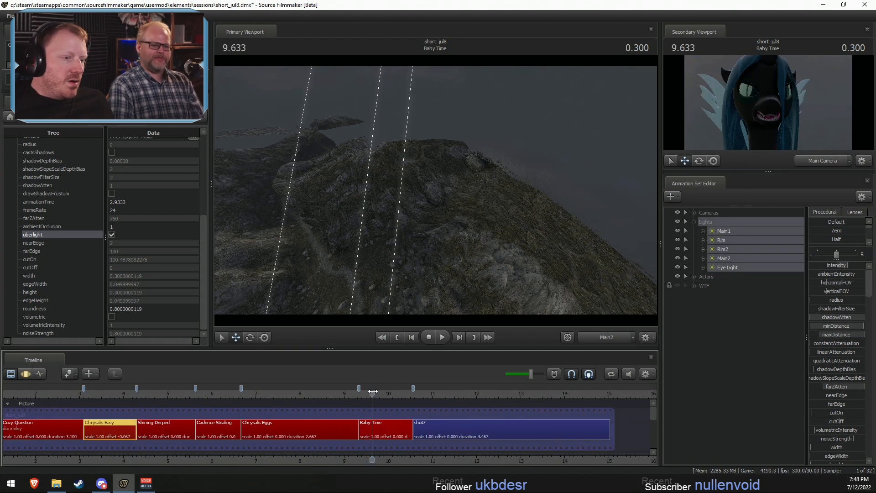
click(386, 433)
right_click(706, 300)
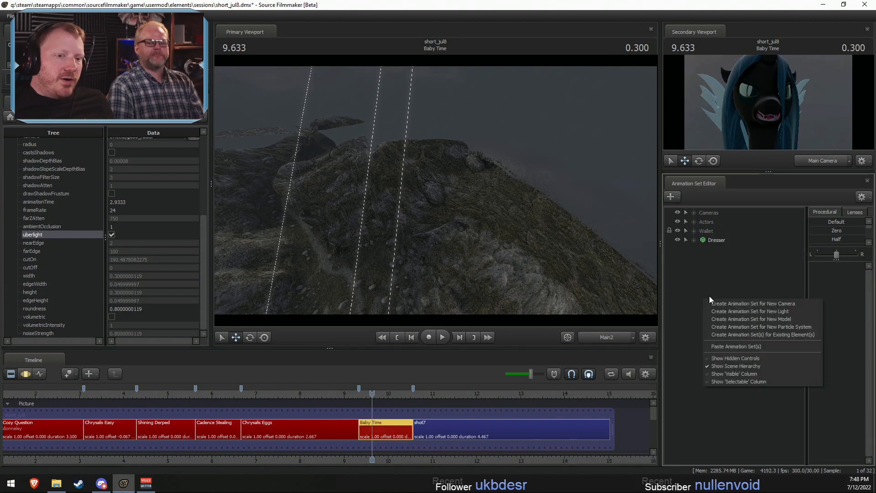
click(761, 310)
right_click(722, 276)
click(755, 324)
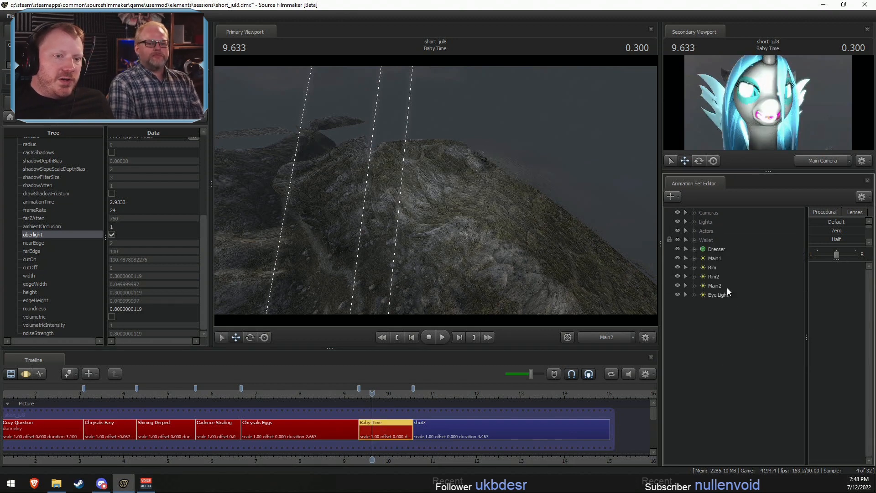
- Move the pasted Main1, Rim, Rim2, Main2 and Eye Light into the Lights group of the Baby Time shot
shift+click(715, 294)
drag(715, 293, 705, 222)
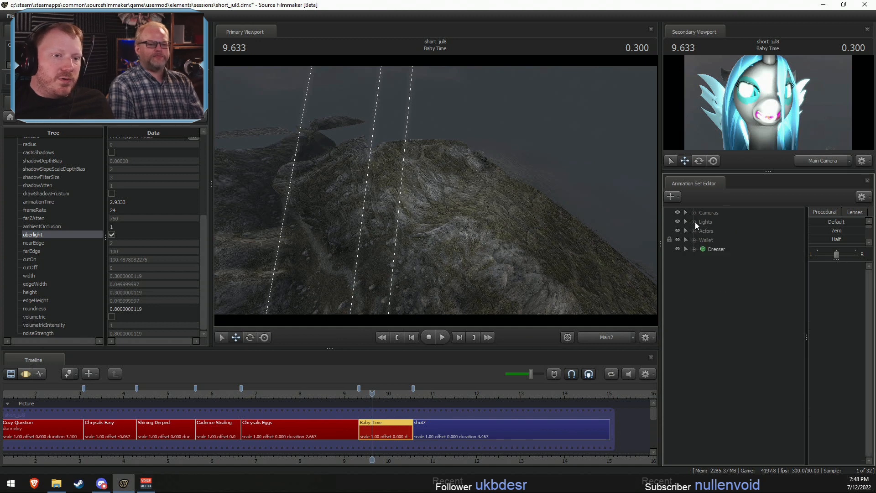
click(694, 222)
right_click(710, 232)
click(739, 250)
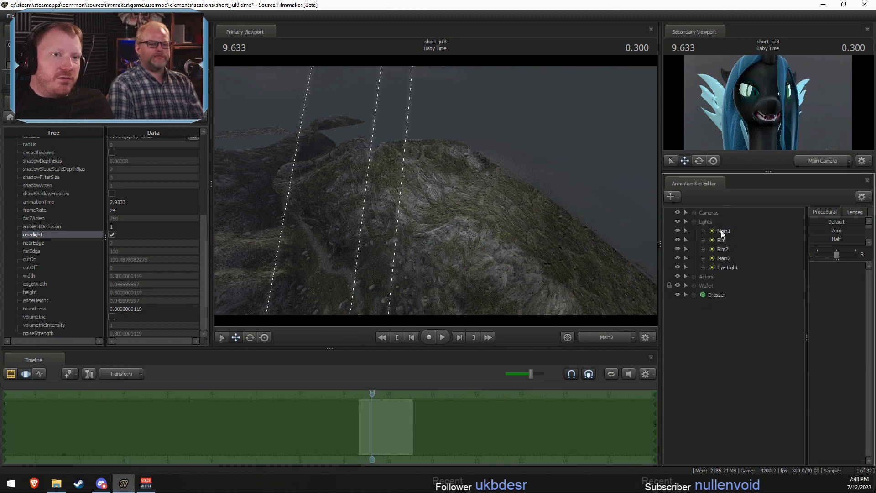
- Look through the Rim light of Baby Time and adjust its position and aim on Chrysalis
click(720, 240)
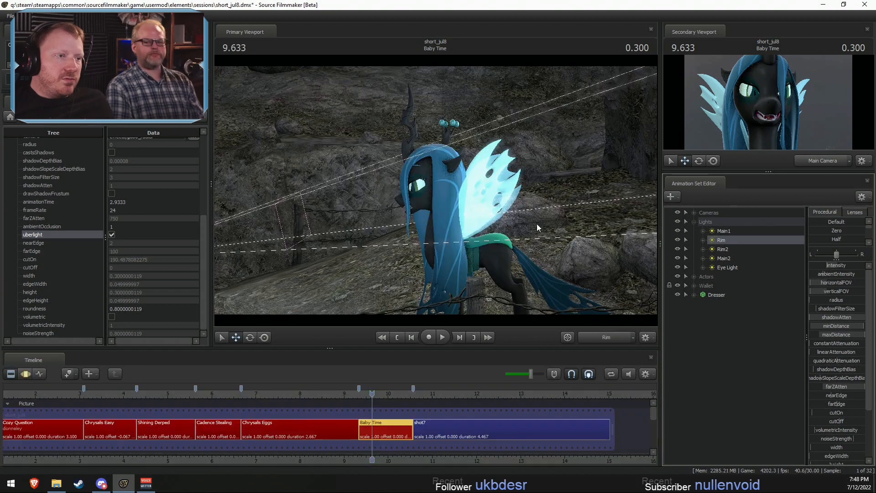
mouse_move(435, 190)
mouse_down()
mouse_move(387, 199)
mouse_move(456, 190)
mouse_move(488, 176)
mouse_move(346, 180)
mouse_move(436, 178)
mouse_move(421, 189)
mouse_move(369, 189)
mouse_move(433, 193)
mouse_move(410, 191)
mouse_move(444, 182)
mouse_up()
key(F2)
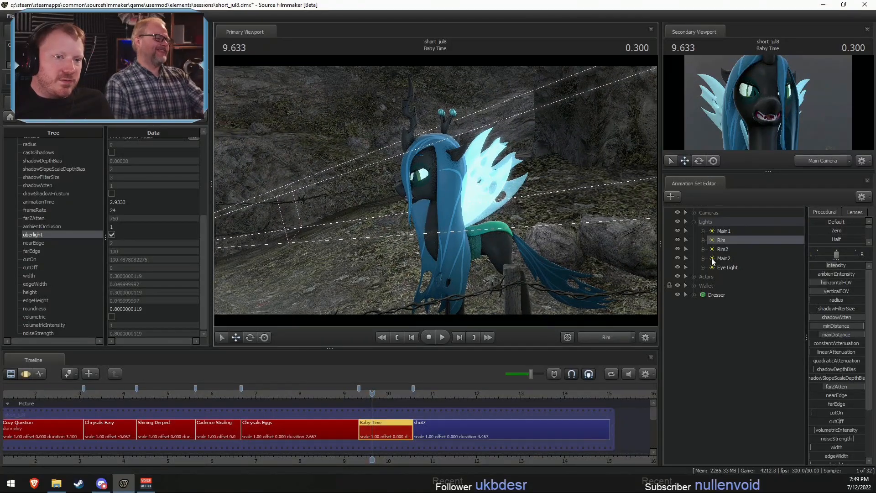
- Look through Main1, adjust its position and aim on Chrysalis, and play the Baby Time shot
click(729, 258)
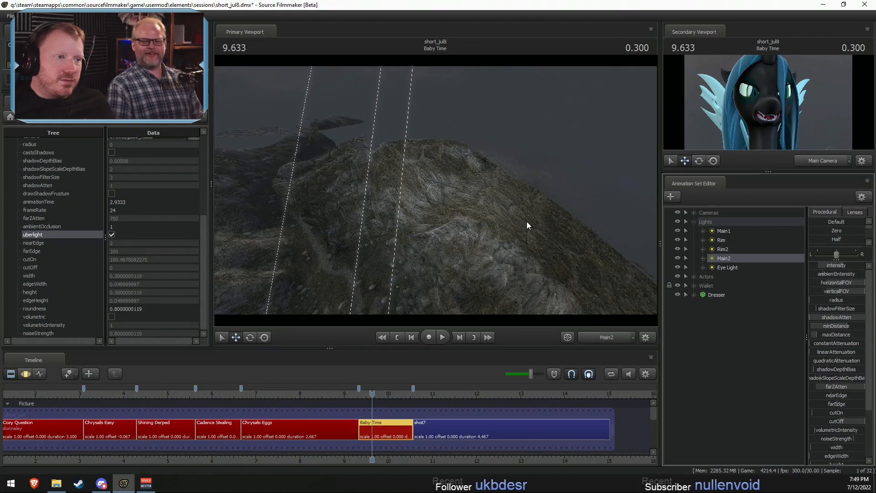
click(723, 231)
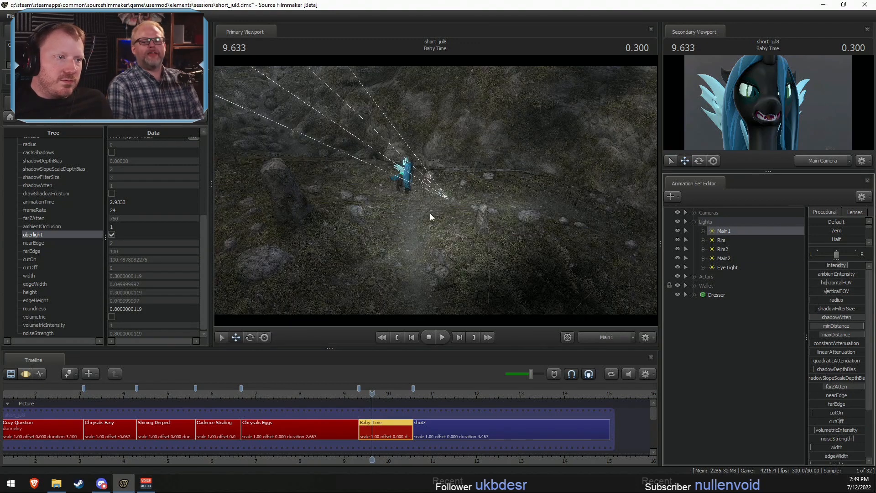
key(F3)
key(F2)
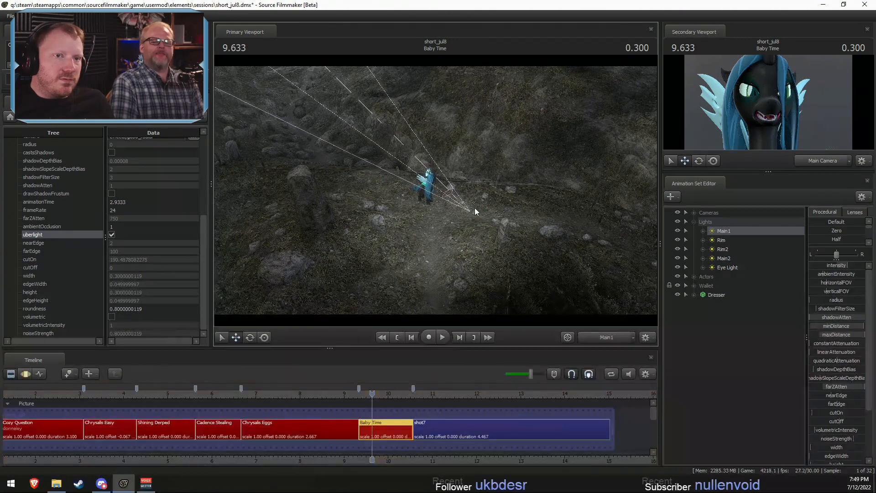
key(space)
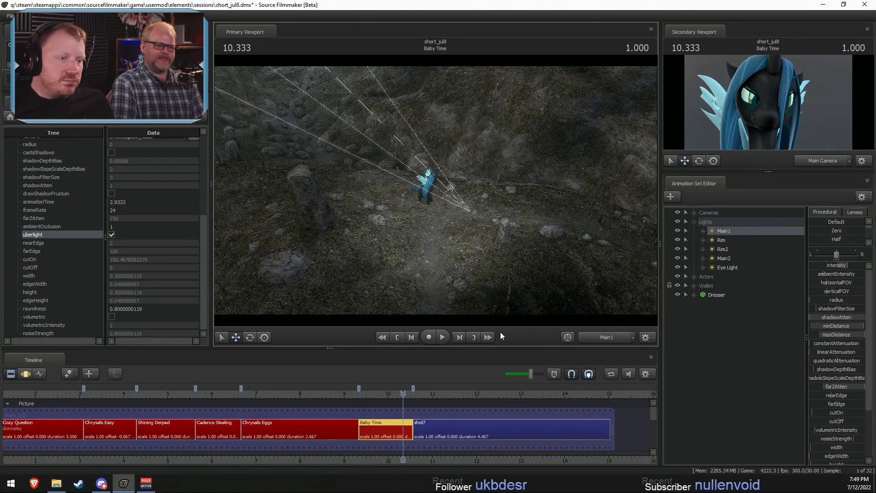
- Return to the Chrysalis Easy shot and duplicate its Rim light by copying and pasting the animation set
scroll(149, 387, down, 2)
click(137, 387)
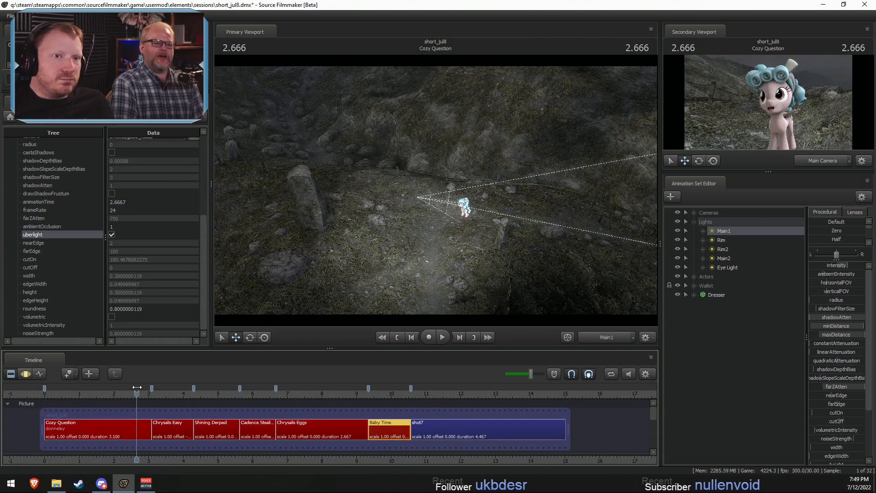
drag(136, 387, 169, 387)
click(176, 436)
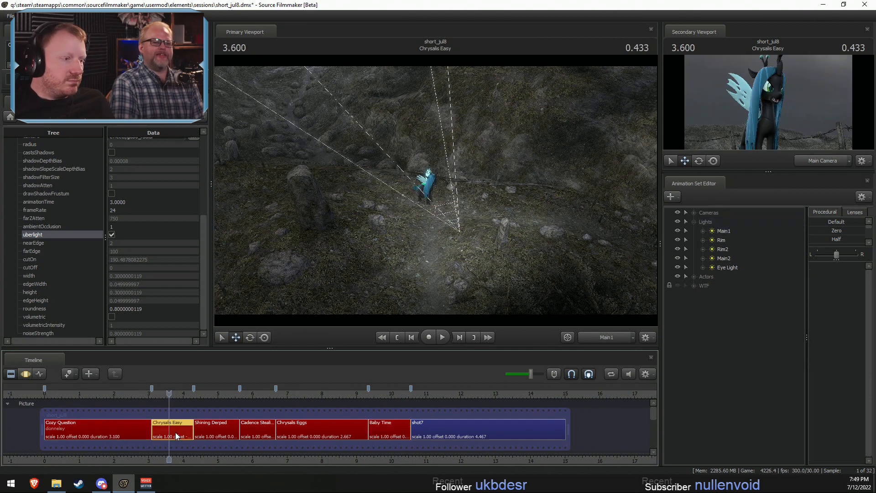
click(729, 239)
right_click(729, 240)
click(747, 251)
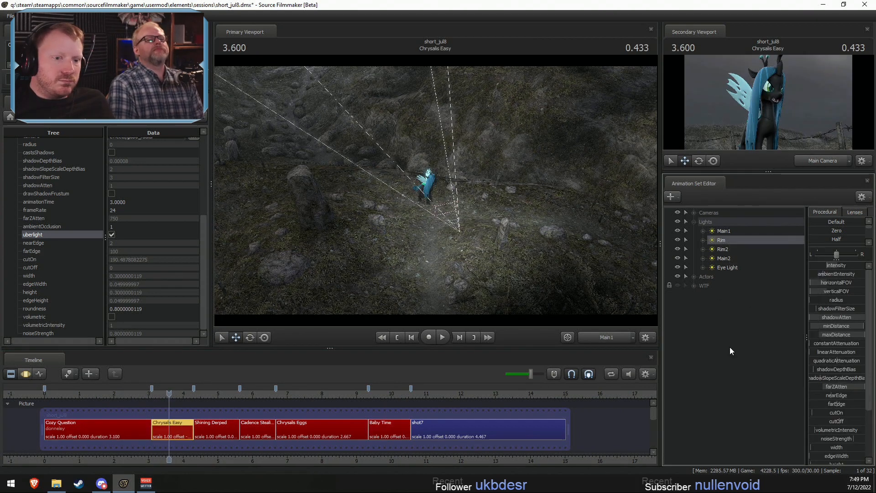
right_click(730, 347)
click(751, 397)
- Rename the duplicated rim light in the Chrysalis Easy shot as Underlight
right_click(717, 294)
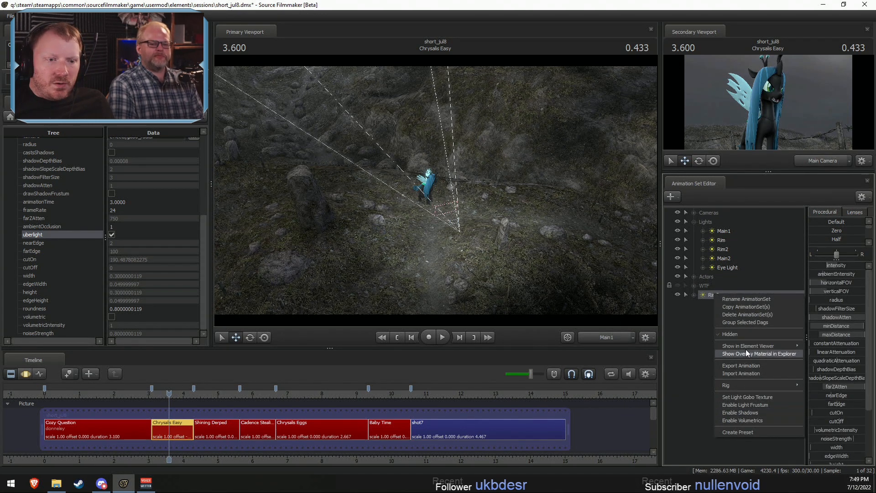
click(704, 294)
right_click(728, 295)
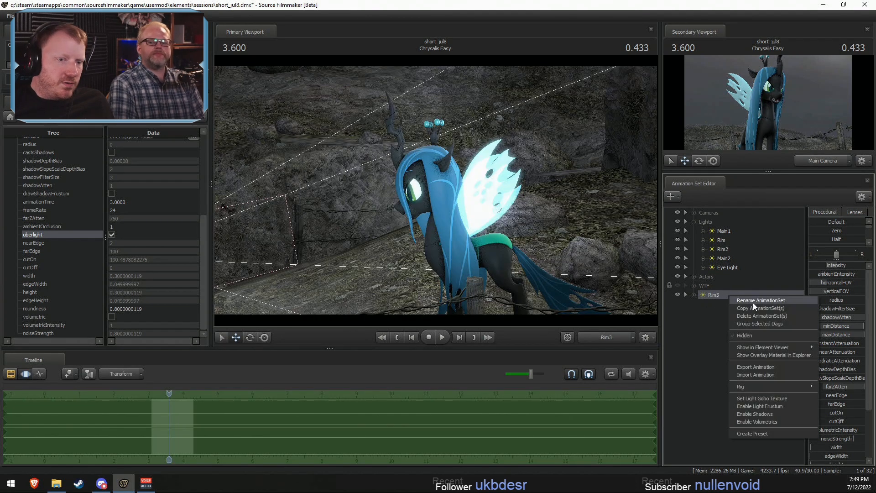
click(768, 309)
text(Underlig)
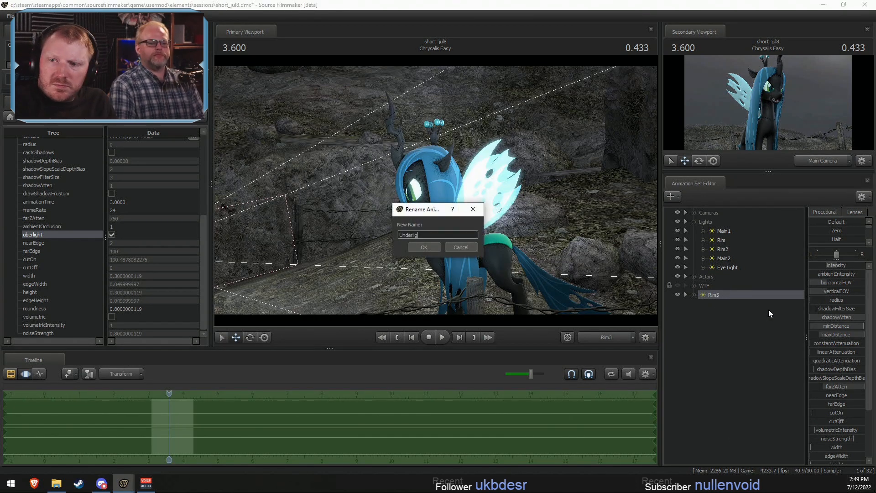
text(ht)
key(Return)
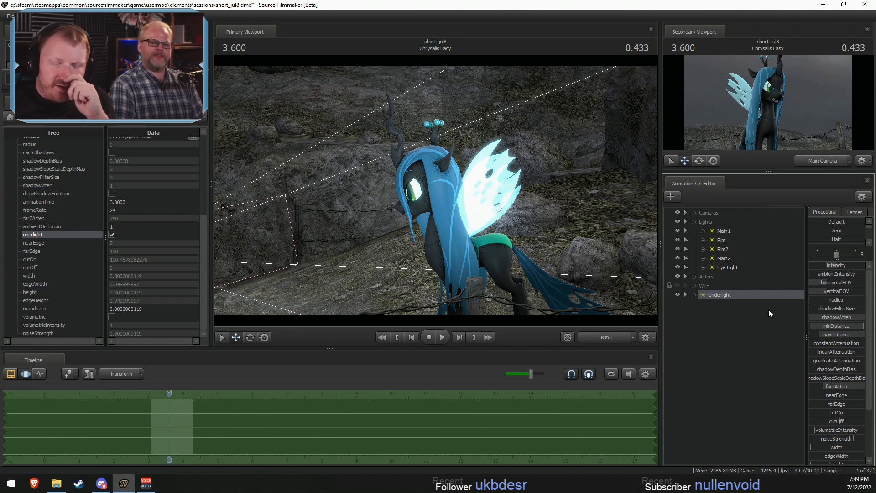
- Look through Underlight and reposition it low in front of Chrysalis, aimed upward at her in the Motion Editor
drag(714, 296, 363, 183)
key(F2)
key(F3)
drag(491, 236, 438, 196)
key(w)
key(s)
drag(436, 190, 479, 192)
key(F2)
key(F3)
scroll(475, 201, up, 3)
key(F2)
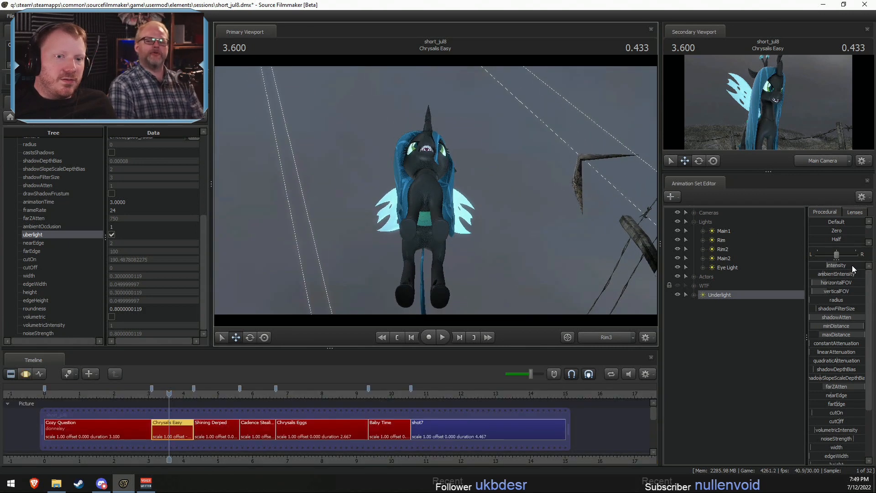
- Adjust Underlight's intensity in the Motion Editor and move the light into the Lights group
key(F3)
drag(854, 265, 841, 264)
key(F2)
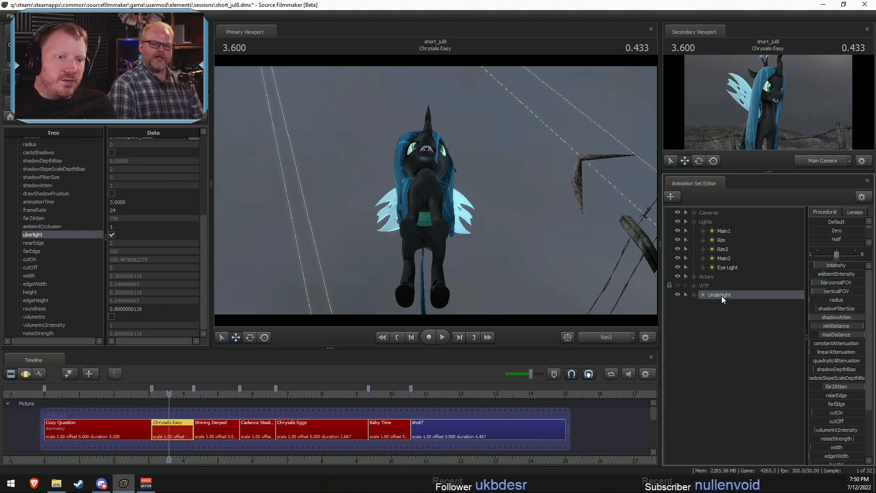
drag(721, 296, 713, 223)
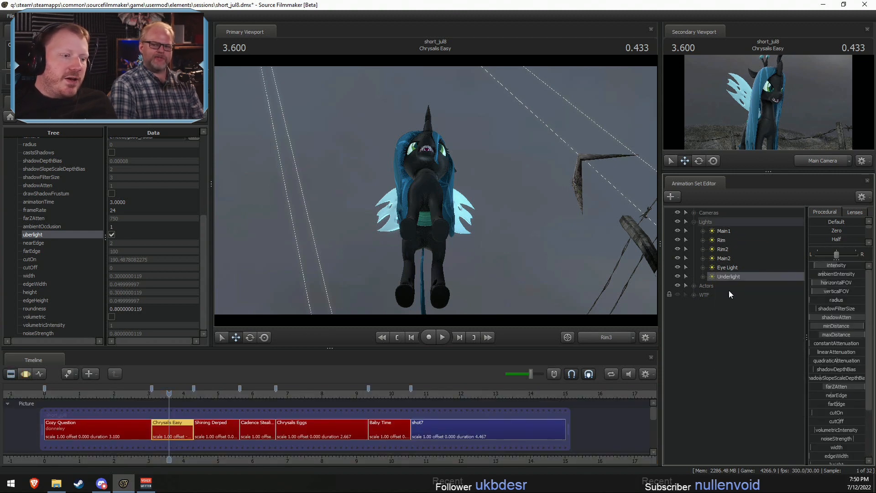
- Scrub the timeline from Chrysalis Easy to the Cadence Stealing shot
drag(201, 406, 267, 409)
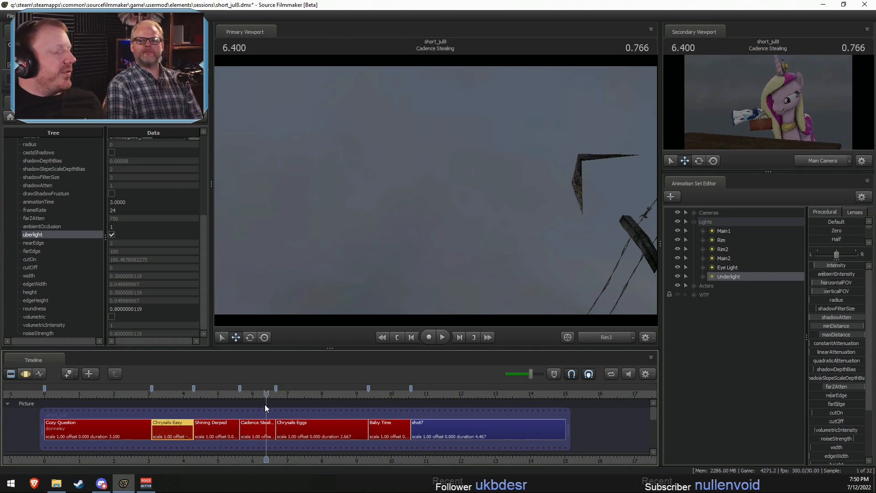
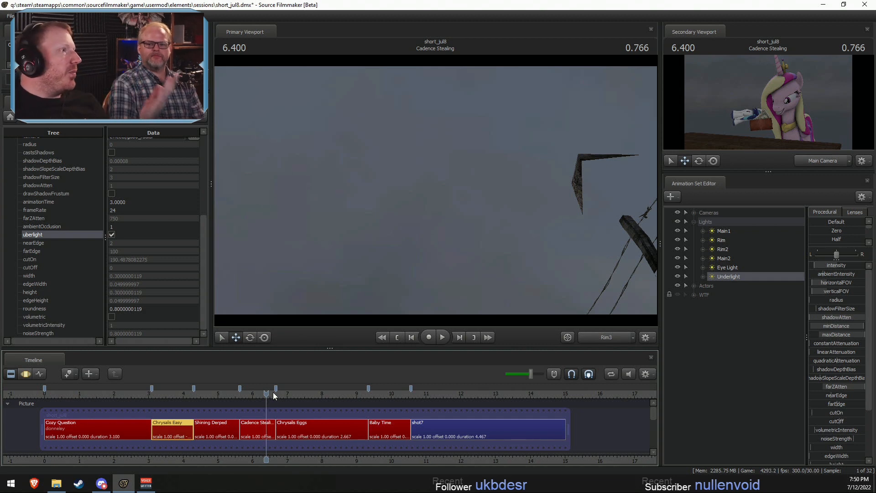
- Copy Underlight from the Chrysalis Easy shot into the Baby Time shot and move it into the Lights group
drag(359, 395, 390, 395)
click(733, 358)
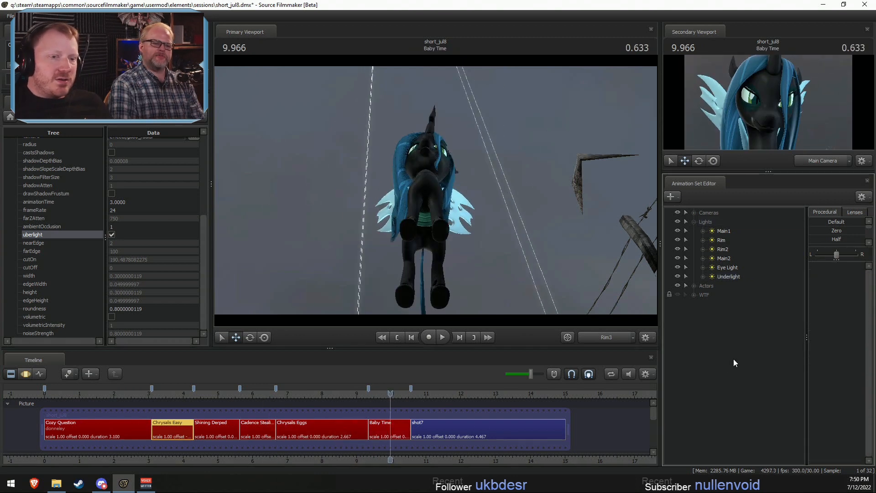
click(387, 429)
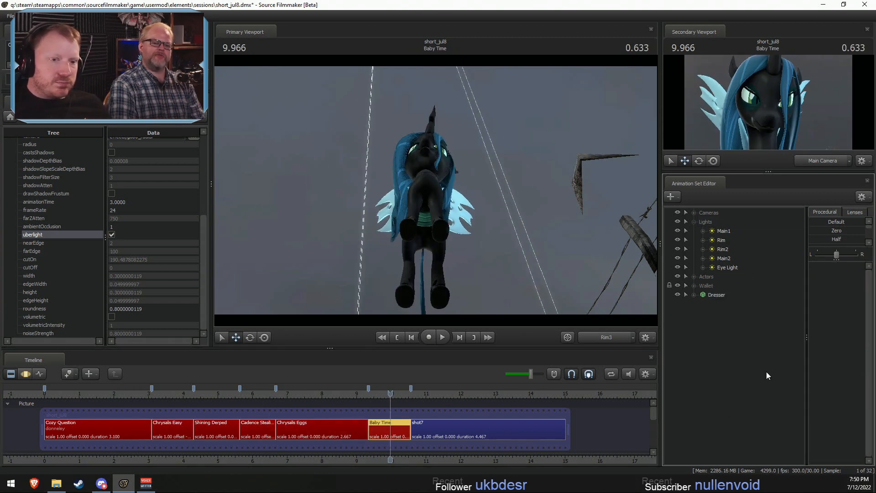
drag(730, 303, 718, 222)
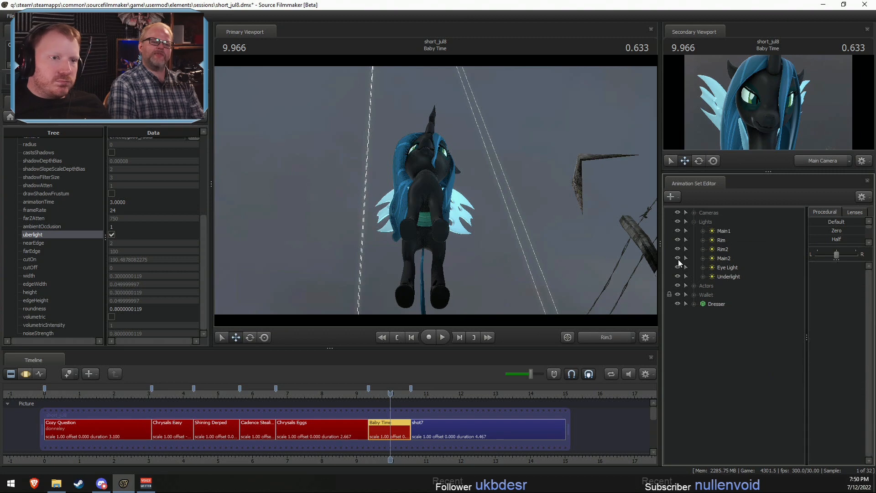
- Play back the Baby Time shot through the Main Camera, continuing into shot7
click(601, 337)
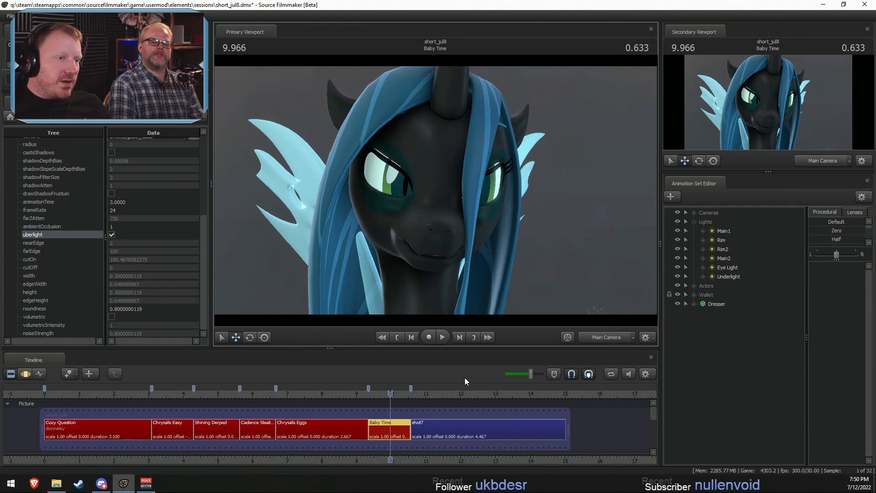
click(373, 394)
key(space)
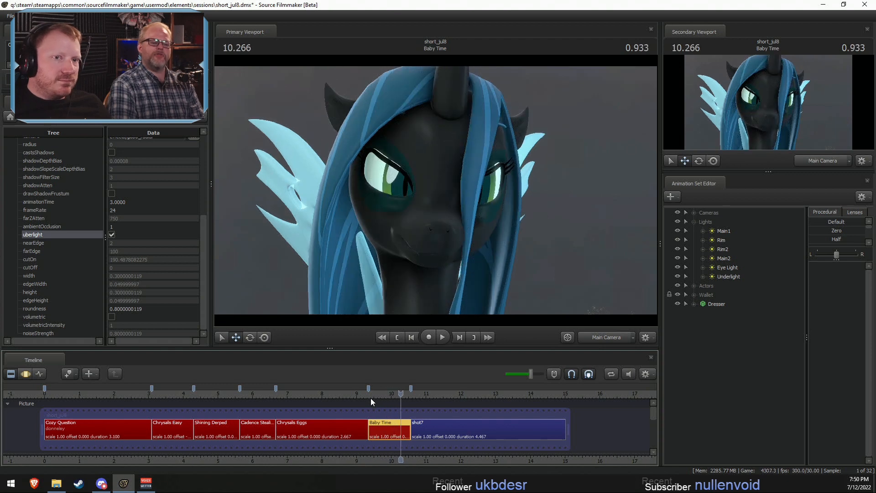
key(space)
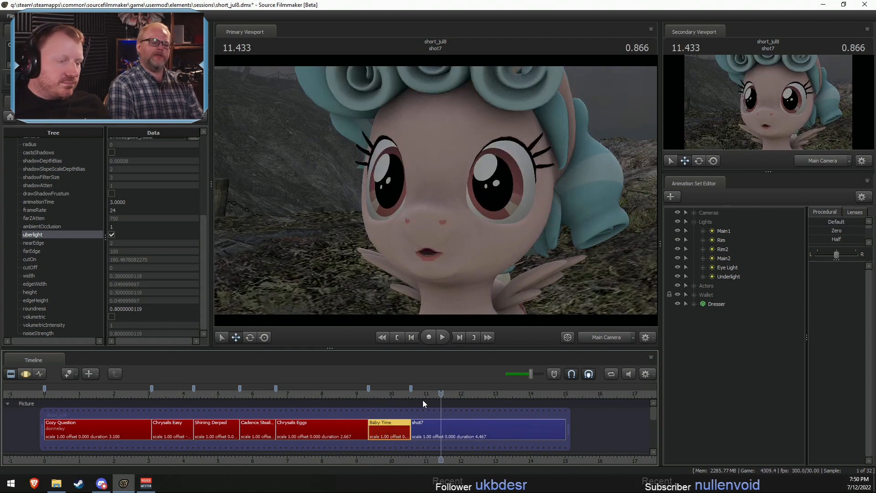
click(419, 395)
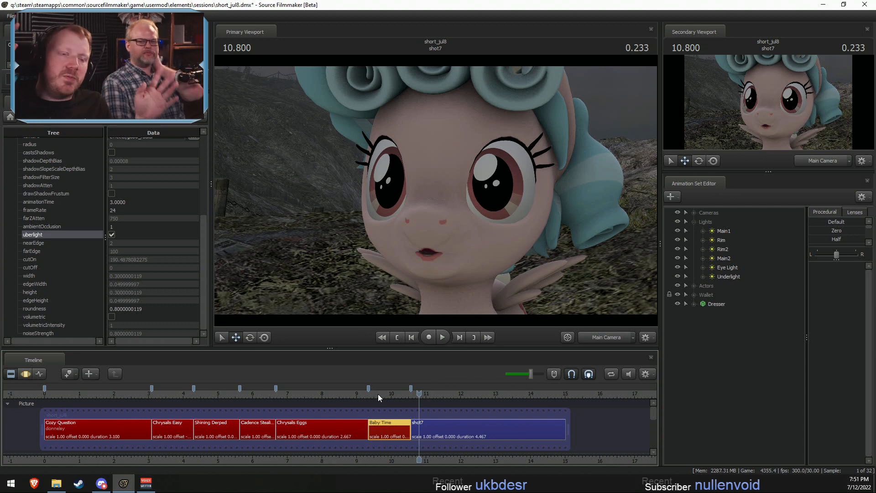
click(406, 392)
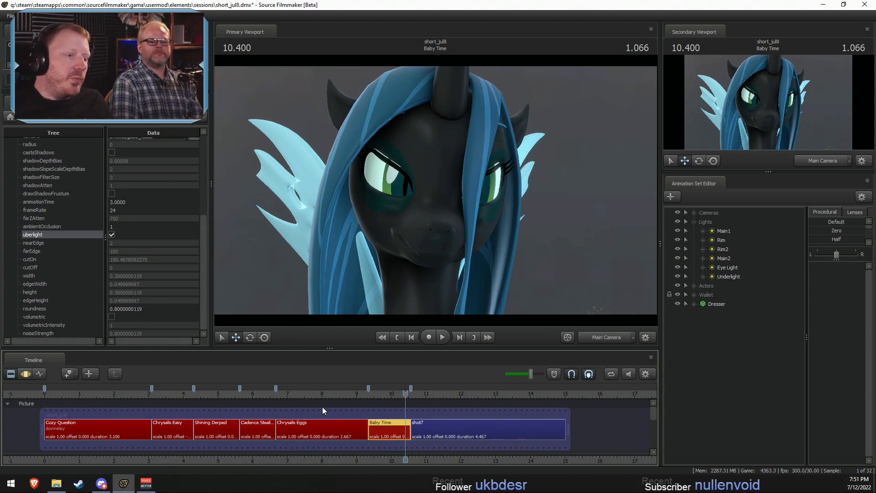
- Scrub back through the Chrysalis Eggs, Cadence Stealing and Cozy Question shots to review their lighting, ending in Chrysalis Easy
click(338, 396)
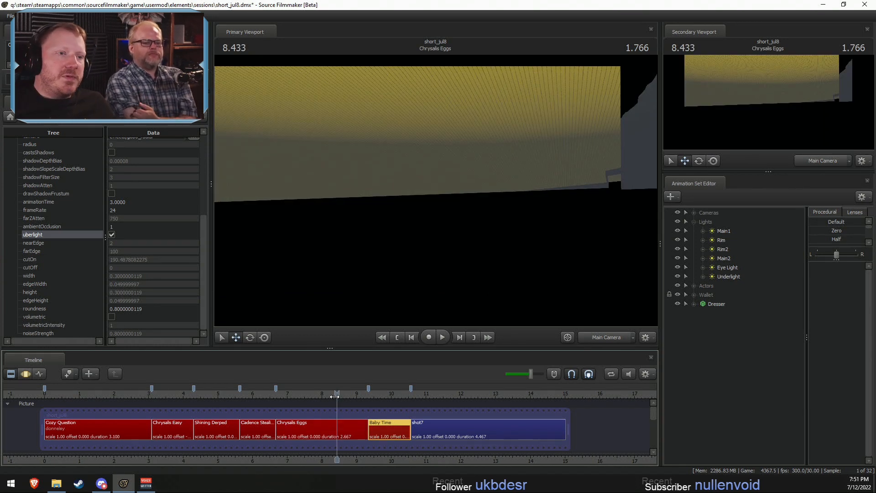
drag(271, 396, 270, 397)
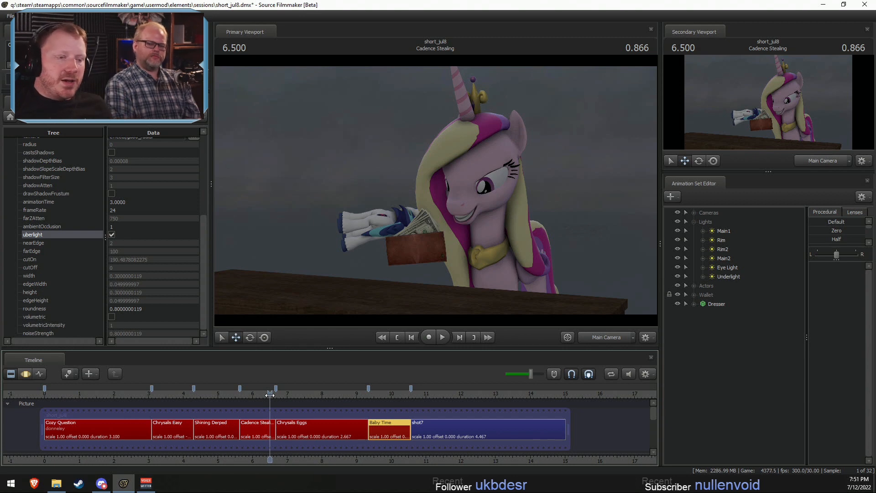
click(173, 393)
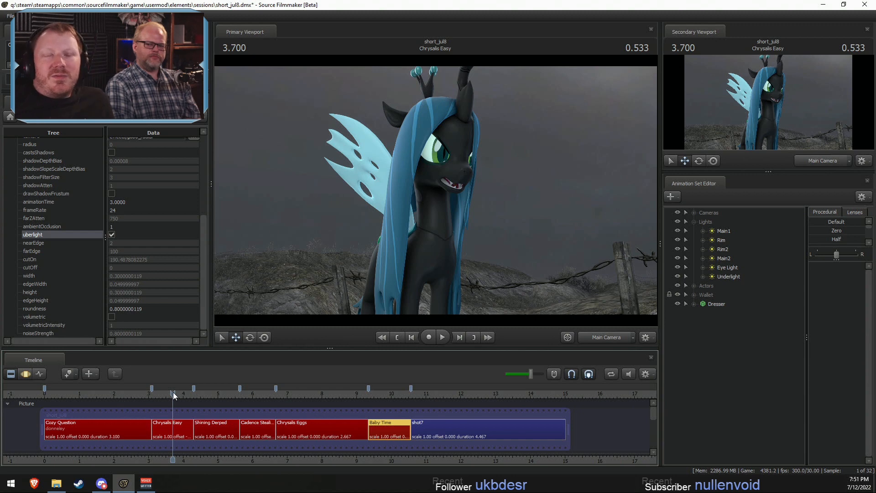
drag(48, 395, 176, 402)
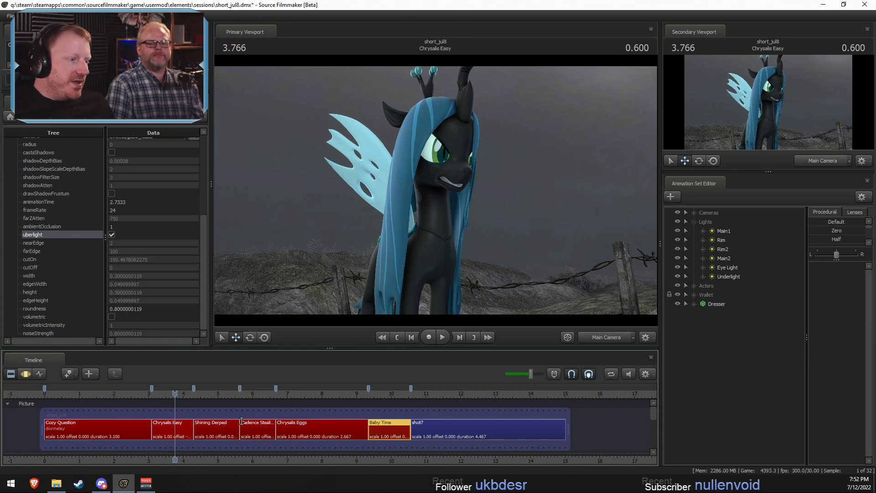
- Select the Chrysalis Easy shot and enlarge the procedural preset list in the Animation Set Editor
click(170, 427)
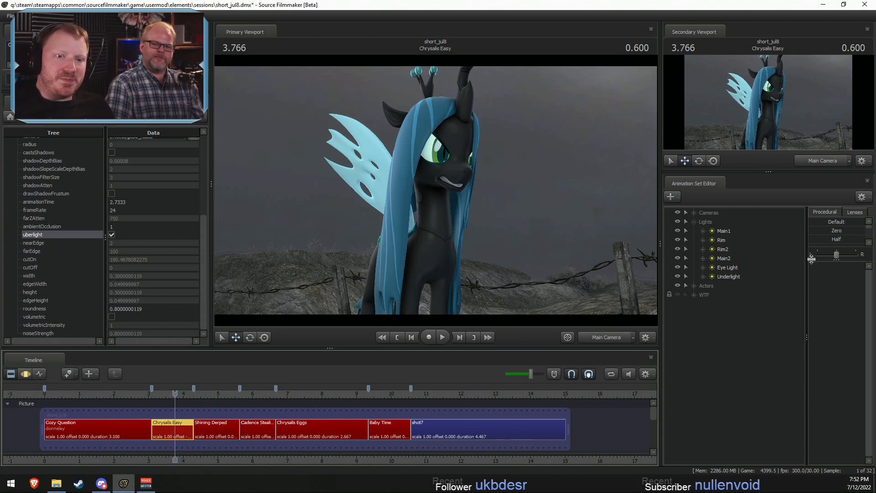
drag(834, 259, 833, 284)
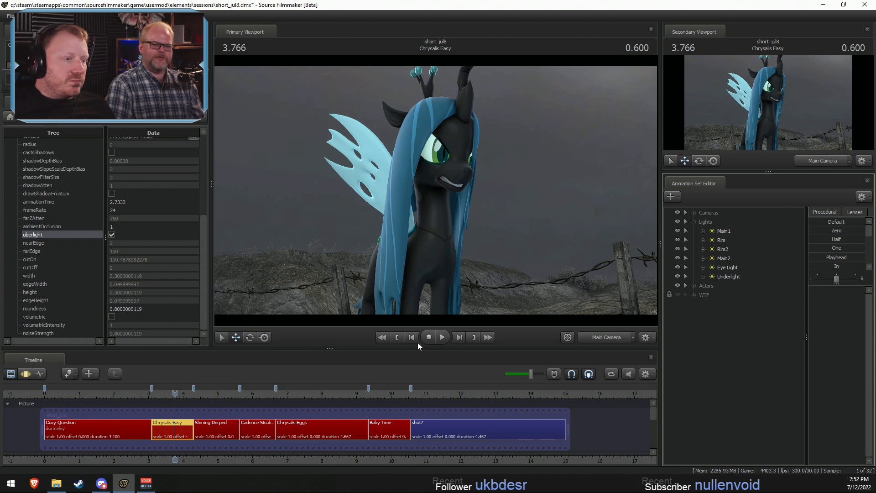
- Review the Shining Derped shot and play the cut from Cozy Question into Chrysalis Easy
click(211, 391)
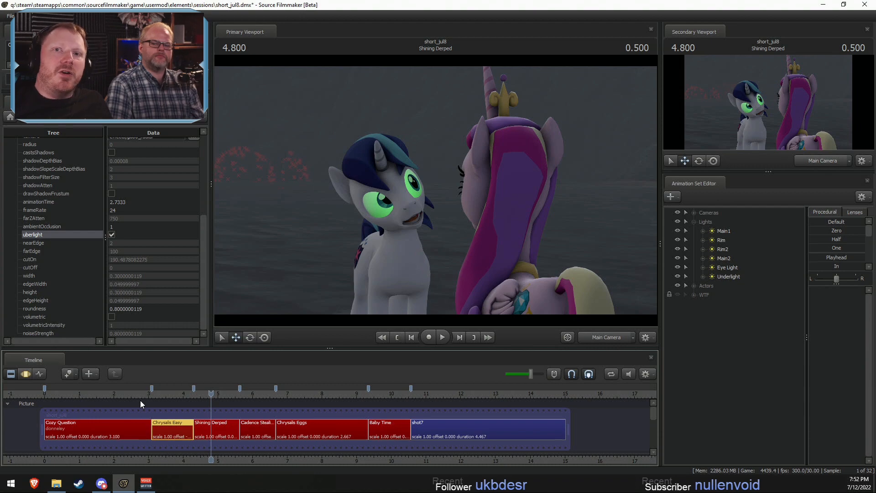
click(154, 394)
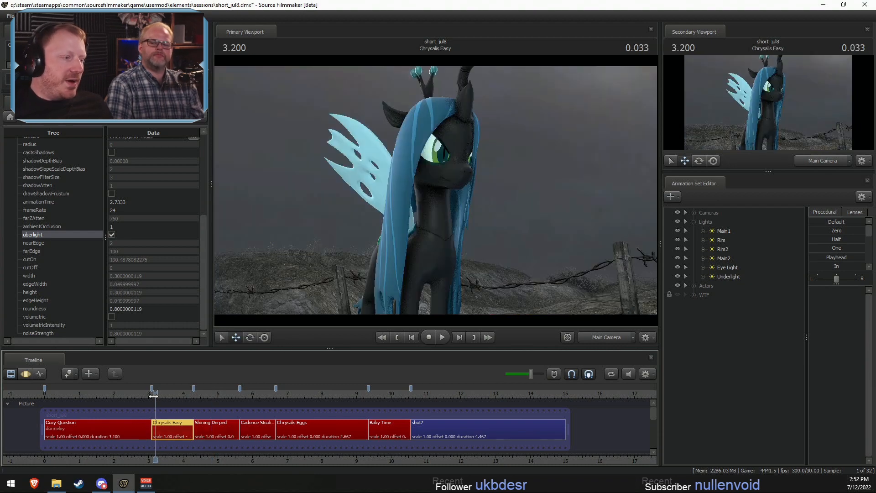
drag(153, 396, 142, 399)
key(space)
key(space)
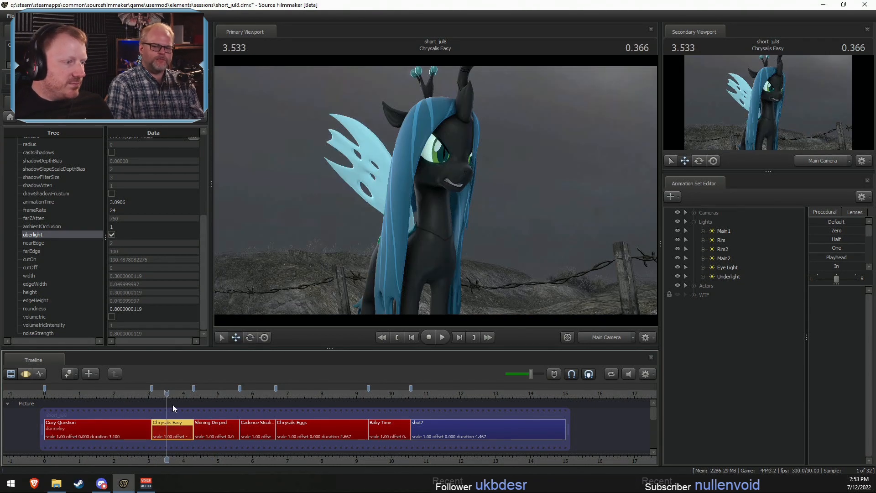
click(145, 395)
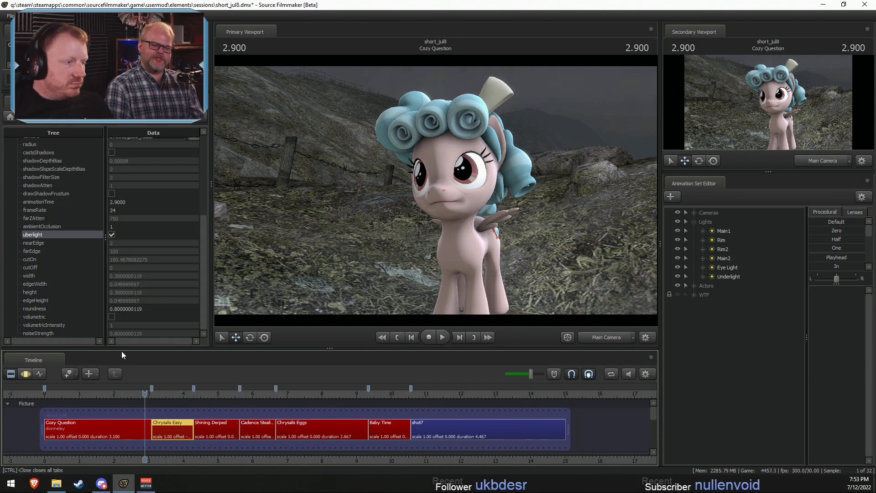
- Compare the Chrysalis Easy shot through the Work Camera and the Main Camera, and scrub to 4.000
click(167, 393)
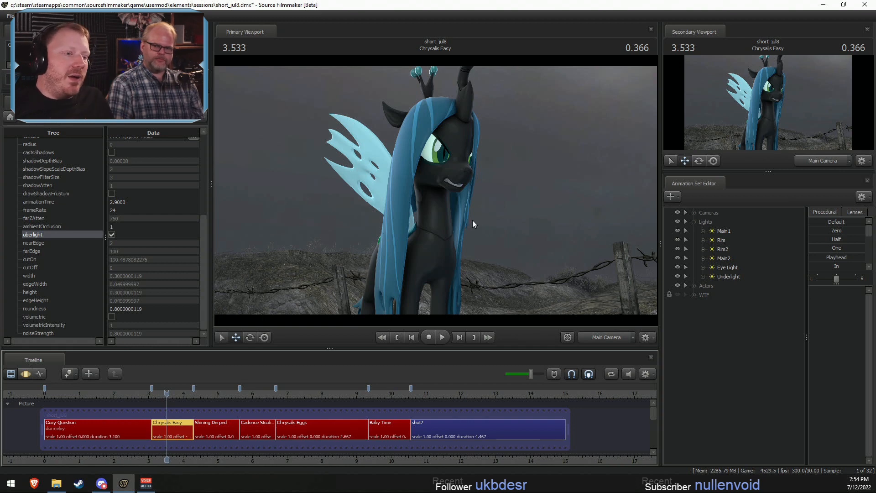
click(607, 337)
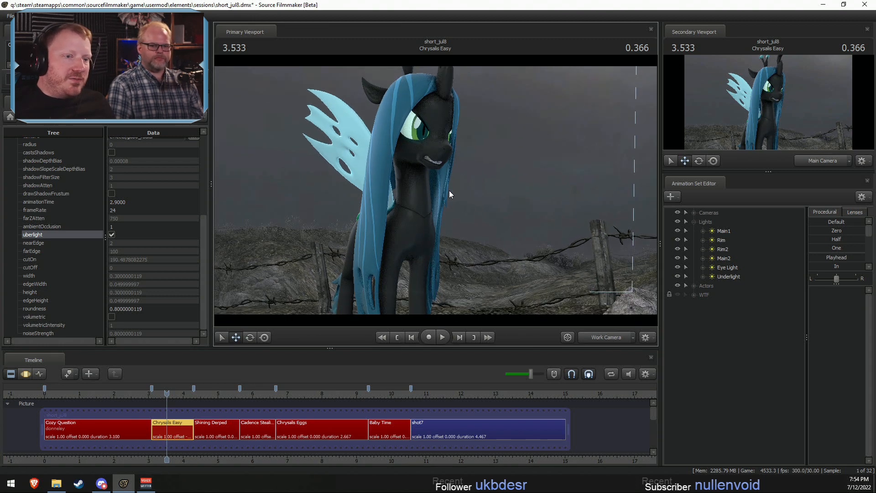
click(605, 337)
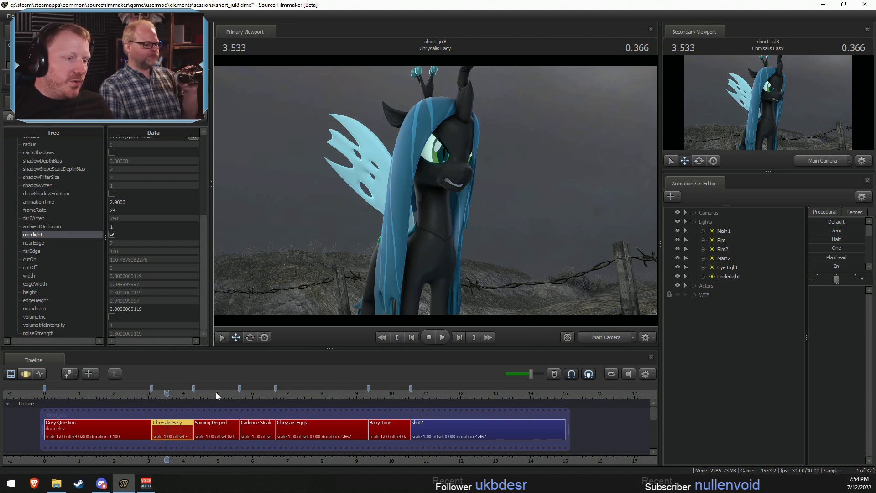
drag(167, 393, 183, 392)
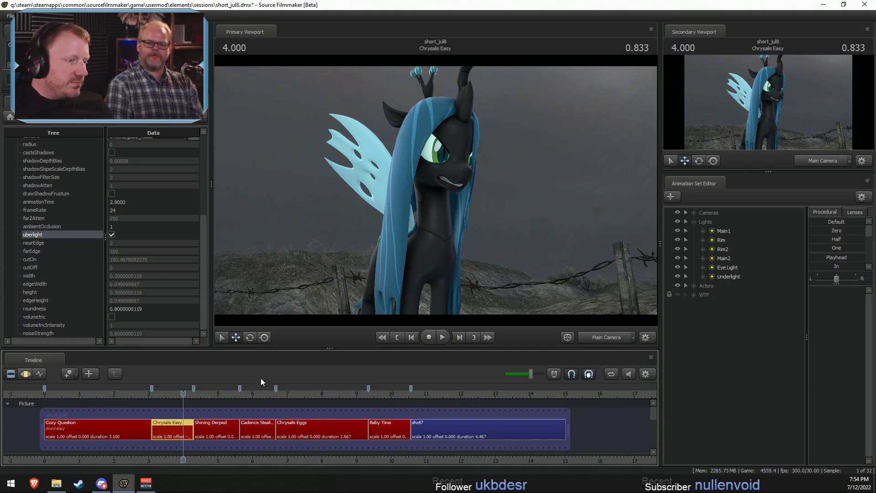
- Play back the Shining Derped shot, including its cut into Cadence Stealing
drag(183, 393, 268, 383)
click(194, 395)
key(space)
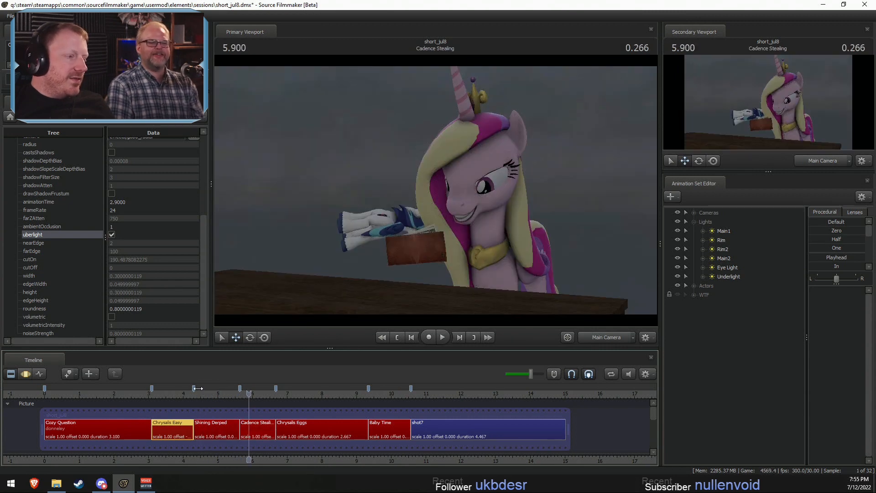
click(196, 393)
key(space)
key(space)
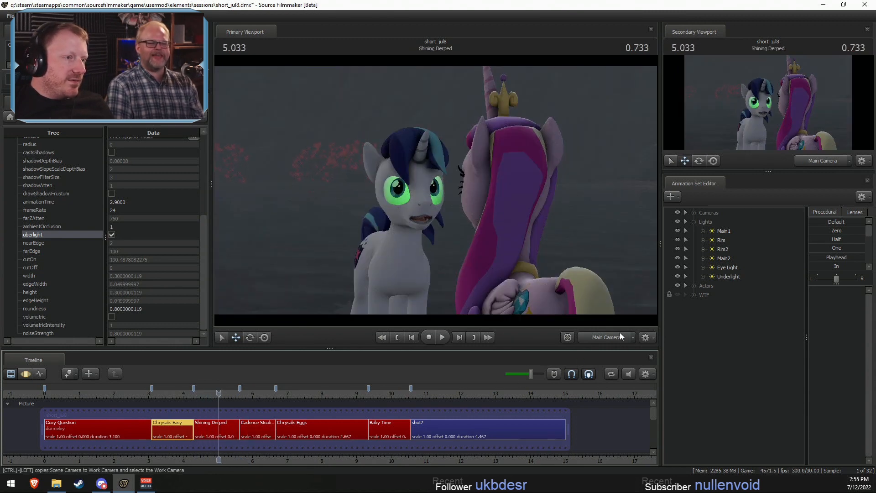
key(space)
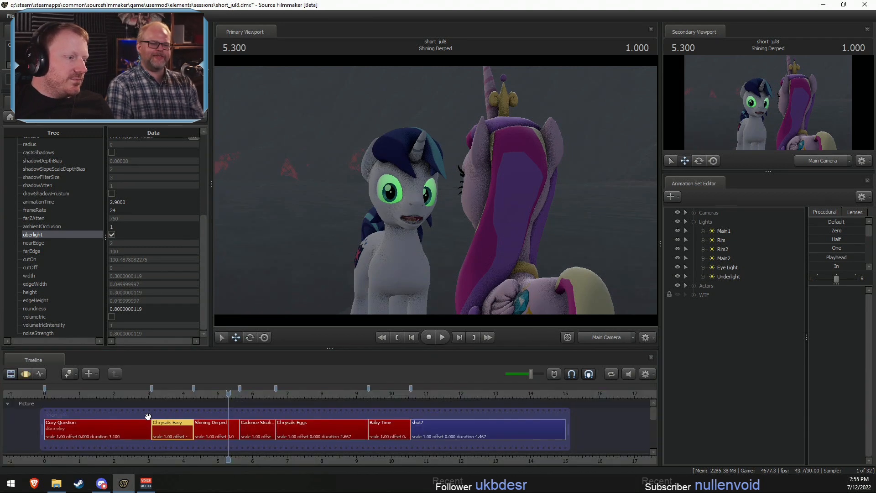
- Frame Cozy Glow's face through the Work Camera at 1.866 in the Cozy Question shot
click(146, 393)
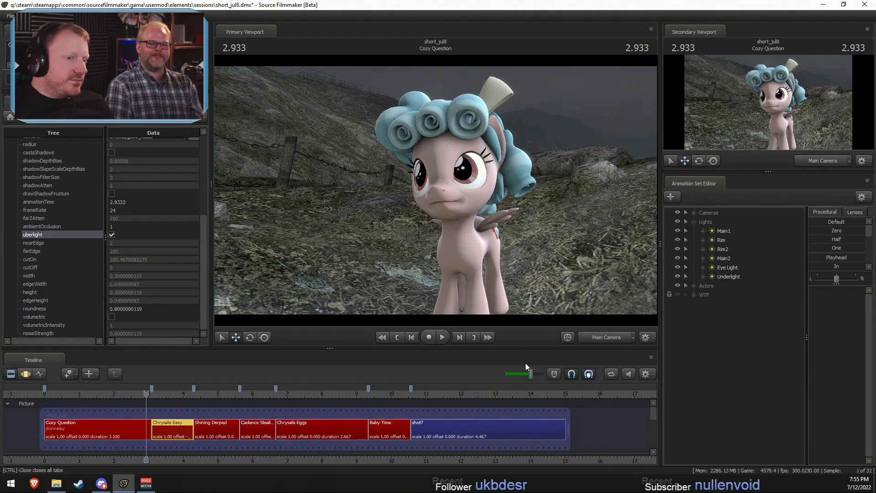
ctrl+click(598, 339)
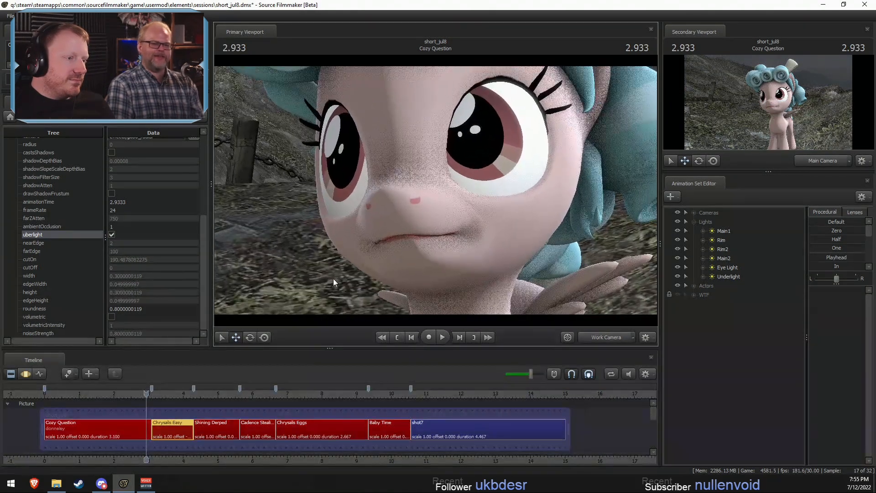
drag(132, 393, 107, 393)
scroll(124, 399, up, 4)
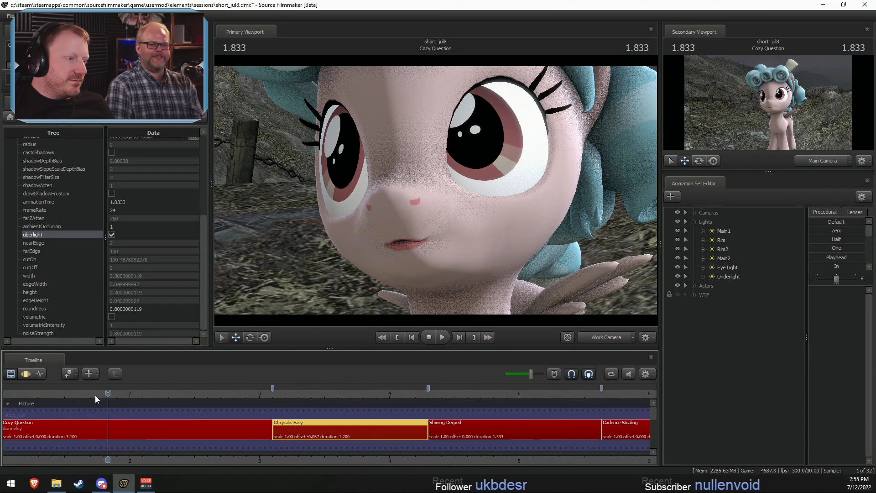
click(104, 392)
drag(104, 393, 112, 394)
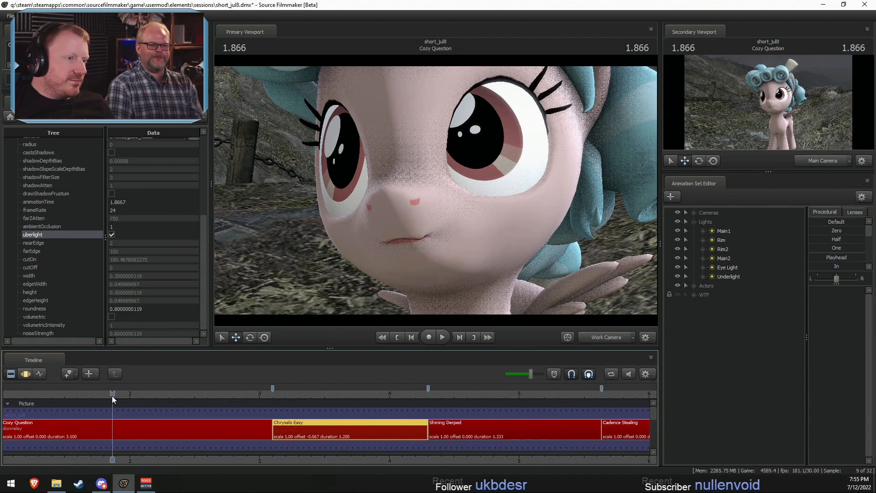
drag(436, 193, 434, 267)
- Select the Cozy Question shot and activate the Rotate manipulator on Cozy Glow's Head control in the Motion Editor
key(F3)
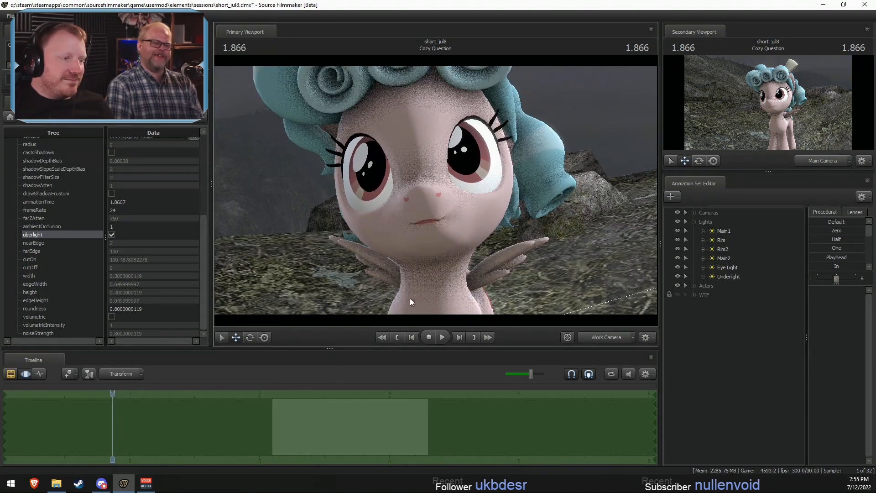
key(F2)
click(122, 437)
key(F3)
key(F2)
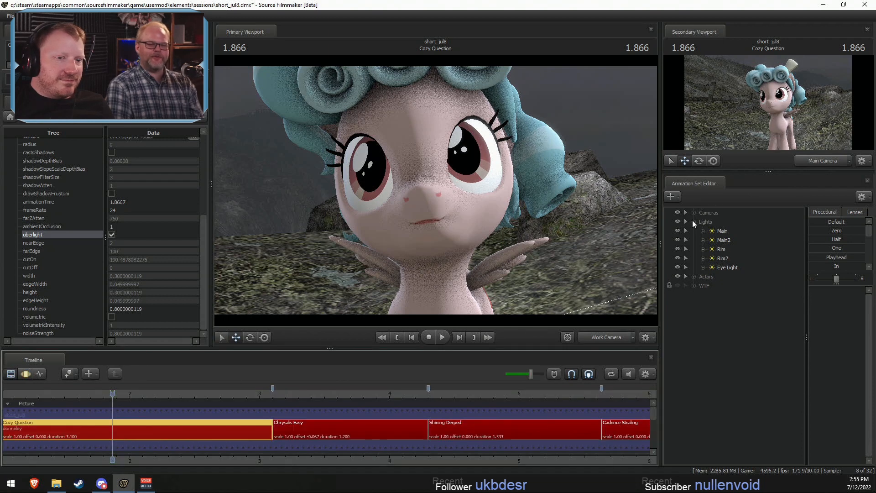
click(693, 276)
click(703, 285)
click(712, 304)
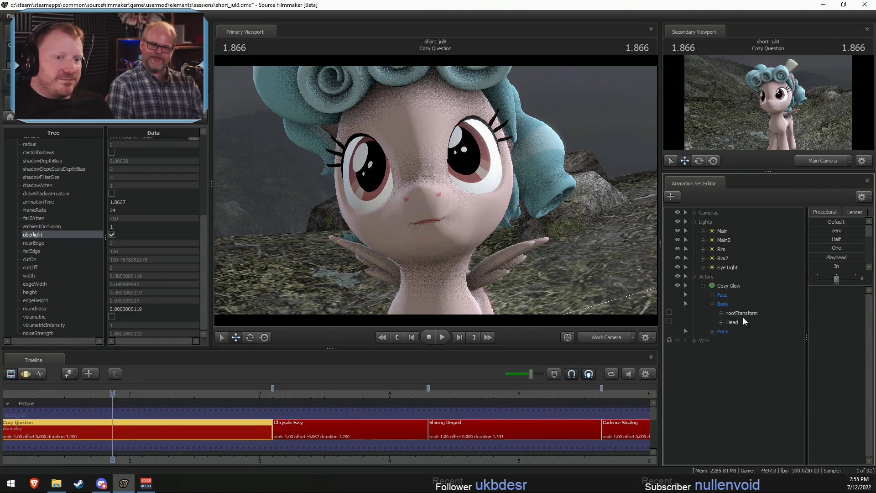
click(737, 321)
drag(412, 228, 505, 245)
key(e)
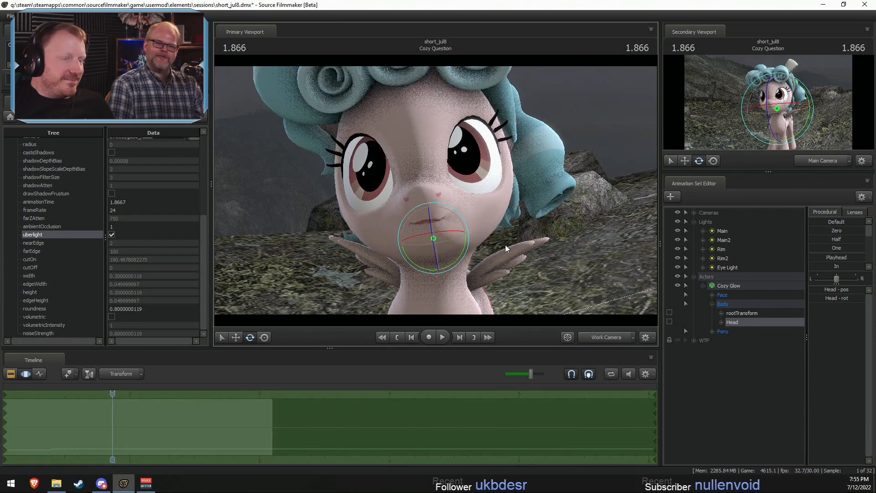
- Compare Cozy Glow's head pose through the Main Camera and the Work Camera
click(601, 338)
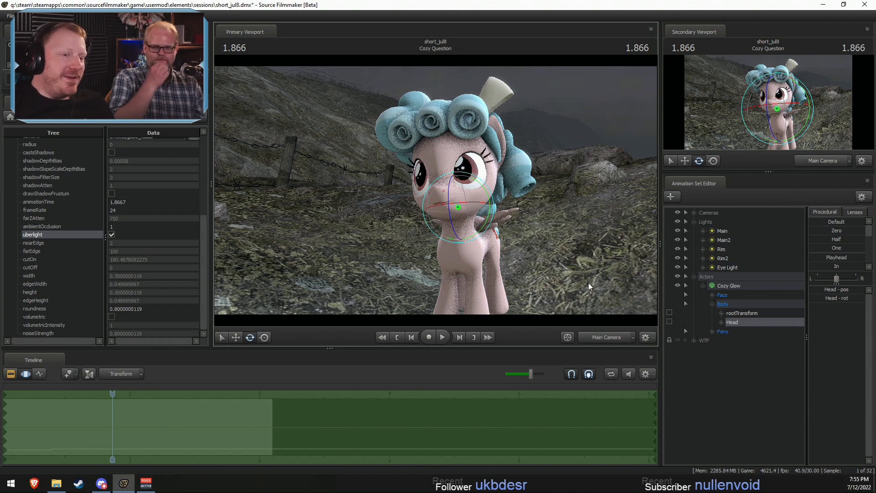
click(597, 337)
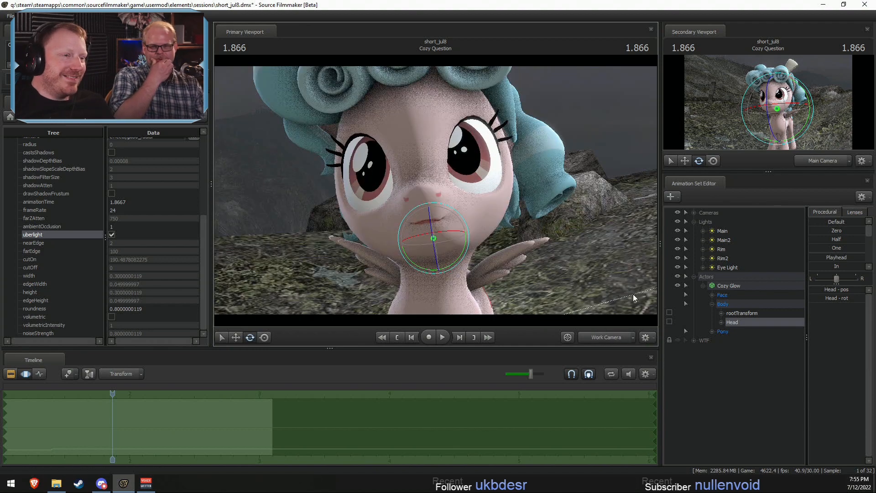
- Check Cozy Glow from the Work Camera, return to the Main Camera and show the shots in the Clip Editor
click(611, 339)
click(605, 333)
key(w)
drag(538, 266, 522, 228)
key(s)
click(611, 339)
key(F2)
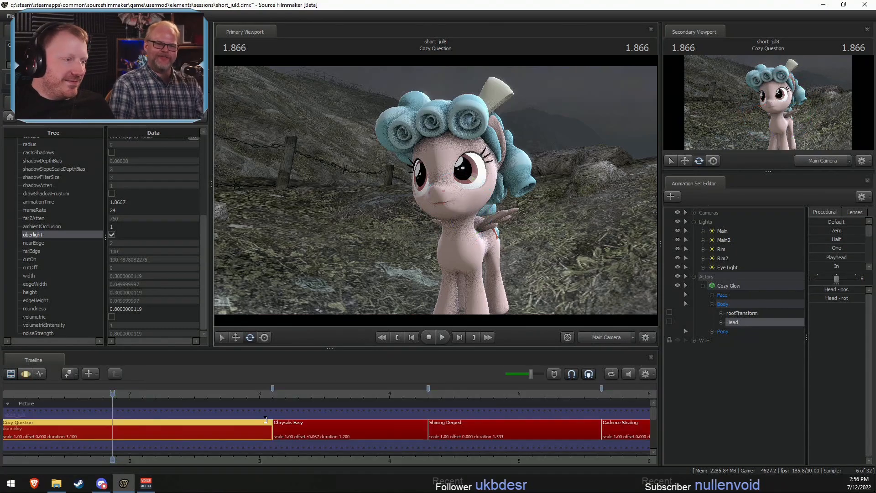
- Play back the Cozy Question and Chrysalis Easy shots in the Clip Editor
click(195, 396)
key(space)
key(space)
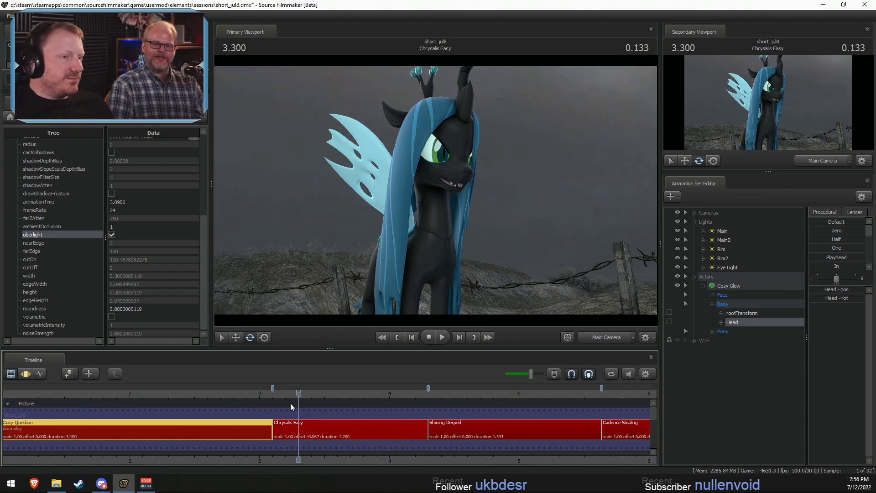
scroll(270, 445, down, 4)
drag(158, 395, 329, 395)
key(space)
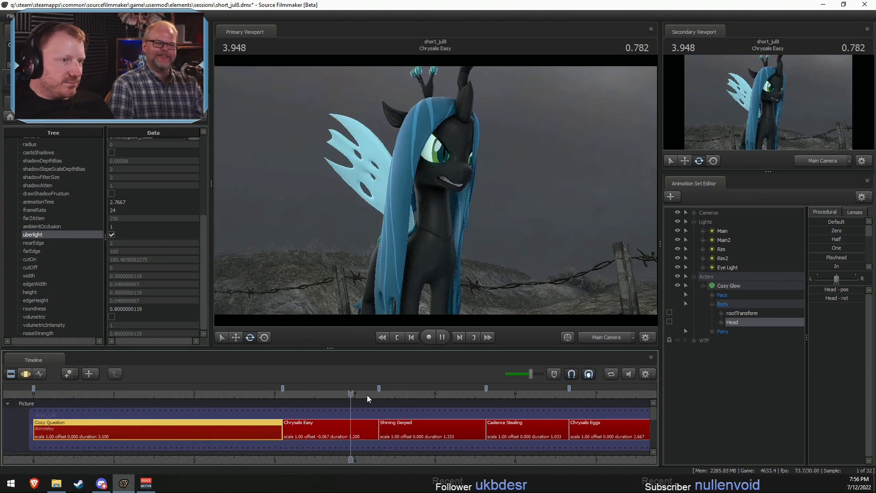
key(space)
scroll(268, 414, down, 3)
click(200, 391)
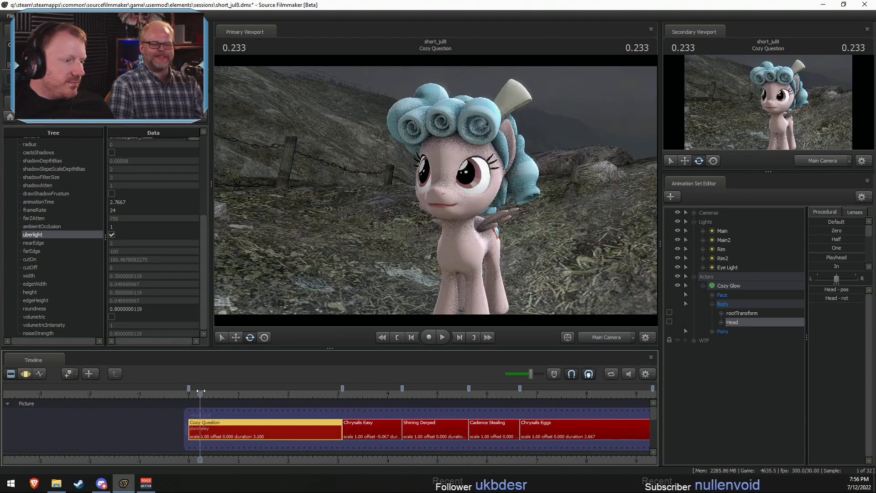
- Select the Baby Time shot and play back its opening
click(352, 399)
middle_drag(507, 449, 299, 438)
key(ctrl+s)
drag(455, 393, 451, 393)
click(482, 430)
scroll(484, 437, up, 3)
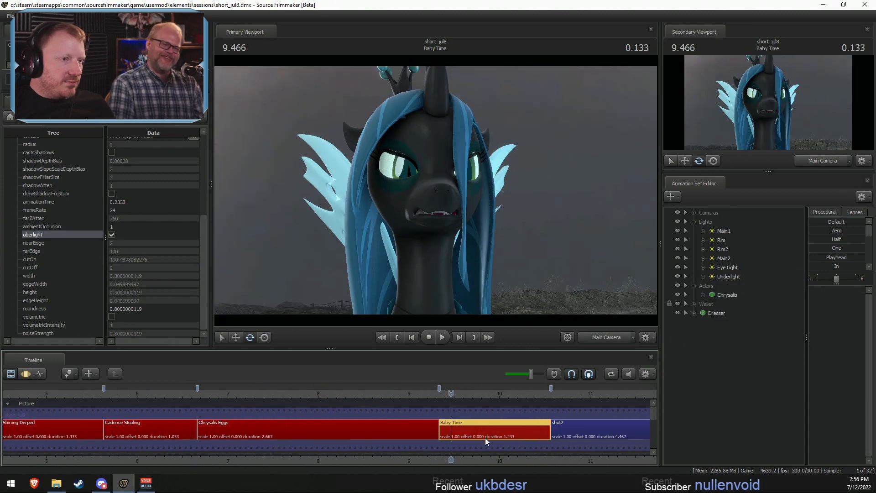
key(space)
key(space)
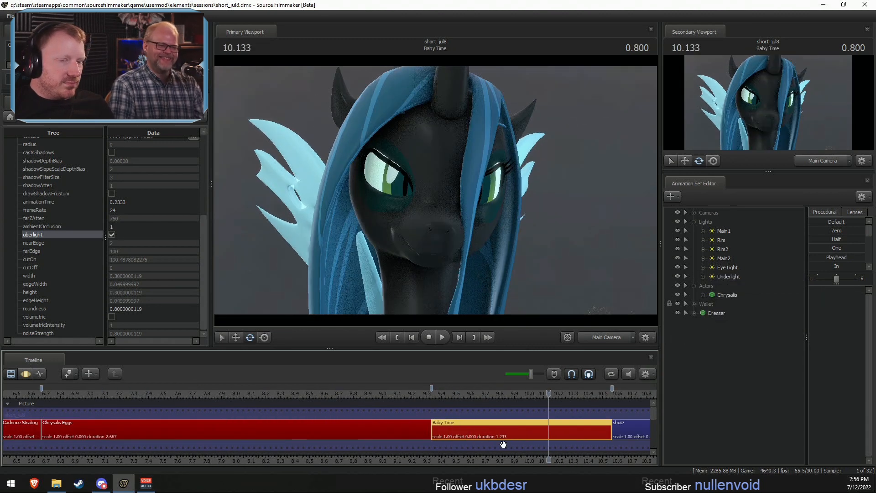
- Select all of Chrysalis's control groups except Face in the Baby Time shot and show them in the Motion Editor
click(694, 223)
click(716, 239)
click(703, 240)
ctrl+click(723, 250)
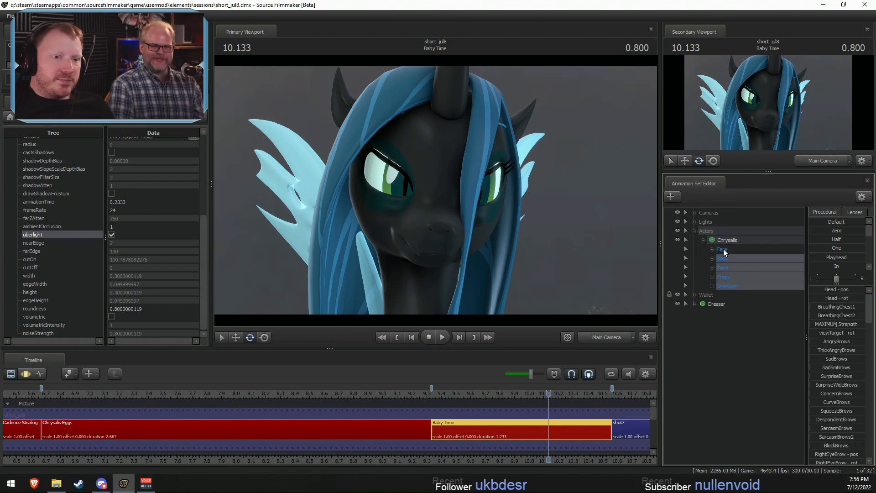
key(F3)
- Make a time selection around 9.400 in Baby Time, with falloffs reaching from about 9.2 to 9.7
shift+scroll(456, 436, down, 4)
key(F2)
middle_drag(560, 464, 451, 460)
scroll(346, 451, up, 3)
key(F3)
shift+drag(234, 435, 322, 427)
shift+scroll(251, 432, up, 5)
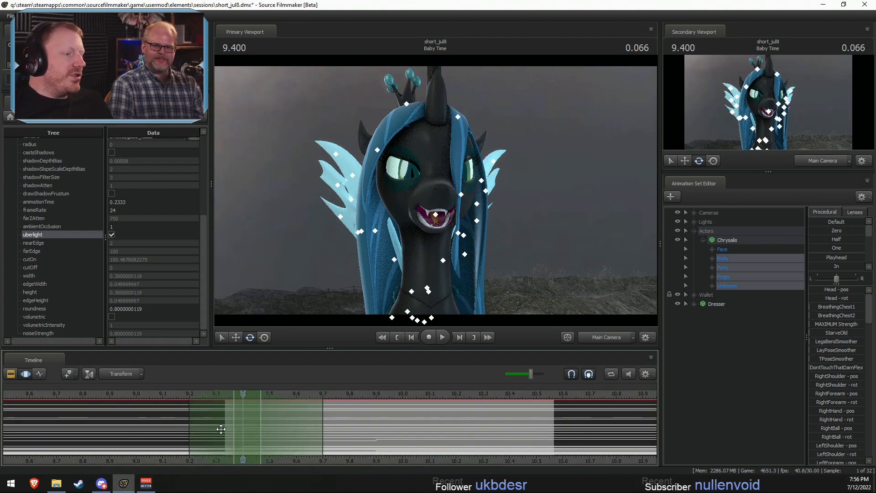
- Apply a procedural preset to Chrysalis's selected controls around 9.400 and play back the start of Baby Time
scroll(832, 263, down, 5)
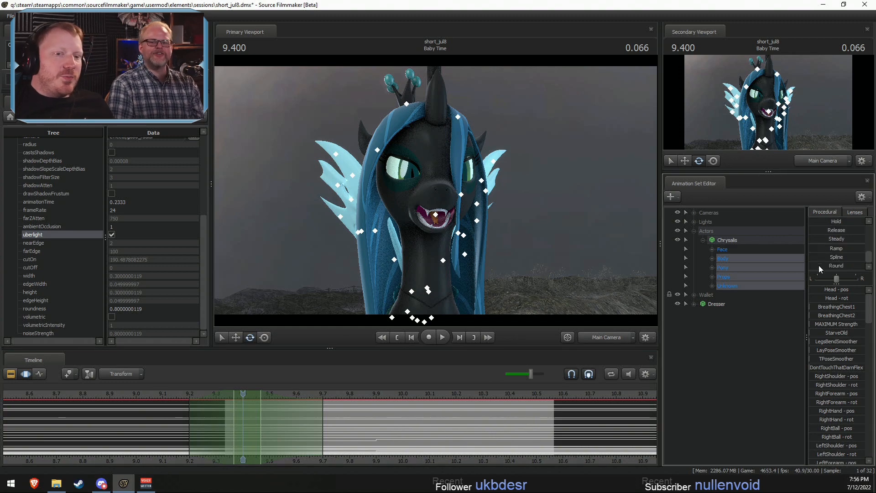
click(821, 260)
drag(338, 394, 207, 406)
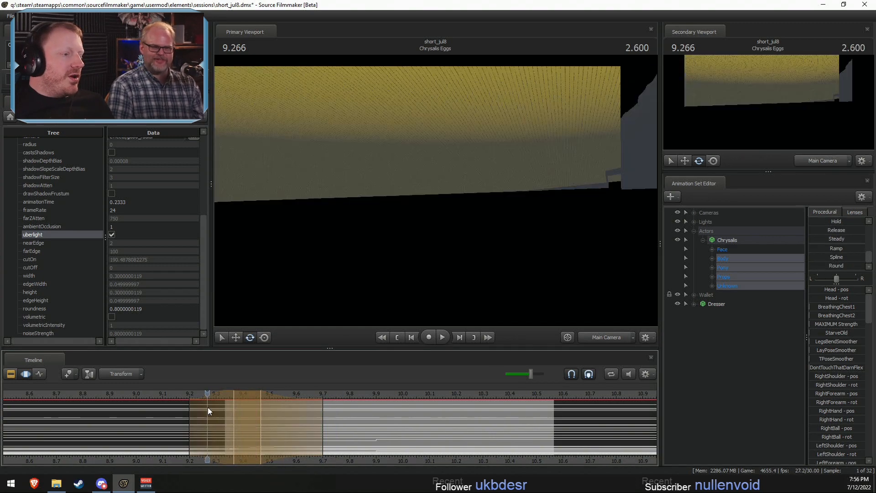
key(space)
key(space)
key(space)
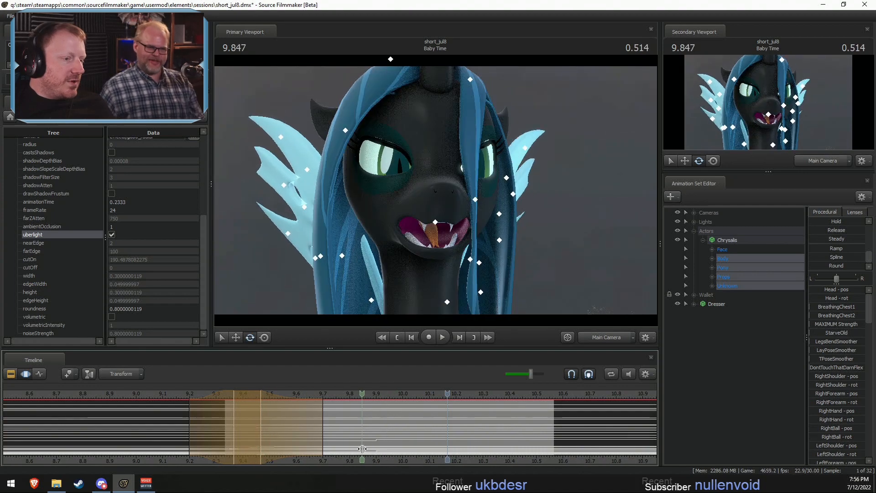
- Make a time selection around 9.933, spanning about 9.80 to 10.13, and apply the Round procedural preset to Chrysalis's selected controls
shift+drag(364, 448, 442, 437)
shift+scroll(407, 440, up, 2)
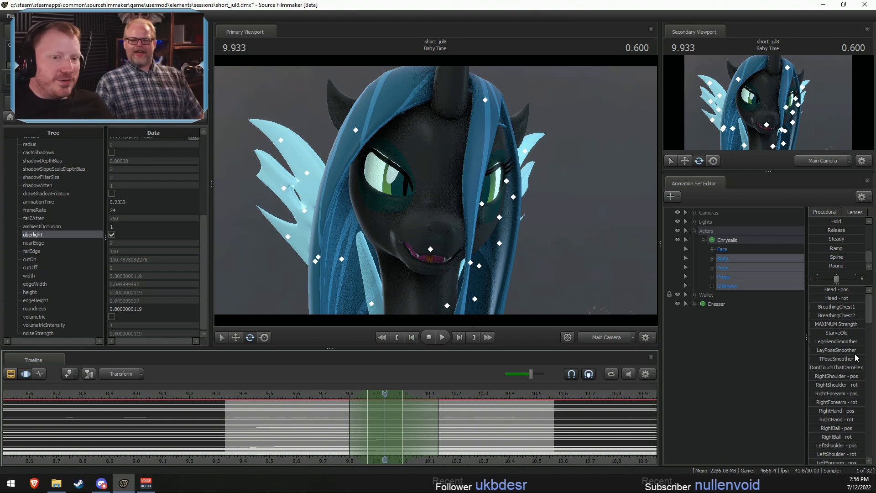
drag(810, 268, 864, 267)
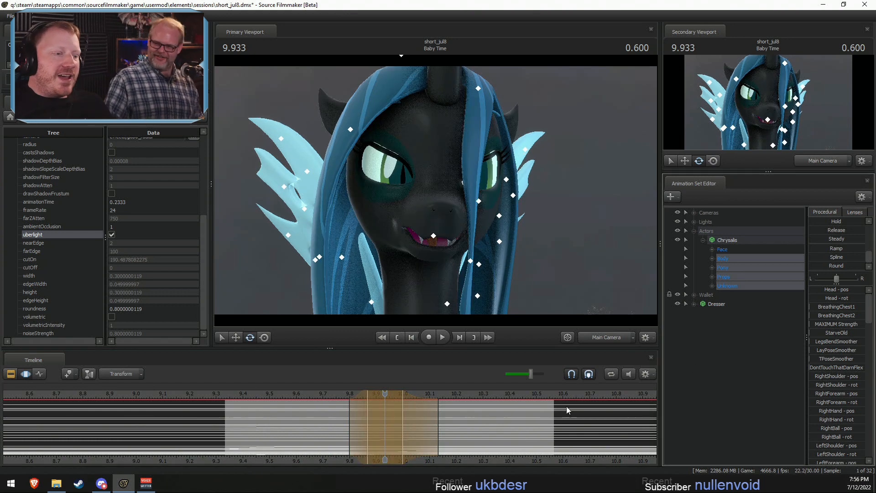
- Play back Chrysalis's movement around 9.933 from several starting points in Baby Time
click(330, 395)
key(space)
key(space)
click(307, 395)
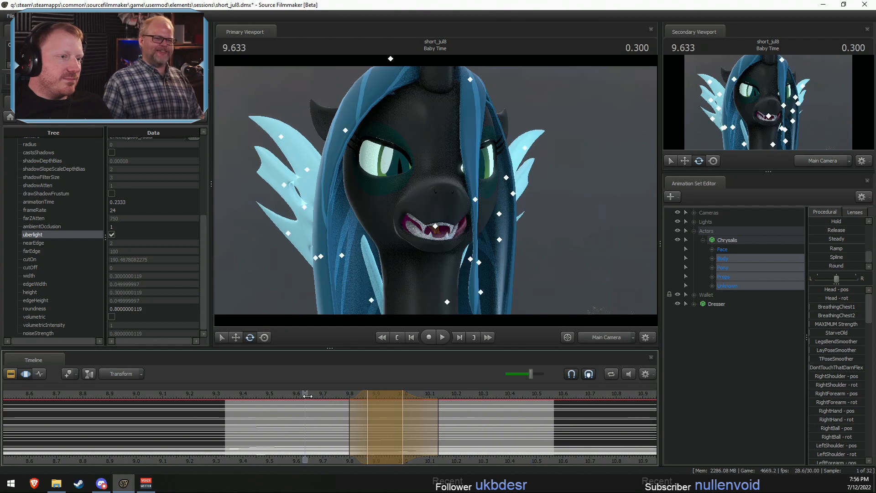
key(space)
click(237, 399)
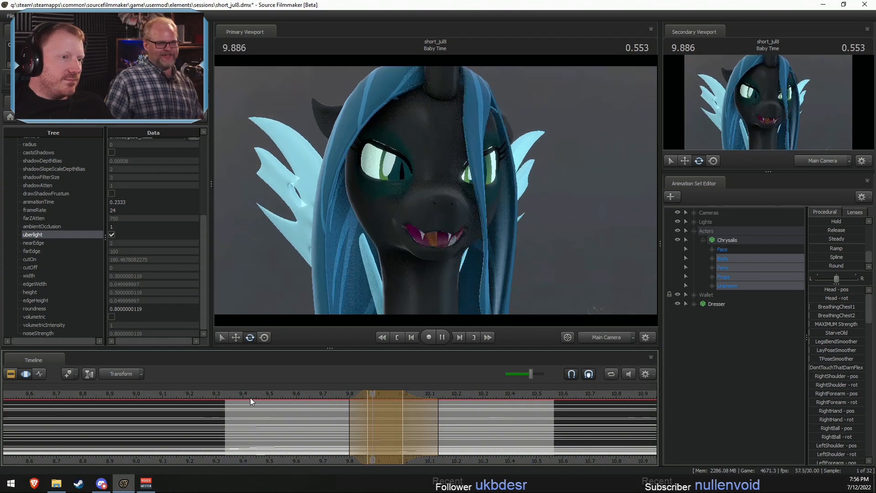
key(space)
- Shift the time selection earlier to span about 9.77 to 10.07 and replay Chrysalis's movement
drag(417, 420, 377, 395)
click(307, 393)
key(space)
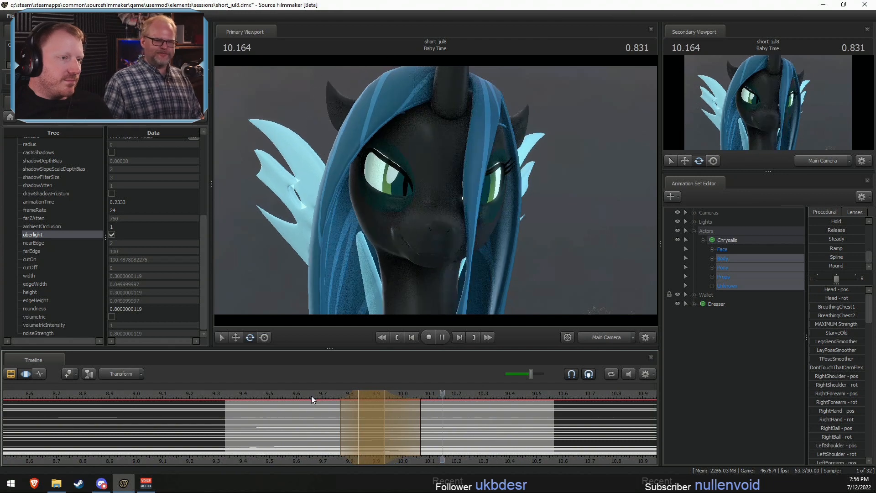
click(200, 398)
key(space)
- Centre a time selection on 9.833, spanning about 9.70 to 9.97, and adjust the rotation of Chrysalis's Head control
key(shift)
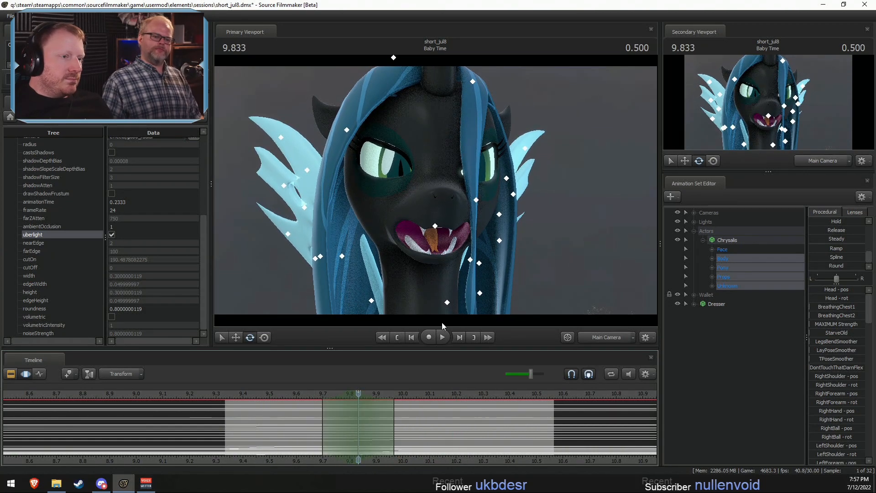
ctrl+click(481, 227)
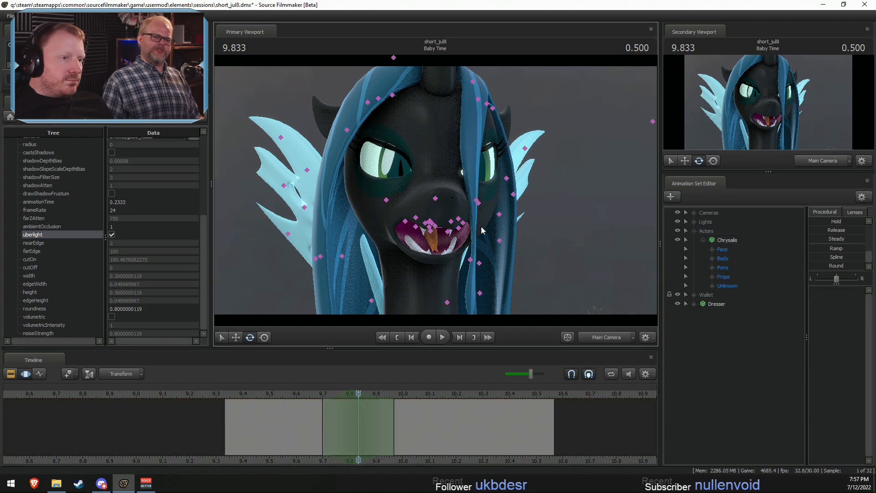
ctrl+click(430, 251)
ctrl+click(428, 251)
- Move the Head edit's time selection to centre on 9.900, spanning about 9.70 to 10.10, checking it in playback
key(space)
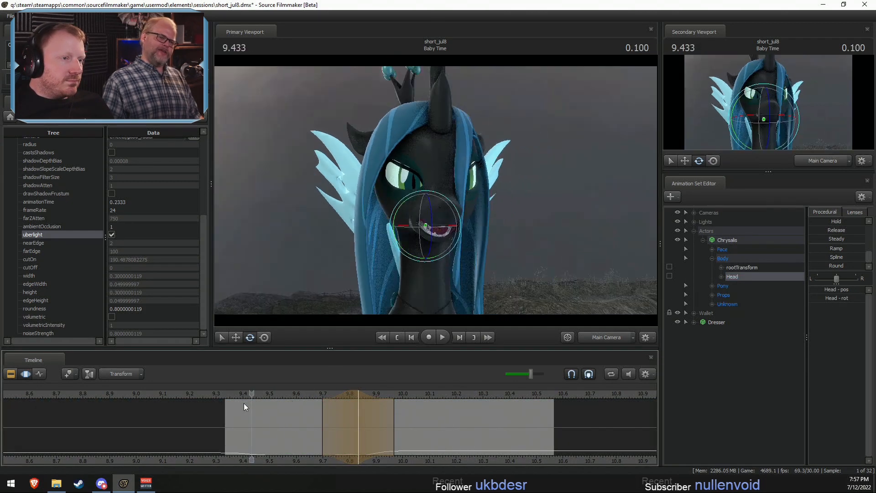
key(space)
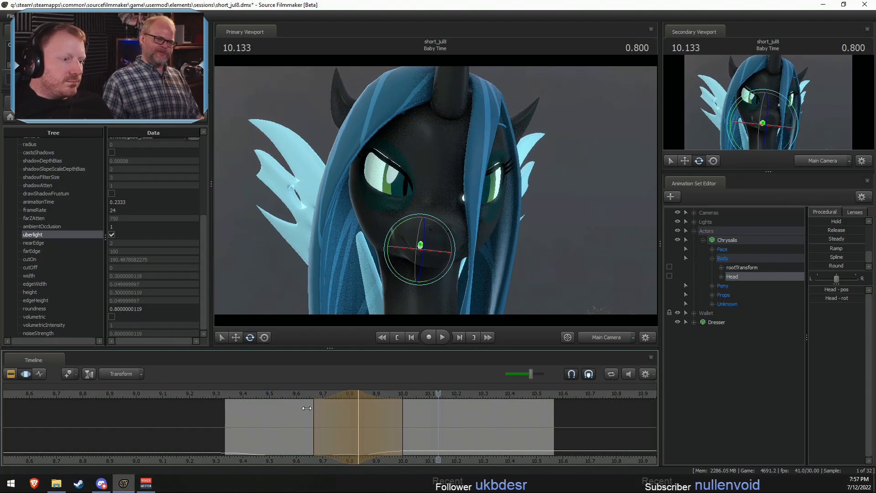
click(288, 393)
drag(307, 408, 347, 395)
key(space)
- Replay the Head movement and adjust Chrysalis's head rotation near 9.866
key(space)
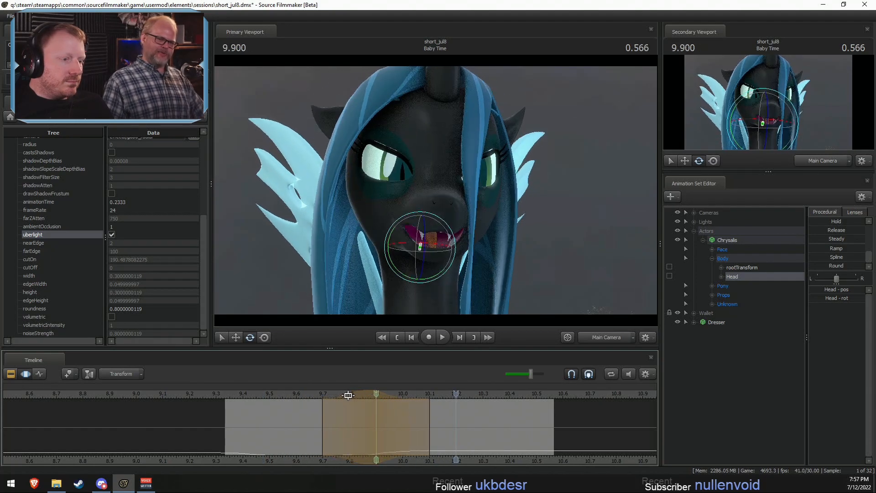
key(space)
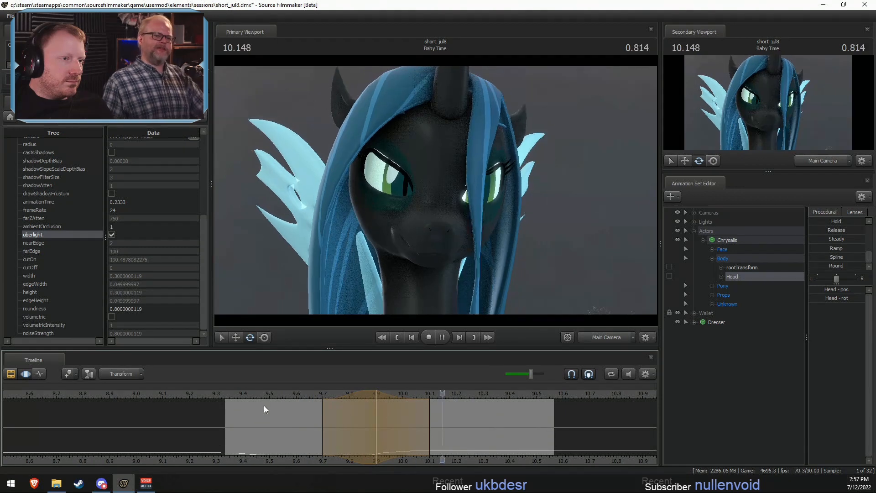
key(space)
click(377, 403)
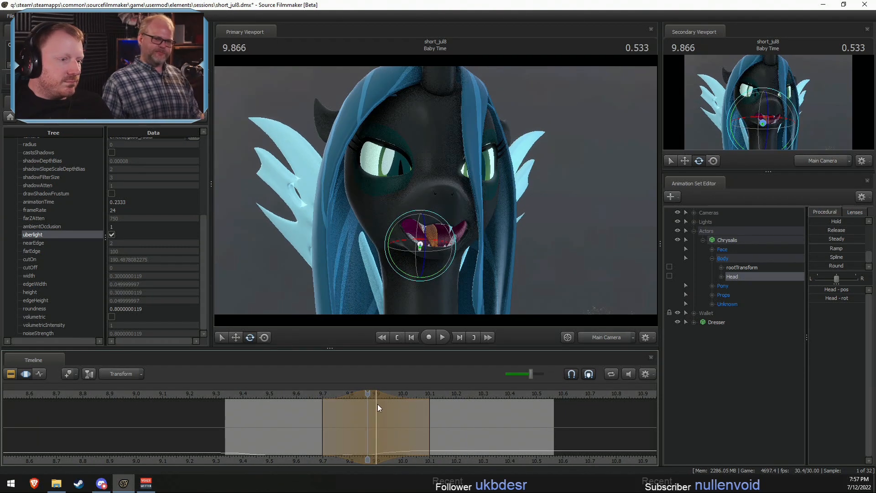
click(431, 236)
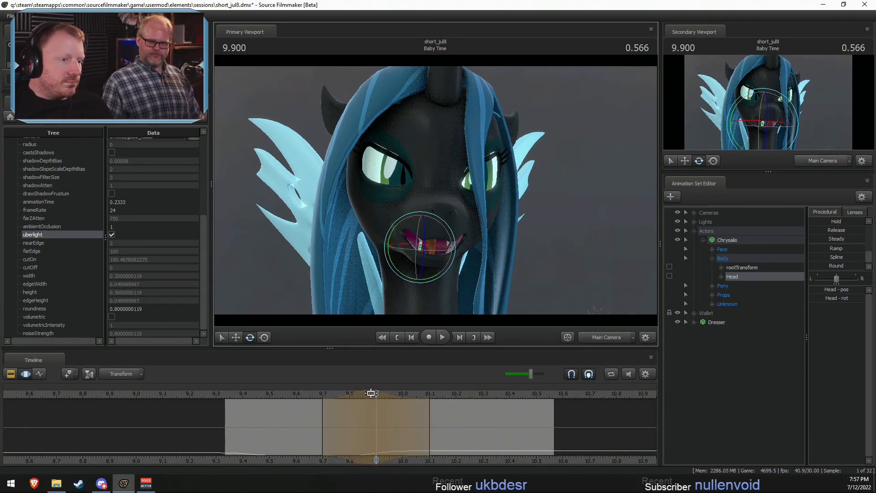
- Try the Head edit's time selection centred on 9.933 in playback and undo that shift
drag(382, 395, 348, 411)
key(space)
key(space)
click(308, 394)
key(space)
- Play back Chrysalis's head turn with the Head edit centred on 9.900
key(space)
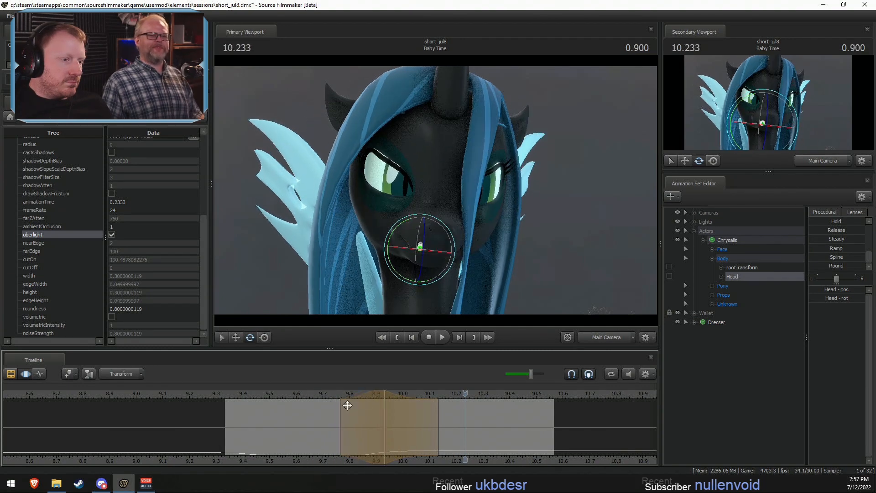
key(ctrl+z)
click(316, 395)
key(space)
key(space)
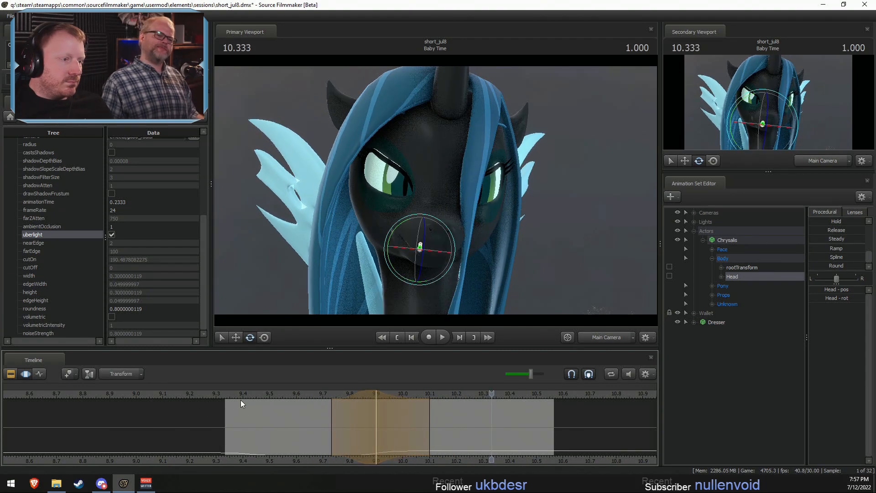
click(236, 393)
key(space)
key(space)
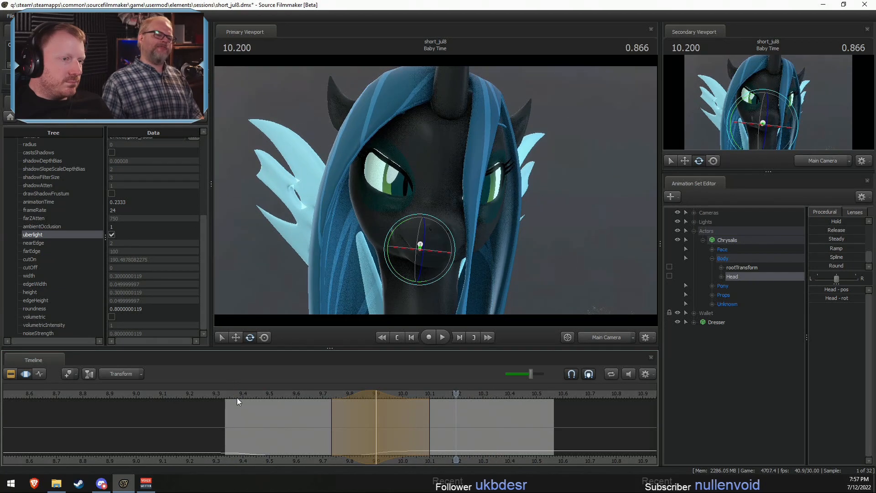
- Tighten the start of the Head edit's falloff to about 9.77 and adjust Chrysalis's head rotation
drag(338, 458, 379, 452)
mouse_move(327, 418)
mouse_down()
mouse_move(344, 417)
mouse_move(336, 418)
mouse_up()
click(376, 394)
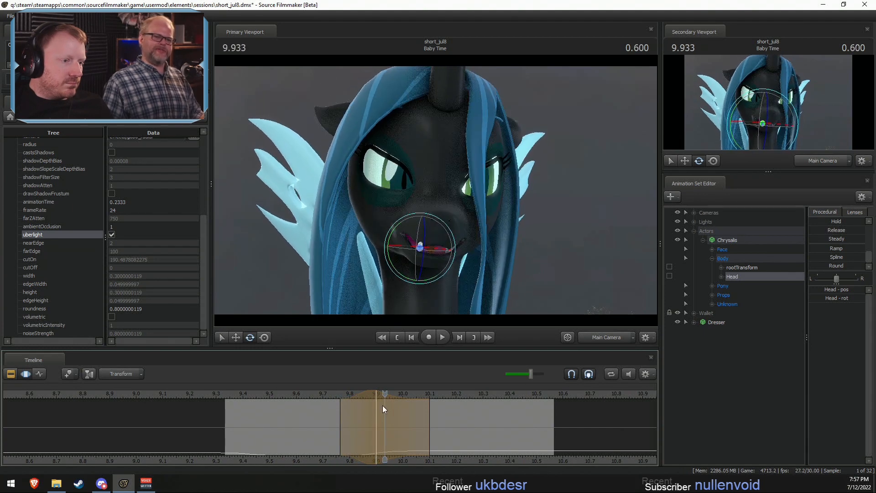
drag(429, 234, 434, 259)
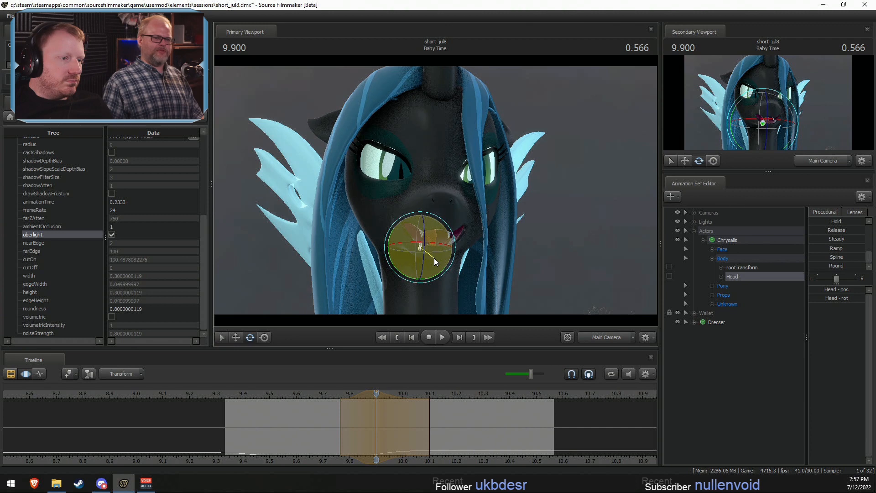
- Scrub and play back Chrysalis's adjusted head turn from about 9.73 onward
click(331, 395)
key(shift)
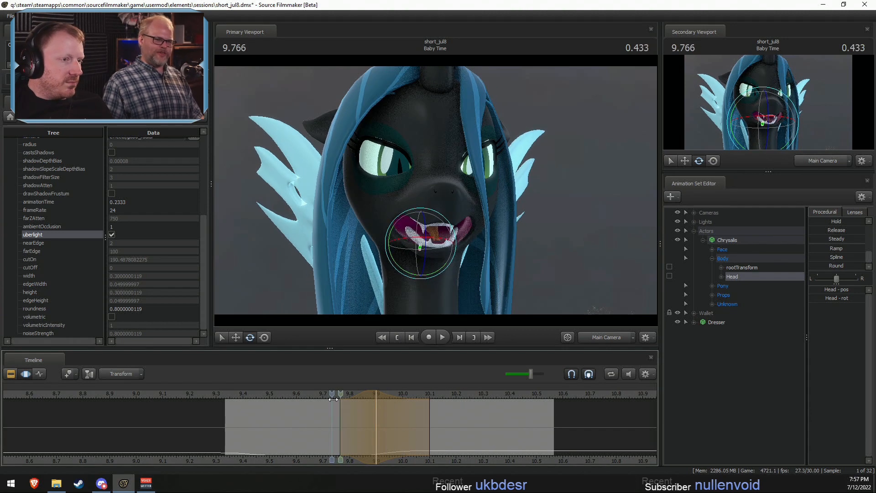
key(space)
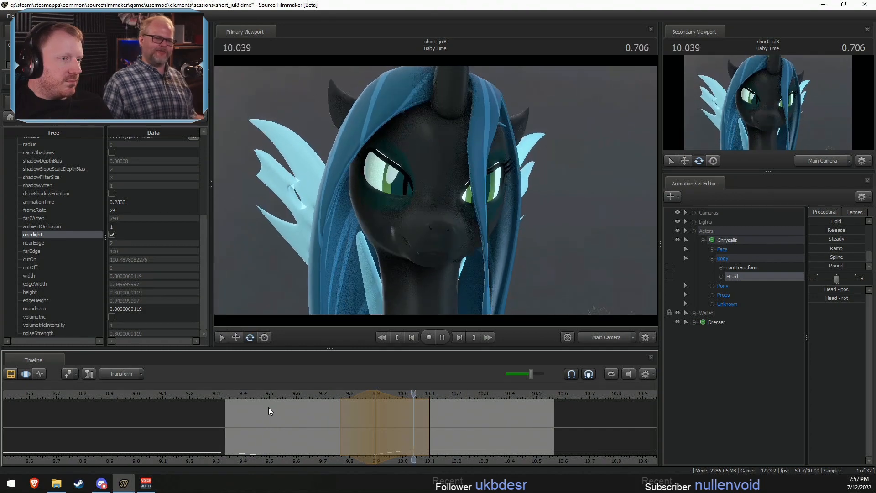
key(space)
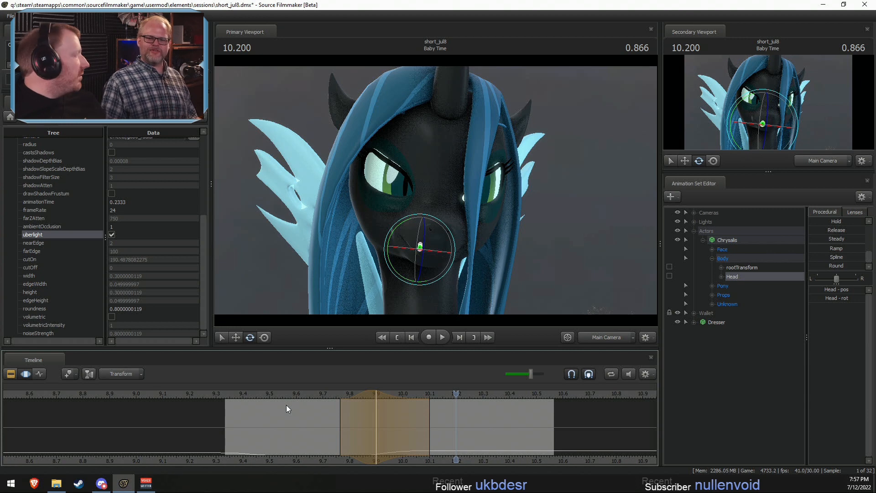
click(328, 395)
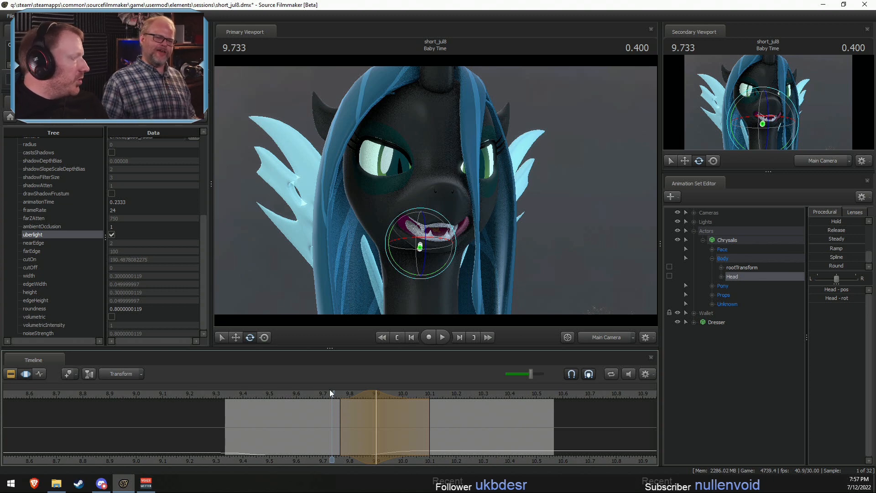
key(space)
key(space)
- Centre the Head time selection on 10.100, extend its end to about 10.60 and adjust Chrysalis's head rotation
key(shift)
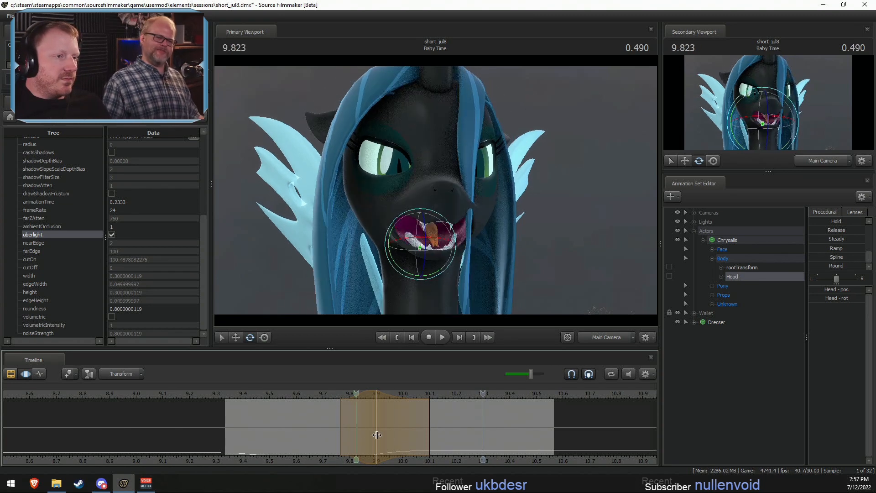
shift+click(426, 446)
shift+scroll(424, 446, up, 5)
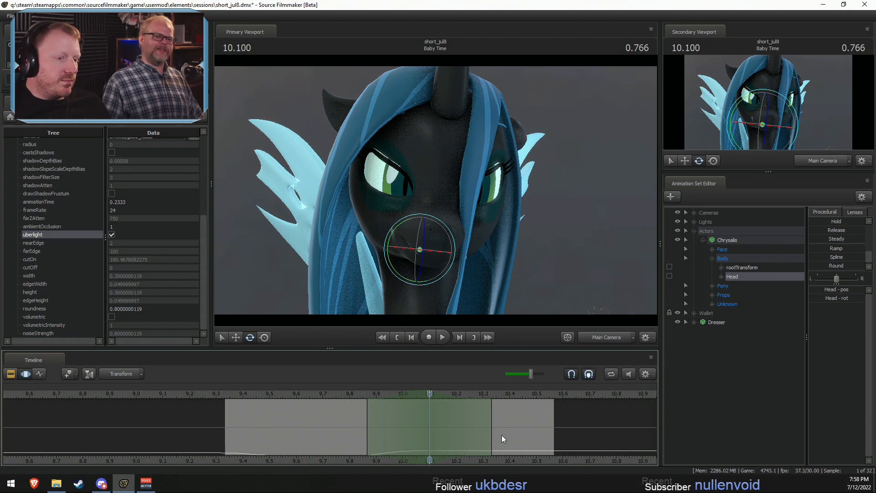
drag(497, 432, 560, 431)
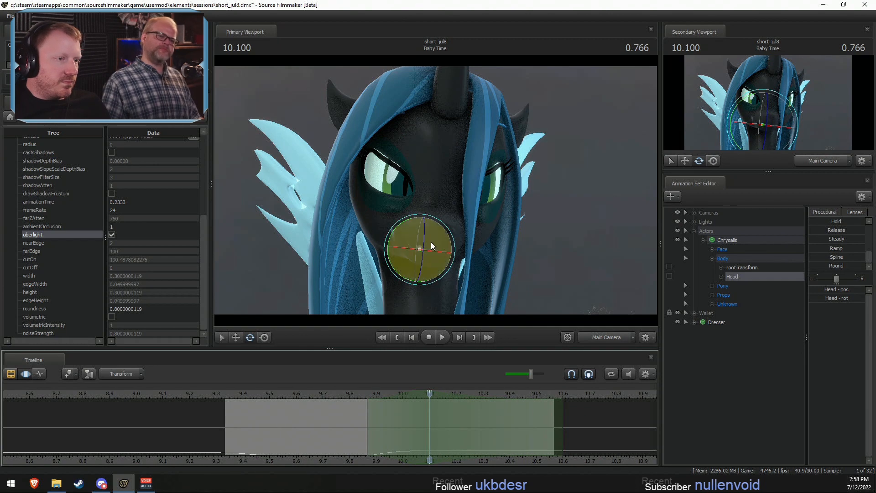
drag(431, 241, 431, 243)
- Play back the head turn from 9.800, shift the Head time selection to 10.033 and readjust the head rotation
click(349, 395)
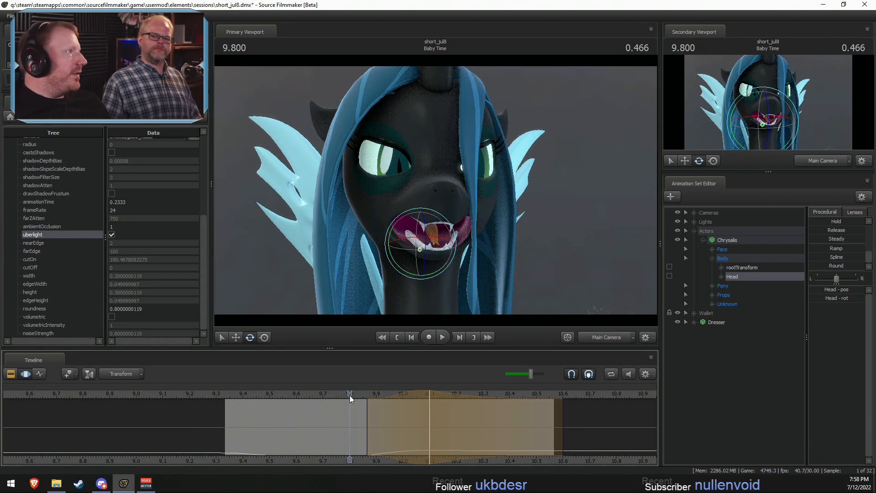
key(space)
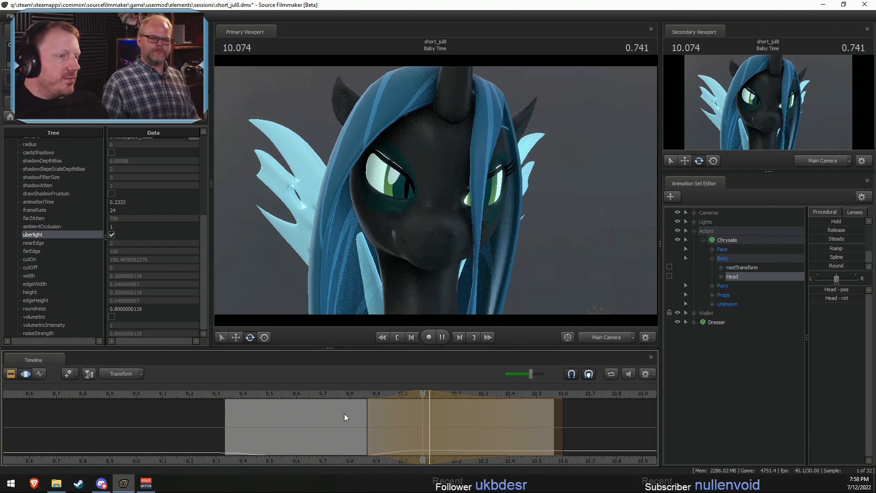
key(space)
drag(371, 412, 413, 402)
drag(419, 249, 425, 230)
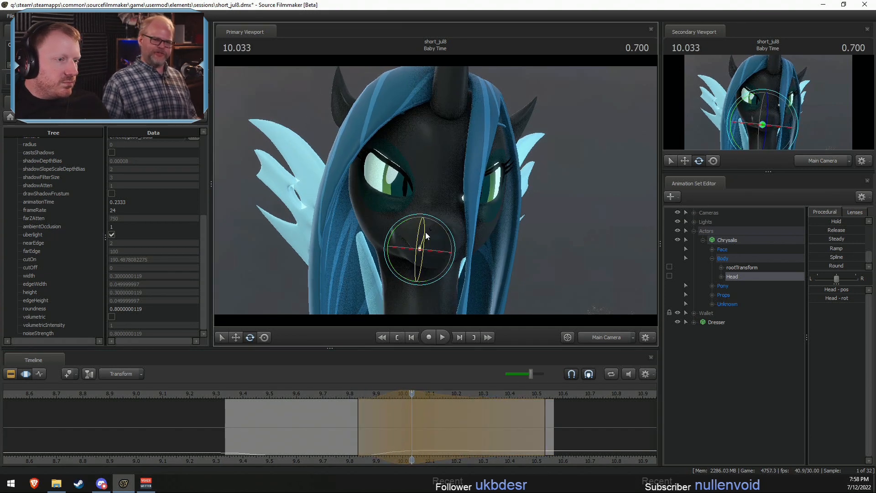
- Play back Chrysalis's head motion repeatedly, from about 9.77 and from the start of the shot
click(340, 395)
key(space)
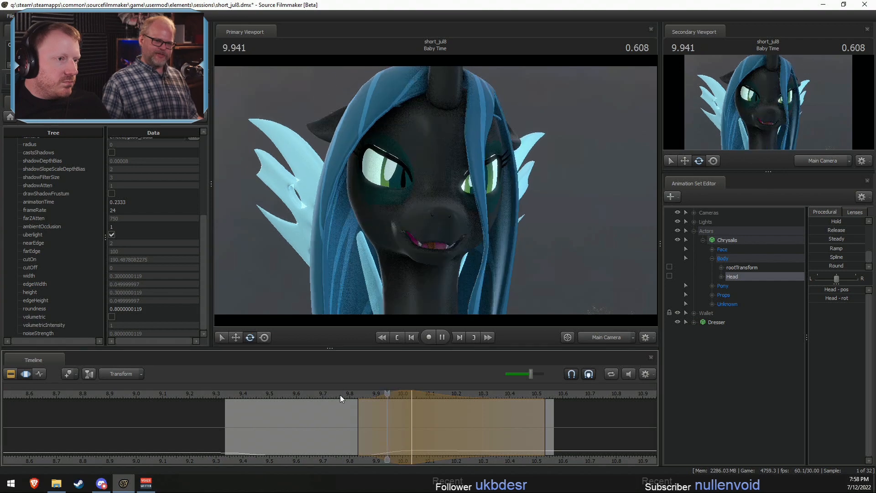
click(339, 394)
key(space)
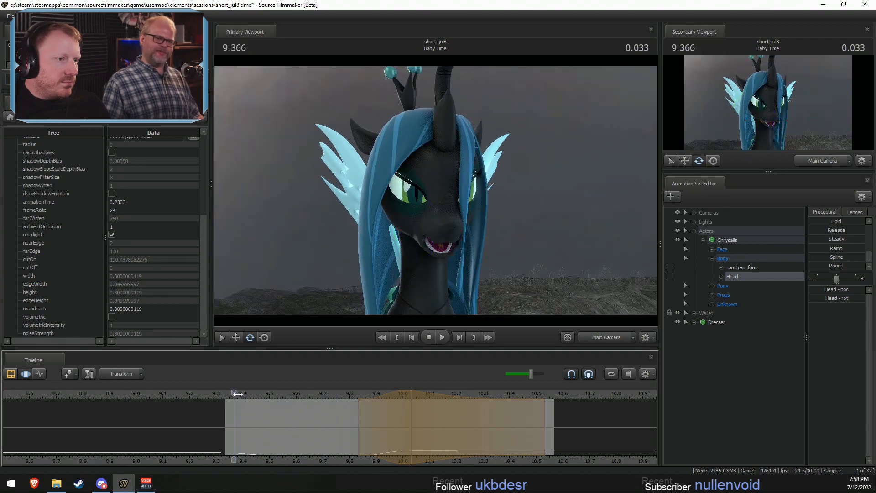
key(space)
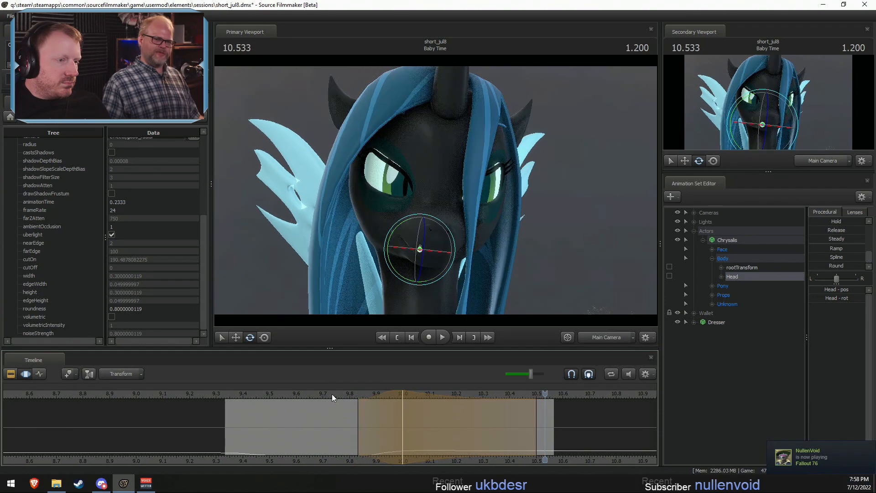
key(space)
key(space)
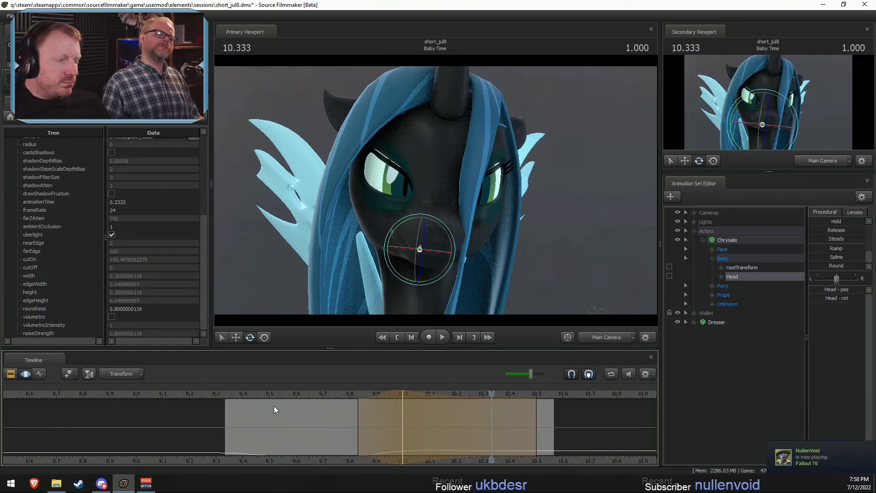
click(233, 393)
key(space)
key(space)
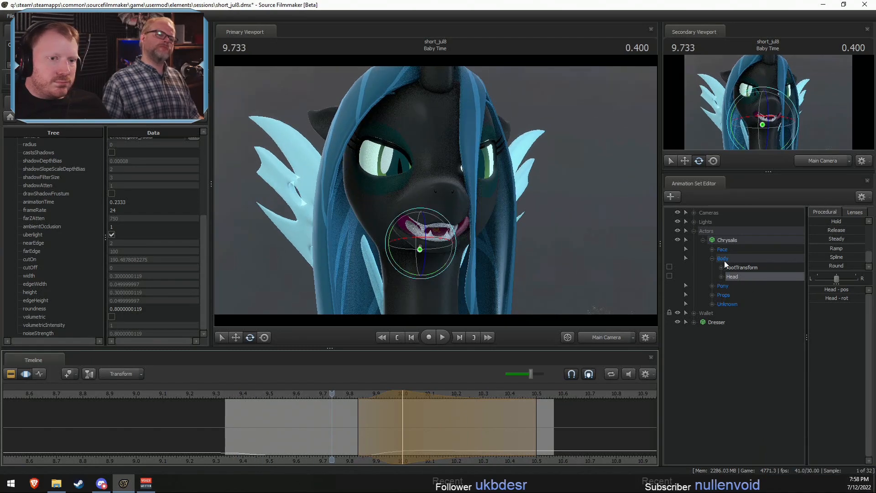
- Blend Chrysalis's Upper Face controls toward Zero between 9.50 and about 9.93
click(711, 249)
click(744, 284)
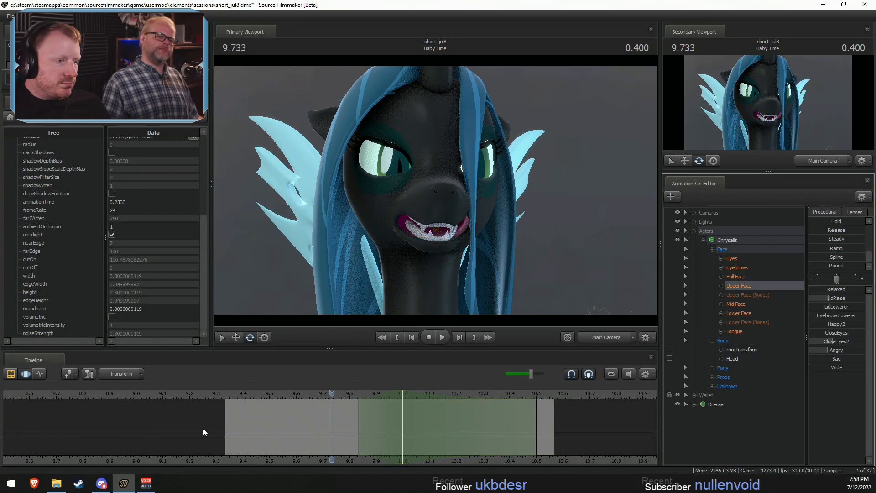
shift+drag(269, 429, 384, 436)
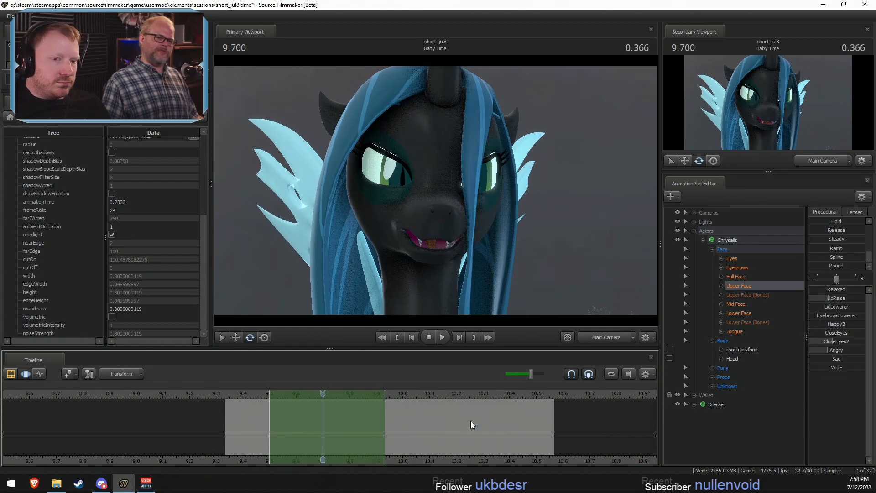
scroll(822, 231, up, 3)
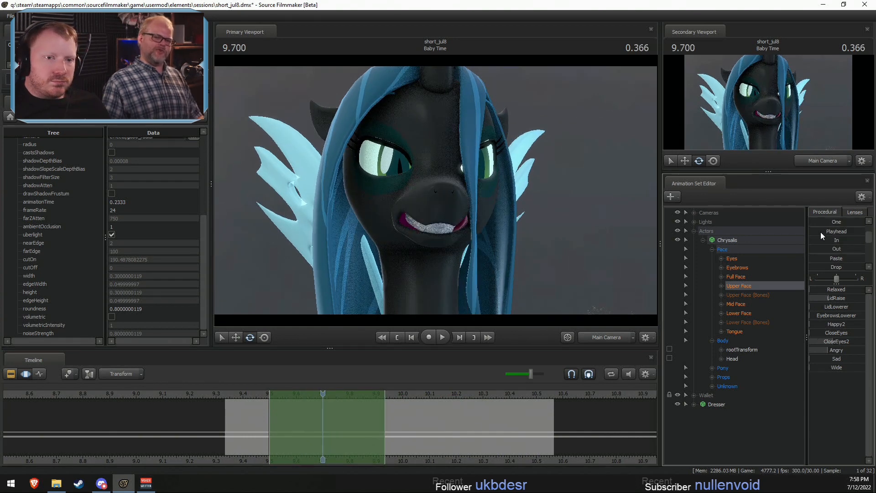
click(821, 230)
drag(857, 231, 864, 231)
- Play back the Baby Time shot from its start to review Chrysalis's widened eyes
key(space)
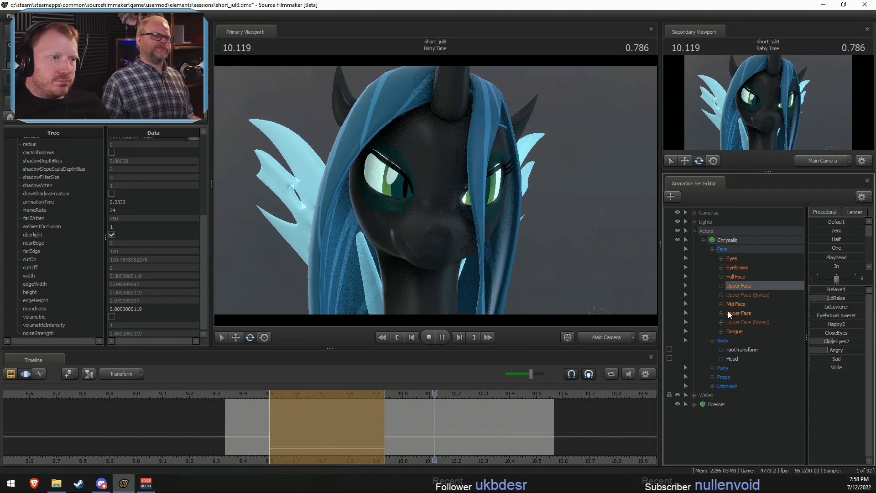
key(space)
click(229, 395)
key(space)
key(space)
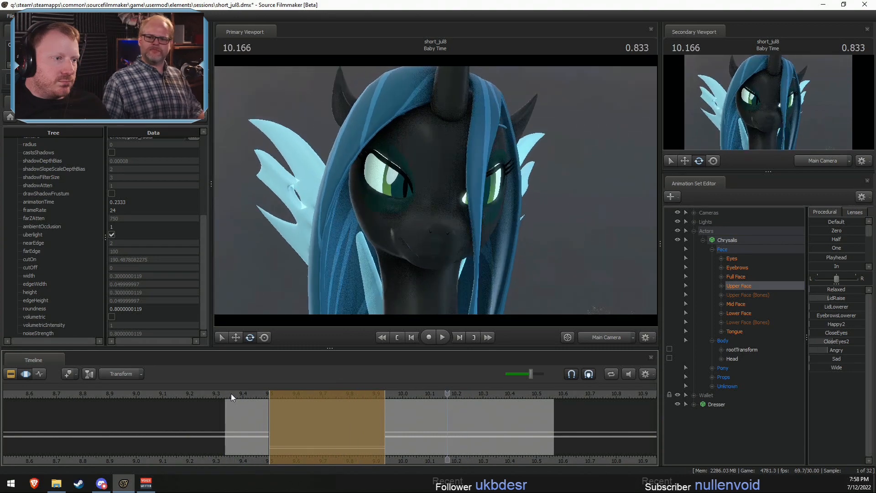
- Select everything before 9.533, blend the Upper Face toward its Out value and play back the result
drag(267, 420, 267, 421)
shift+click(278, 421)
key([)
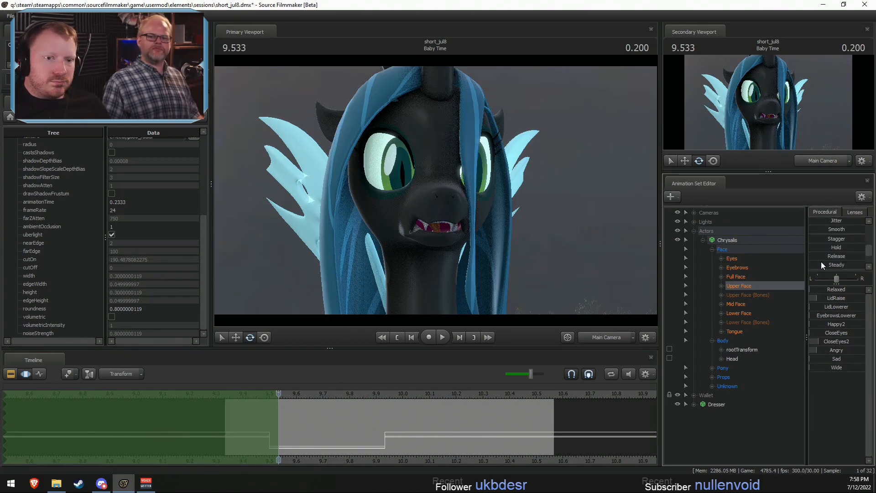
scroll(820, 260, down, 3)
click(816, 248)
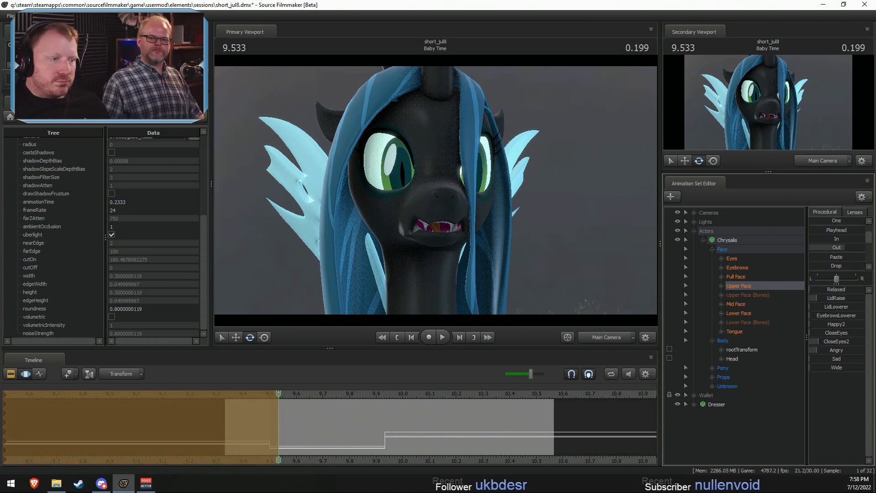
key(space)
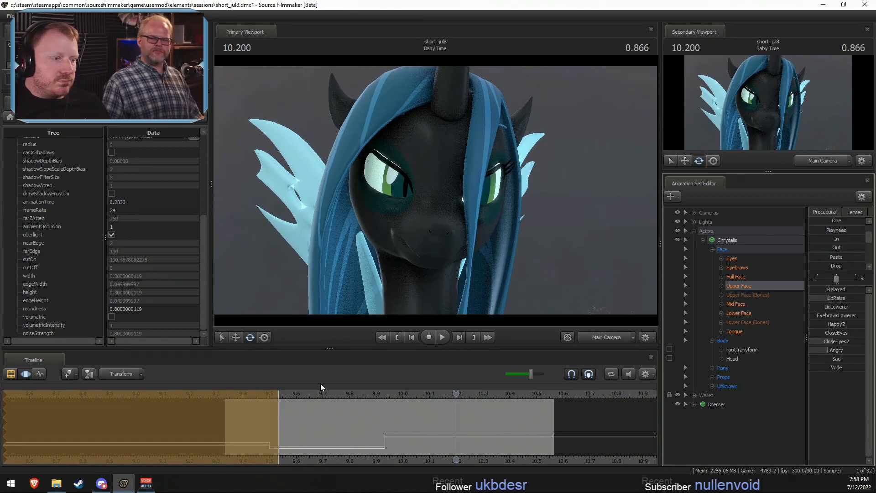
- Select the Upper Face from 9.933 onward and try different eyelid and brow slider values at 10.066, undoing unwanted attempts
click(386, 439)
click(387, 439)
key(bracketright)
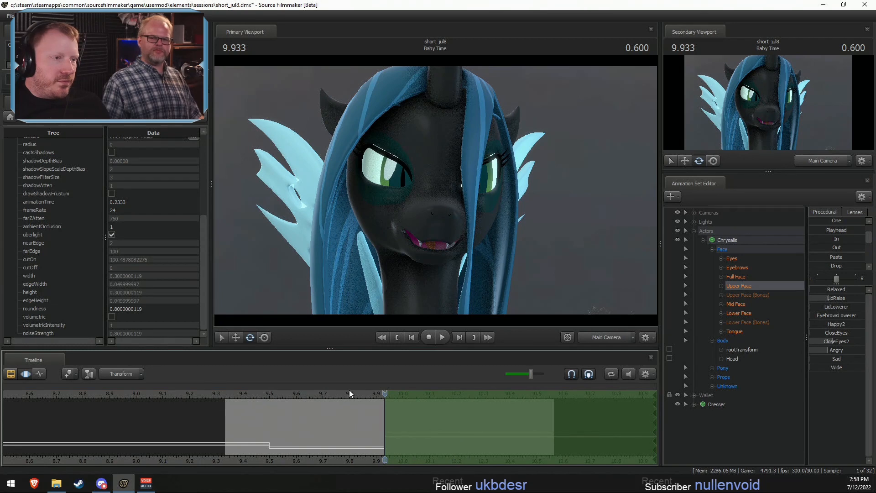
drag(384, 395, 420, 395)
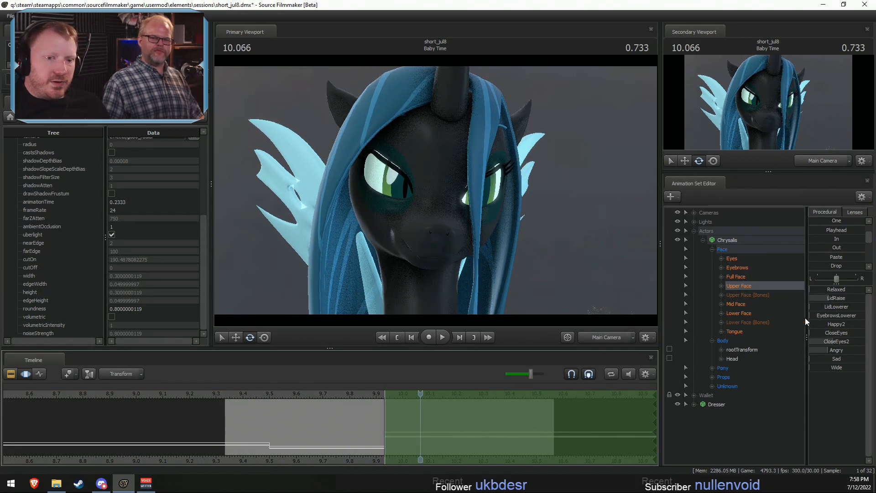
mouse_move(836, 352)
mouse_down()
mouse_move(817, 352)
mouse_move(820, 338)
mouse_up()
key(ctrl+z)
mouse_move(831, 299)
mouse_down()
mouse_move(821, 301)
mouse_move(832, 310)
mouse_up()
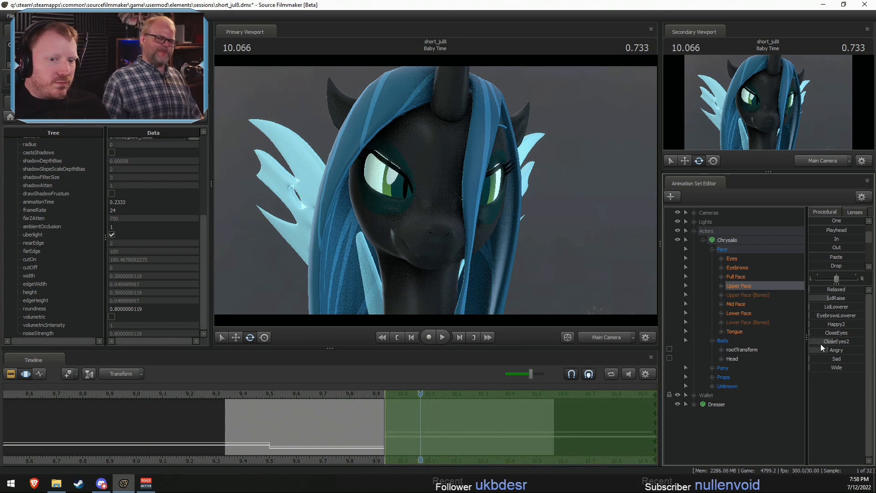
mouse_move(840, 360)
mouse_down()
mouse_move(857, 375)
mouse_move(843, 364)
mouse_up()
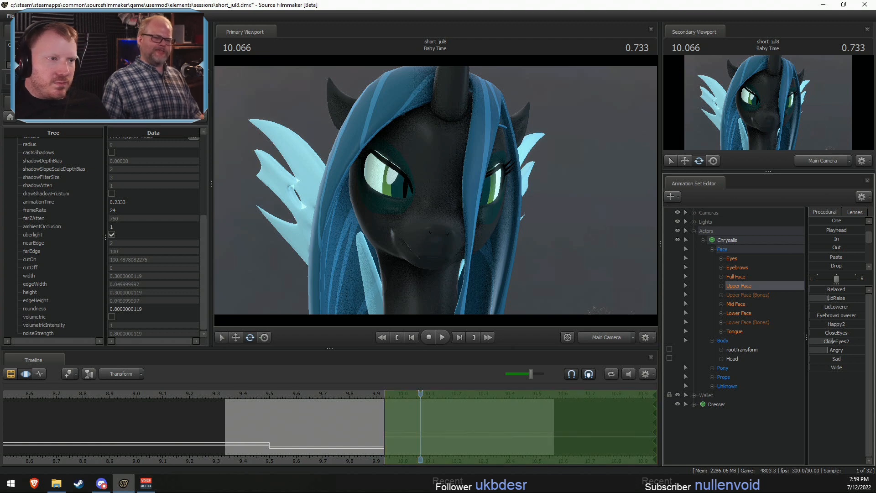
mouse_move(843, 315)
mouse_down()
mouse_move(859, 322)
mouse_move(866, 308)
mouse_move(838, 298)
mouse_up()
key(ctrl+z)
drag(842, 342, 835, 346)
- Play back Chrysalis's eyelid change from about 9.77 to 10.1
click(345, 394)
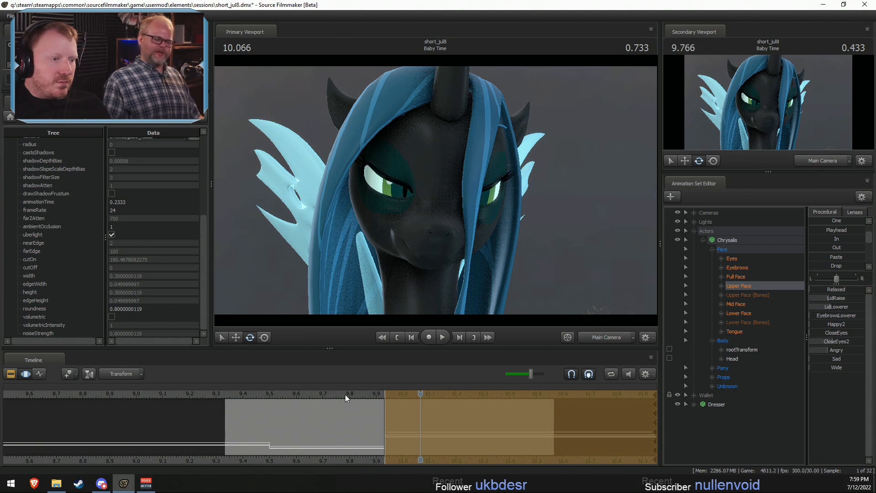
key(space)
key(space)
click(349, 395)
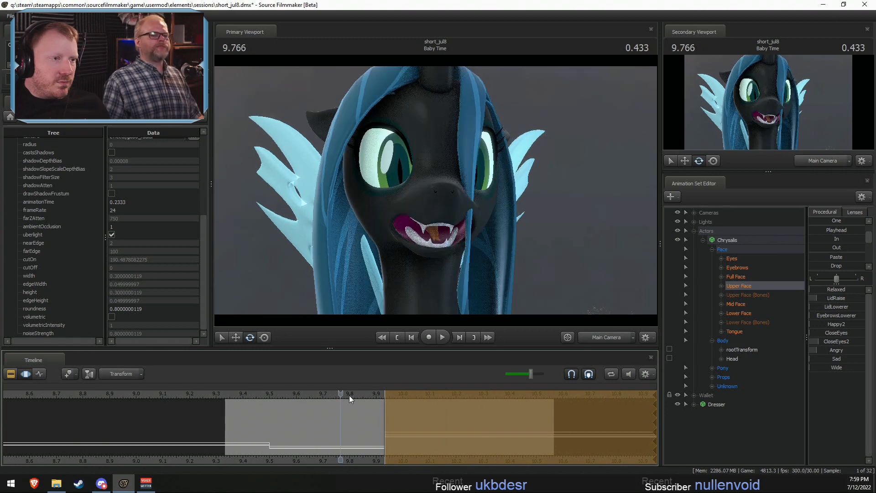
key(space)
key(space)
- Switch the primary viewport to the Work Camera at 10.100 and frame Chrysalis's eye up close
click(618, 341)
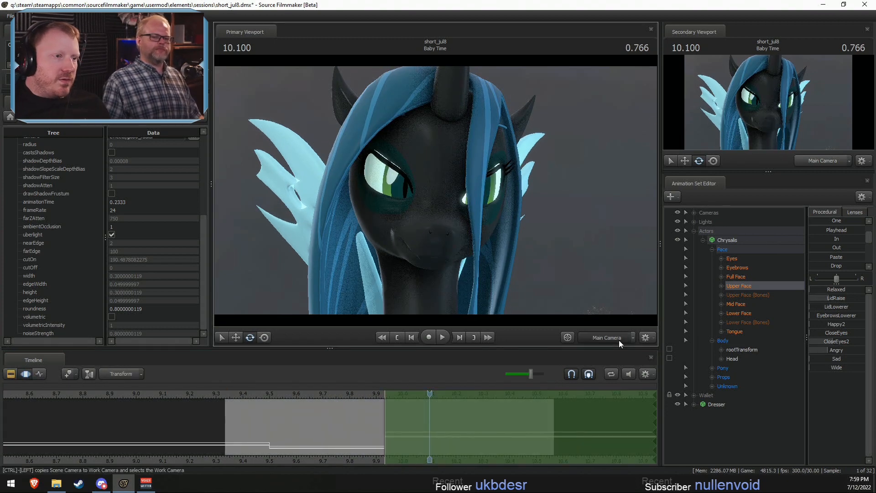
key(w)
drag(524, 255, 492, 249)
drag(505, 207, 492, 213)
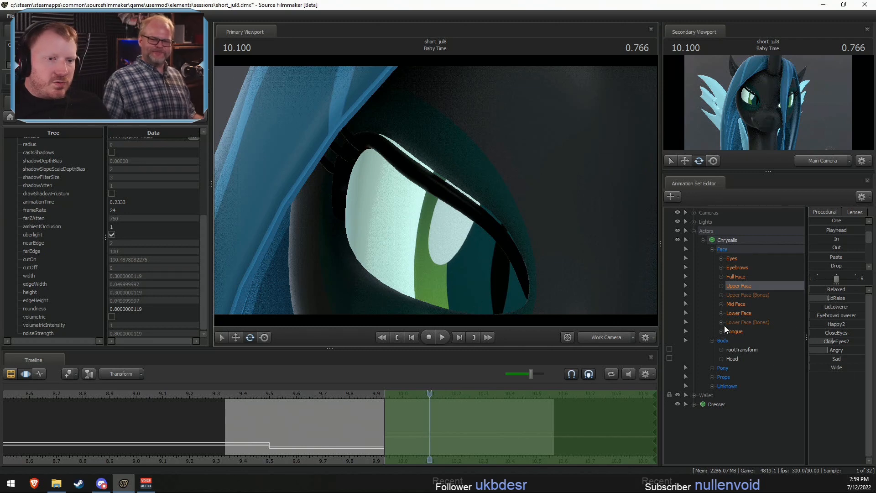
- Try adjusting the LeftEyeLidLowerer bone in Chrysalis's Upper Face (Bones) and undo the change
click(725, 294)
click(720, 294)
click(757, 304)
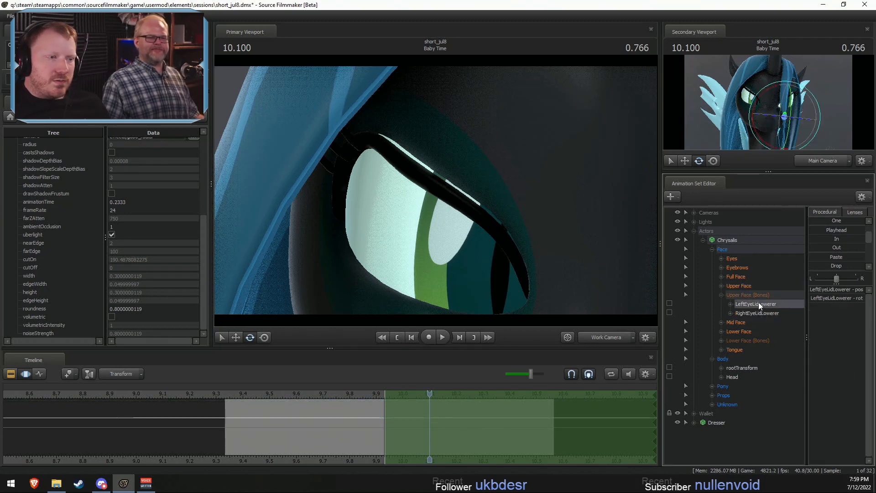
click(611, 337)
mouse_move(543, 274)
mouse_down()
mouse_move(511, 273)
mouse_move(531, 271)
mouse_up()
key(w)
click(730, 304)
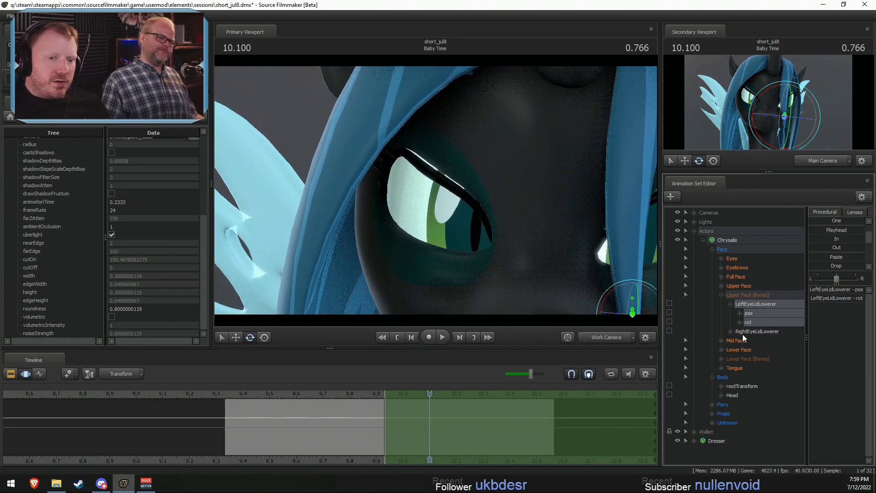
drag(547, 250, 747, 105)
key(w)
key(ctrl+z)
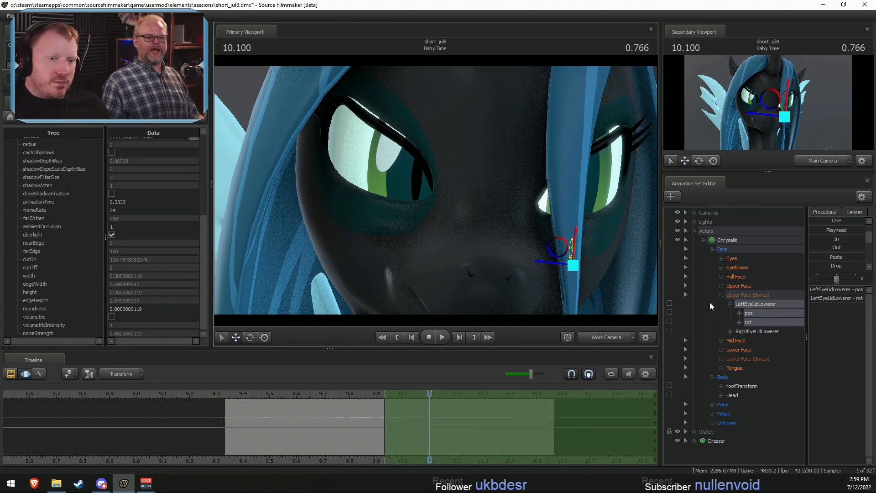
- Expand the Upper Face and Full Face controls, try the Full Face Happy slider and undo it
click(721, 295)
click(721, 279)
click(721, 279)
click(722, 285)
click(732, 278)
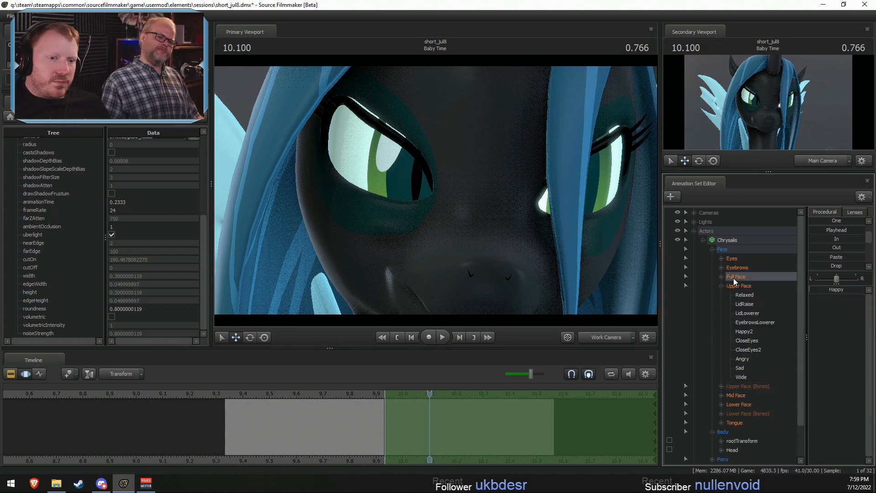
click(732, 283)
click(721, 277)
click(739, 276)
mouse_move(847, 292)
mouse_down()
mouse_move(860, 292)
mouse_move(836, 291)
mouse_move(846, 294)
mouse_up()
key(ctrl+z)
- Try Chrysalis's Upper Face EyebrowsLowerer, CloseEyes, CloseEyes2 and LidRaise sliders from 9.933 onward, undoing each attempt
click(749, 302)
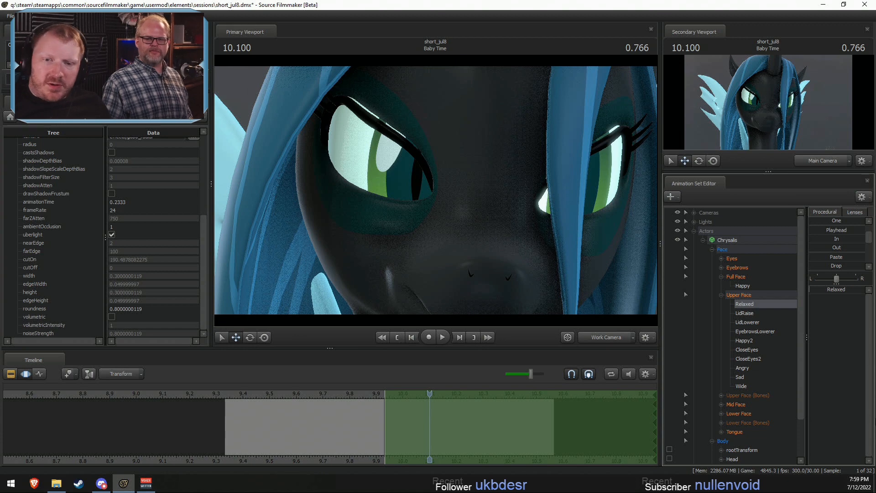
click(754, 297)
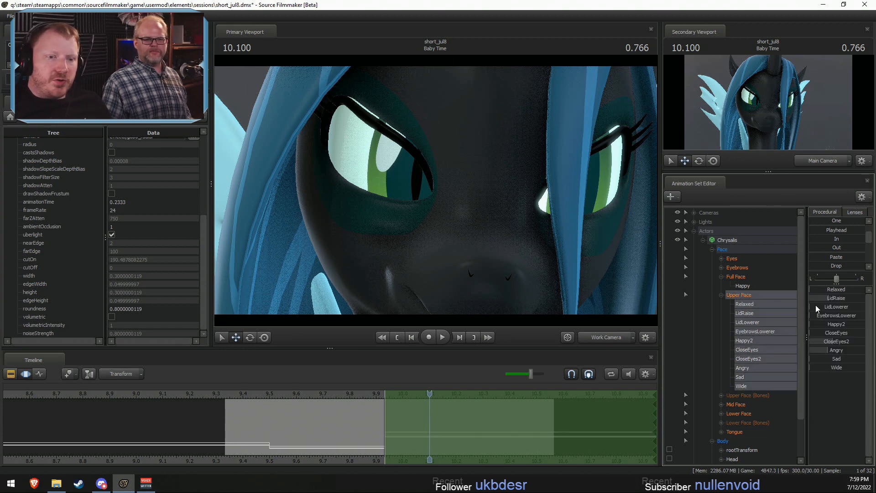
drag(827, 315, 823, 337)
key(ctrl+z)
mouse_move(828, 341)
mouse_down()
mouse_move(816, 342)
mouse_move(842, 332)
mouse_move(819, 349)
mouse_up()
key(ctrl+z)
drag(828, 298, 849, 332)
key(ctrl+z)
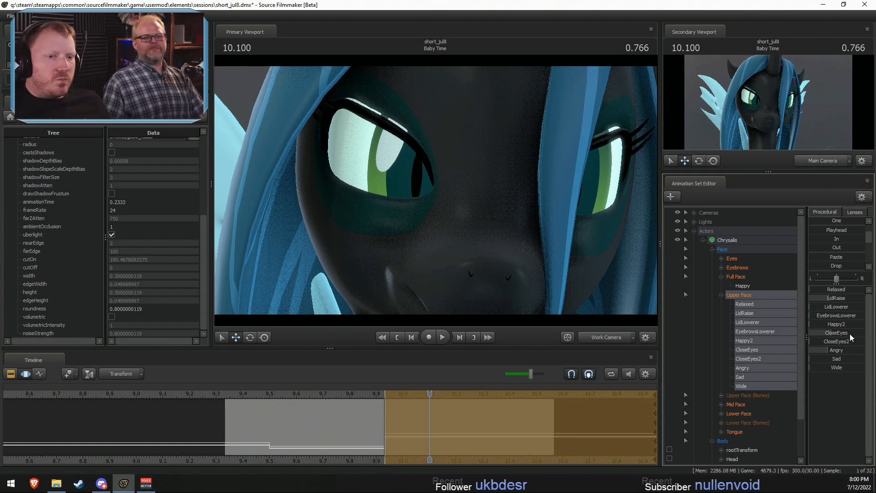
key(Escape)
drag(486, 202, 436, 190)
key(s)
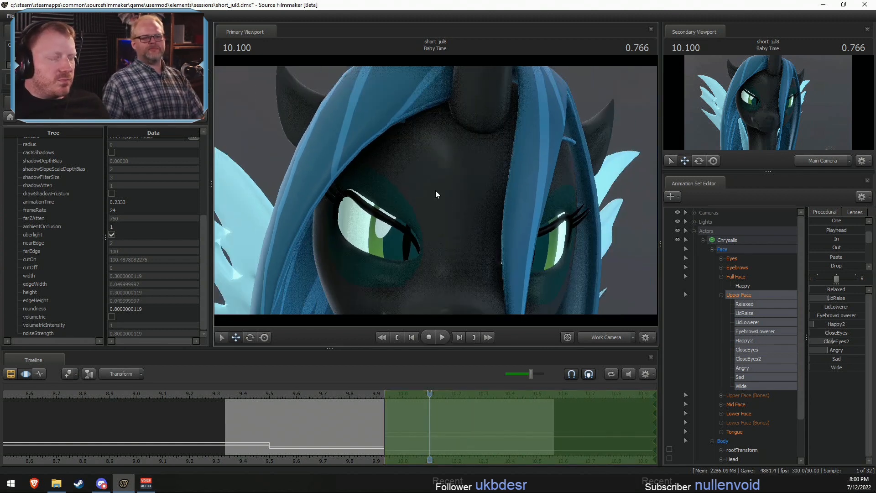
- Try moving Chrysalis's Eyebrows controls in the viewport and undo the change
click(735, 268)
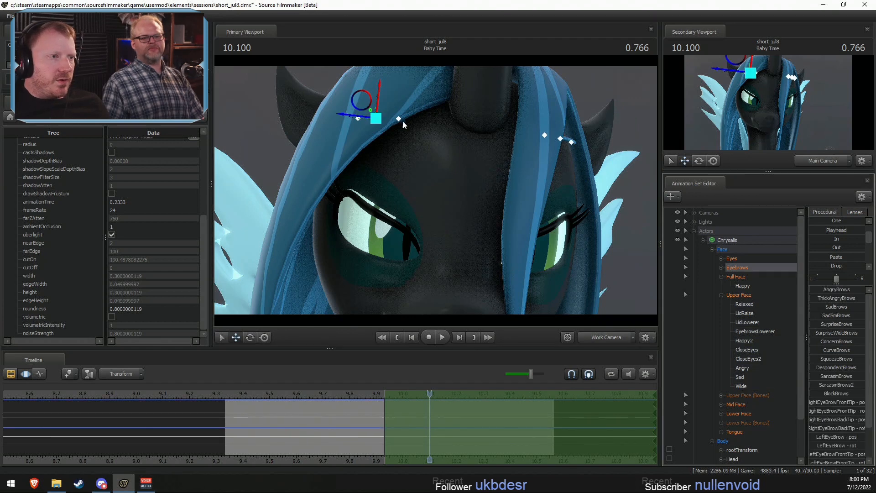
drag(377, 106, 395, 122)
key(ctrl+z)
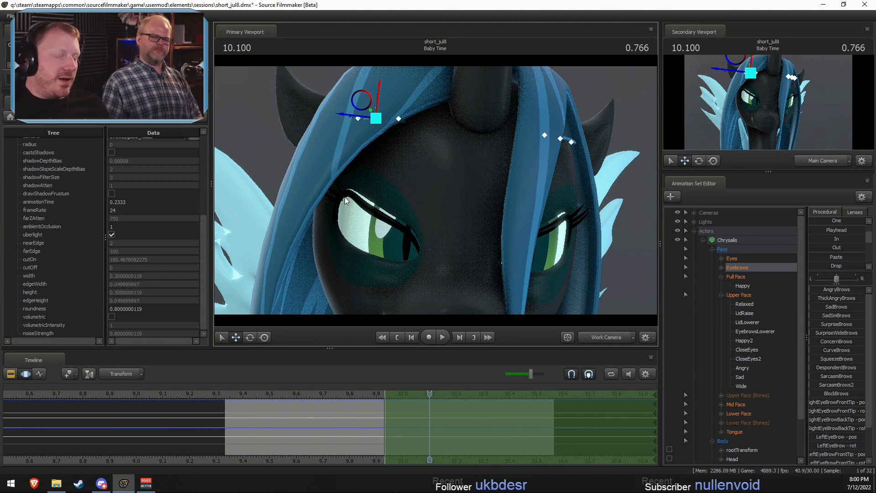
- Expand Chrysalis's Eyebrows group, select the RightEyeBrow and LeftEyeBrow bones, and examine the eye and brow area up close
double_click(732, 268)
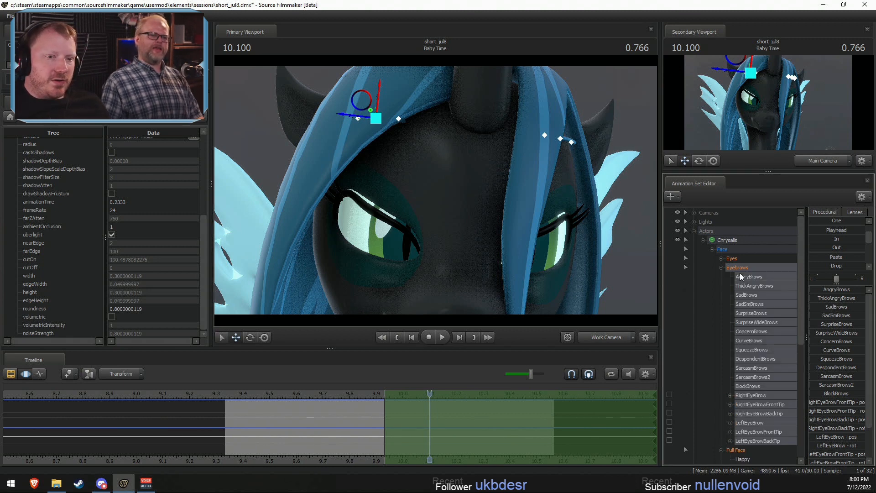
click(750, 395)
ctrl+click(749, 423)
key(s)
drag(435, 189, 436, 190)
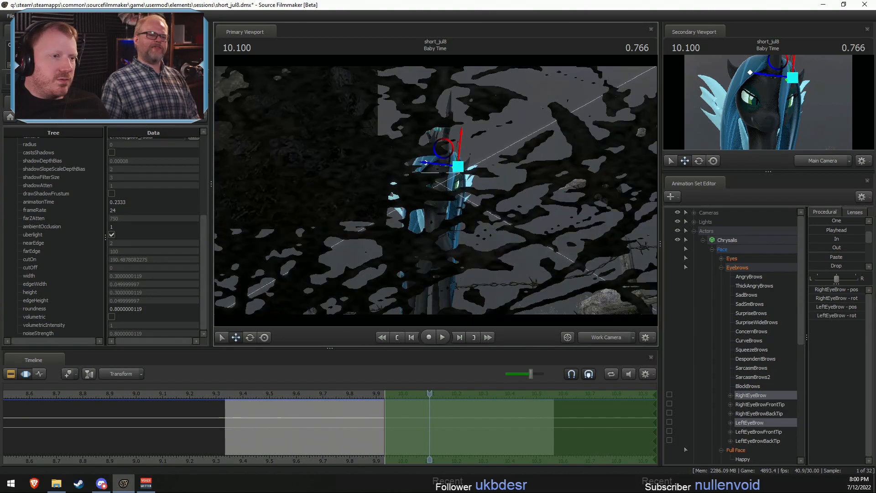
key(Escape)
key(Escape)
key(w)
mouse_move(511, 74)
mouse_down()
mouse_move(510, 91)
mouse_move(510, 74)
mouse_up()
drag(436, 189, 436, 189)
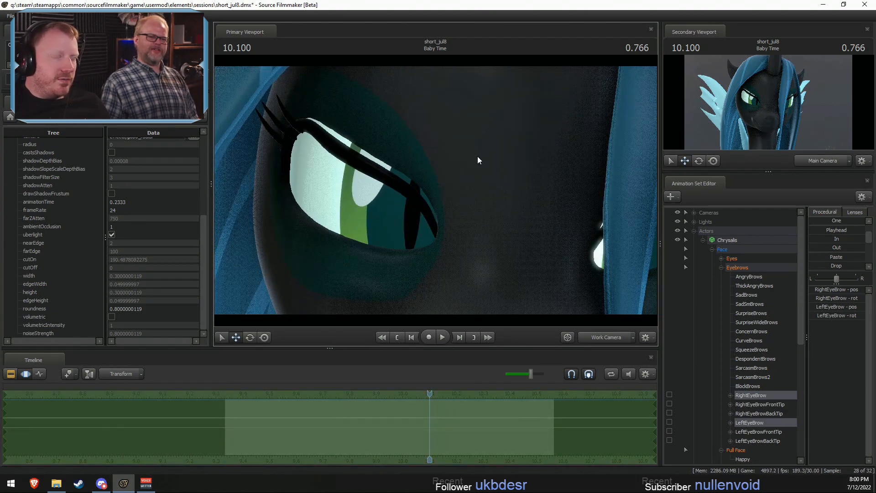
drag(478, 158, 436, 191)
key(s)
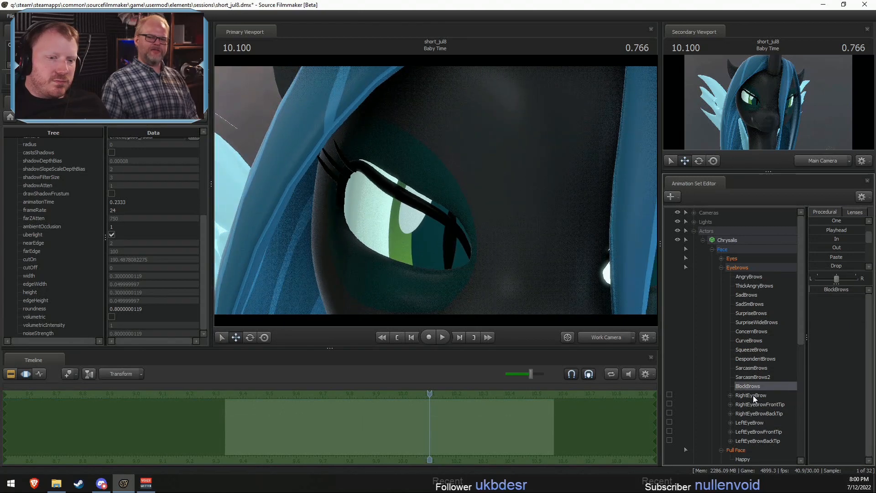
- Select Chrysalis's Upper Face controls and switch the primary viewport back to the Main Camera
click(754, 268)
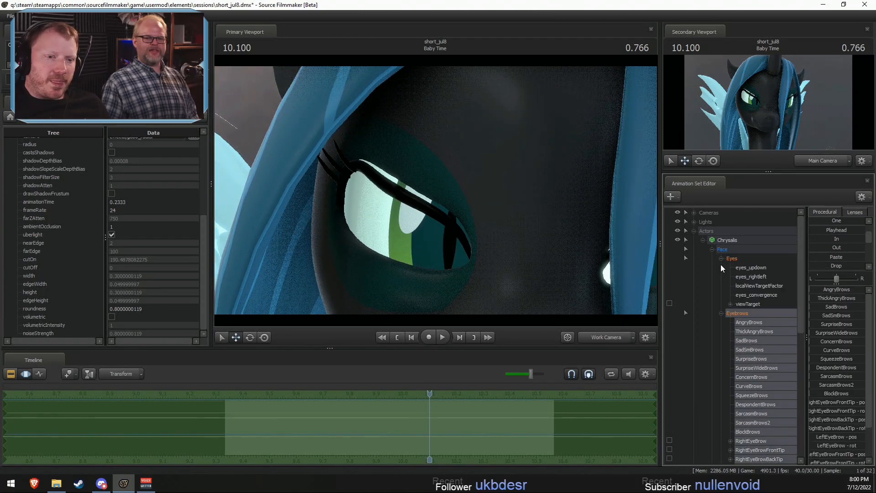
click(721, 267)
click(741, 294)
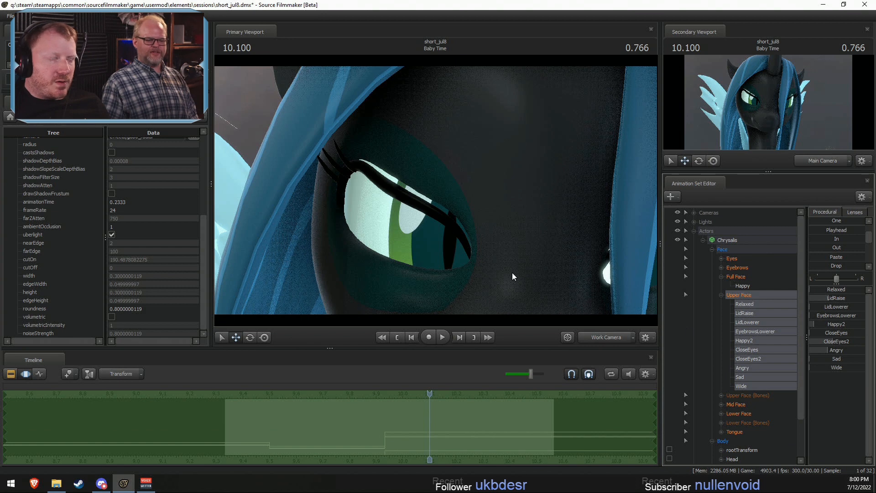
drag(512, 272, 431, 178)
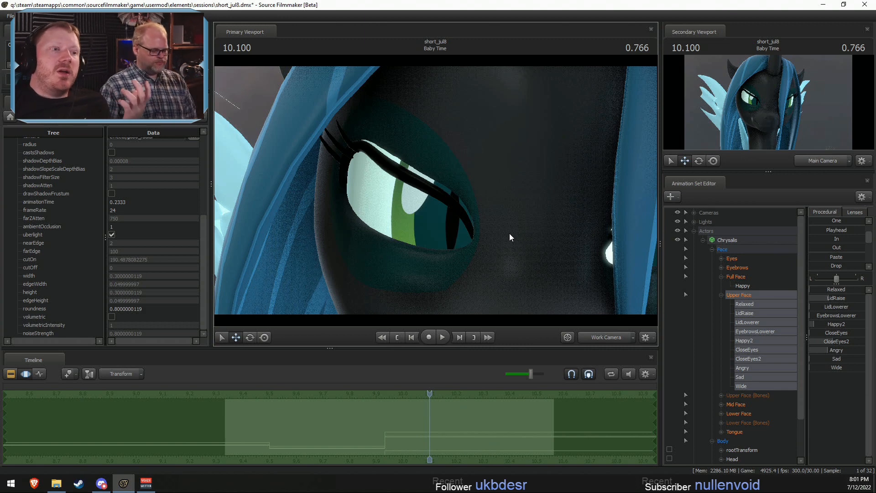
click(617, 340)
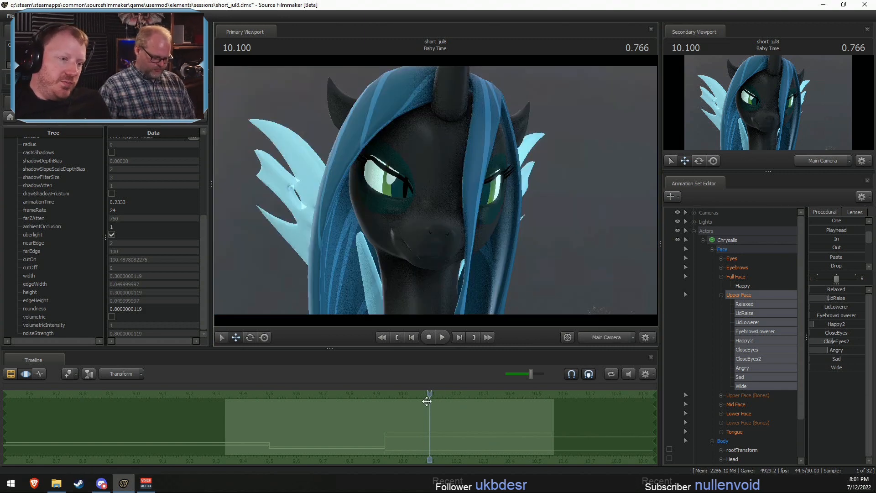
- From 9.933 onward, remove Angry and slightly reduce CloseEyes2 in Chrysalis's Upper Face, and play back the result
click(382, 435)
drag(382, 435, 516, 408)
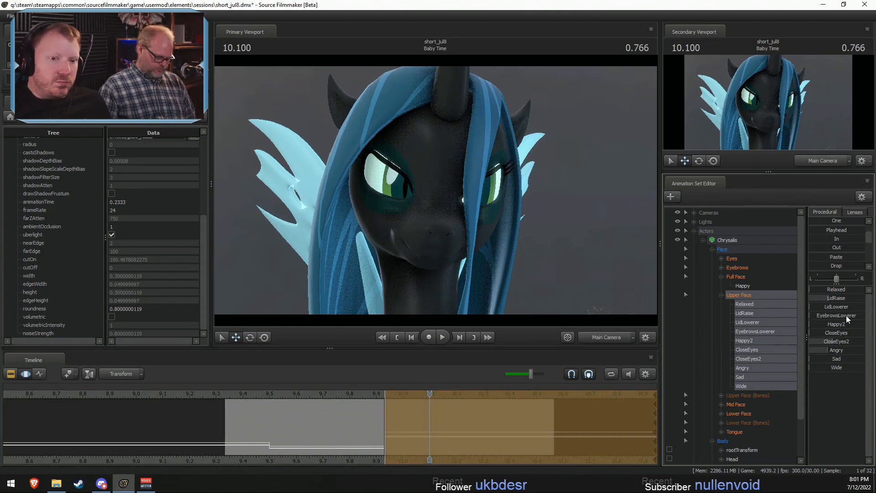
drag(829, 350, 809, 350)
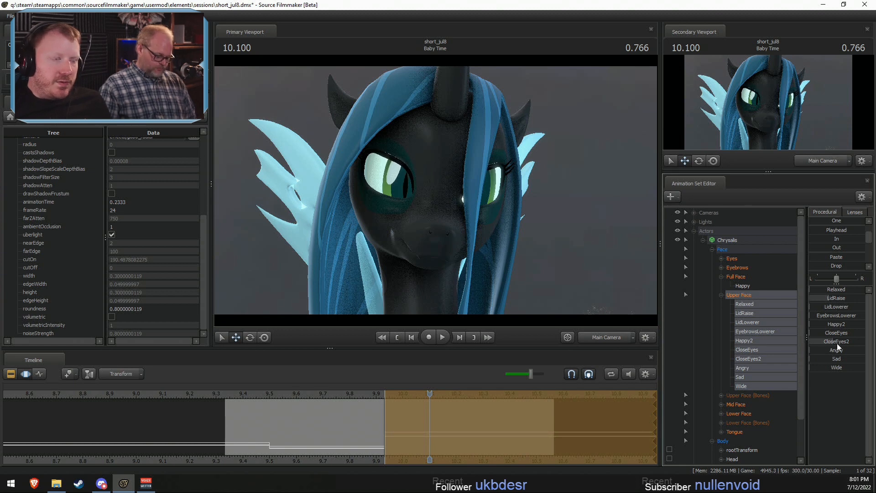
drag(837, 344, 832, 344)
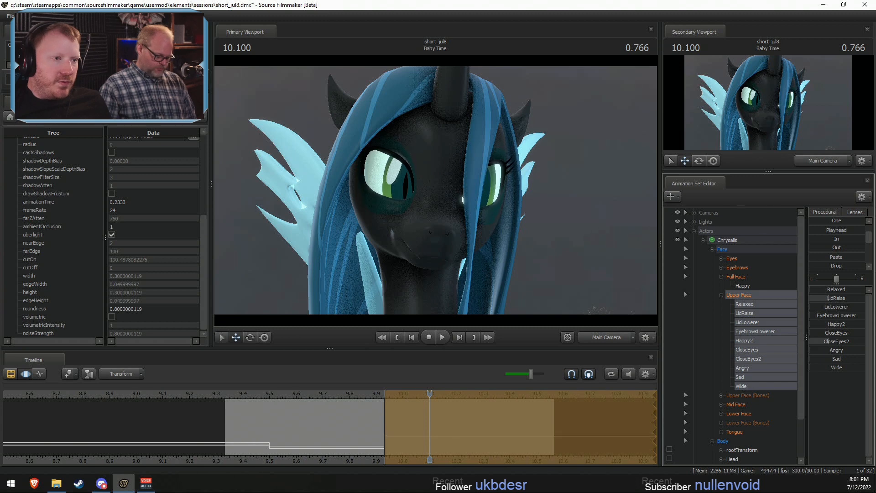
click(261, 393)
key(space)
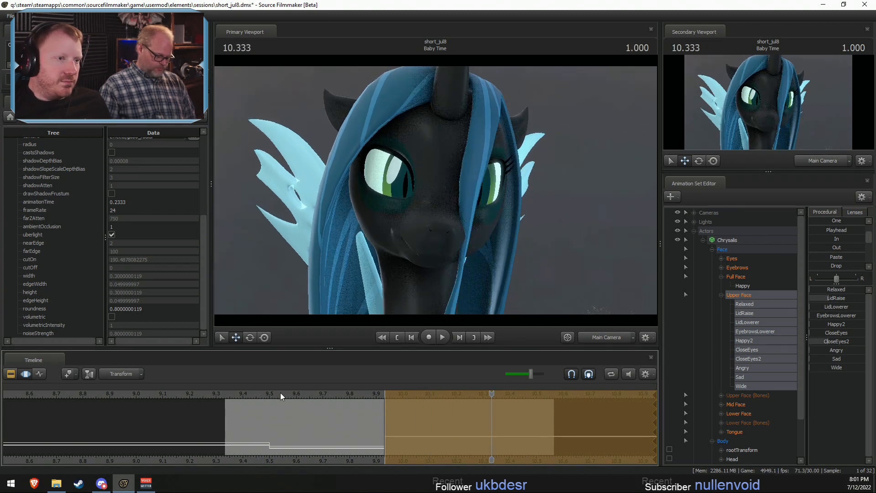
- Raise the Upper Face Angry slider partway from 9.933 onward, and set the time selection to 9.5 through 9.933
mouse_move(843, 323)
mouse_down()
mouse_move(871, 323)
mouse_move(843, 323)
mouse_up()
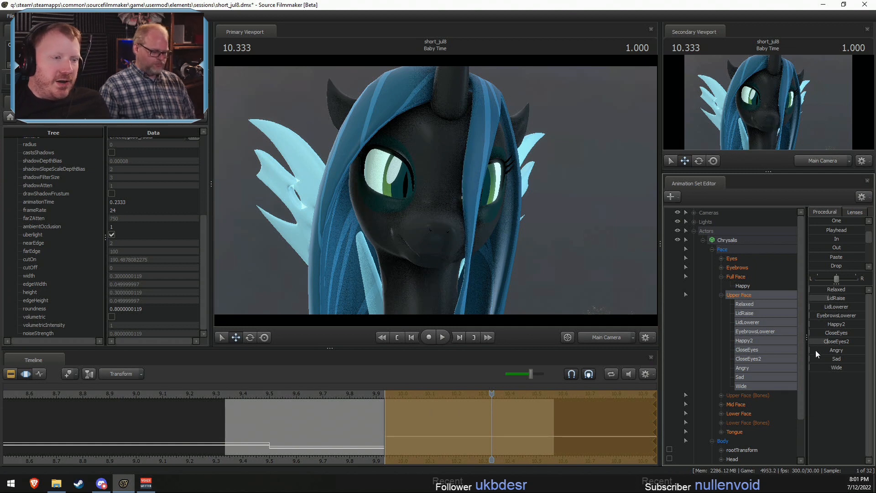
mouse_move(817, 349)
mouse_down()
mouse_move(843, 349)
mouse_move(830, 349)
mouse_up()
click(348, 395)
key(space)
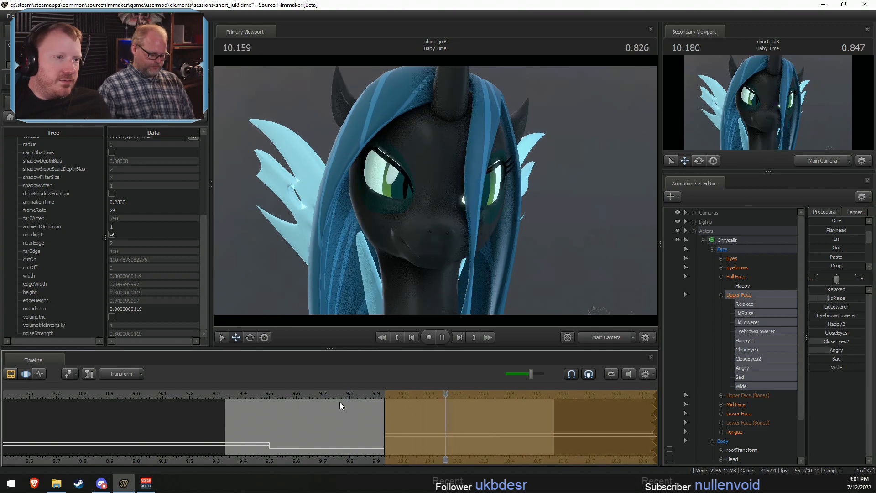
key(space)
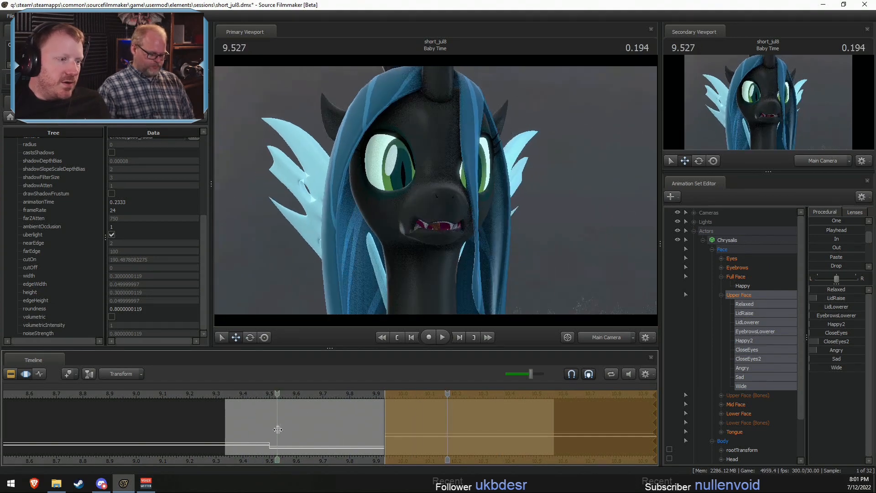
shift+drag(270, 437, 386, 438)
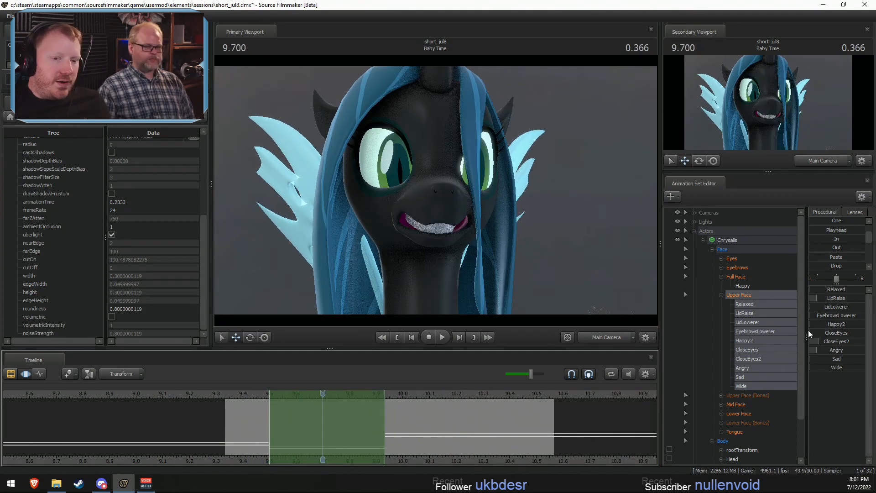
- Try removing Angry, CloseEyes2 and LidRaise between 9.5 and 9.933, play it back, and undo the changes
drag(835, 351, 823, 351)
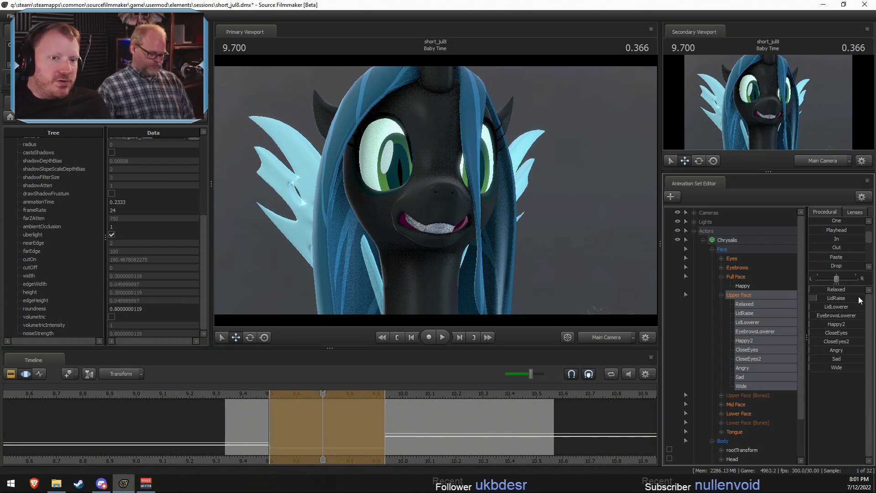
drag(859, 300, 844, 299)
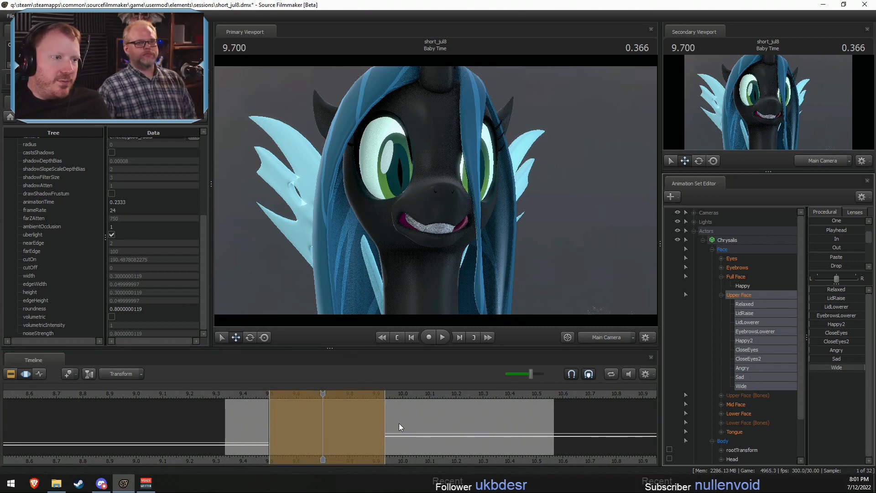
click(224, 394)
key(space)
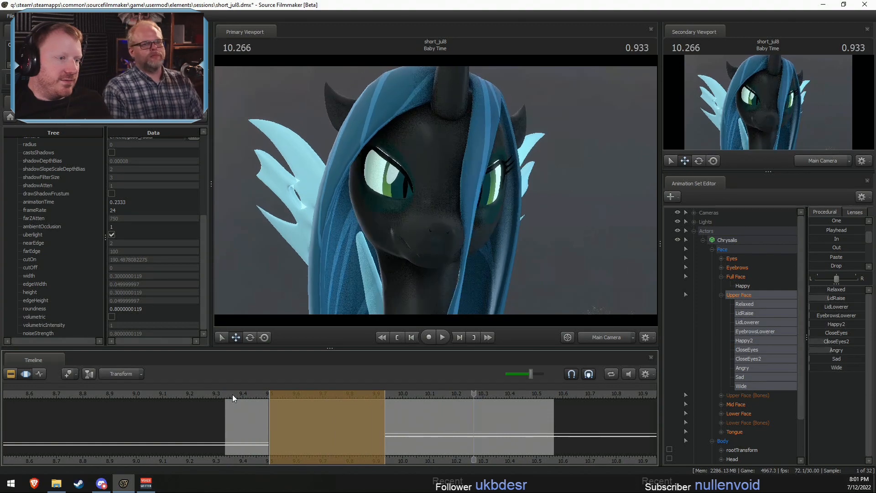
click(286, 401)
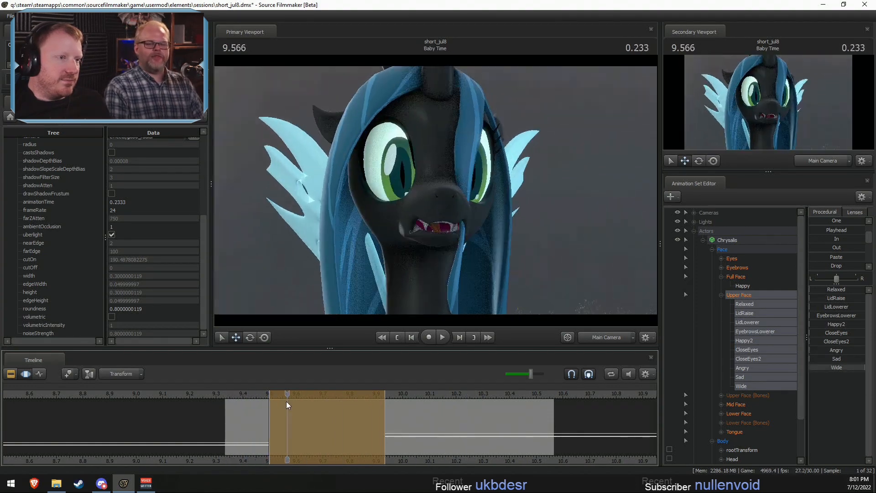
key(ctrl+z)
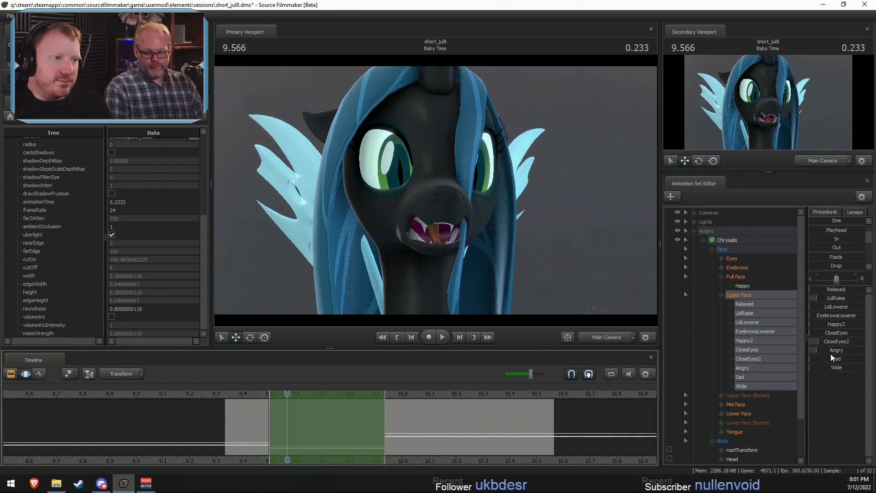
- Raise the Upper Face LidRaise slider slightly between 9.5 and 9.933, checking the eyelids in playback
drag(835, 297, 845, 297)
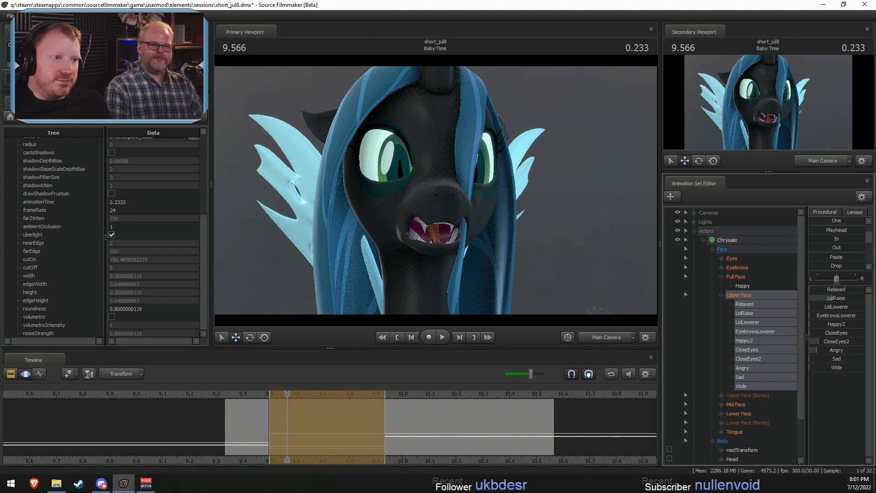
key(space)
key(space)
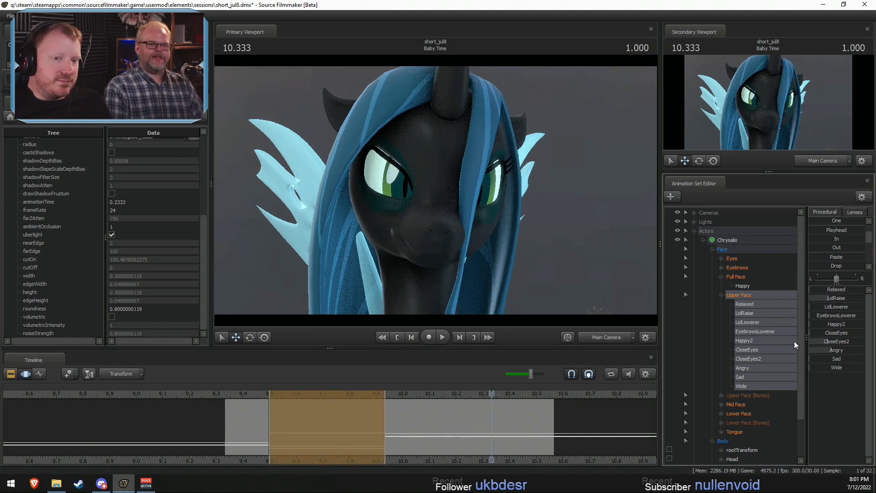
drag(833, 298, 821, 299)
click(278, 398)
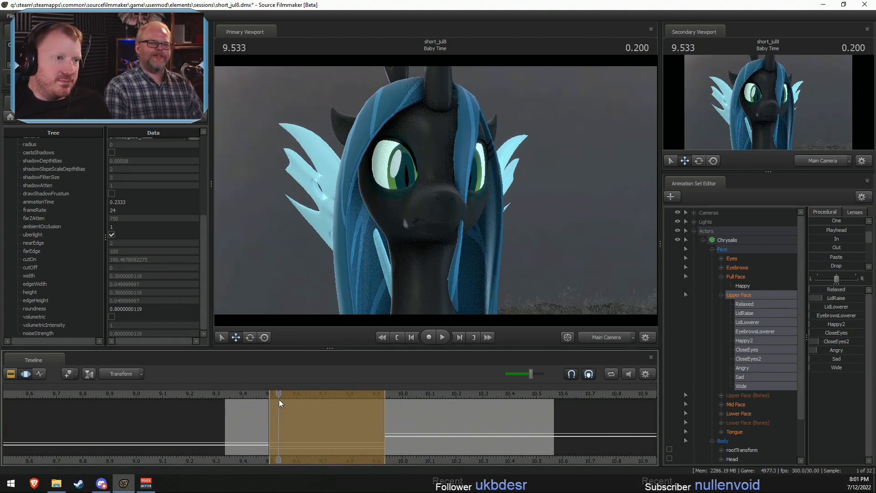
key(space)
- Raise the Upper Face Wide slider between 9.5 and 9.933, check it in playback, and save the session
drag(809, 367, 839, 367)
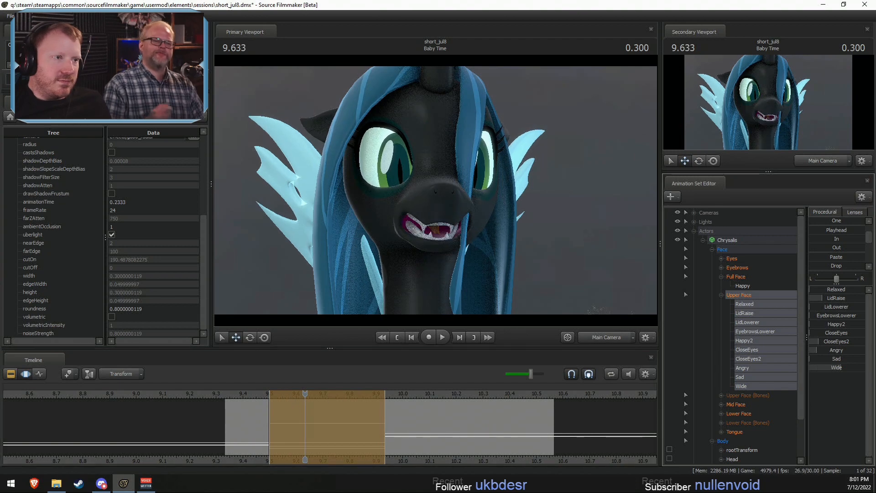
click(248, 393)
key(space)
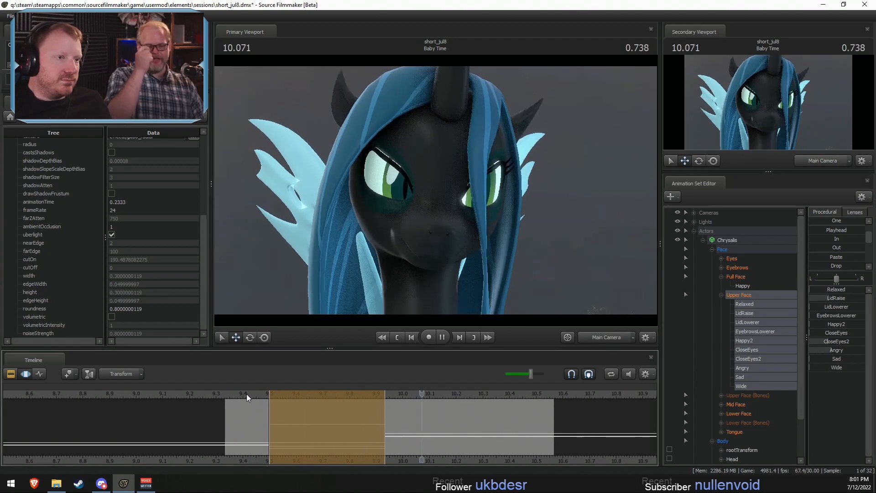
key(space)
click(236, 394)
key(space)
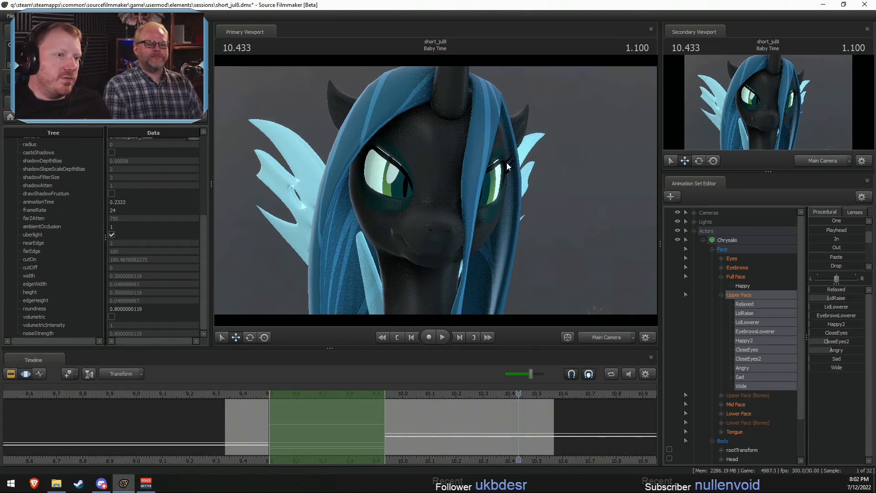
key(ctrl+s)
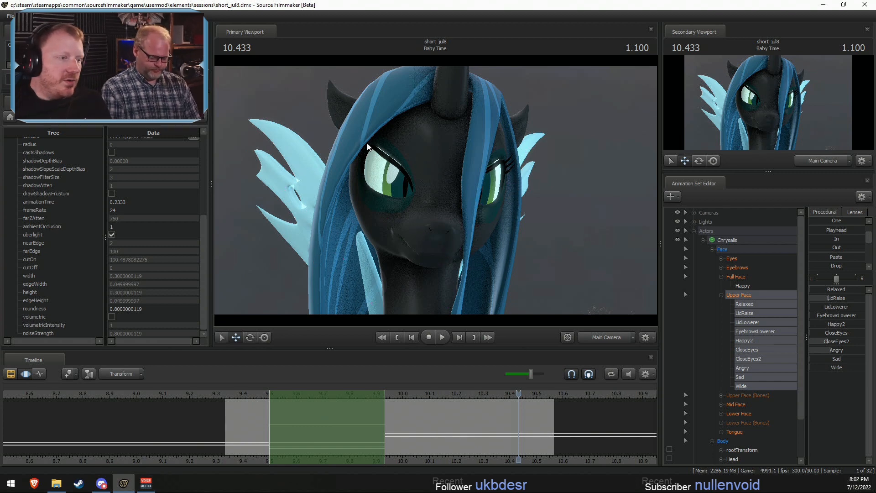
- Play back the Baby Time shot from its start to review Chrysalis's expression change
click(233, 392)
key(space)
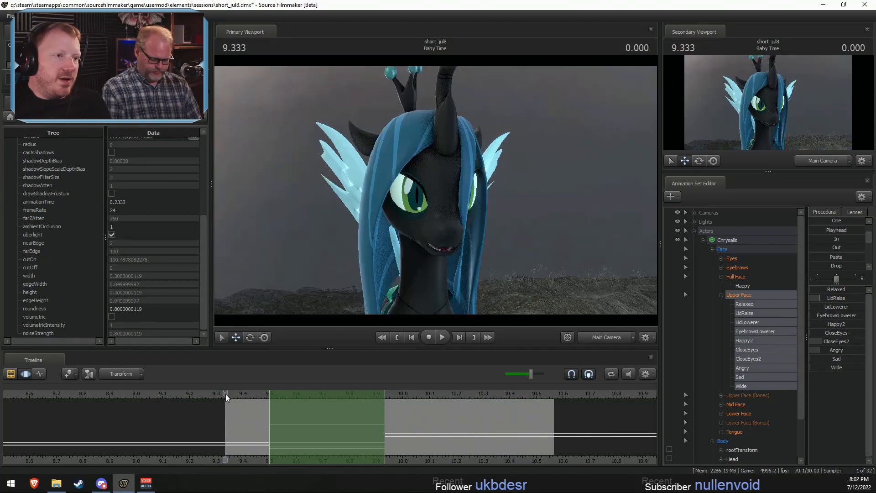
key(space)
- Extend the time selection over the whole timeline and collapse Chrysalis's controls in the Animation Set Editor
scroll(225, 394, down, 3)
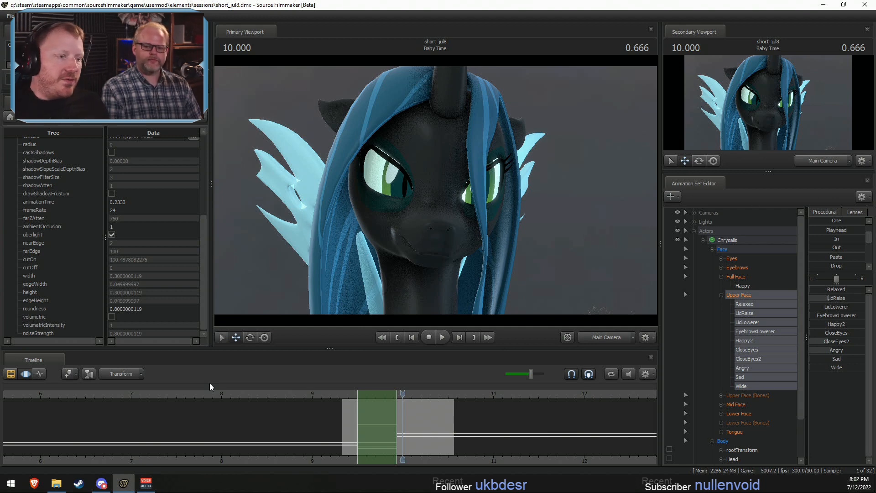
key(F2)
key(F3)
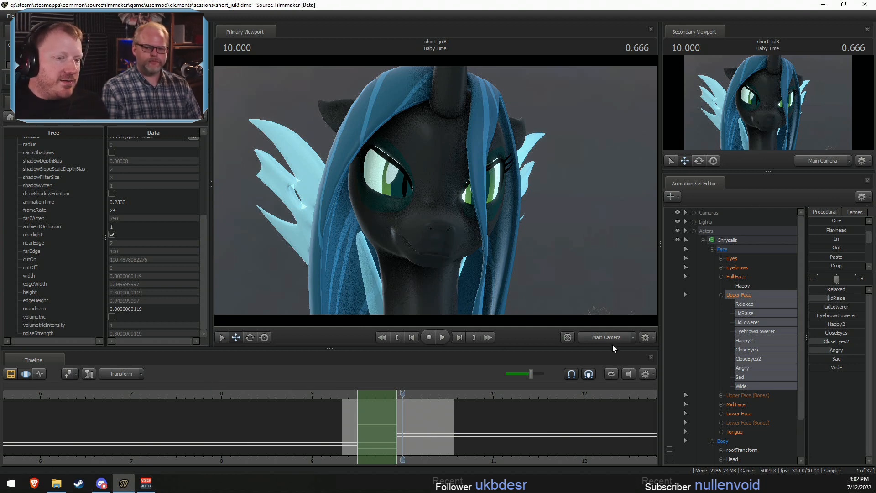
click(477, 407)
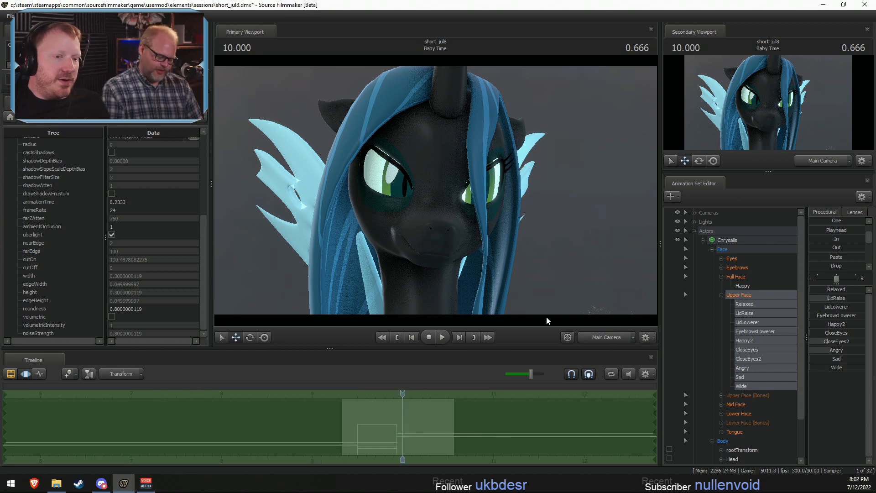
click(703, 240)
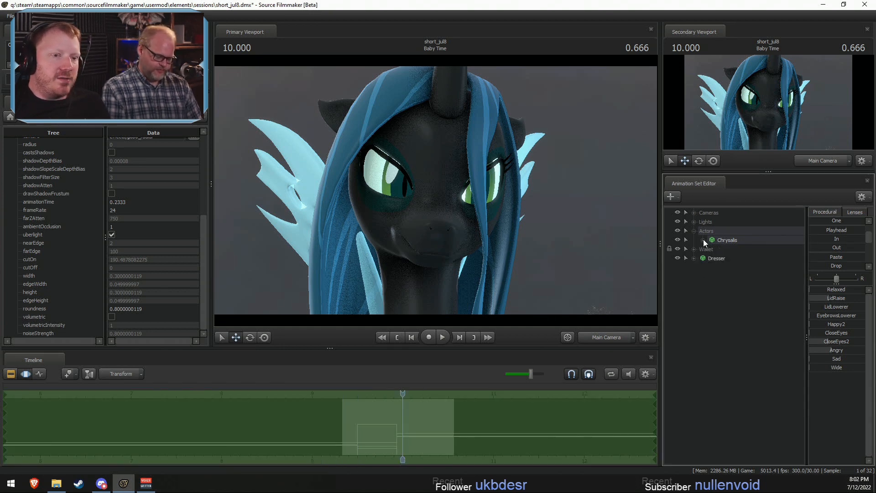
- Save the short_jul8 session with the Actors group collapsed, and close Source Filmmaker and the Videos folder window
click(692, 230)
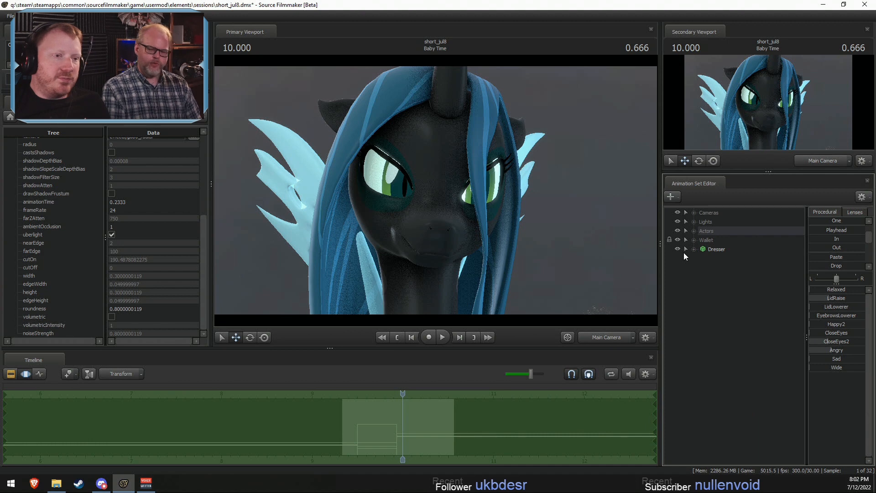
key(ctrl+s)
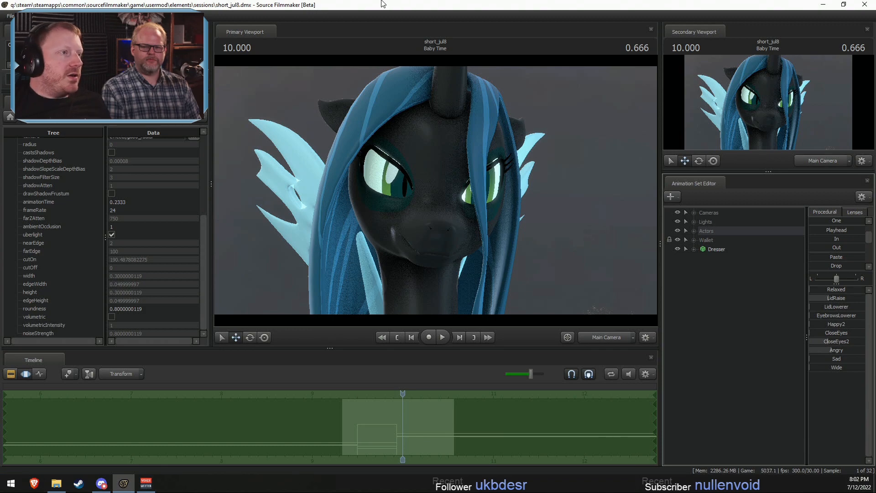
click(865, 5)
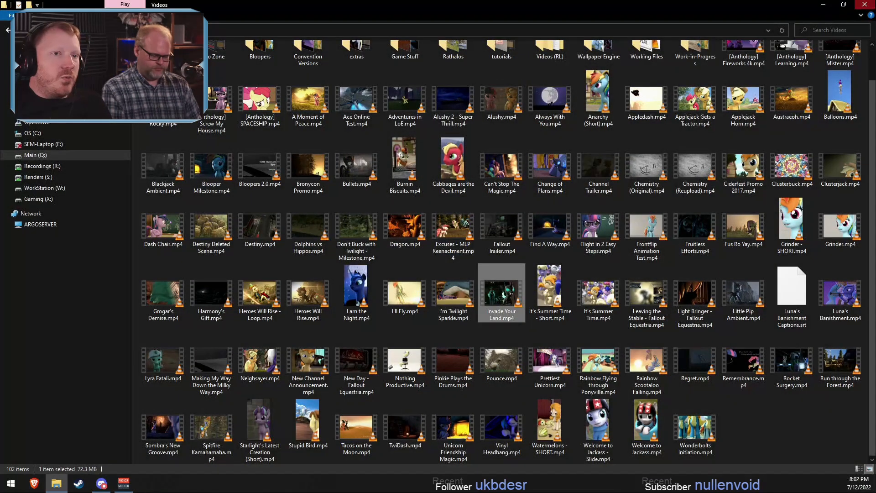
click(865, 5)
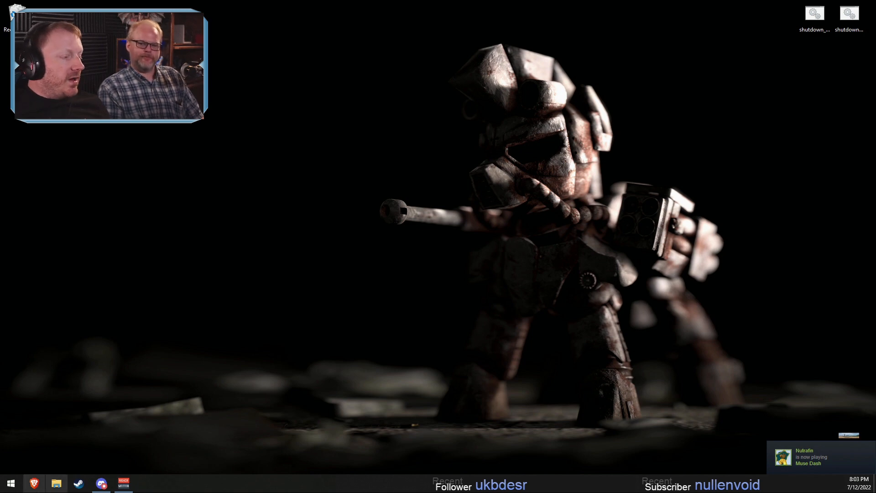
- Switch to the Brave browser, open the argodaemon channel on Twitch and pause its live video
click(34, 483)
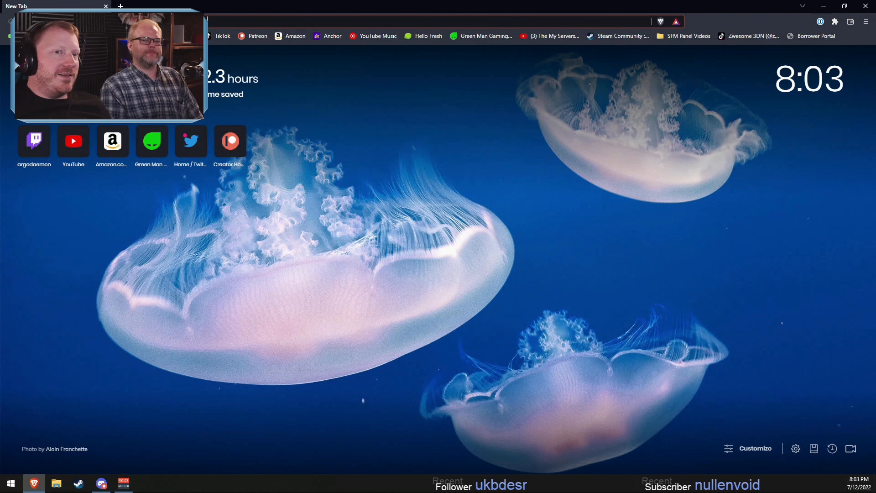
click(110, 36)
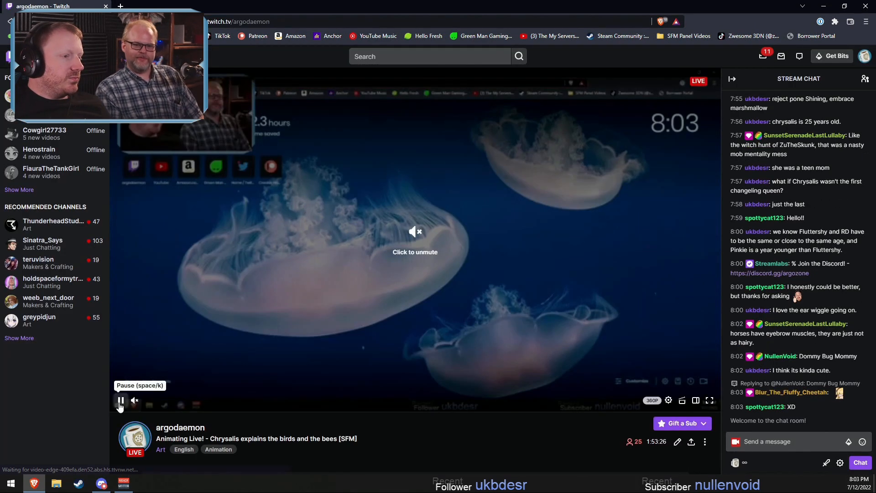
click(120, 401)
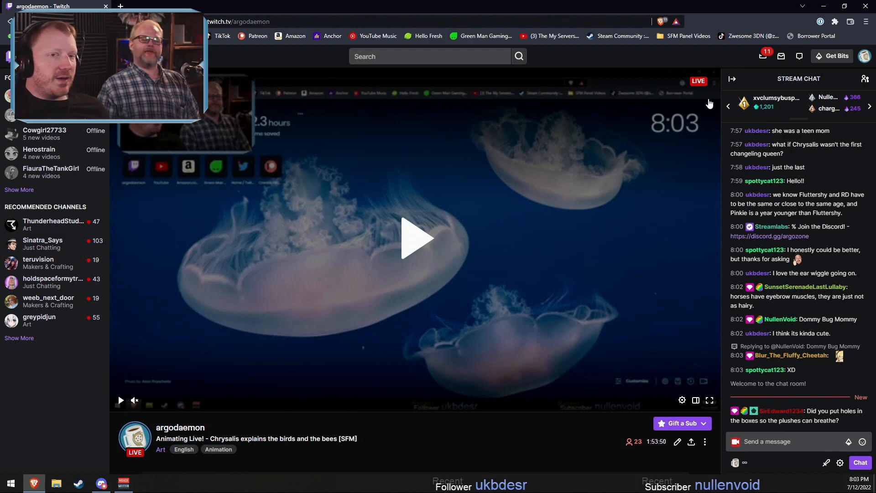
- Open the Twitch Creator Dashboard and start a channel raid on the live Makers & Crafting channel AZGchip
click(864, 56)
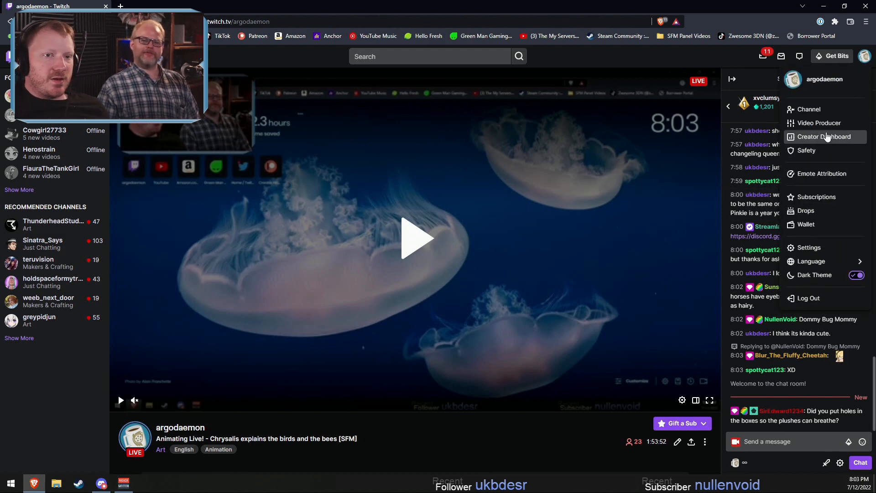
click(824, 137)
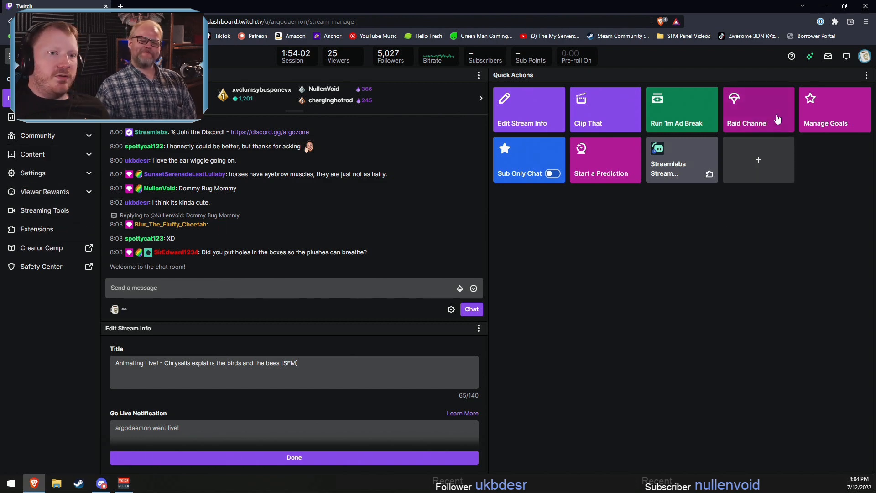
click(721, 120)
click(387, 241)
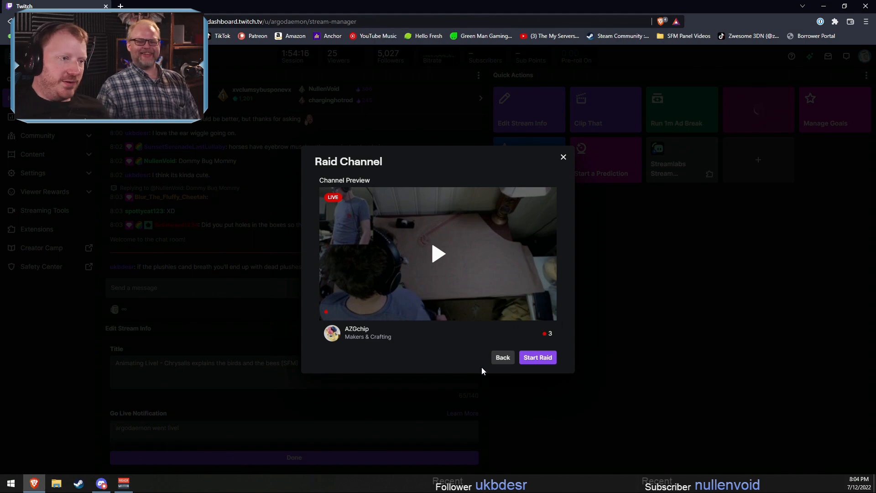
click(534, 359)
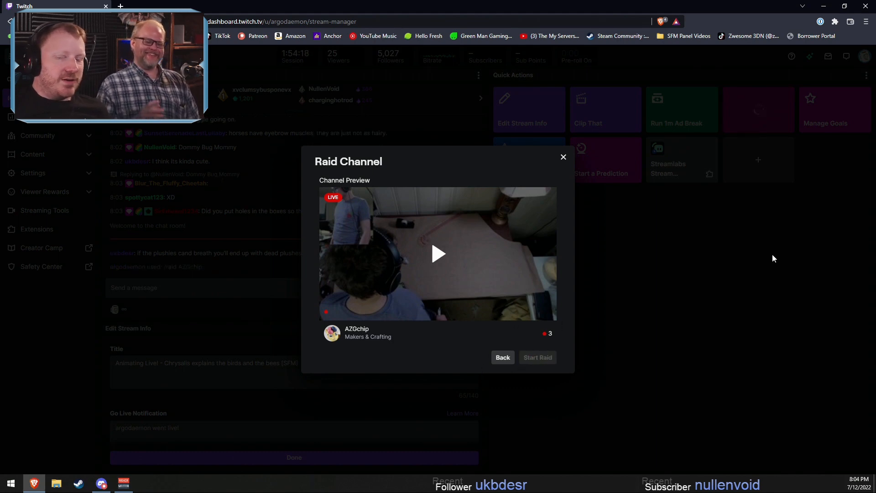